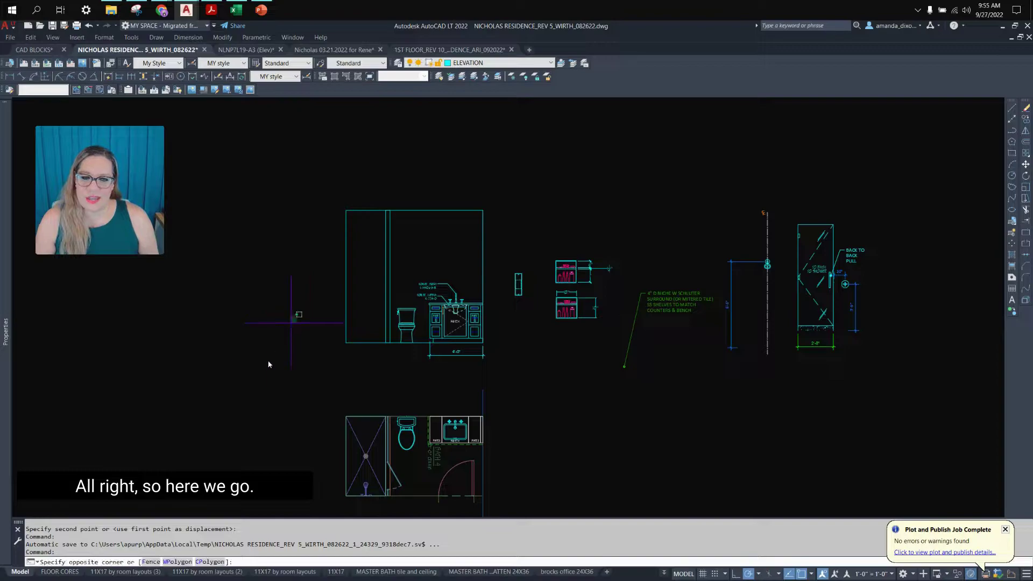
Examine the Bath 4 elevations and locate the Bath 4 room on the overall floor plan.
left_click(331, 338)
scroll(332, 337, "down", 4)
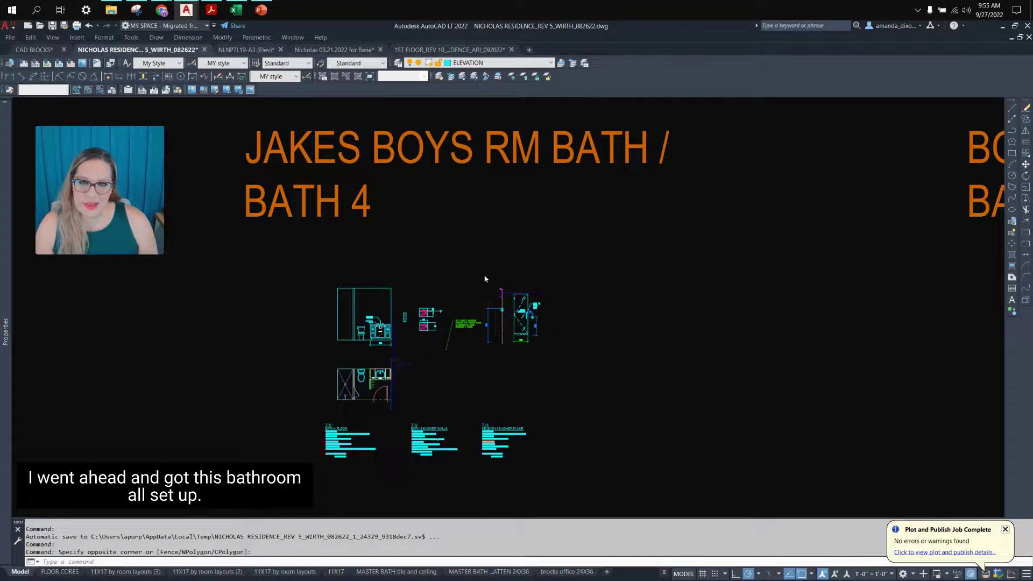
scroll(484, 237, "down", 10)
middle_click_drag(141, 355, 561, 251)
scroll(560, 251, "up", 7)
middle_click_drag(301, 253, 482, 356)
scroll(483, 356, "up", 7)
middle_click_drag(636, 248, 457, 429)
scroll(396, 342, "up", 3)
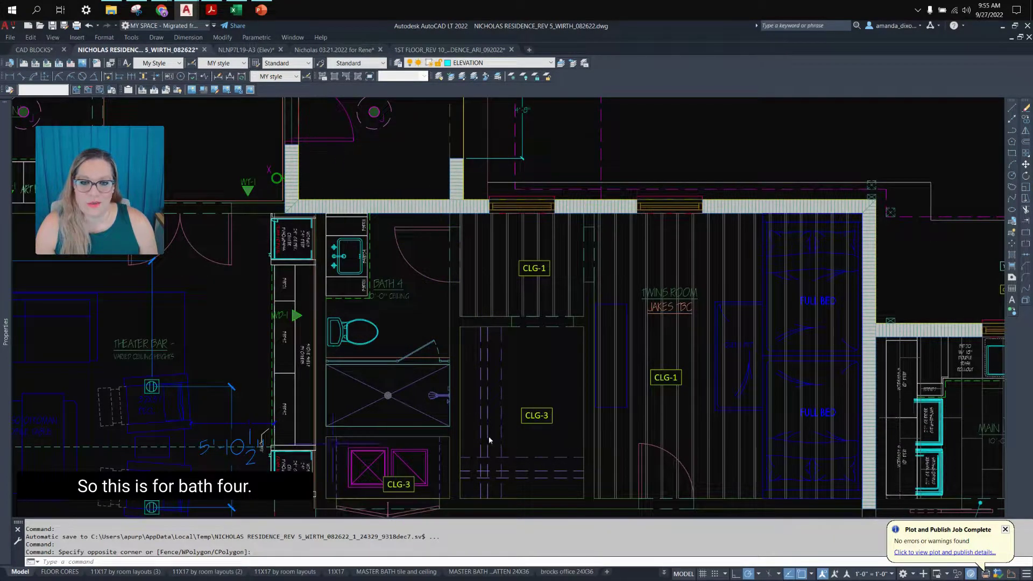
middle_click_drag(676, 302, 489, 266)
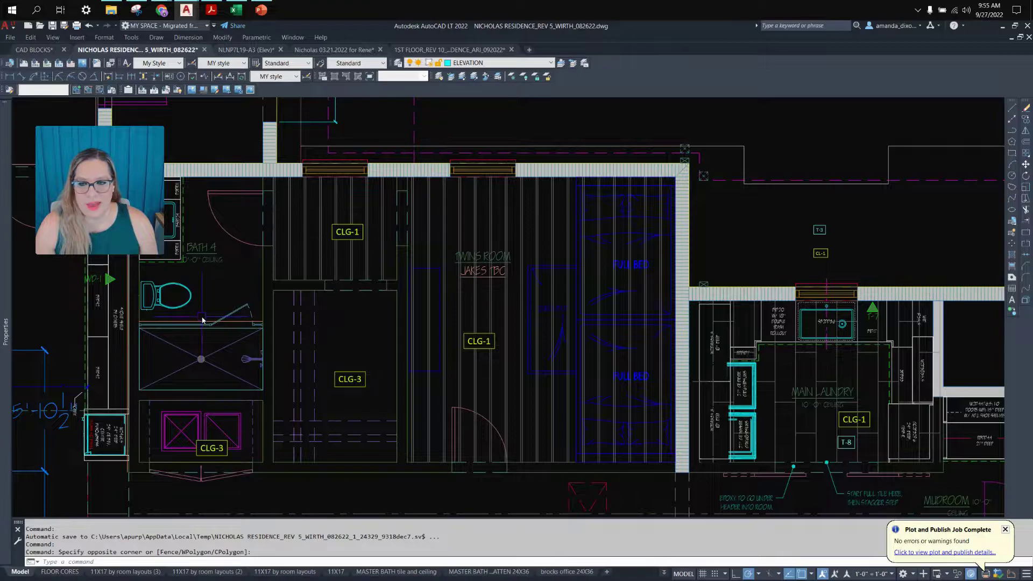
middle_click_drag(261, 286, 327, 292)
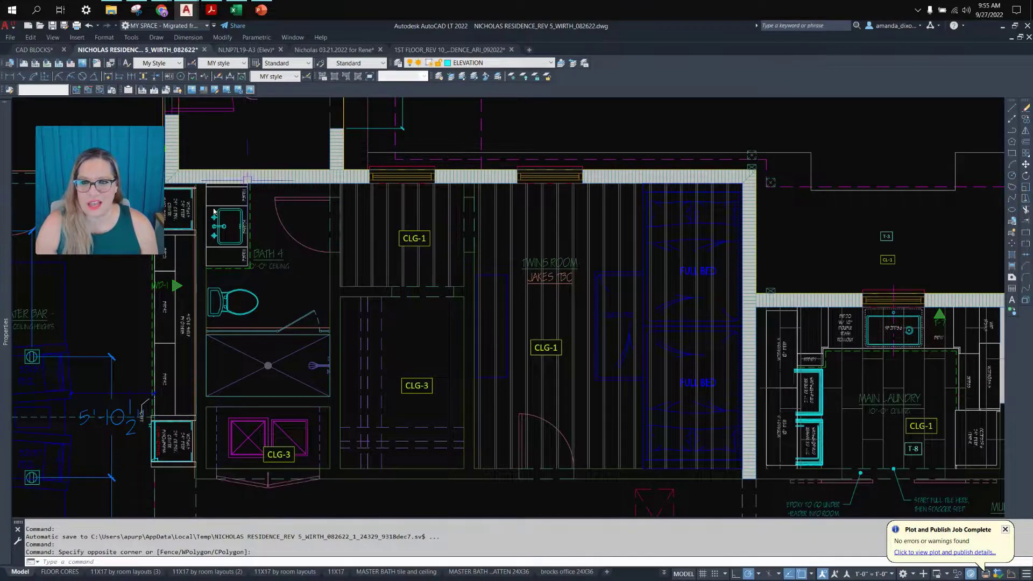
left_click(187, 142)
left_click(373, 418)
type("c")
key("Return")
left_click(286, 305)
scroll(291, 304, "down", 6)
scroll(379, 281, "down", 6)
middle_click_drag(604, 235, 369, 390)
scroll(788, 277, "up", 8)
middle_click_drag(801, 421, 697, 325)
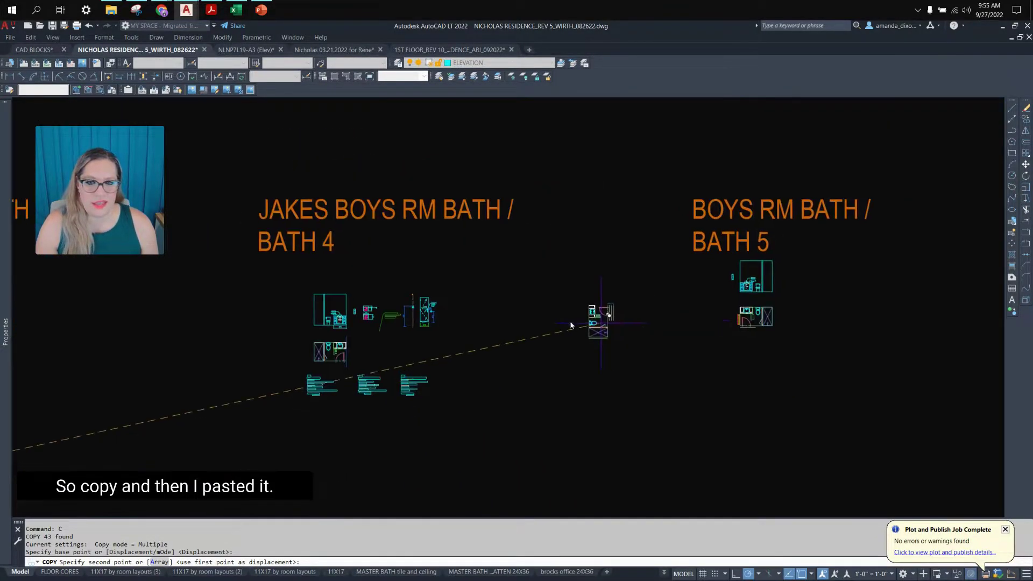
scroll(478, 347, "up", 4)
key("Escape")
Examine the rotated Bath 4 plan and the toilet and vanity elevation above it.
middle_click_drag(173, 376, 583, 408)
scroll(800, 350, "up", 4)
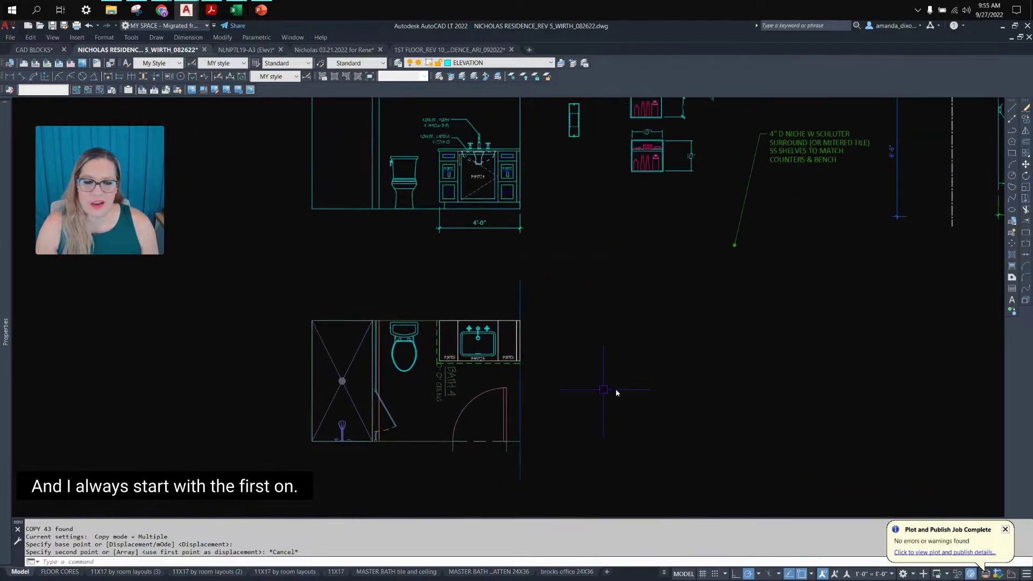
scroll(614, 347, "down", 2)
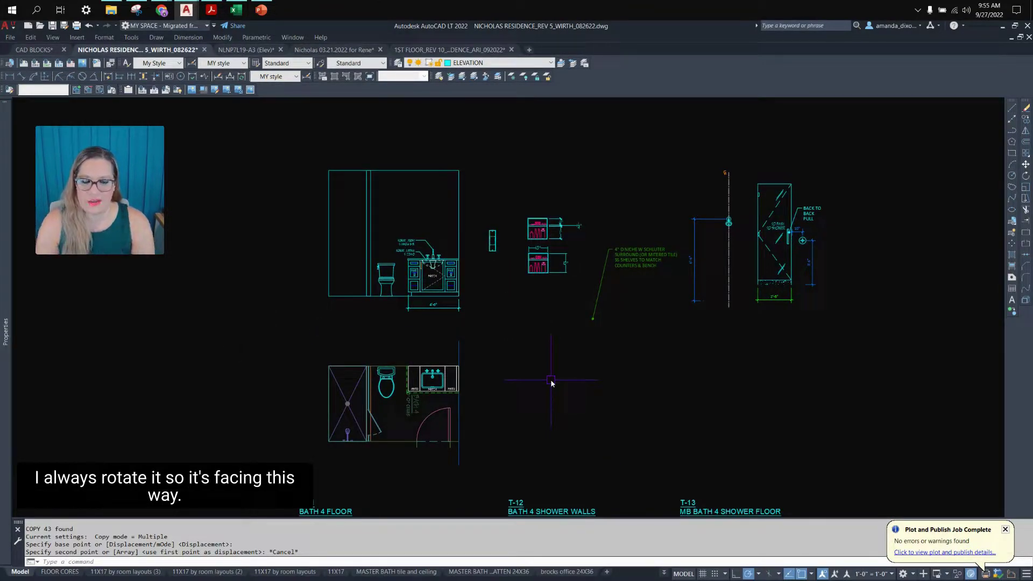
scroll(421, 226, "up", 5)
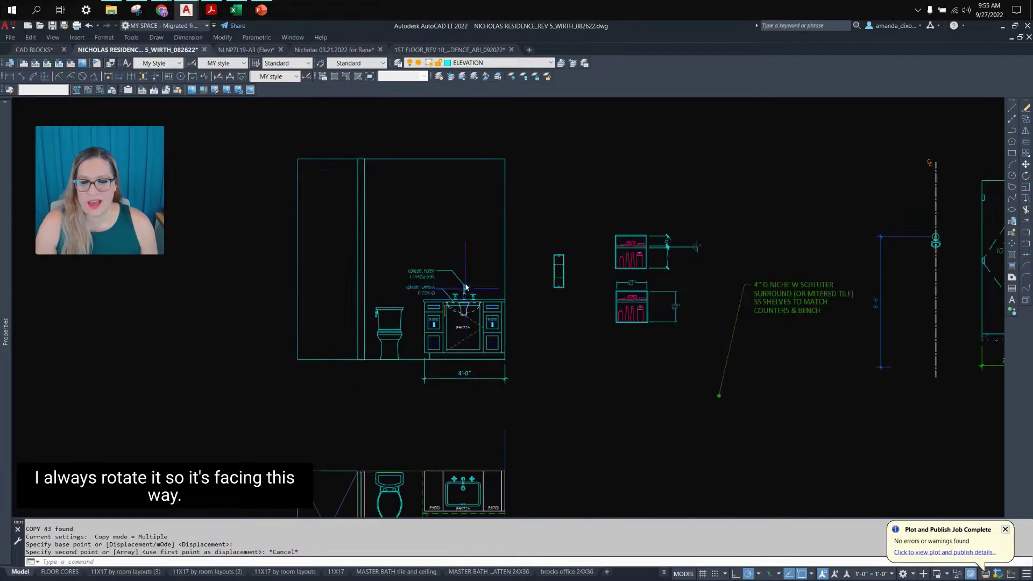
scroll(519, 277, "down", 2)
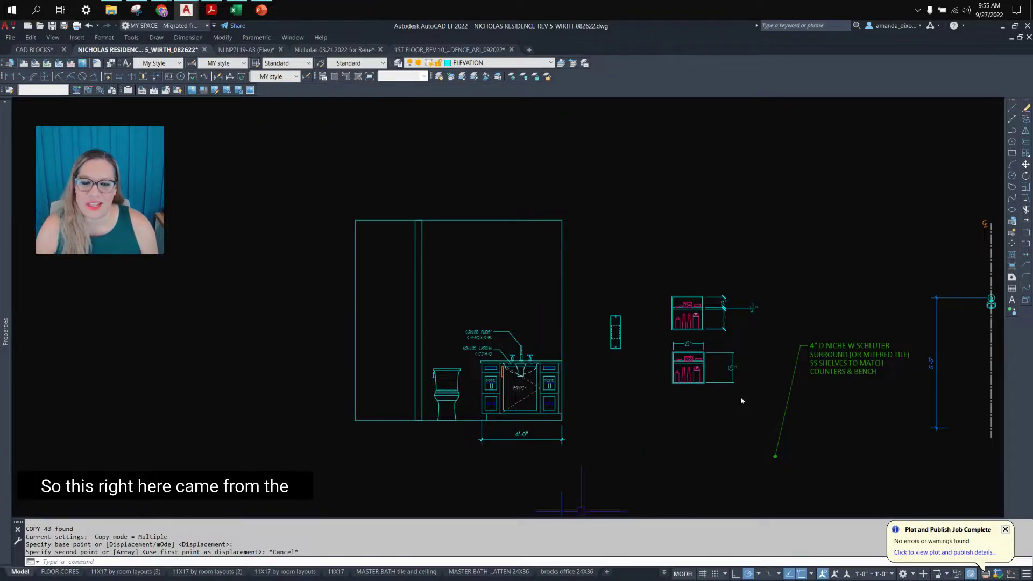
scroll(544, 354, "up", 4)
scroll(543, 354, "down", 3)
scroll(509, 288, "up", 3)
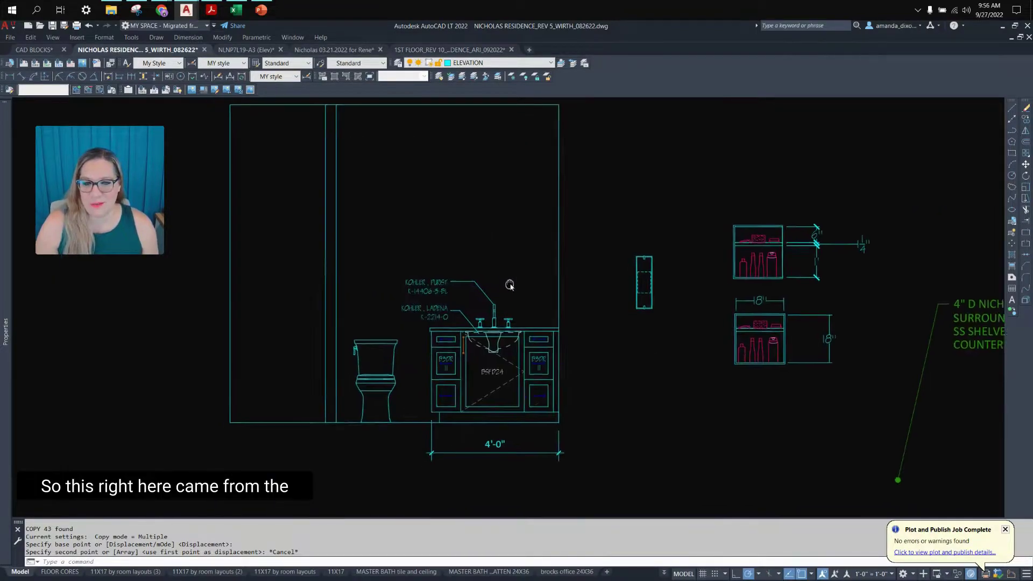
Delete the two Kohler product notes and their leaders above the vanity in the elevation.
middle_click_drag(510, 287, 583, 259)
left_click(600, 262)
left_click(459, 223)
key("Delete")
left_click(507, 306)
left_click(412, 226)
key("Delete")
Delete the three cabinet code labels on the sink base and both drawer units of the vanity elevation.
left_click(558, 390)
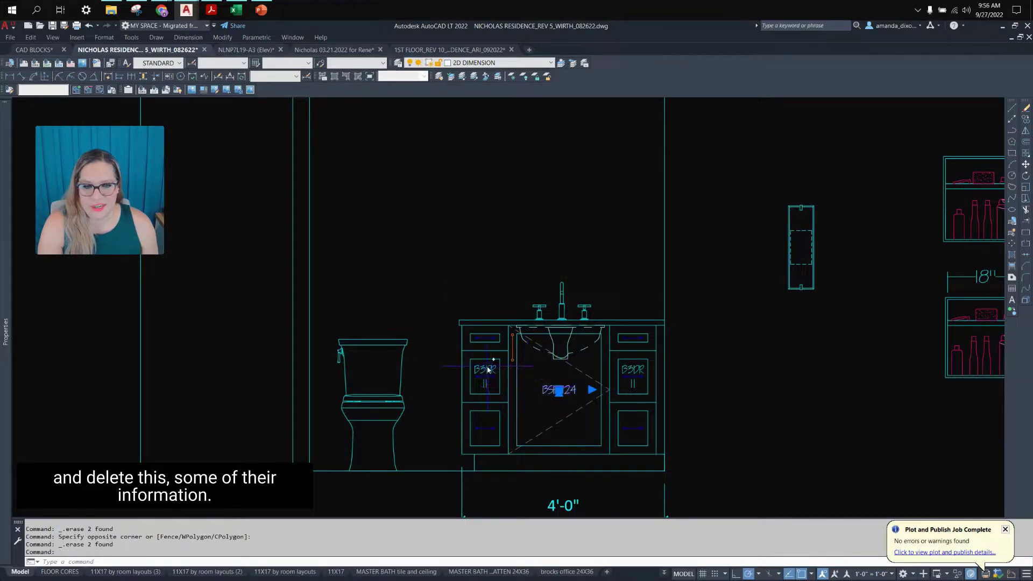
left_click(487, 370)
left_click(632, 370)
key("Delete")
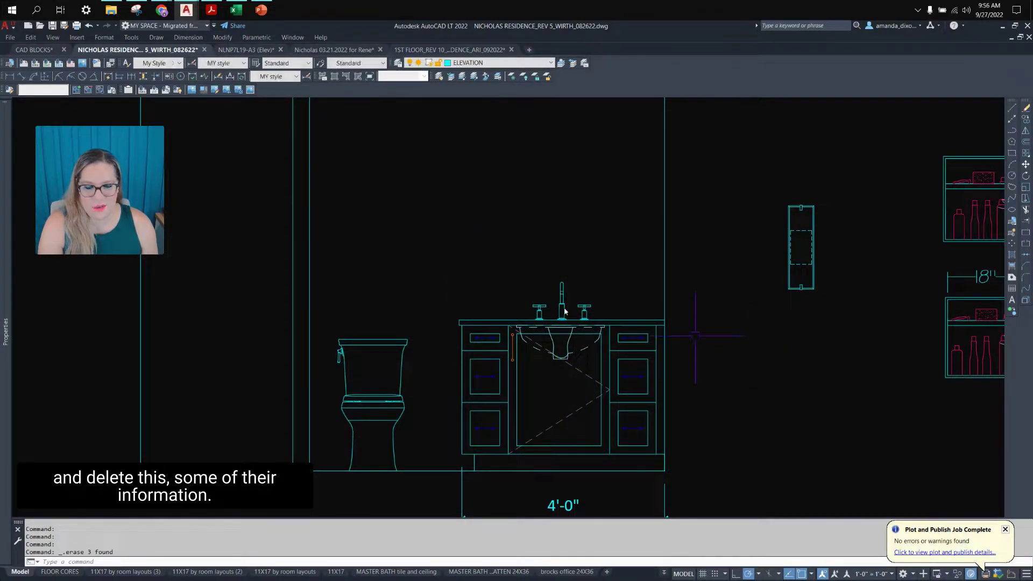
Draw a horizontal threshold line 4" above the floor between the two vertical lines separating shower and toilet.
scroll(611, 322, "down", 2)
scroll(531, 245, "down", 2)
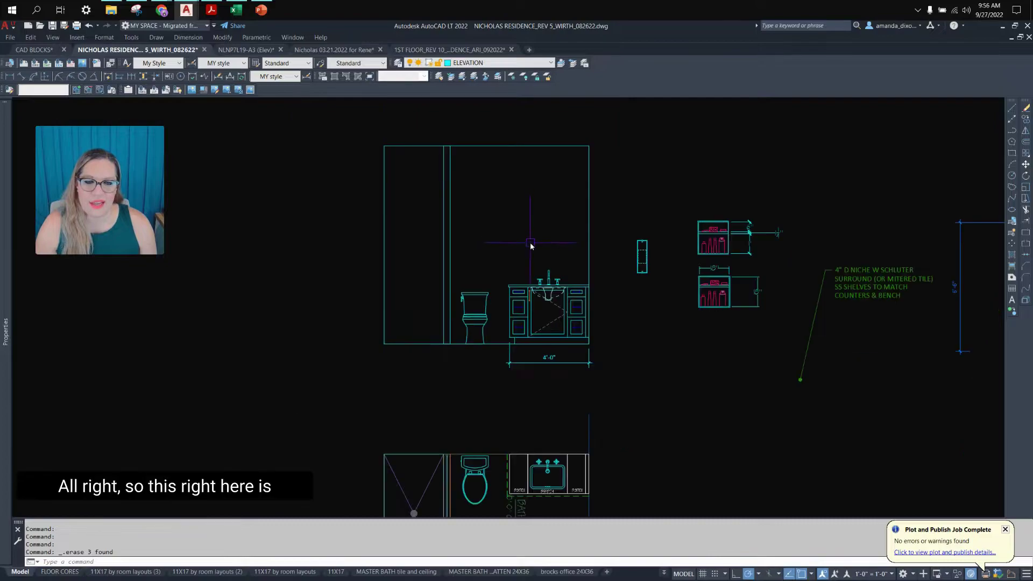
mouse_move(438, 300)
middle_mouse_down()
mouse_move(417, 212)
mouse_move(442, 232)
middle_mouse_up()
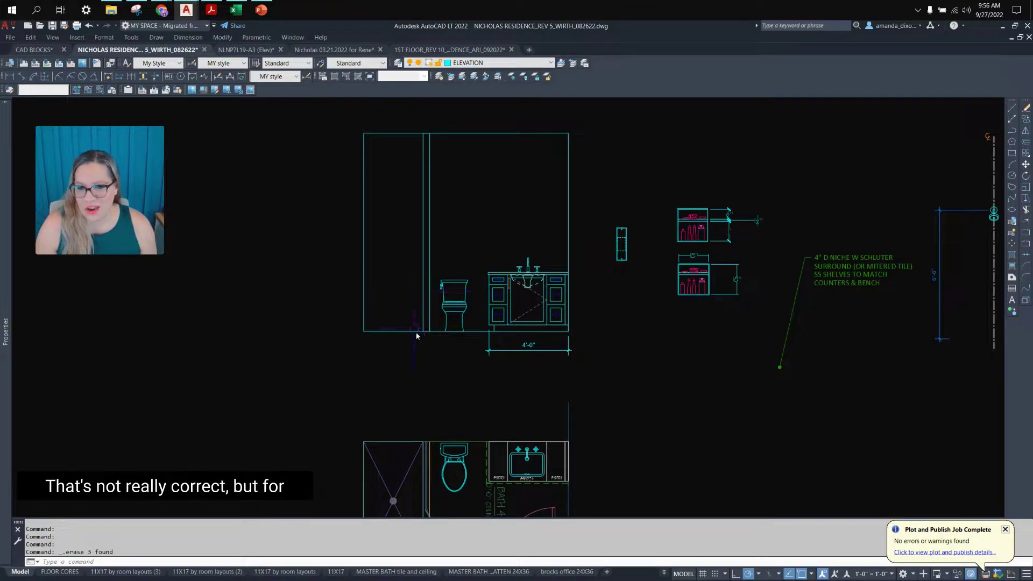
middle_click_drag(415, 334, 487, 265)
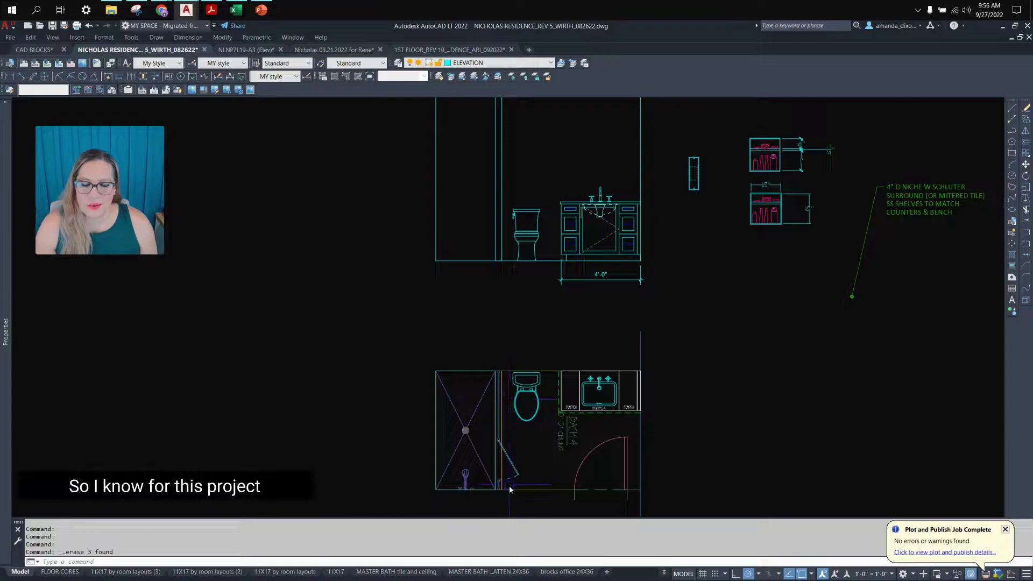
scroll(506, 487, "up", 2)
middle_click_drag(496, 173, 476, 338)
type("L")
key("Return")
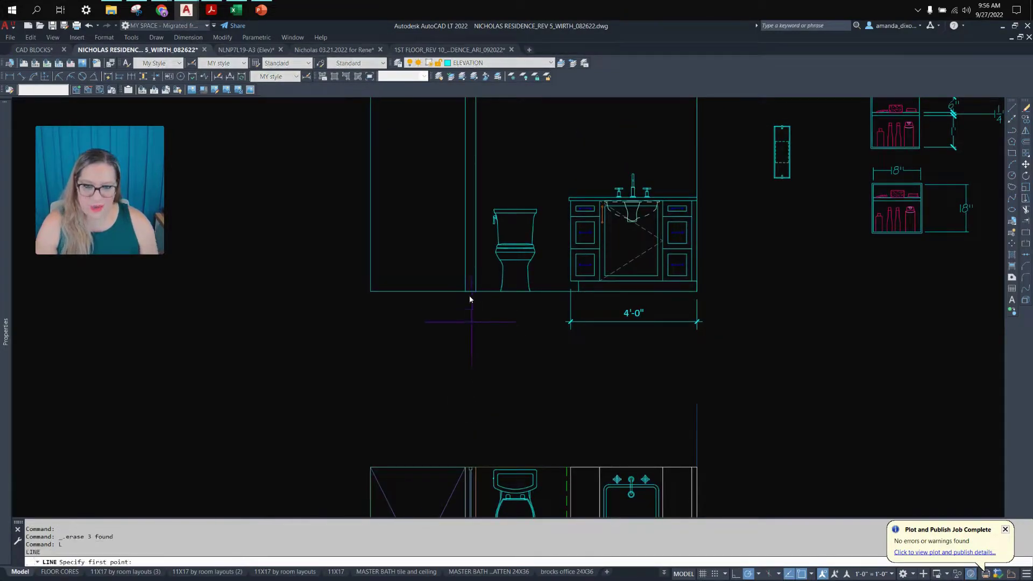
scroll(475, 292, "up", 8)
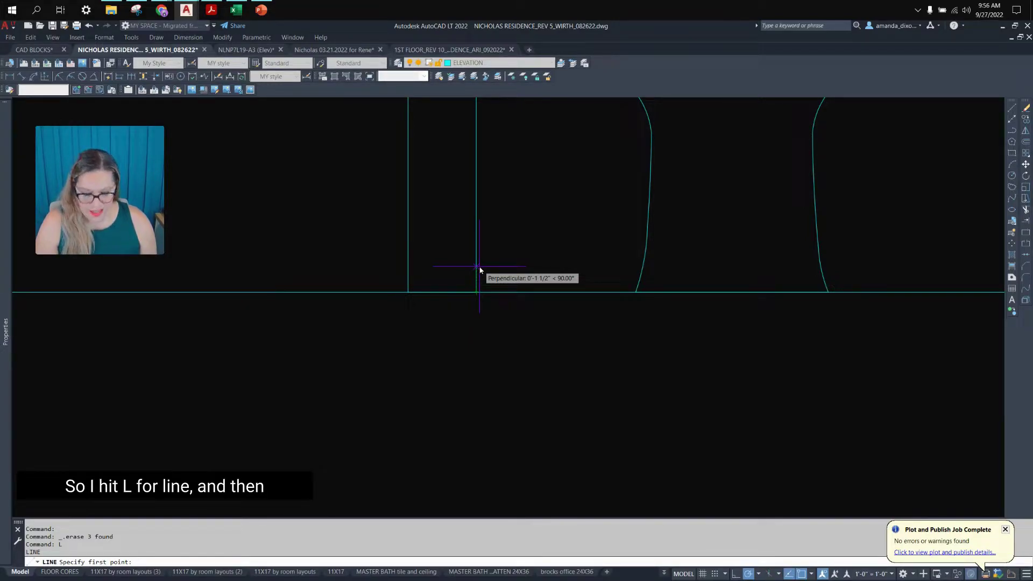
scroll(480, 270, "up", 4)
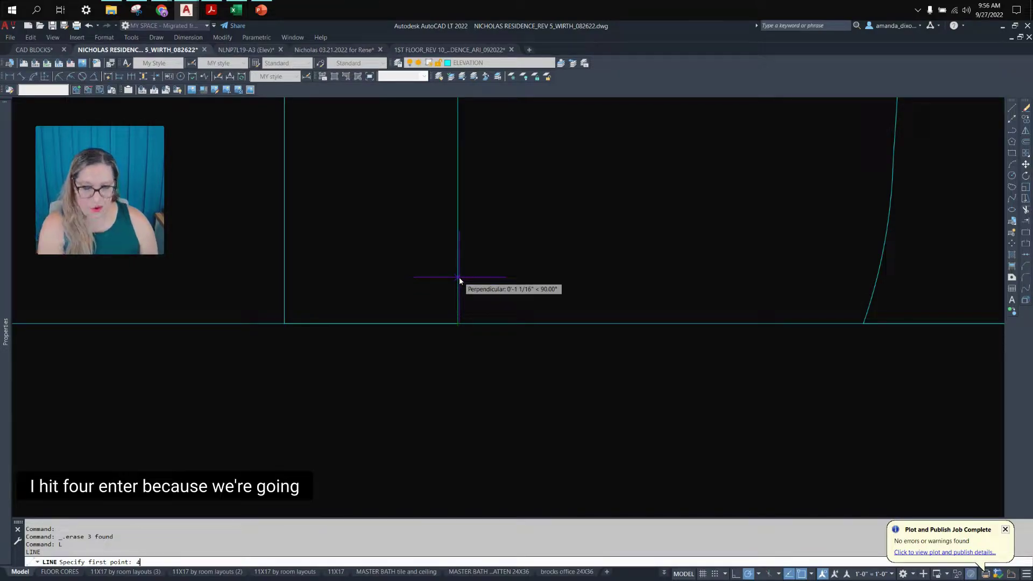
type("4")
key("Return")
scroll(462, 273, "down", 4)
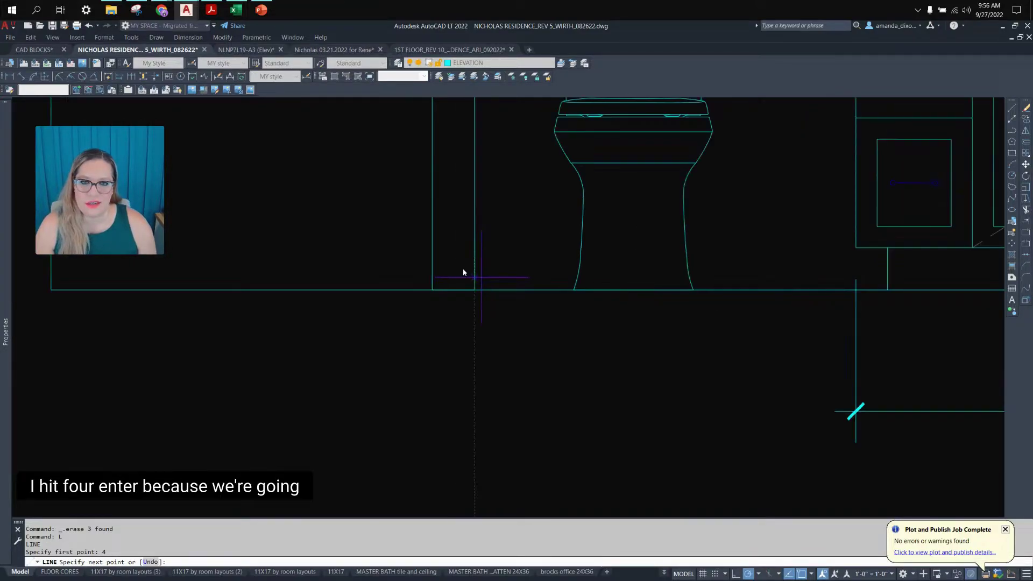
left_click(429, 249)
key("Return")
Draw a rectangle over the threshold outline, from the 4" line down to the floor line.
scroll(524, 236, "up", 2)
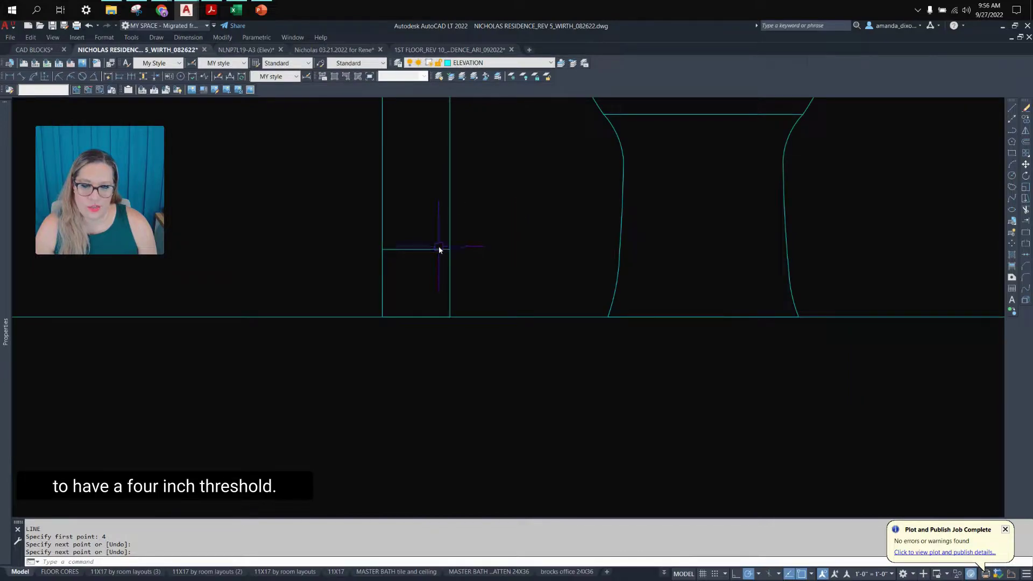
left_click(1012, 153)
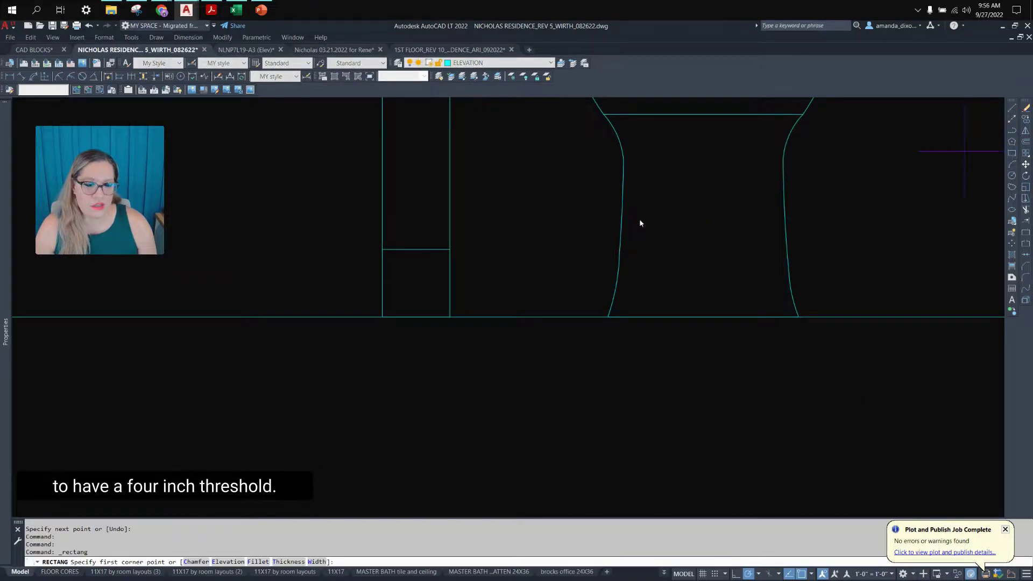
left_click(380, 250)
left_click(451, 317)
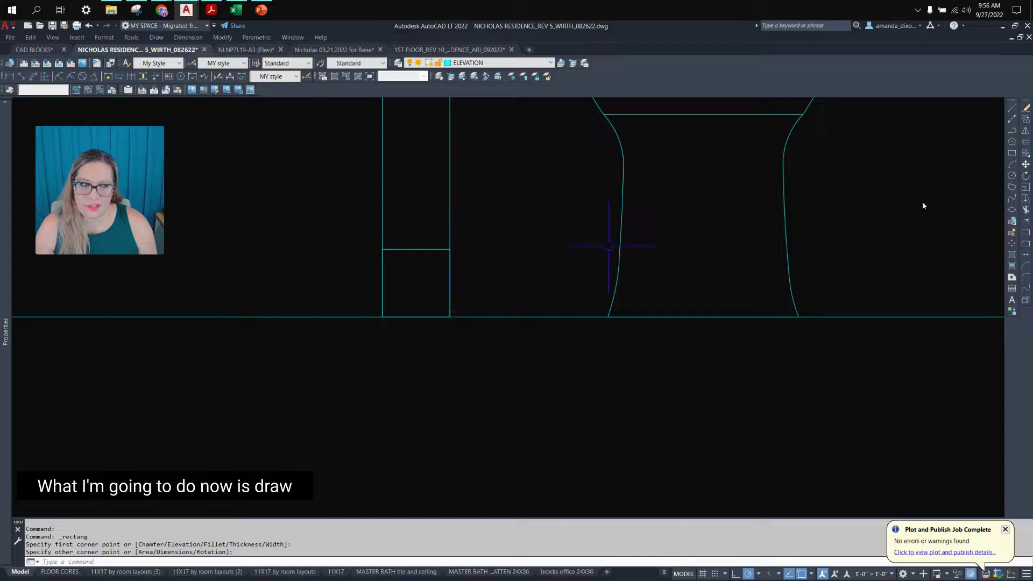
Offset the threshold rectangle inward by 0.25".
left_click(1026, 143)
type(".2")
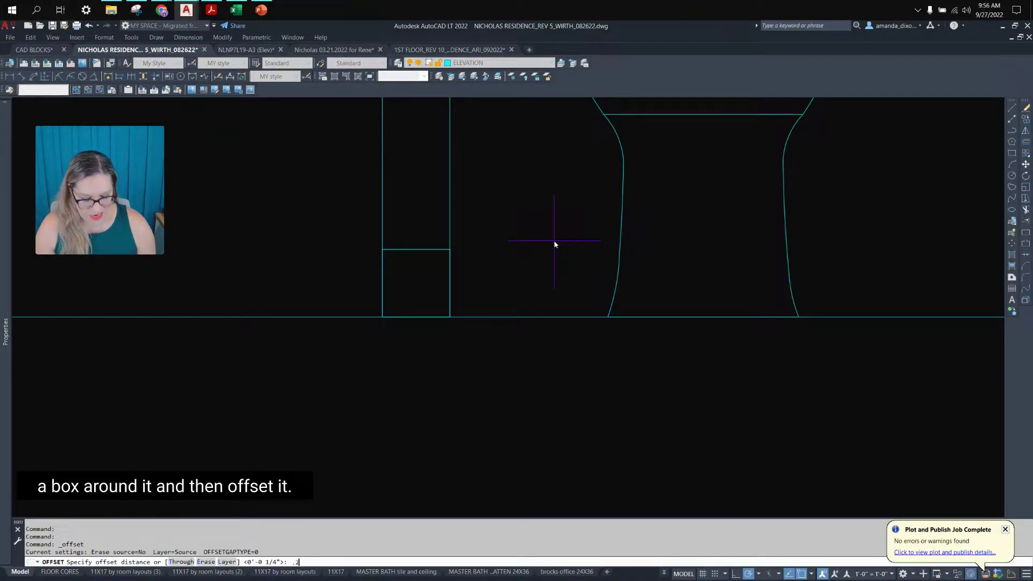
type("5")
key("Return")
left_click(412, 249)
left_click(422, 286)
key("Return")
Stretch the bottom edge of the inner threshold rectangle down to the floor line.
left_click(416, 308)
left_click(416, 309)
left_click(416, 317)
key("Escape")
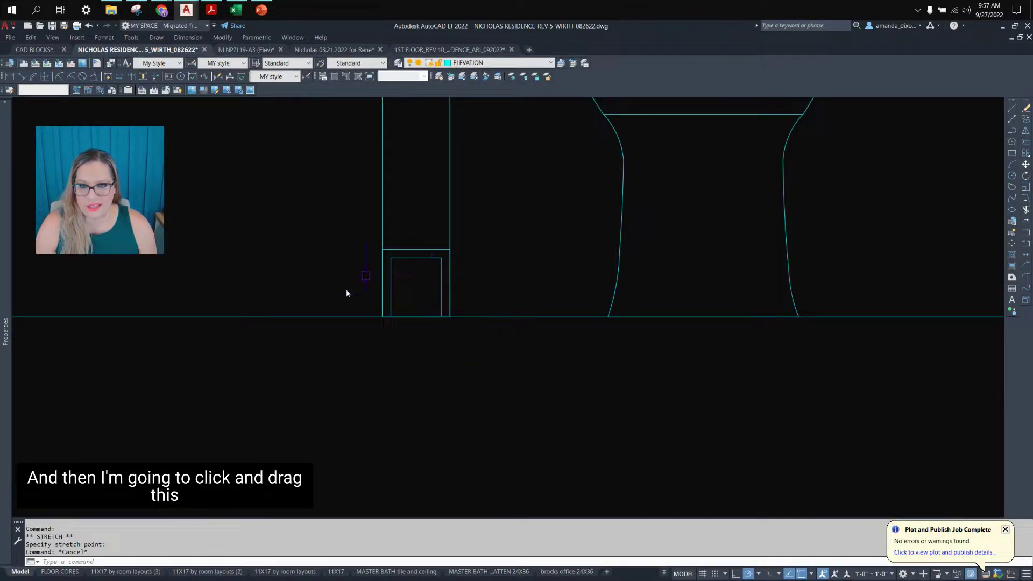
Copy the green niche note with its leader to the space below the toilet and vanity elevation.
scroll(360, 281, "down", 5)
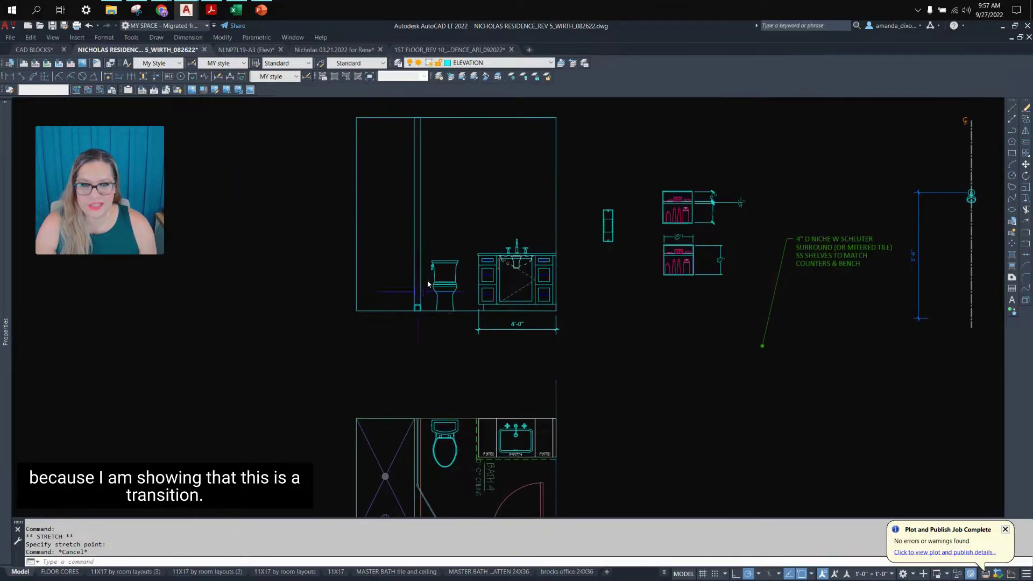
scroll(425, 269, "up", 4)
scroll(446, 285, "down", 4)
left_click(844, 266)
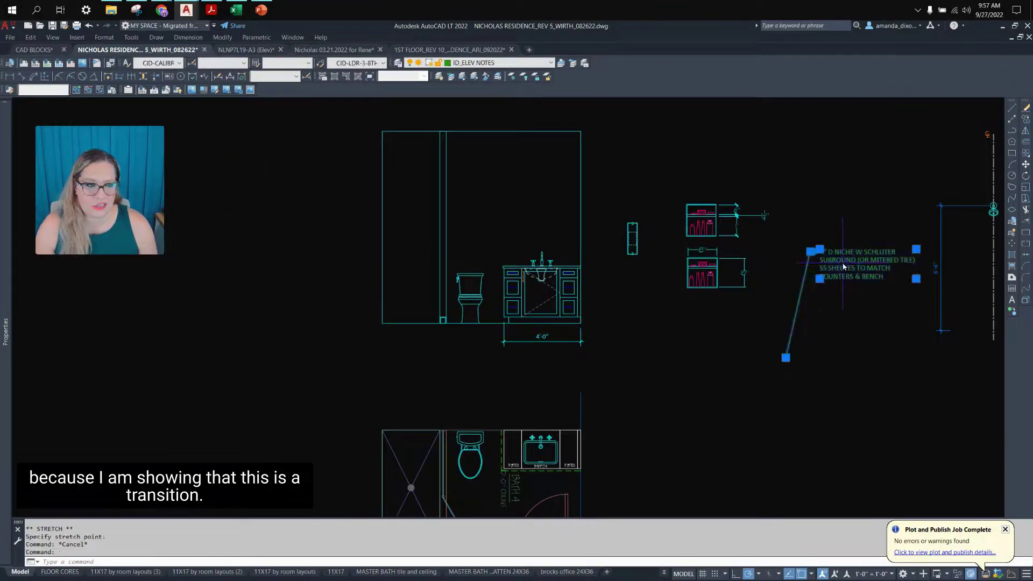
type("co")
key("Return")
left_click(819, 278)
scroll(468, 385, "up", 4)
left_click(466, 388)
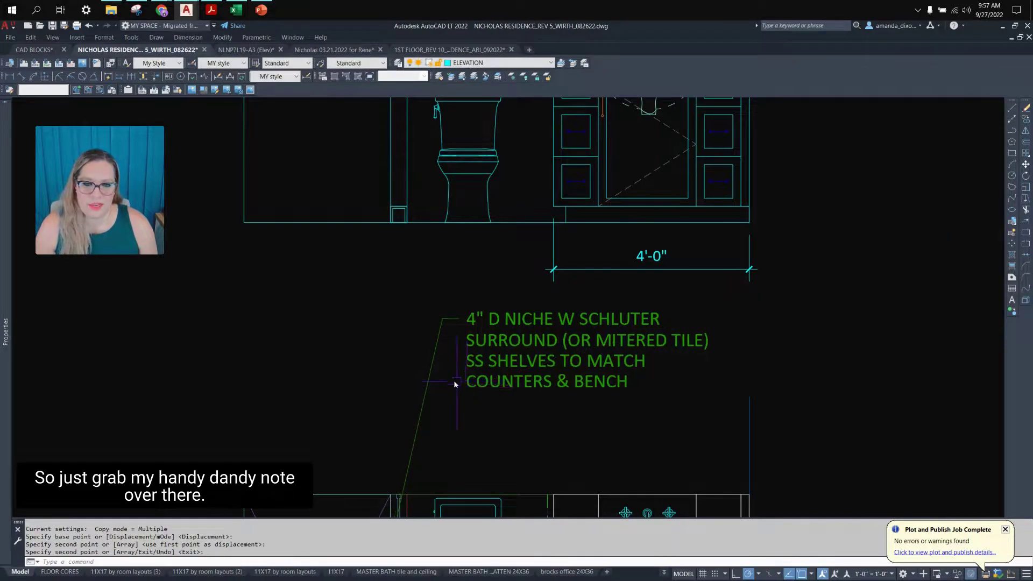
Move the copied note's leader endpoint into the threshold box beside the toilet.
scroll(454, 382, "down", 2)
left_click(452, 381)
left_click(375, 394)
left_click(408, 510)
scroll(422, 244, "up", 5)
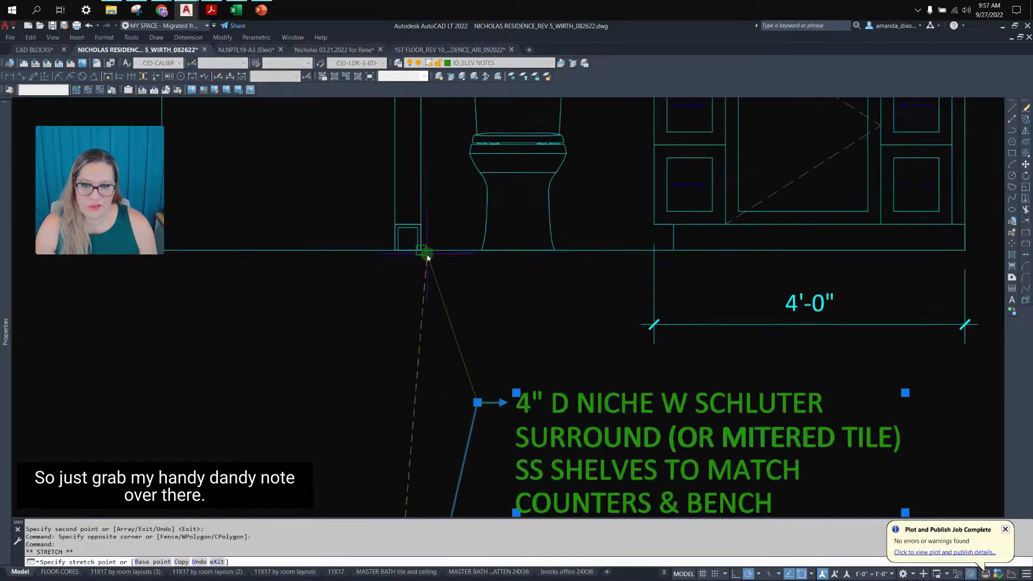
key("Escape")
scroll(418, 255, "down", 5)
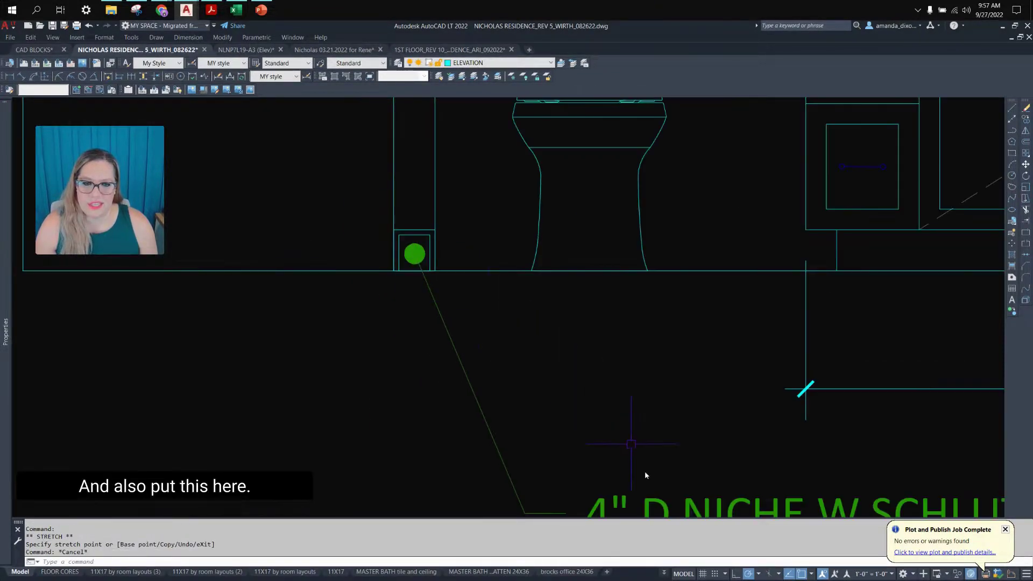
Replace the copied note's text with "SS 4" H THRESHOLD TO MATCH COUNTERS" and narrow its text box to two lines.
middle_click_drag(711, 472, 508, 278)
scroll(508, 278, "down", 2)
double_click(559, 412)
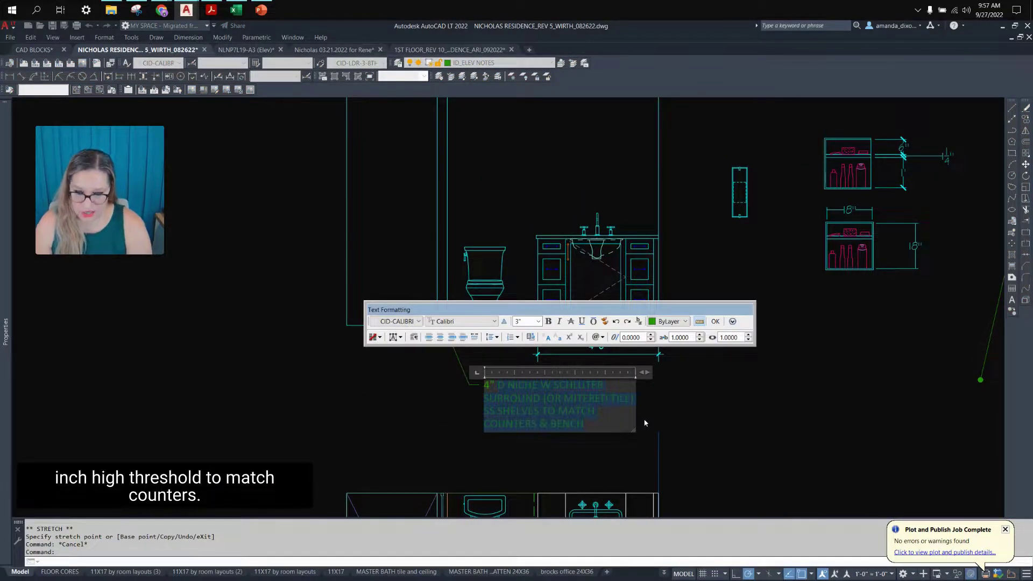
type("4\" H THRESHOLD TO MA")
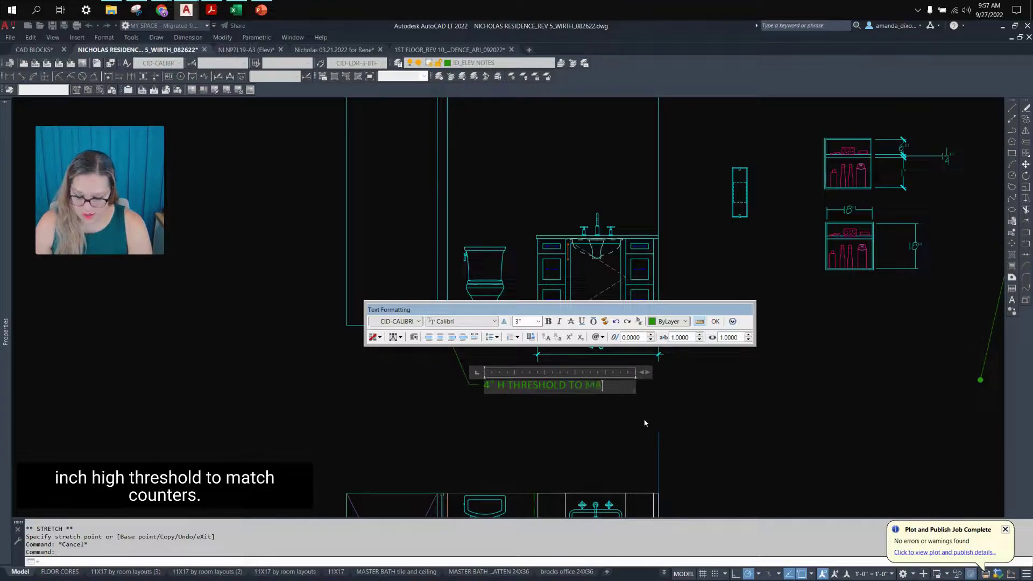
type("COUNTER")
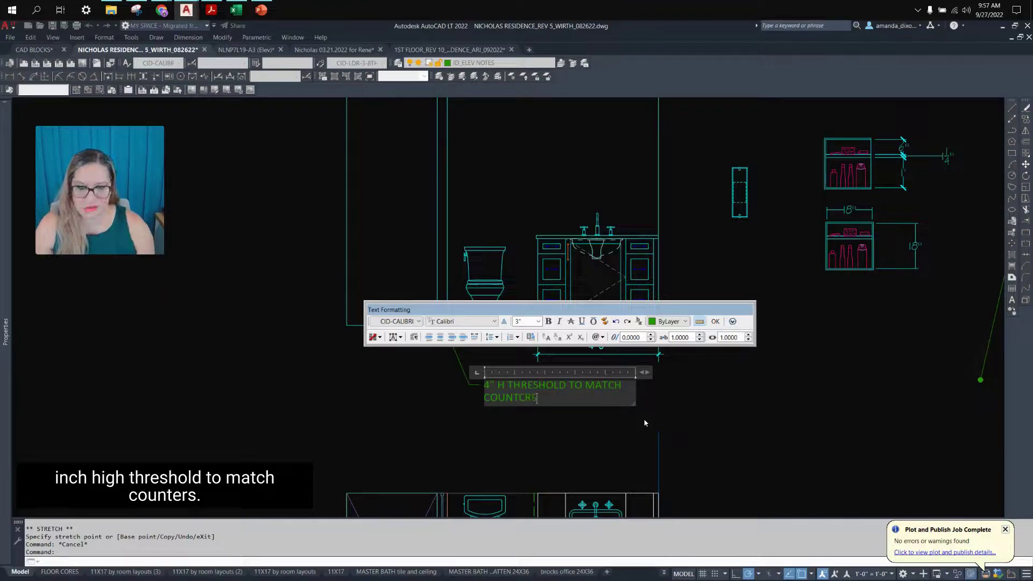
type("SS")
left_click_drag(635, 397, 593, 400)
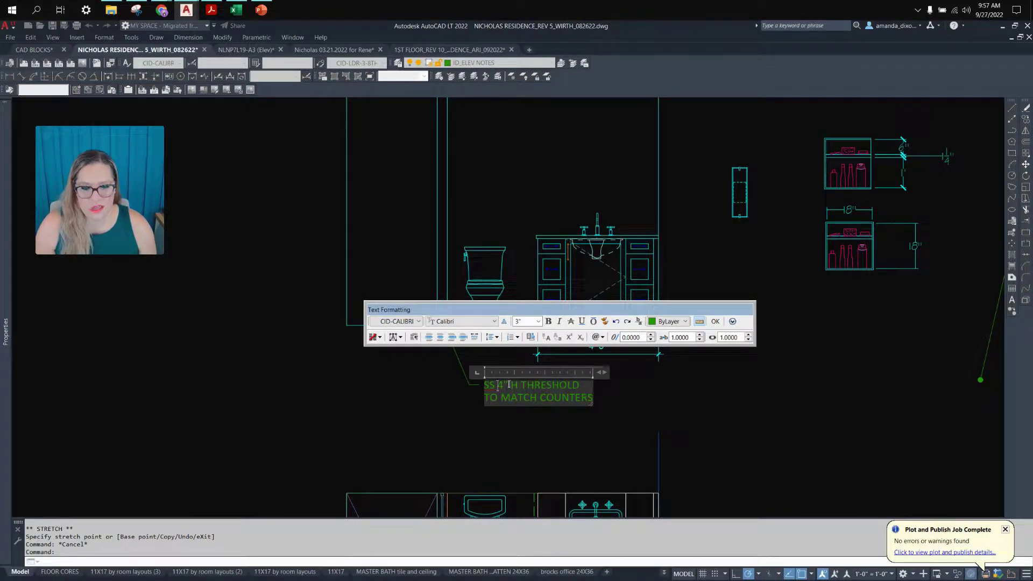
left_click(647, 405)
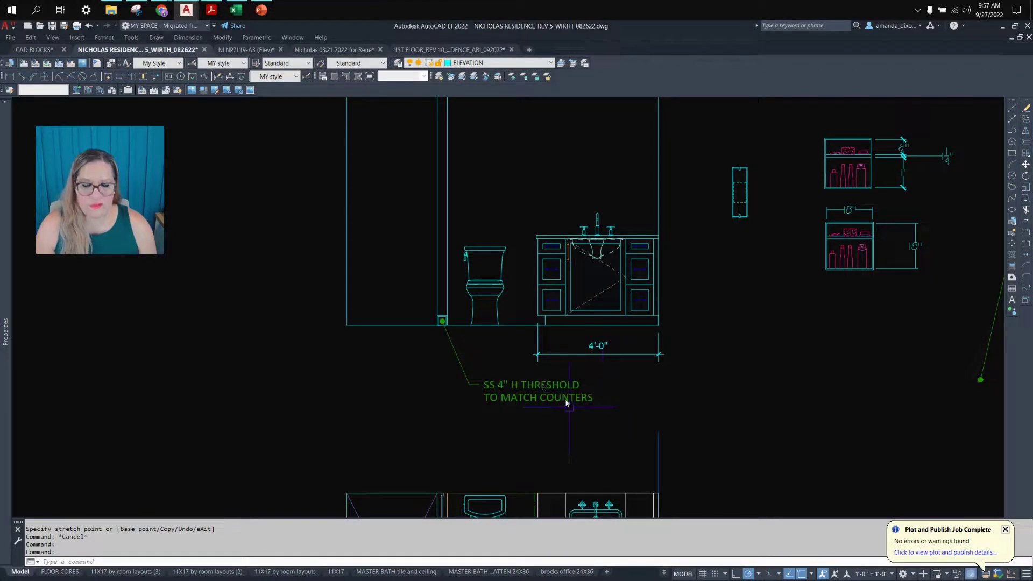
type("TR")
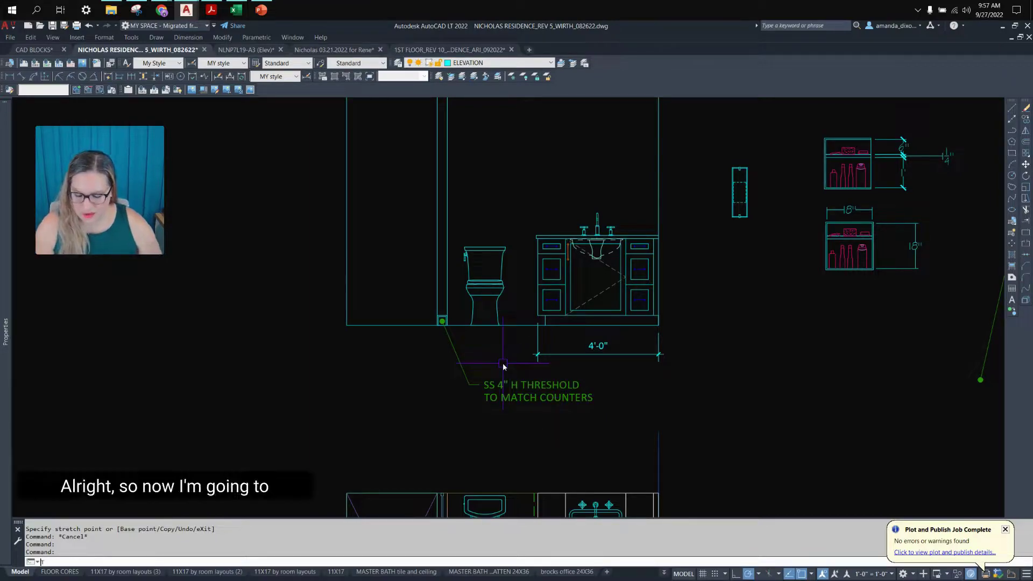
key("Return")
scroll(464, 332, "up", 4)
key("Escape")
scroll(432, 329, "down", 4)
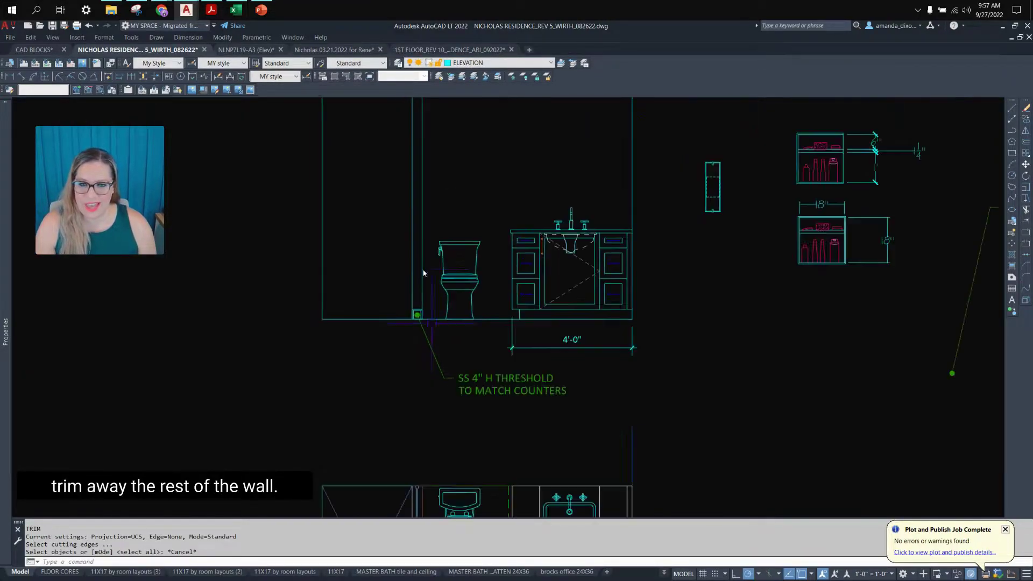
Trim away the vertical shower wall lines above the threshold box beside the toilet.
scroll(457, 424, "up", 4)
type("TR")
key("Return")
left_click(420, 420)
left_click(225, 280)
key("Return")
left_click(386, 321)
left_click(244, 285)
key("Return")
scroll(244, 285, "down", 5)
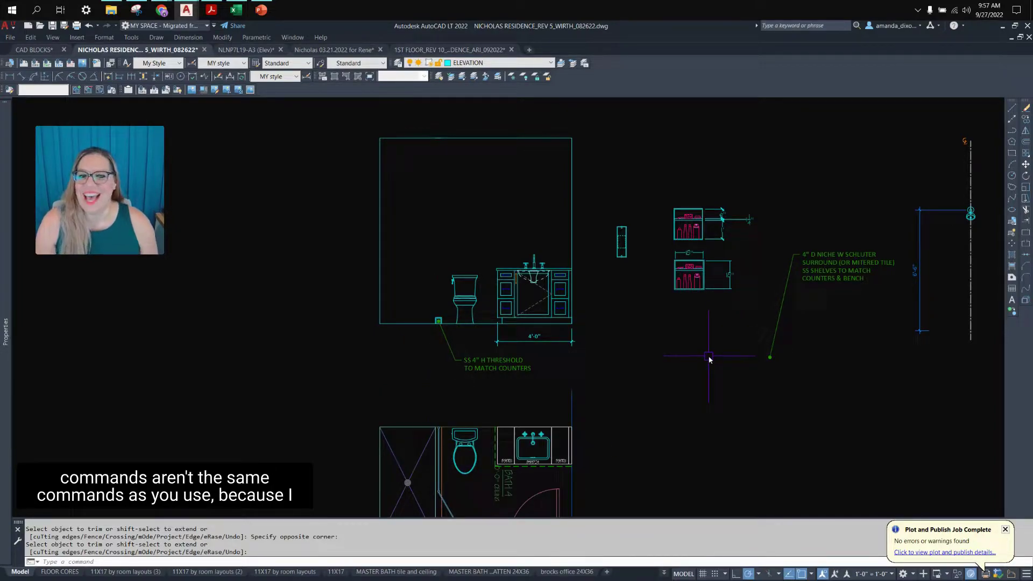
Erase the leftover wall piece at the ceiling line above the threshold.
key("Escape")
left_click_drag(399, 114, 477, 167)
key("Delete")
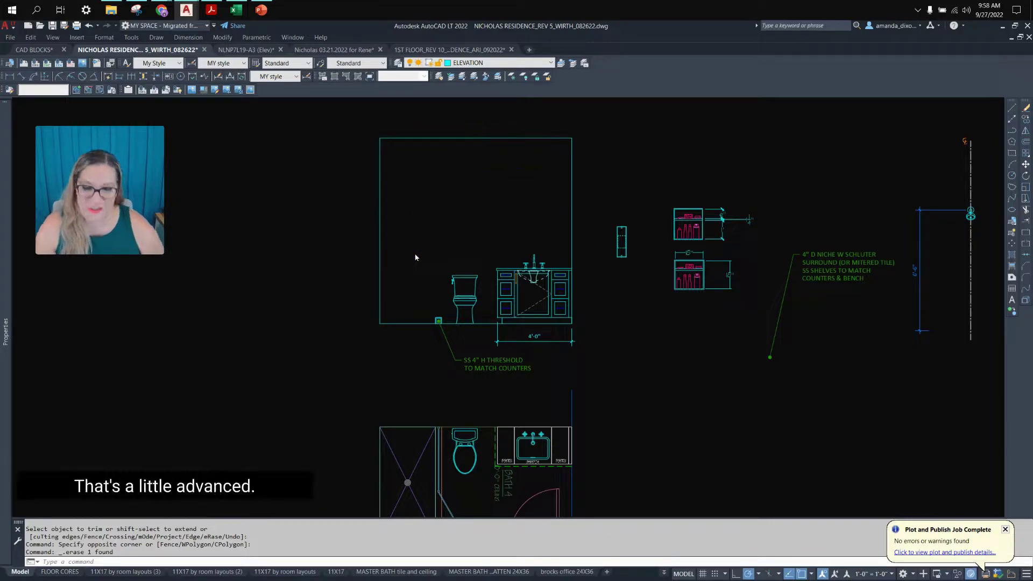
Draw a 6' vertical line upward from the midpoint of the threshold box's top edge for the shower glass.
type("L")
key("Return")
scroll(433, 319, "up", 4)
scroll(430, 317, "down", 3)
scroll(431, 325, "up", 6)
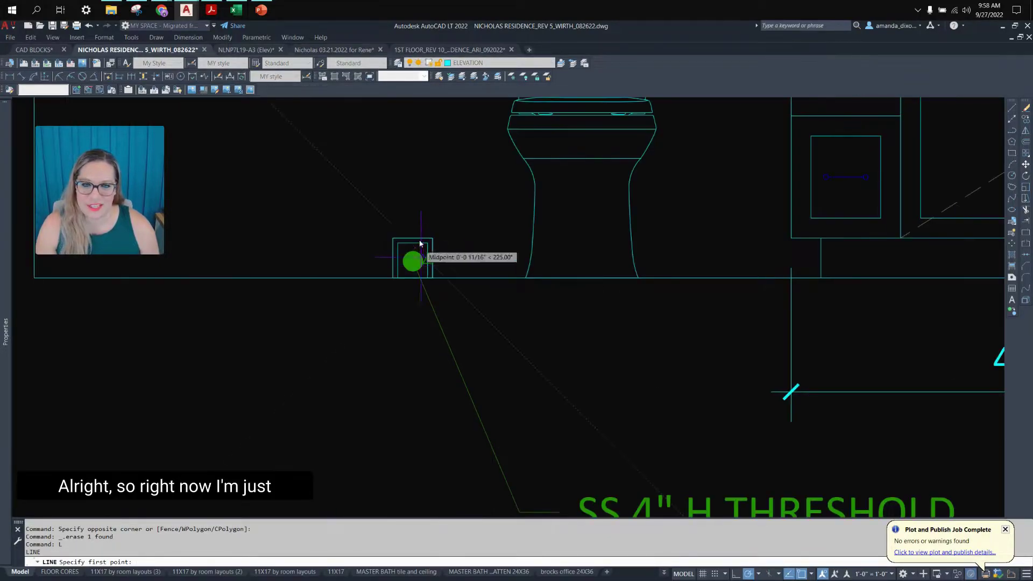
left_click(415, 238)
scroll(417, 242, "down", 6)
middle_click_drag(419, 242, 427, 327)
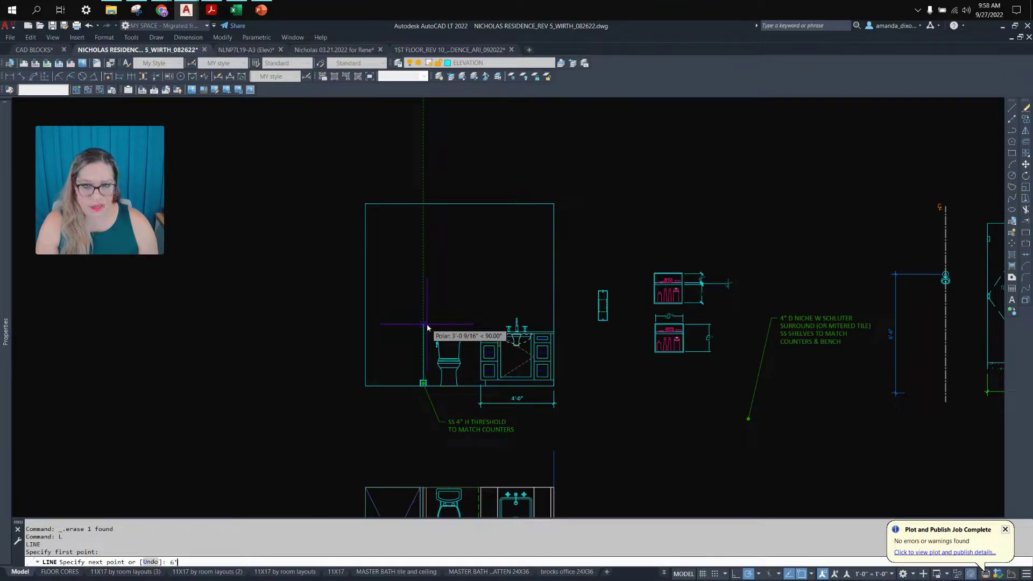
type("6'")
key("Return")
key("Escape")
Copy the vertical glass line 0.5" toward the shower side.
scroll(425, 330, "up", 2)
left_click(430, 328)
left_click(405, 324)
key("Return")
scroll(403, 382, "up", 4)
left_click(401, 386)
type(".5")
key("Return")
key("Escape")
Move the original centred glass line 0.5" toward the toilet to make the panel 1" thick.
scroll(396, 388, "up", 3)
left_click(516, 434)
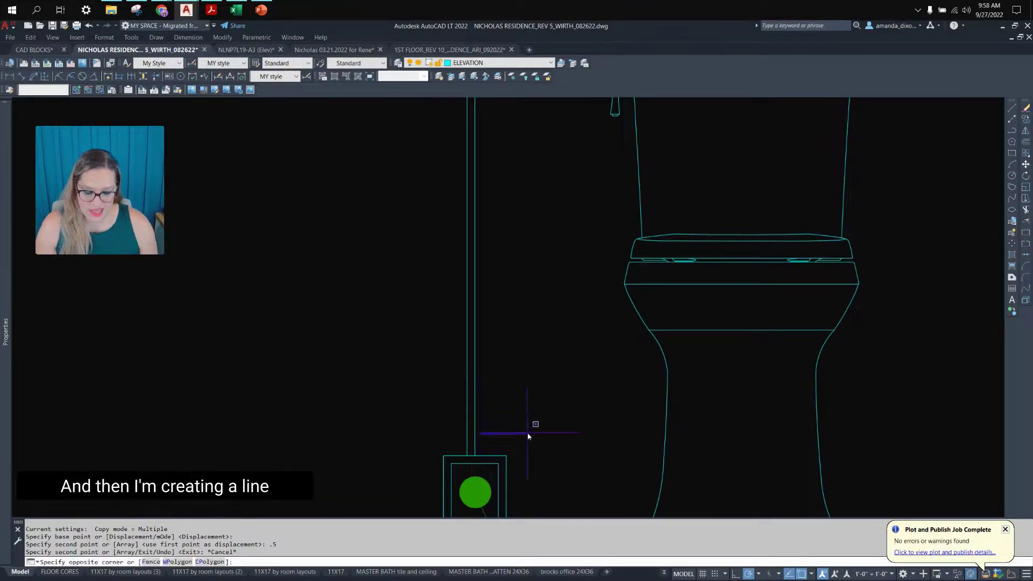
left_click(468, 422)
type("m")
key("Return")
left_click(501, 419)
type(".5")
key("Return")
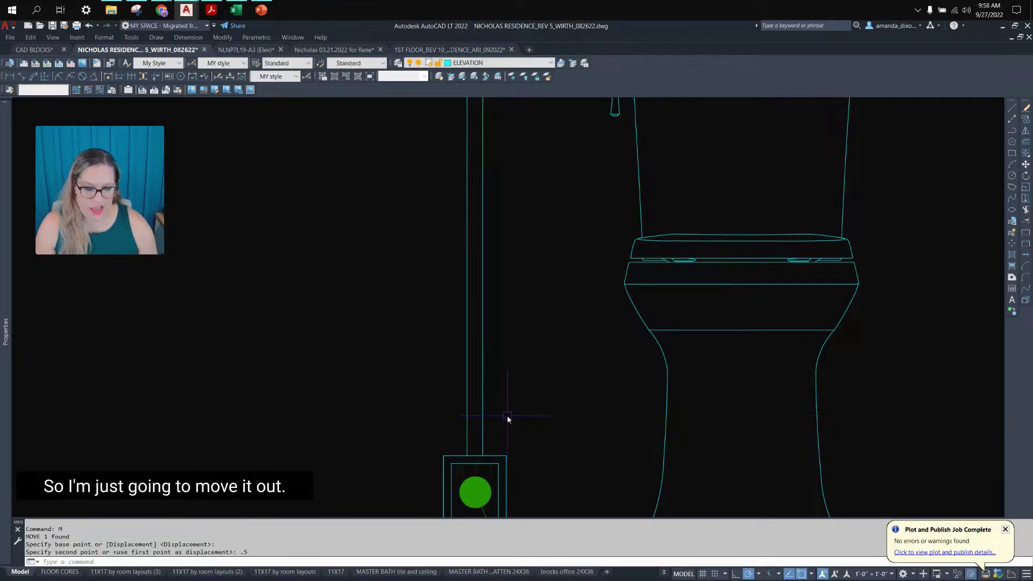
Close the top of the shower glass panel with a short line between its two verticals.
scroll(508, 419, "down", 5)
type("l")
key("Return")
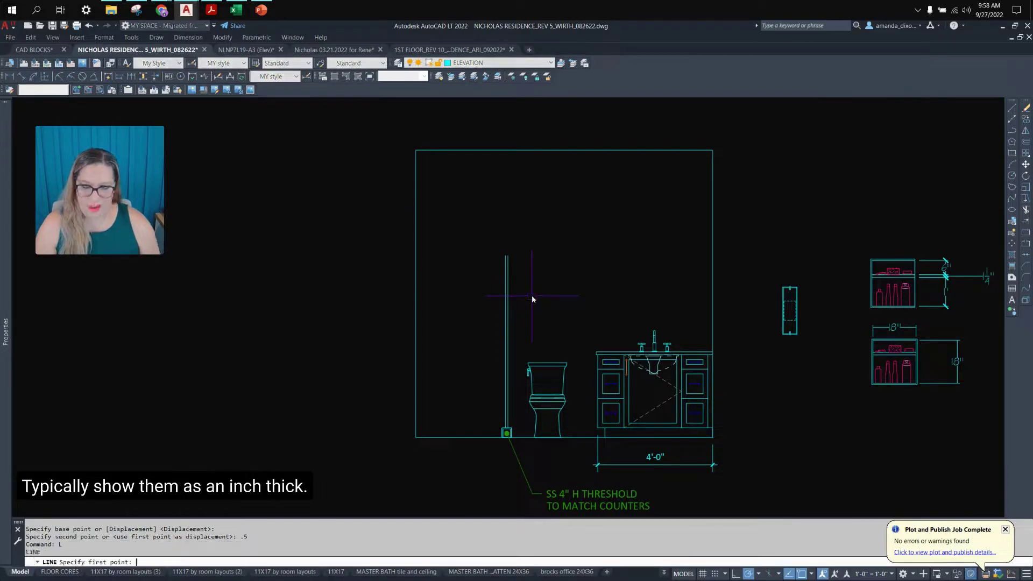
scroll(514, 278, "up", 4)
left_click(494, 224)
left_click(499, 224)
key("Return")
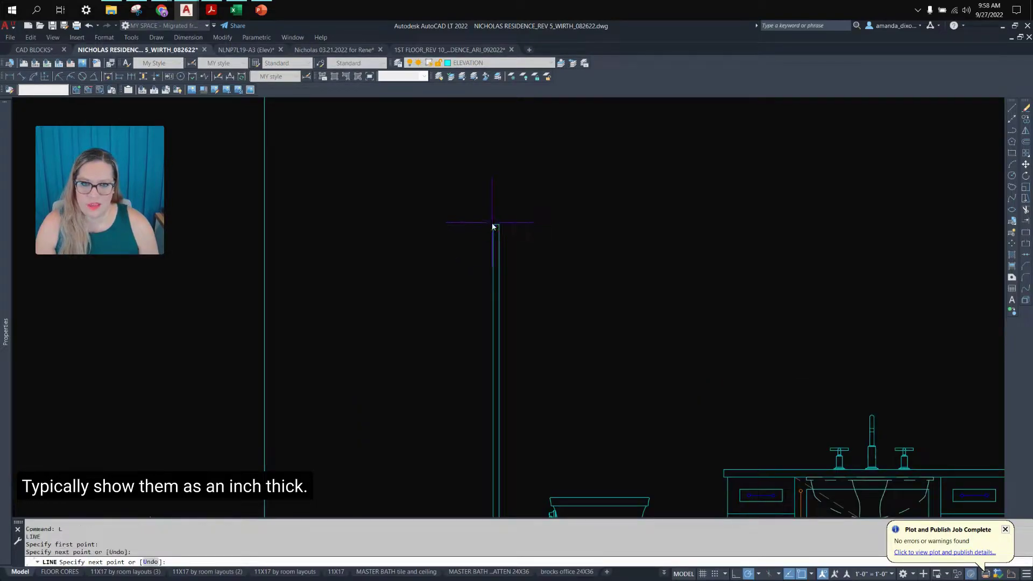
scroll(495, 225, "down", 4)
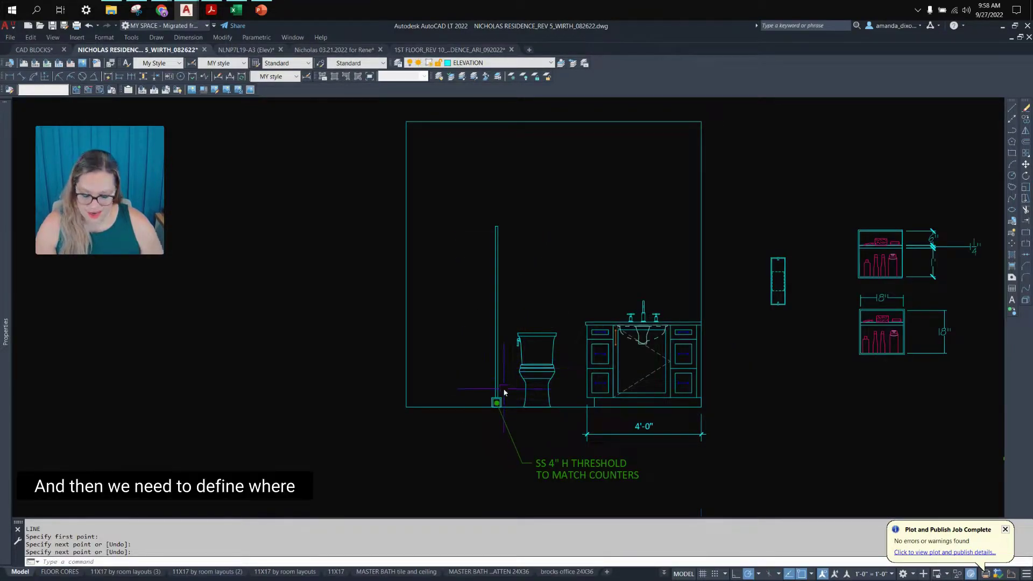
Draw a vertical line from the threshold's toilet-side edge up to the ceiling to mark where the wall tile ends.
type("l")
key("Return")
scroll(495, 413, "up", 4)
left_click(500, 414)
scroll(500, 414, "down", 4)
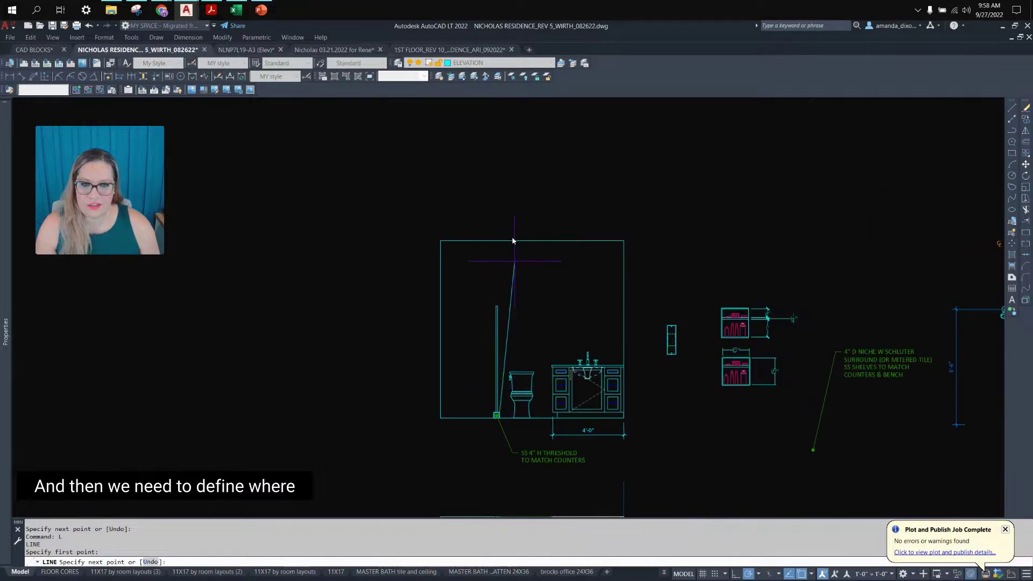
left_click(502, 244)
key("Return")
Copy the vertical tile-end line 0.5" sideways to show the tile edge.
scroll(505, 269, "up", 4)
left_click(507, 282)
left_click(469, 272)
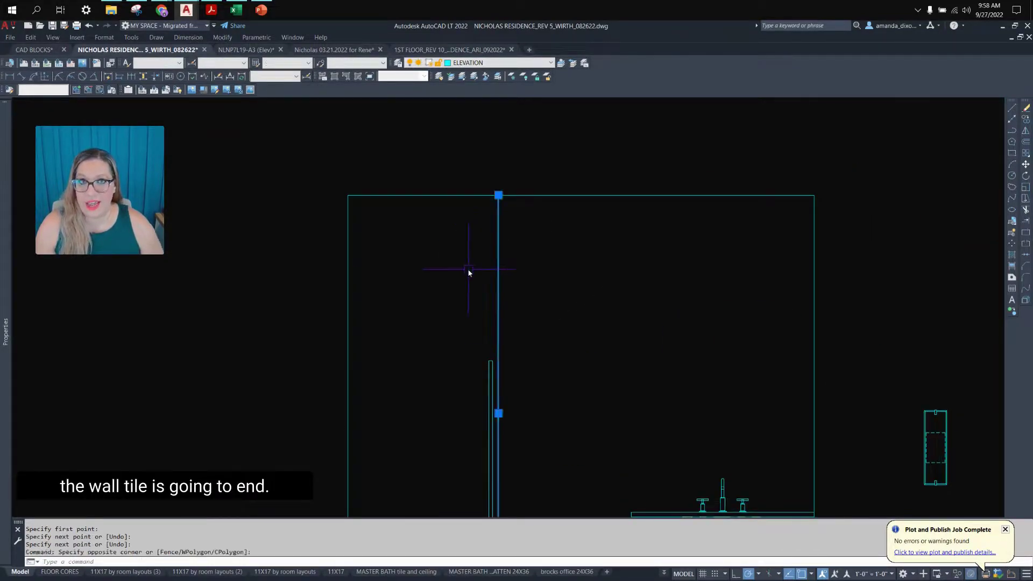
type("c")
key("Return")
scroll(472, 270, "up", 6)
left_click(628, 330)
type(".5")
key("Return")
key("Escape")
scroll(563, 414, "down", 4)
scroll(559, 417, "down", 5)
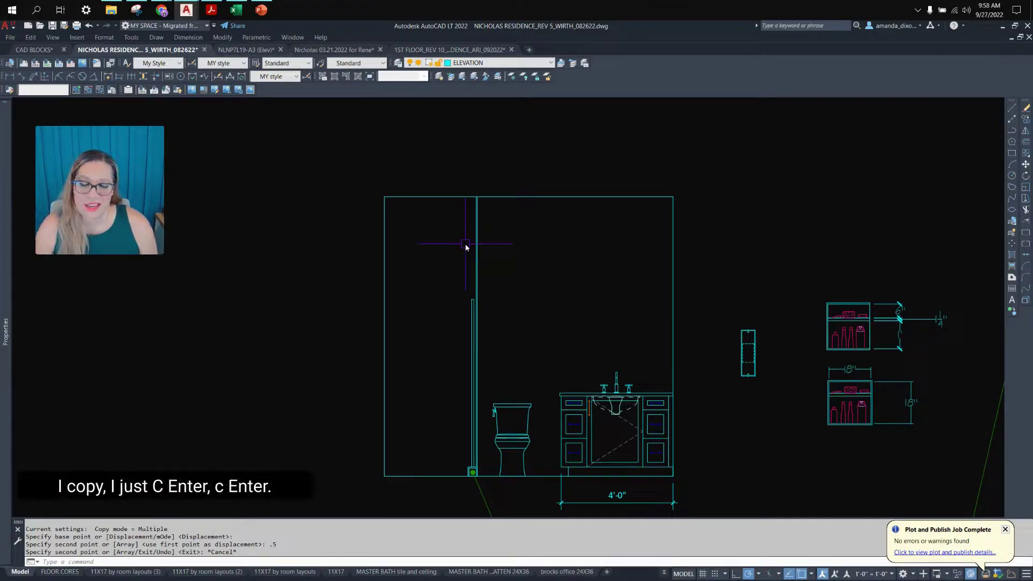
Examine the T-12 Bath 4 shower walls note for the tile tag, size and installation direction.
middle_click_drag(437, 418, 452, 381)
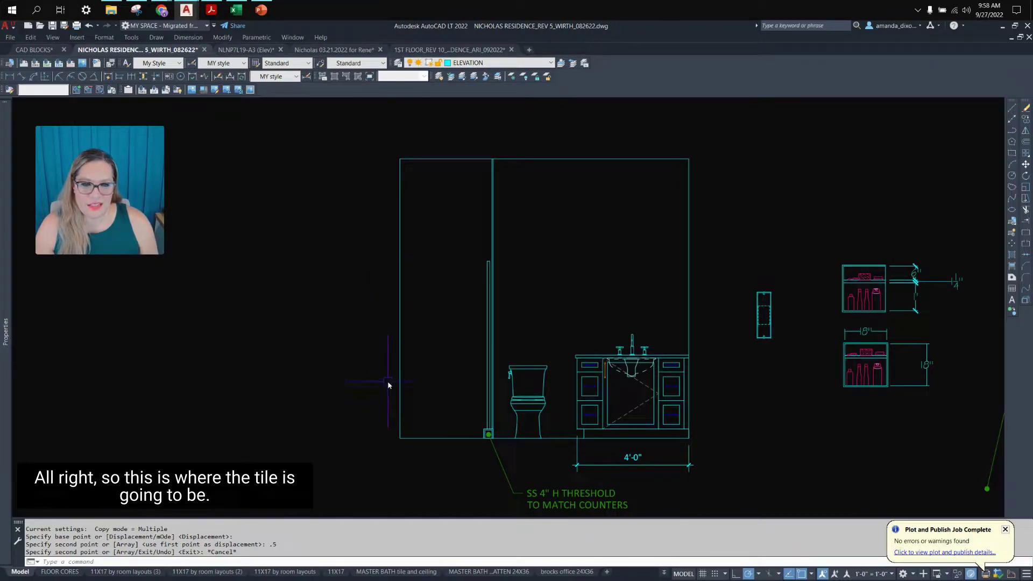
scroll(417, 355, "down", 2)
scroll(454, 385, "down", 2)
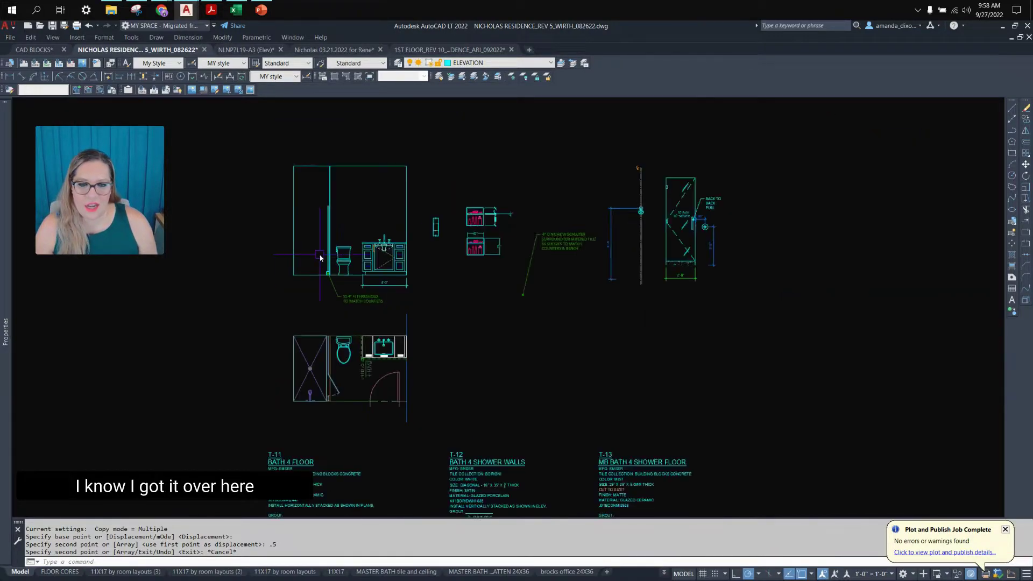
middle_click_drag(573, 409, 598, 243)
scroll(515, 358, "up", 4)
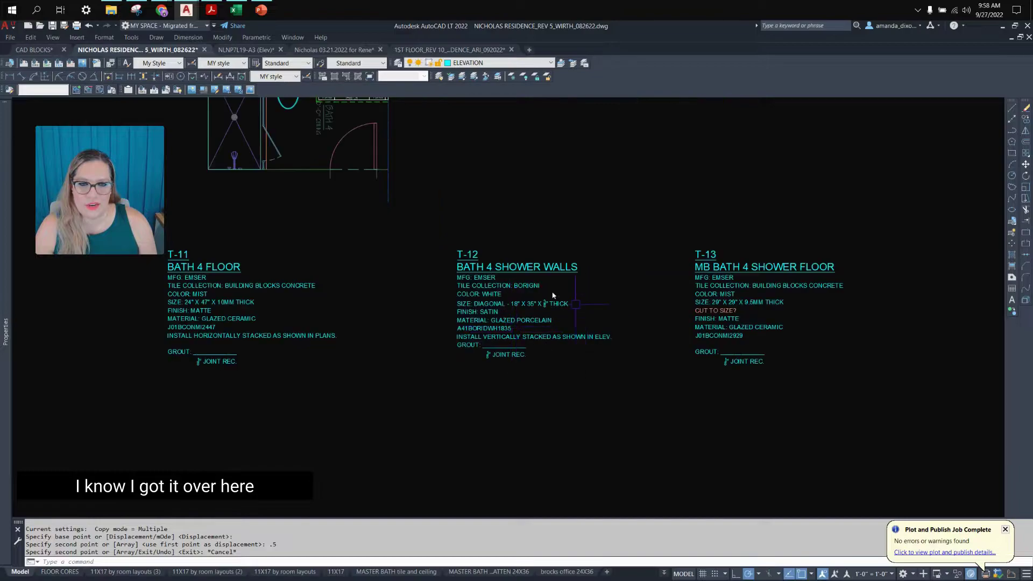
scroll(530, 363, "down", 5)
scroll(538, 358, "up", 3)
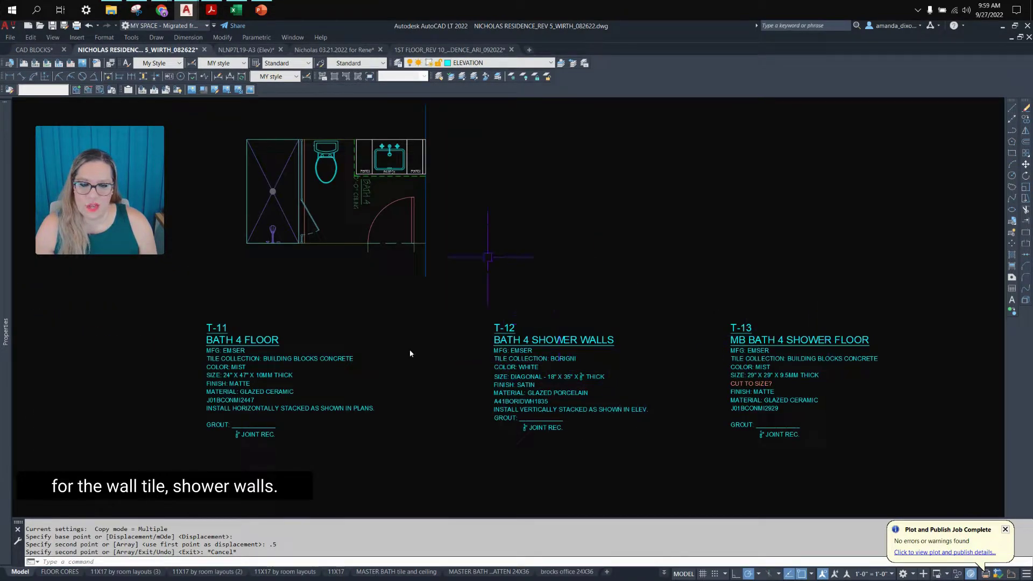
scroll(500, 319, "up", 2)
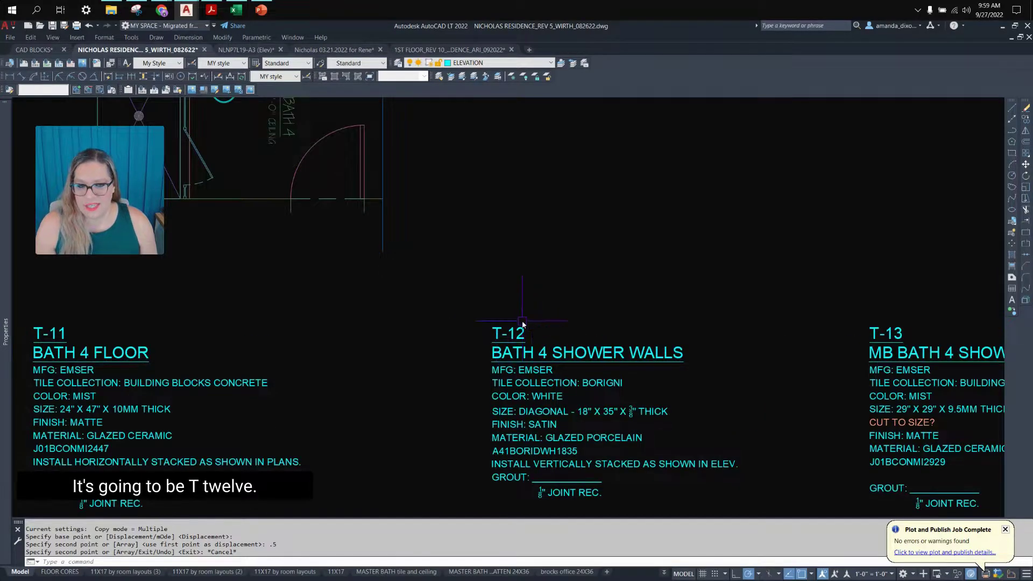
middle_click_drag(572, 414, 551, 313)
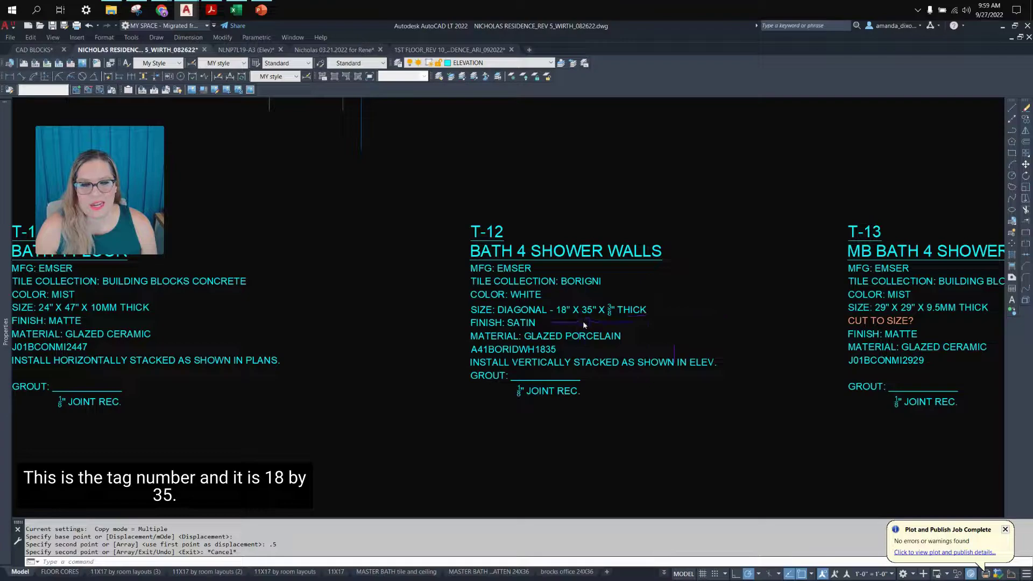
scroll(650, 312, "down", 2)
middle_click_drag(629, 247, 667, 393)
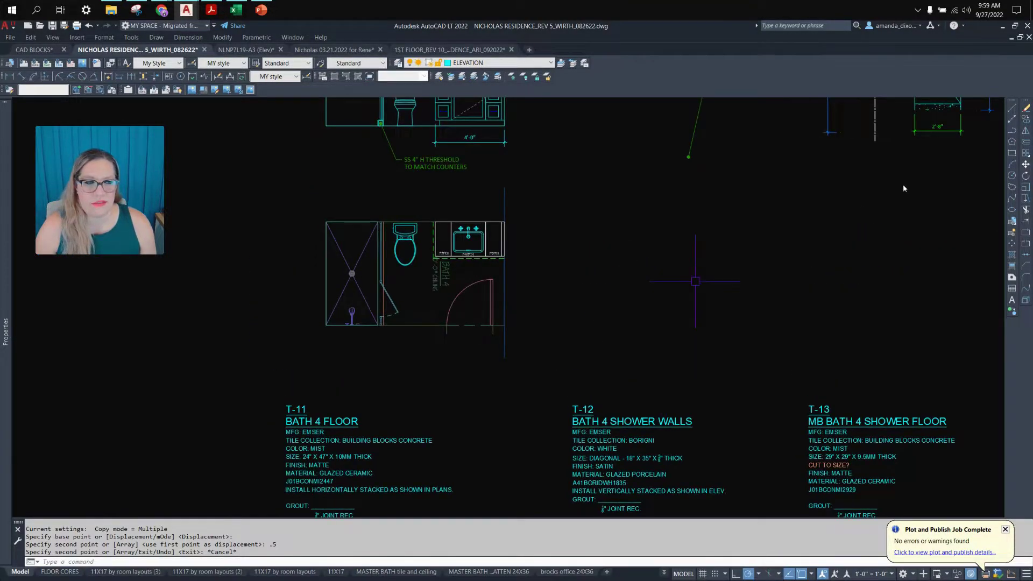
left_click(1011, 153)
left_click(577, 290)
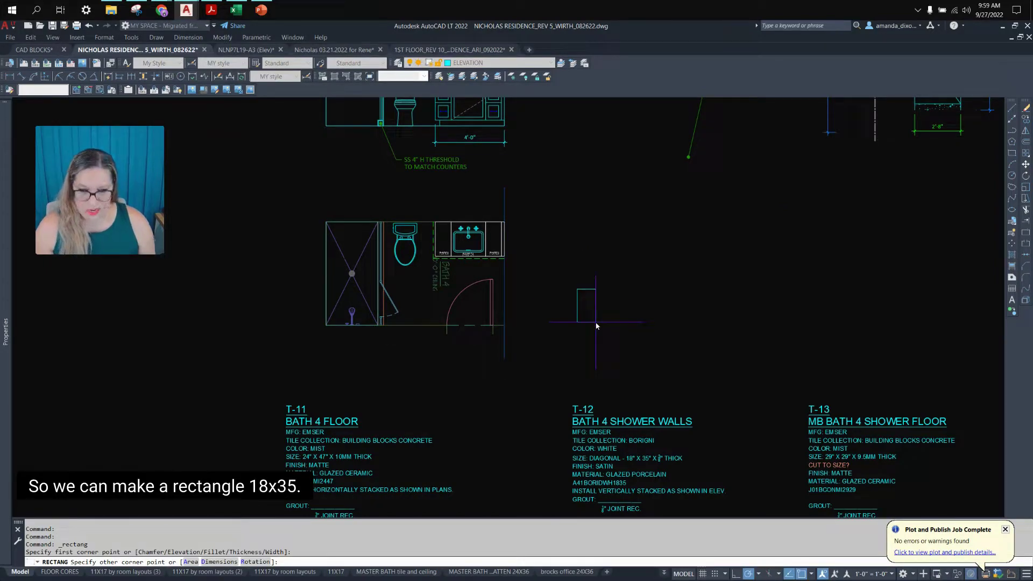
key("Escape")
Draw an 18" by 35" vertical tile rectangle in the empty space above the T-12 note.
left_click(1012, 153)
left_click(612, 277)
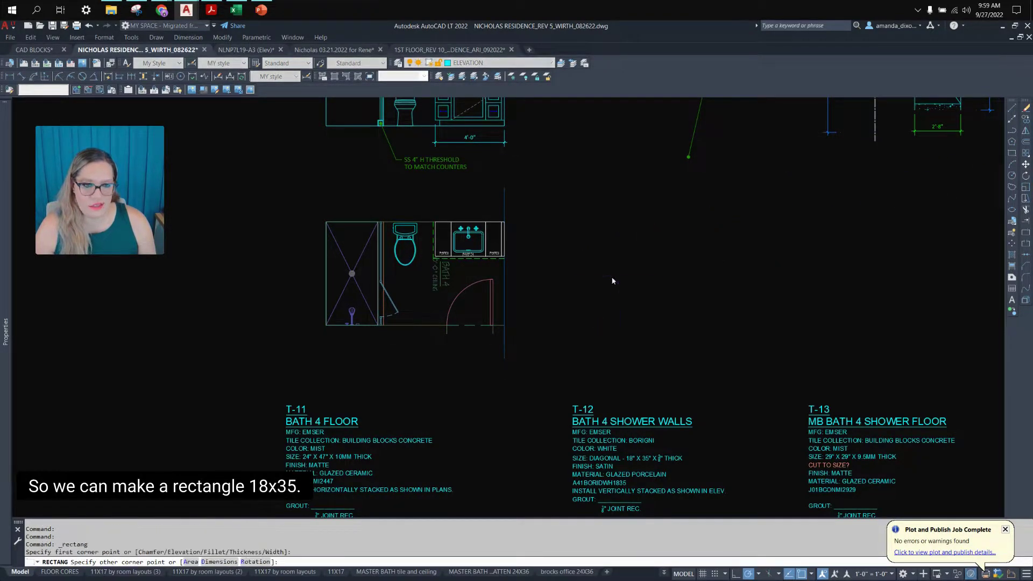
type("D")
key("Return")
type("18")
key("Return")
type("35")
key("Return")
left_click(643, 325)
Copy the tile rectangle upward three times, end to end, to form a column of four tiles.
left_click(653, 311)
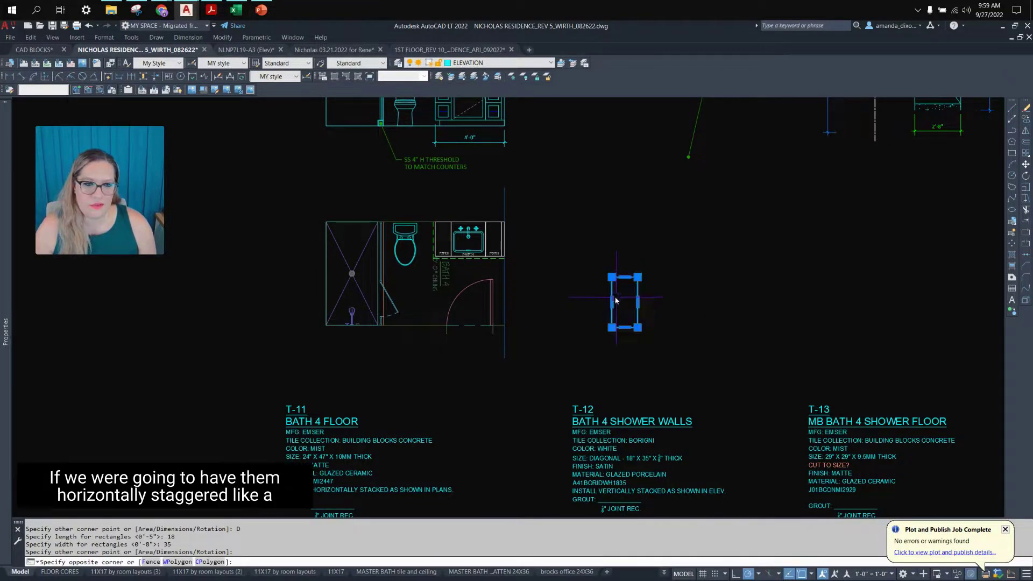
left_click(617, 301)
type("C")
key("Return")
left_click(612, 327)
left_click(612, 277)
left_click(611, 226)
left_click(612, 176)
key("Return")
Copy the four-tile column directly beside itself, offset down by half a tile for a brick-set stagger.
left_click(657, 280)
left_click(584, 162)
type("C")
key("Return")
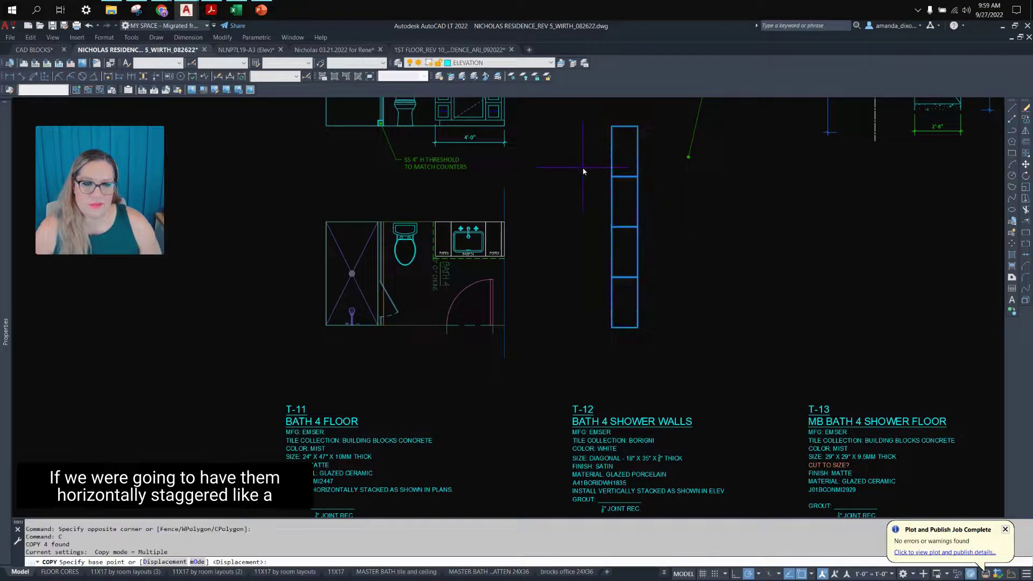
left_click(612, 176)
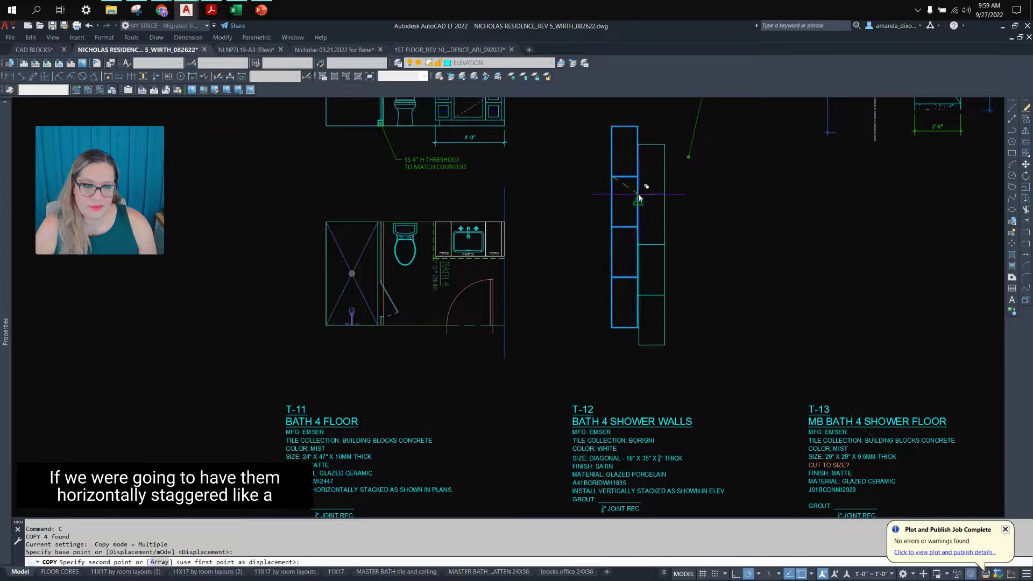
left_click(638, 200)
key("Return")
middle_click_drag(637, 353, 557, 391)
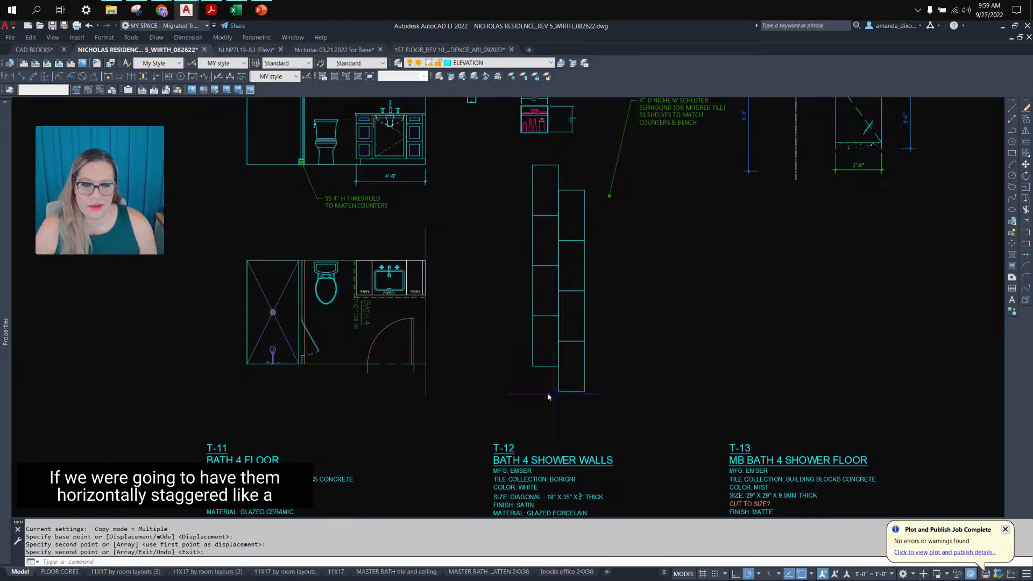
Copy the first tile column to the far side of the staggered one, level with the first column.
left_click(549, 397)
left_click(514, 196)
type("C")
key("Return")
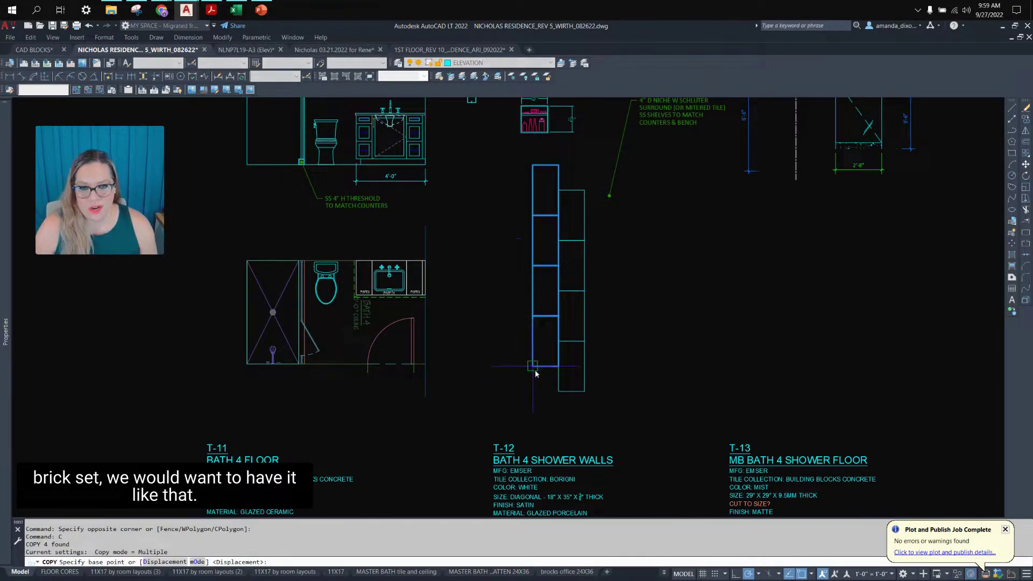
left_click(533, 367)
left_click(585, 366)
key("Return")
scroll(573, 318, "down", 4)
scroll(618, 330, "up", 2)
middle_click_drag(578, 345, 625, 412)
Put all three columns of tile rectangles on the ELEVATION - TILE layer.
left_click(606, 434)
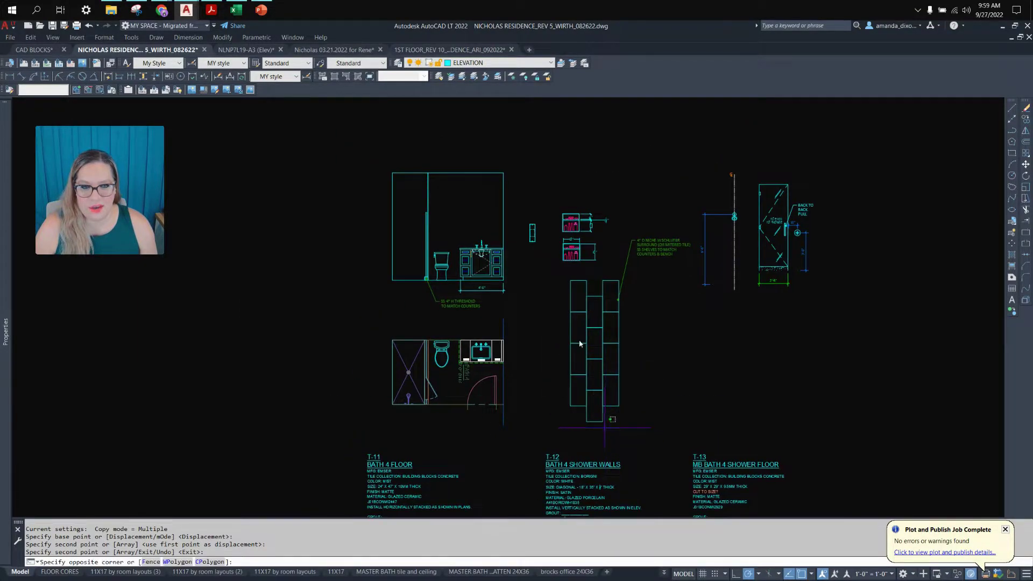
left_click(555, 290)
left_click(470, 64)
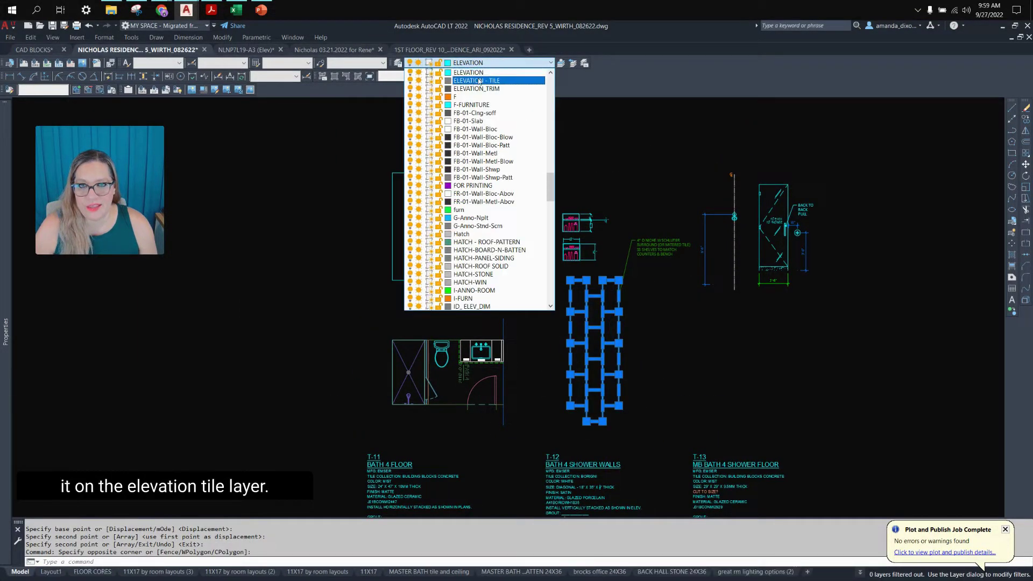
left_click(474, 76)
key("Escape")
middle_click_drag(590, 402, 612, 379)
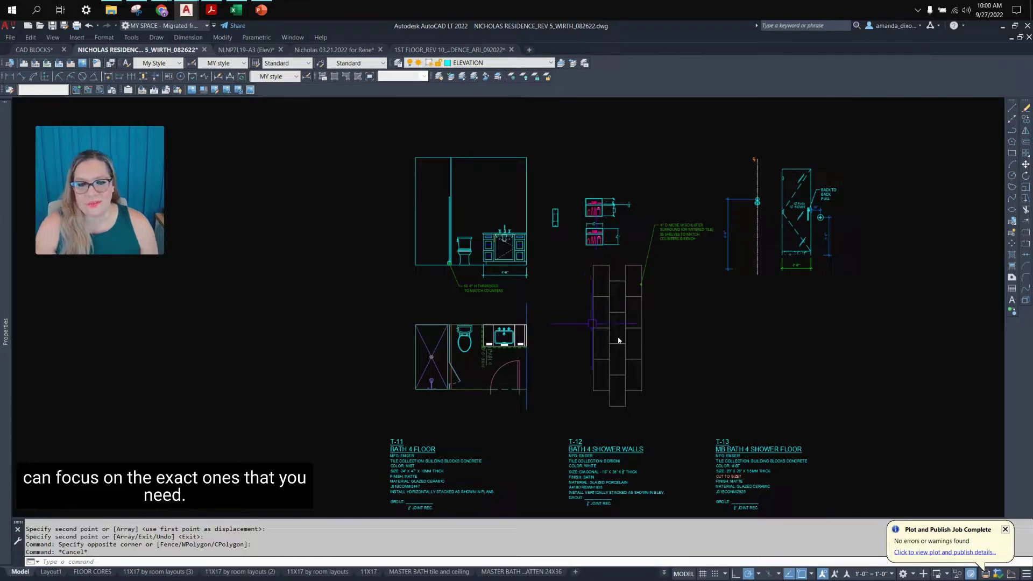
Draw a vertical tile joint line from floor to ceiling in the shower elevation, 18 inches from the outer shower wall.
middle_click_drag(543, 446, 553, 374)
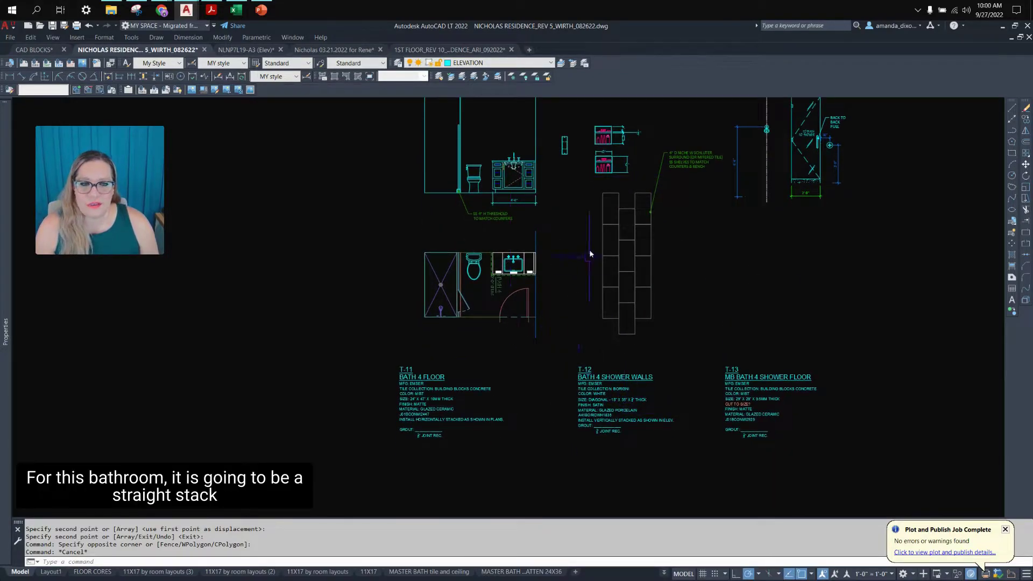
middle_click_drag(590, 254, 643, 324)
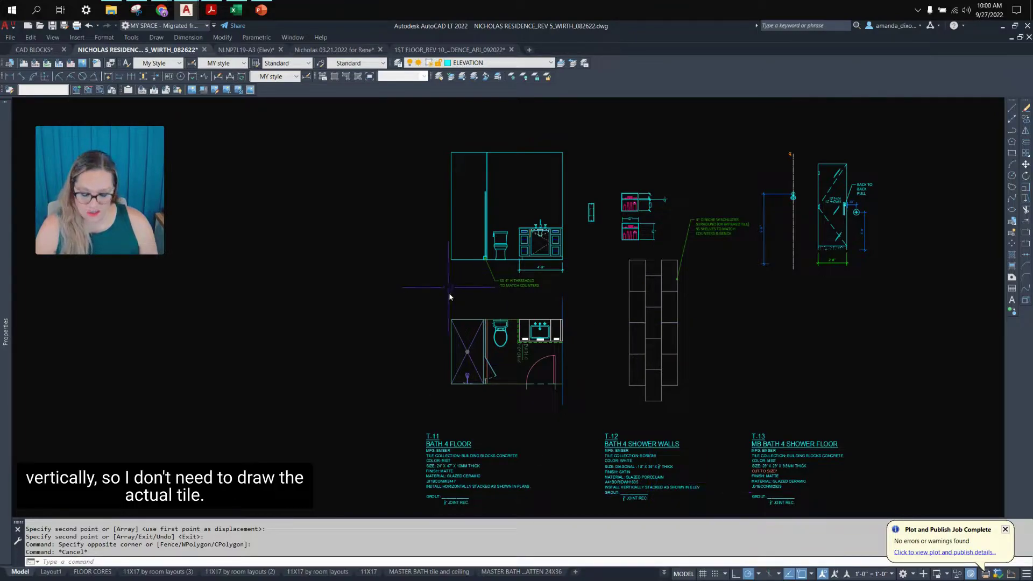
type("l")
key("Return")
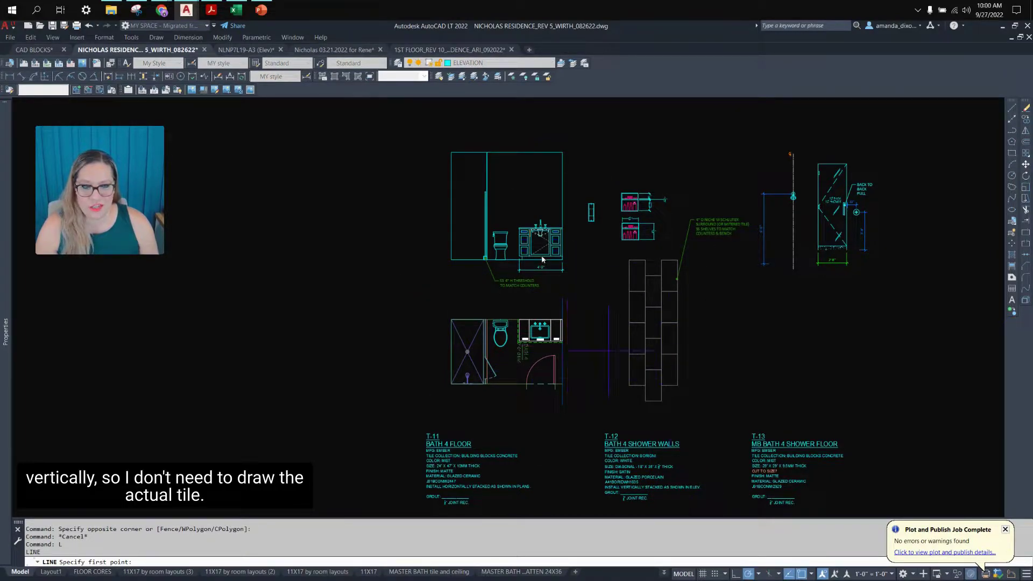
scroll(658, 500, "up", 4)
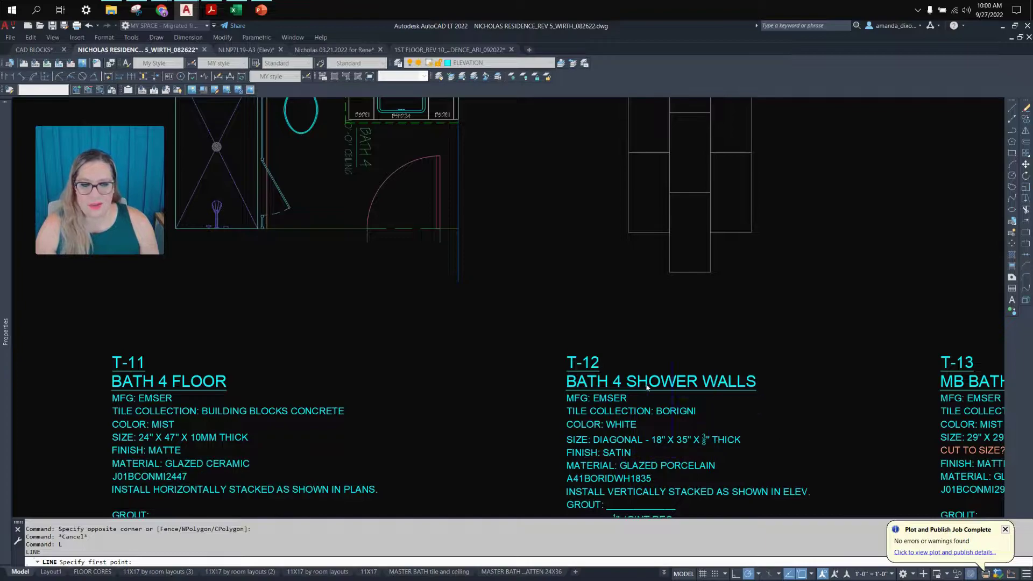
scroll(662, 485, "down", 4)
scroll(476, 356, "up", 5)
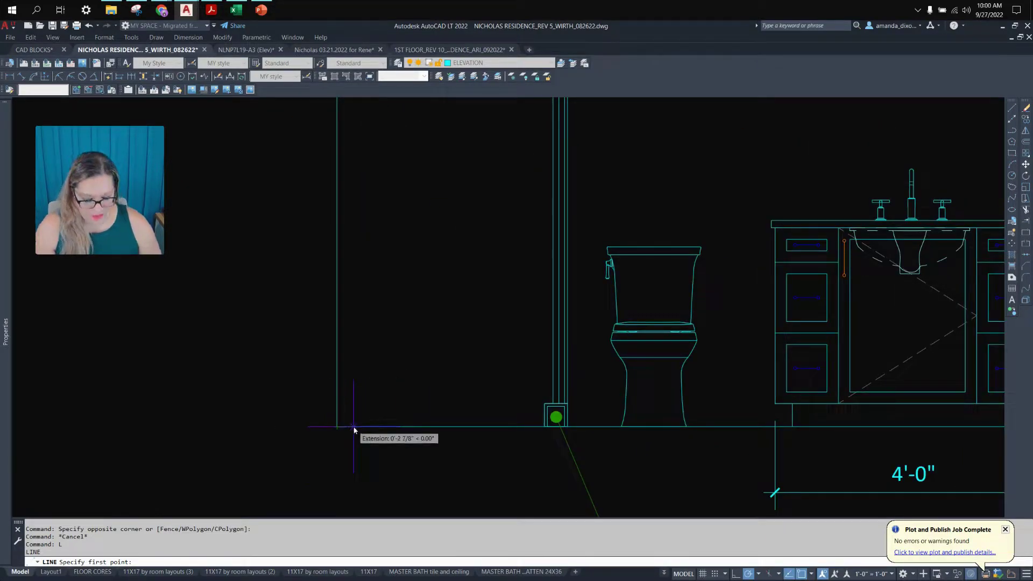
key("Return")
scroll(362, 428, "down", 4)
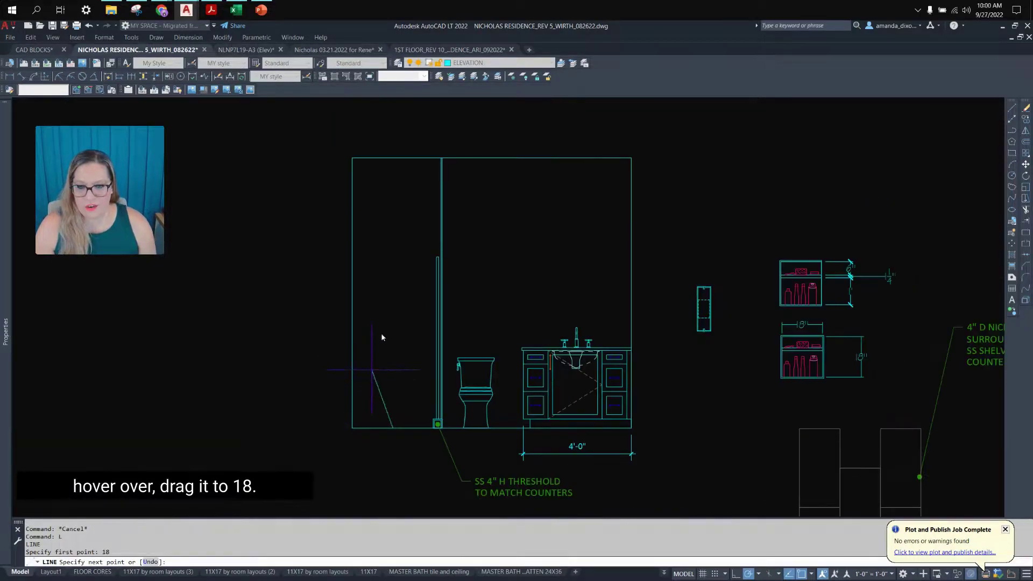
left_click(389, 164)
key("Return")
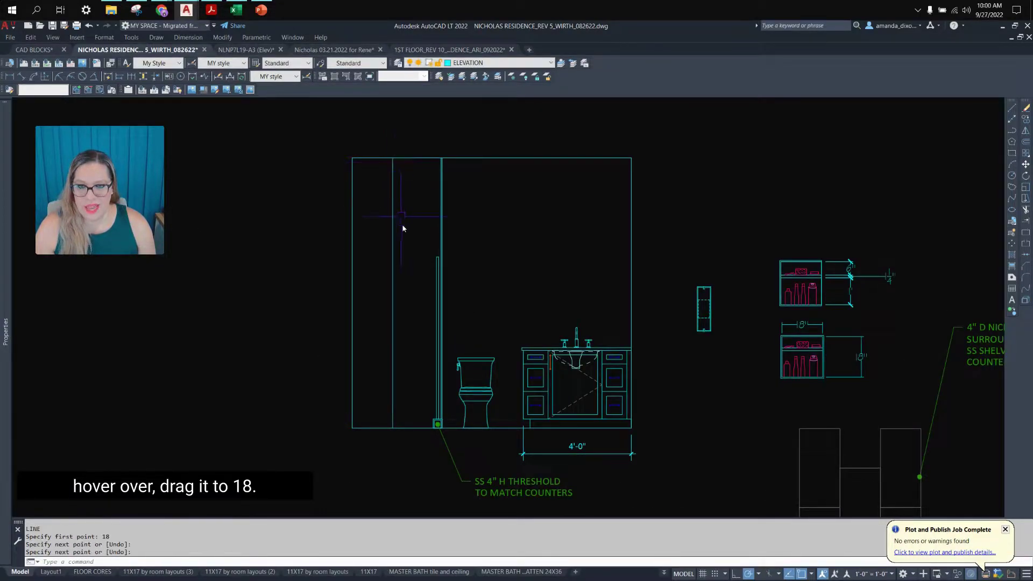
Put the vertical joint line on the ELEVATION - TILE layer and make that layer current.
left_click(439, 207)
left_click(391, 262)
left_click(455, 63)
scroll(468, 107, "down", 1)
key("Escape")
left_click(485, 63)
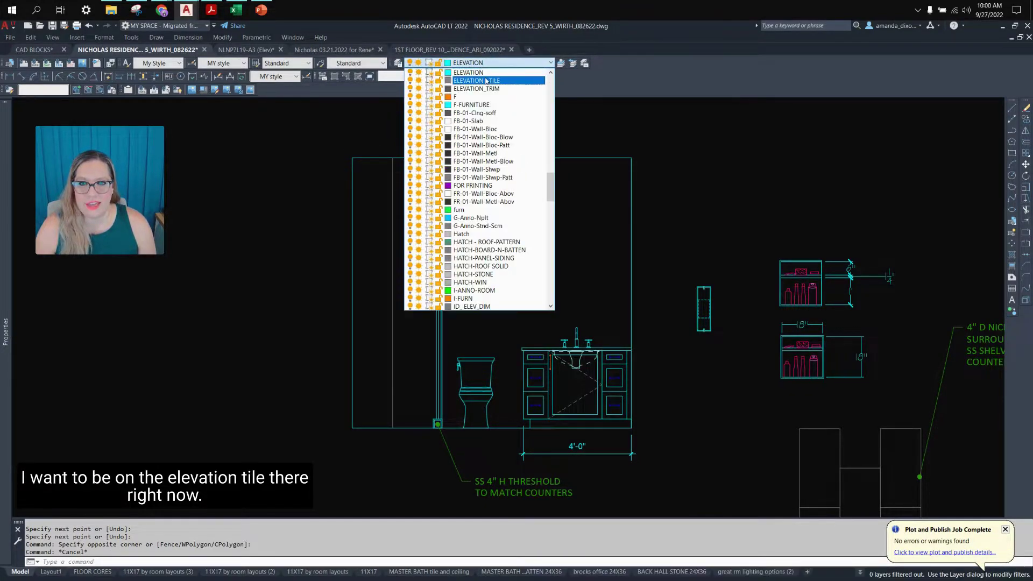
left_click(474, 79)
Draw a horizontal tile joint line 35 inches above the floor, from the outer shower wall across to the tile edge.
type("l")
key("Return")
scroll(383, 398, "up", 2)
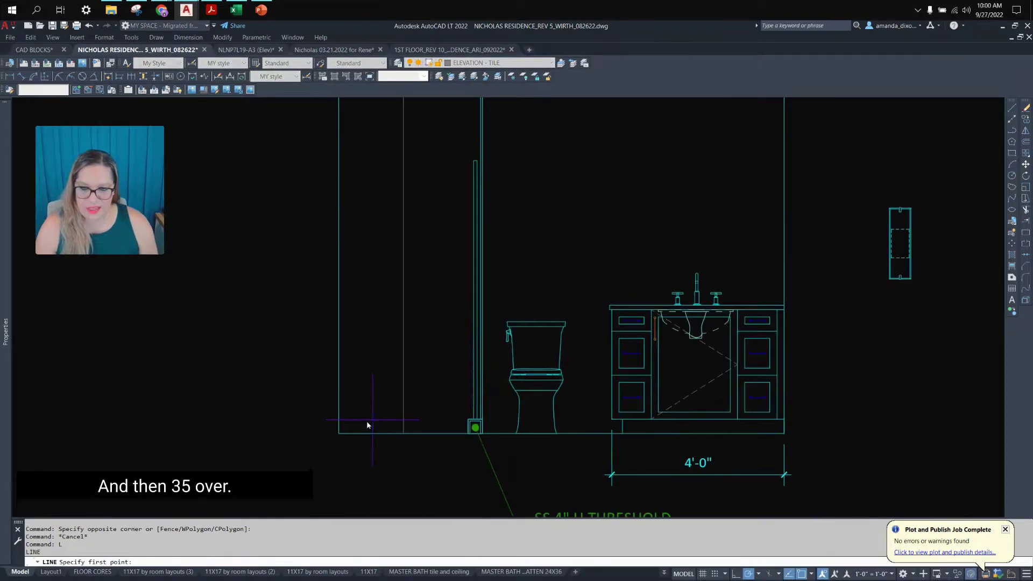
type("3")
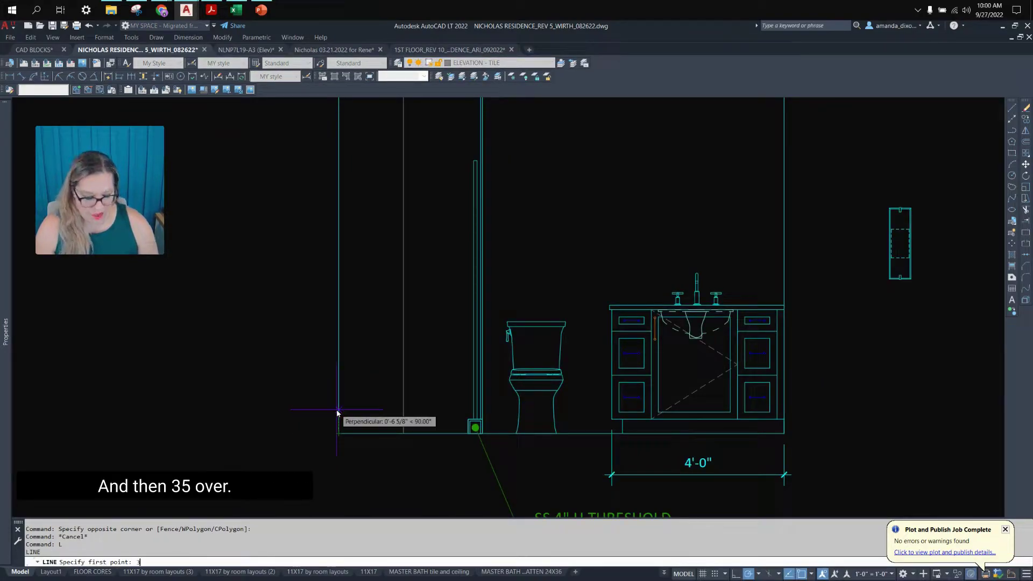
type("5")
key("Return")
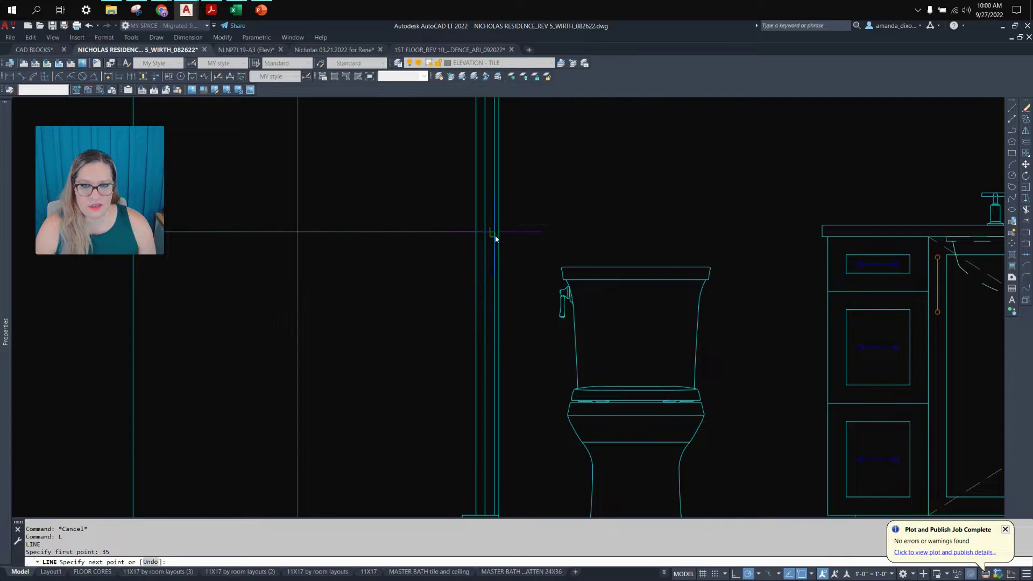
left_click(489, 237)
scroll(488, 236, "down", 4)
key("Return")
Copy the horizontal joint line upward twice, spacing the copies one tile height apart.
left_click(436, 342)
left_click(396, 319)
left_click(396, 318)
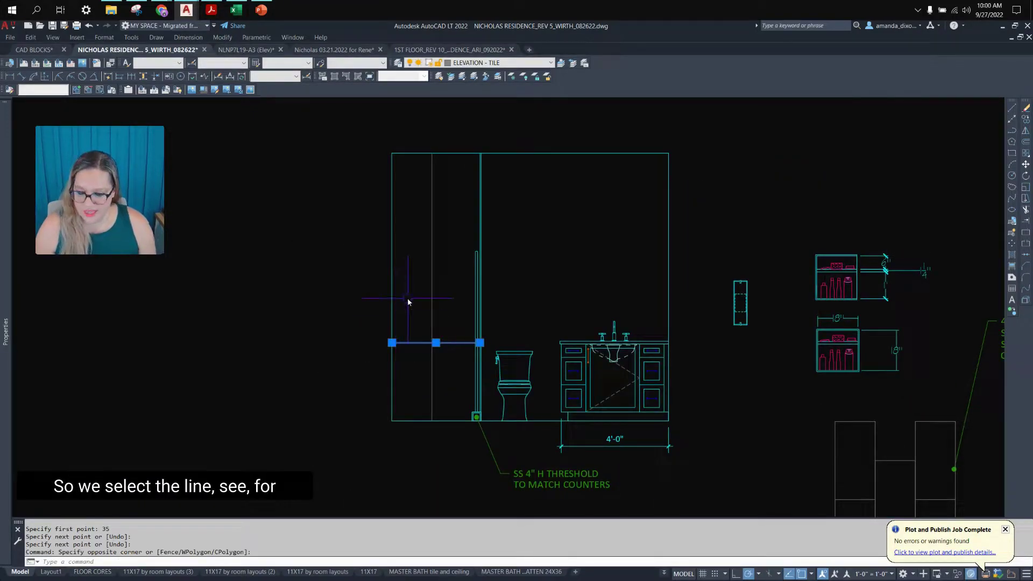
type("c")
key("Return")
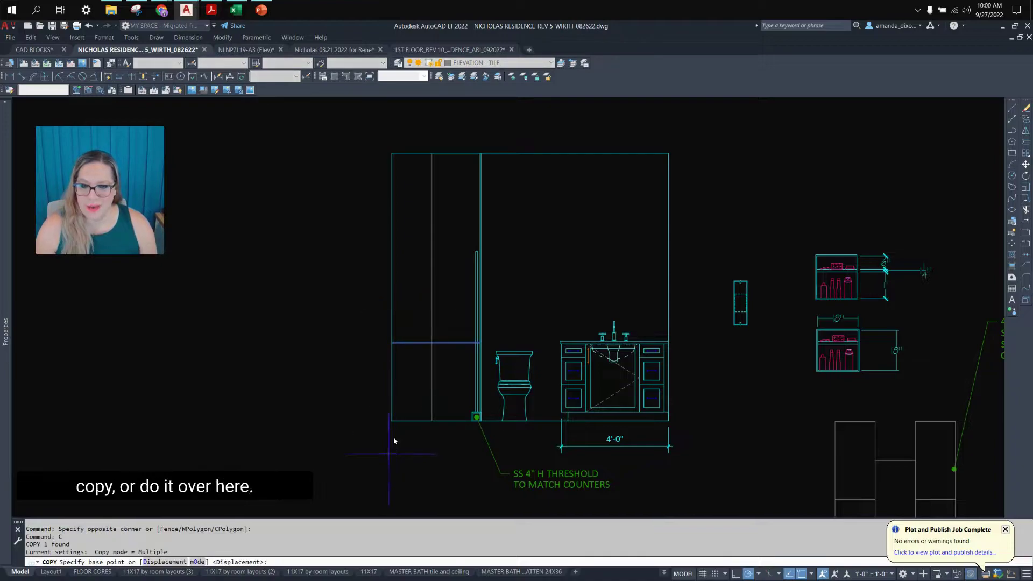
left_click(392, 421)
left_click(395, 342)
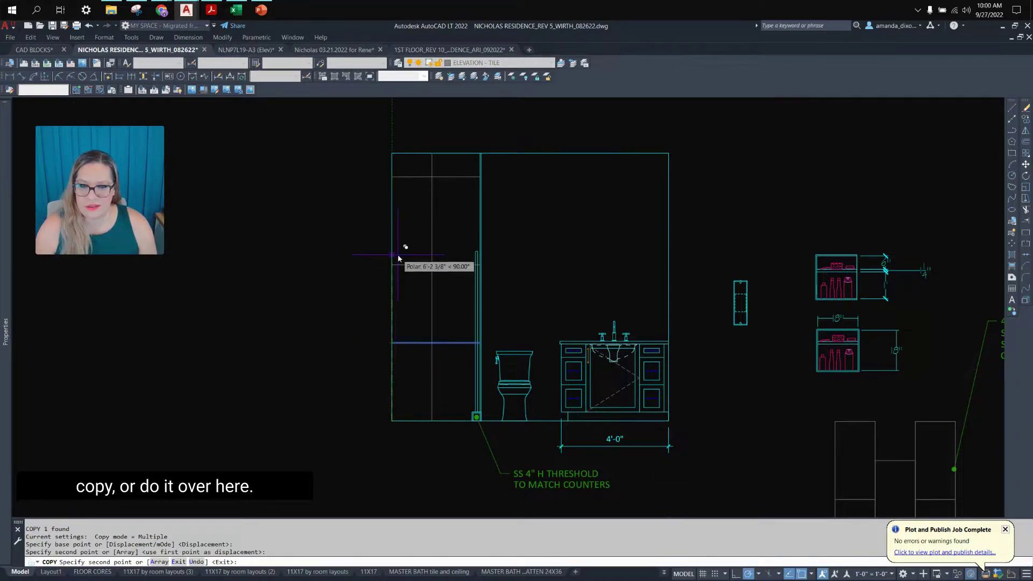
key("Return")
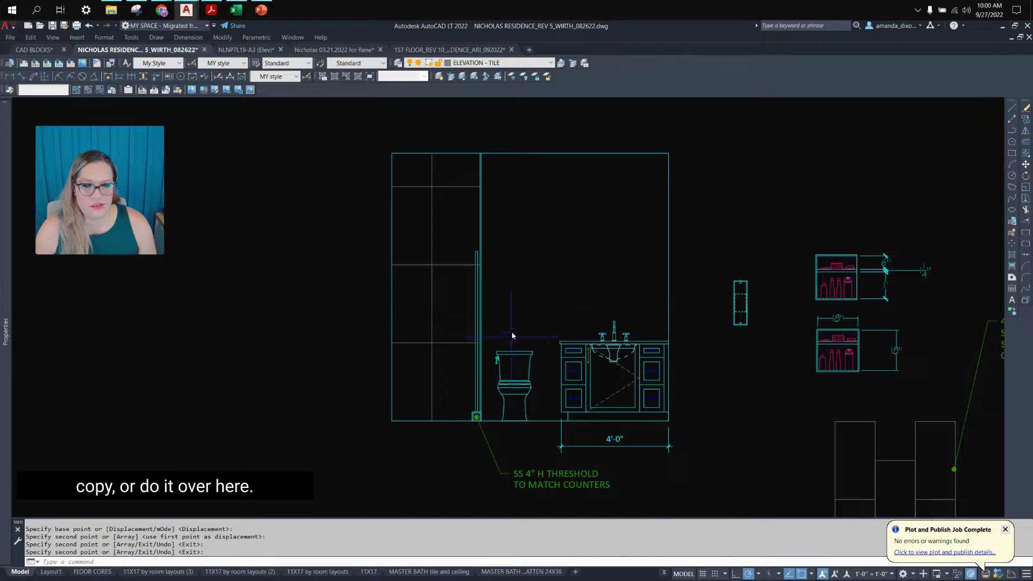
Copy the vertical joint line one tile width over, toward the shower glass.
left_click(432, 310)
type("c")
key("Return")
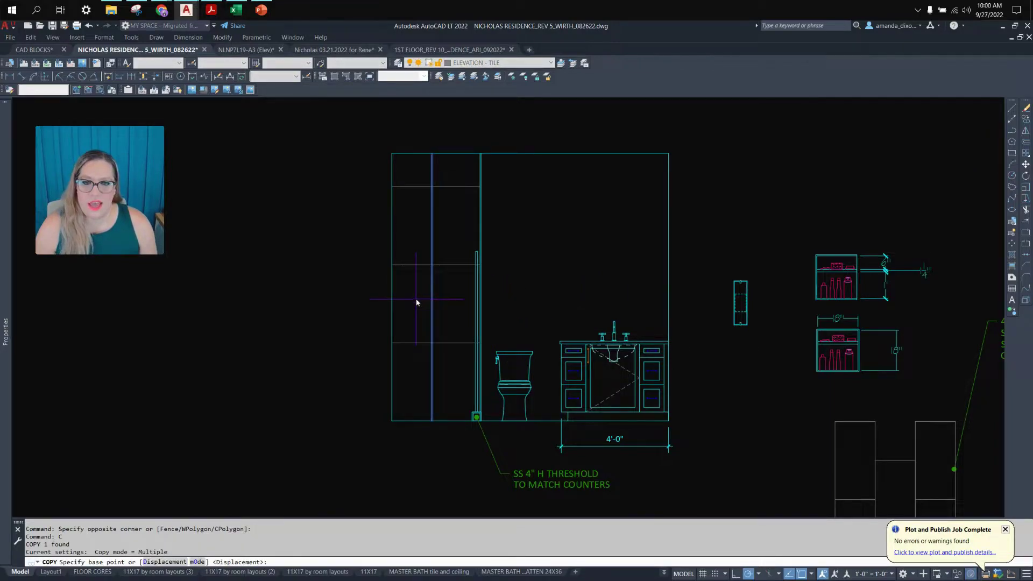
left_click(394, 265)
left_click(433, 265)
key("Return")
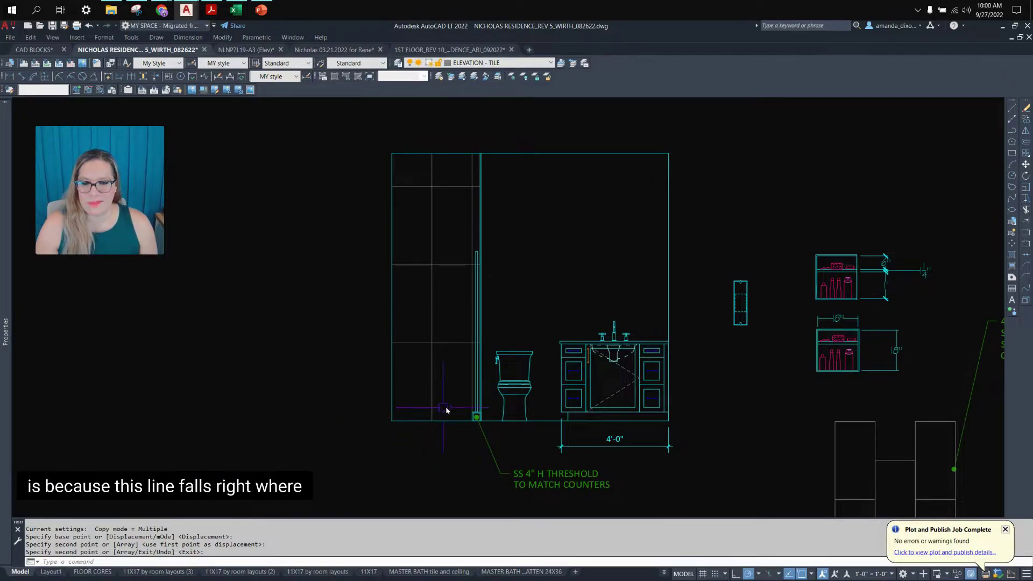
Examine where the second vertical tile seam falls against the shower threshold and the narrow tile strip at the glass.
scroll(461, 431, "up", 5)
scroll(515, 366, "up", 3)
left_click(498, 259)
left_click(454, 243)
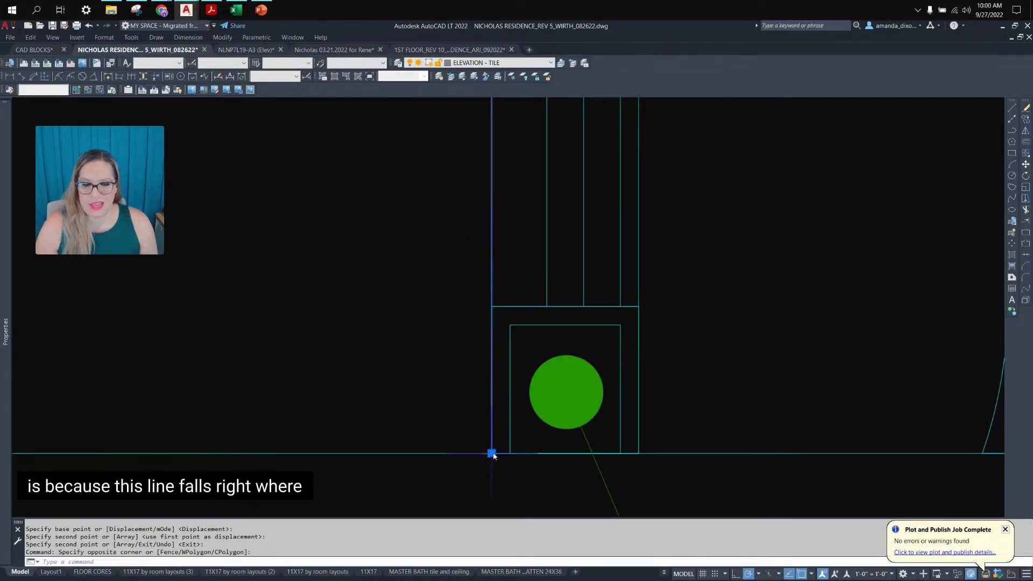
left_click(492, 453)
key("Escape")
scroll(491, 305, "down", 5)
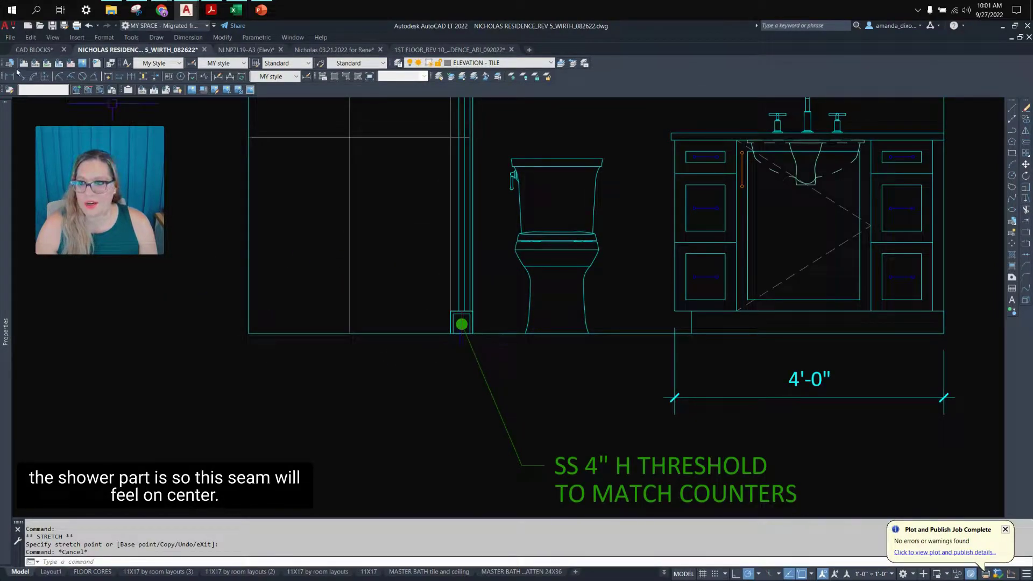
scroll(462, 376, "down", 8)
scroll(463, 409, "up", 2)
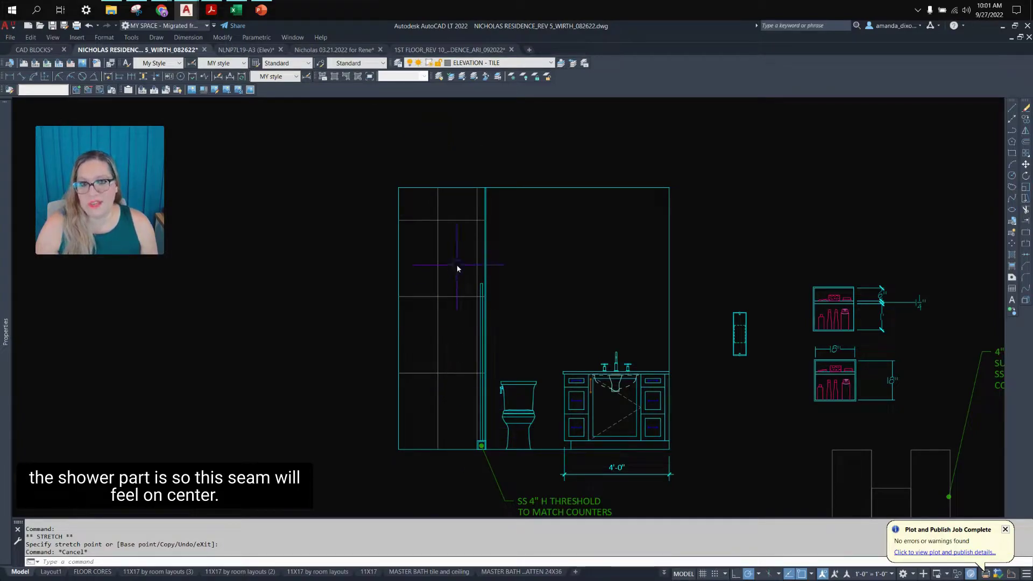
left_click(479, 221)
key("Escape")
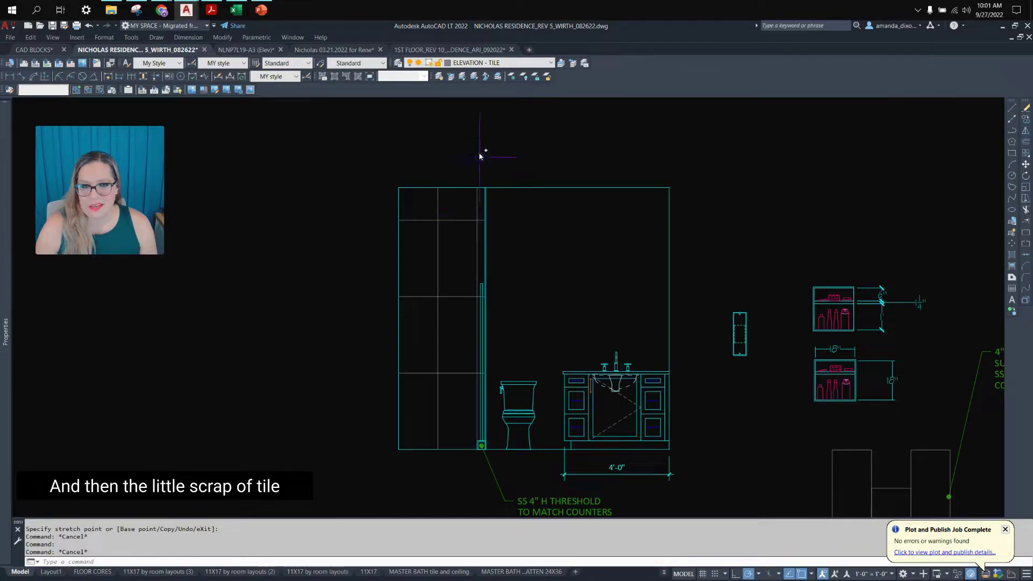
scroll(479, 393, "up", 4)
scroll(487, 387, "down", 4)
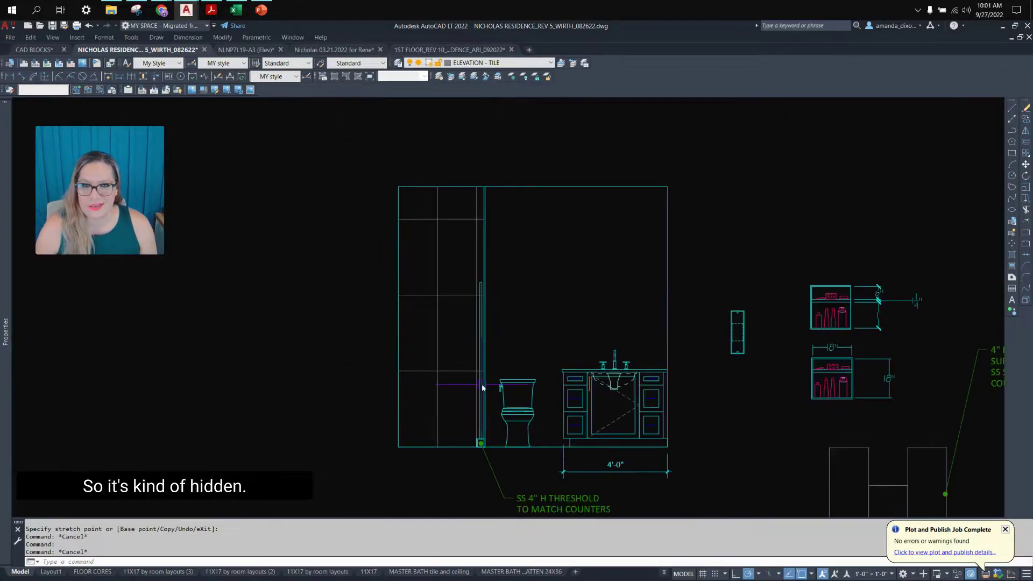
scroll(501, 228, "up", 2)
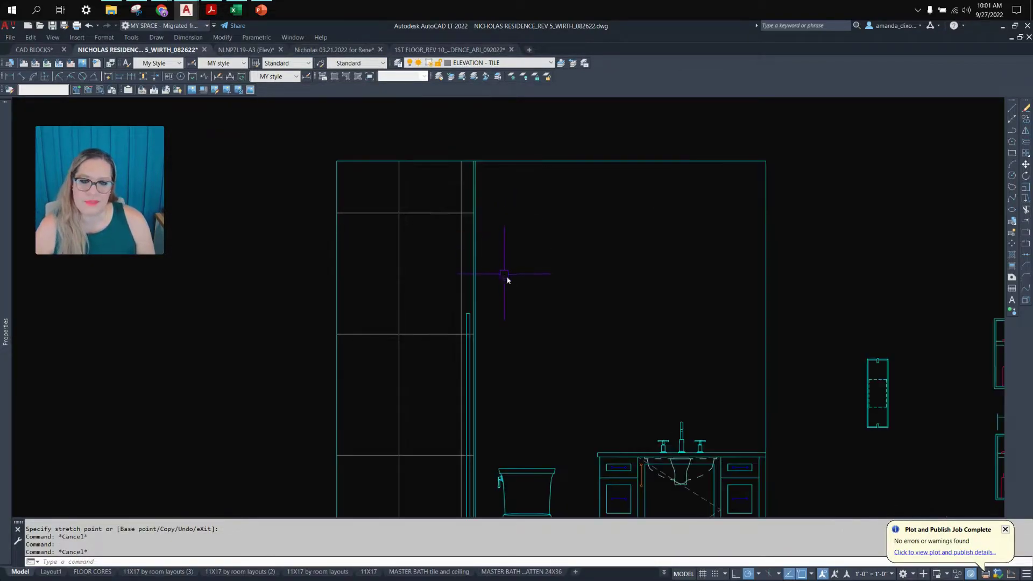
scroll(510, 281, "down", 2)
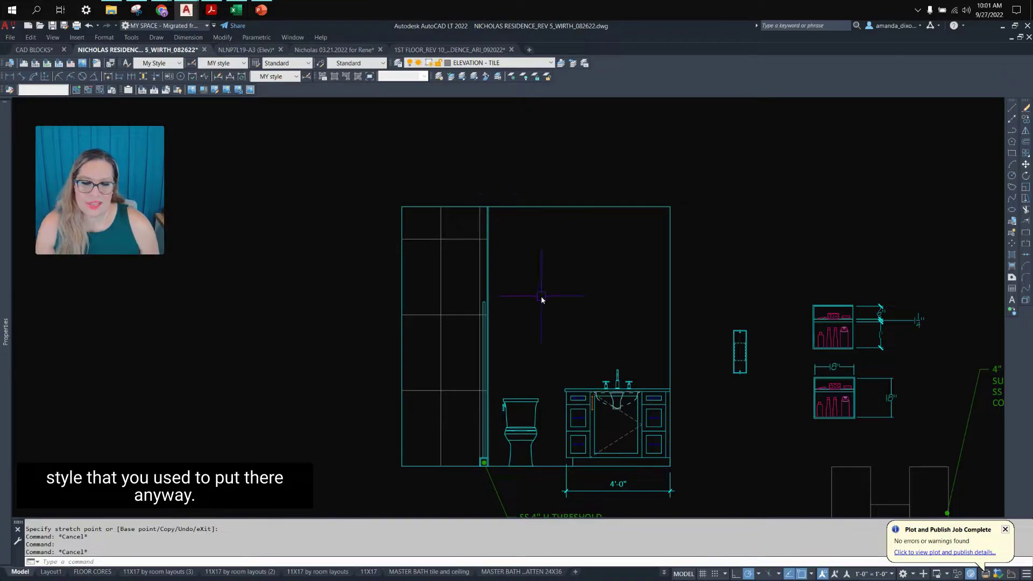
Copy the whole Bath 4 floor plan horizontally into the empty space beside the original, on its shower side.
scroll(687, 323, "down", 2)
middle_click_drag(555, 326, 562, 323)
middle_click_drag(533, 371, 570, 320)
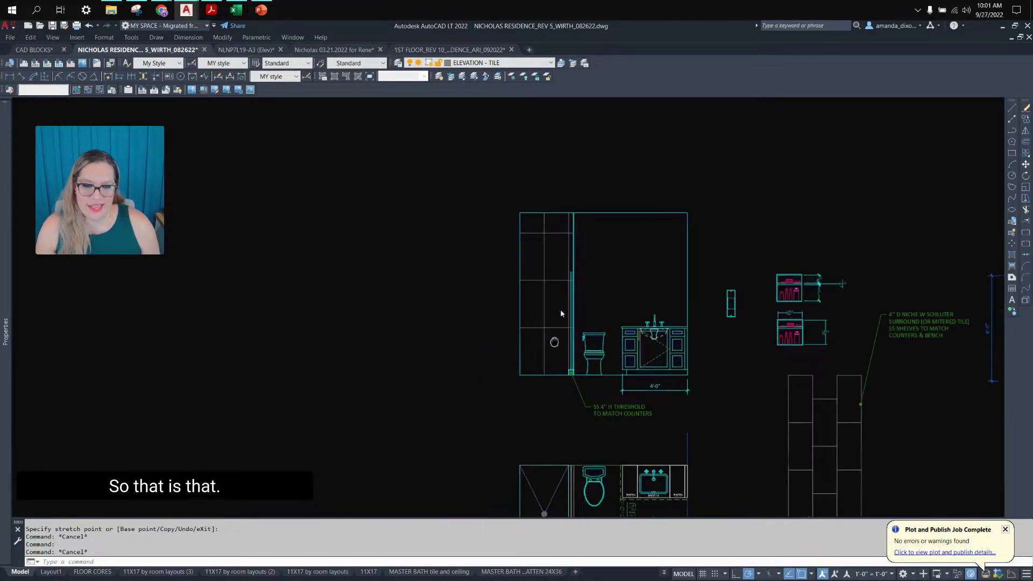
scroll(558, 376, "down", 4)
middle_click_drag(542, 402, 613, 349)
scroll(636, 384, "up", 4)
left_click(791, 272)
left_click(540, 404)
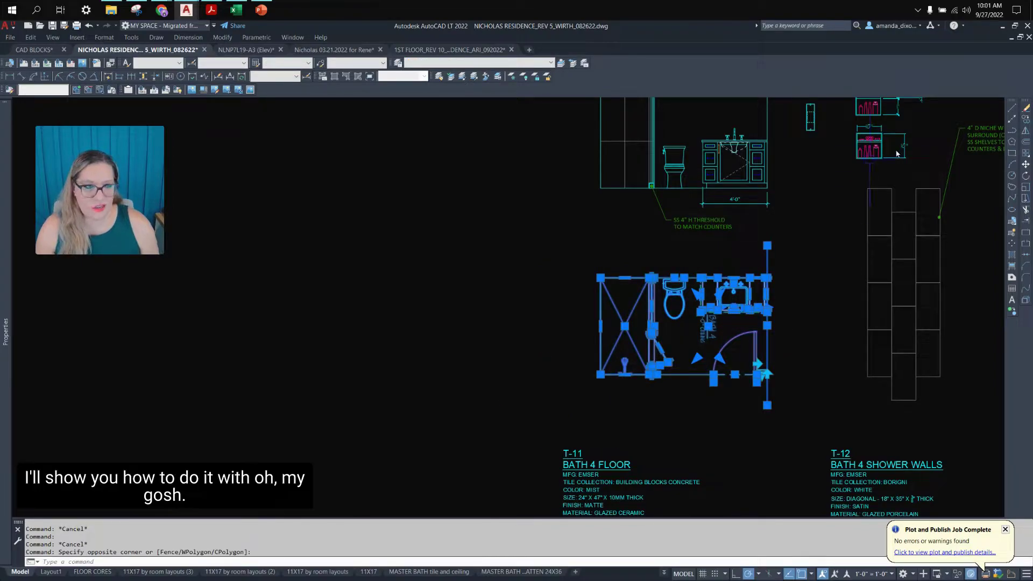
left_click(1027, 123)
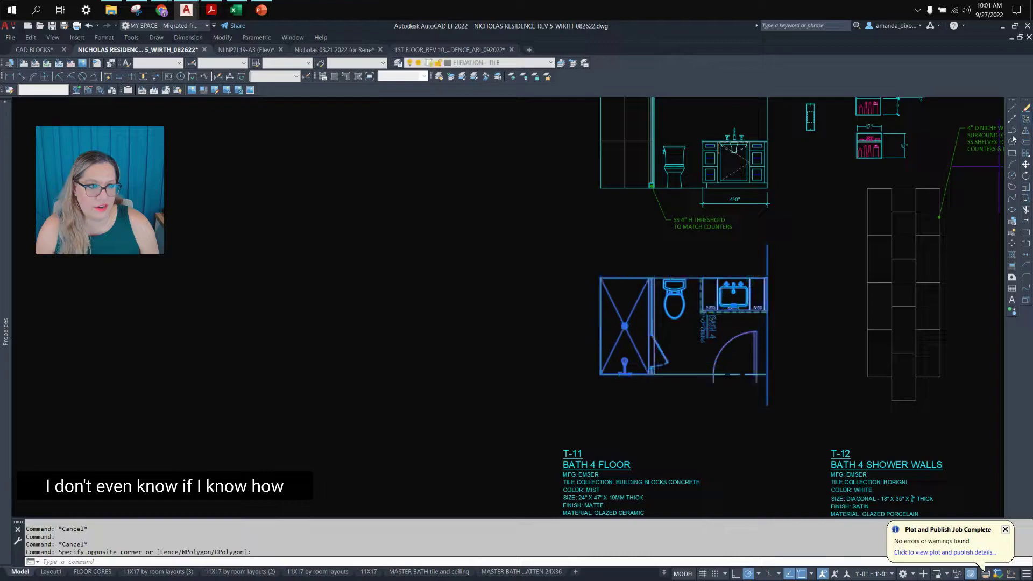
left_click(668, 320)
scroll(663, 326, "down", 4)
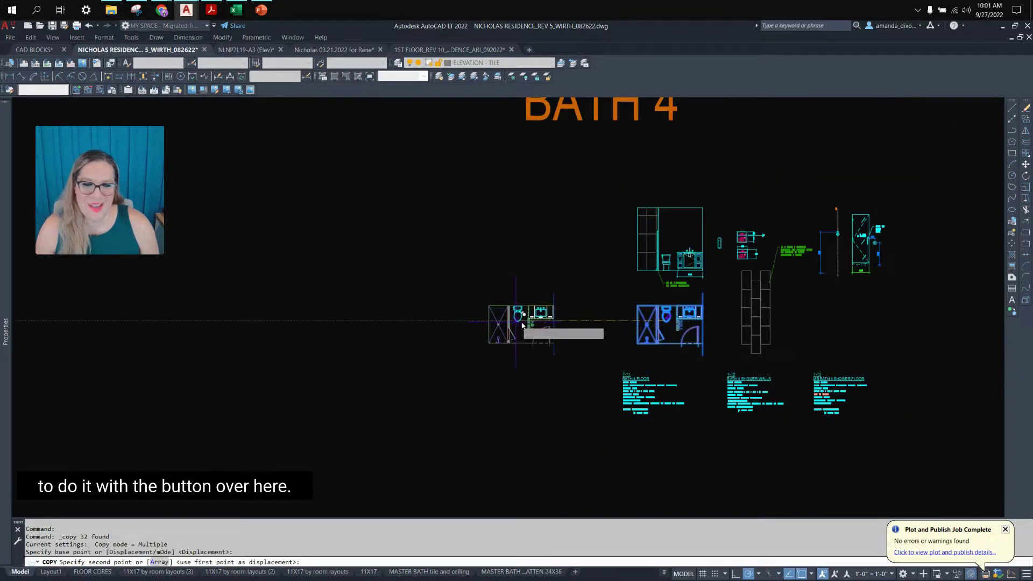
left_click(522, 322)
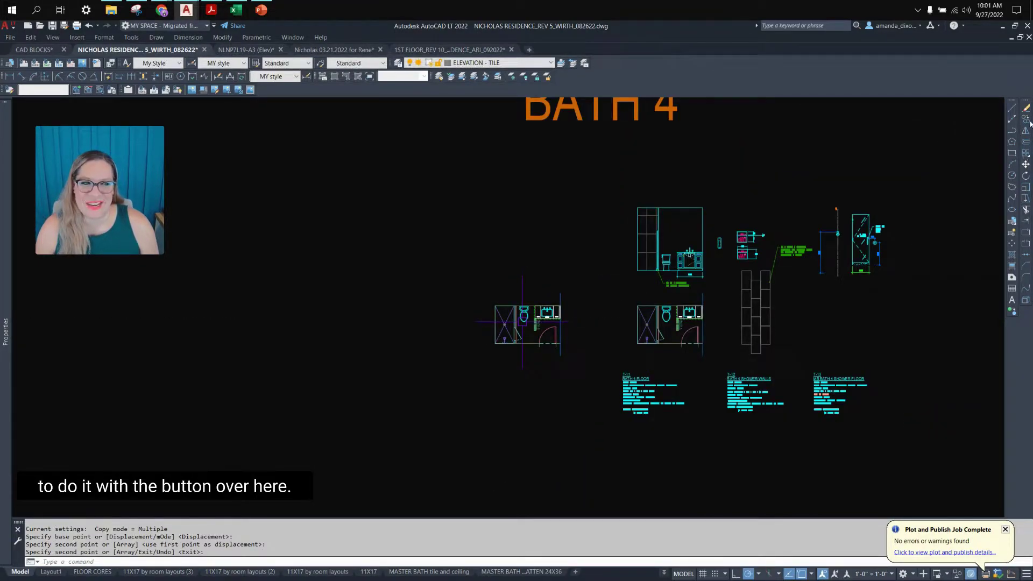
Rotate the copied Bath 4 floor plan by 270 degrees so its shower is uppermost.
scroll(536, 359, "up", 2)
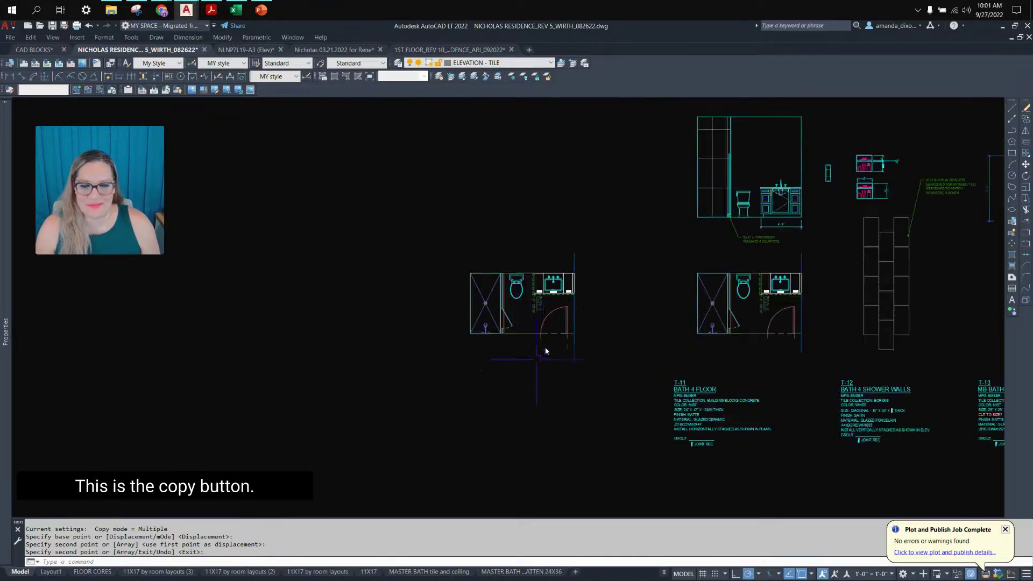
left_click(614, 221)
left_click(425, 391)
type("ro")
key("Return")
scroll(534, 335, "up", 4)
left_click(505, 244)
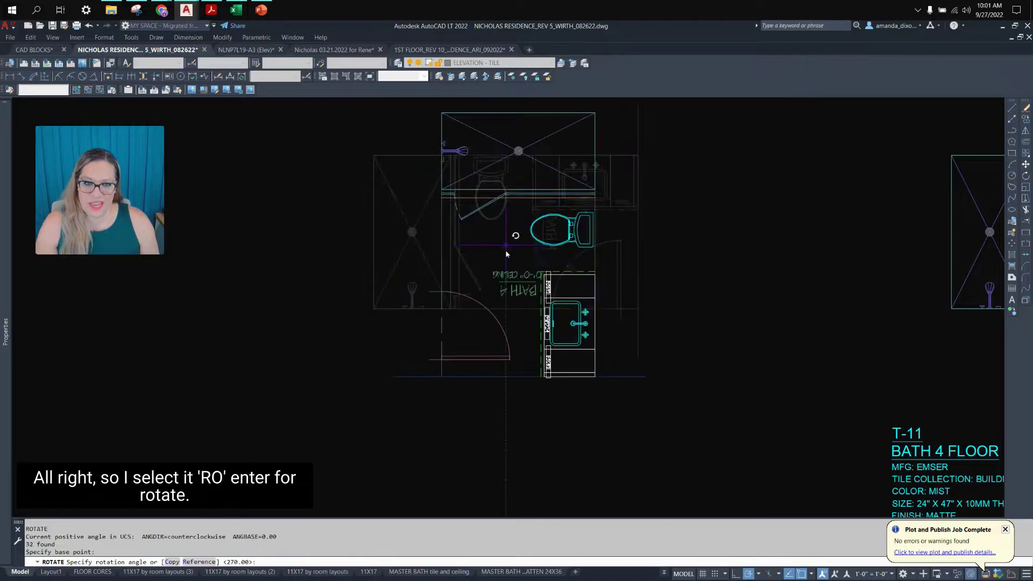
key("Return")
Copy the first elevation's ceiling, floor and vanity-side wall lines above the rotated plan, aligning the wall with the shower's outer edge.
scroll(562, 269, "down", 3)
scroll(780, 253, "up", 2)
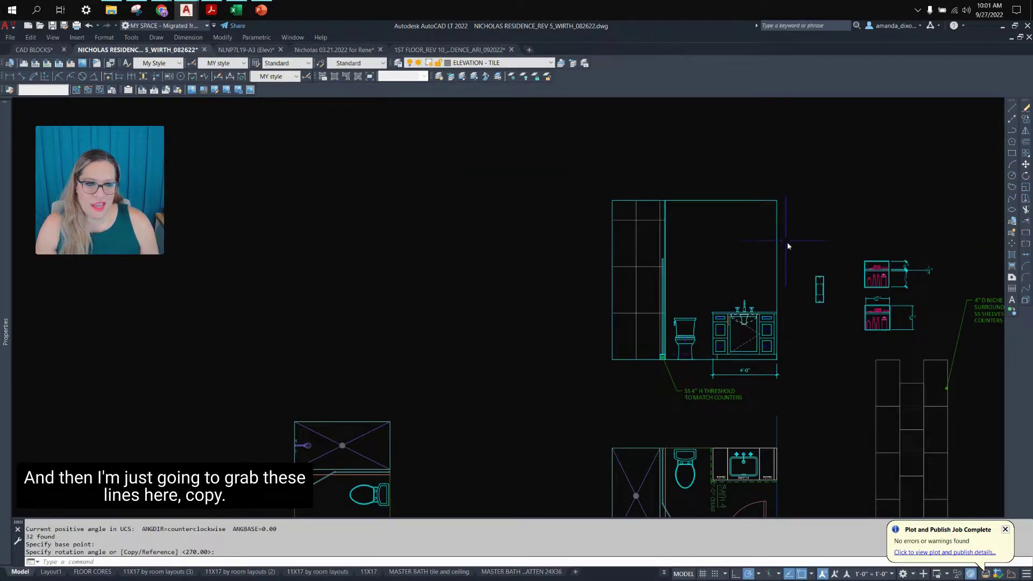
left_click(787, 240)
left_click(757, 190)
left_click(706, 359)
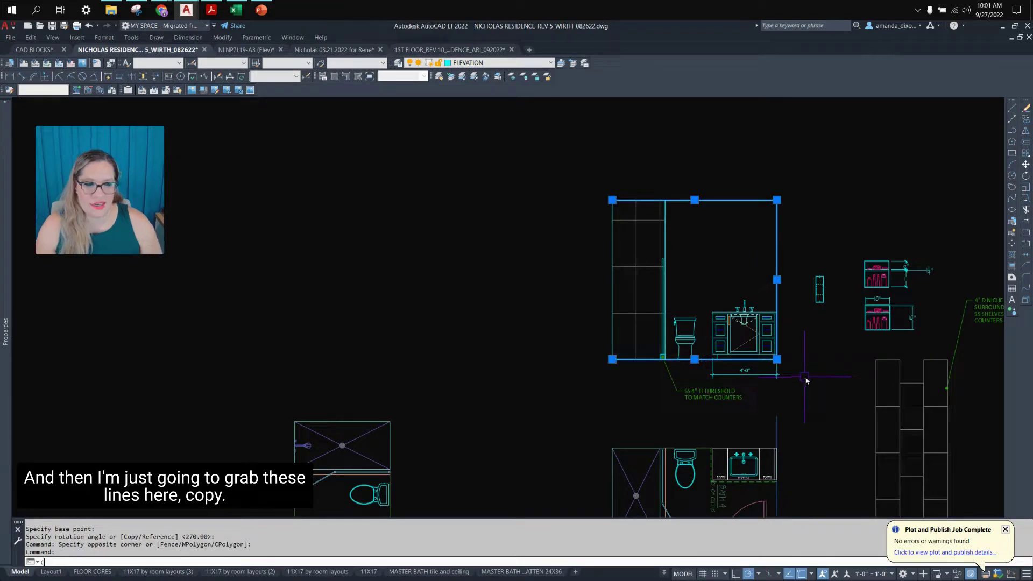
type("c")
key("Return")
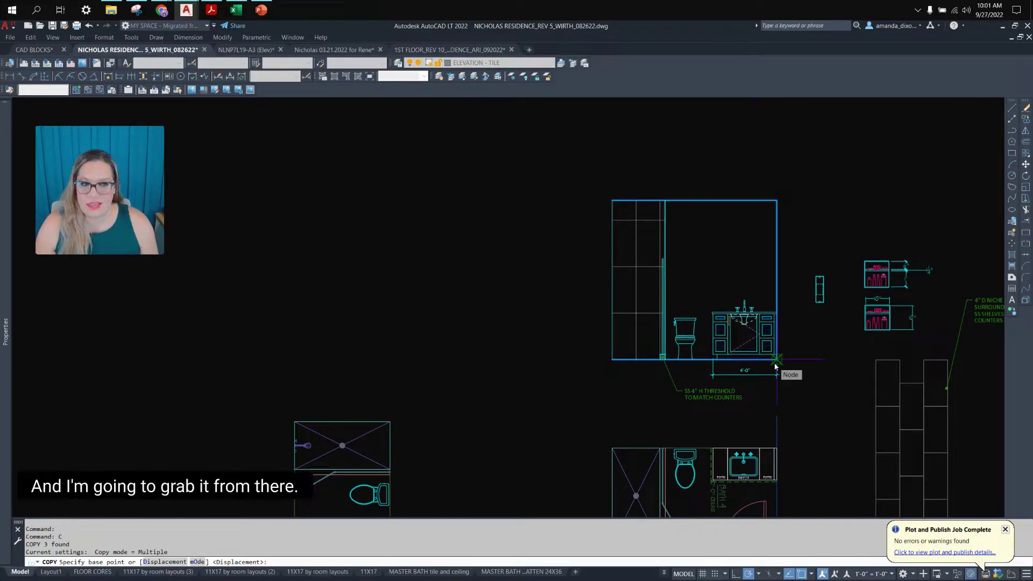
left_click(776, 359)
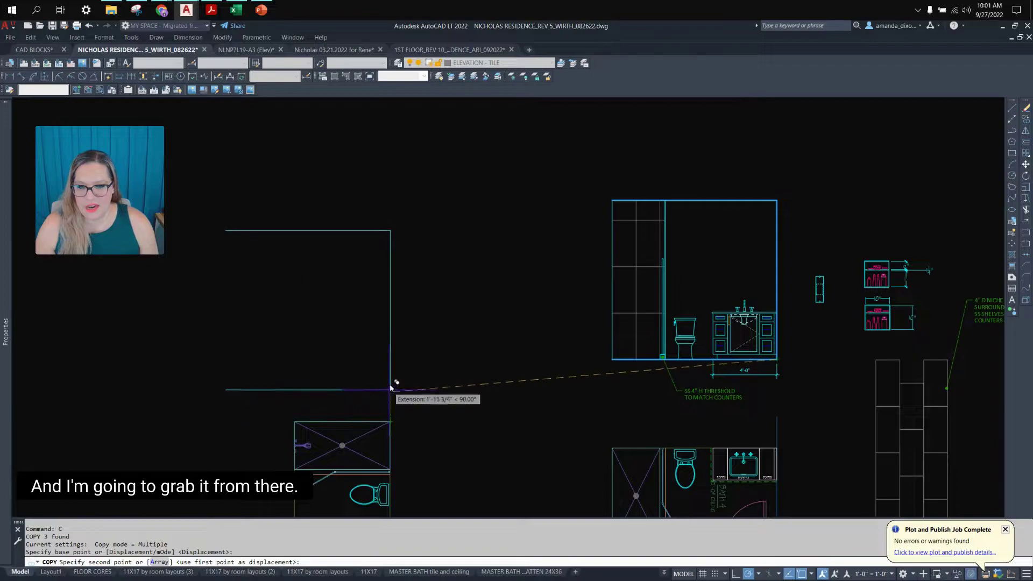
left_click(391, 359)
key("Return")
Copy the new elevation's wall line across the shower width, from one shower corner in the plan to the opposite corner at the shower head.
middle_click_drag(388, 326, 563, 297)
left_click(591, 293)
left_click(470, 273)
type("c")
key("Return")
scroll(499, 352, "up", 2)
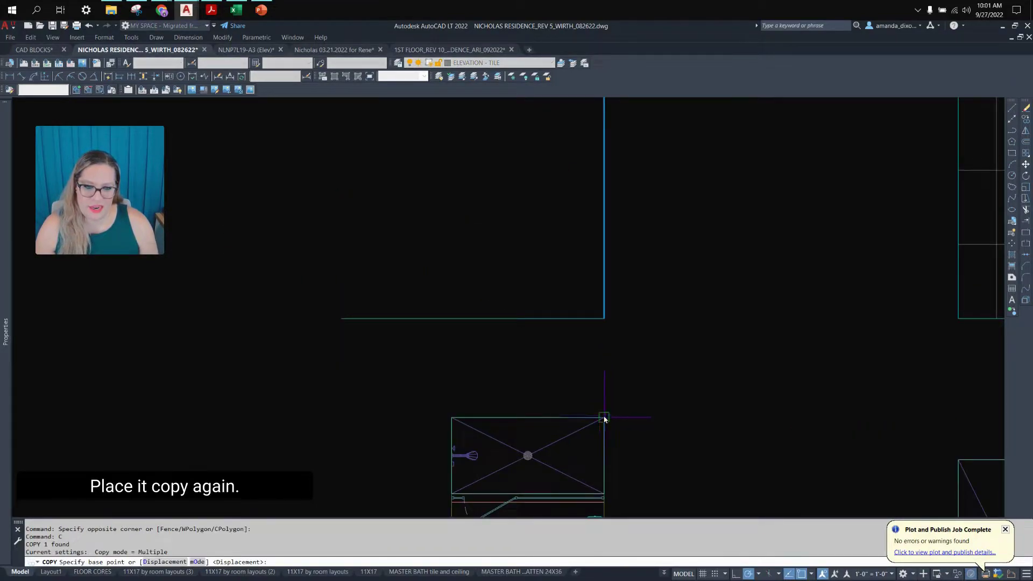
left_click(605, 419)
left_click(452, 418)
key("Return")
scroll(441, 405, "down", 3)
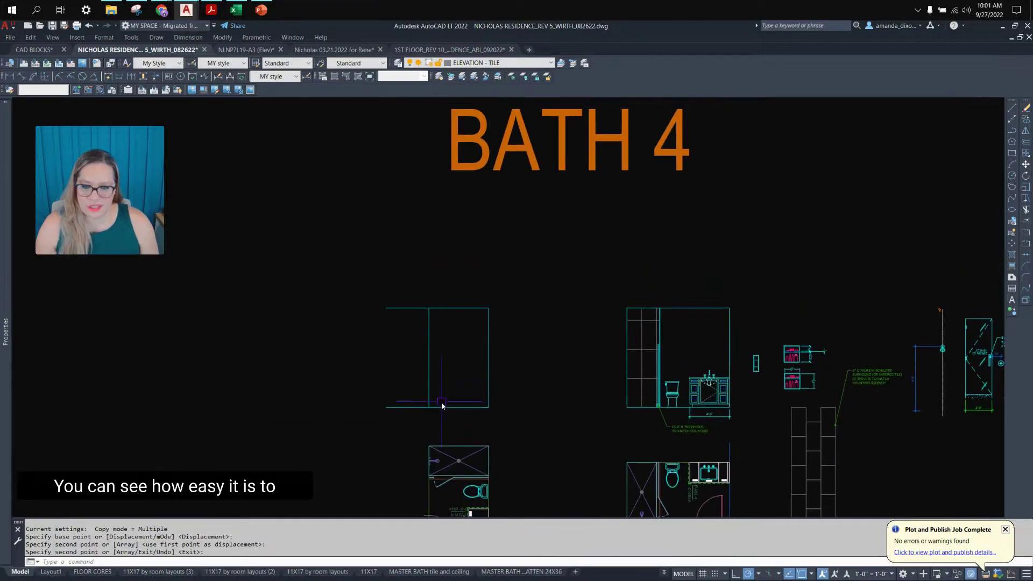
type("tr")
key("Return")
key("Escape")
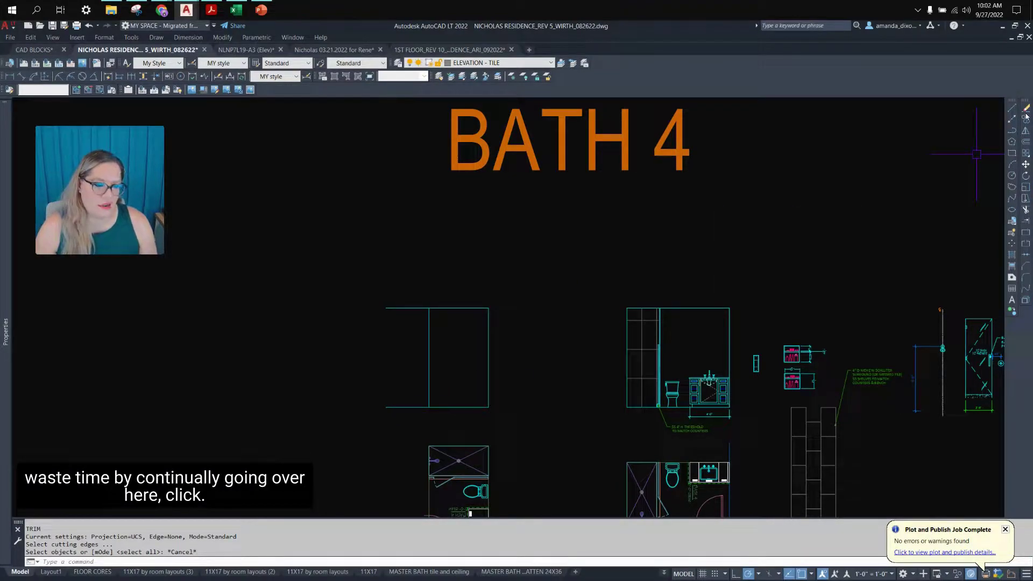
left_click(444, 329)
key("Escape")
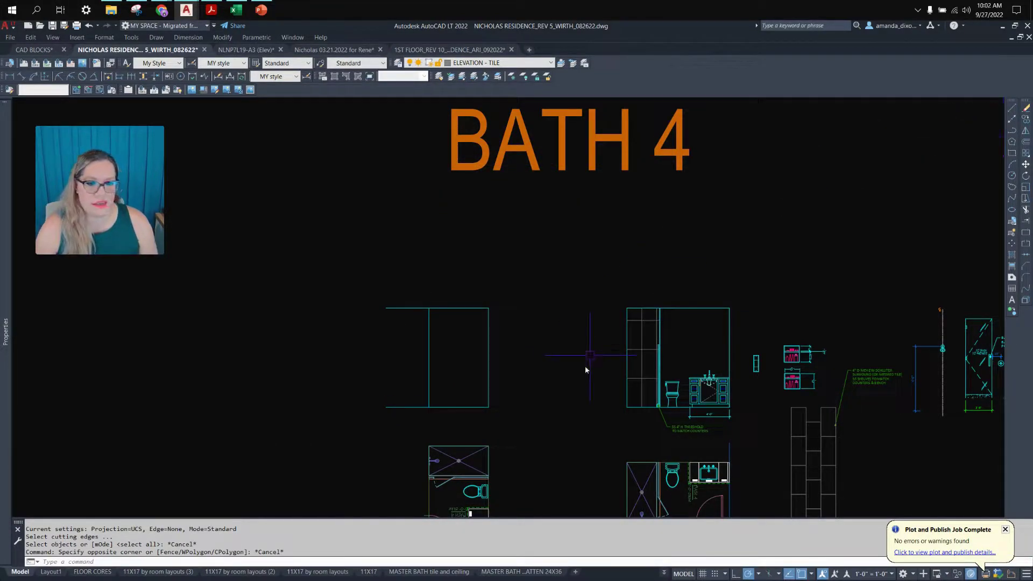
Trim the ceiling and floor lines back to the copied wall line, closing the outline of the shower back wall.
scroll(431, 408, "up", 4)
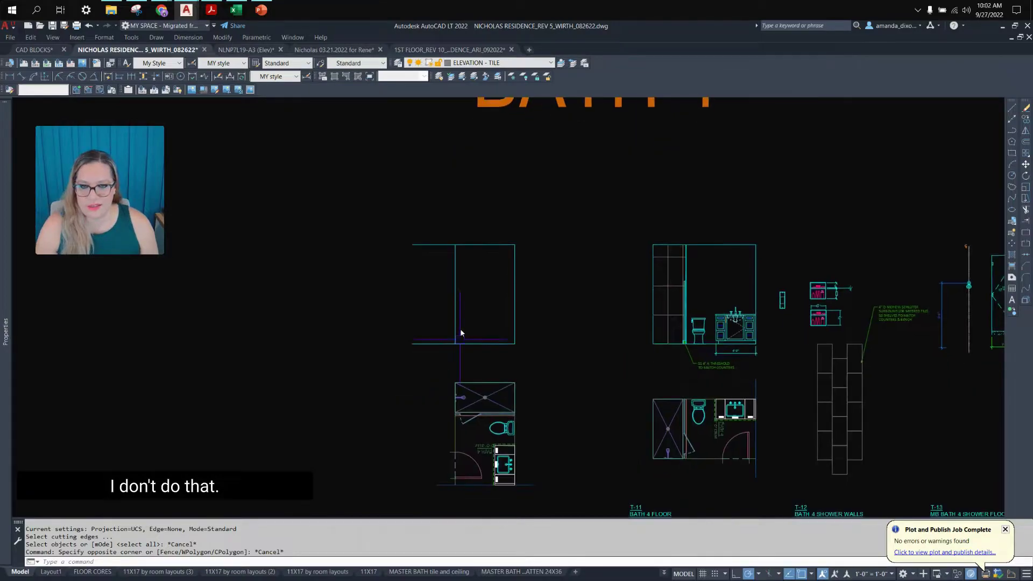
type("tr")
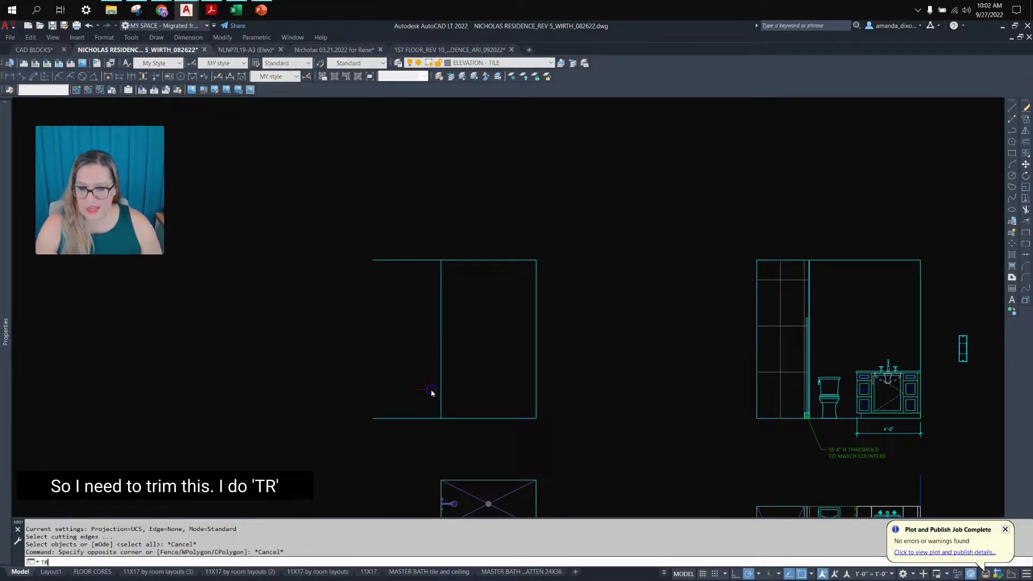
key("Return")
left_click(466, 442)
left_click(421, 216)
key("Return")
left_click(429, 210)
left_click(388, 467)
key("Return")
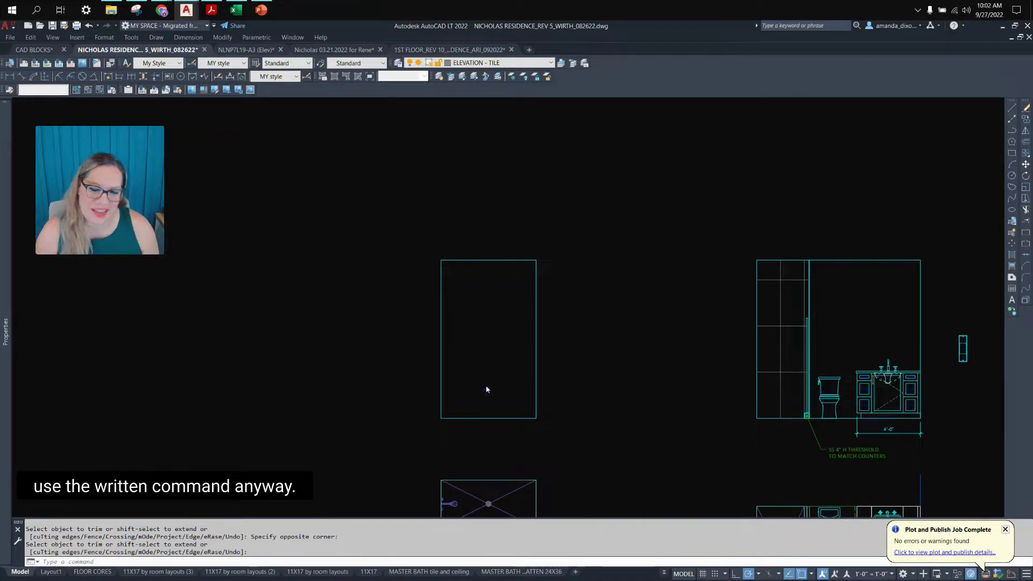
Copy the shower tile joint lines from the first elevation into the back wall outline, matching the bottom corner of the wall.
scroll(479, 393, "down", 3)
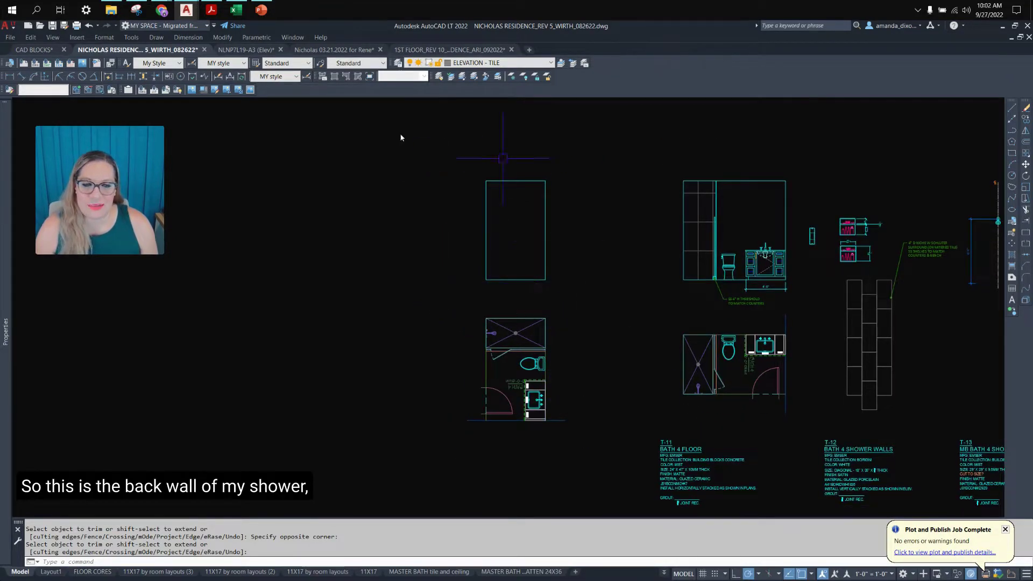
scroll(502, 277, "up", 4)
middle_click_drag(535, 177, 526, 309)
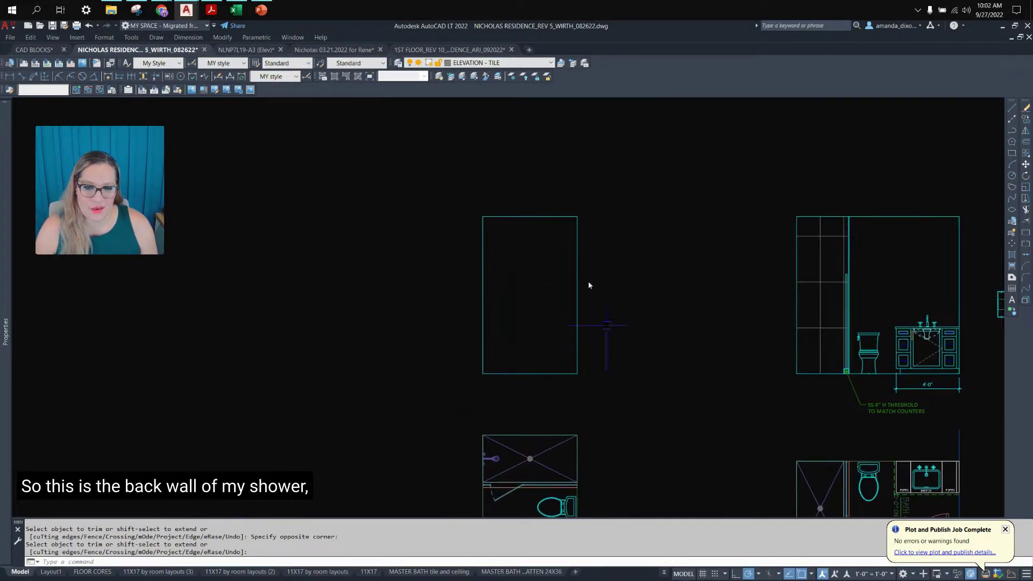
left_click(830, 348)
left_click(806, 232)
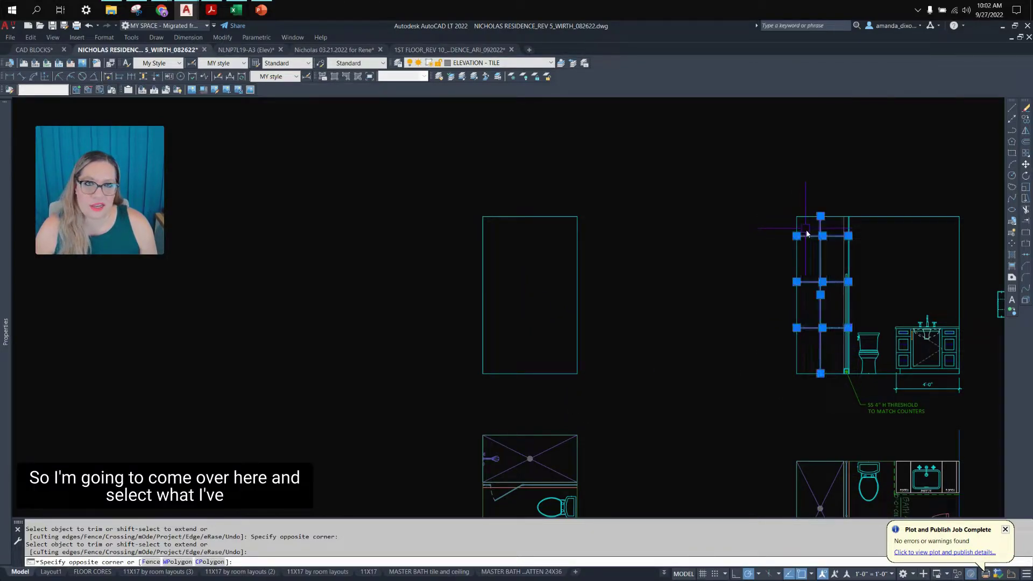
type("c")
key("Return")
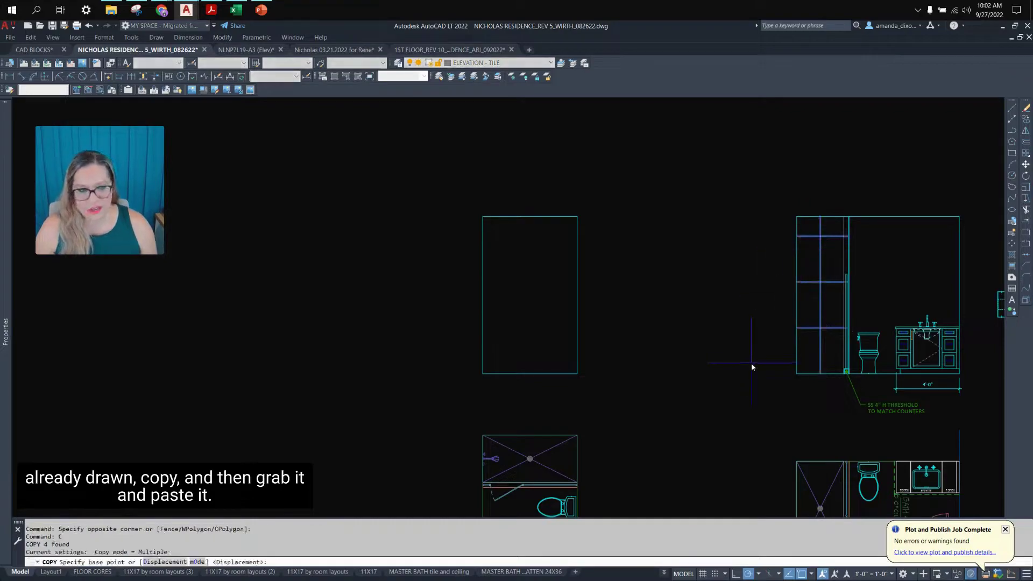
left_click(801, 372)
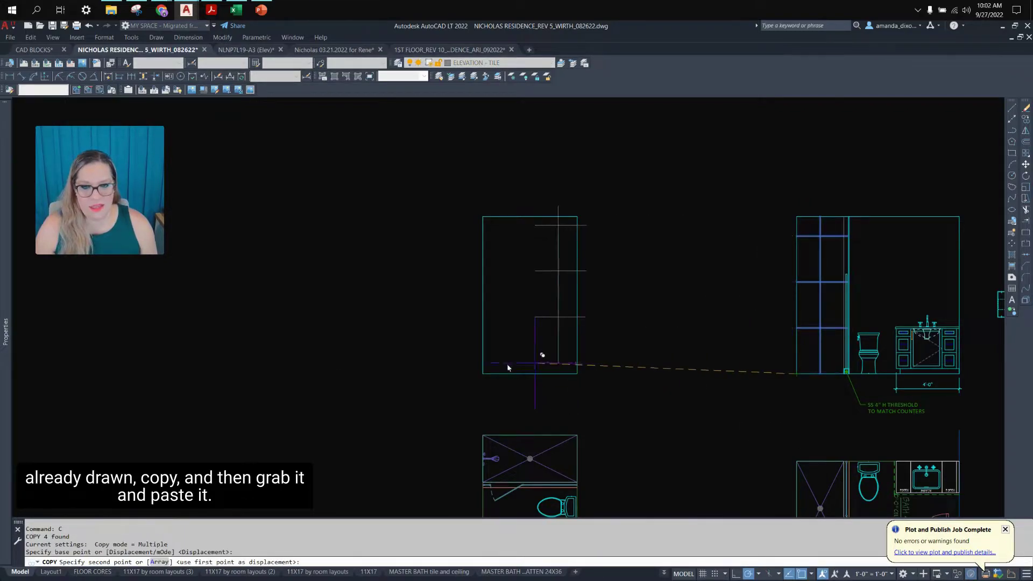
left_click(482, 373)
key("Return")
Copy the back wall's vertical tile joint twice at one-tile-width spacing toward the opposite wall.
left_click(505, 299)
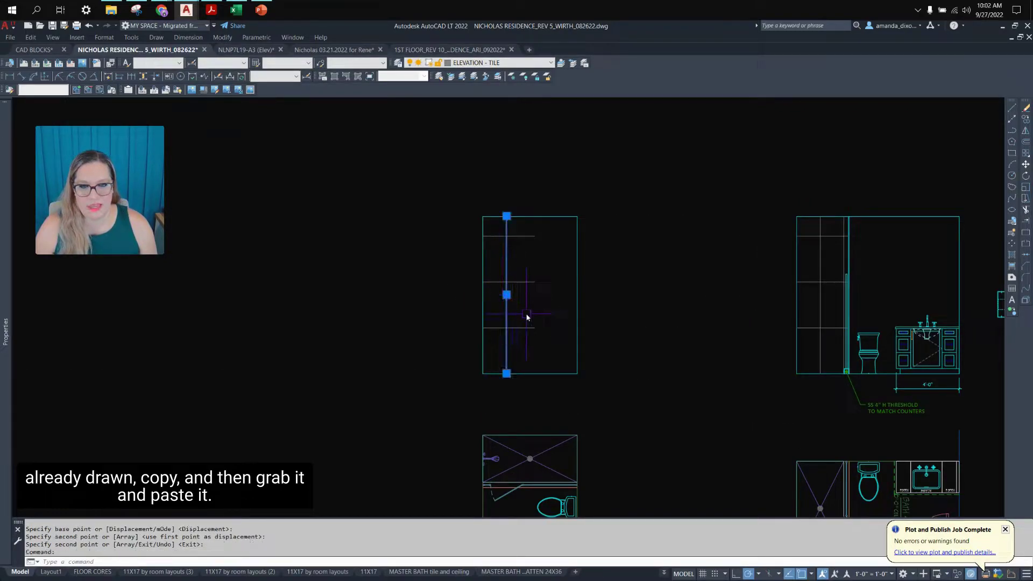
type("c")
key("Return")
scroll(519, 313, "up", 2)
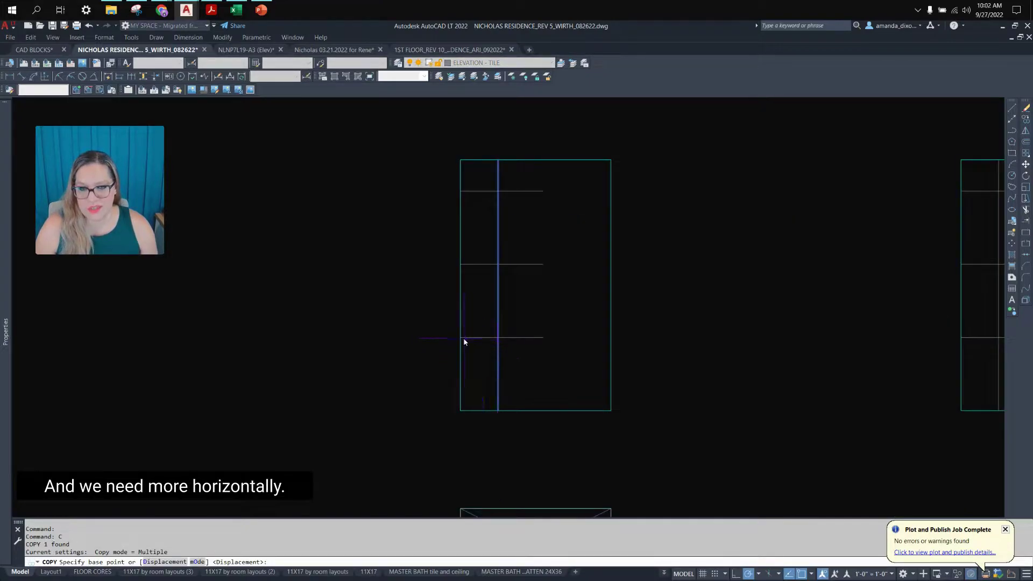
left_click(463, 338)
left_click(499, 338)
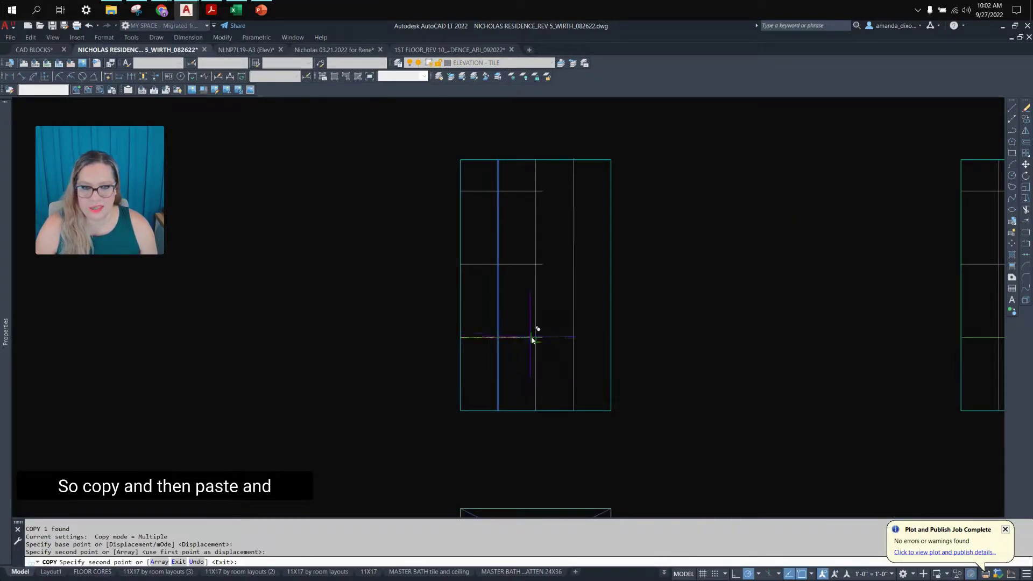
left_click(533, 339)
key("Escape")
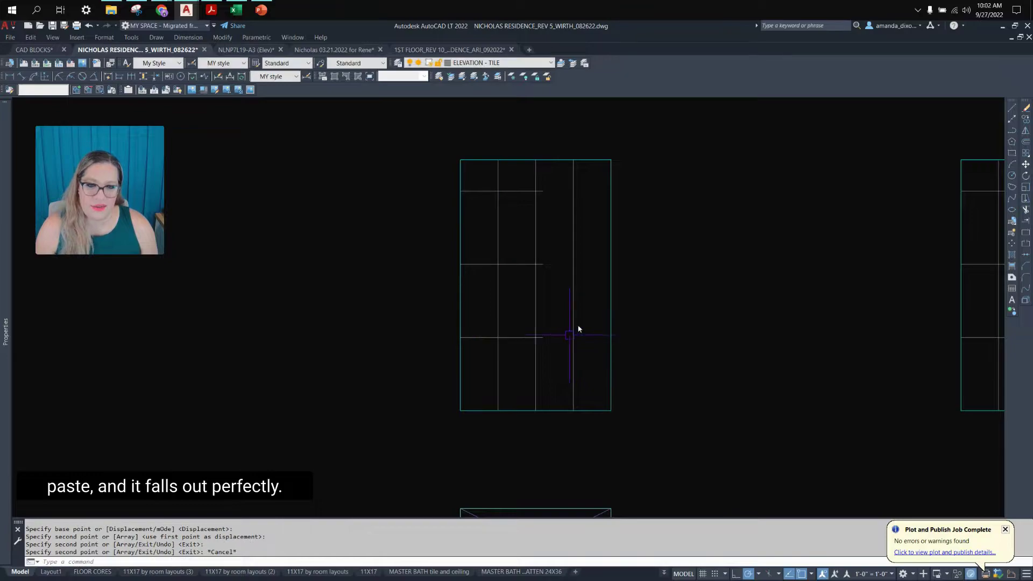
Try to extend the horizontal tile joints together to the far wall line of the shower back wall.
type("ex")
key("Return")
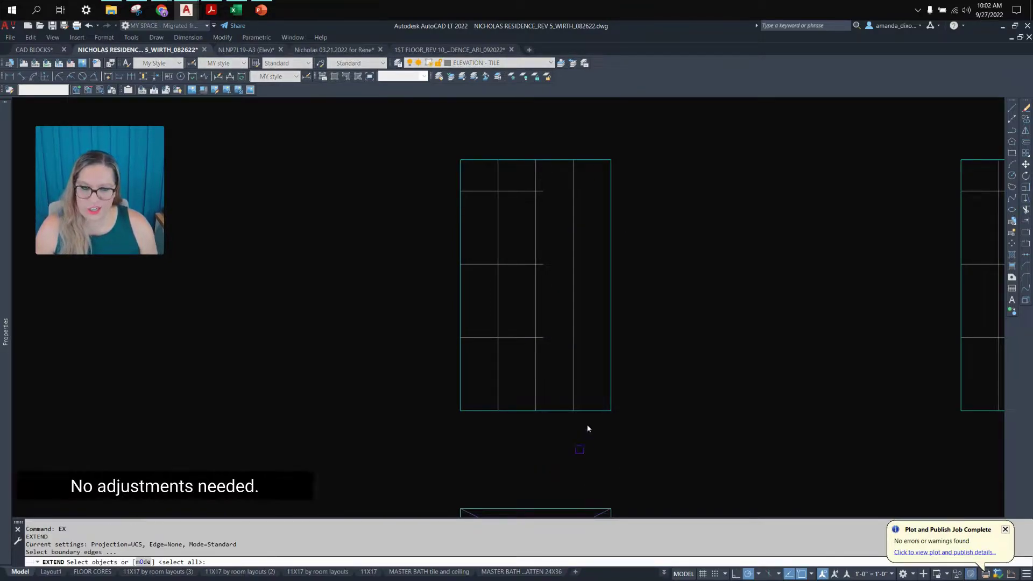
left_click(610, 391)
key("Return")
left_click_drag(544, 361, 544, 194)
left_click(544, 193)
key("Return")
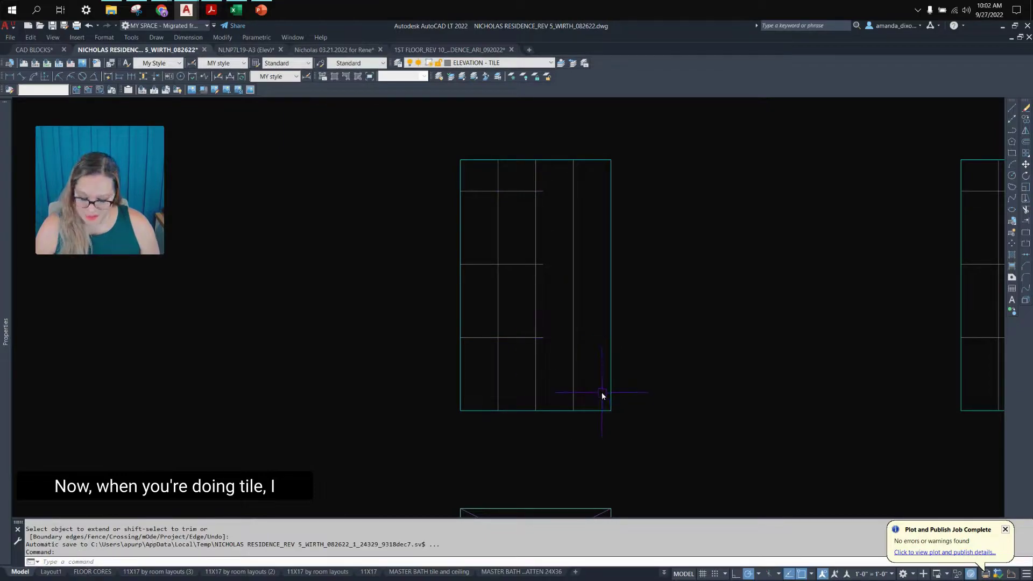
key("Escape")
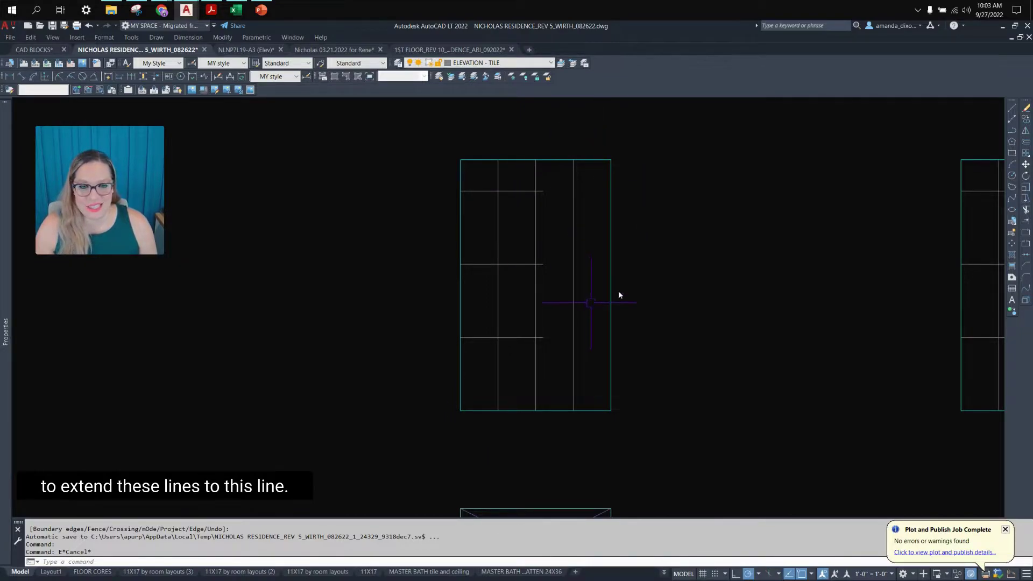
Extend all three horizontal tile joints to the far wall line of the shower back wall, using that line as the boundary edge.
type("X")
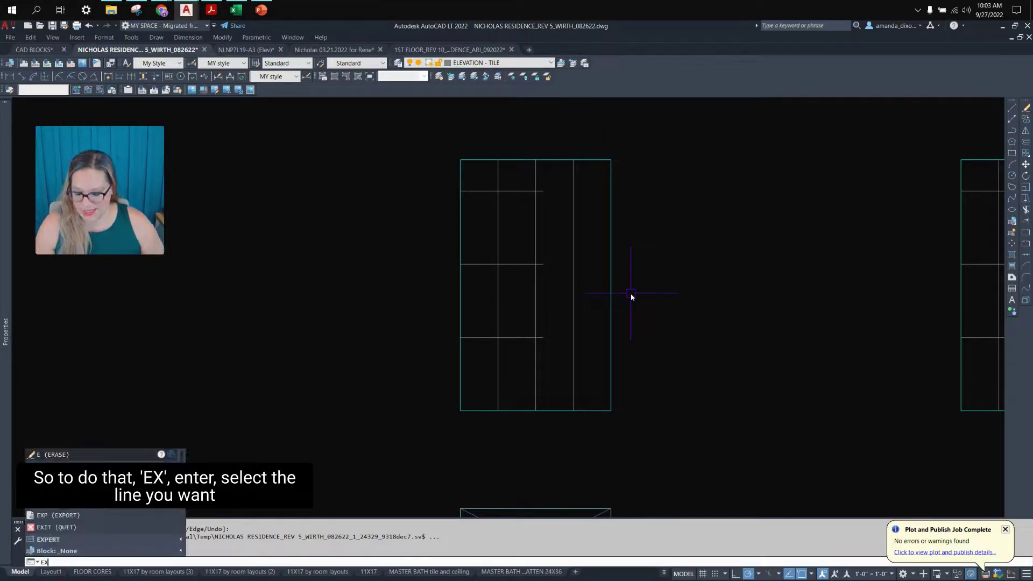
key("Return")
left_click(613, 295)
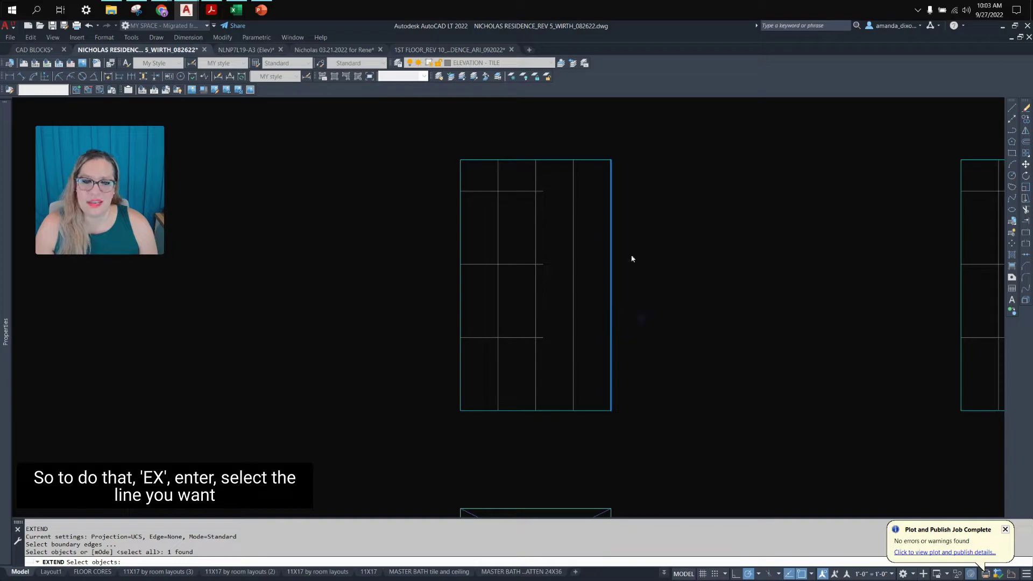
right_click(595, 255)
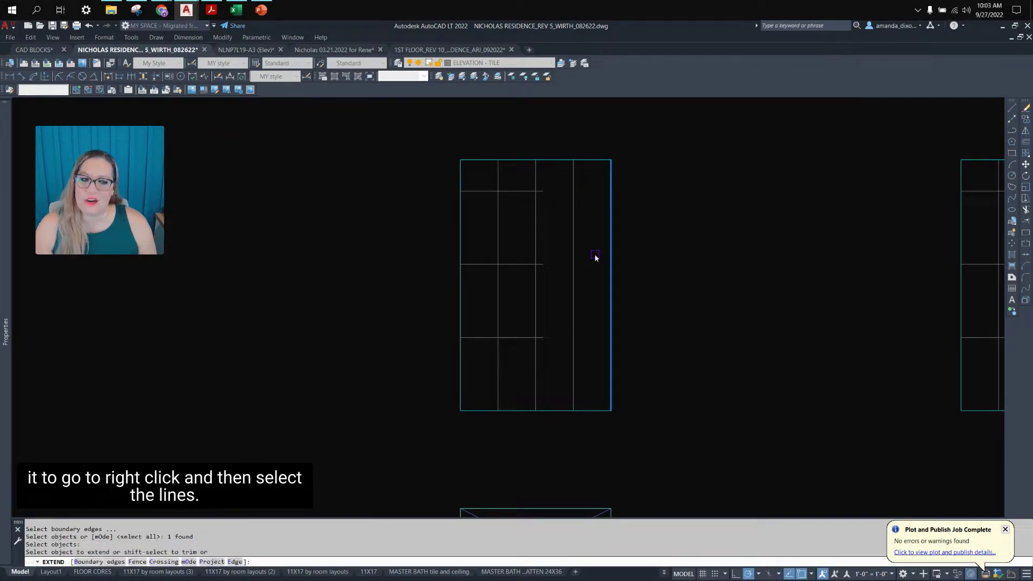
left_click(536, 192)
left_click(542, 191)
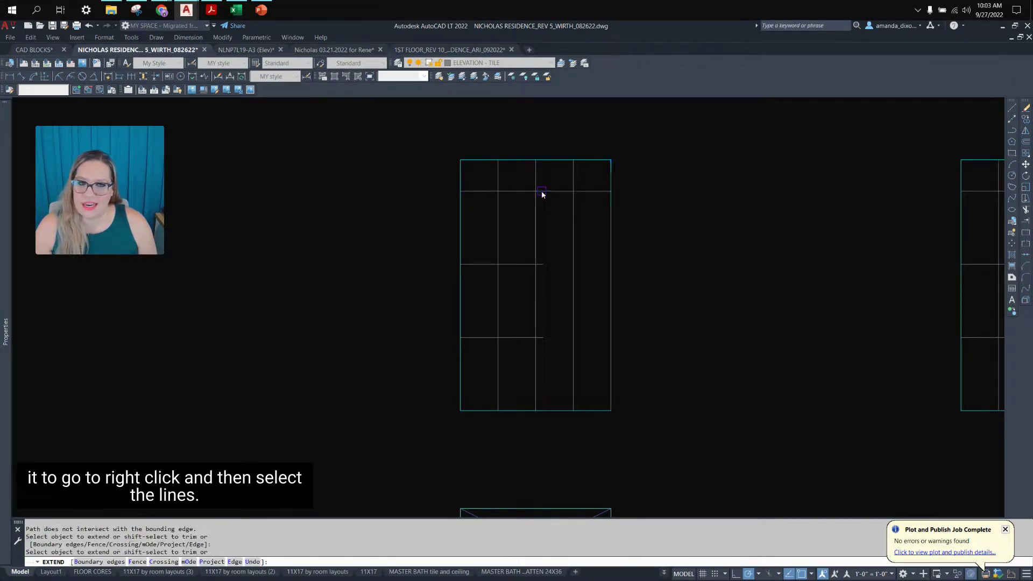
left_click(556, 237)
left_click(540, 353)
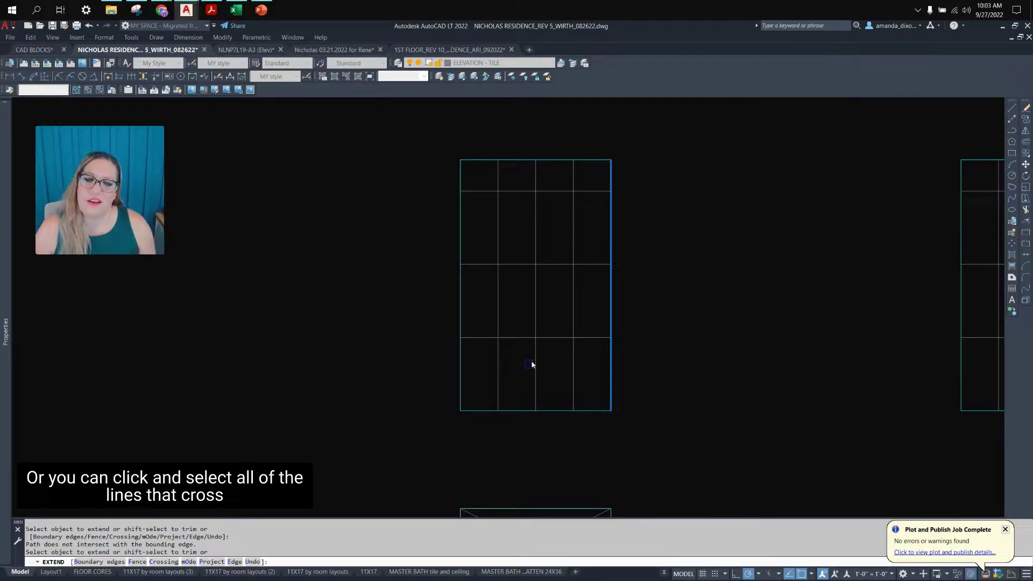
key("Return")
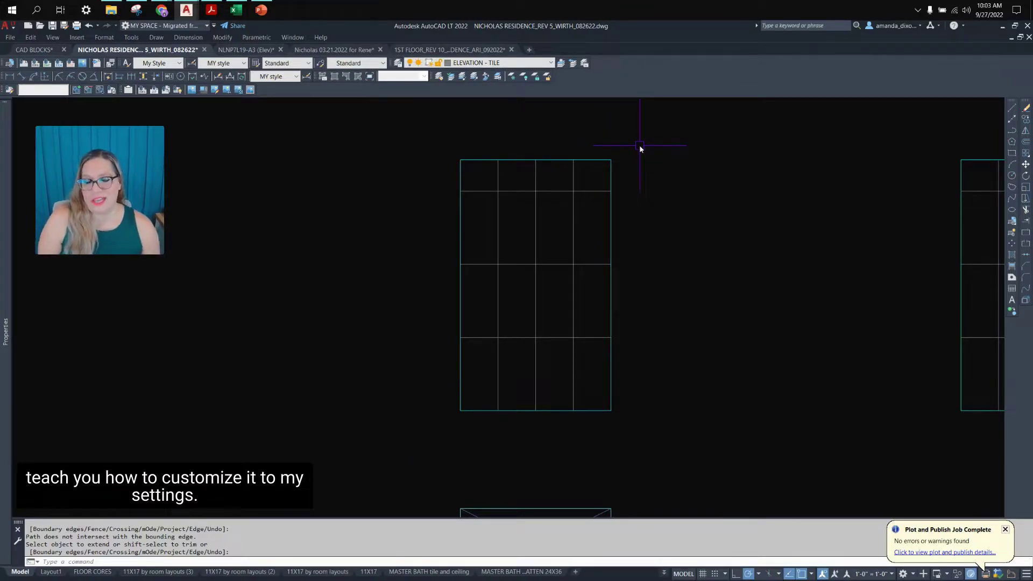
key("Escape")
left_click(610, 215)
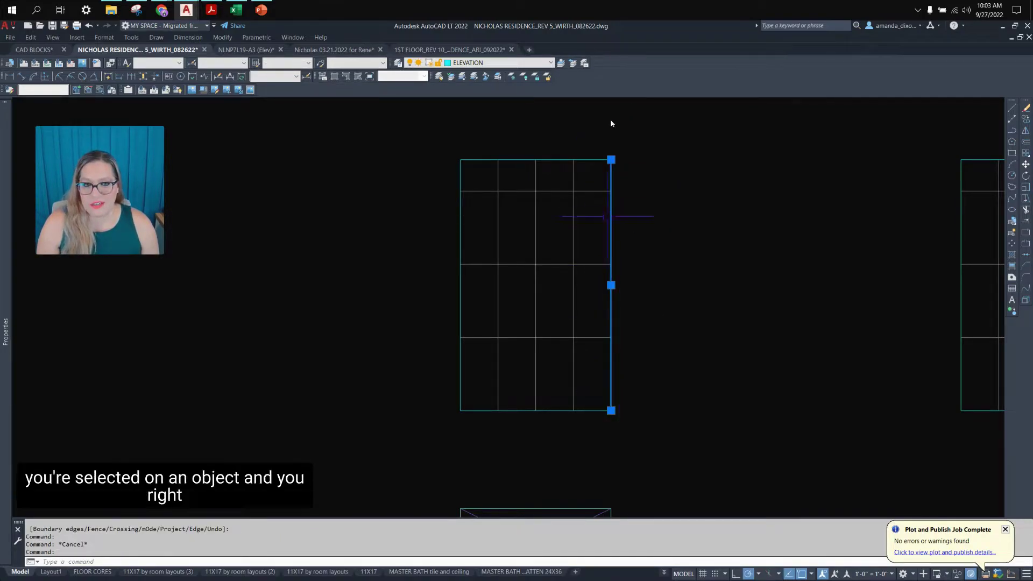
right_click(610, 237)
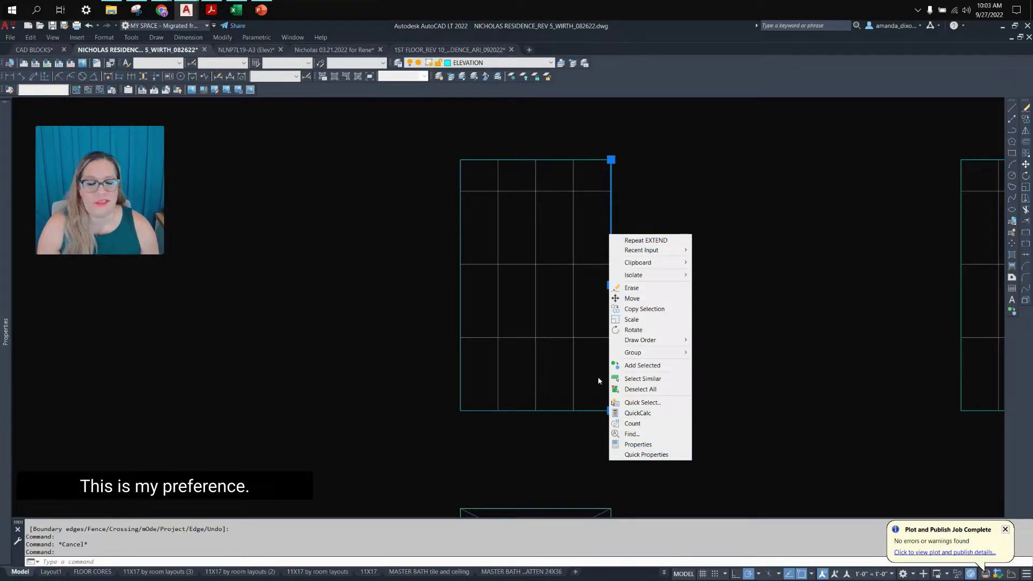
key("Escape")
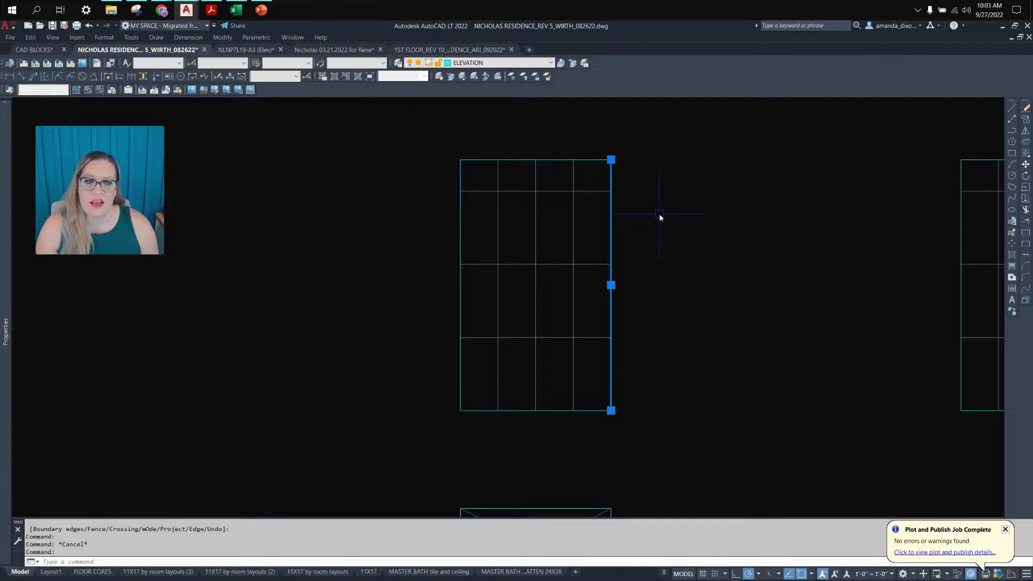
key("Escape")
right_click(629, 225)
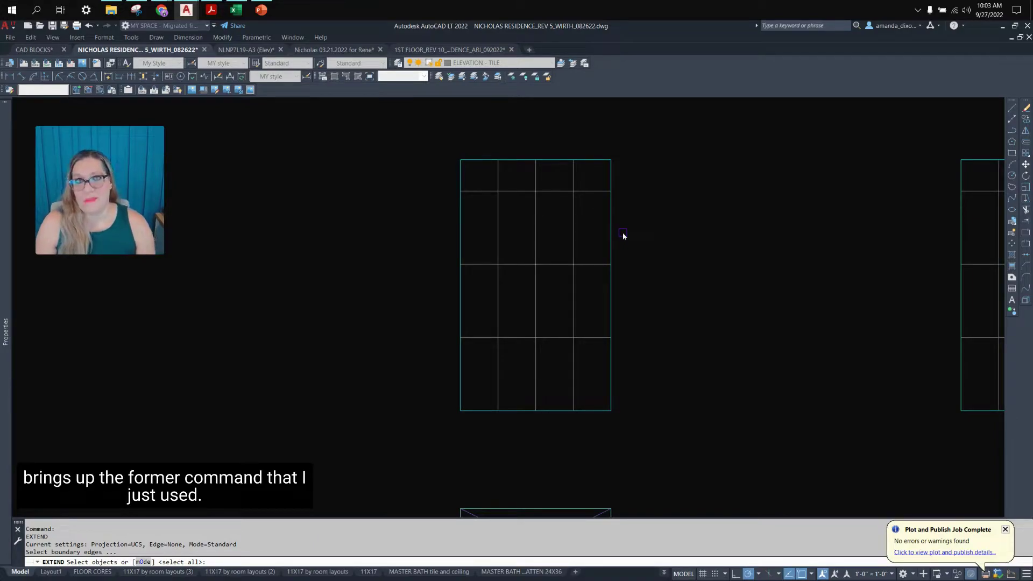
key("Escape")
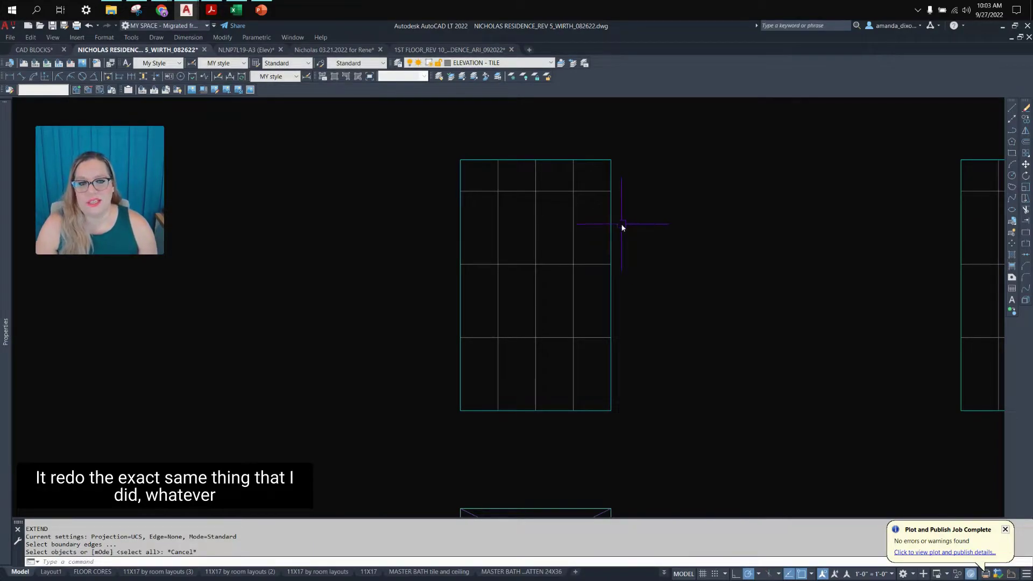
Copy the tiled shower back wall elevation into the empty space beside it, level with the original.
left_click(625, 433)
left_click(368, 123)
scroll(463, 244, "down", 4)
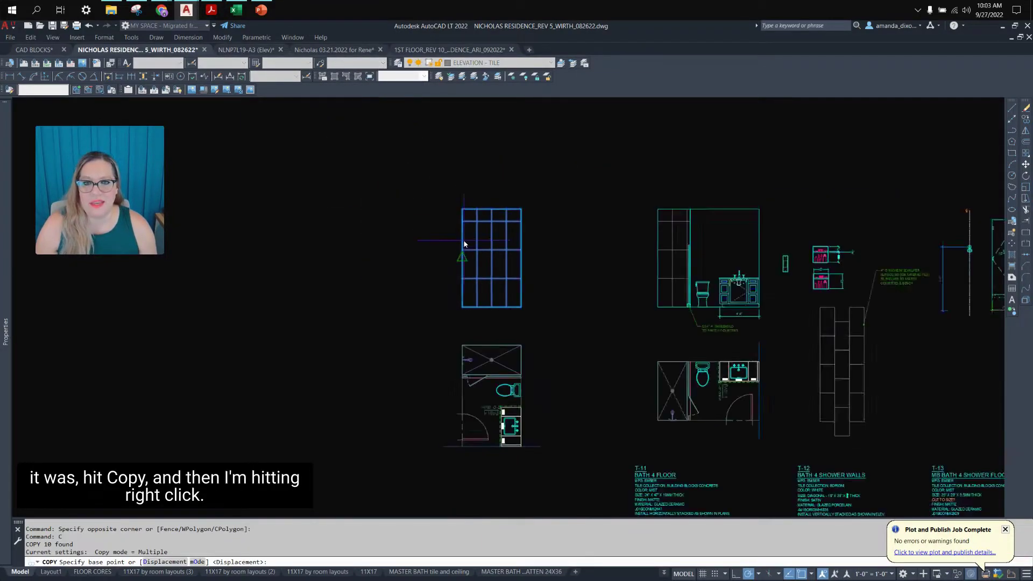
left_click(462, 259)
left_click(334, 259)
right_click(334, 260)
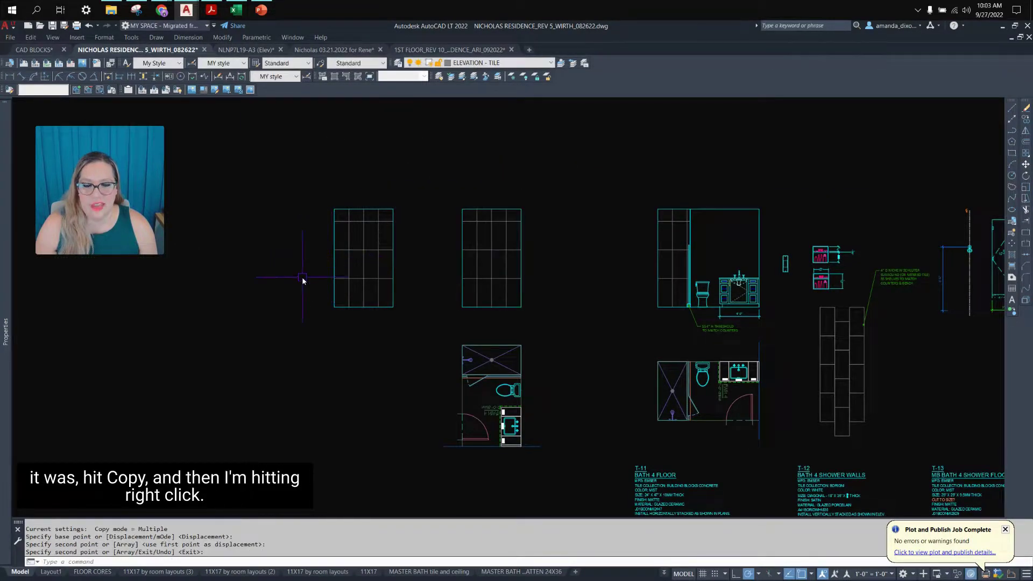
Repeat the copy with the duplicated back wall, placing another one farther along the same row.
right_click(303, 280)
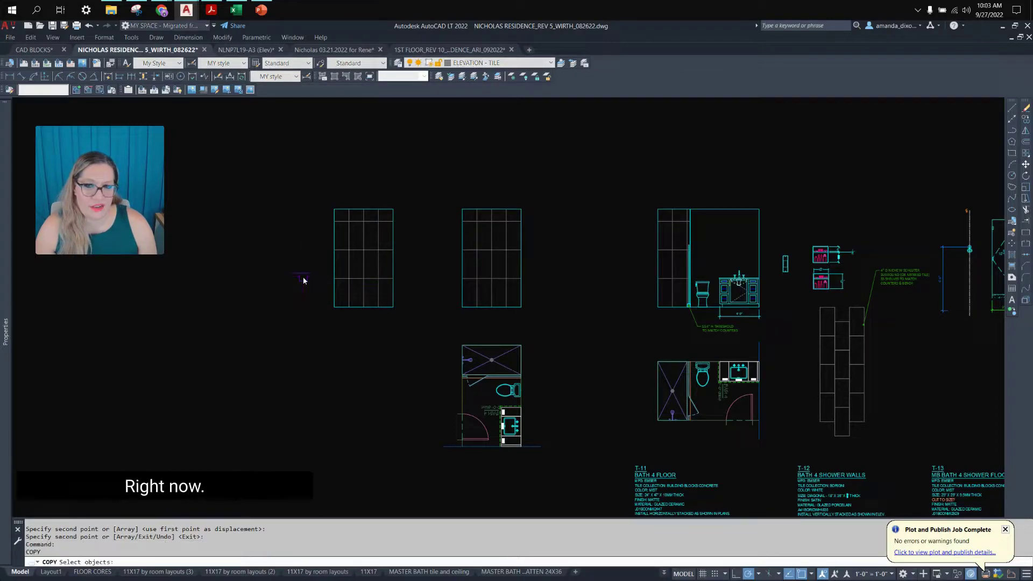
left_click(420, 197)
left_click(313, 361)
right_click(311, 369)
left_click(334, 258)
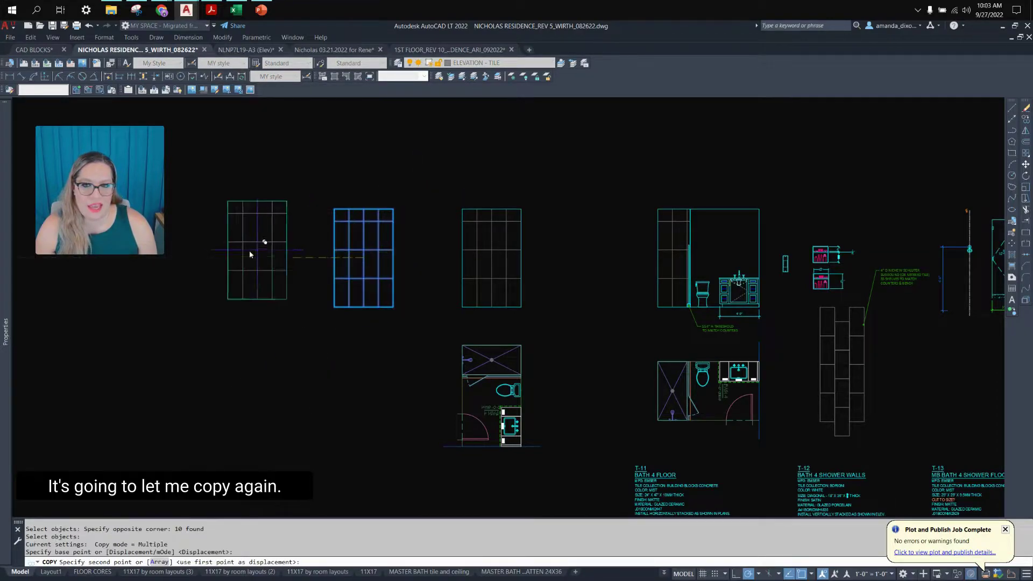
left_click(214, 259)
right_click(394, 225)
Erase both extra copies of the tiled back wall.
left_click(399, 195)
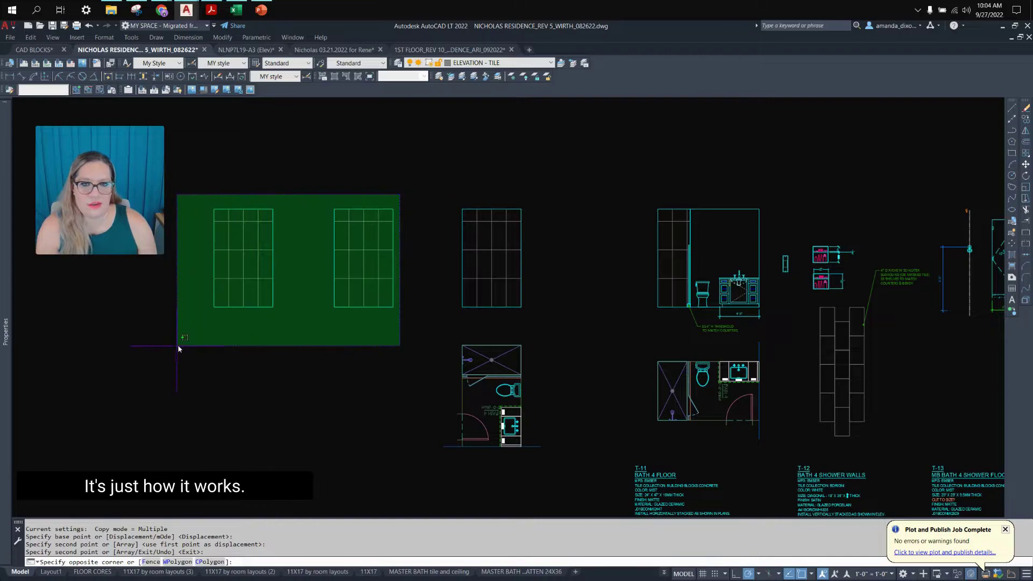
left_click(175, 351)
key("Delete")
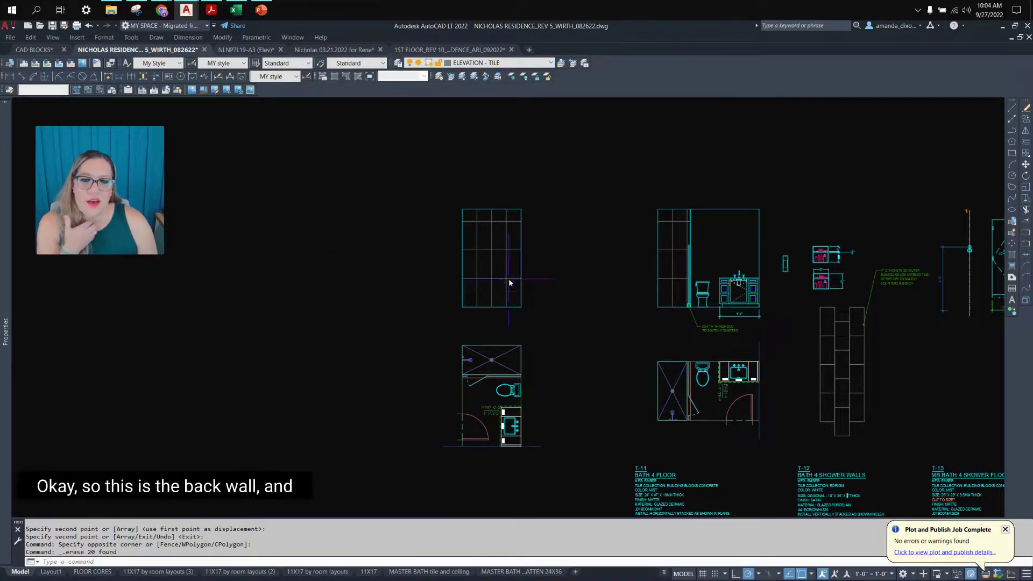
Mirror the complete vanity, toilet and shower elevation about the vertical centreline of the shower back wall, keeping the source objects.
scroll(774, 226, "up", 2)
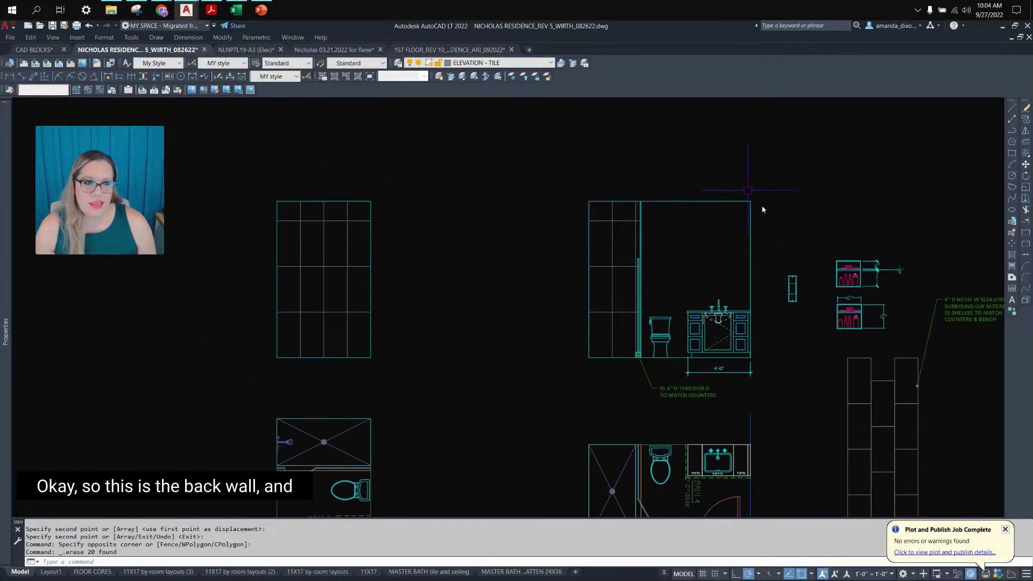
middle_click_drag(422, 401, 514, 293)
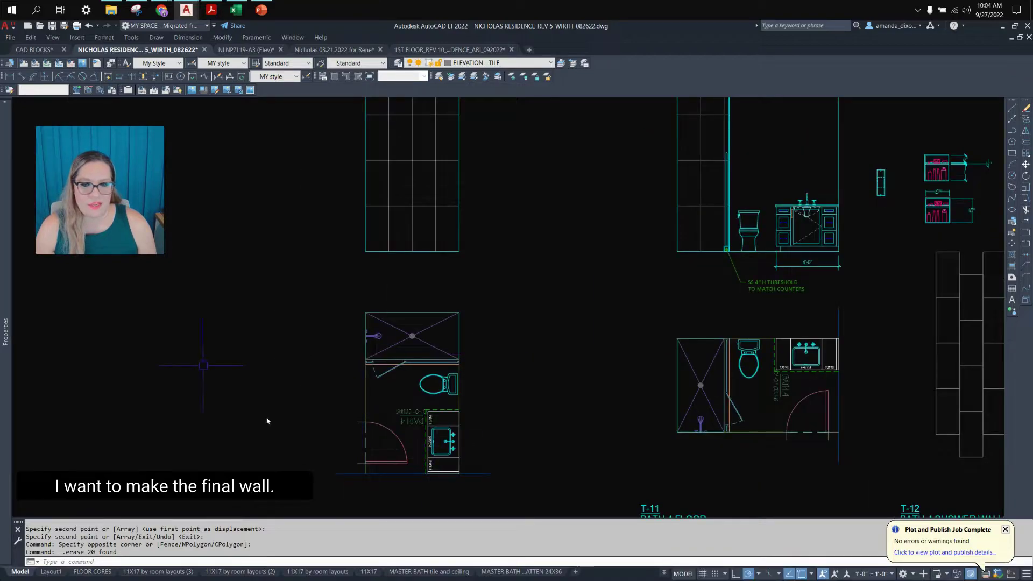
scroll(487, 301, "down", 2)
middle_click_drag(725, 221, 759, 322)
scroll(759, 321, "up", 2)
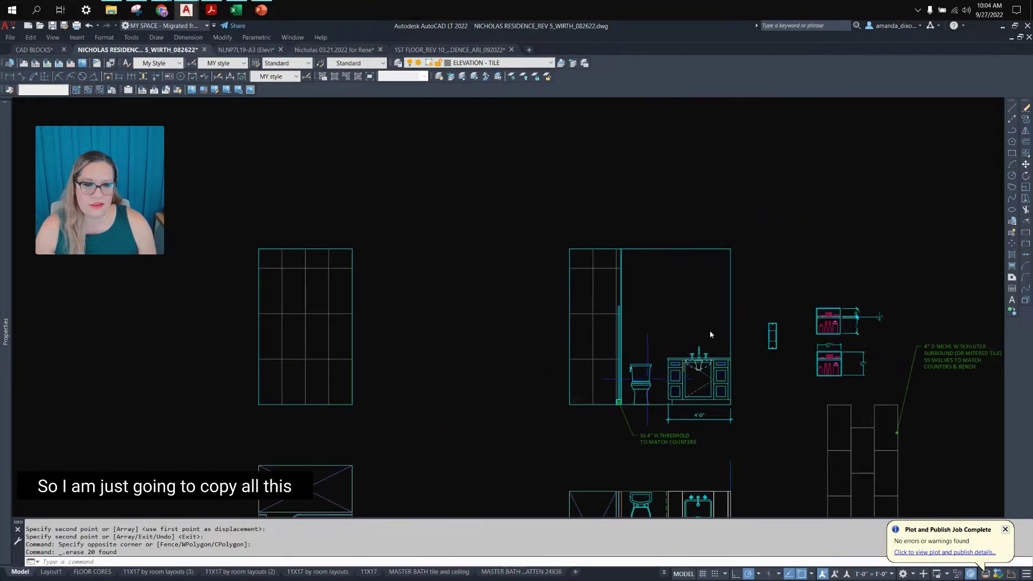
left_click(745, 232)
left_click(503, 455)
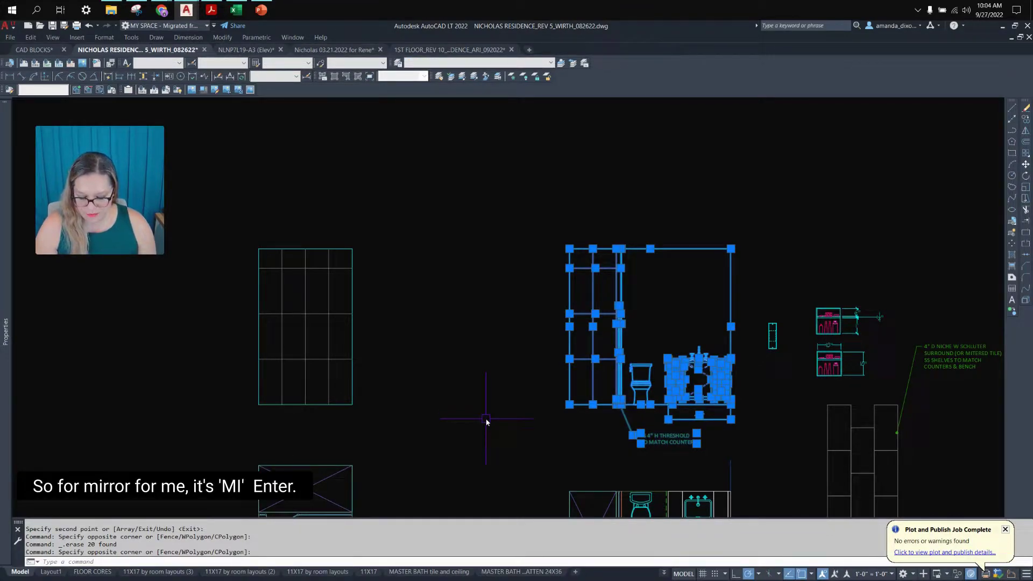
type("mi")
key("Return")
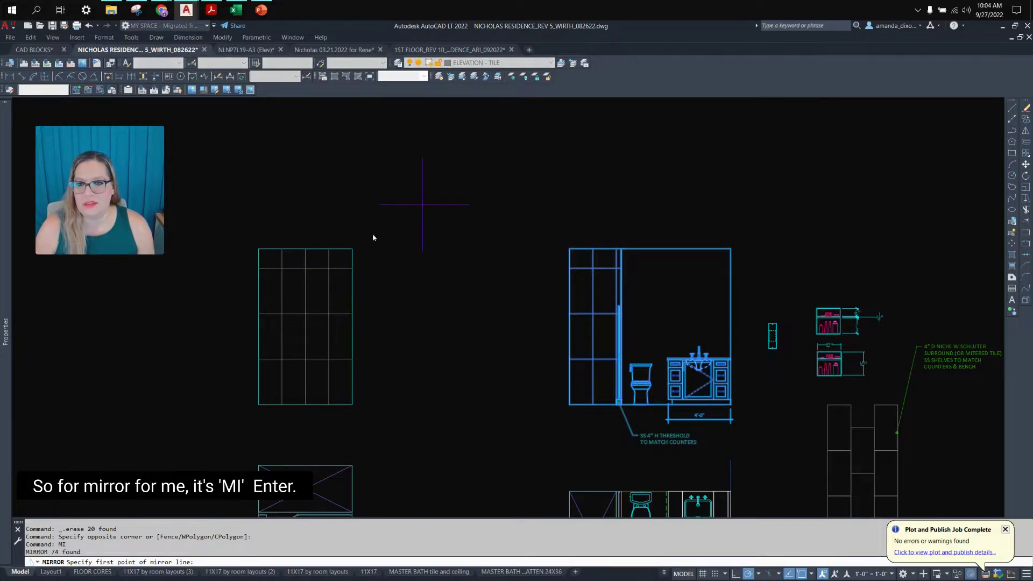
left_click(305, 249)
left_click(308, 214)
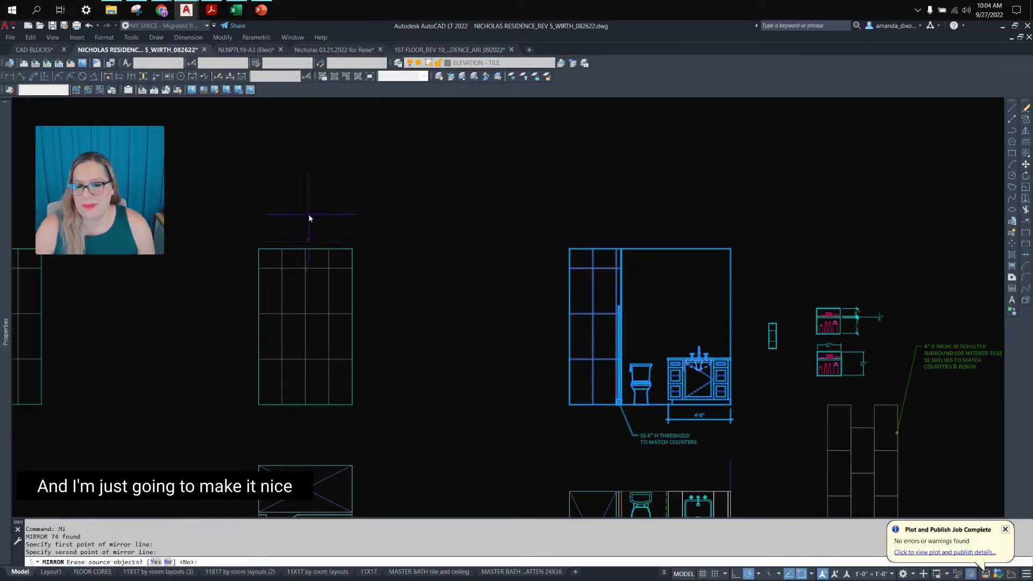
key("Return")
Erase the toilet and the vanity with its dimension from the mirrored elevation, keeping the threshold note.
middle_click_drag(191, 309, 731, 245)
scroll(551, 313, "down", 3)
middle_click_drag(762, 308, 524, 356)
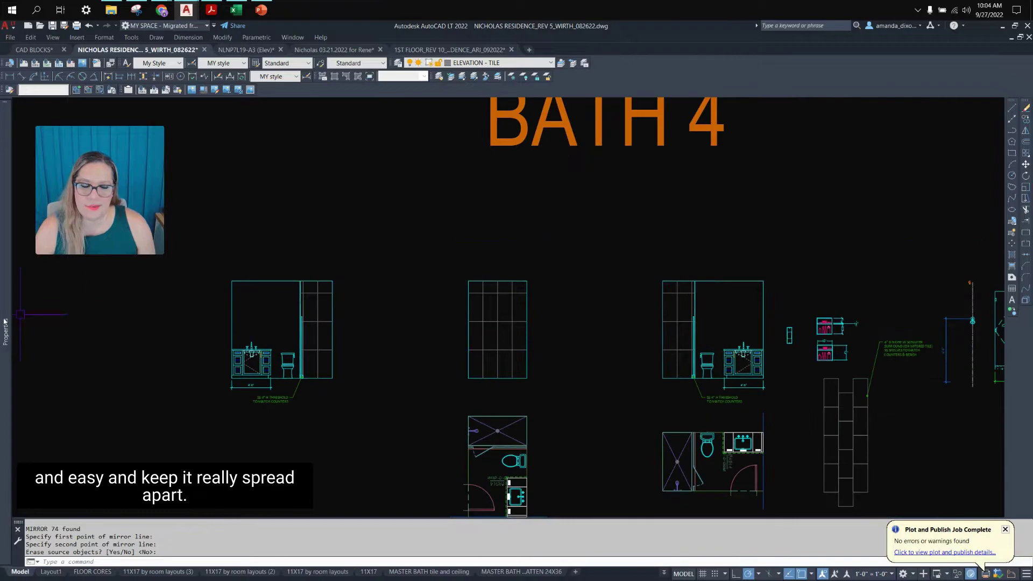
mouse_move(6, 307)
middle_click_drag(380, 353, 616, 325)
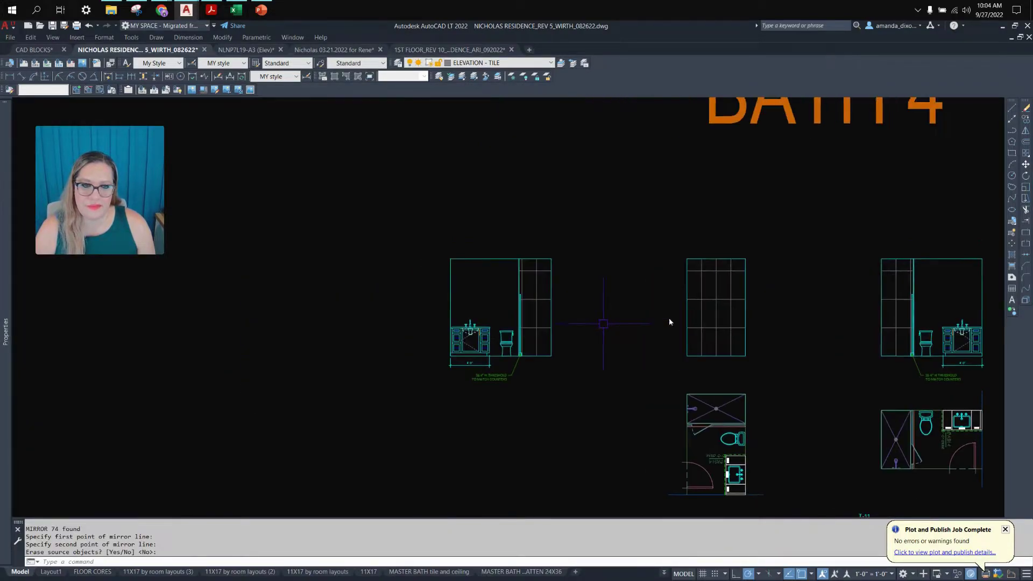
scroll(534, 334, "up", 2)
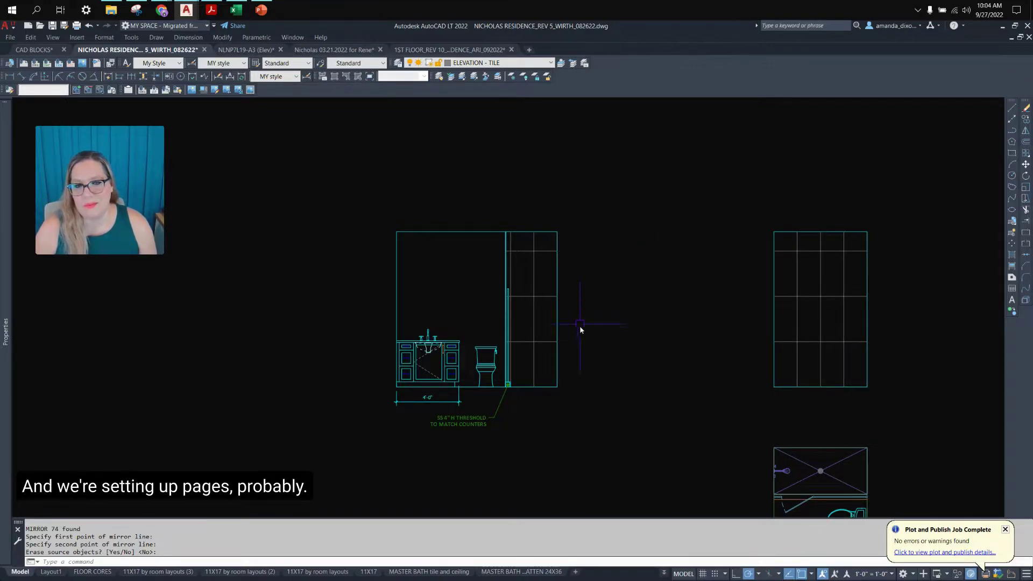
scroll(534, 362, "up", 2)
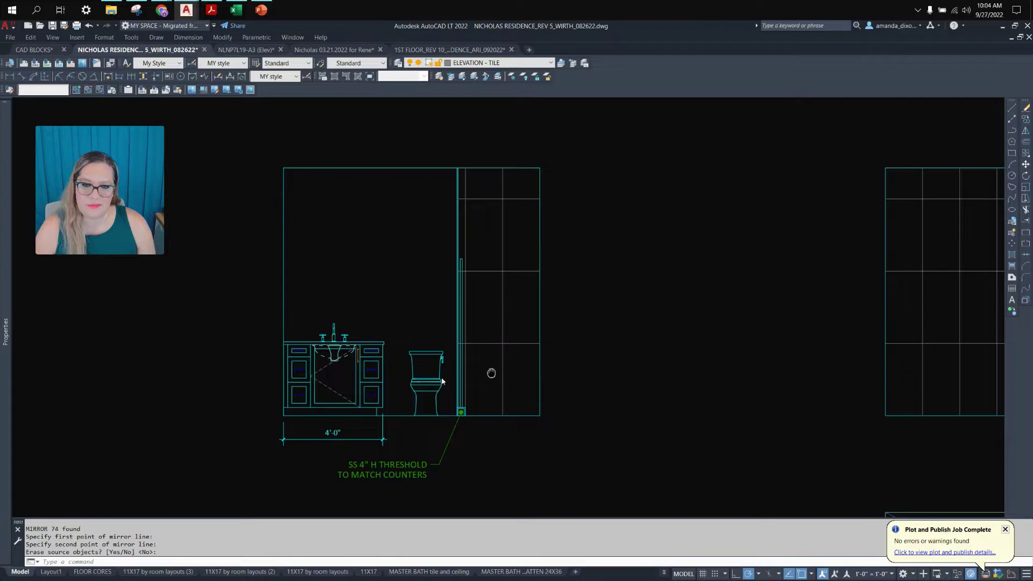
scroll(484, 376, "down", 2)
scroll(390, 422, "up", 2)
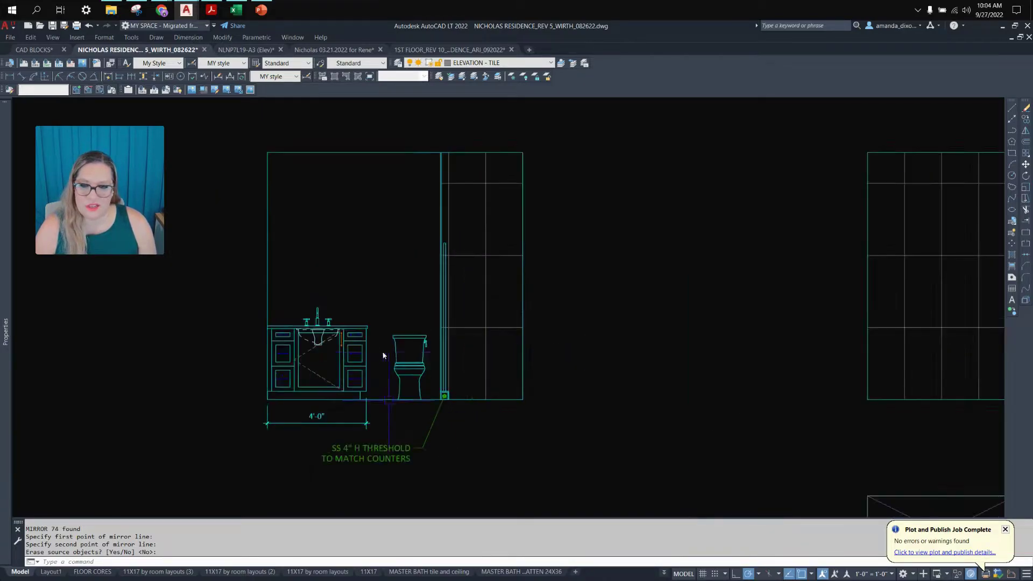
left_click(383, 310)
left_click(434, 428)
key("Delete")
left_click(235, 287)
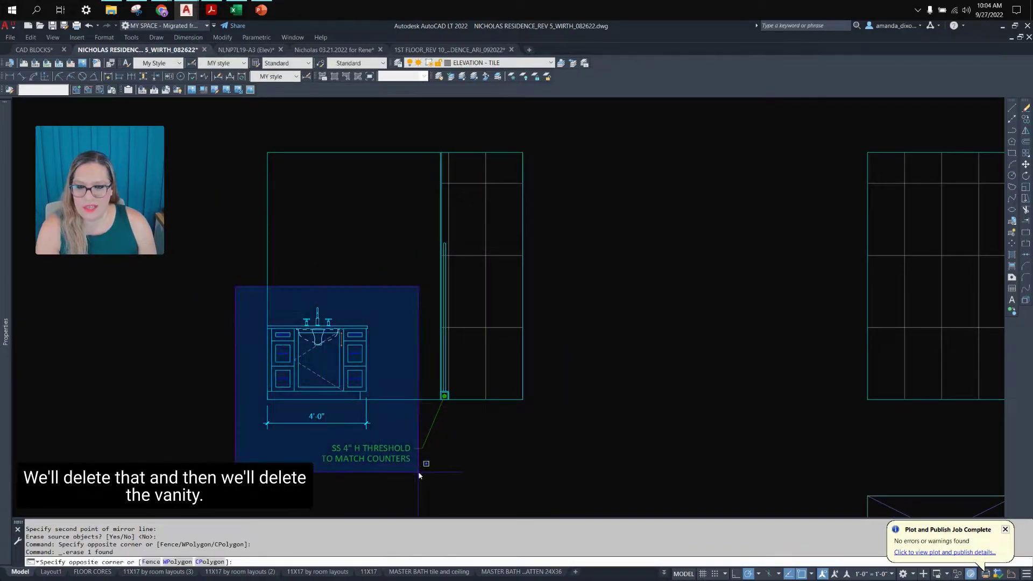
left_click(420, 466)
key("Delete")
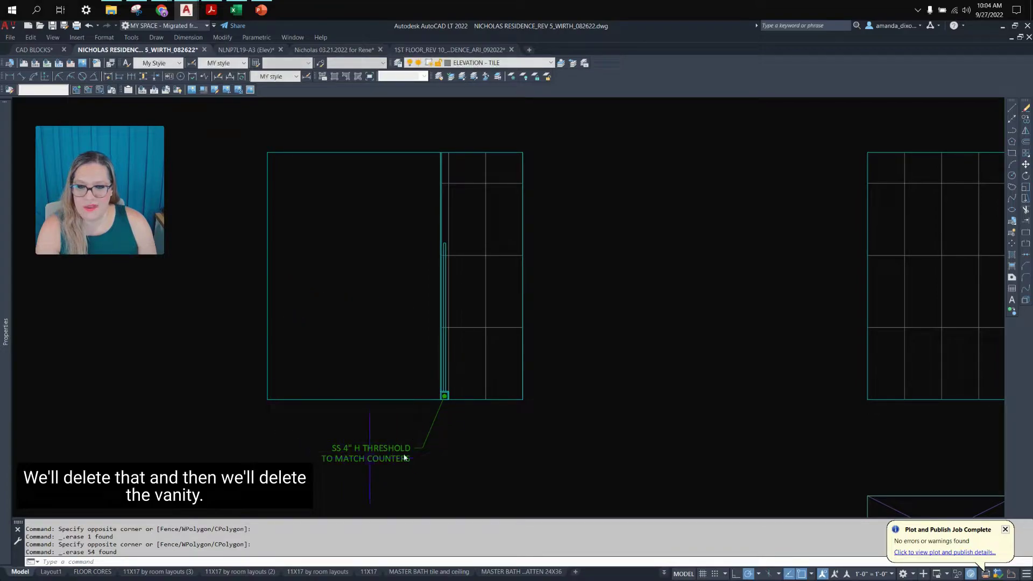
Copy the floor plan under the back wall to the area below the mirrored elevation.
scroll(412, 459, "down", 2)
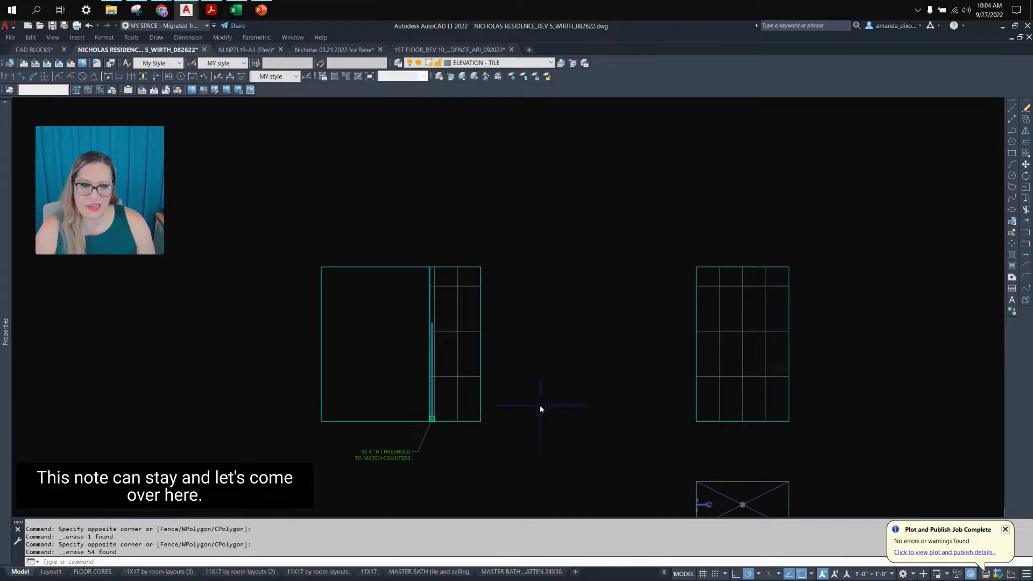
scroll(540, 405, "down", 2)
left_click(717, 455)
left_click(592, 316)
type("c")
key("Return")
left_click(592, 314)
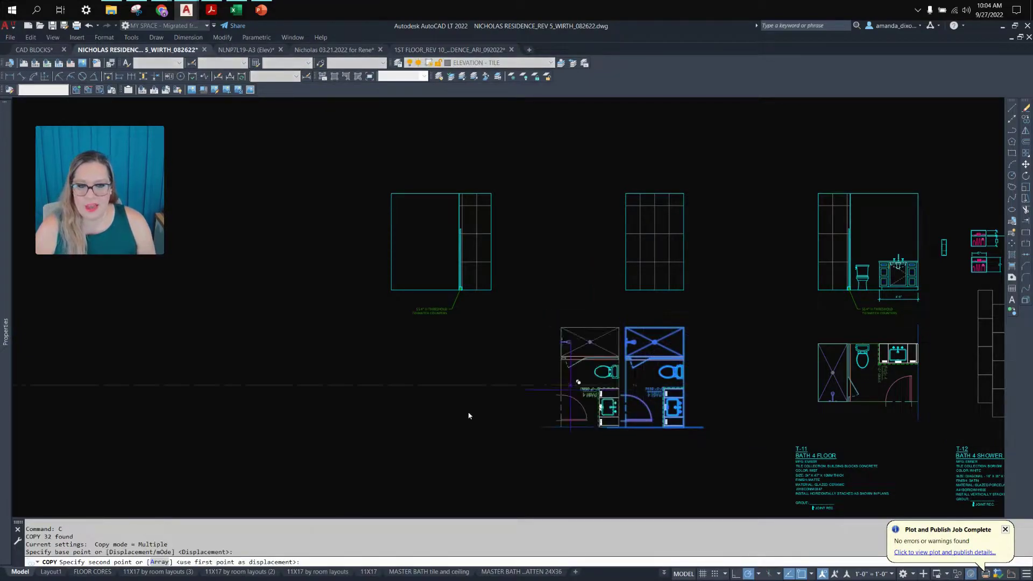
left_click(410, 420)
key("Return")
Rotate the copied floor plan to 270 degrees so its shower lies on the same side as in the mirrored elevation.
left_click(497, 346)
left_click(343, 489)
type("ro")
key("Return")
scroll(361, 423, "up", 2)
left_click(452, 397)
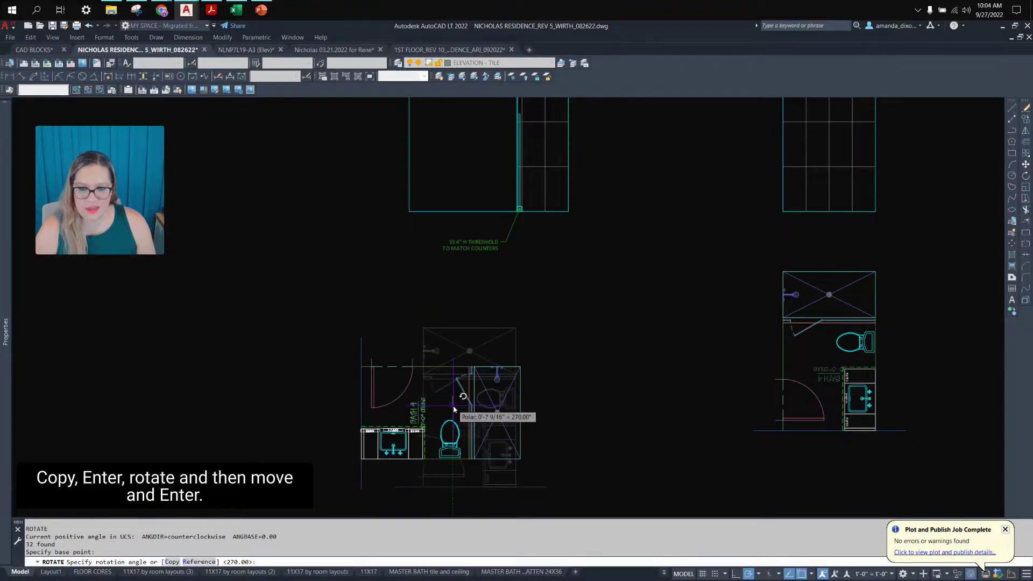
left_click(453, 410)
Move the rotated floor plan by its shower corner to align with the mirrored elevation's outer shower wall line, below the threshold note.
type("m")
key("Return")
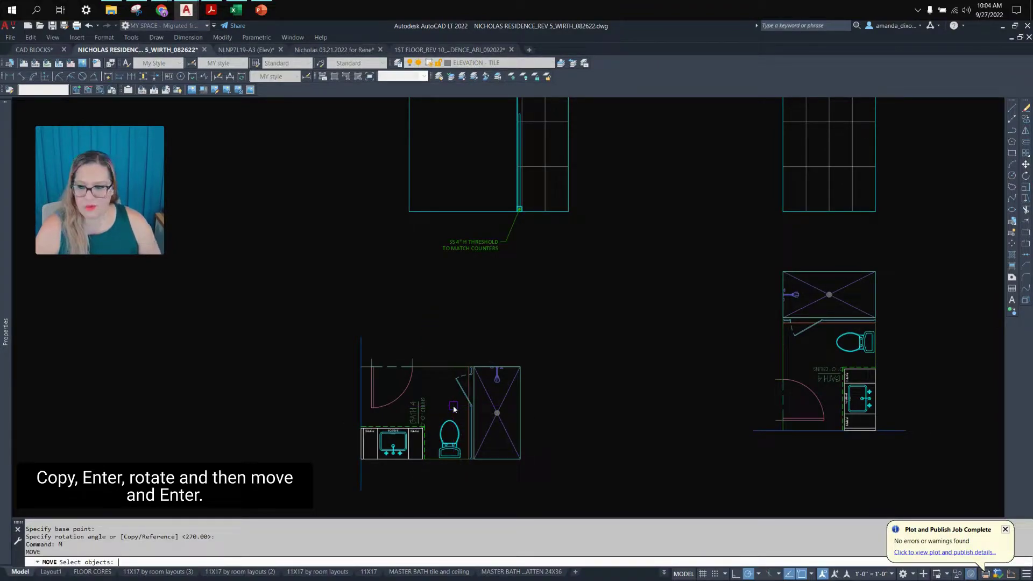
type("p")
key("Return")
key("Return")
left_click(520, 367)
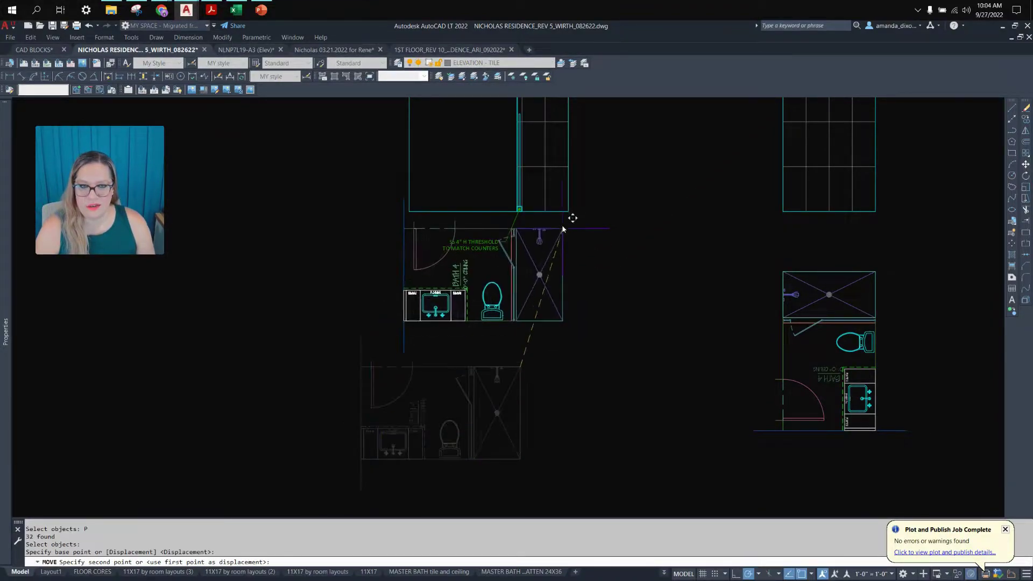
left_click(568, 279)
Draw an 8' vertical line up from the mirrored elevation's floor line, aligned with the plan's door jamb nearest the end wall.
middle_click_drag(464, 240, 454, 316)
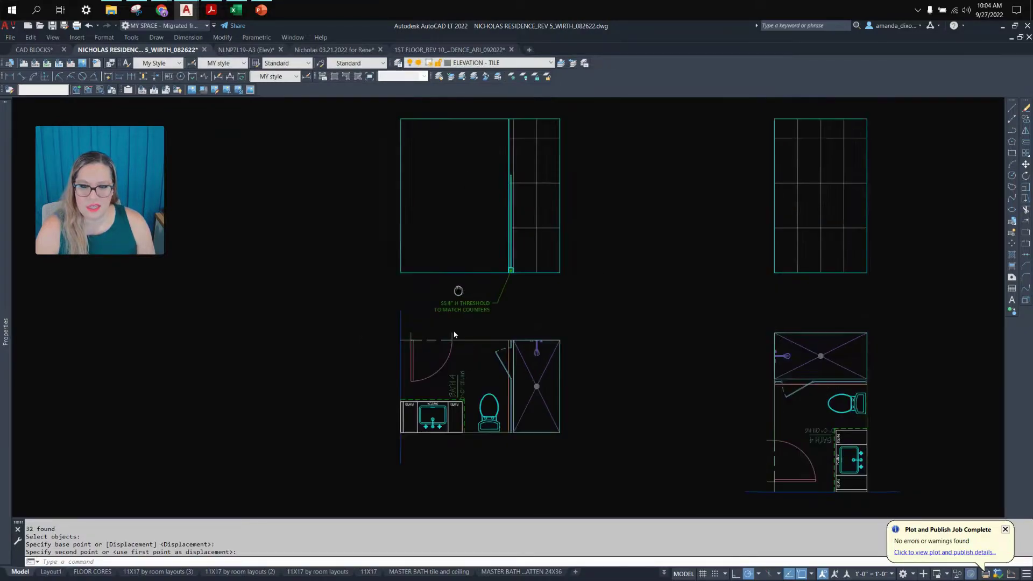
type("l")
key("Return")
scroll(434, 349, "up", 2)
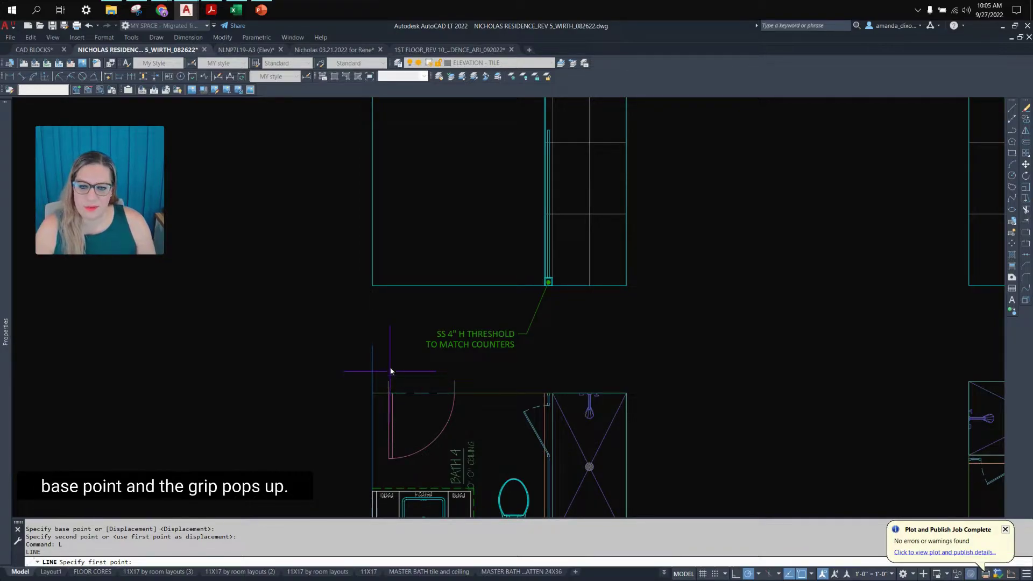
left_click(388, 285)
type("8'")
key("Return")
scroll(387, 261, "down", 4)
middle_click_drag(442, 237, 416, 312)
key("Escape")
Copy the vertical door jamb line across to the opposite side of the door opening shown in the plan.
scroll(417, 312, "up", 2)
left_click(407, 312)
type("c")
key("Return")
scroll(406, 396, "up", 2)
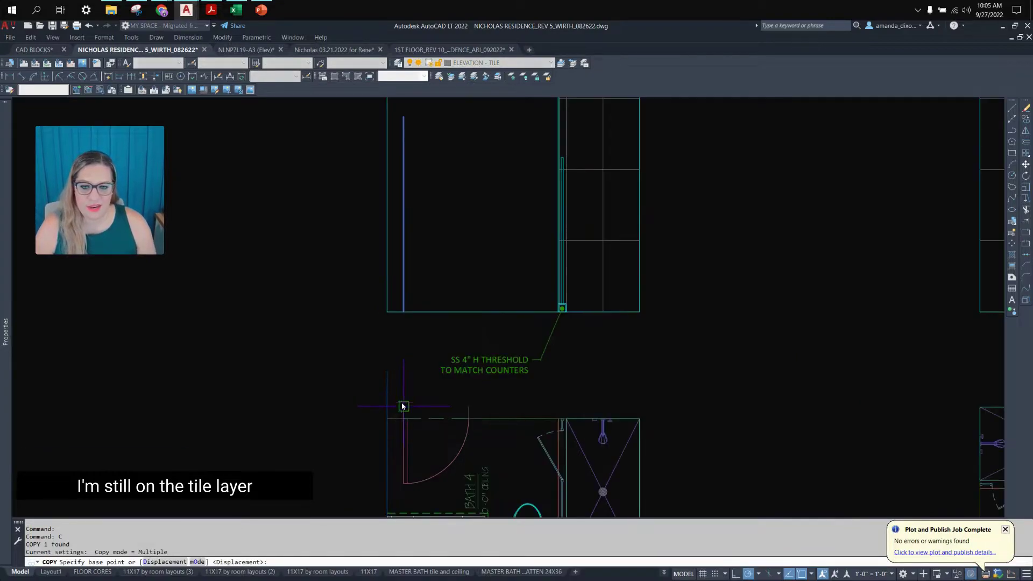
left_click(404, 409)
left_click(471, 404)
middle_click_drag(471, 379, 481, 492)
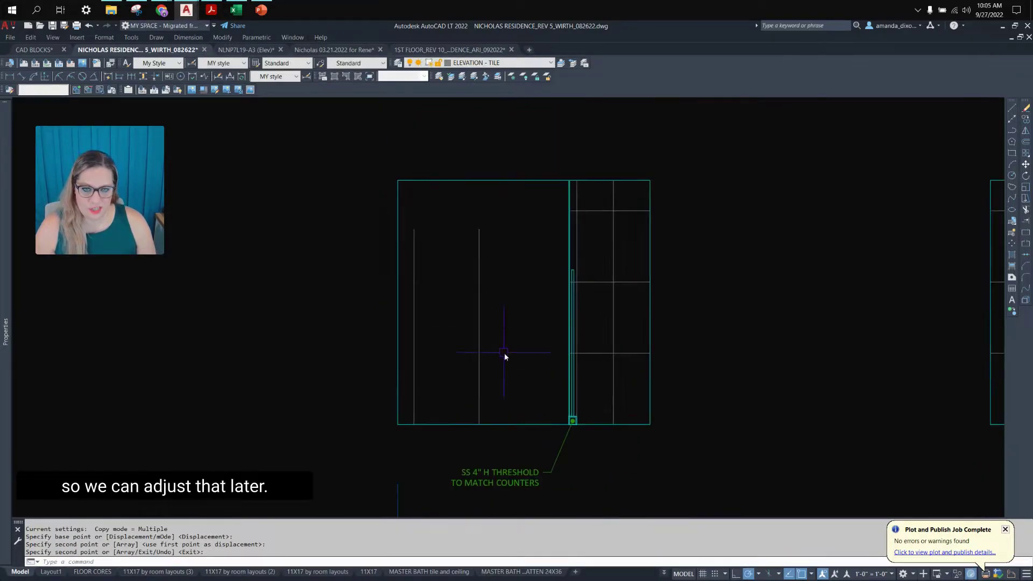
key("Return")
Draw a horizontal line joining the upper ends of the two door jamb lines.
type("l")
key("Return")
left_click(479, 229)
left_click(414, 229)
key("Return")
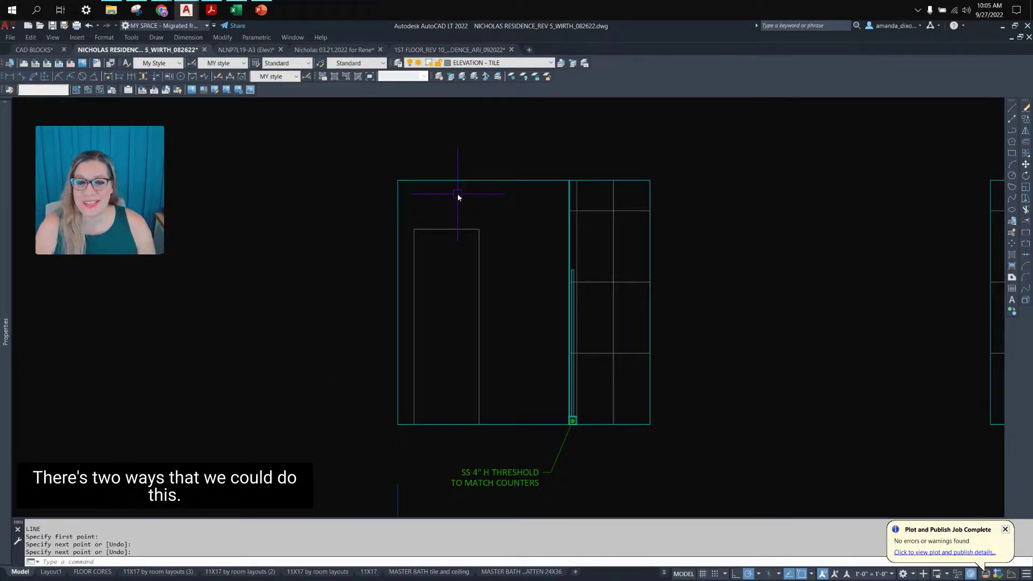
Match the properties of the elevation's ceiling line onto the three door outline lines.
left_click(510, 193)
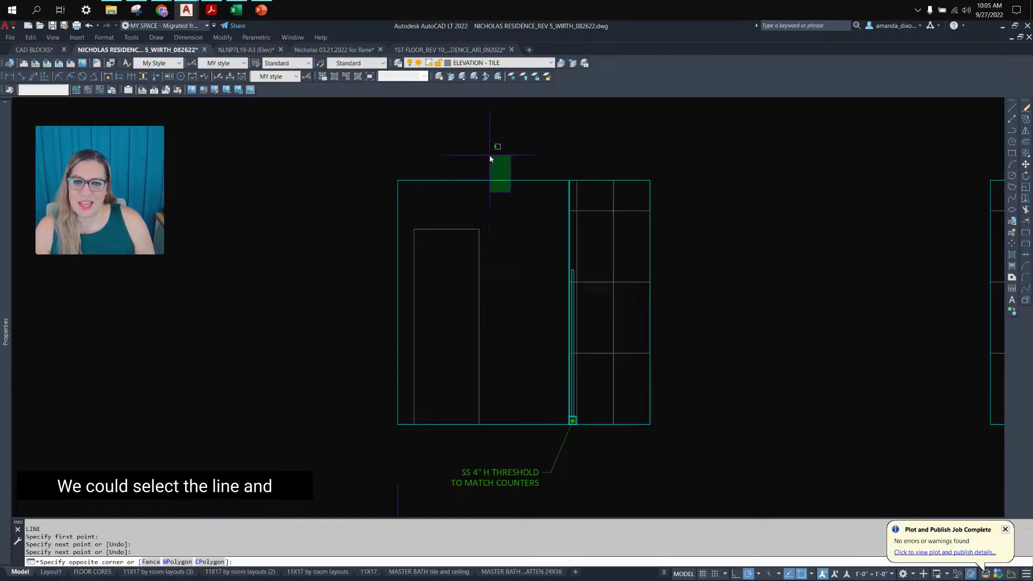
left_click(489, 154)
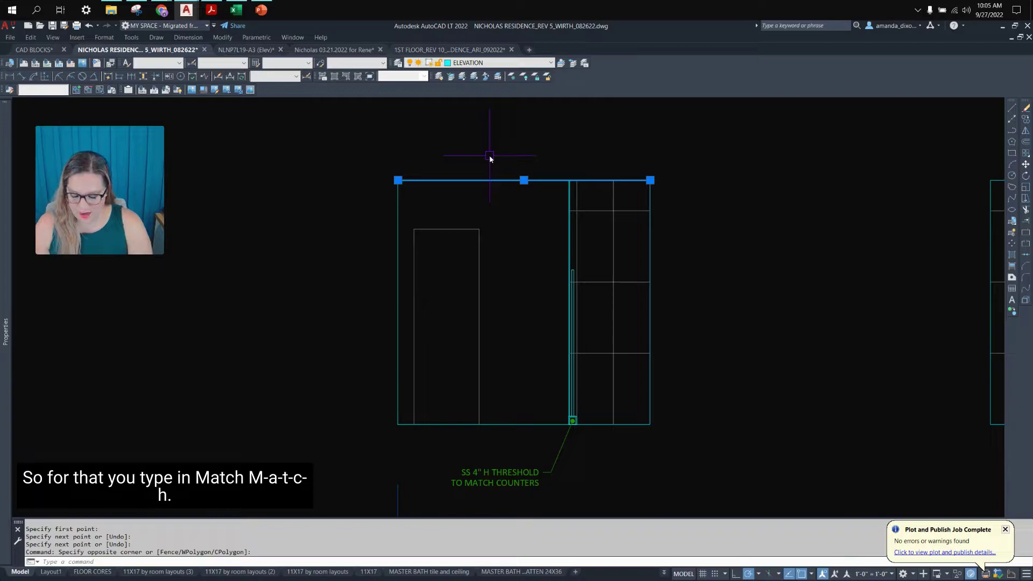
type("match")
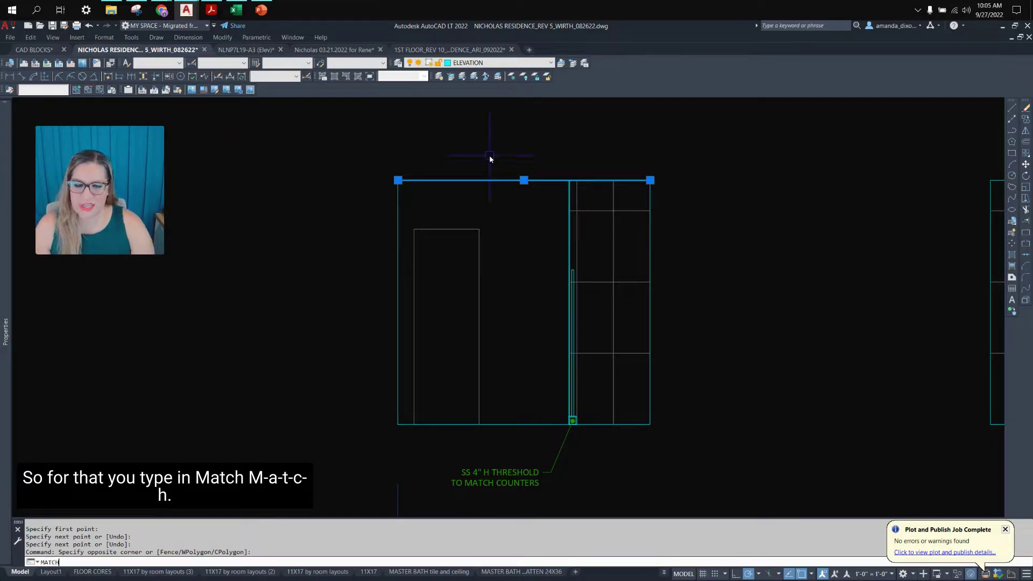
key("Return")
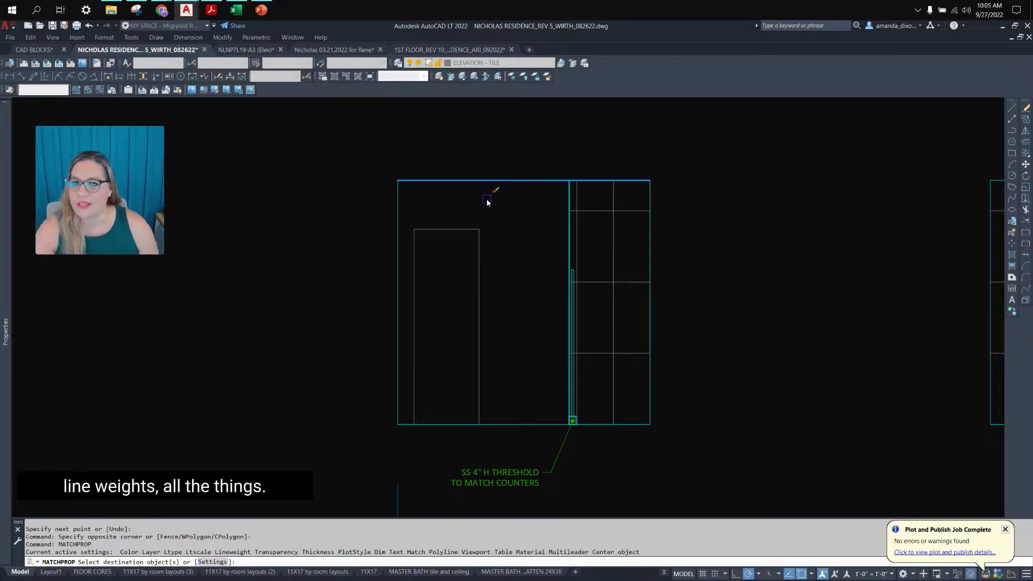
left_click(499, 212)
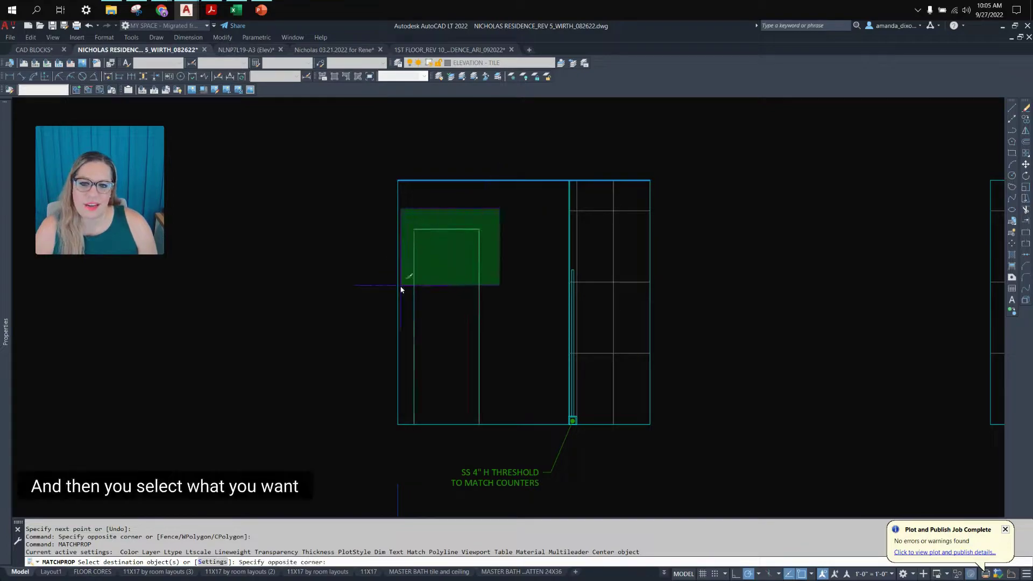
left_click(405, 289)
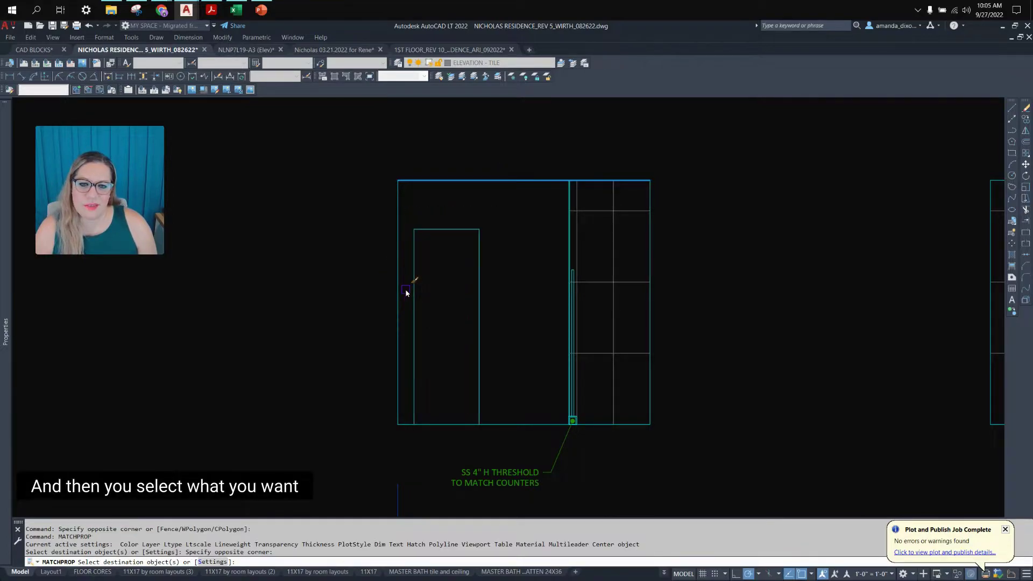
Undo the property match on the three door outline lines.
right_click(445, 287)
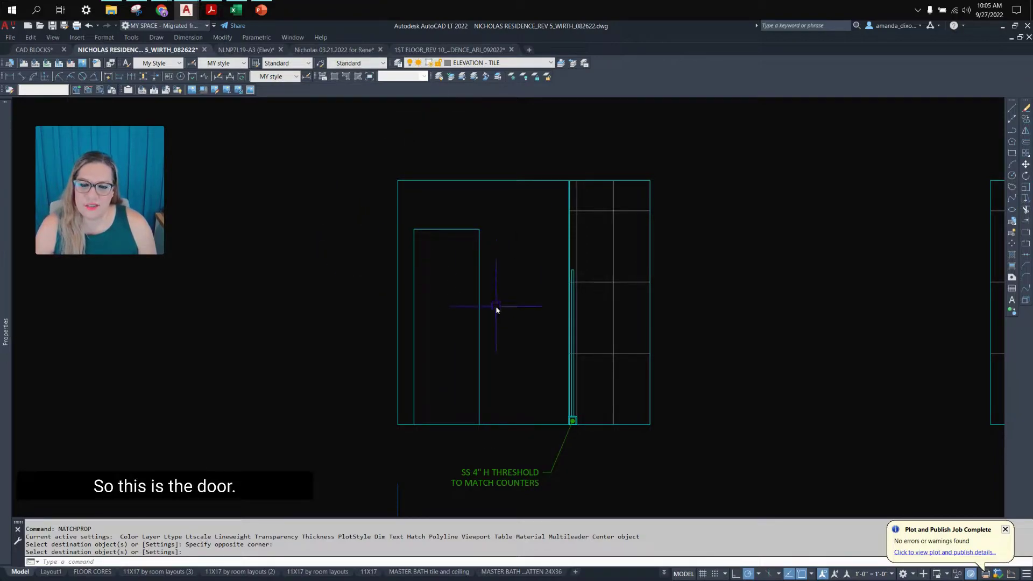
key("ctrl+z")
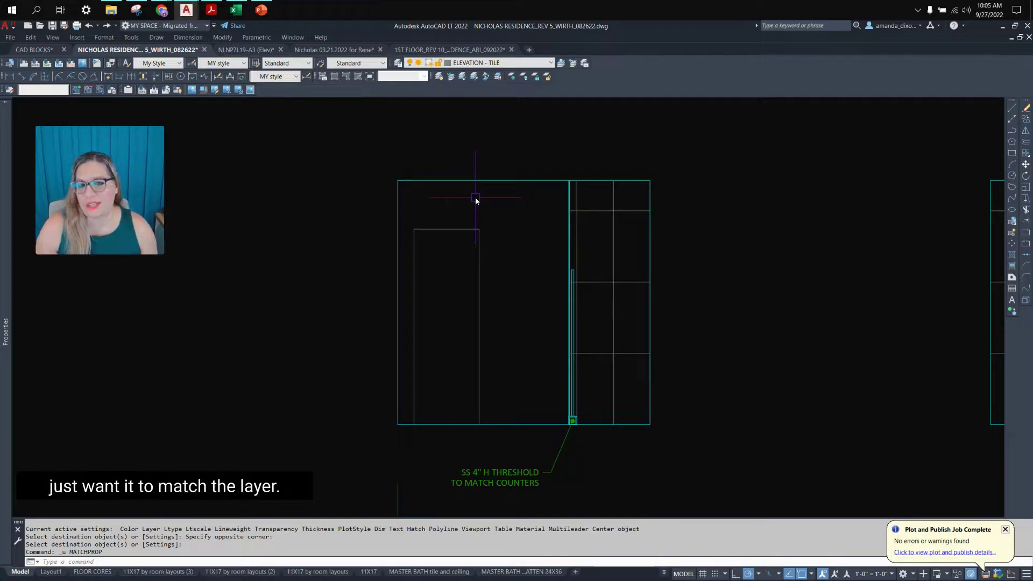
left_click(495, 64)
scroll(483, 280, "down", 10)
key("Escape")
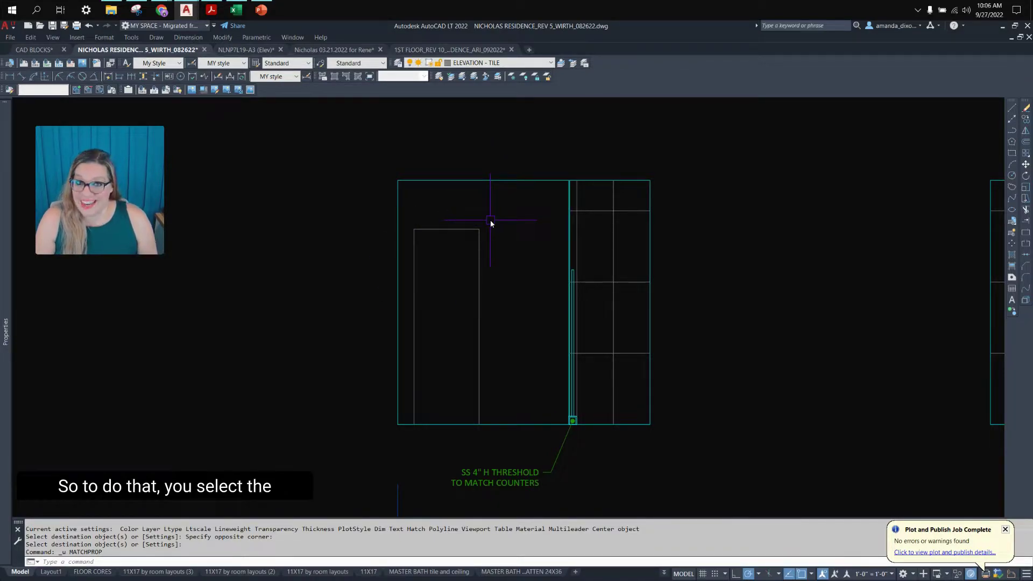
Move the three door outline lines onto the ELEVATION layer by layer-matching (LAYMCH) them to the ceiling line.
left_click(490, 251)
left_click(413, 210)
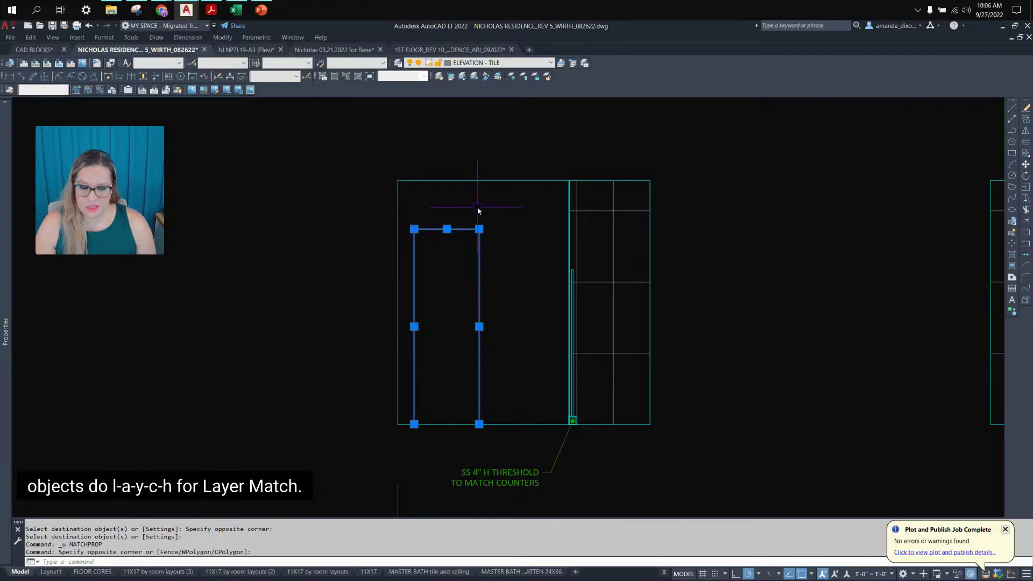
type("LAYMCH")
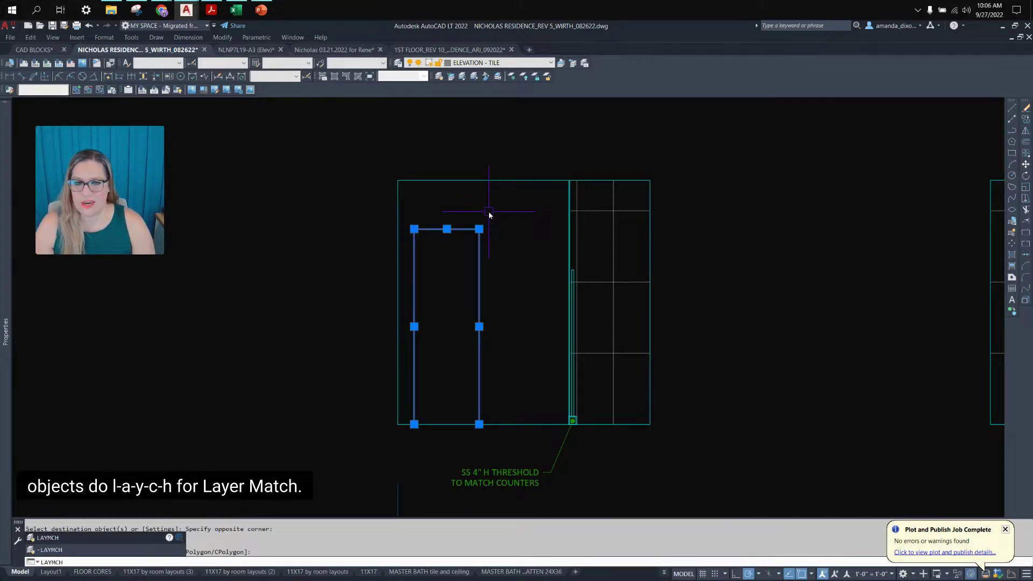
key("Return")
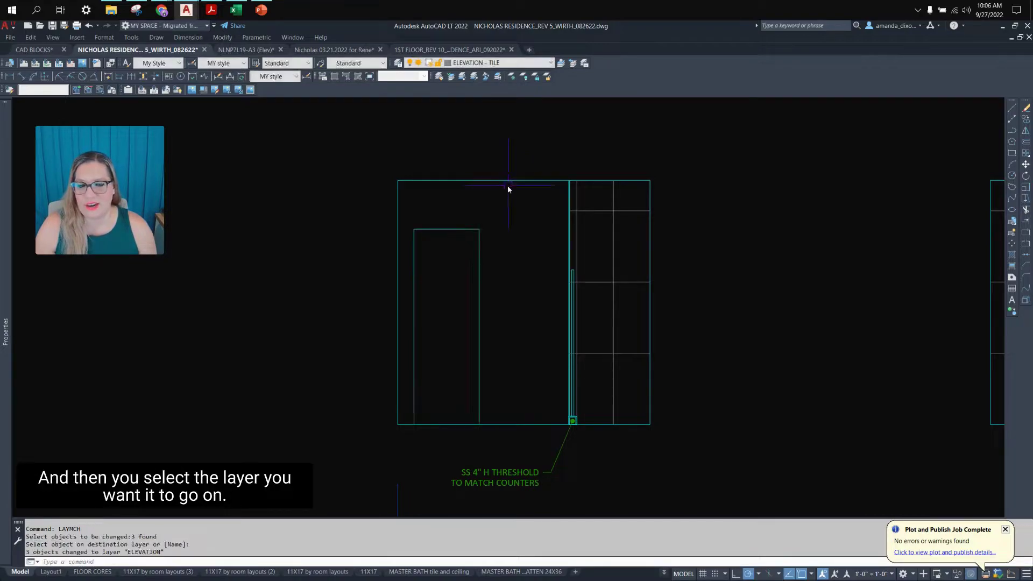
left_click(554, 243)
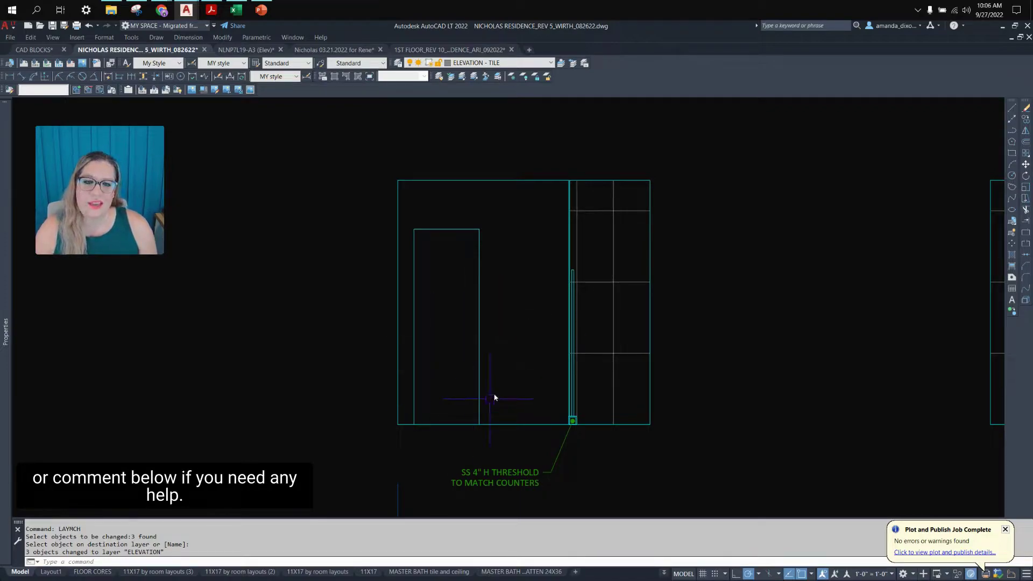
Offset the door's head line and both jamb lines 2" outward for the casing.
middle_click_drag(493, 392, 454, 398)
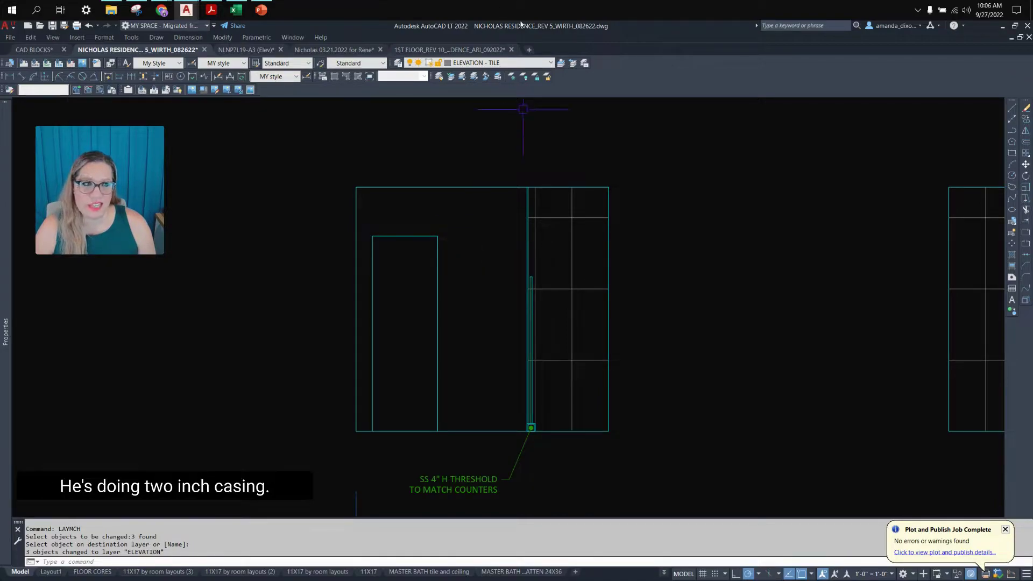
left_click(1026, 142)
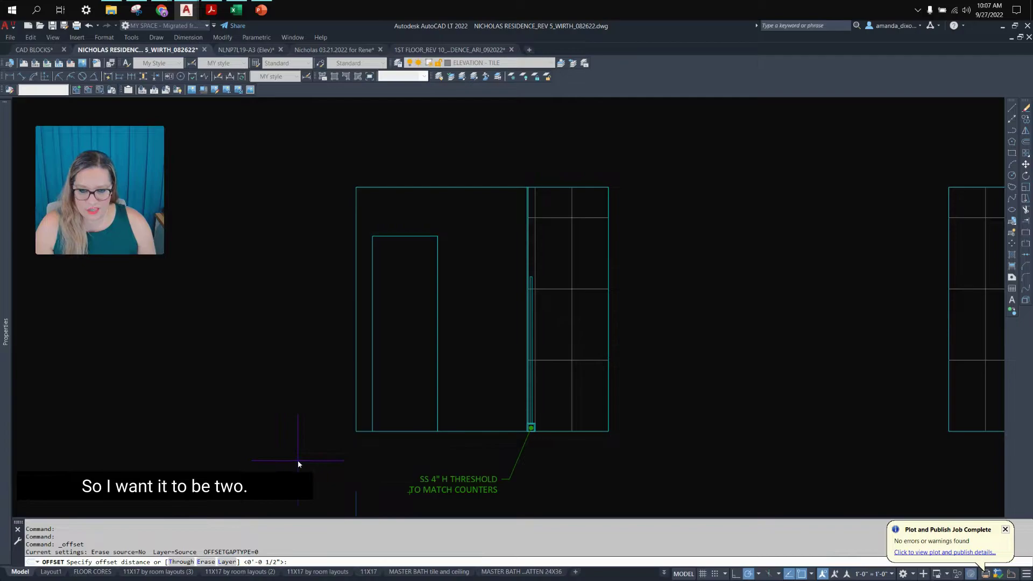
type("2")
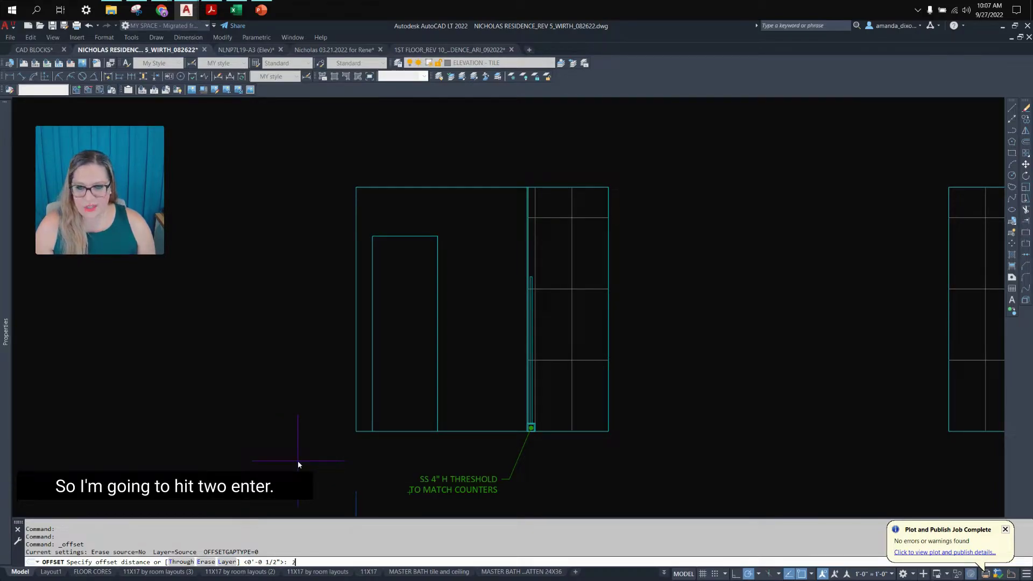
key("Return")
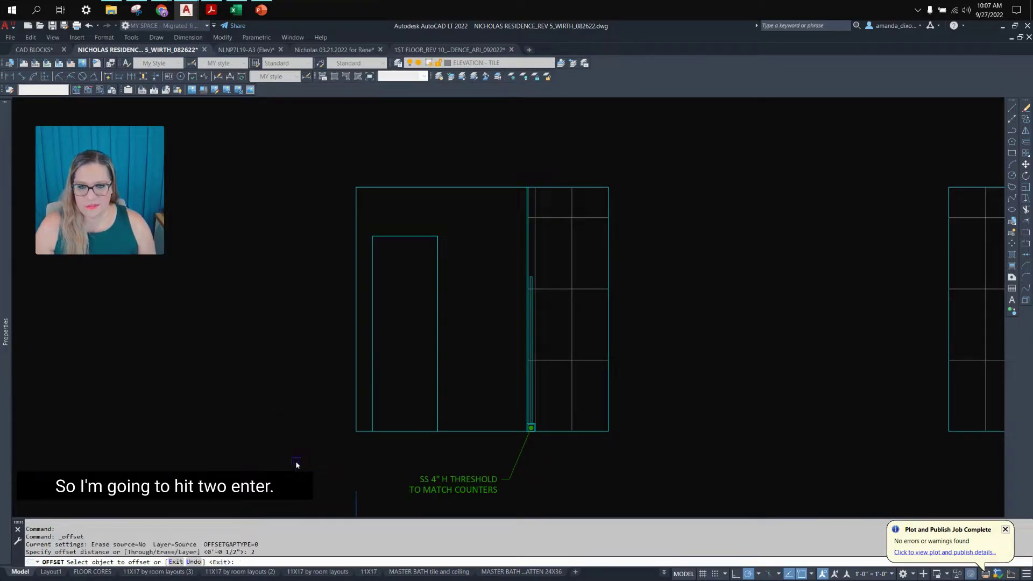
left_click(402, 237)
left_click(401, 223)
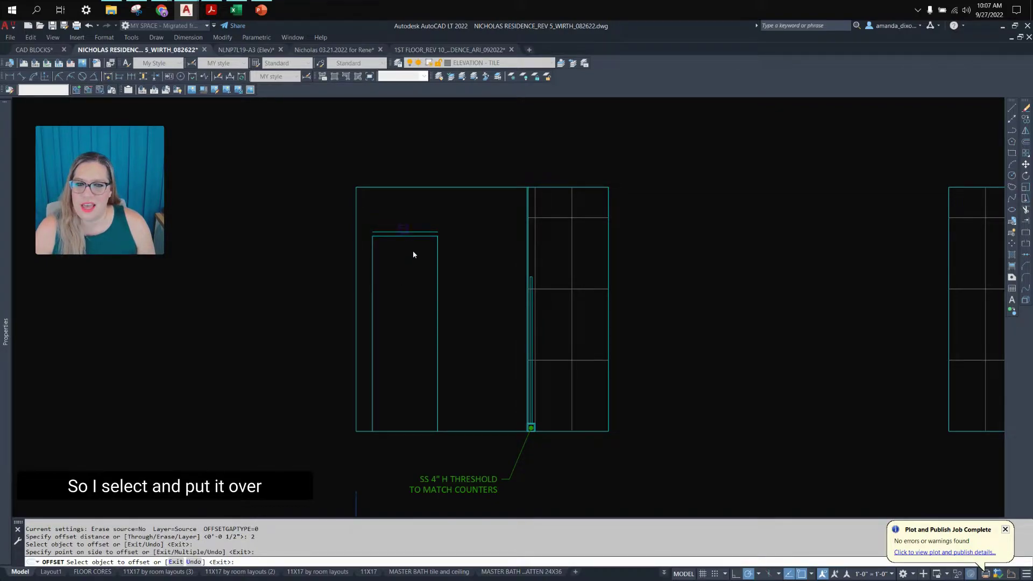
left_click(437, 282)
left_click(480, 285)
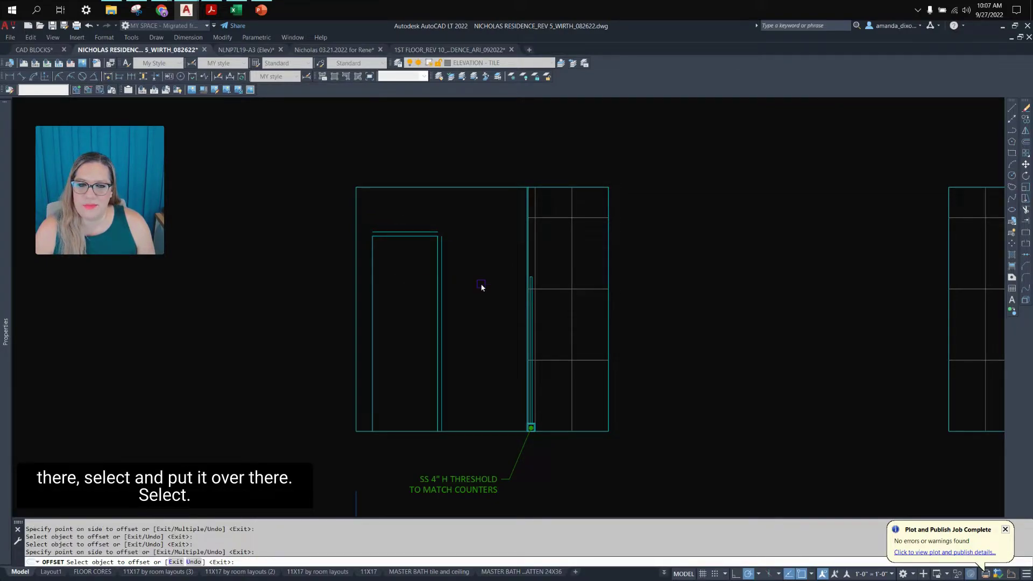
left_click(372, 283)
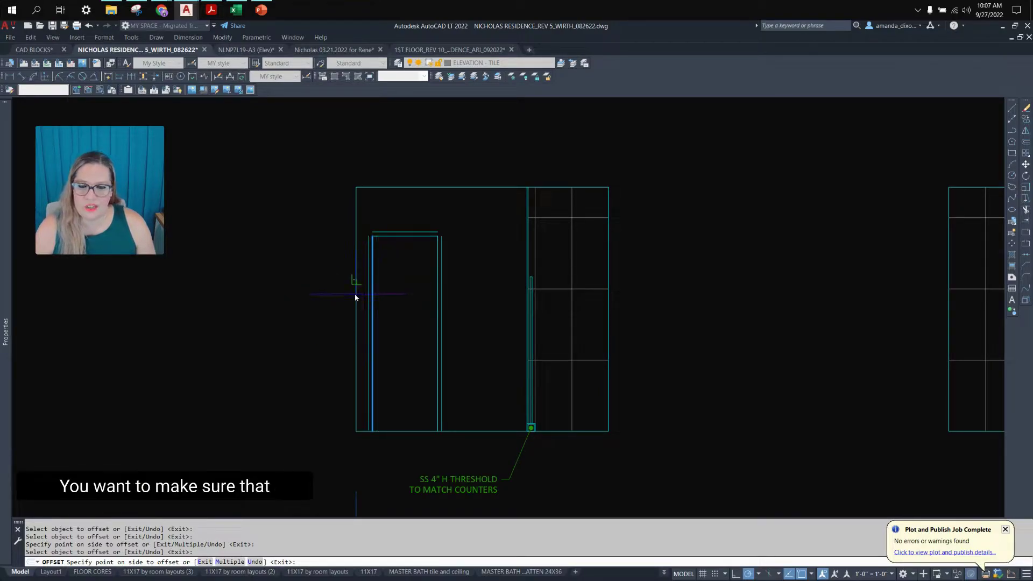
left_click(272, 293)
key("Return")
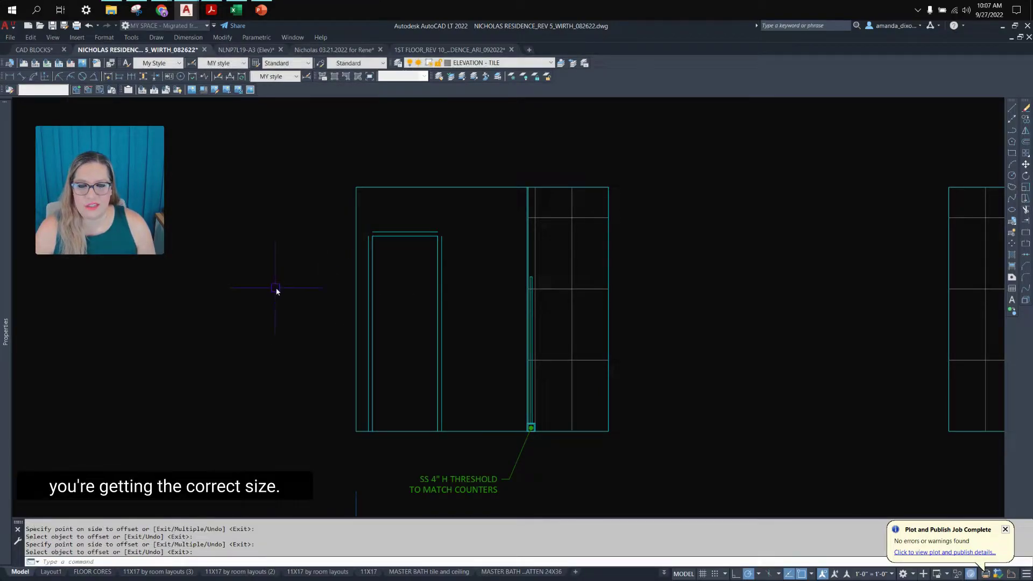
scroll(425, 222, "up", 4)
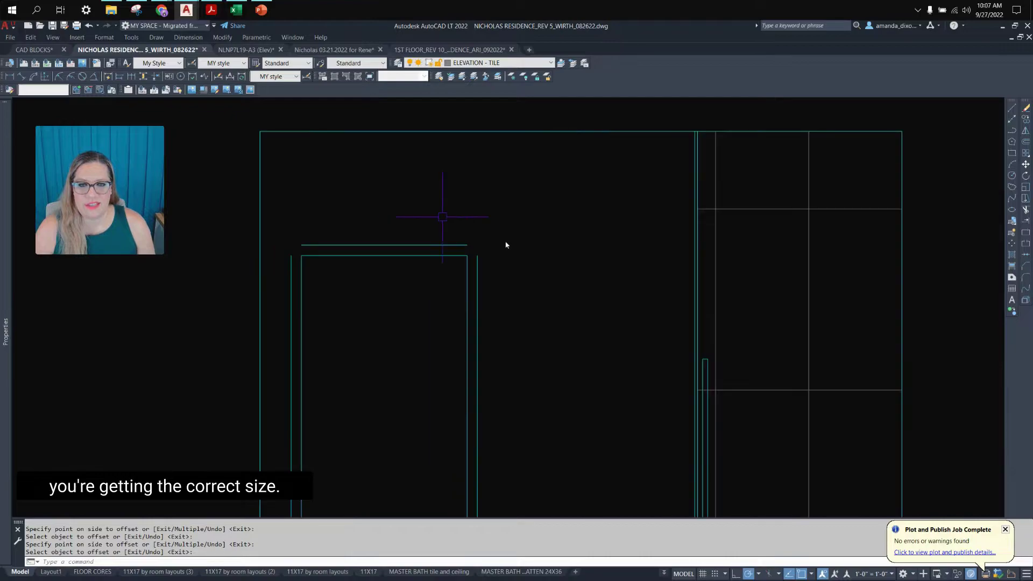
left_click(1025, 280)
key("Escape")
scroll(520, 291, "down", 2)
middle_click_drag(513, 332, 496, 293)
scroll(495, 293, "down", 2)
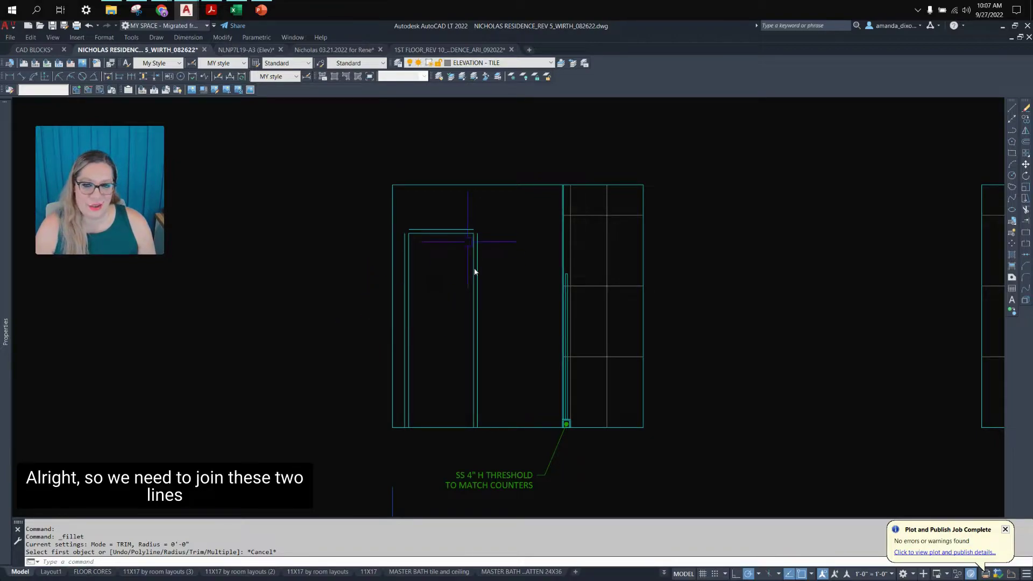
Fillet the outer casing lines with a zero radius at both upper corners of the door.
scroll(470, 226, "up", 3)
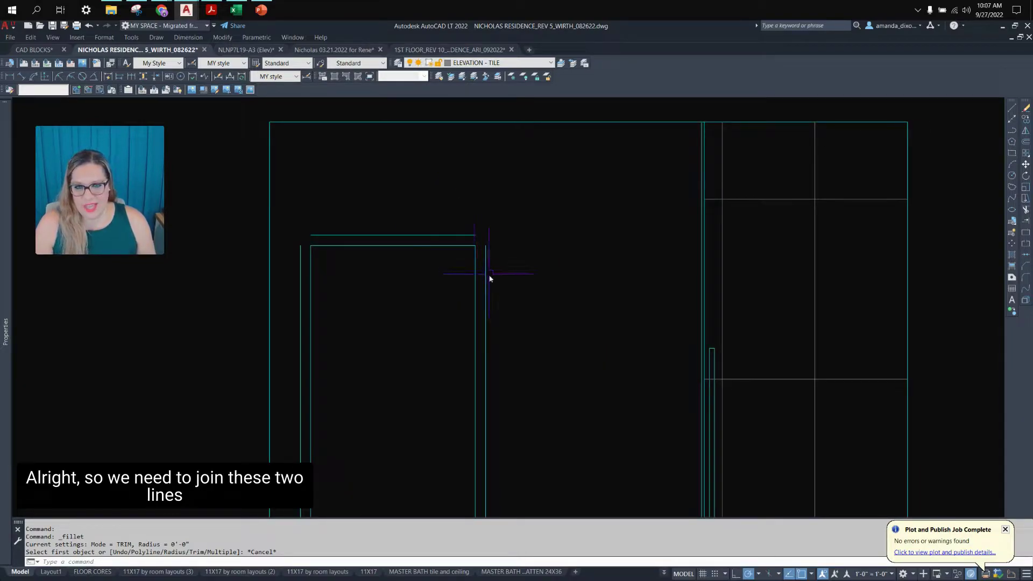
scroll(427, 253, "down", 2)
middle_click_drag(495, 332, 451, 277)
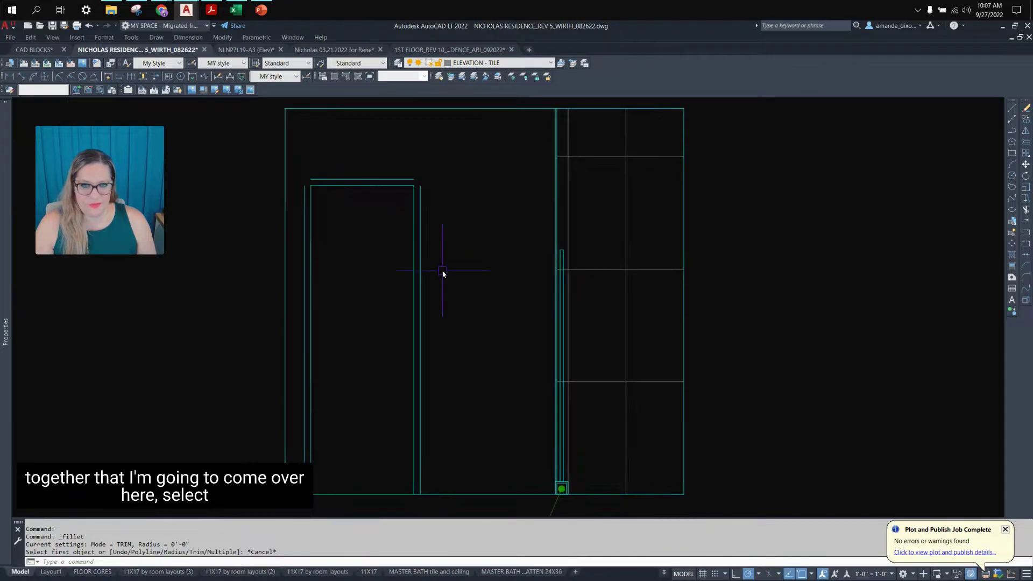
left_click(1026, 280)
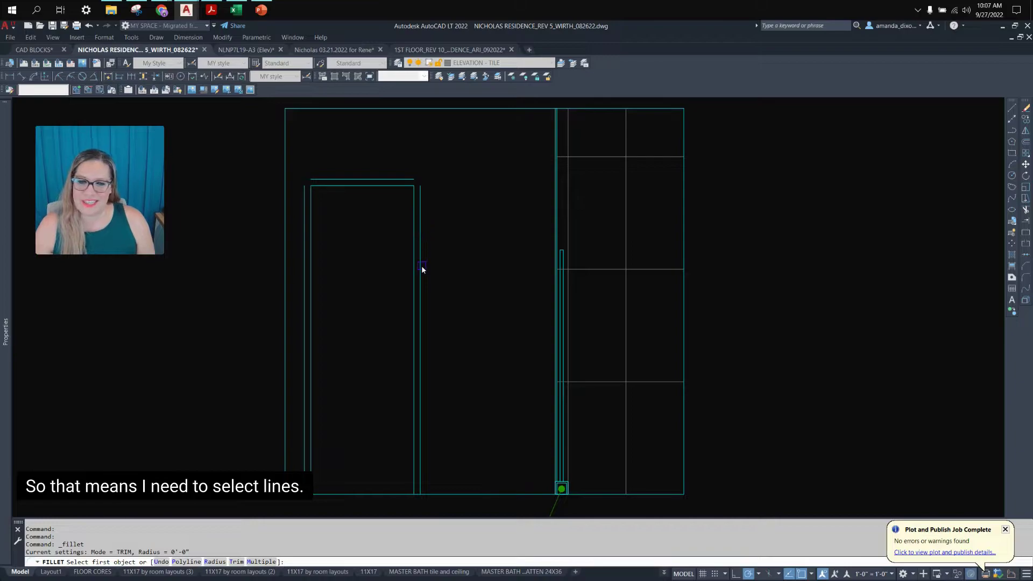
left_click(421, 204)
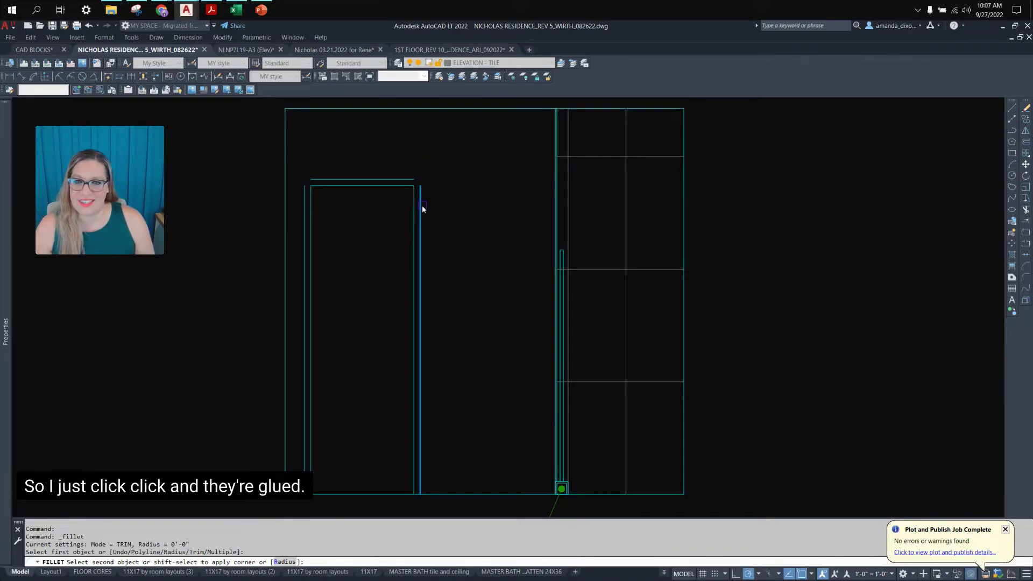
left_click(394, 182)
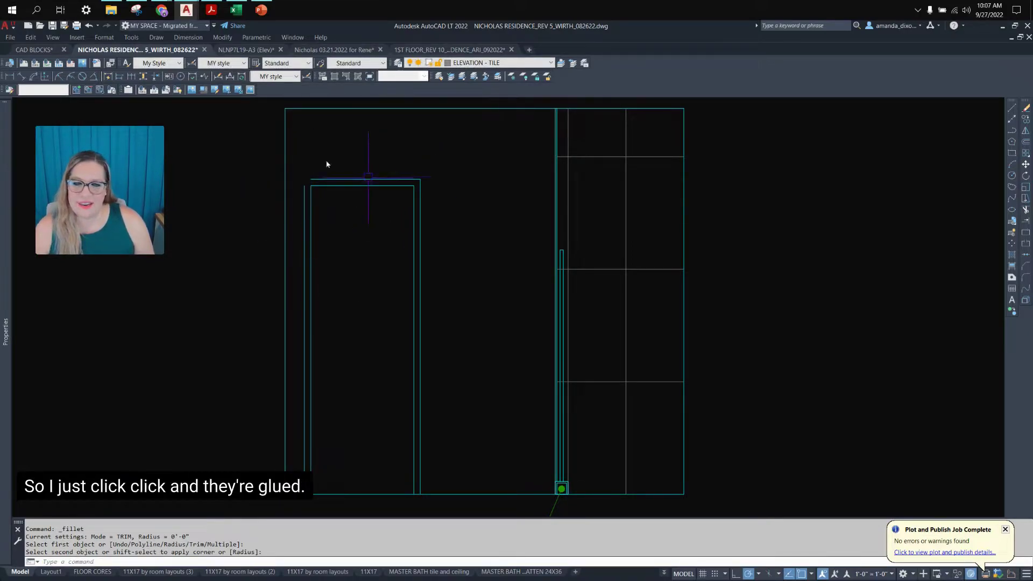
key("Return")
left_click(314, 179)
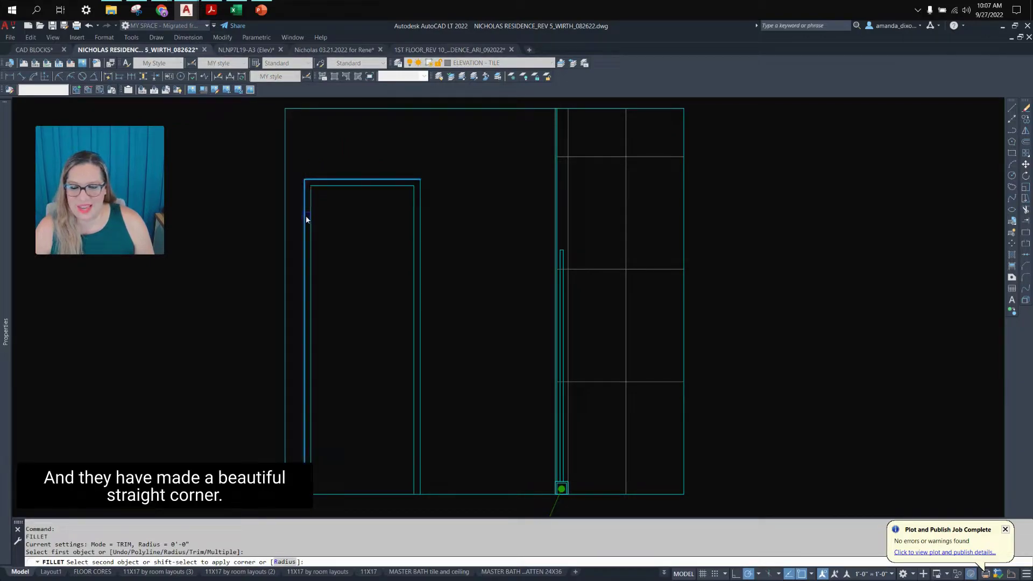
left_click(306, 215)
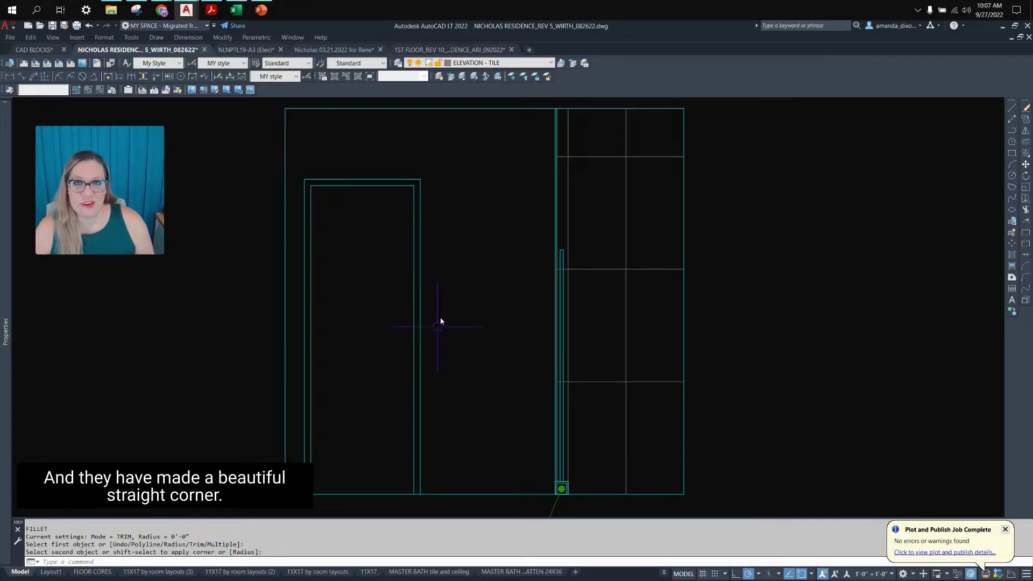
left_click(505, 262)
key("Escape")
type("l")
key("Return")
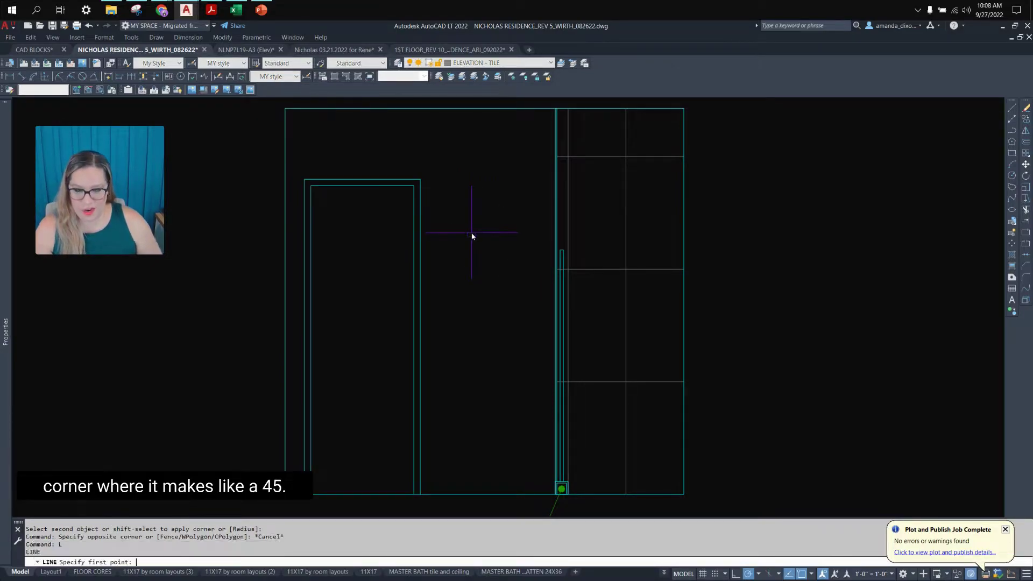
left_click(489, 252)
key("Escape")
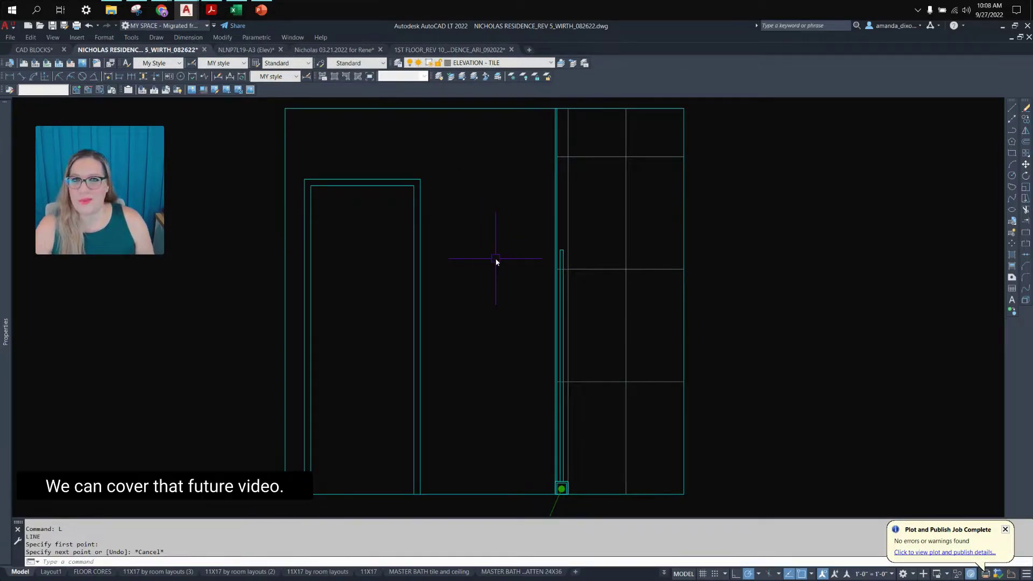
scroll(496, 261, "down", 6)
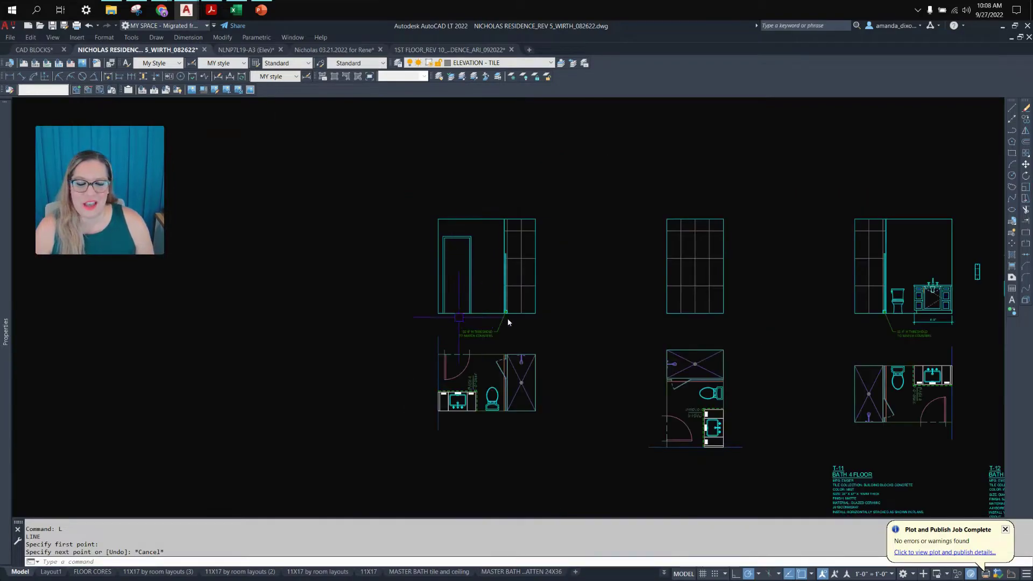
scroll(496, 274, "up", 2)
scroll(494, 268, "down", 3)
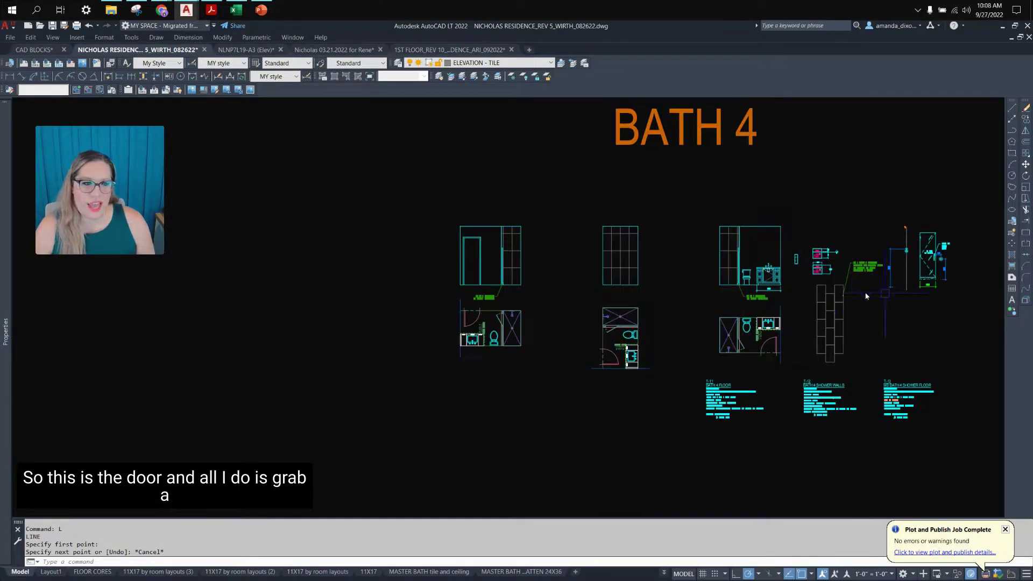
scroll(455, 275, "up", 4)
left_click(500, 264)
type("c")
key("Return")
left_click(500, 266)
scroll(517, 302, "down", 5)
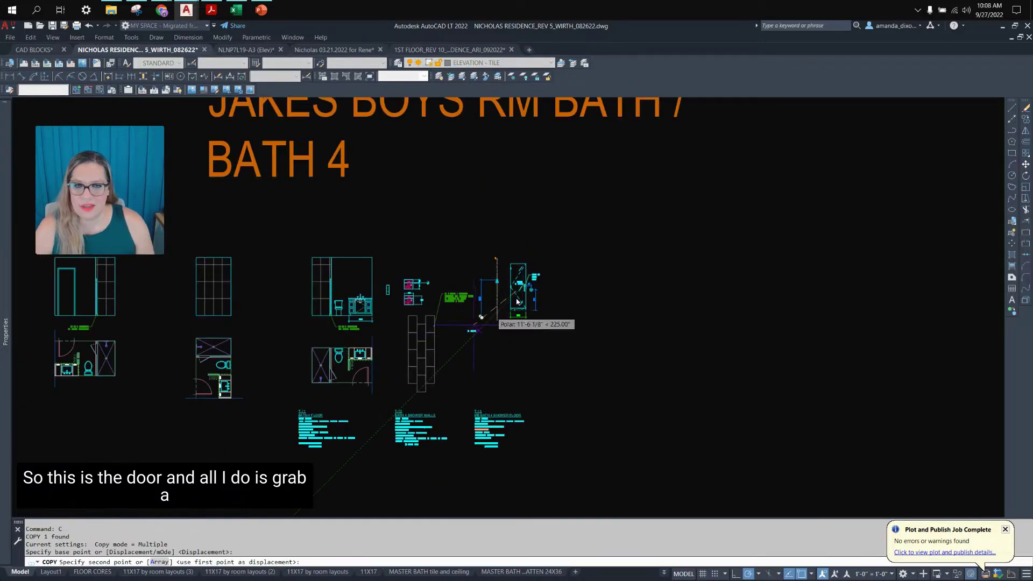
scroll(527, 278, "up", 5)
key("Escape")
Copy the "TO BATH" and "TO SHOWER" notes from the shower door elevation into the middle of the new door outline.
scroll(446, 336, "up", 2)
left_click(452, 343)
left_click(412, 221)
type("c")
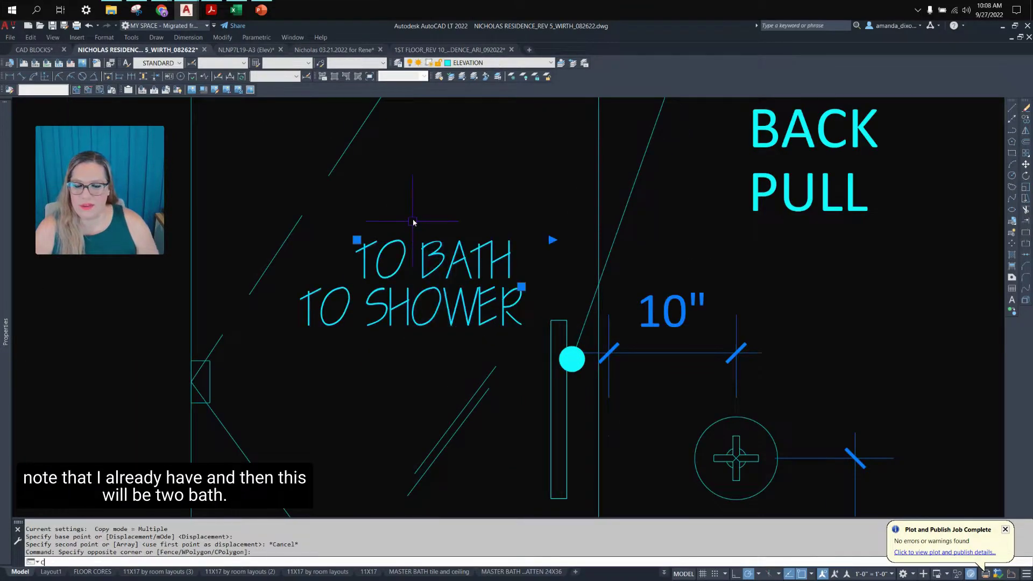
key("Return")
scroll(416, 243, "down", 5)
left_click(419, 251)
scroll(500, 322, "down", 5)
middle_click_drag(516, 334, 853, 296)
scroll(344, 264, "up", 2)
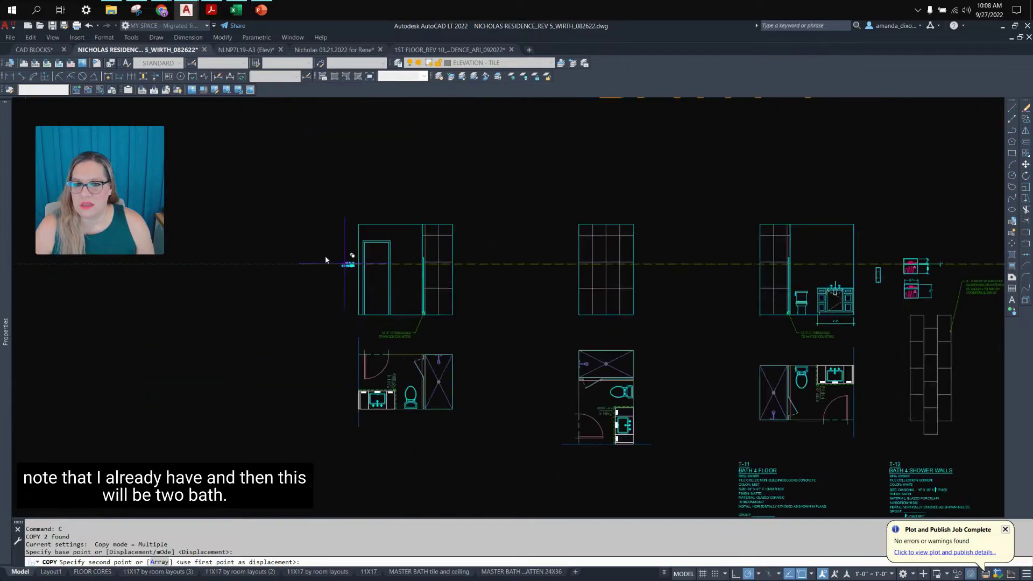
scroll(325, 260, "up", 6)
left_click(498, 241)
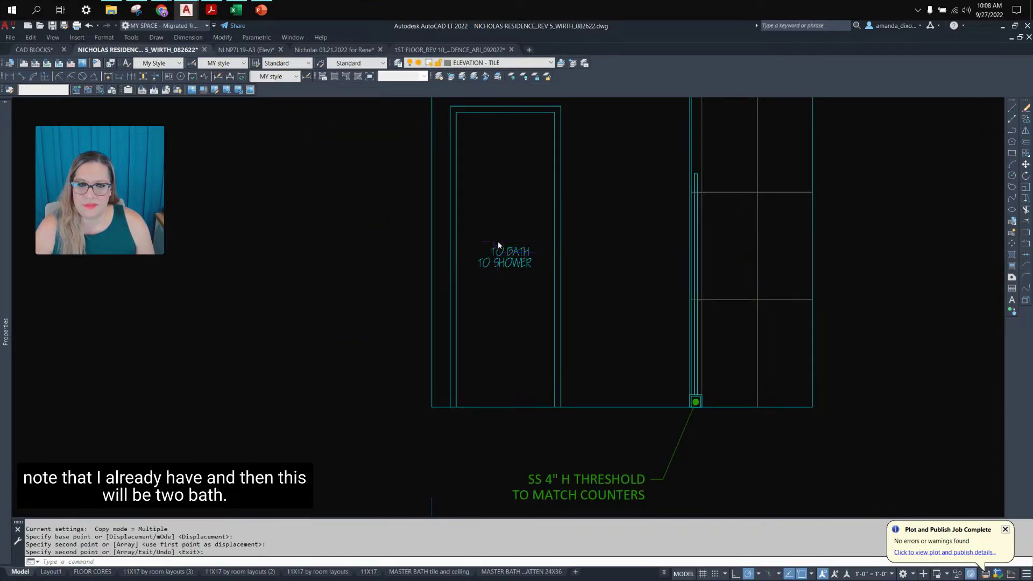
scroll(498, 241, "up", 3)
scroll(527, 320, "down", 6)
key("Return")
Change the copied "TO BATH" note inside the door outline to read "TO BEDROOM 4".
left_click(524, 318)
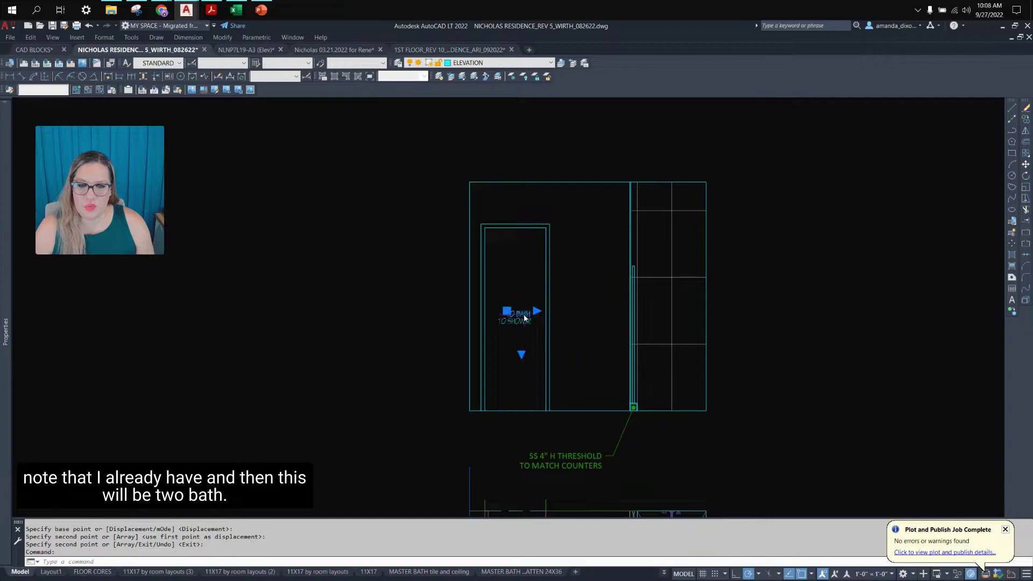
double_click(524, 318)
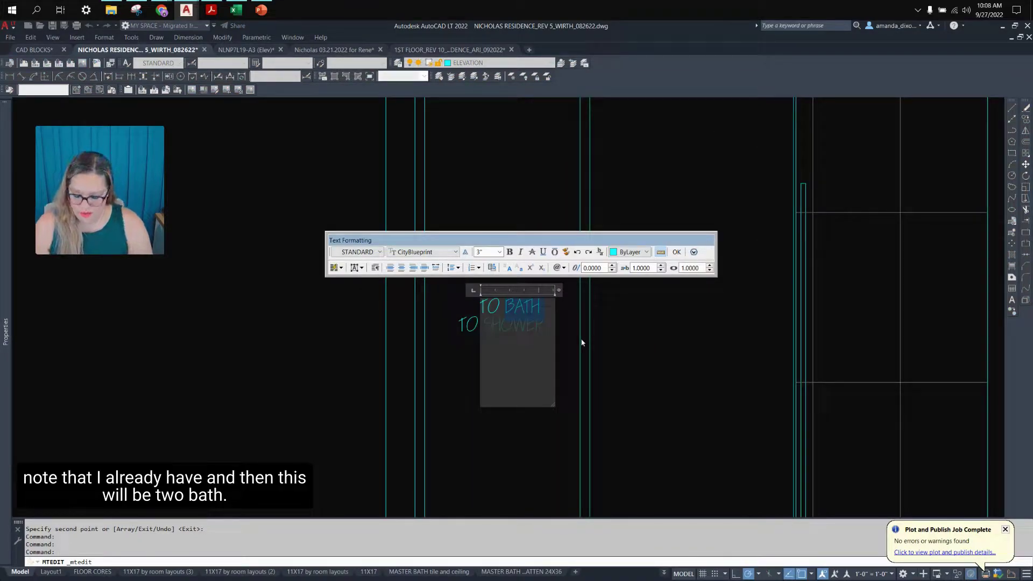
type("=")
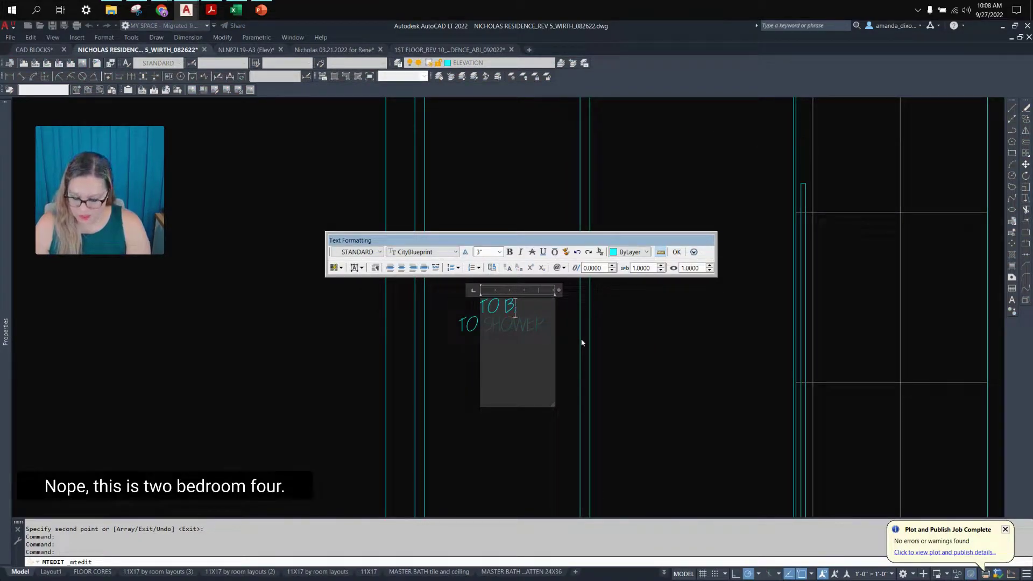
type("ROOM 4")
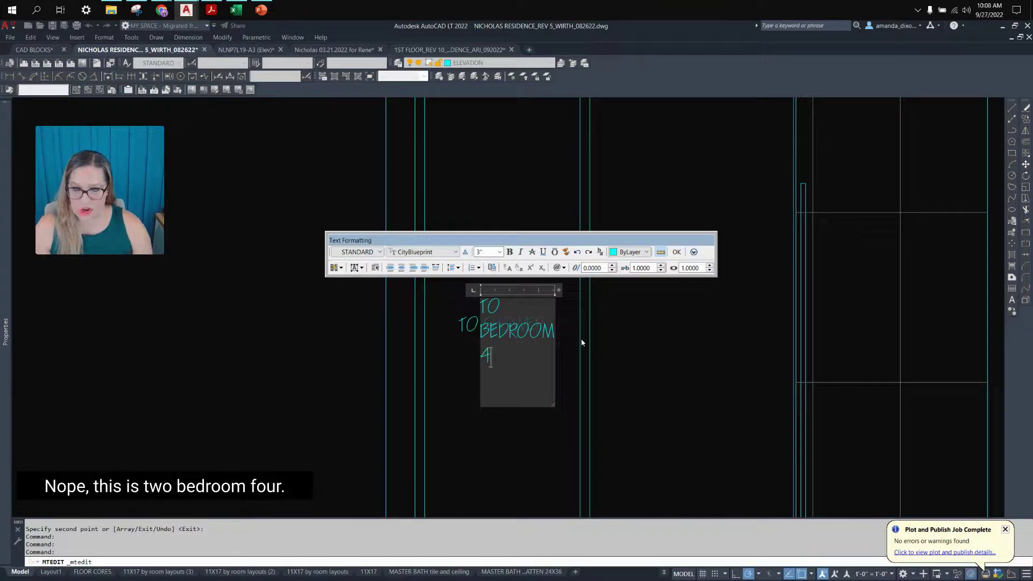
left_click_drag(555, 360, 576, 357)
Delete the overlapping "TO SHOWER" note and move the "TO BEDROOM 4" note up and toward the hinge side within the door outline.
left_click(473, 382)
left_click(467, 348)
key("Delete")
left_click(500, 307)
type("M")
key("Return")
left_click(513, 269)
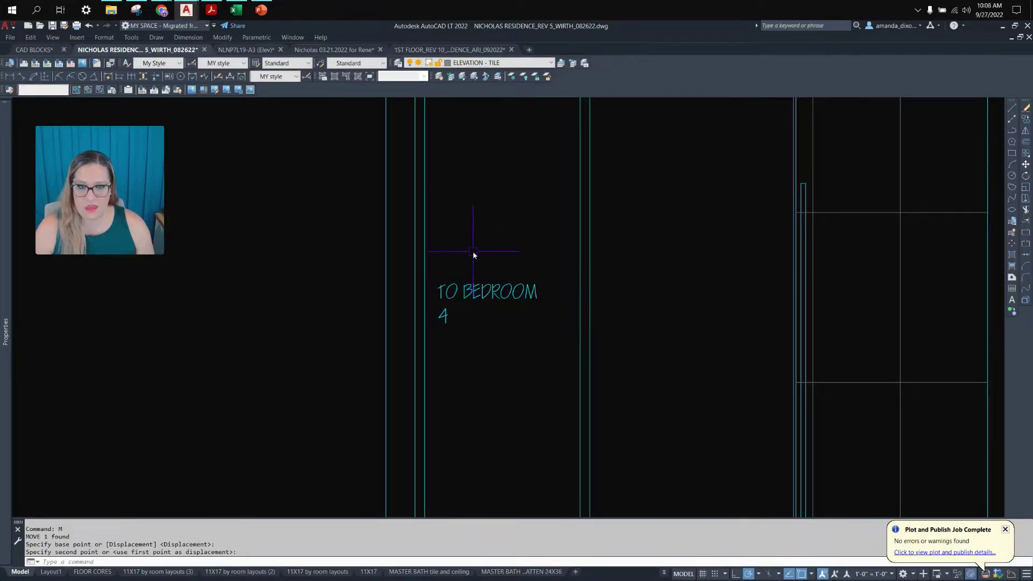
Draw the door swing lines from the lower right inner corner to the left jamb's midpoint and on to the upper right inner corner.
scroll(474, 255, "down", 3)
type("L")
key("Return")
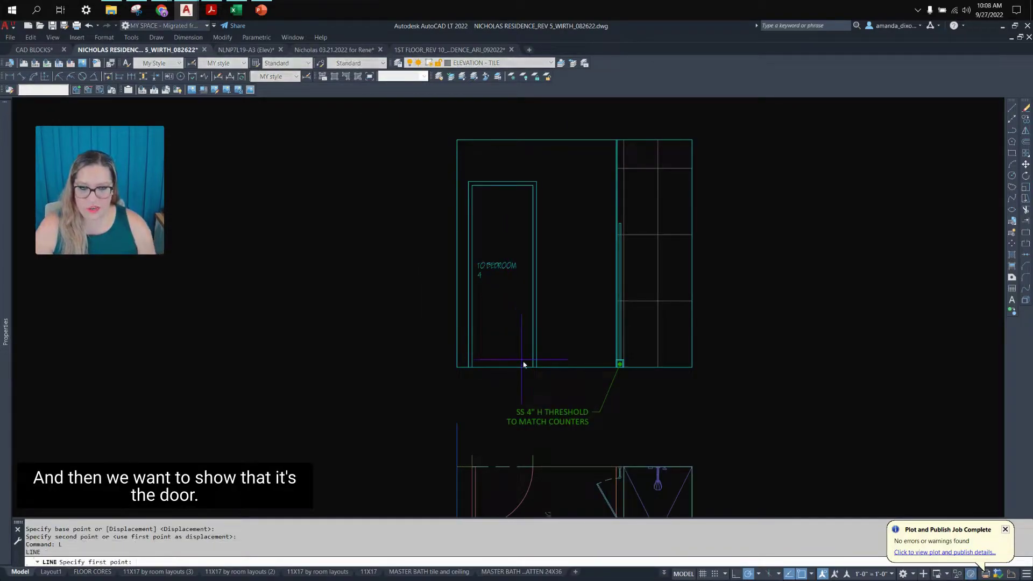
left_click(533, 367)
left_click(473, 276)
left_click(532, 185)
key("Return")
scroll(505, 258, "down", 4)
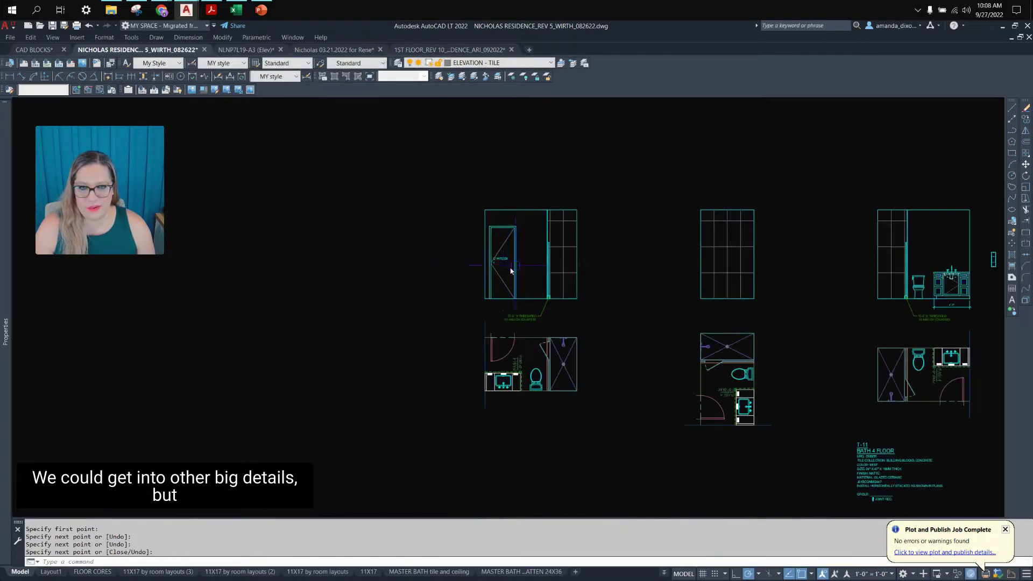
scroll(513, 271, "up", 2)
middle_click_drag(520, 269, 391, 325)
middle_click_drag(450, 354, 400, 358)
left_click(331, 360)
left_click(319, 346)
left_click(322, 306)
left_click(320, 281)
key("Escape")
Match the properties (MATCHPROP) of the shower door's dashed swing line onto both swing lines of the bedroom door.
scroll(402, 328, "down", 5)
scroll(337, 327, "up", 5)
middle_click_drag(590, 330, 200, 351)
middle_click_drag(890, 362, 432, 347)
scroll(706, 337, "up", 2)
left_click(539, 310)
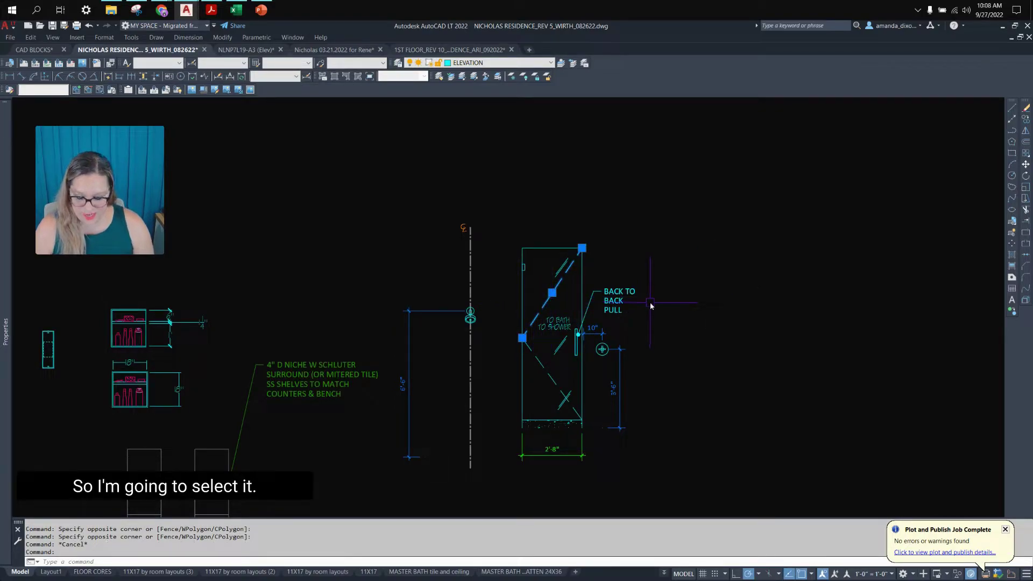
type("matc")
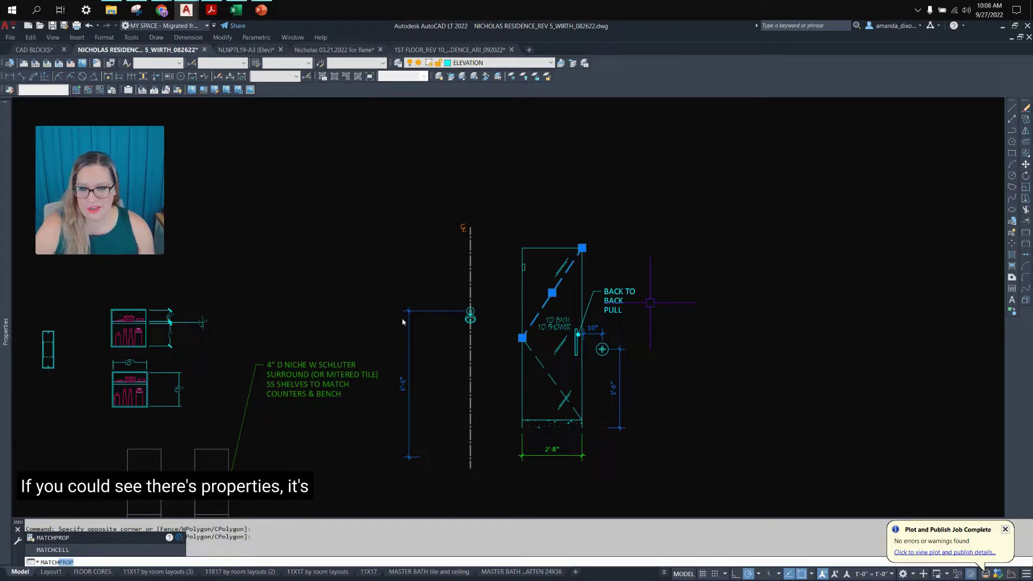
mouse_move(3, 536)
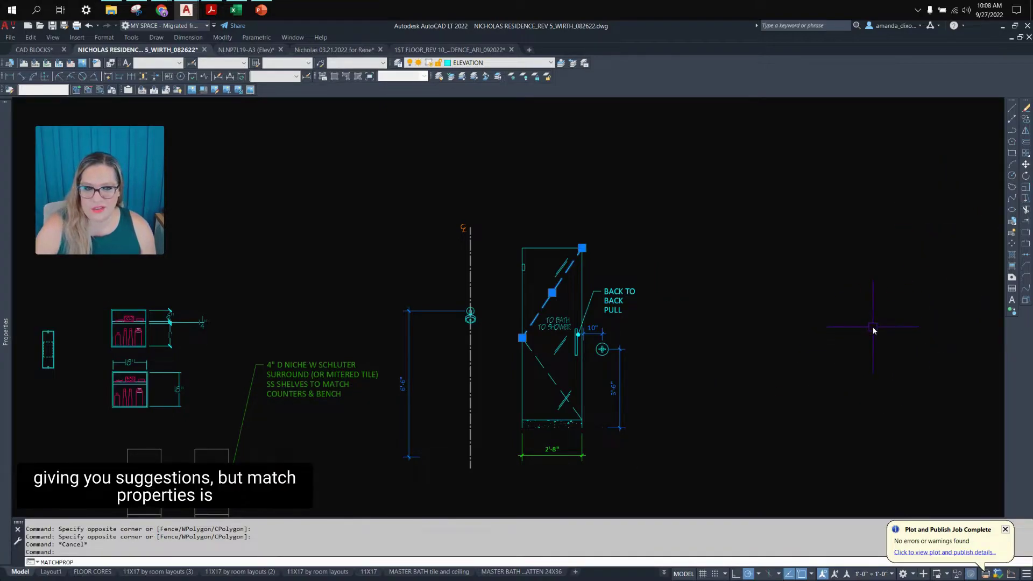
key("Return")
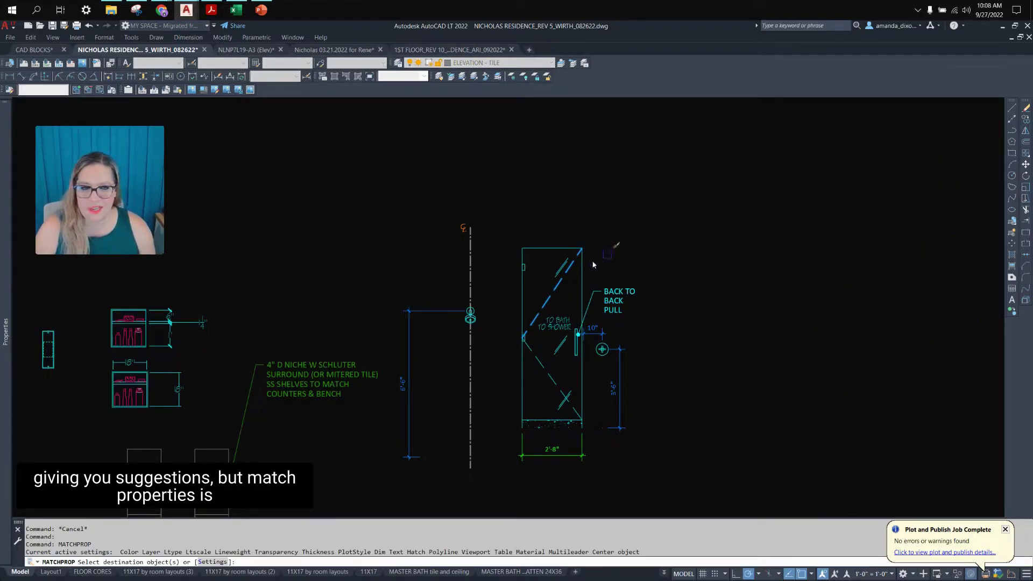
scroll(544, 296, "down", 6)
middle_click_drag(354, 306, 784, 270)
scroll(528, 270, "up", 4)
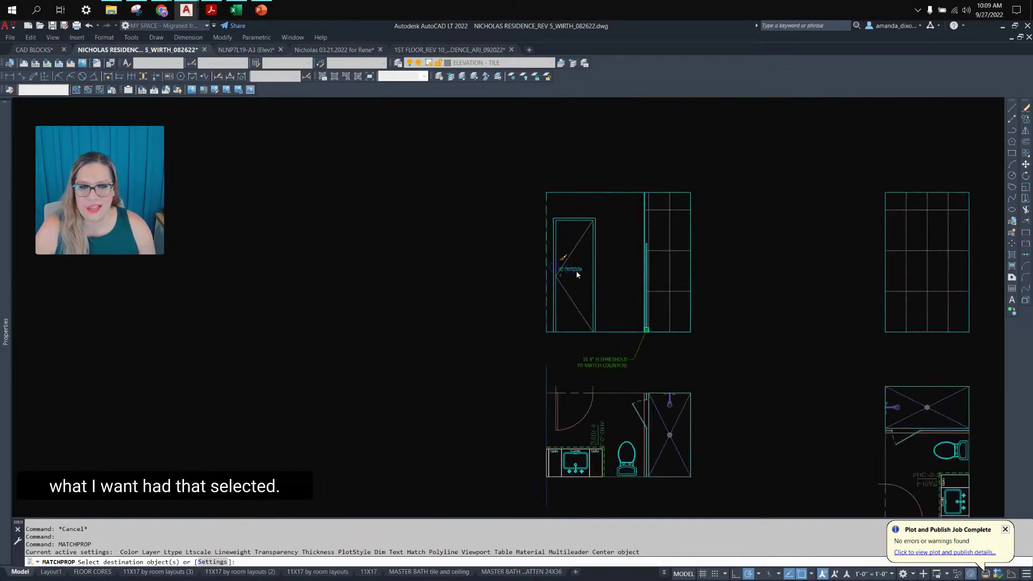
left_click(572, 257)
left_click(578, 307)
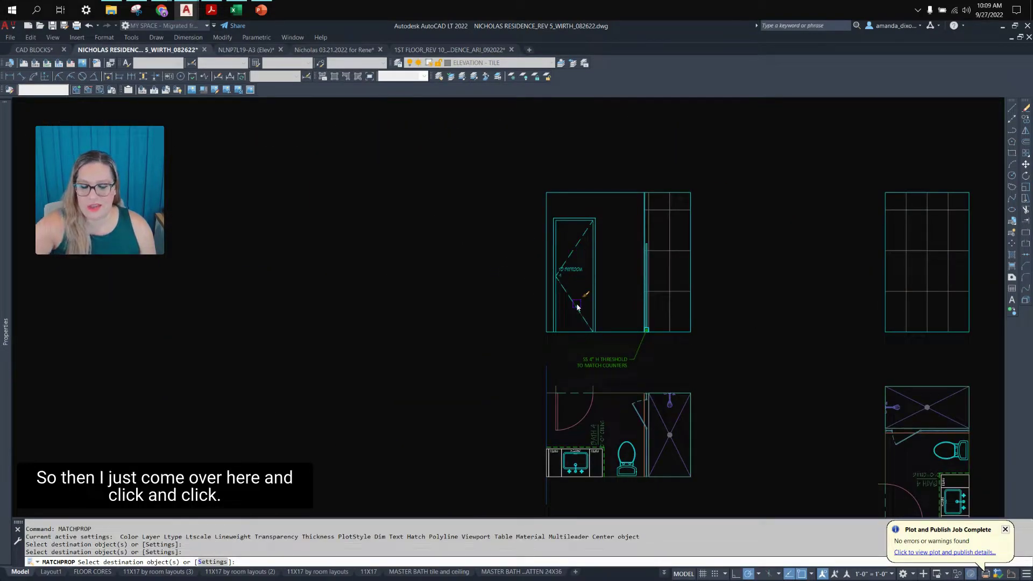
key("Return")
scroll(578, 300, "down", 3)
middle_click_drag(646, 316, 476, 333)
scroll(478, 331, "up", 3)
middle_click_drag(386, 302, 430, 369)
scroll(430, 369, "up", 3)
left_click(453, 457)
left_click(446, 477)
type("c")
key("Return")
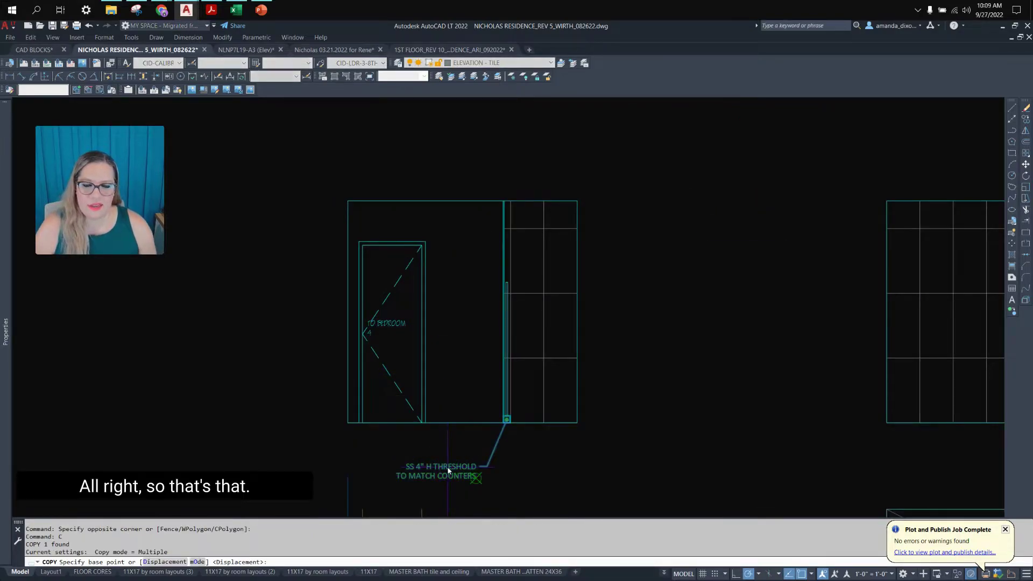
key("Escape")
Draw a vertical guide line from the shower head in the floor plan up past the top of the shower wall elevation.
scroll(466, 437, "down", 2)
middle_click_drag(635, 449, 526, 293)
middle_click_drag(445, 311, 446, 341)
type("l")
key("Return")
scroll(445, 341, "up", 4)
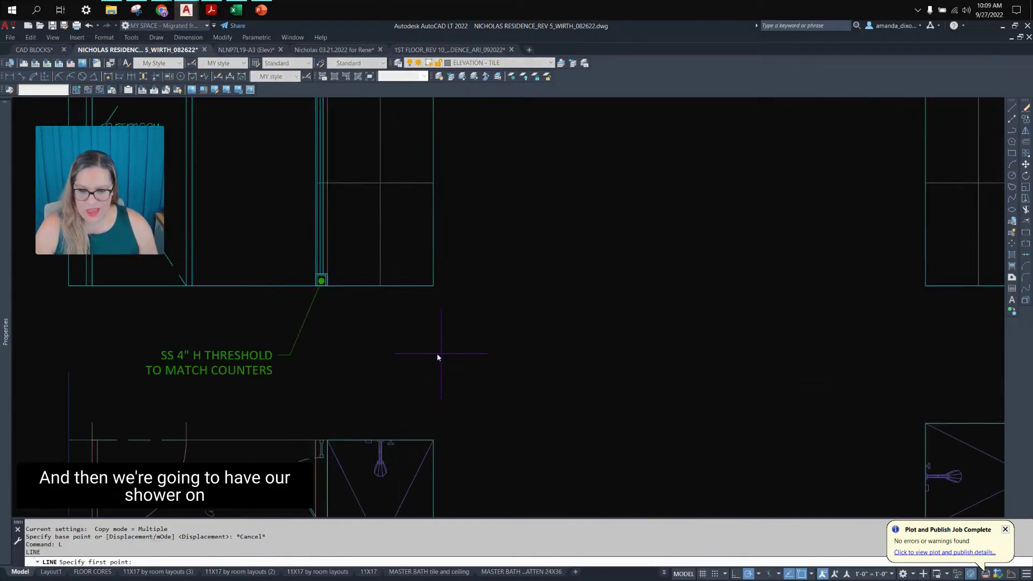
scroll(383, 425, "up", 4)
left_click(377, 462)
scroll(377, 461, "down", 5)
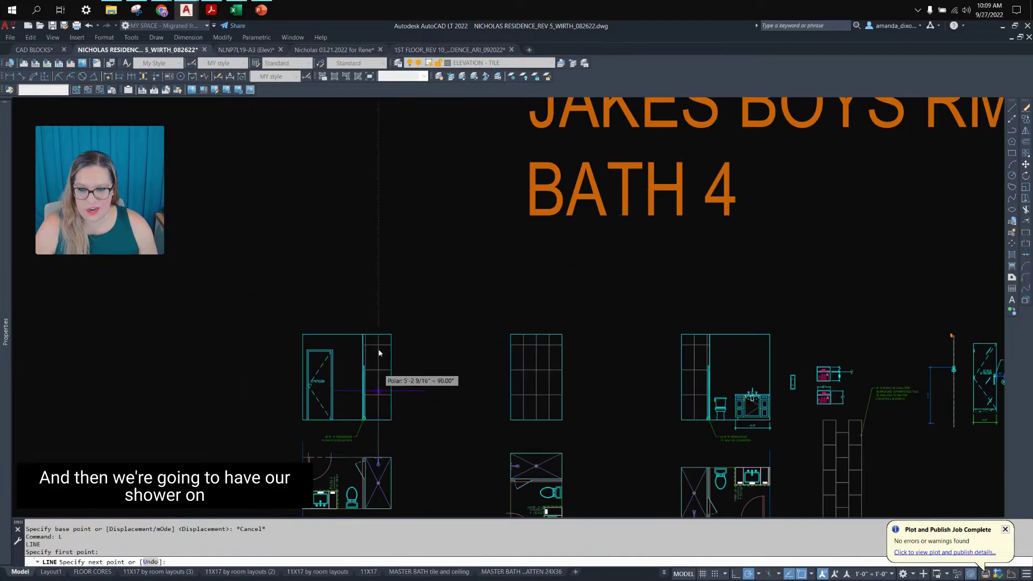
left_click(380, 311)
key("Return")
scroll(387, 399, "up", 5)
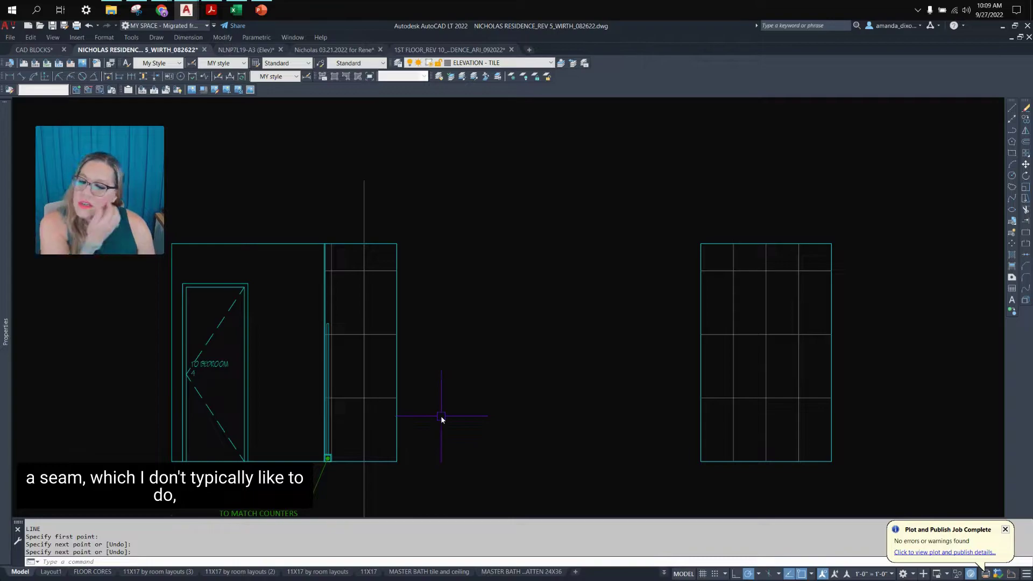
Examine the shower head, niche and shower door reference blocks beside the elevations.
scroll(645, 404, "down", 5)
scroll(695, 366, "up", 4)
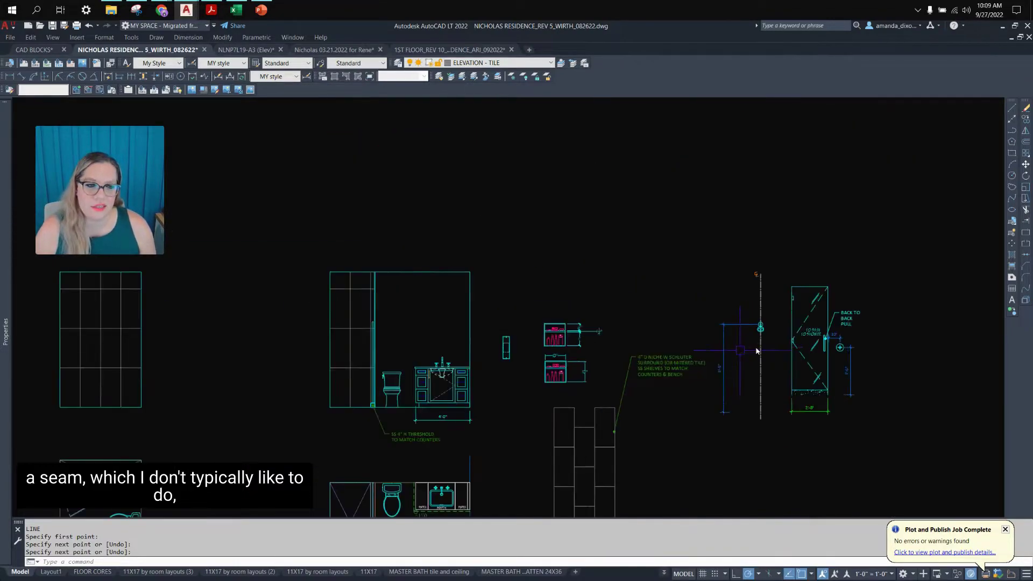
mouse_move(695, 366)
middle_mouse_down()
mouse_move(614, 366)
mouse_move(695, 365)
mouse_move(818, 340)
middle_mouse_up()
middle_click_drag(853, 299, 721, 301)
scroll(722, 298, "up", 2)
middle_click_drag(783, 354, 519, 279)
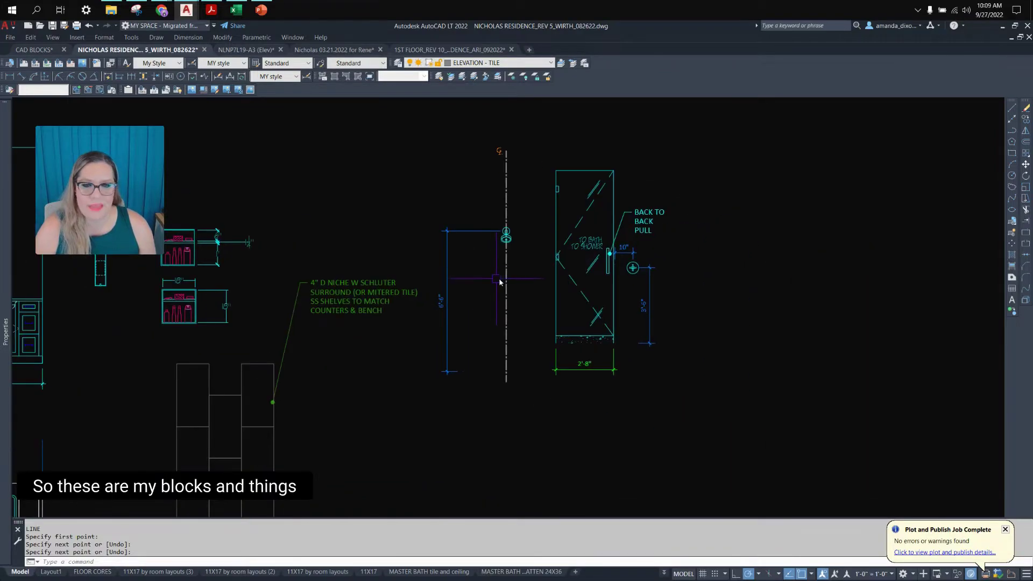
middle_click_drag(348, 260, 512, 305)
middle_click_drag(469, 412, 486, 289)
scroll(443, 478, "down", 2)
Delete the staggered tile layout below the niche details.
left_click(438, 374)
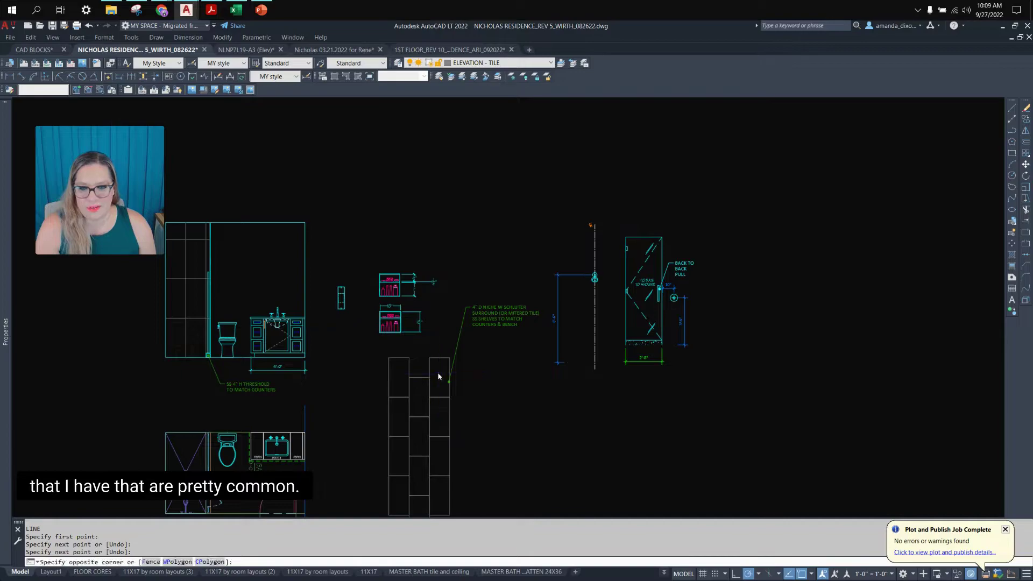
scroll(438, 377, "down", 4)
left_click(406, 448)
key("Delete")
Copy the shower head with its centerline and 6'-6" height dimension to where the guide line meets the floor line of the door-side elevation.
scroll(481, 336, "up", 4)
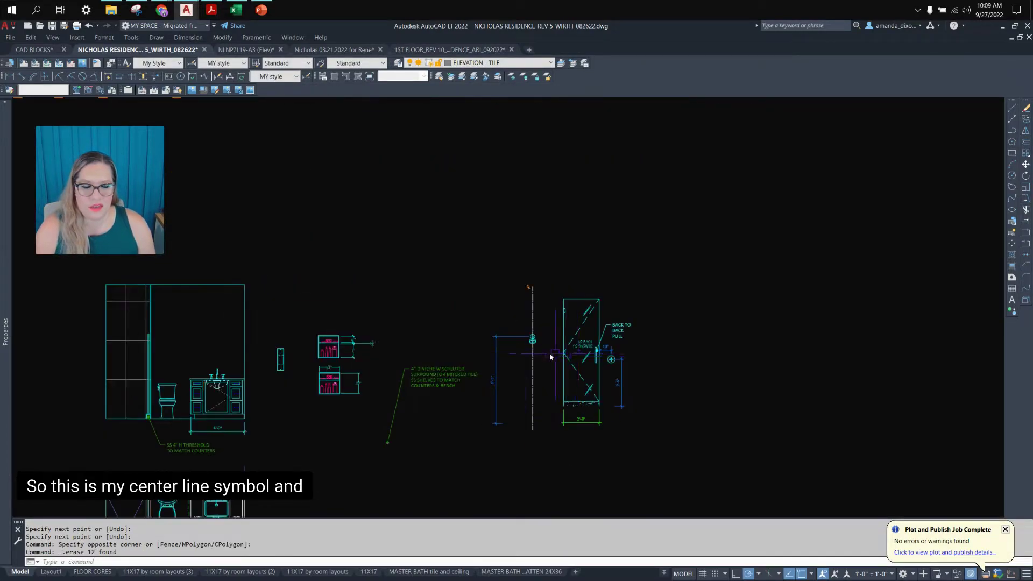
scroll(546, 322, "up", 1)
scroll(542, 269, "up", 3)
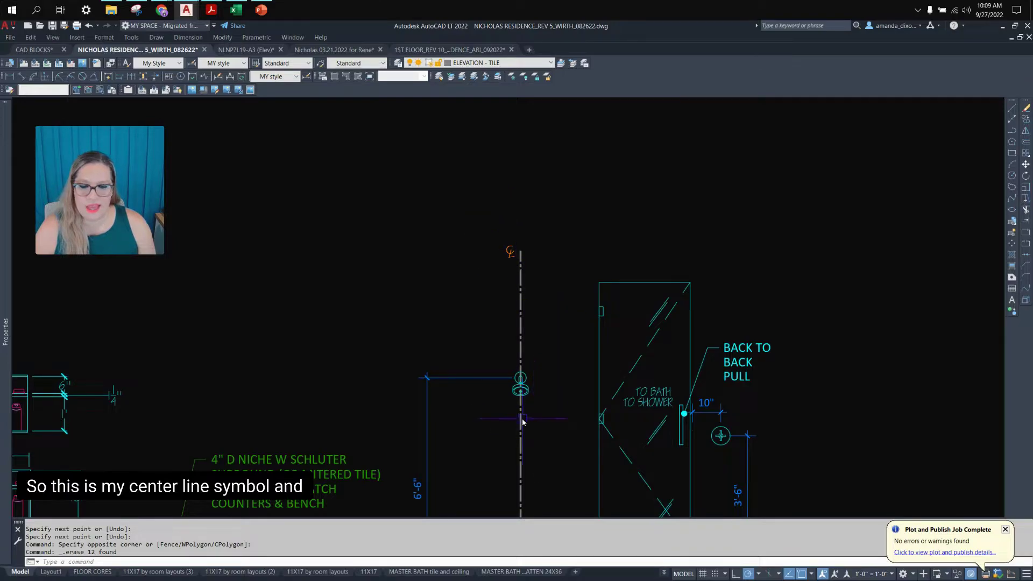
middle_click_drag(521, 421, 510, 311)
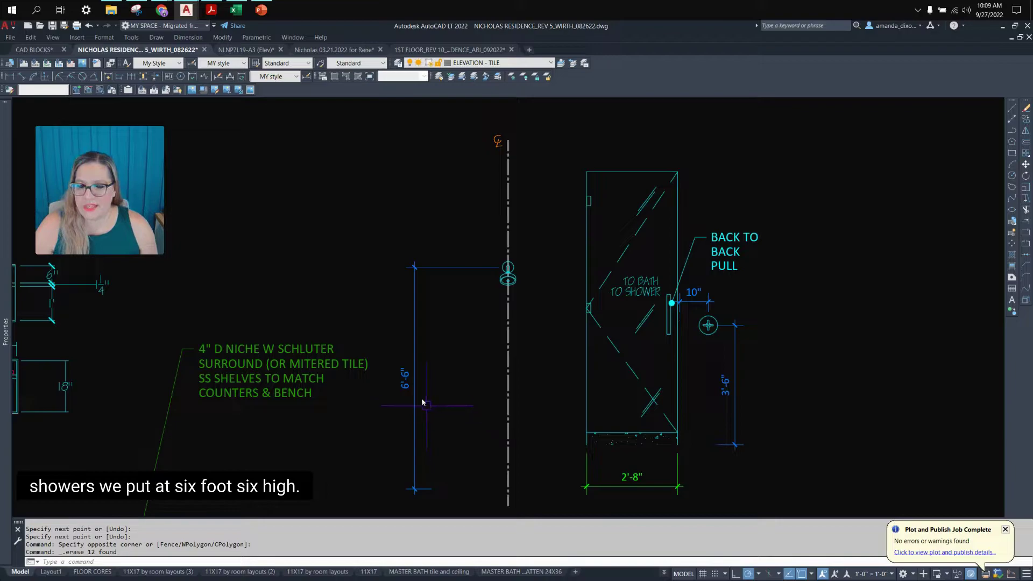
scroll(515, 260, "up", 4)
scroll(515, 263, "down", 6)
left_click(514, 194)
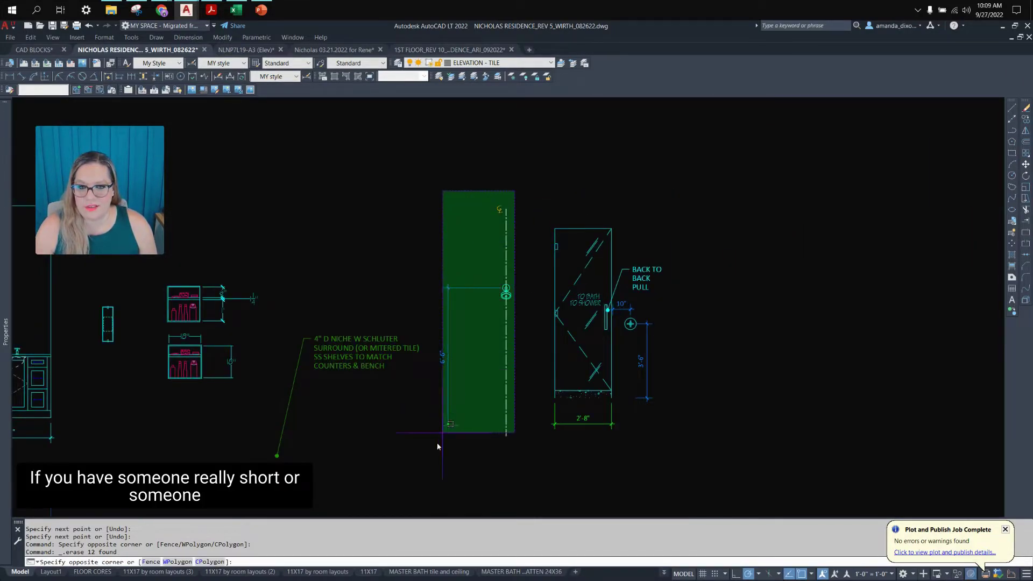
left_click(437, 445)
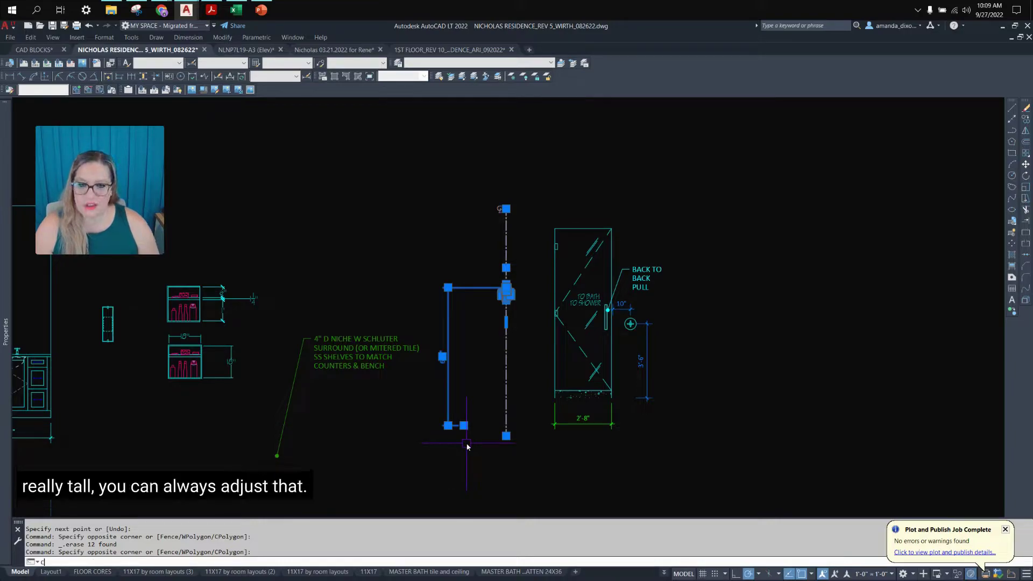
type("c")
key("Return")
scroll(463, 444, "up", 2)
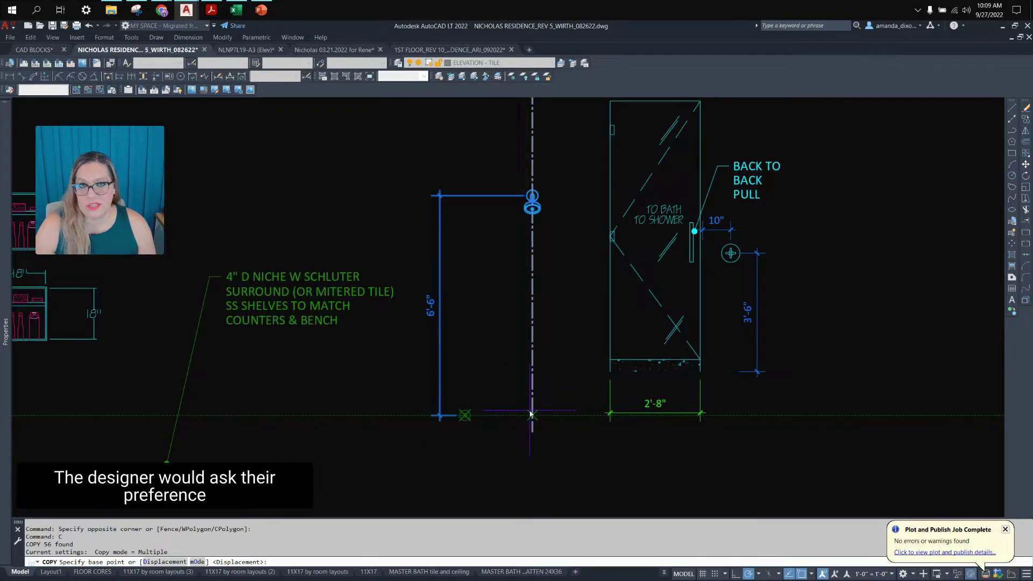
left_click(532, 415)
scroll(531, 415, "down", 5)
middle_click_drag(209, 418, 515, 372)
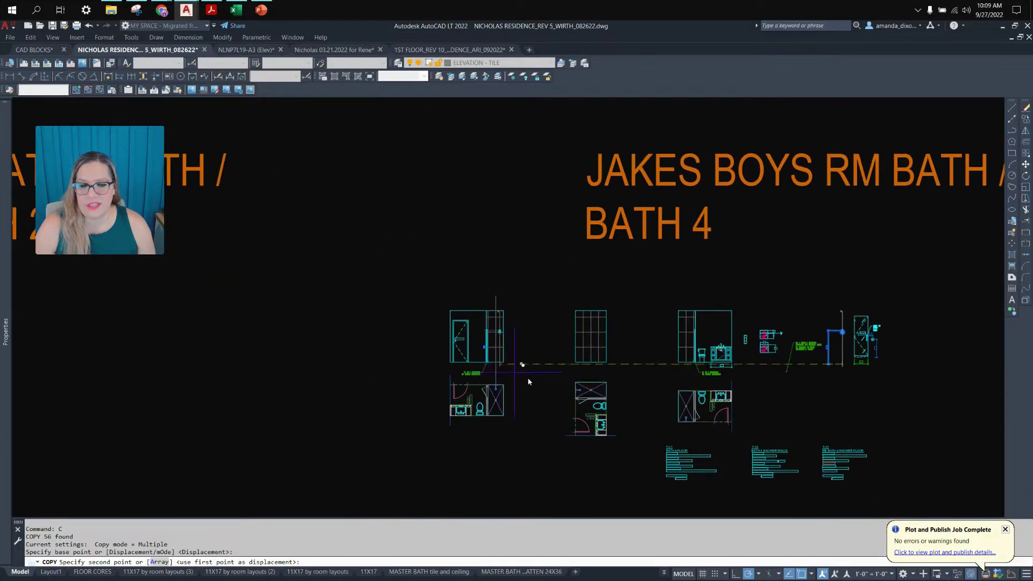
scroll(529, 361, "up", 2)
scroll(538, 367, "up", 4)
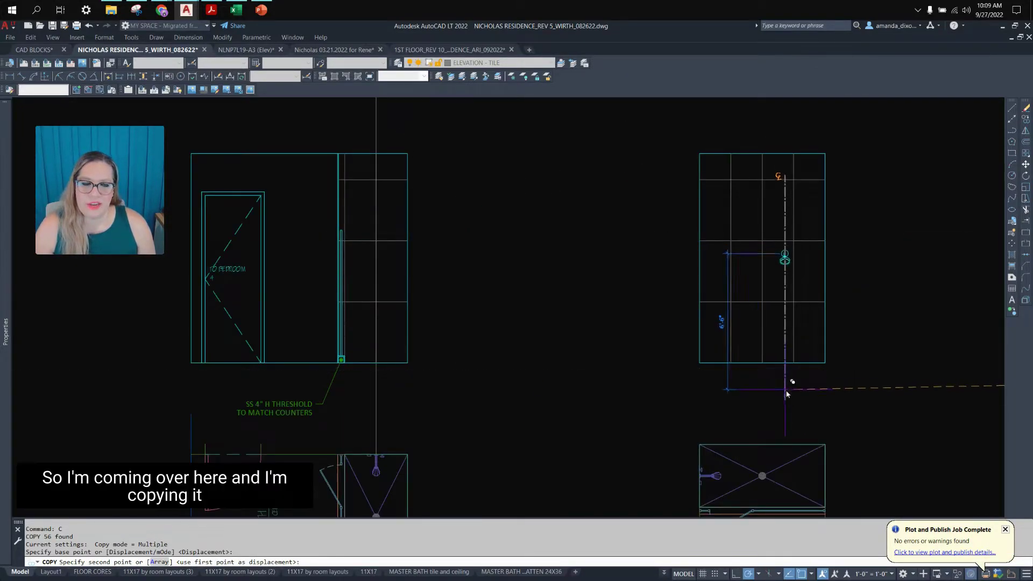
scroll(333, 366, "up", 2)
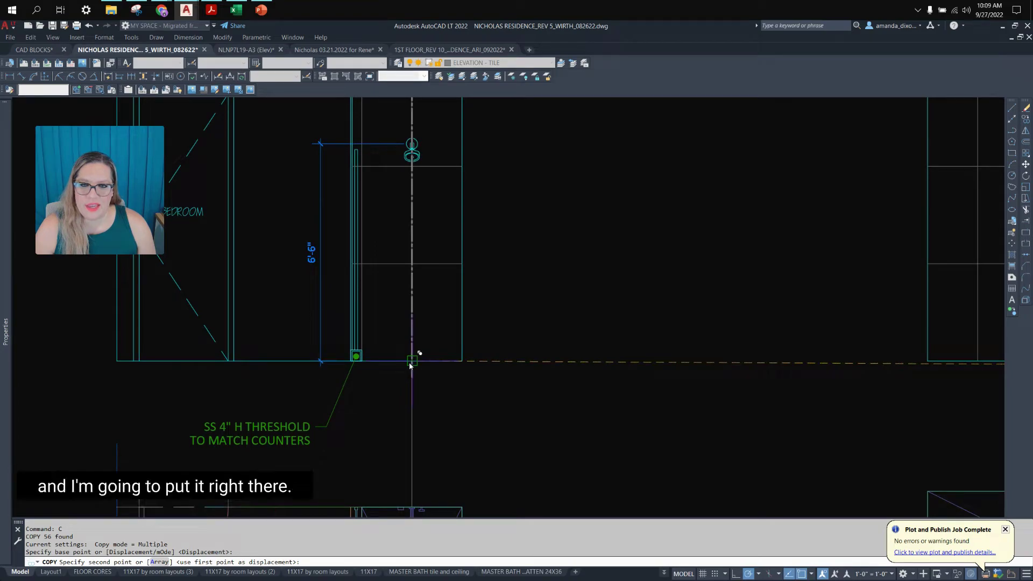
left_click(409, 365)
Move the copied 6'-6" dimension line to just outside the right edge of the shower wall.
scroll(409, 365, "down", 2)
middle_click_drag(392, 281, 365, 392)
left_click(334, 334)
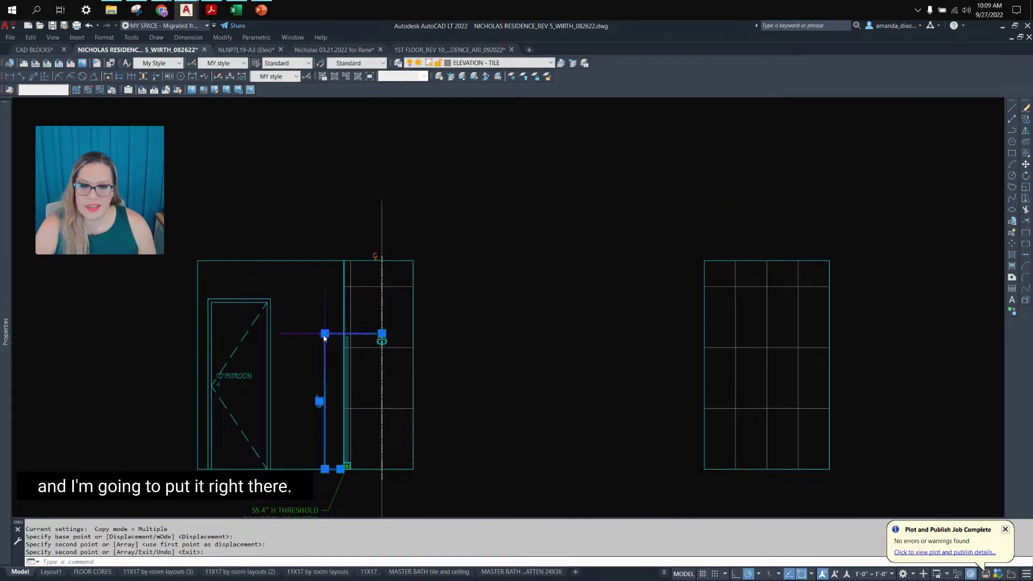
left_click(325, 334)
left_click(437, 334)
key("Escape")
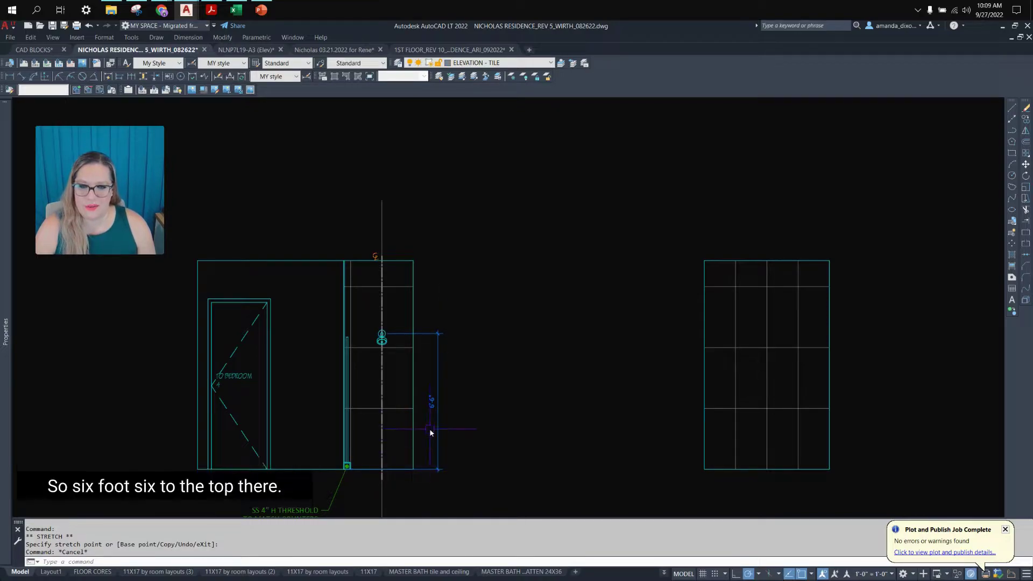
Stretch the lower extension line origin of the shower head's height dimension to the shower wall's lower right corner.
scroll(489, 372, "up", 2)
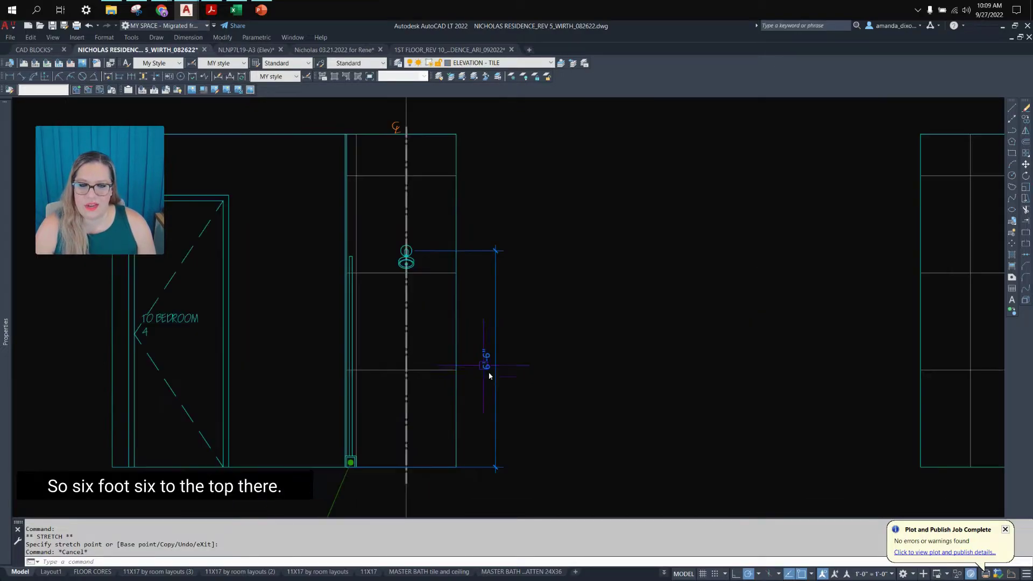
left_click(475, 467)
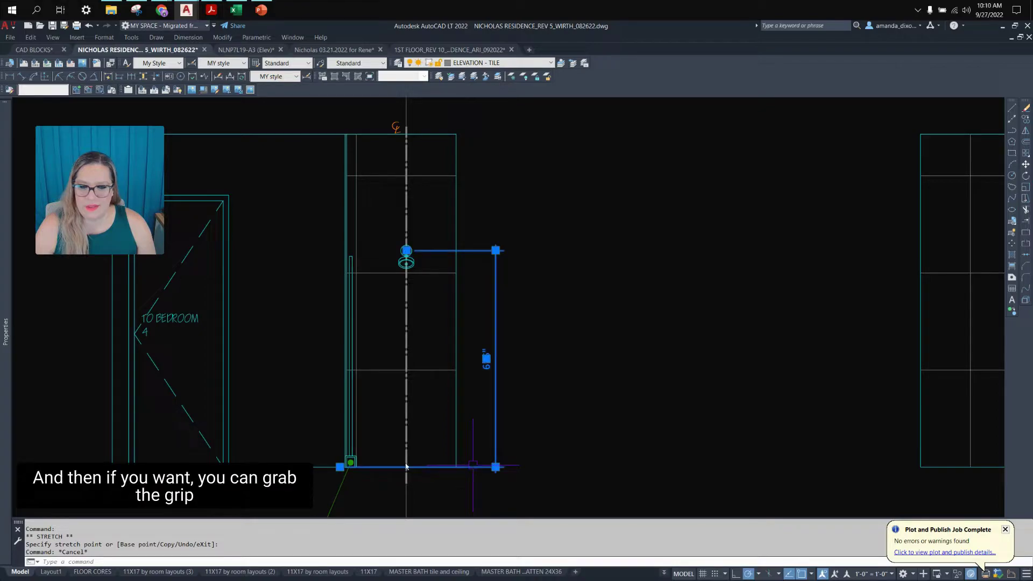
left_click(340, 467)
left_click(456, 466)
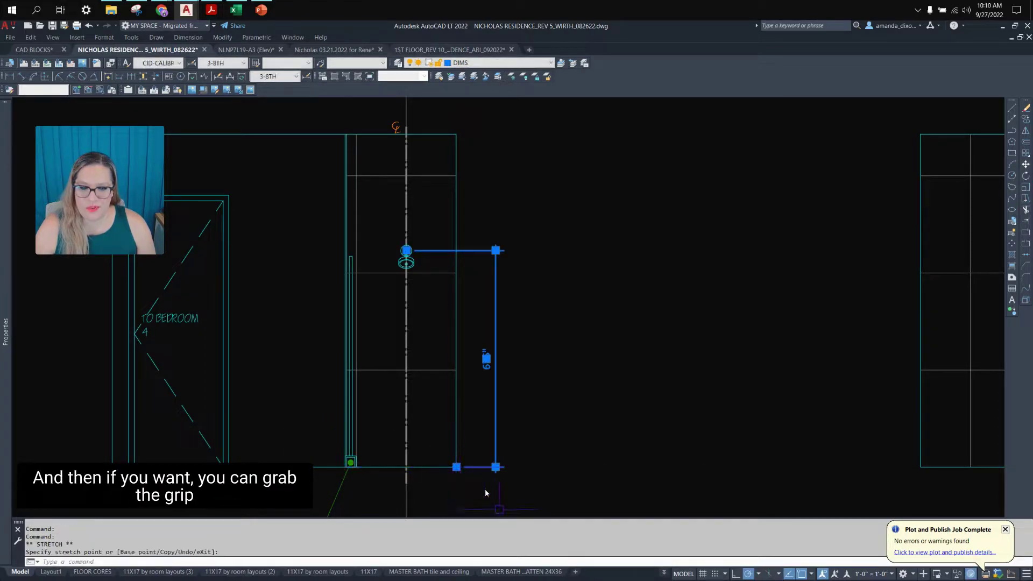
key("Escape")
scroll(486, 488, "up", 3)
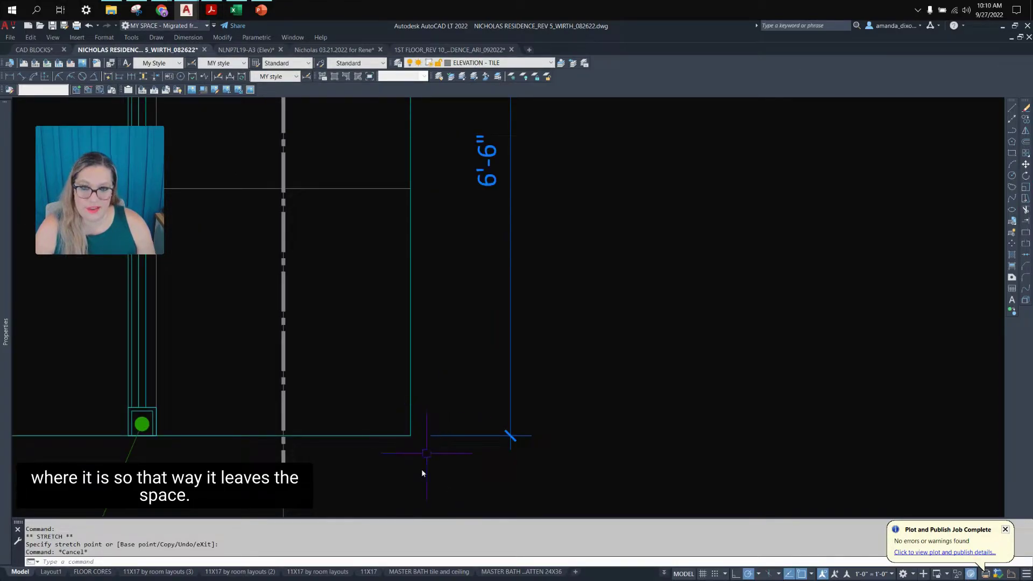
Copy the shower valve with its 10" and 3'-6" dimensions to where the shower centerline meets the floor line of the door-side elevation.
scroll(424, 433, "down", 6)
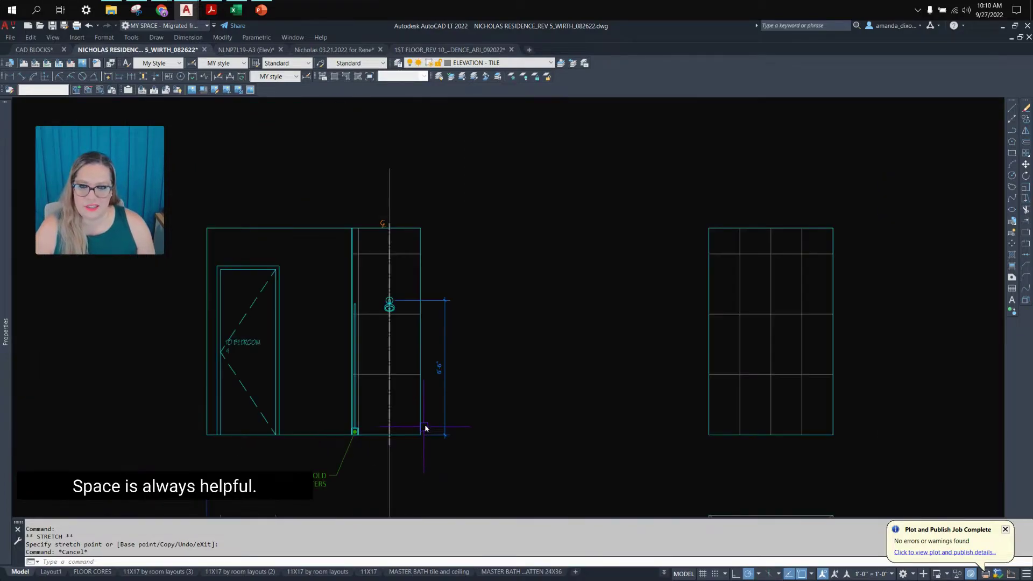
middle_click_drag(424, 417, 452, 412)
scroll(492, 332, "up", 2)
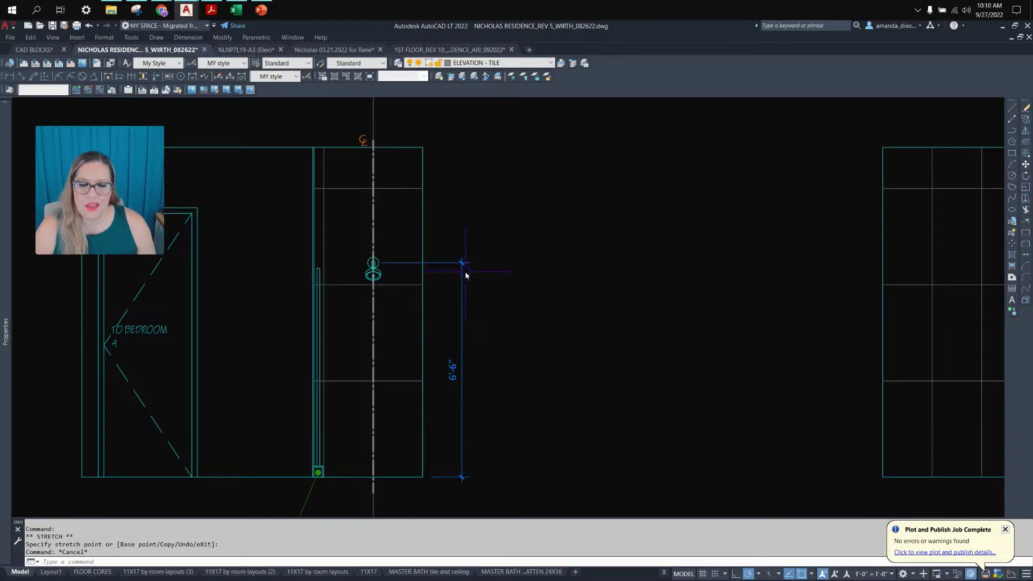
scroll(390, 296, "down", 2)
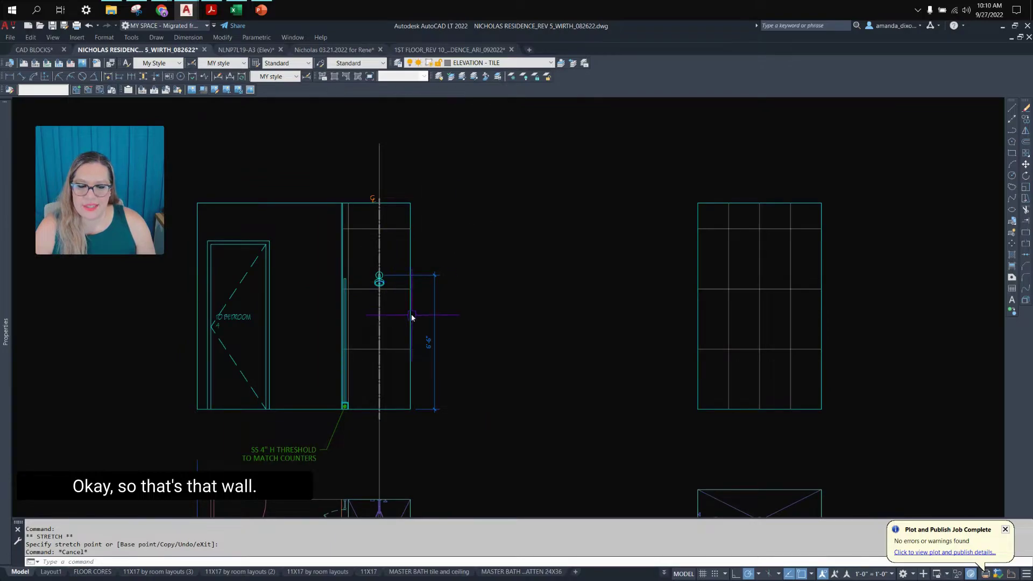
scroll(412, 317, "down", 4)
scroll(388, 383, "up", 7)
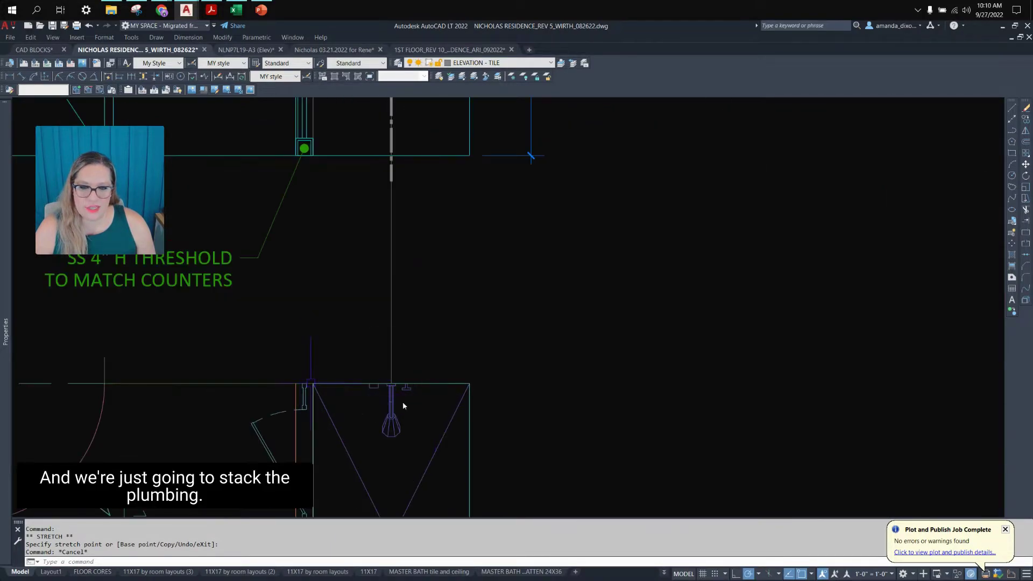
scroll(391, 348, "down", 5)
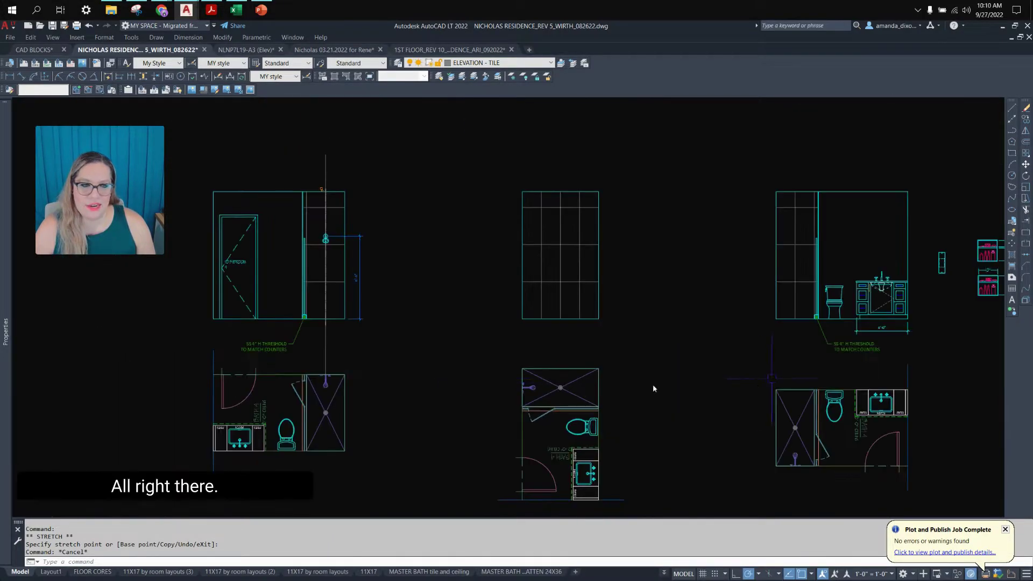
scroll(587, 342, "up", 2)
scroll(813, 293, "up", 5)
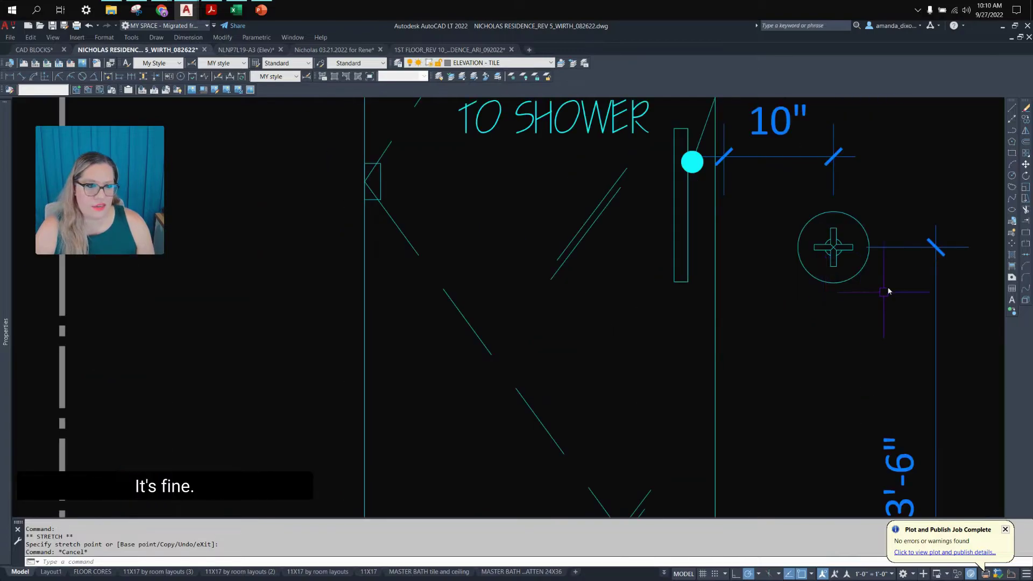
scroll(889, 287, "down", 1)
left_click(578, 231)
left_click(467, 374)
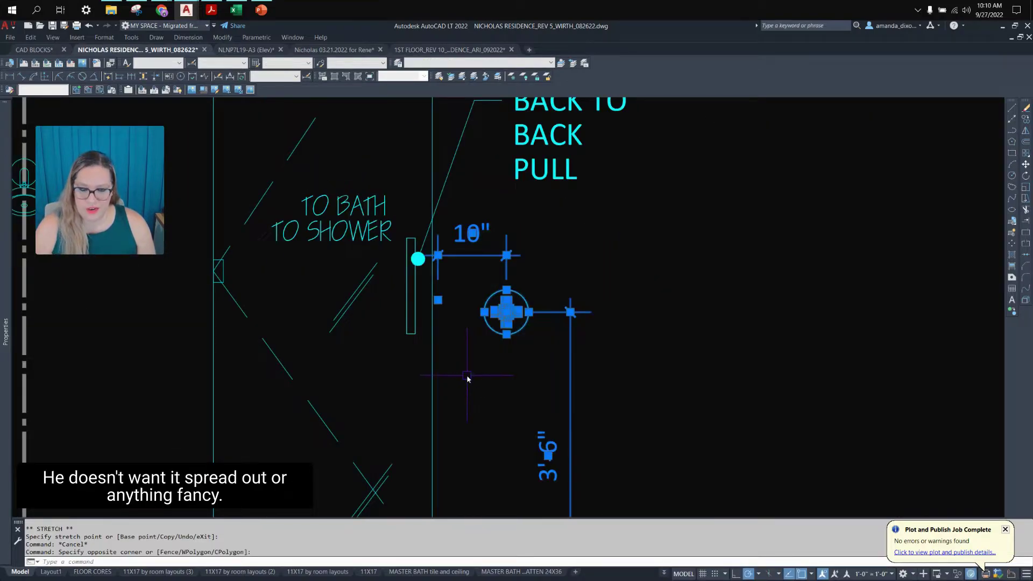
type("c")
key("Return")
scroll(491, 409, "down", 3)
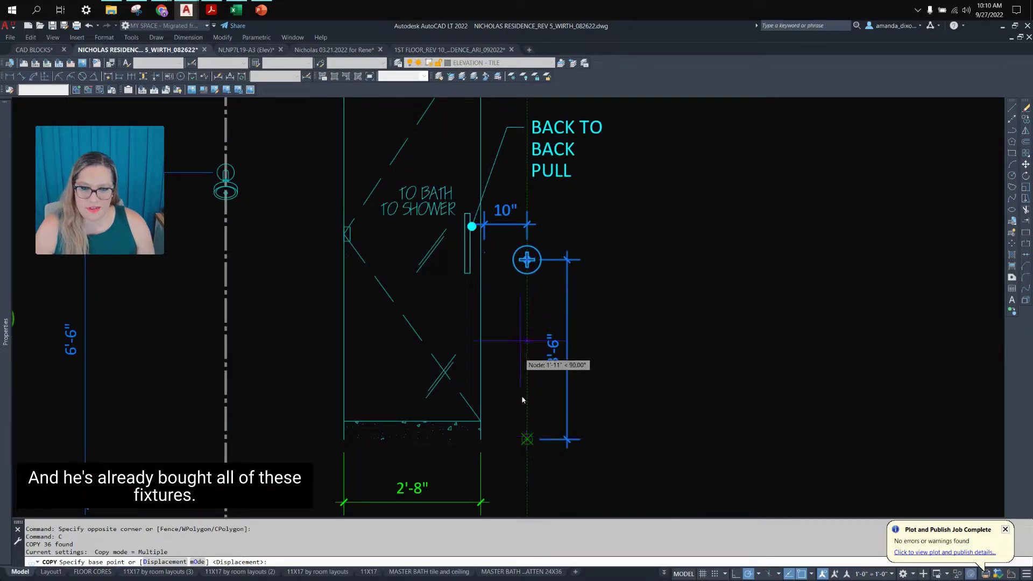
left_click(526, 440)
scroll(527, 440, "down", 5)
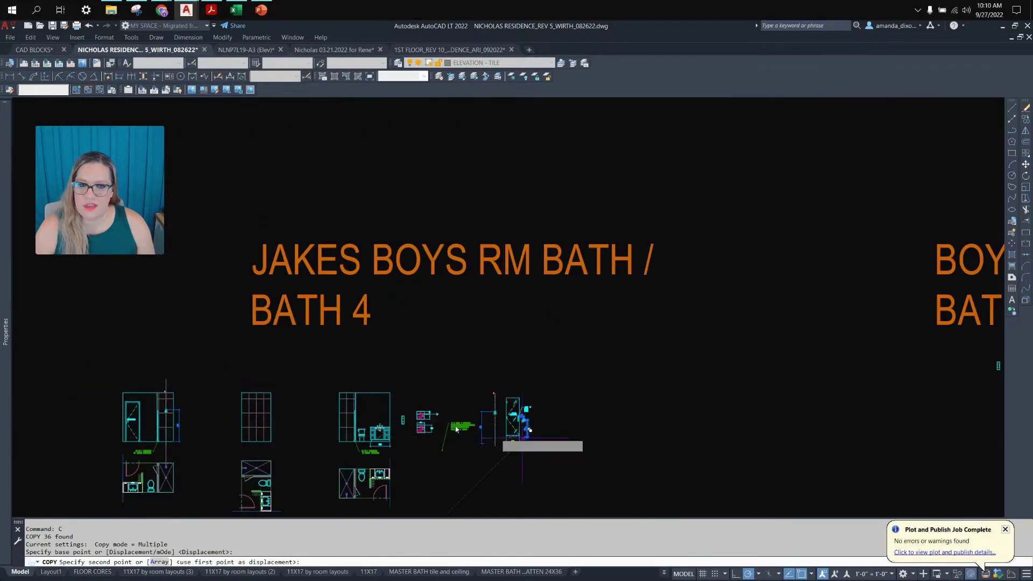
scroll(545, 354, "up", 3)
scroll(379, 364, "up", 6)
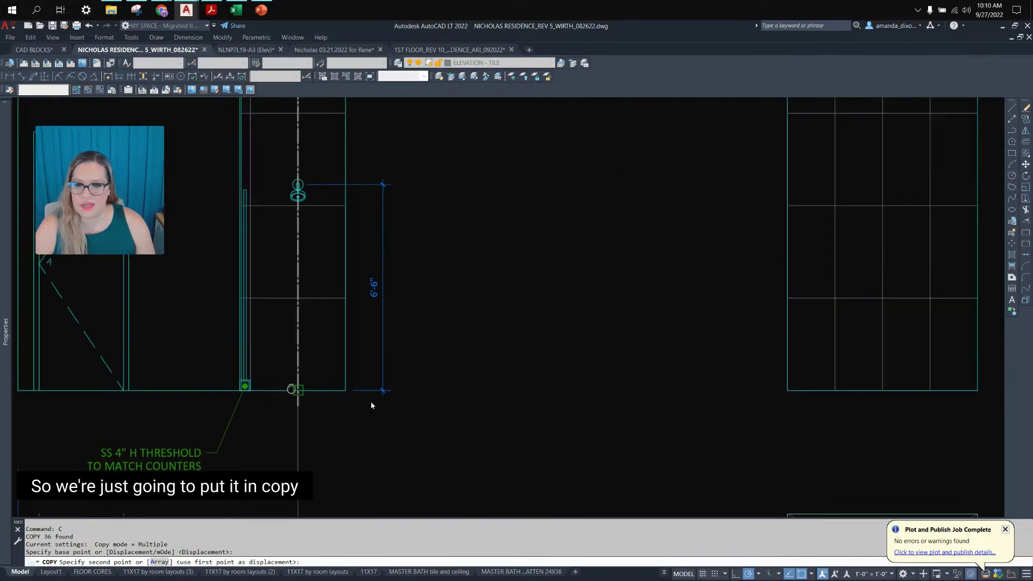
left_click(409, 410)
scroll(405, 328, "down", 1)
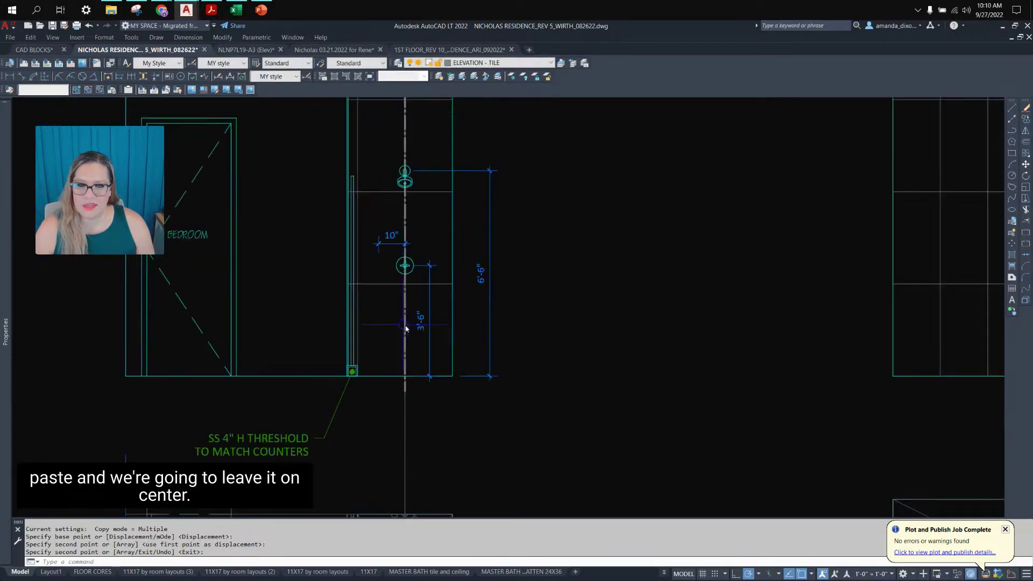
Move the copied 10" dimension above the shower wall so it starts where the centerline meets the wall's top edge.
middle_click_drag(388, 267, 398, 332)
left_click(388, 318)
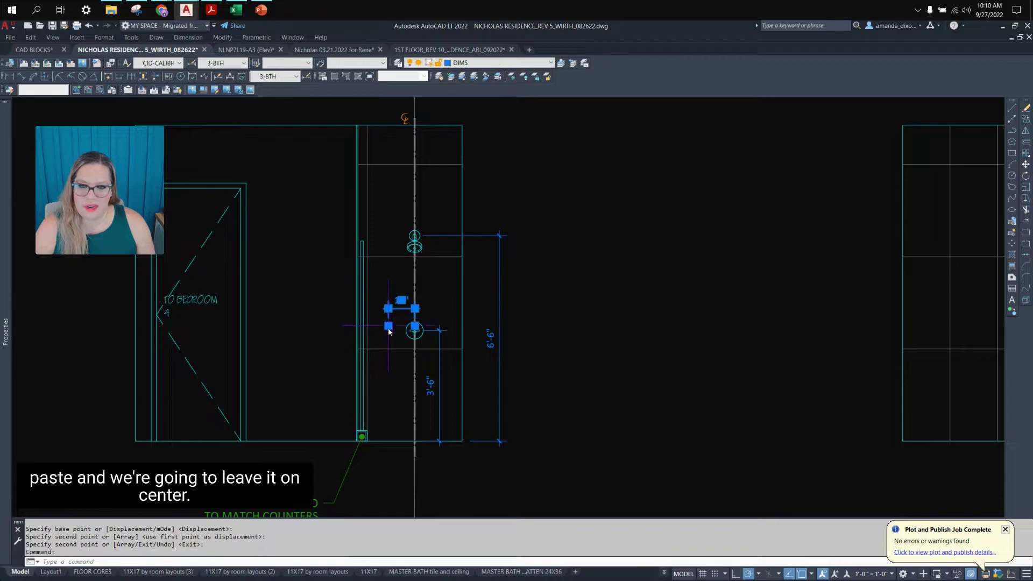
type("m")
key("Return")
scroll(393, 325, "up", 2)
left_click(379, 333)
scroll(379, 333, "down", 3)
scroll(388, 237, "up", 5)
key("Escape")
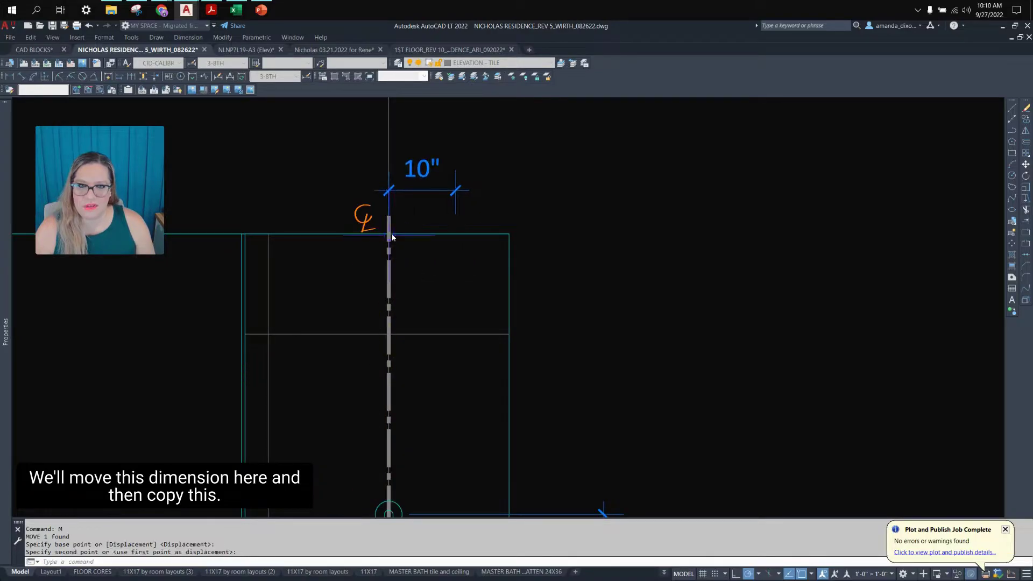
Stretch the right extension line origin of the 10" dimension to the shower wall's upper right corner.
left_click(460, 214)
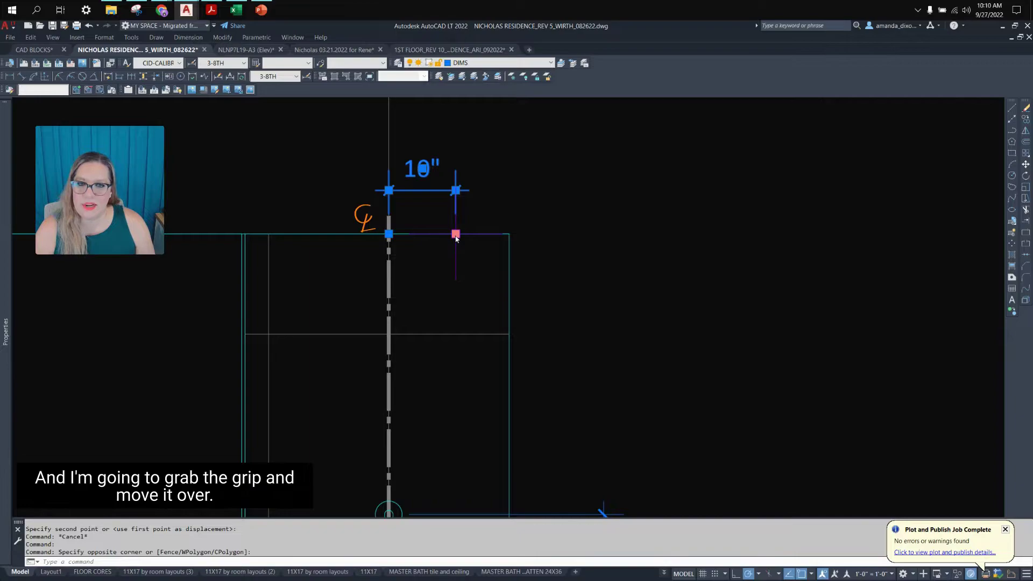
left_click(456, 235)
left_click(509, 234)
key("Escape")
Delete the thin vertical guide line running along the shower centerline.
left_click(415, 122)
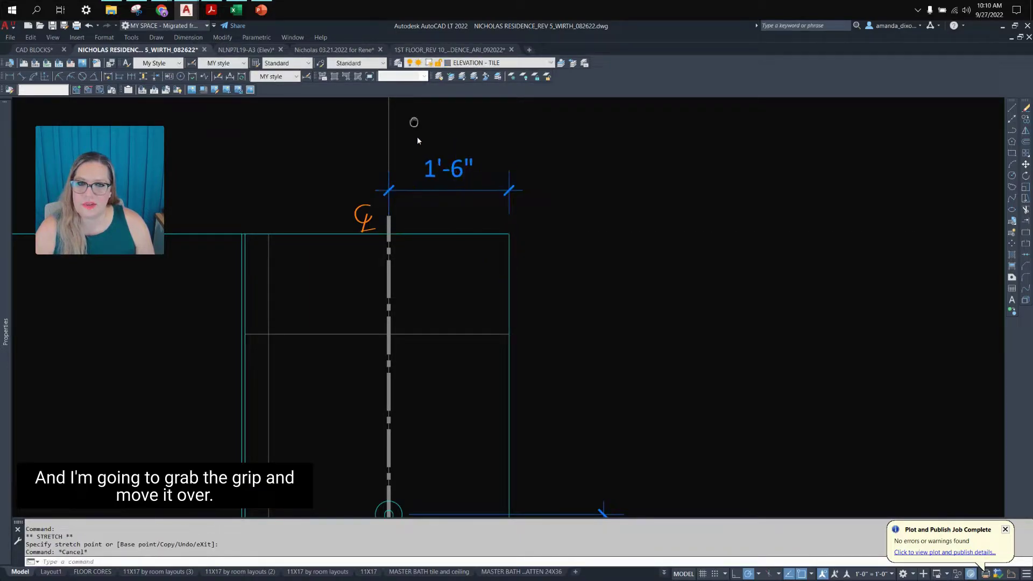
middle_click_drag(416, 122, 504, 304)
left_click(437, 255)
scroll(437, 254, "down", 3)
key("Delete")
scroll(489, 294, "up", 3)
Copy the 1'-6" dimension from the shower wall's upper right corner to the centerline, so the copy spans the area left of the centerline.
left_click(487, 294)
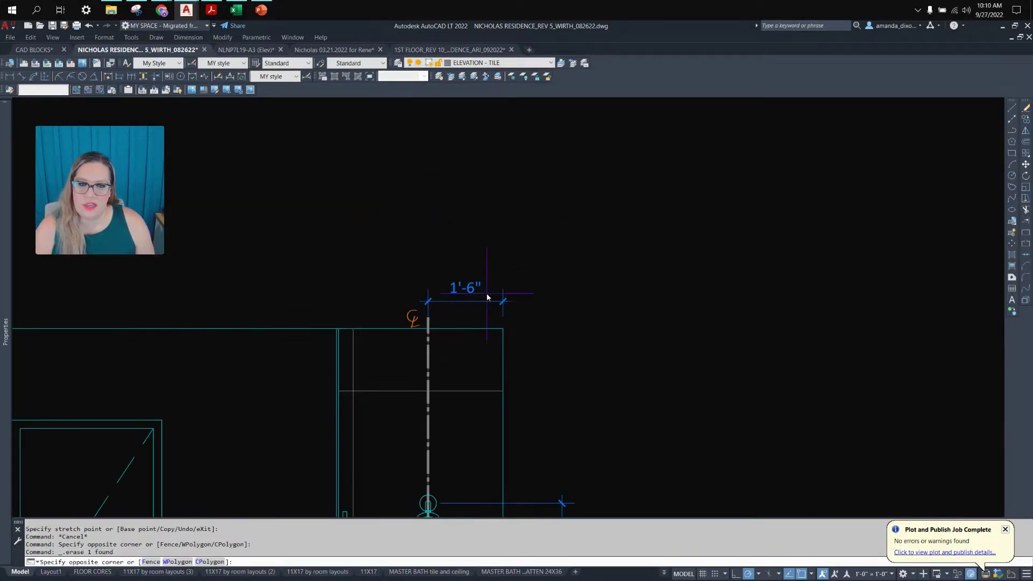
left_click(441, 264)
type("c")
key("Return")
scroll(591, 309, "up", 2)
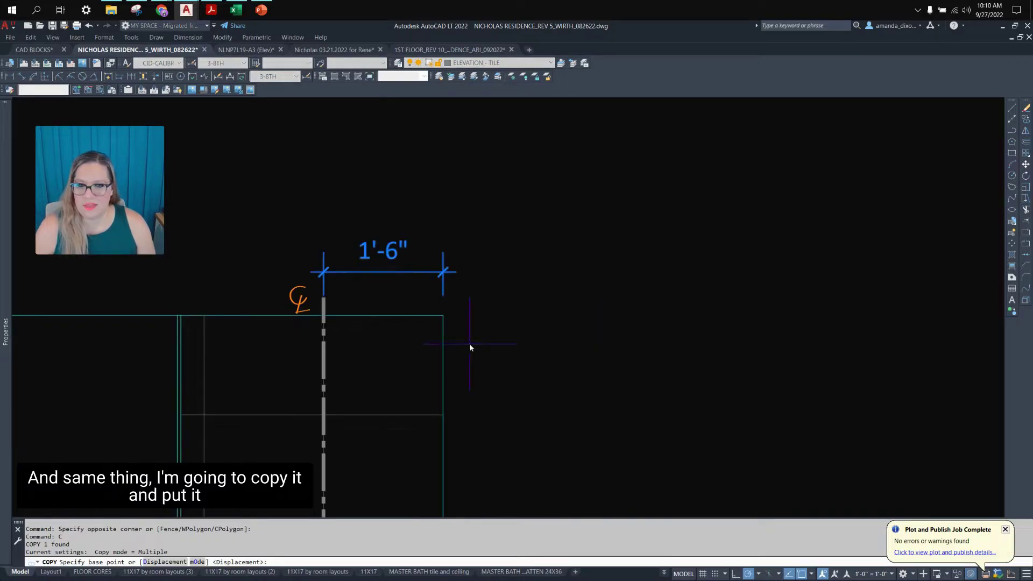
left_click(443, 316)
left_click(324, 316)
key("Return")
Stretch the left extension line origin of the copied dimension to the inside edge of the schluter.
middle_click_drag(243, 286, 351, 274)
scroll(351, 274, "down", 2)
left_click(387, 264)
left_click(366, 279)
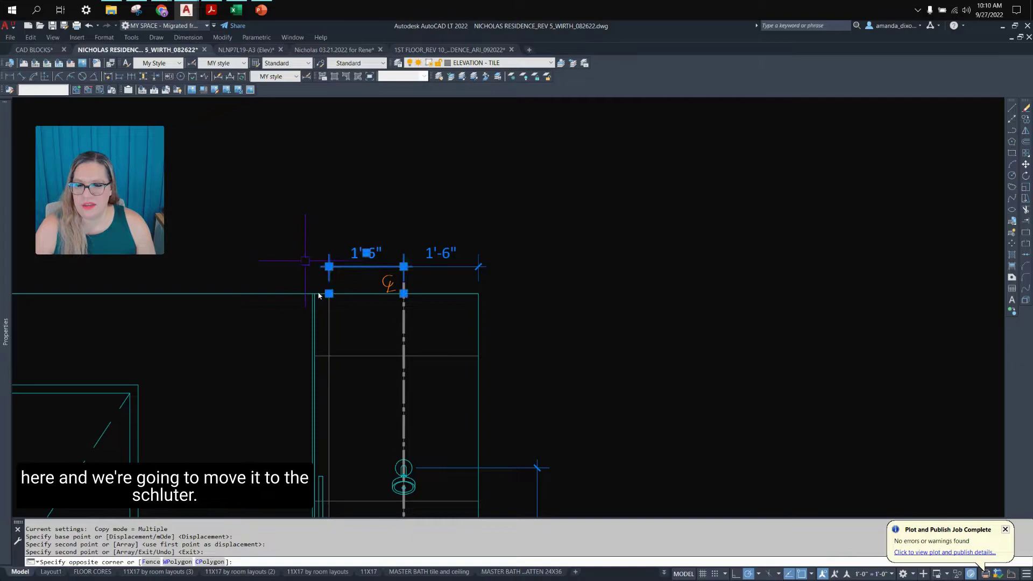
scroll(338, 307, "up", 2)
left_click(335, 295)
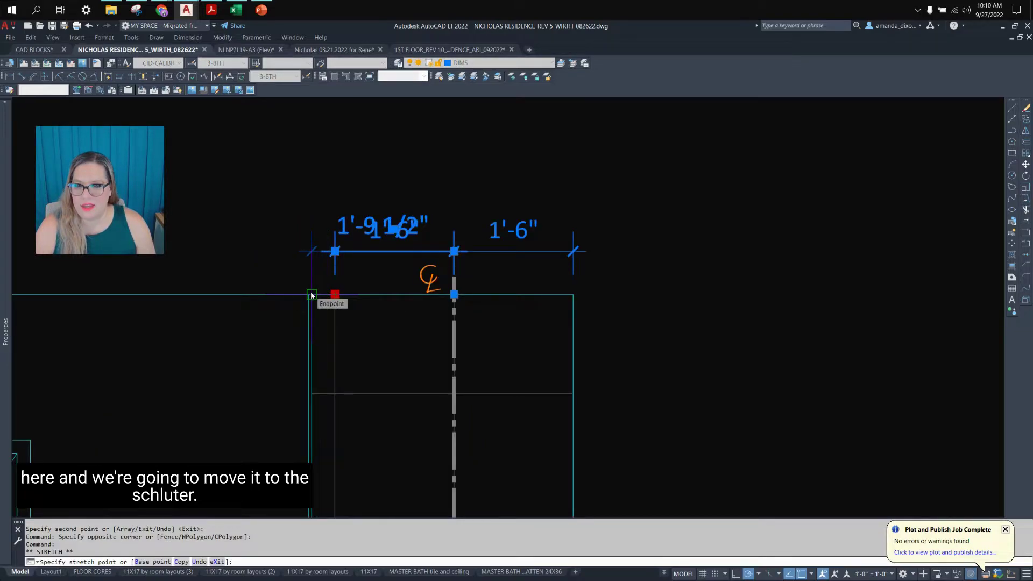
left_click(311, 295)
key("Escape")
scroll(365, 259, "down", 1)
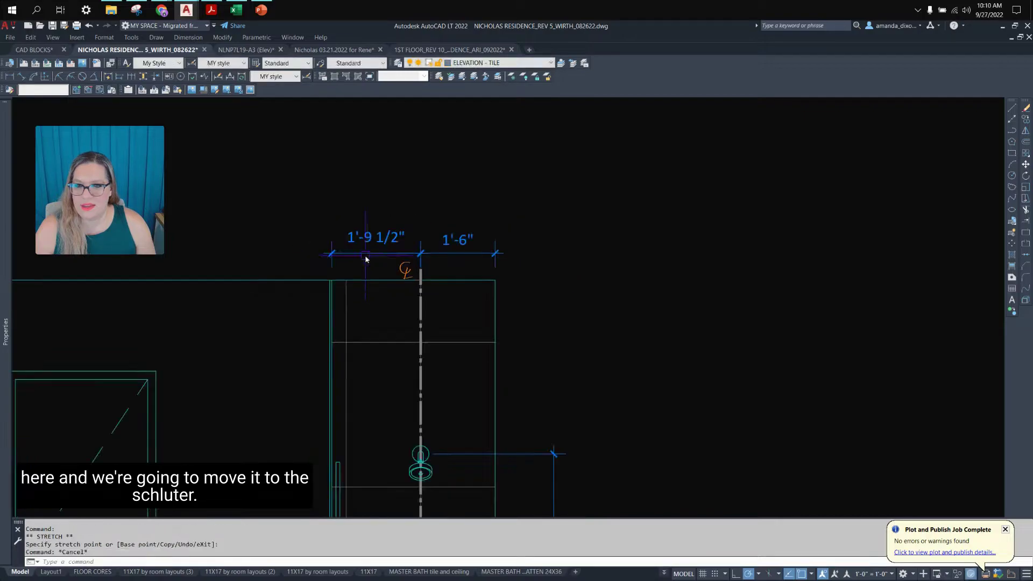
Set the current dimension style to 3-8TH, matching the dimensions above the shower wall.
scroll(383, 295, "down", 4)
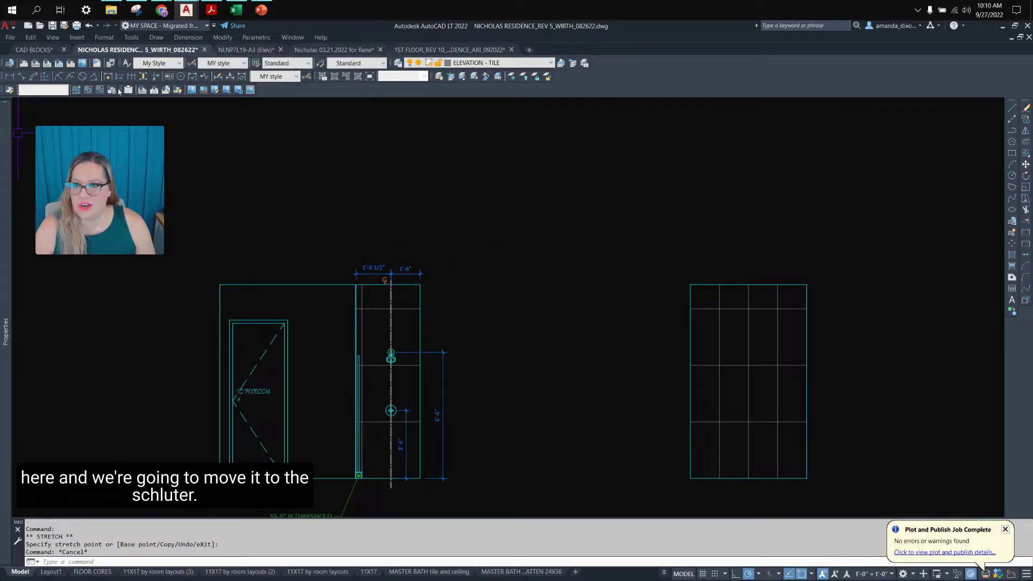
scroll(360, 269, "up", 2)
scroll(518, 291, "up", 1)
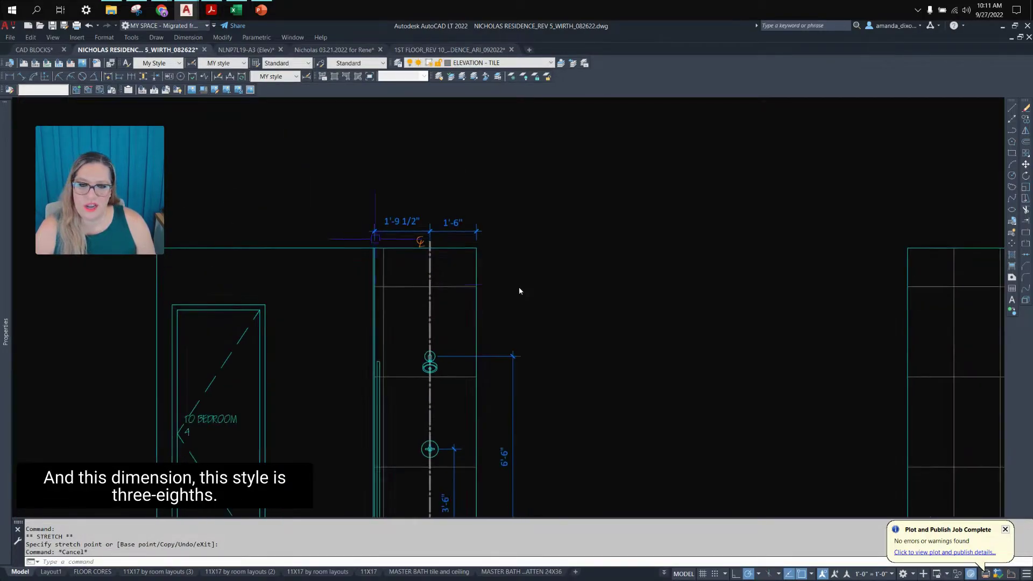
left_click(404, 231)
key("Escape")
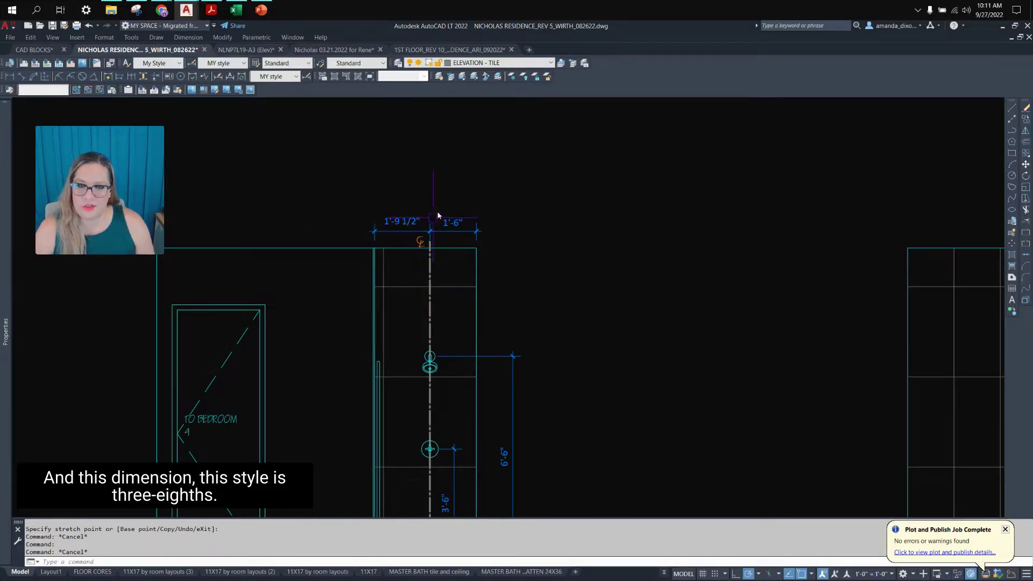
left_click(289, 79)
left_click_drag(303, 198, 298, 116)
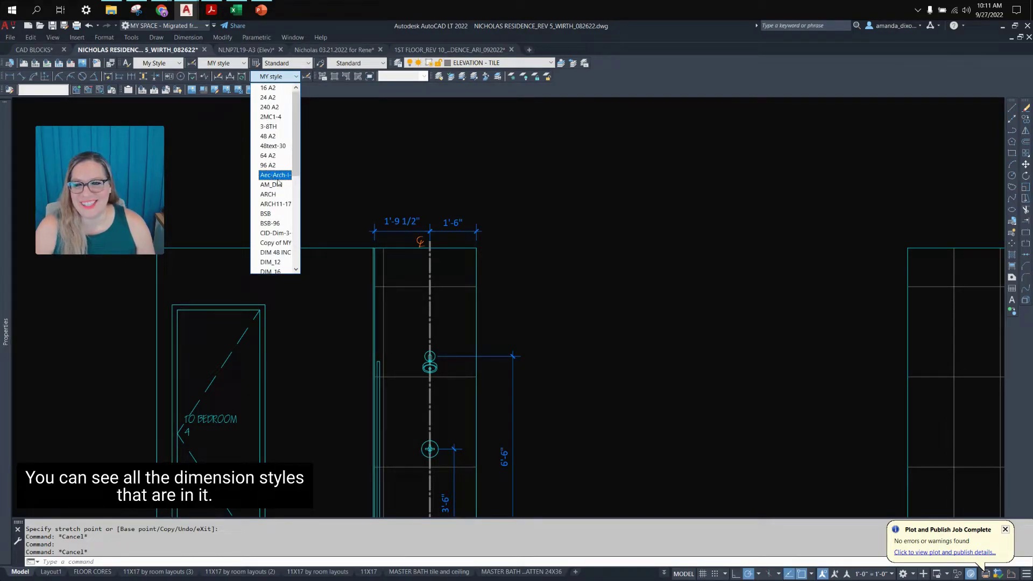
scroll(272, 199, "down", 3)
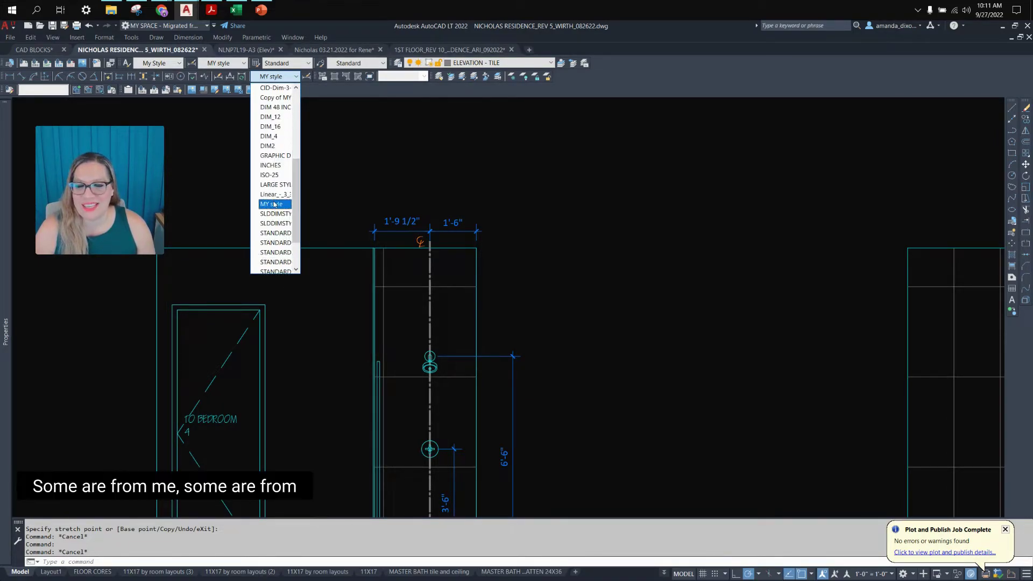
scroll(290, 189, "up", 3)
scroll(289, 189, "up", 1)
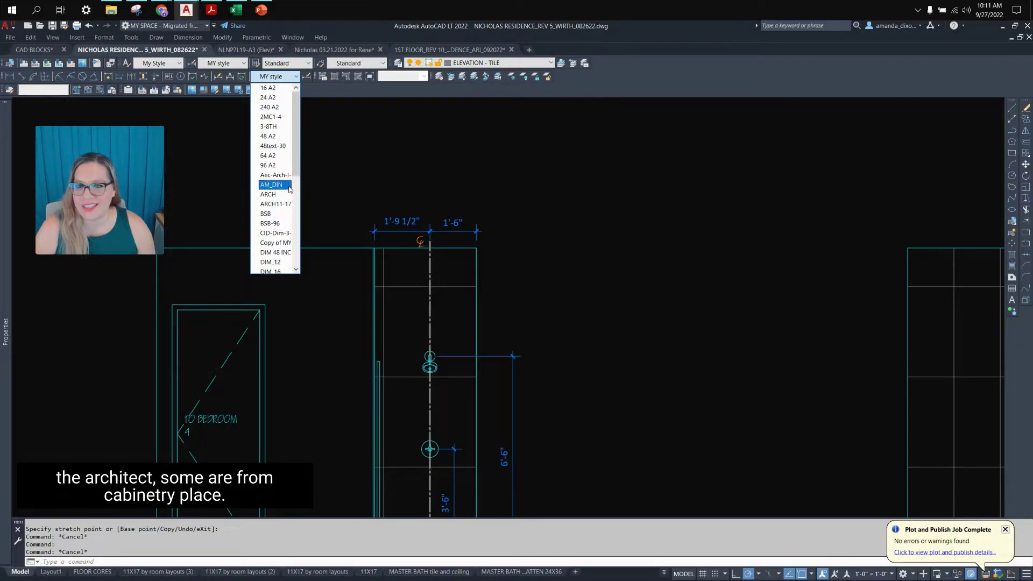
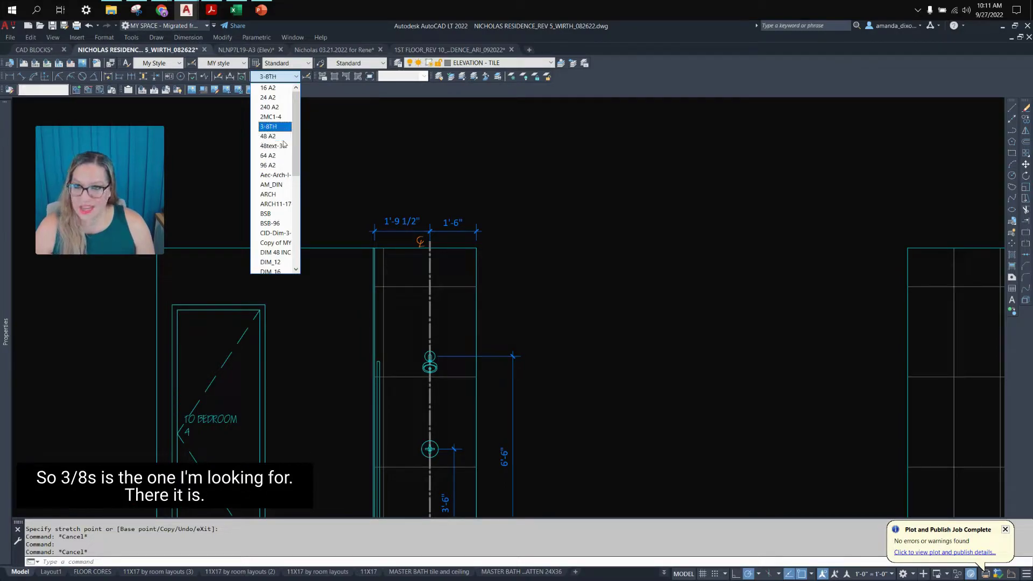
left_click(275, 126)
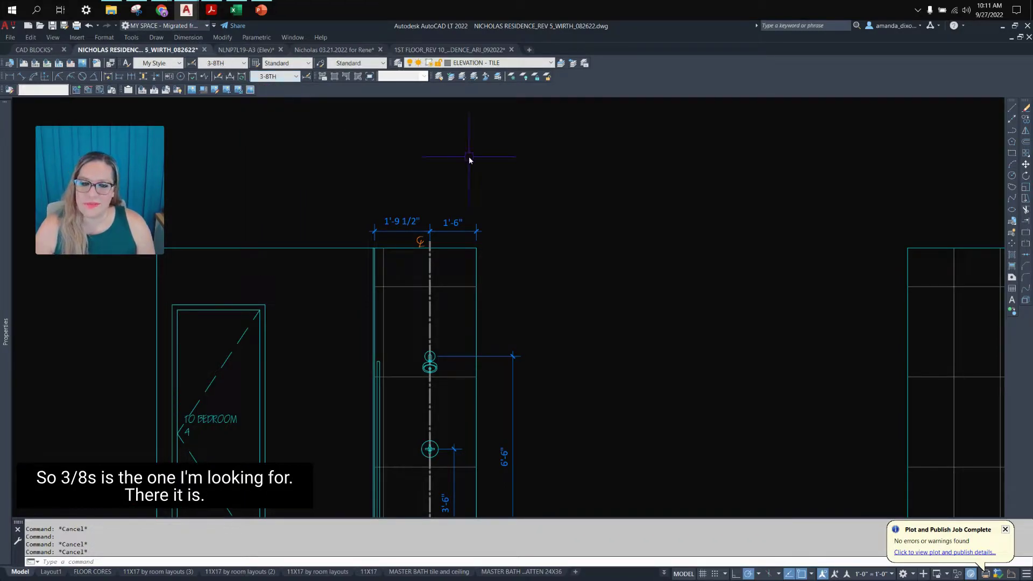
left_click(10, 76)
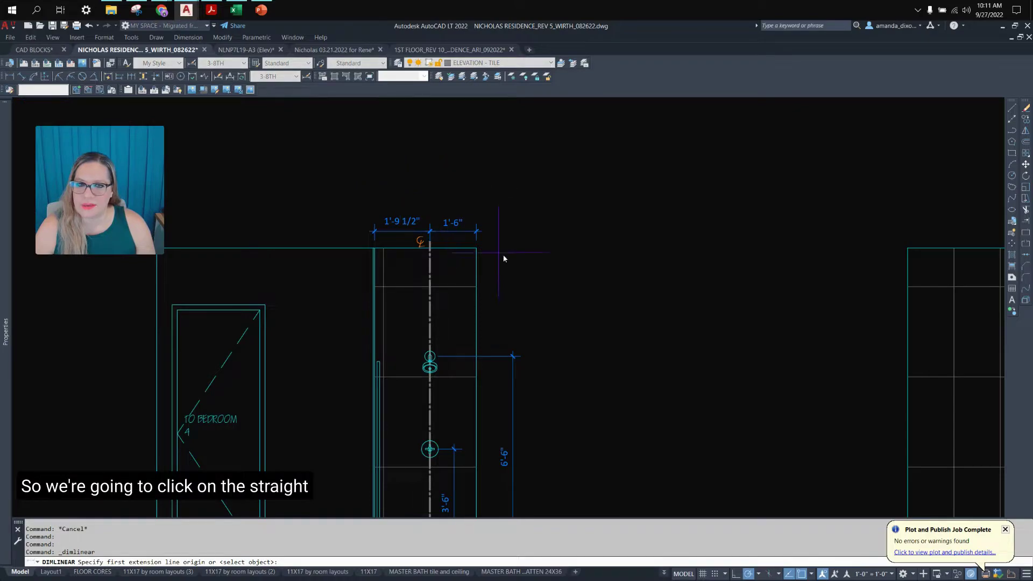
left_click(476, 249)
key("Escape")
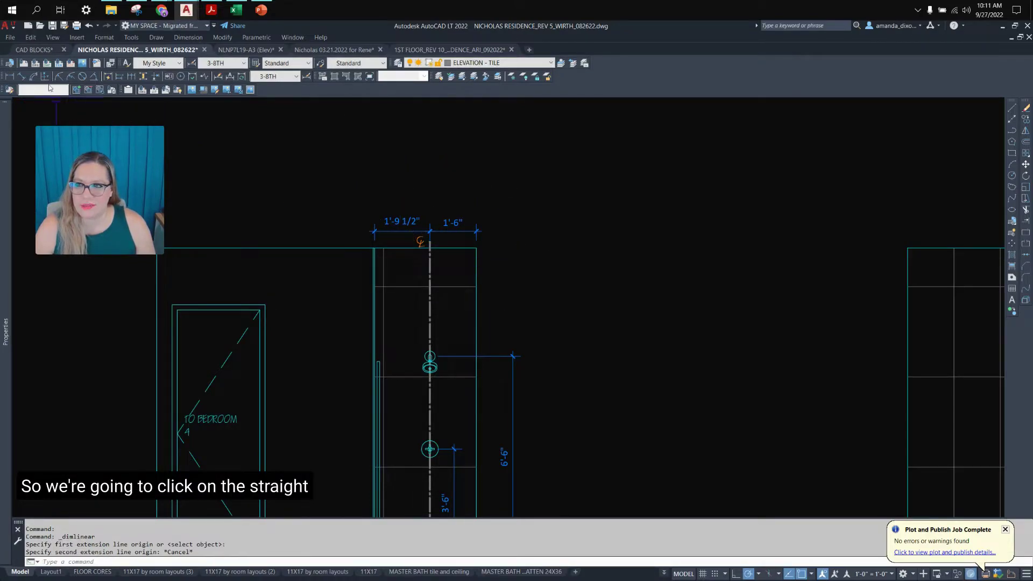
Add a linear dimension from the shower wall's upper right corner to the schluter's inside edge, placed above the two centerline dimensions.
left_click(9, 77)
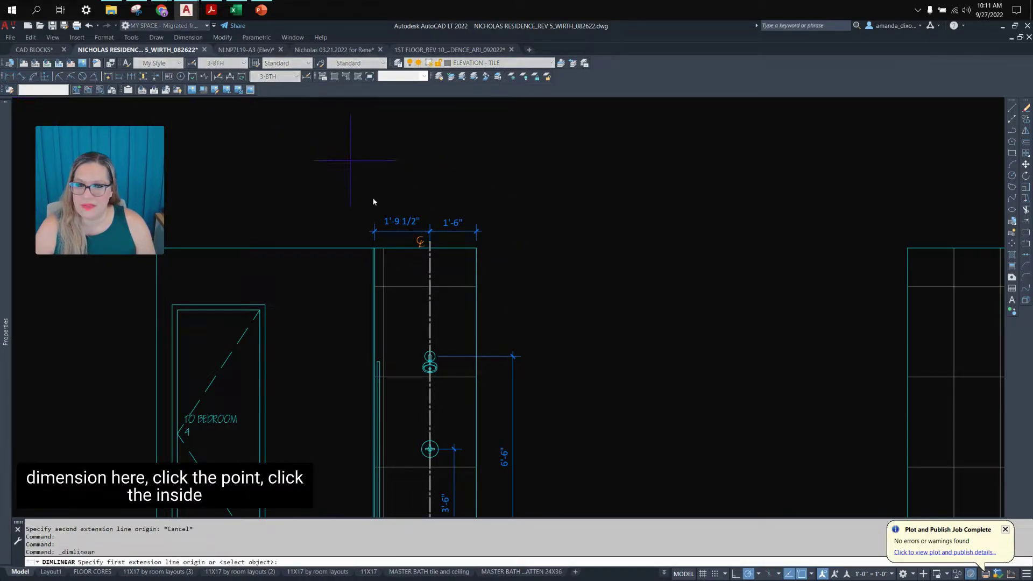
left_click(476, 252)
scroll(356, 239, "up", 4)
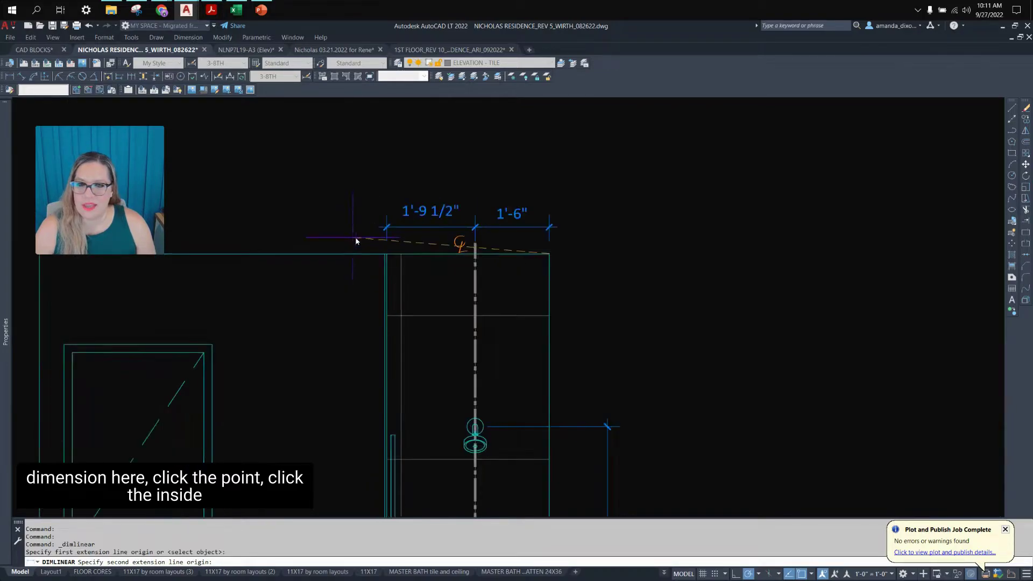
left_click(406, 264)
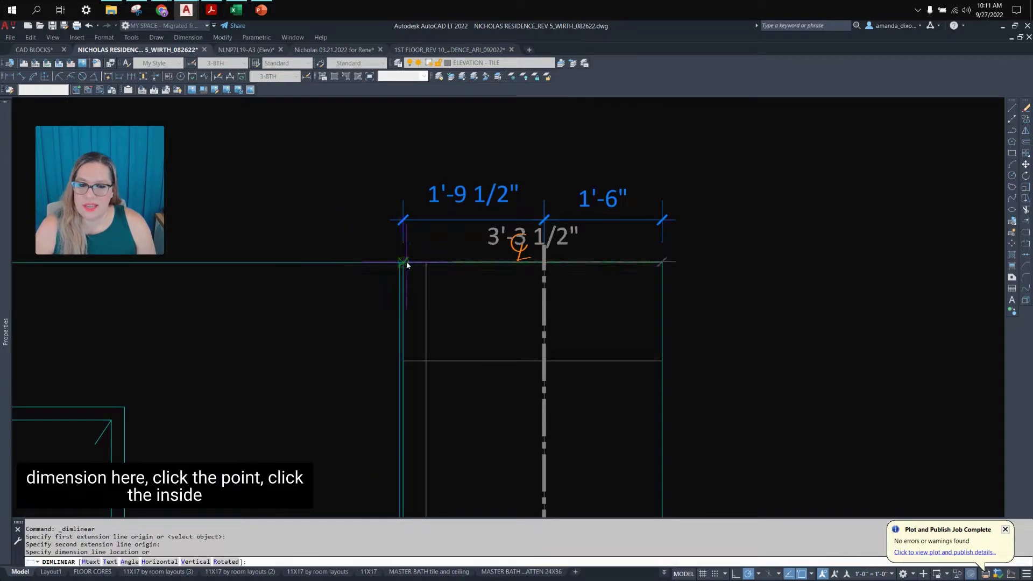
middle_click_drag(591, 152, 563, 236)
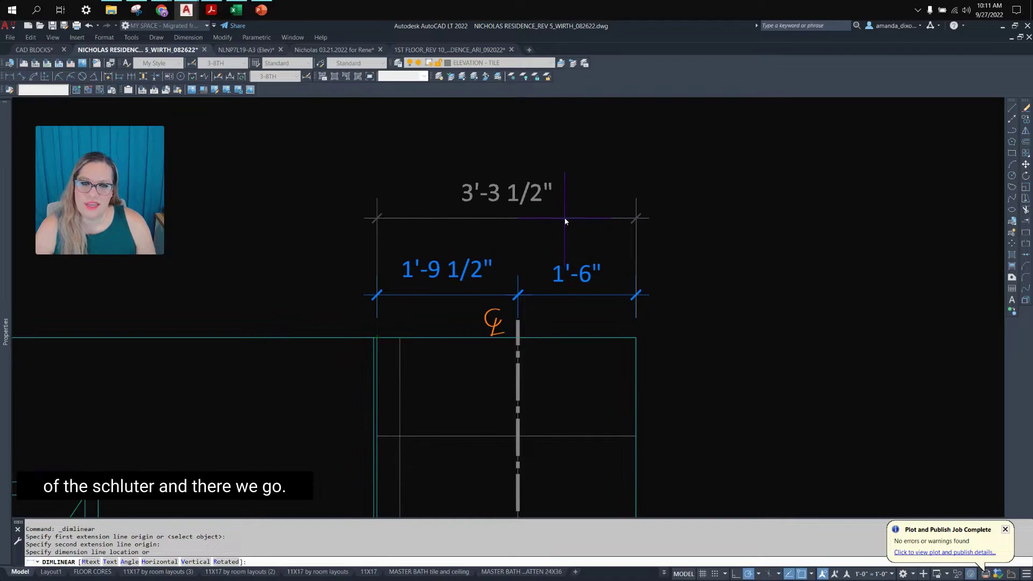
left_click(564, 217)
Match the layer of the new overall dimension above the shower wall to the centerline dimensions below it.
scroll(564, 217, "down", 2)
left_click(563, 186)
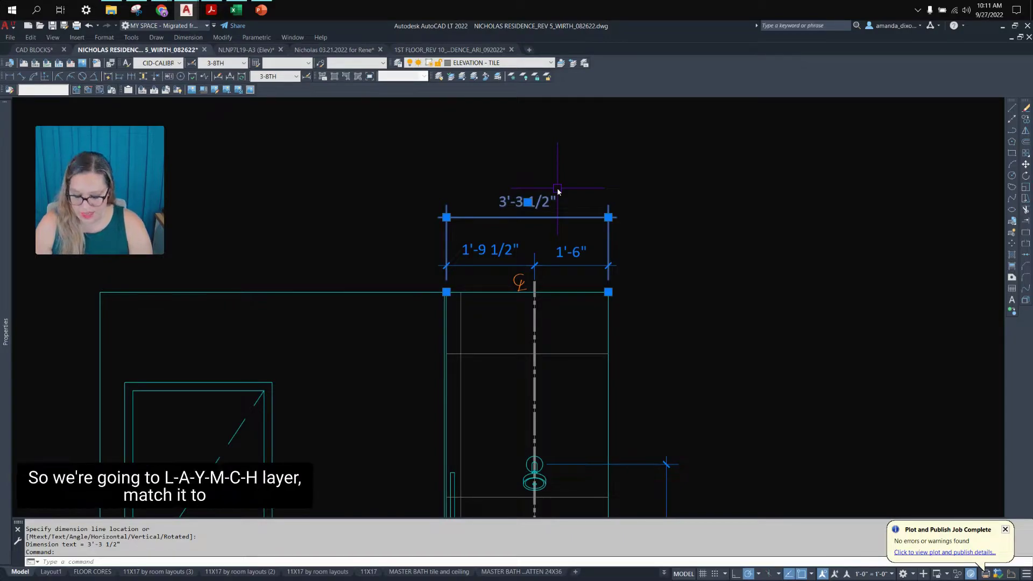
type("H")
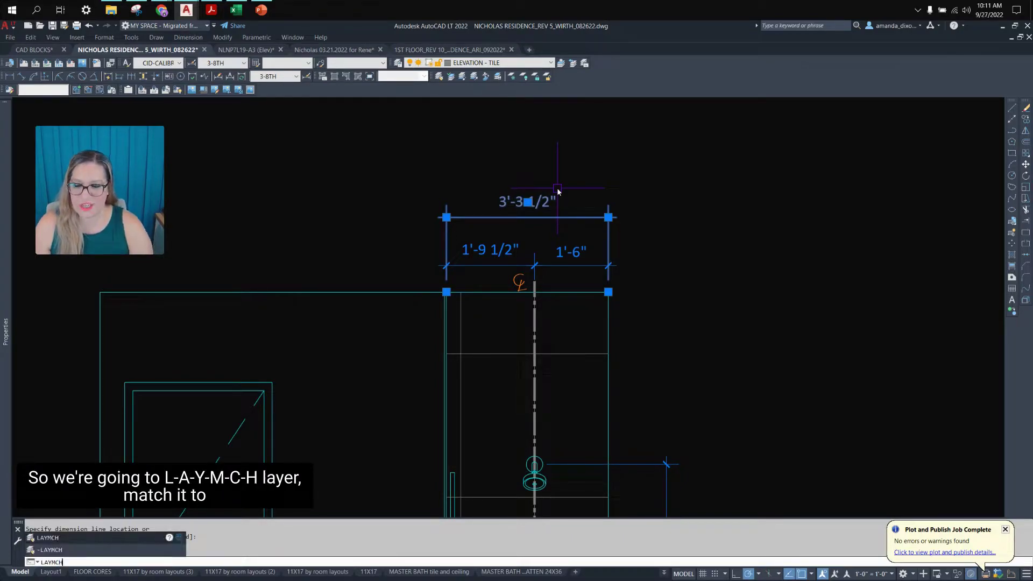
key("Return")
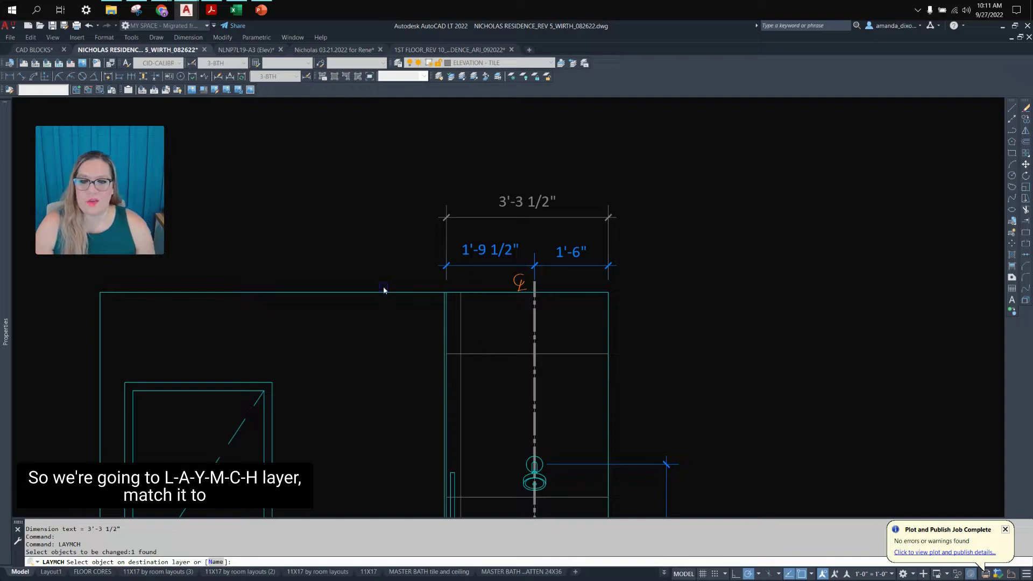
left_click(511, 261)
scroll(673, 269, "down", 2)
middle_click_drag(680, 358, 649, 251)
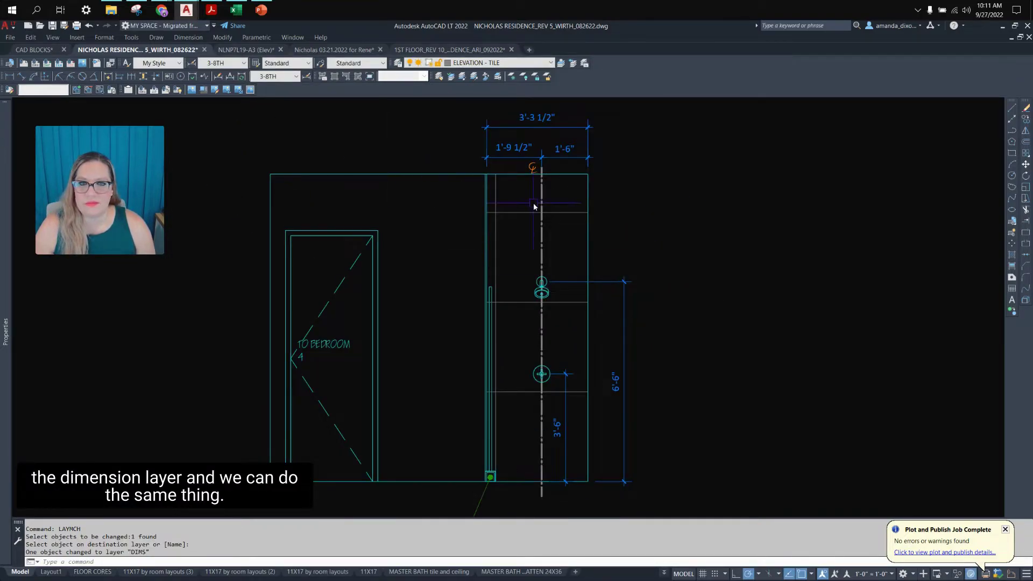
Add a vertical linear dimension for the full height of the shower wall, placed outside the 6'-6" dimension.
left_click(20, 76)
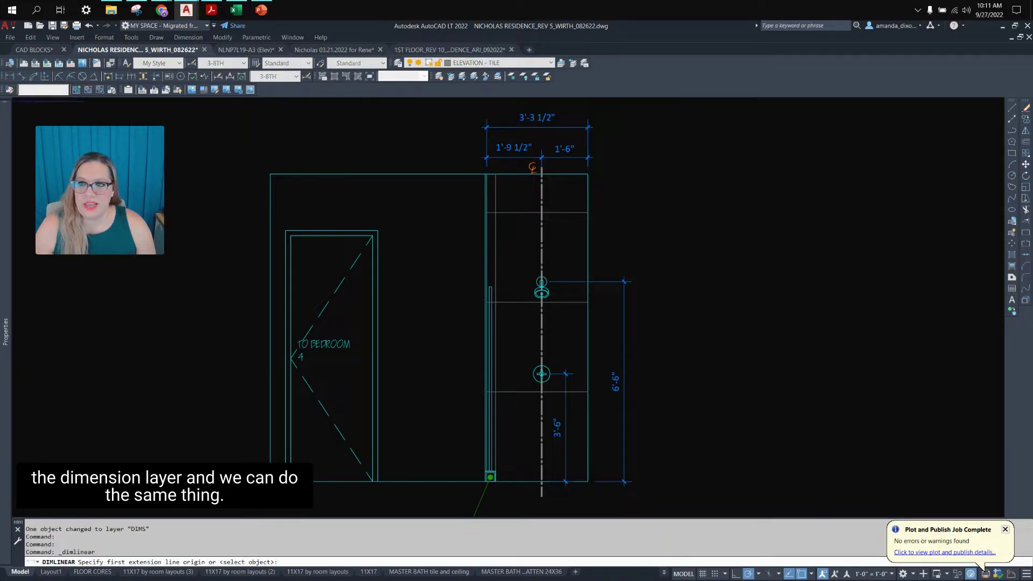
left_click(588, 482)
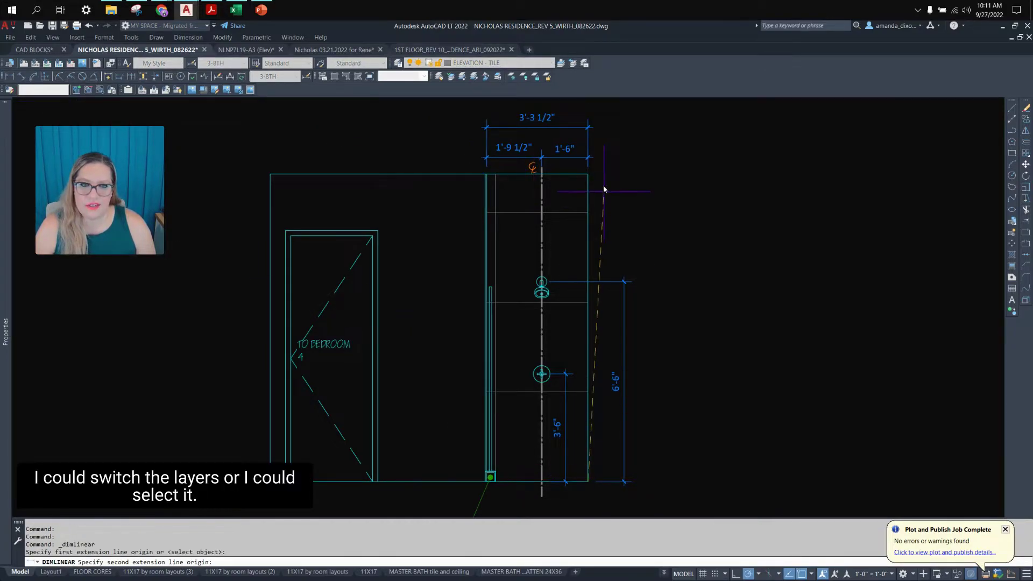
left_click(588, 174)
left_click(653, 209)
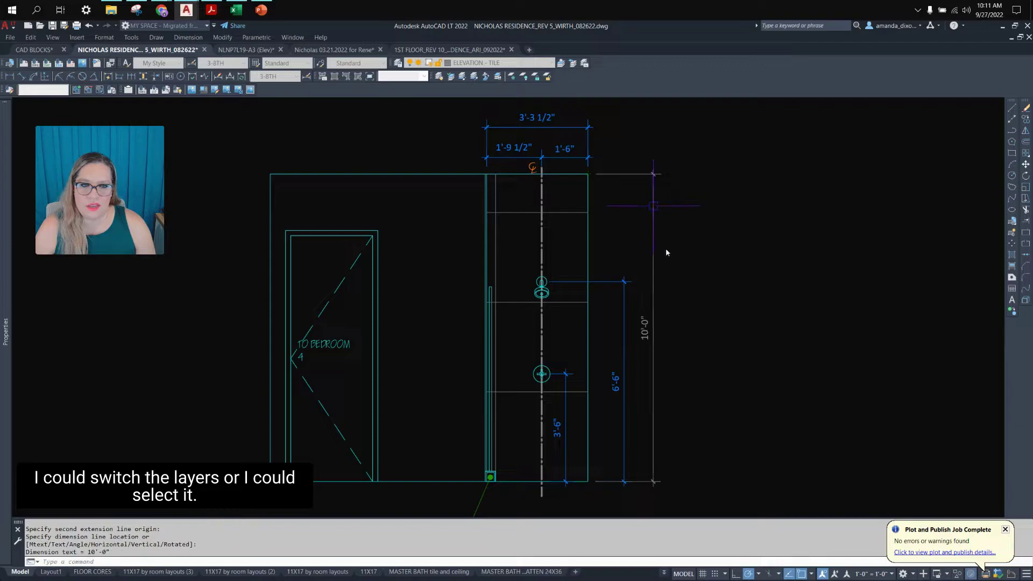
Match the layer of the full-height wall dimension to the existing dimensions above the shower.
left_click(653, 247)
left_click(638, 204)
type("aymch")
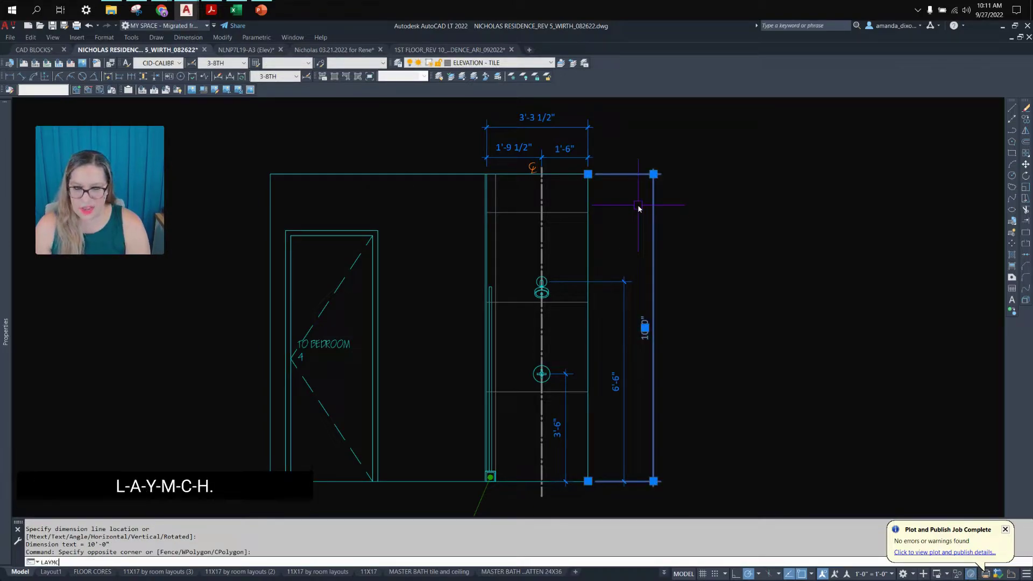
key("Return")
left_click(565, 161)
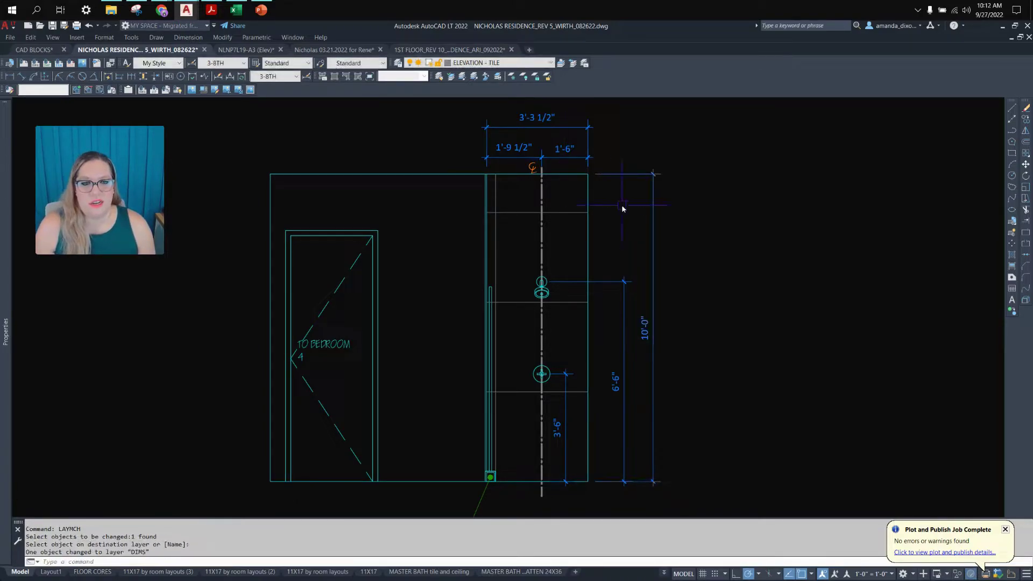
Make DIMS the current layer and dimension the shower floor from the wall corner to the threshold's inner edge, placed below the floor line.
scroll(622, 438, "down", 2)
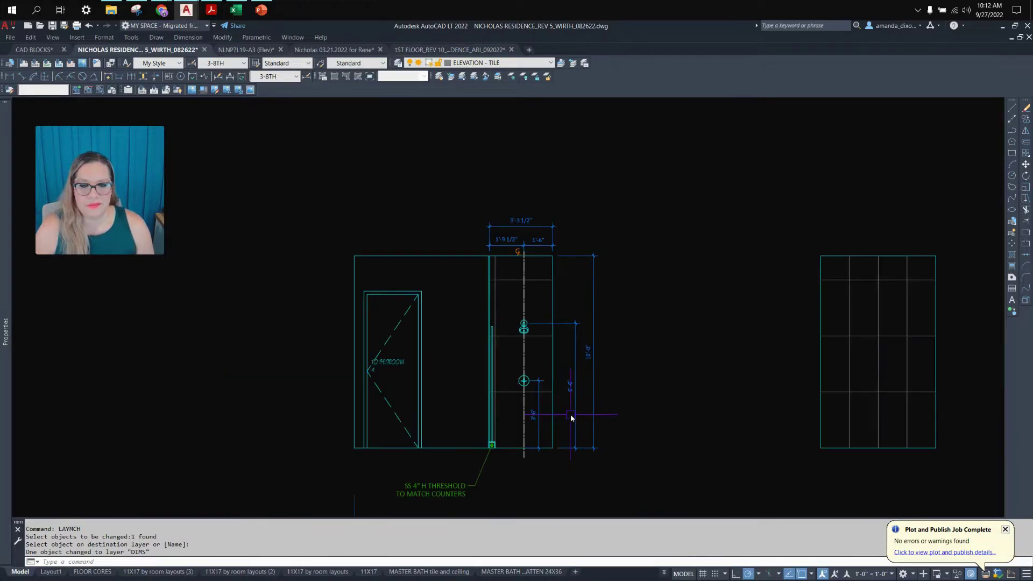
scroll(583, 460, "up", 2)
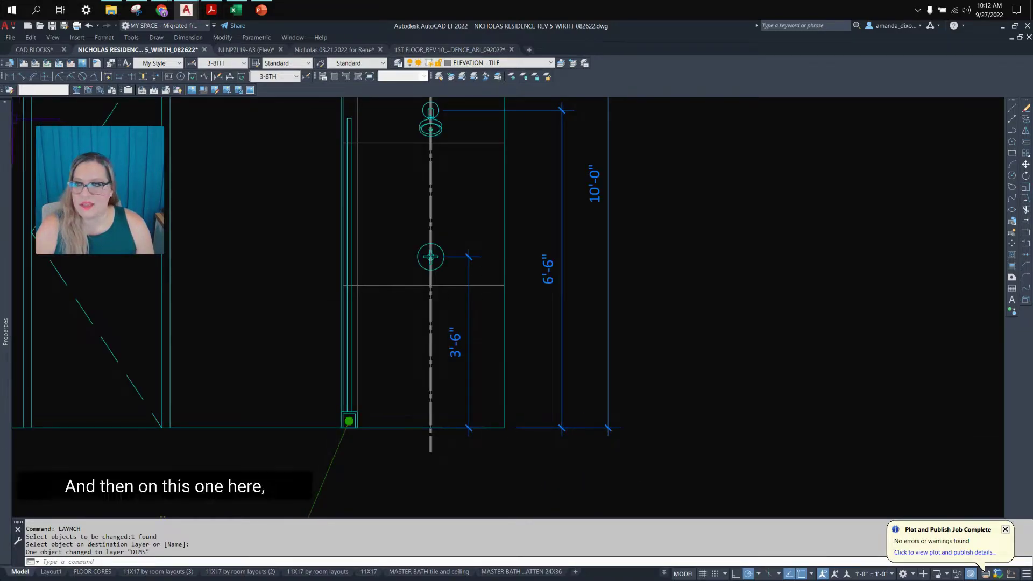
left_click(483, 64)
scroll(479, 155, "up", 4)
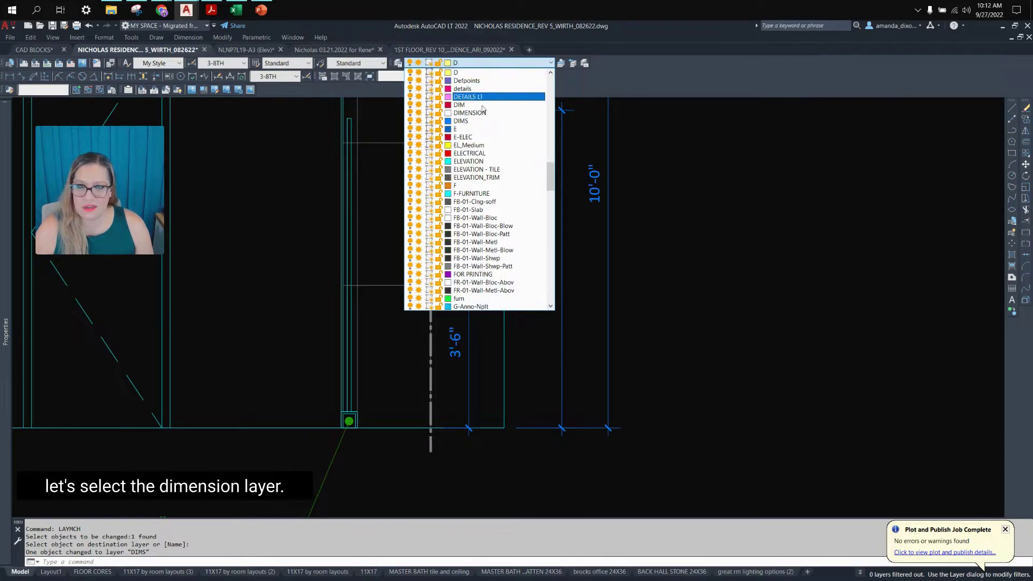
left_click(478, 122)
left_click(9, 76)
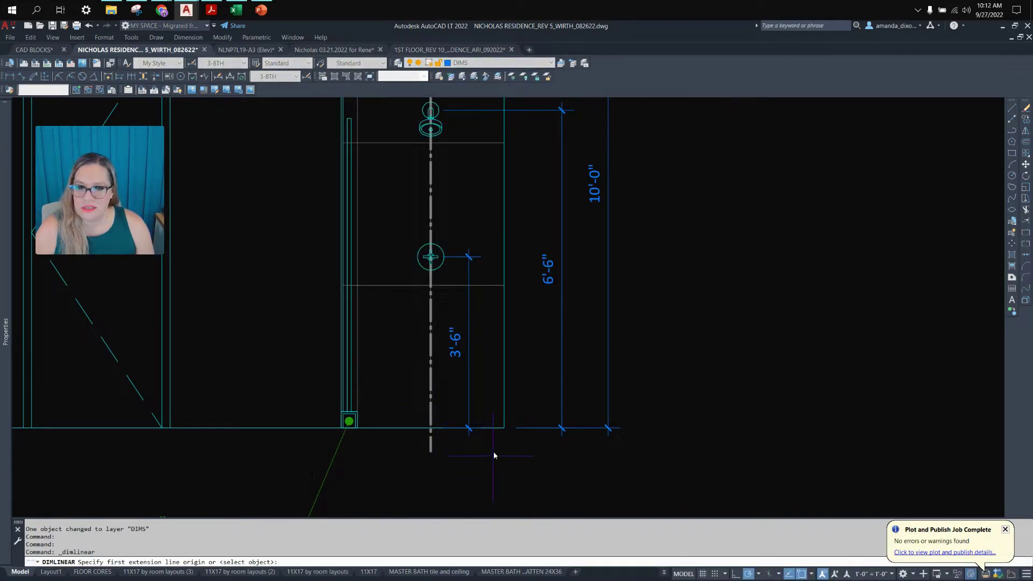
left_click(504, 428)
left_click(358, 428)
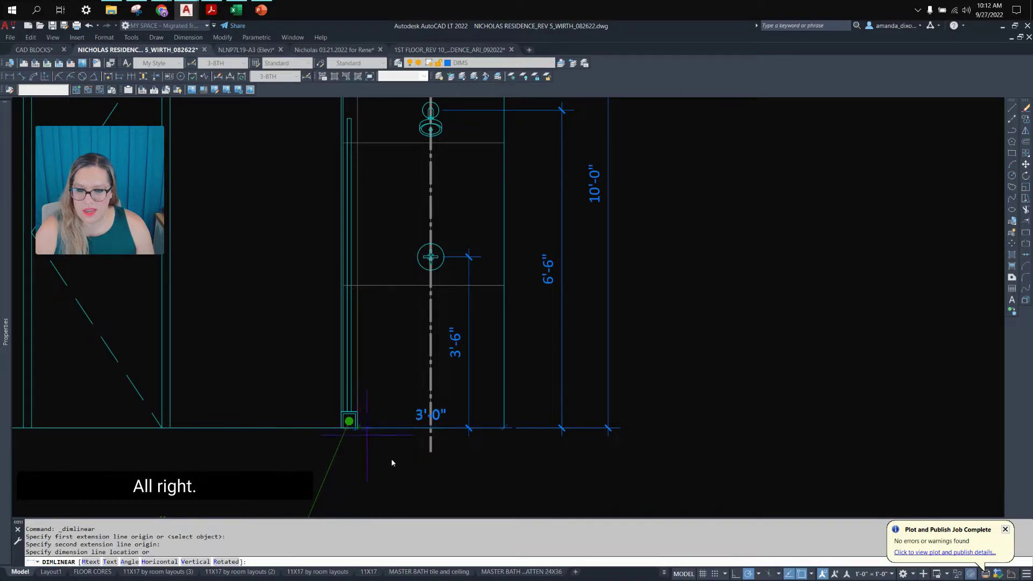
left_click(468, 479)
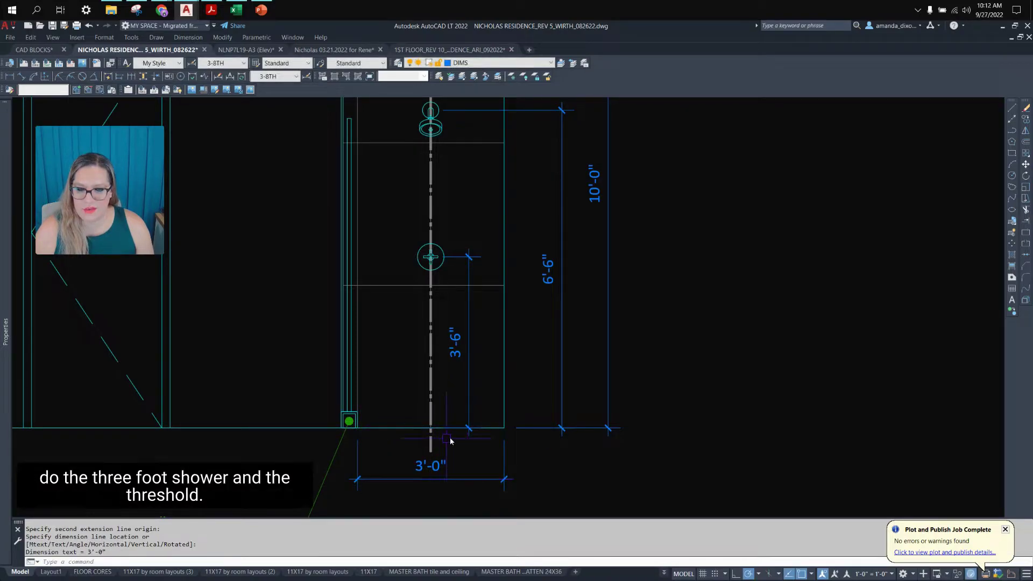
Continue the shower floor dimension across the threshold to its outer edge.
middle_click_drag(369, 486, 403, 408)
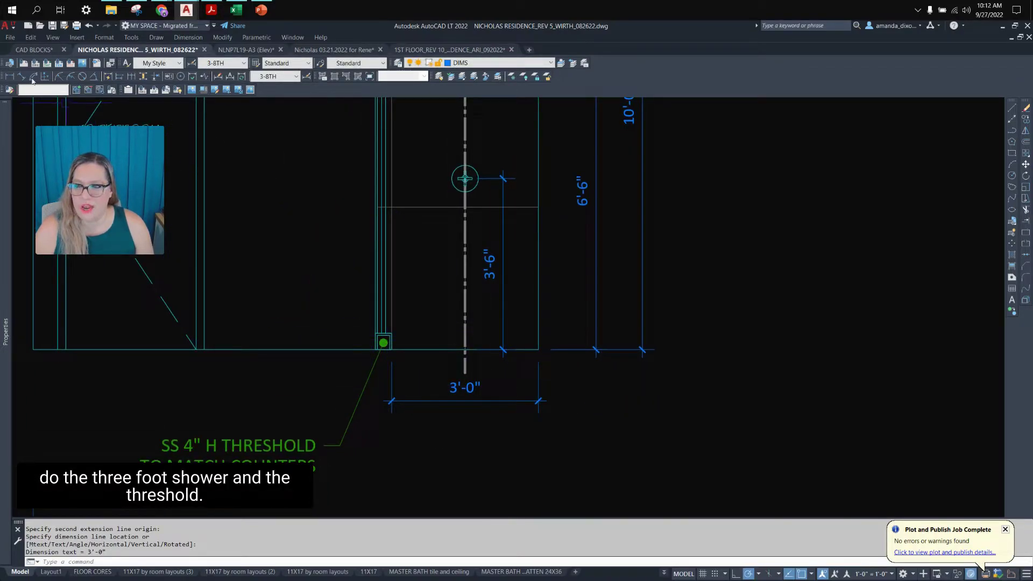
left_click(129, 79)
scroll(409, 320, "up", 4)
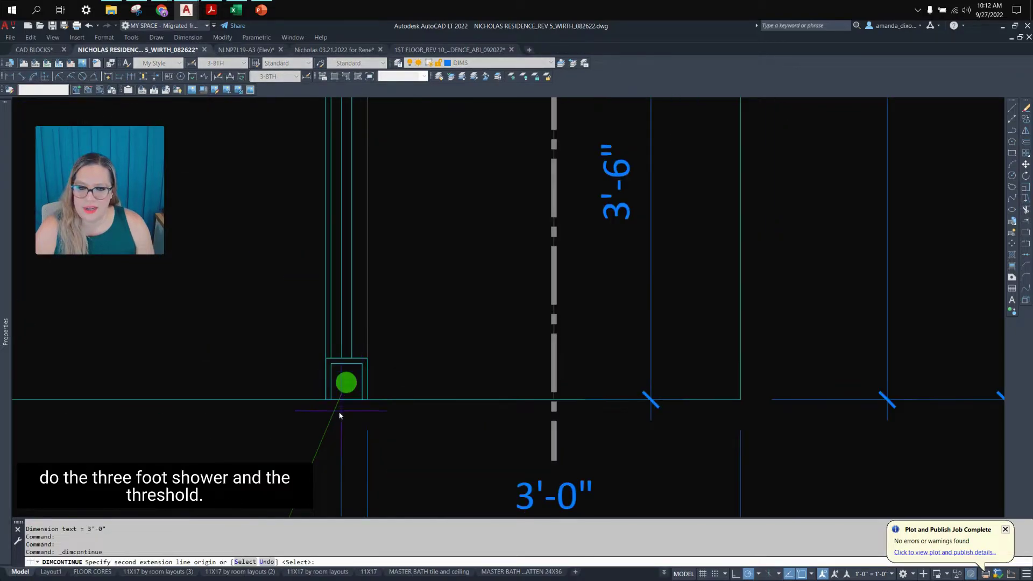
left_click(323, 400)
key("Return")
scroll(330, 379, "down", 4)
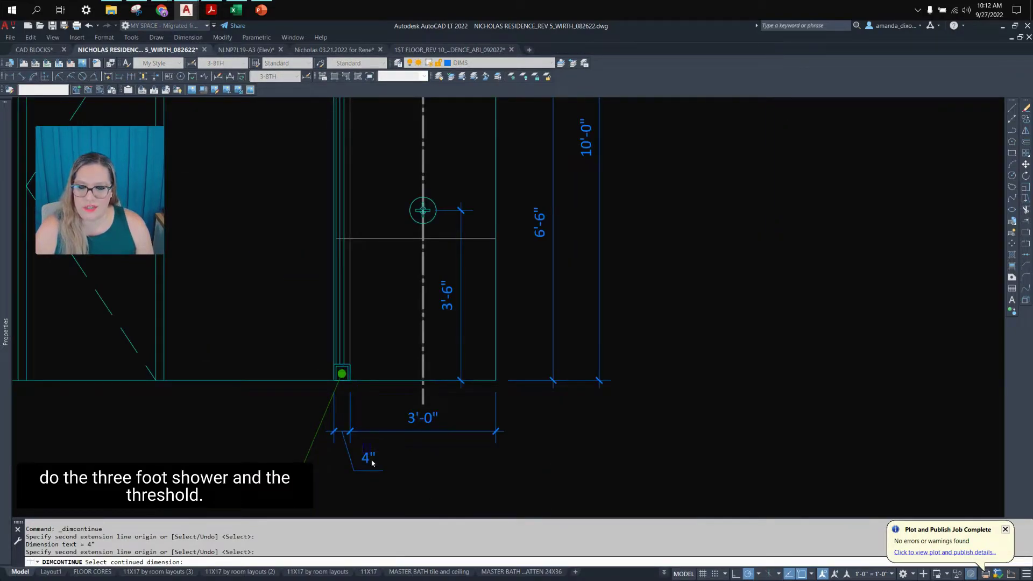
key("Escape")
Copy the threshold note and its leader to the wall area above the bedroom door.
scroll(376, 411, "down", 5)
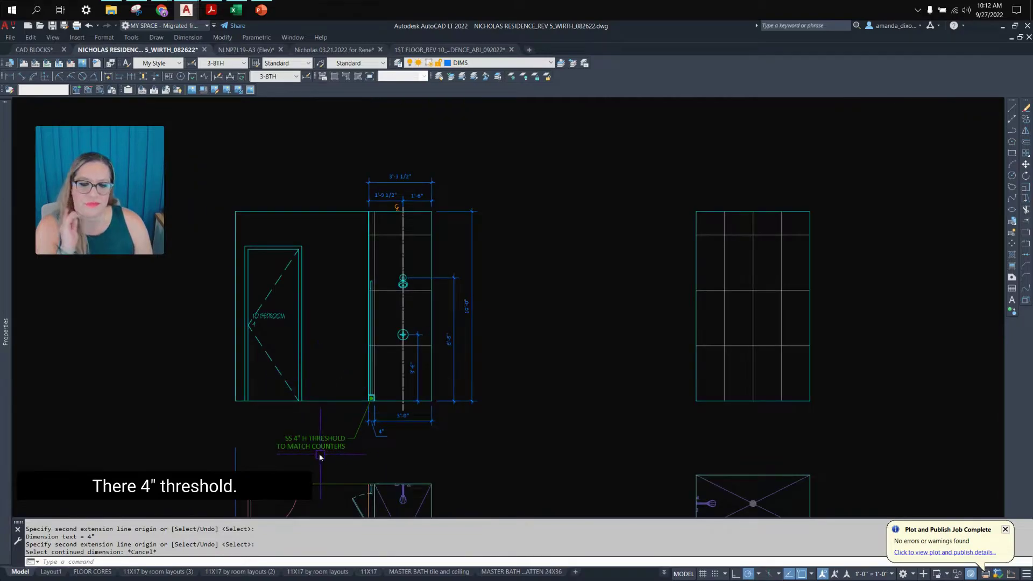
left_click(313, 440)
type("c")
key("Return")
left_click(277, 436)
scroll(267, 203, "up", 4)
left_click(254, 263)
key("Return")
scroll(401, 284, "down", 2)
Stretch the copied note's leader end down onto the blank wall between the door and the shower.
left_click(399, 285)
left_click(459, 211)
left_click(459, 404)
key("Escape")
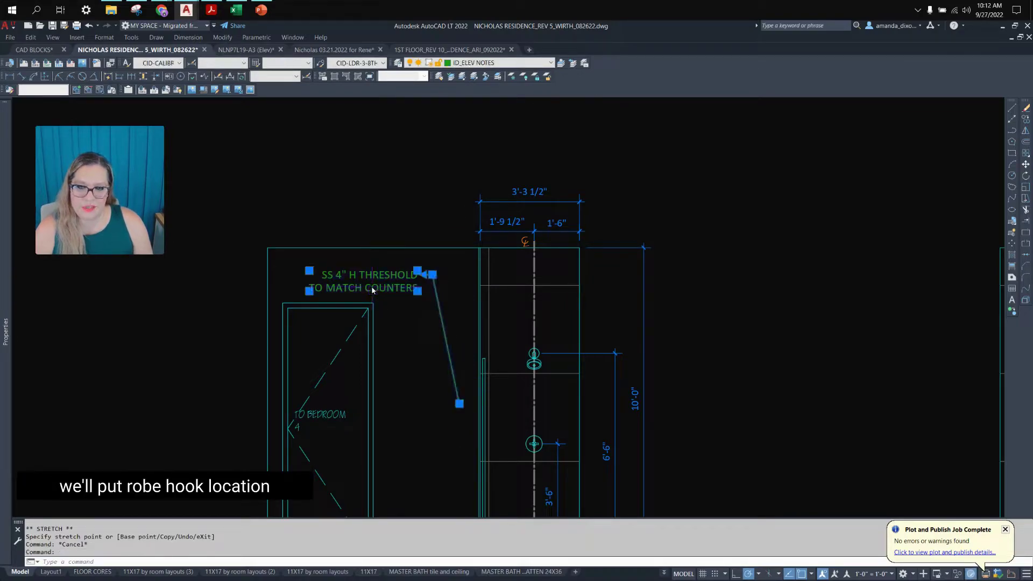
Replace the copied note's text with "ROBE HOOK LOC.".
double_click(327, 275)
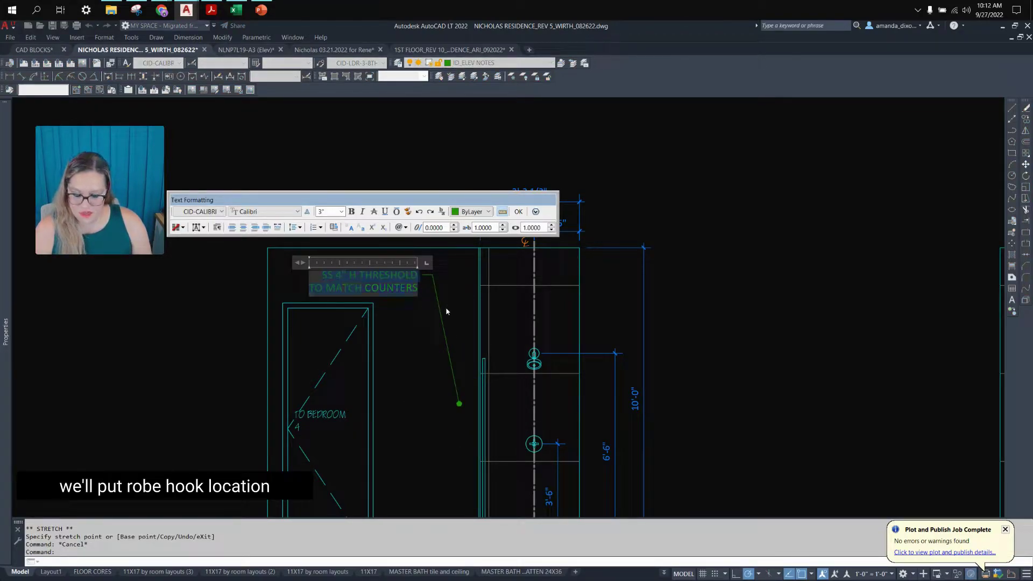
type("ROBE HOOK LOC")
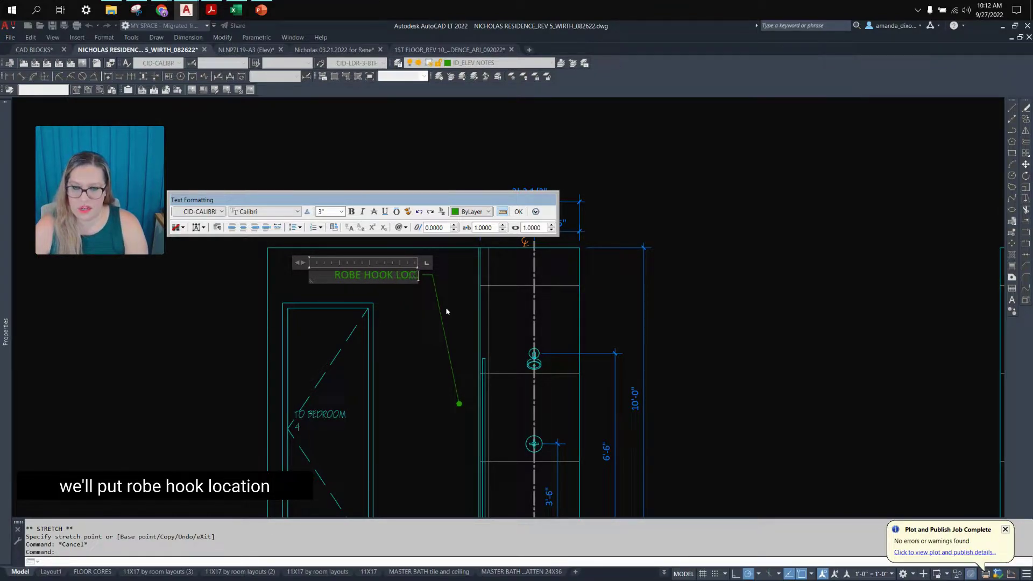
left_click(421, 333)
Review the tiled shower walls across the Bath 4 elevations and the shower plan to decide where a niche belongs.
scroll(421, 333, "down", 4)
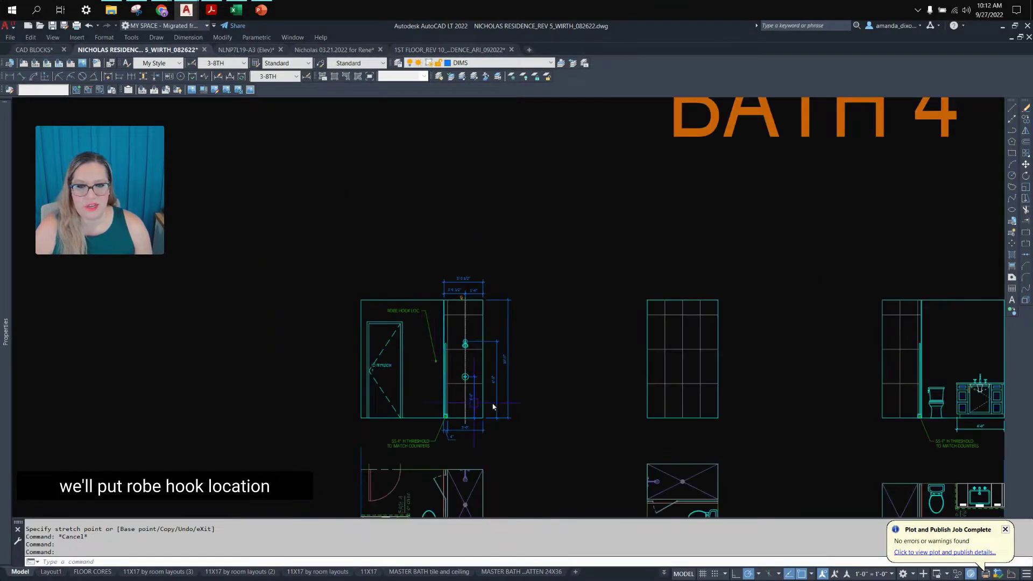
middle_click_drag(493, 406, 461, 402)
scroll(462, 403, "up", 2)
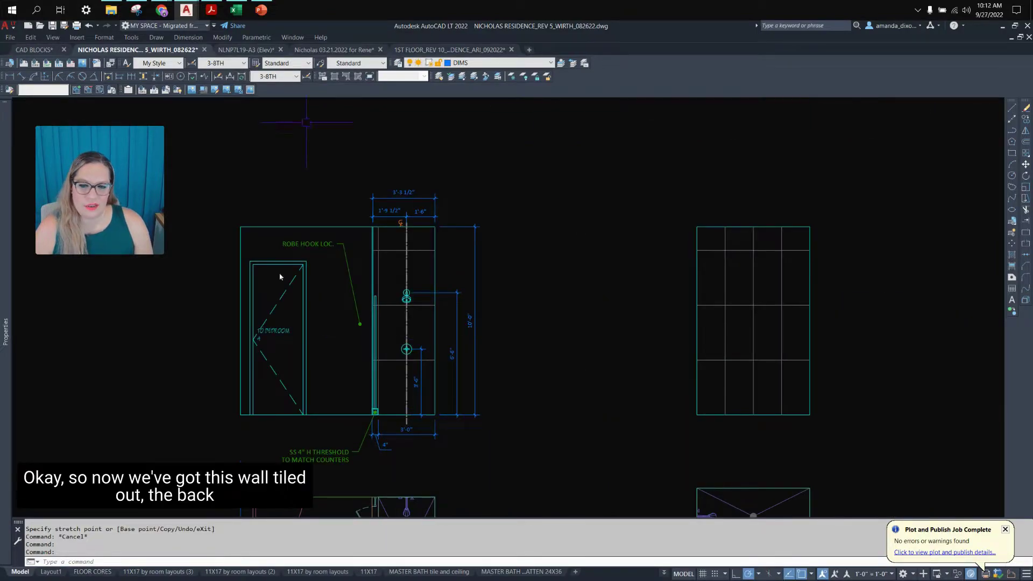
scroll(436, 323, "down", 2)
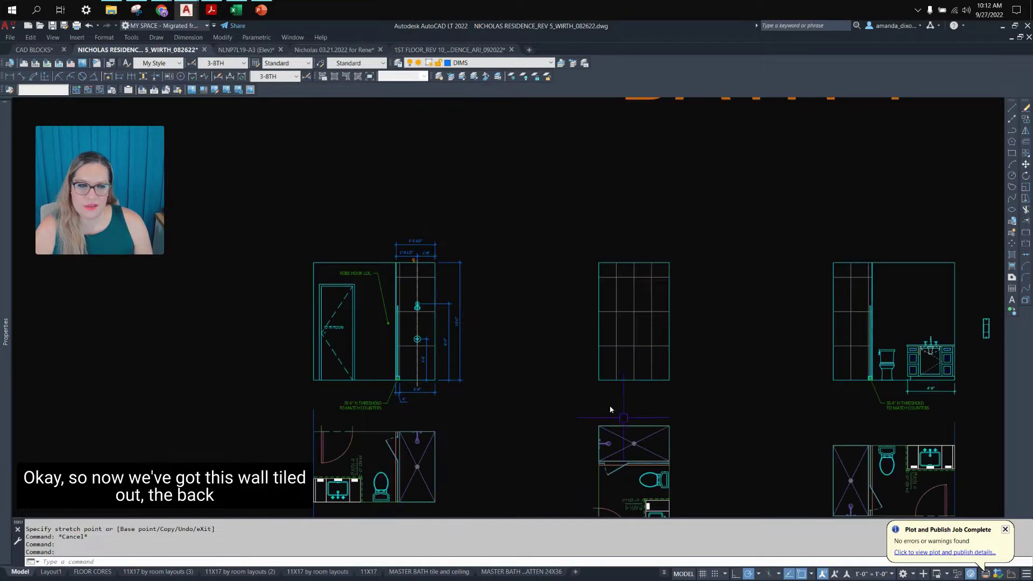
middle_click_drag(610, 410, 444, 434)
scroll(780, 401, "up", 2)
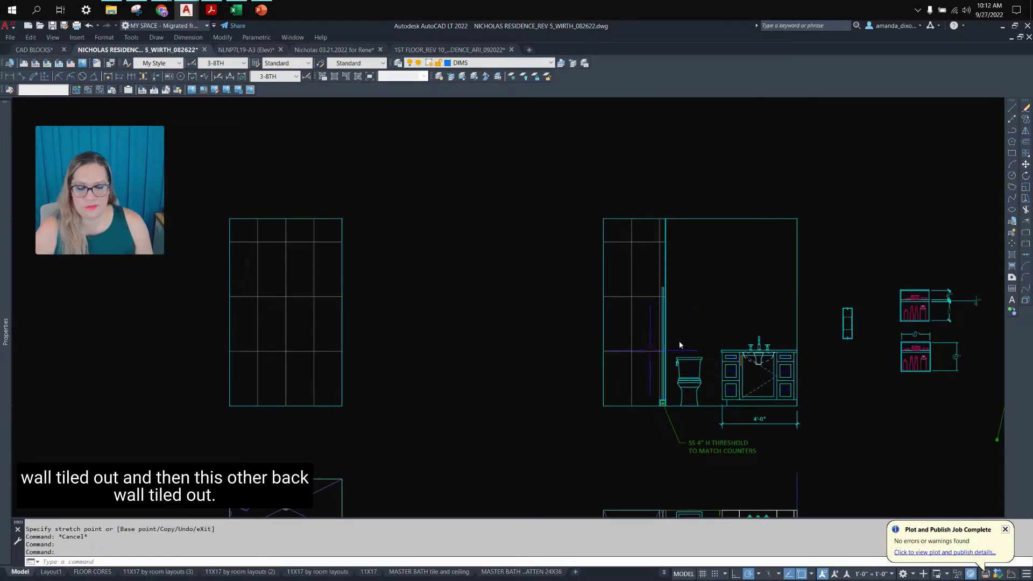
scroll(651, 280, "down", 2)
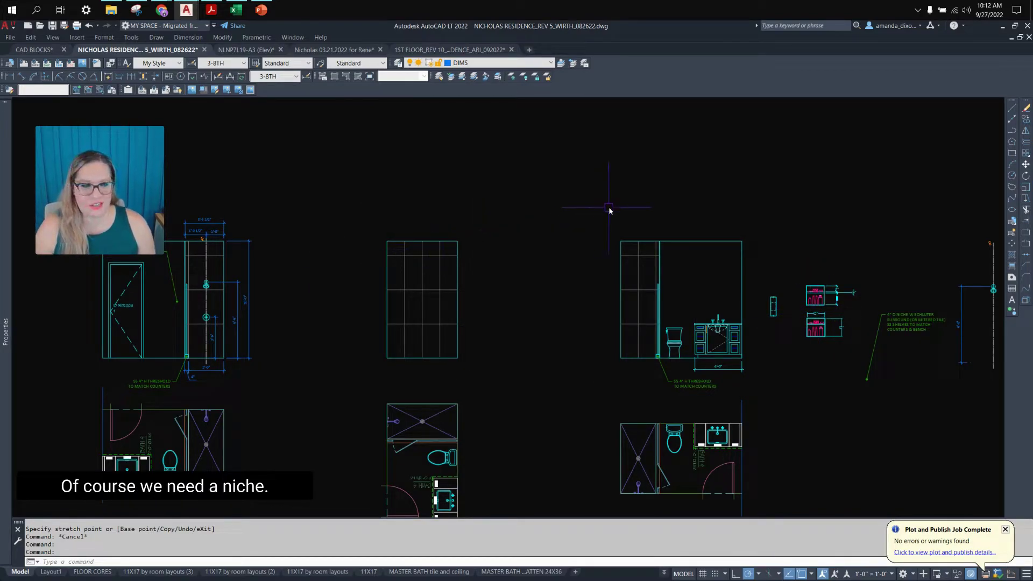
scroll(425, 296, "up", 2)
mouse_move(443, 353)
middle_mouse_down()
mouse_move(510, 219)
mouse_move(553, 275)
middle_mouse_up()
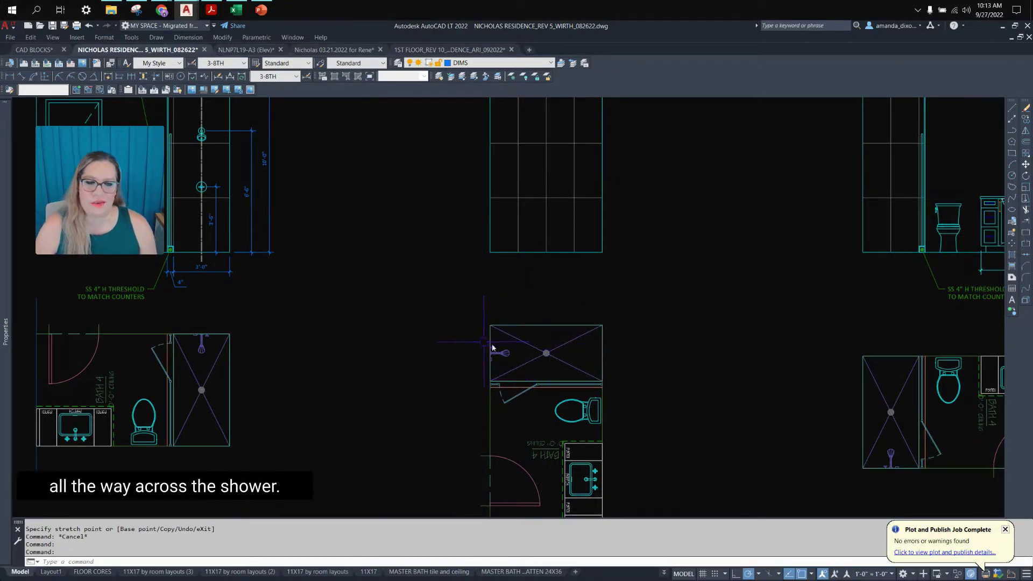
Examine the shower niche options beside the elevations, comparing their schluter edges, shelves and dimensions.
scroll(440, 391, "down", 5)
scroll(402, 370, "up", 8)
mouse_move(384, 293)
middle_mouse_down()
mouse_move(616, 252)
mouse_move(620, 242)
middle_mouse_up()
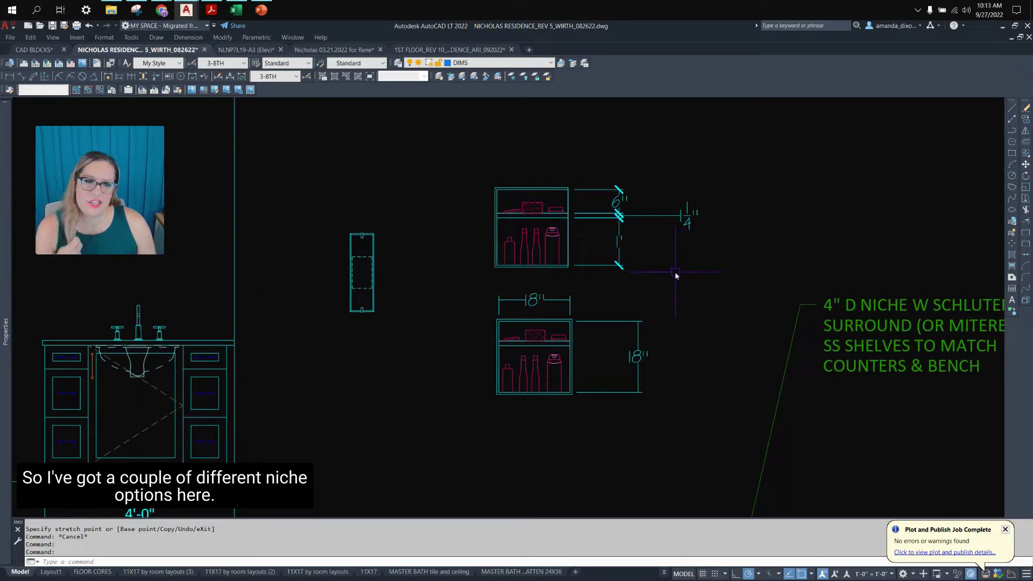
scroll(676, 275, "down", 4)
scroll(680, 286, "up", 6)
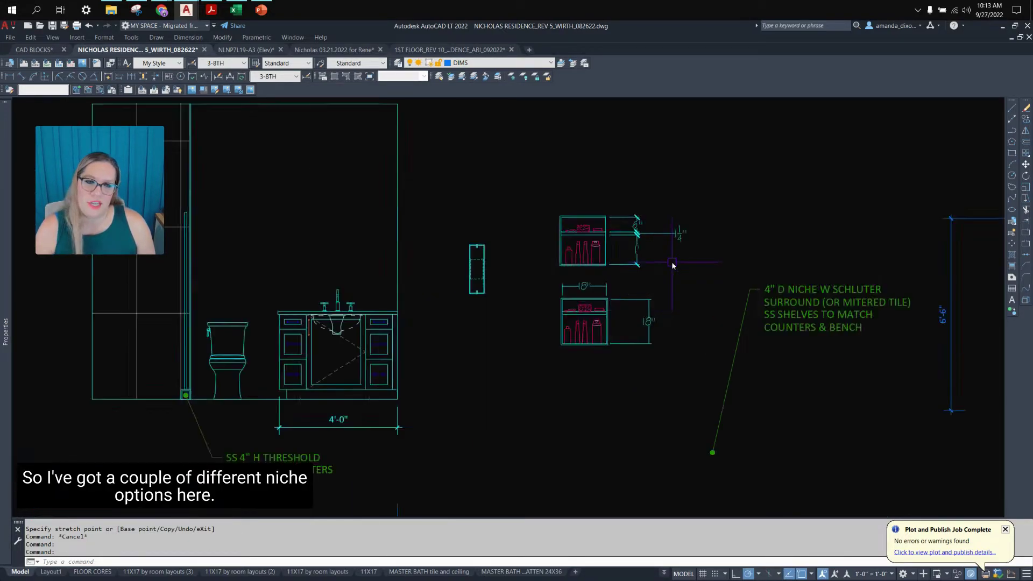
middle_click_drag(622, 219, 555, 308)
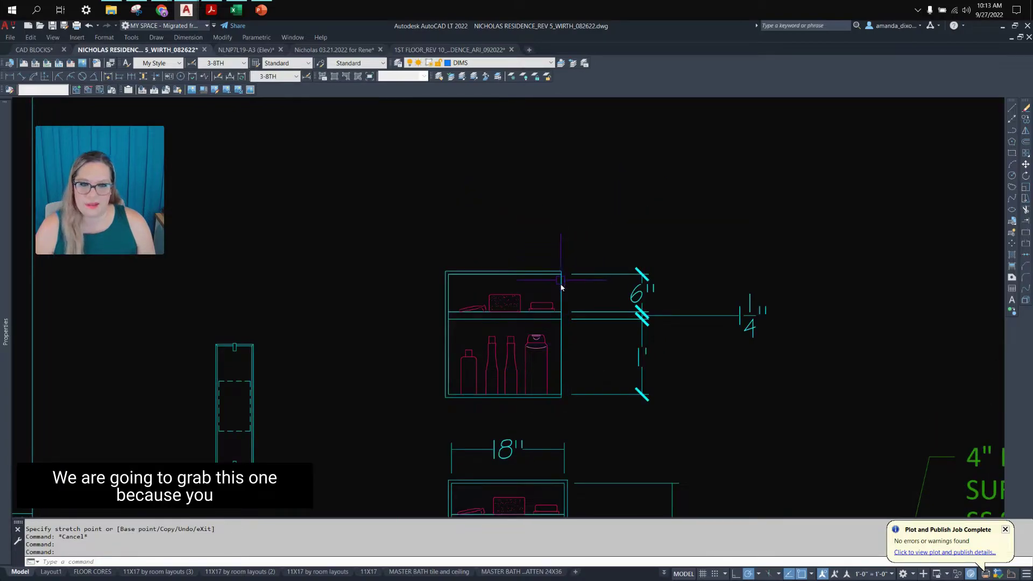
key("Escape")
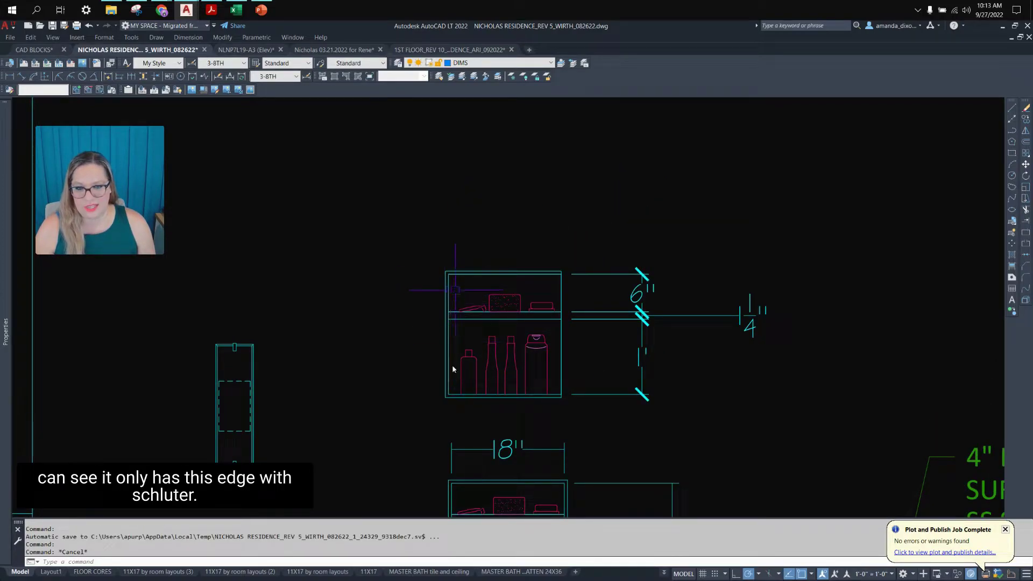
scroll(461, 290, "down", 2)
middle_click_drag(501, 398, 516, 315)
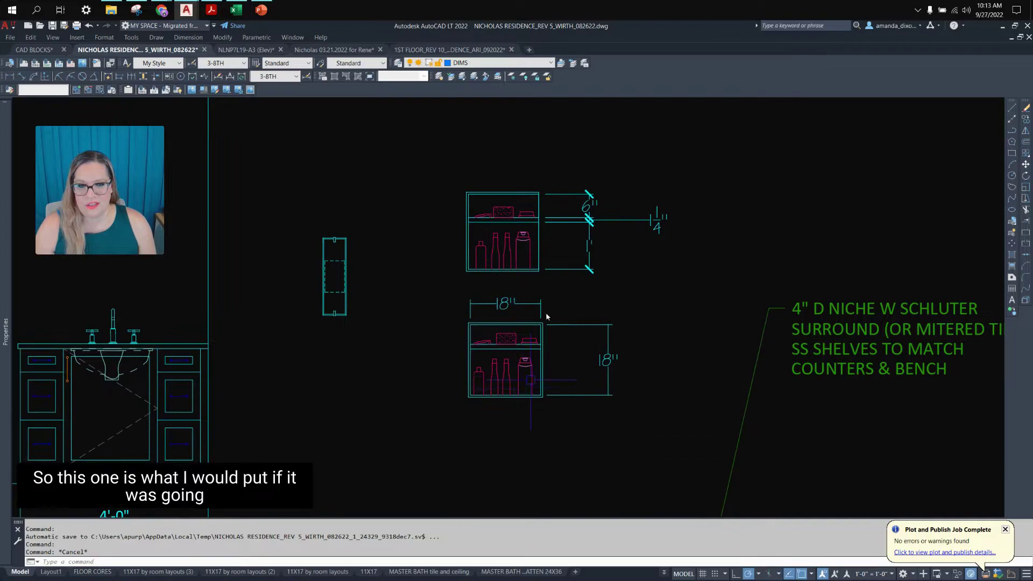
scroll(527, 375, "up", 2)
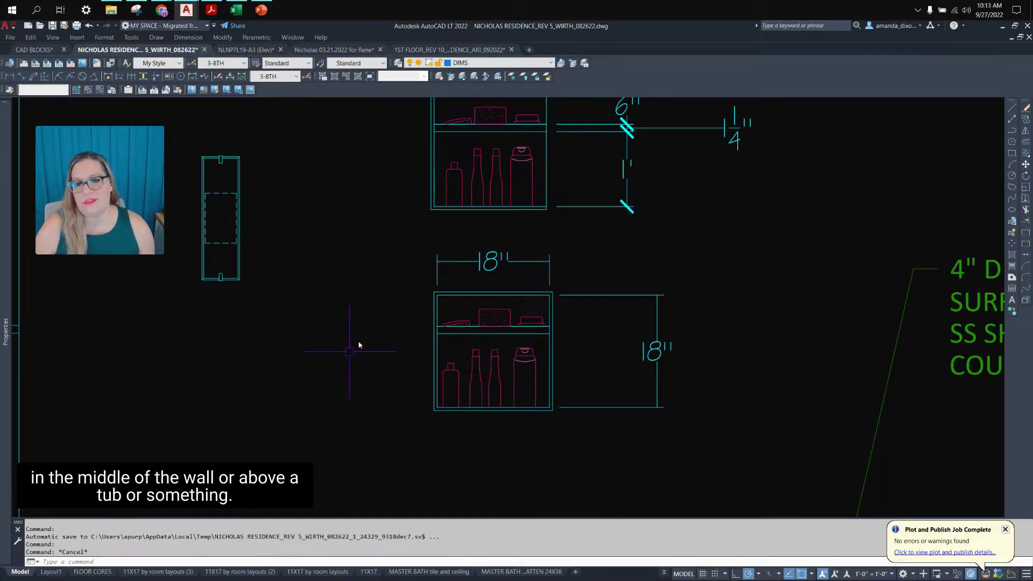
scroll(351, 353, "down", 2)
scroll(400, 293, "up", 2)
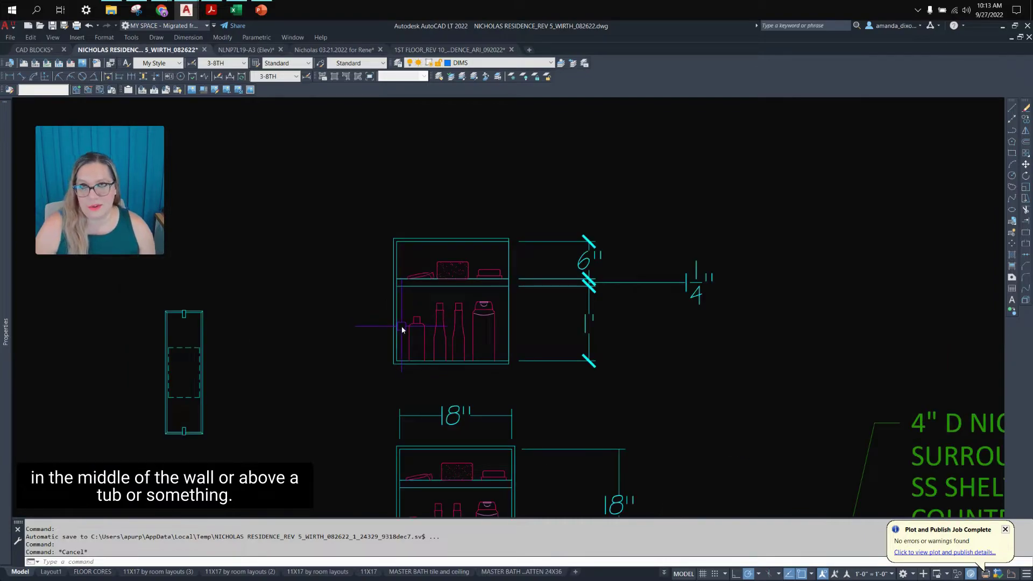
Copy the shower niche with schluter on three sides, including its dimensions, beside the blank tiled shower wall elevation.
left_click(507, 246)
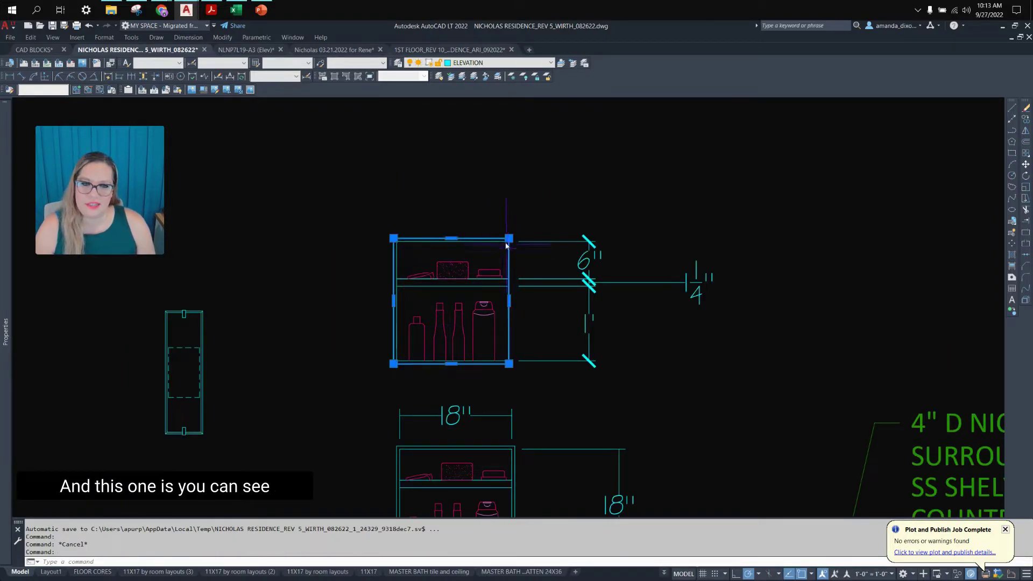
key("Escape")
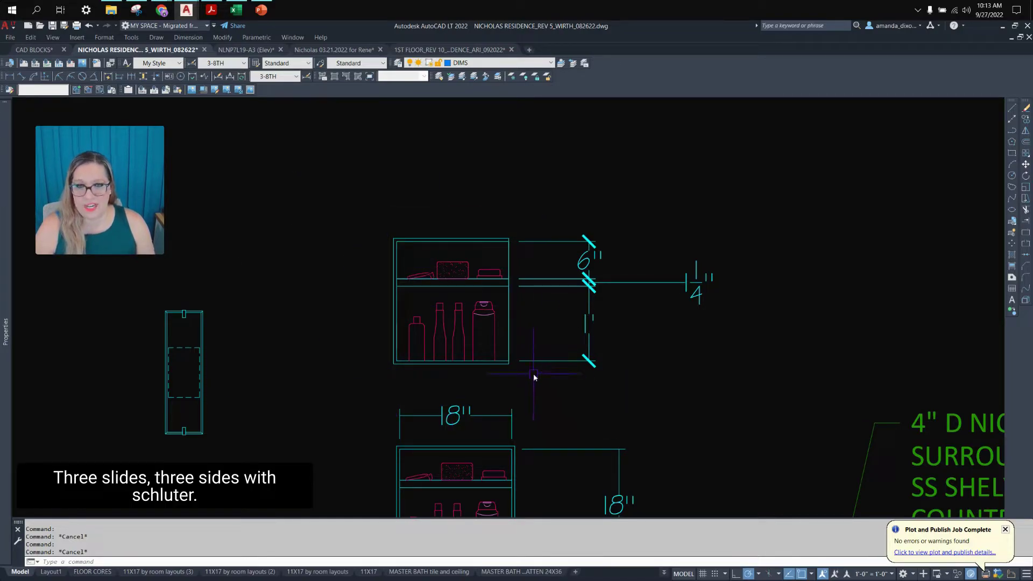
middle_click_drag(532, 323, 589, 369)
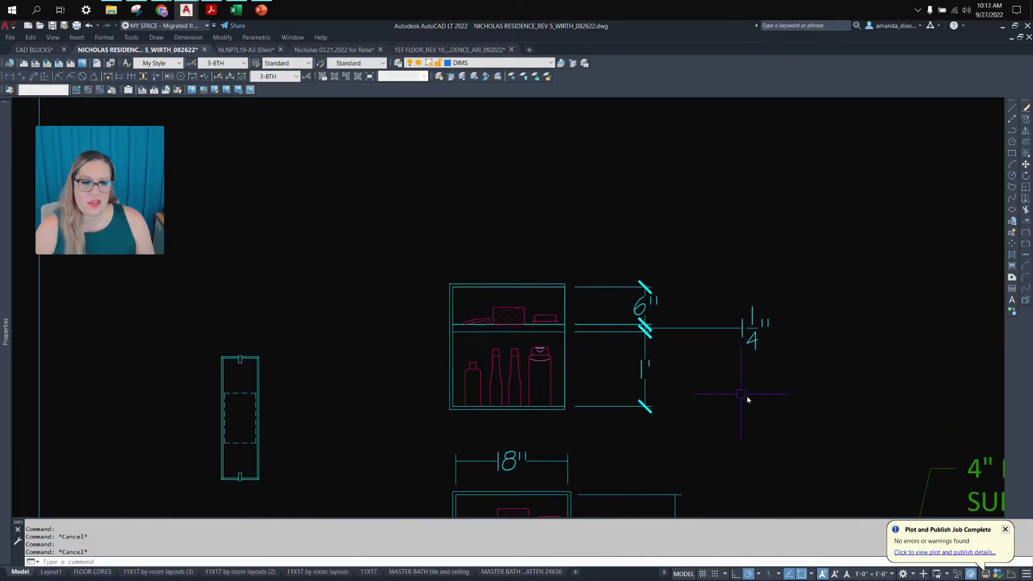
left_click(796, 425)
left_click(390, 229)
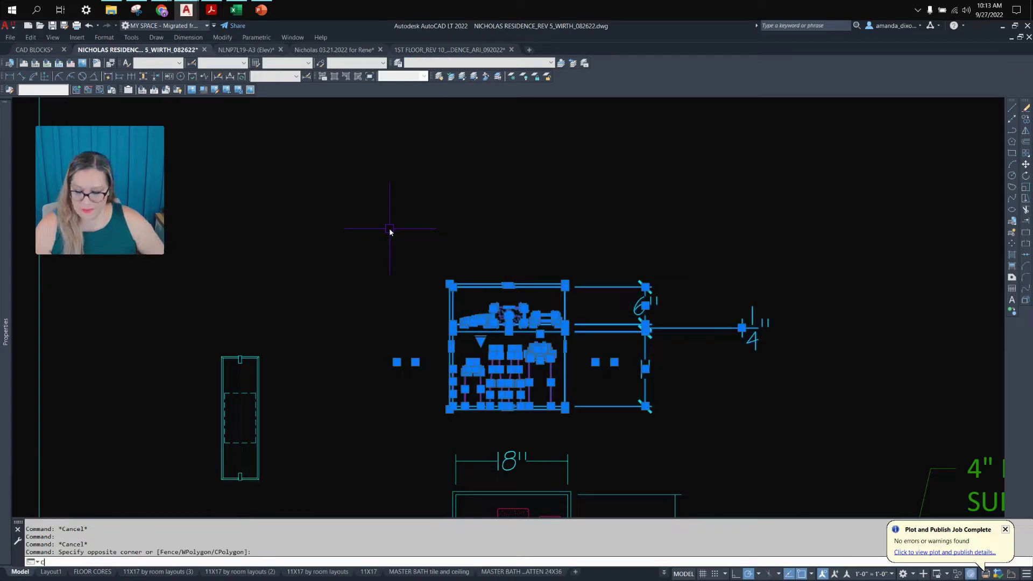
type("c")
key("Return")
scroll(390, 228, "down", 6)
left_click(434, 263)
scroll(434, 264, "down", 4)
middle_click_drag(229, 273, 331, 297)
scroll(564, 295, "up", 4)
scroll(709, 285, "up", 4)
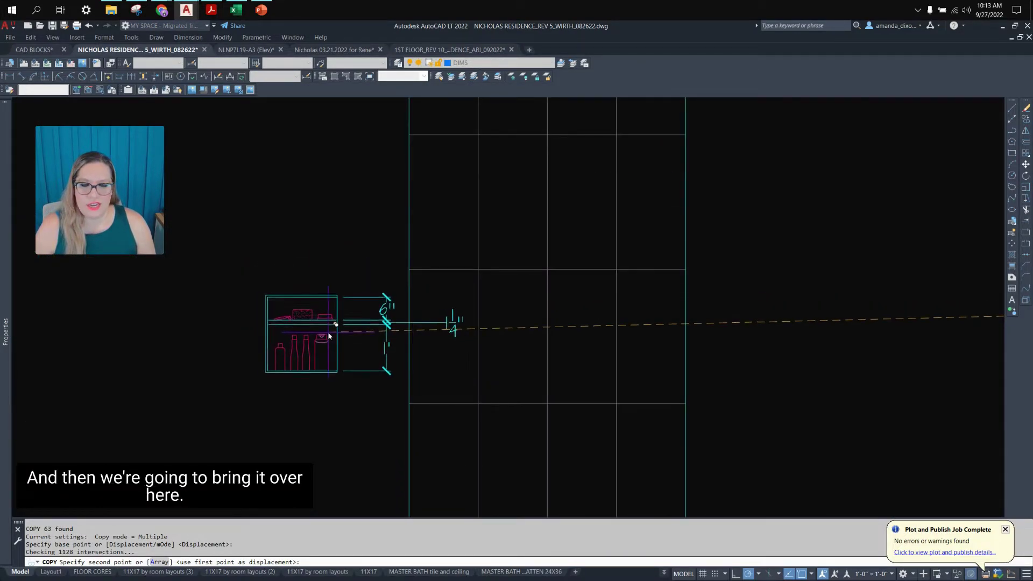
left_click(329, 332)
key("Return")
scroll(340, 331, "down", 2)
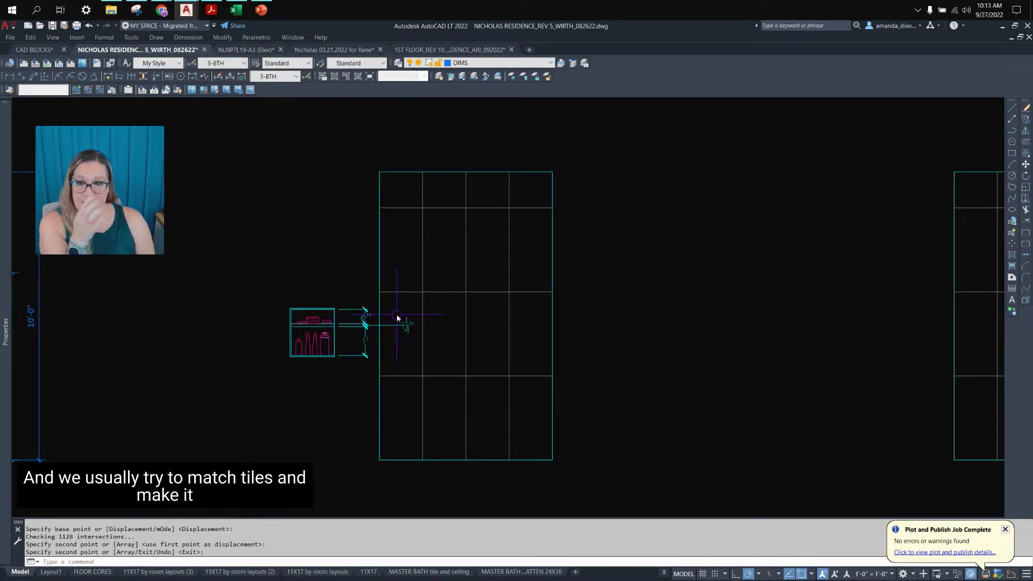
middle_click_drag(501, 304, 561, 263)
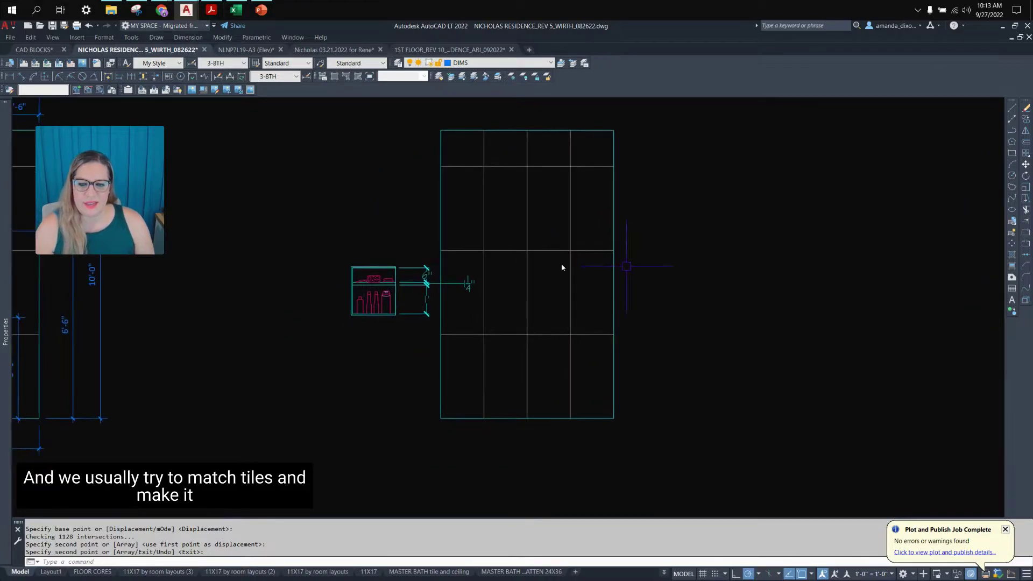
scroll(391, 316, "up", 4)
left_click(473, 352)
left_click(213, 135)
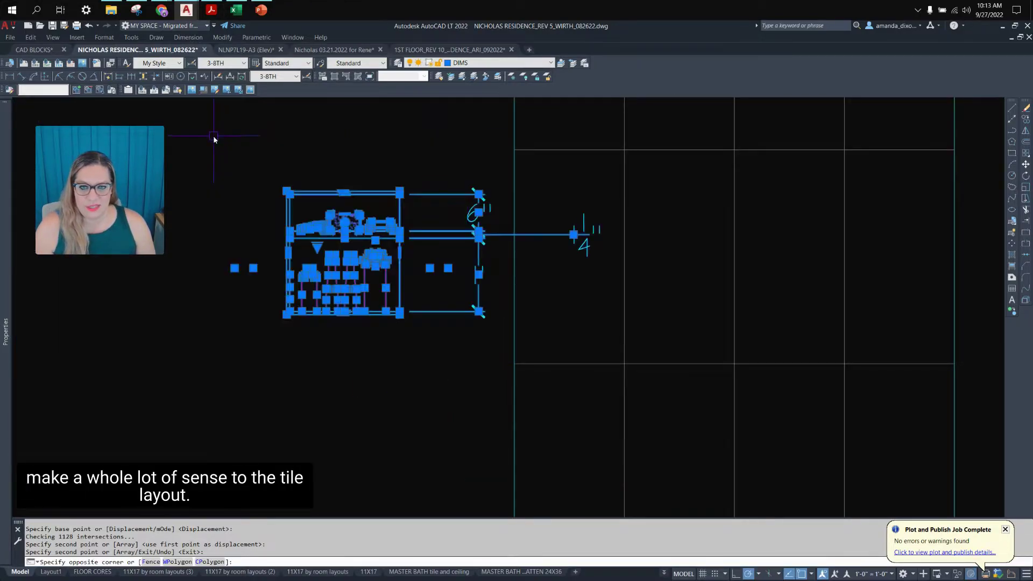
type("MI")
key("Return")
key("Escape")
Mirror the copied niche and its dimensions about a vertical axis, erasing the source objects.
left_click(478, 351)
left_click(192, 136)
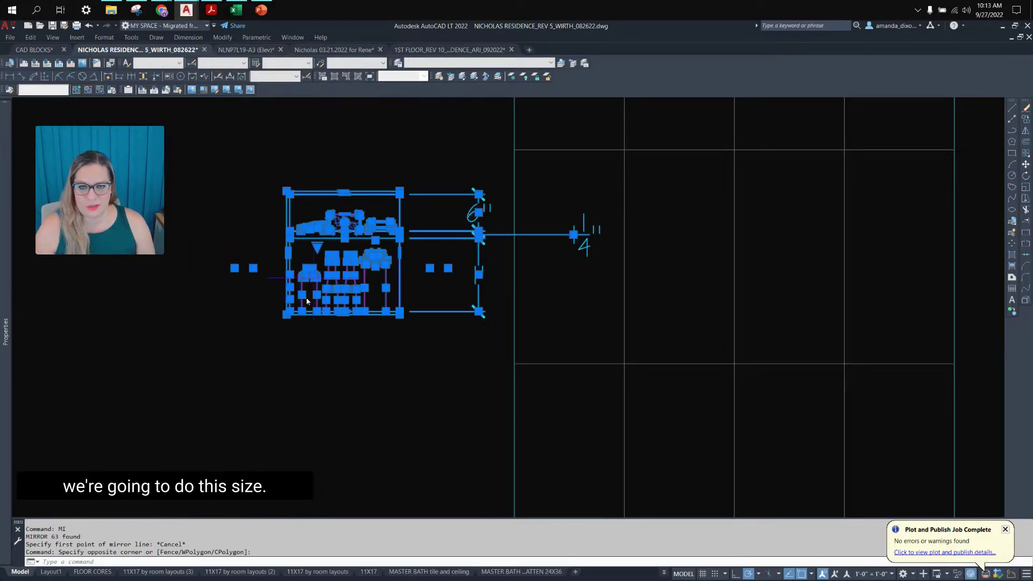
scroll(590, 339, "down", 2)
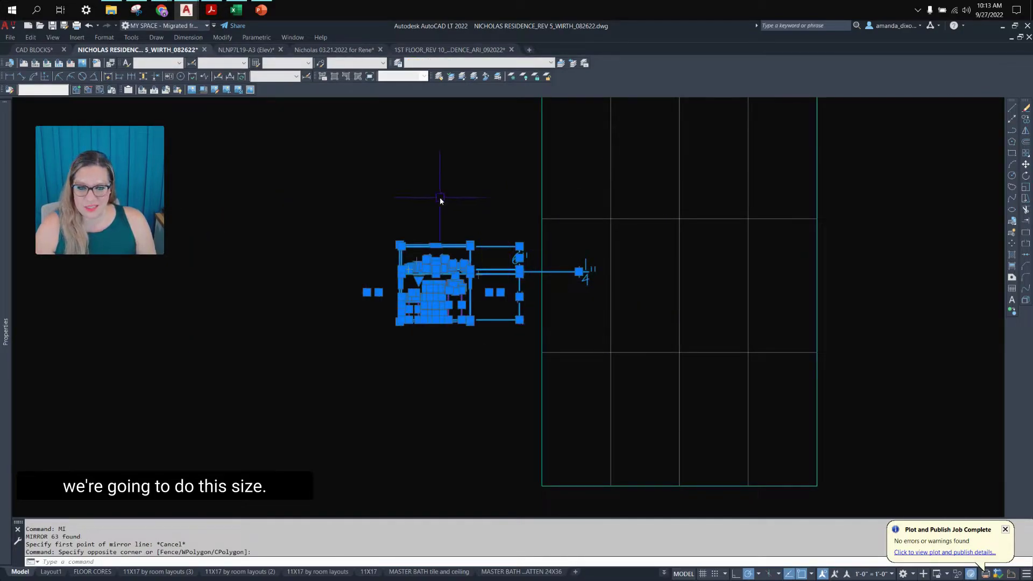
type("MI")
key("Return")
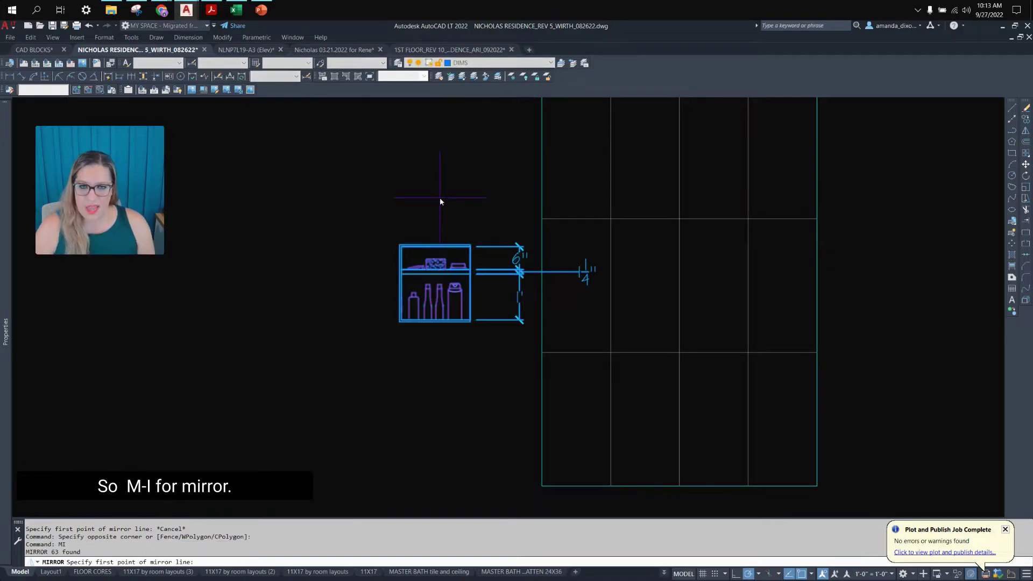
left_click(438, 225)
left_click(438, 214)
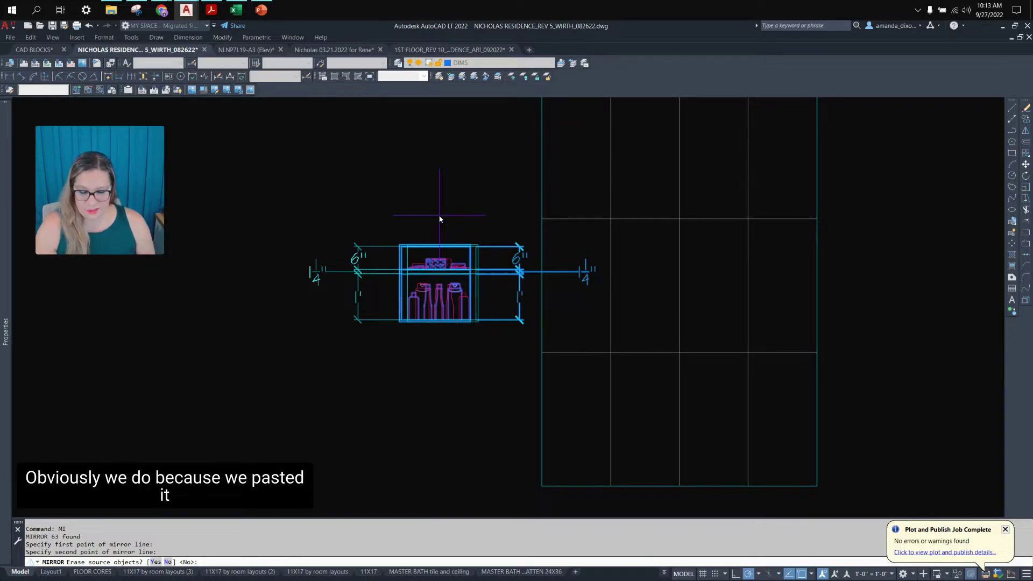
type("Y")
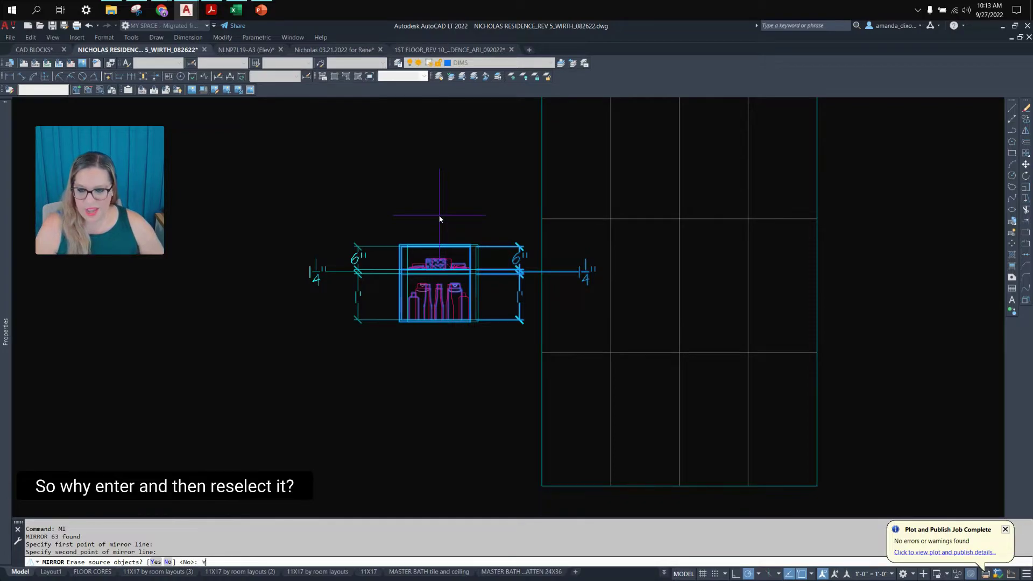
key("Return")
left_click(478, 353)
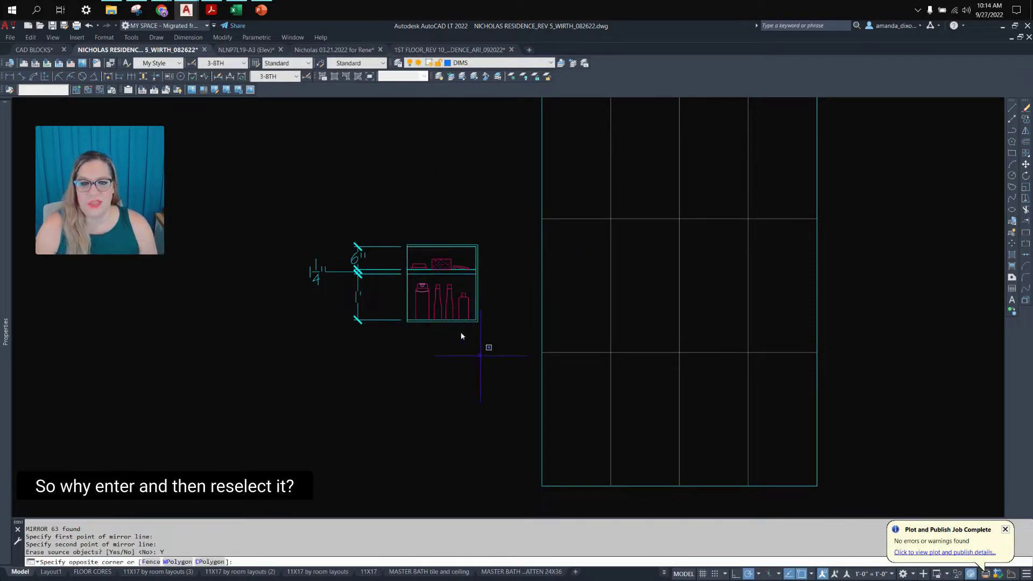
left_click(274, 189)
type("m")
key("Return")
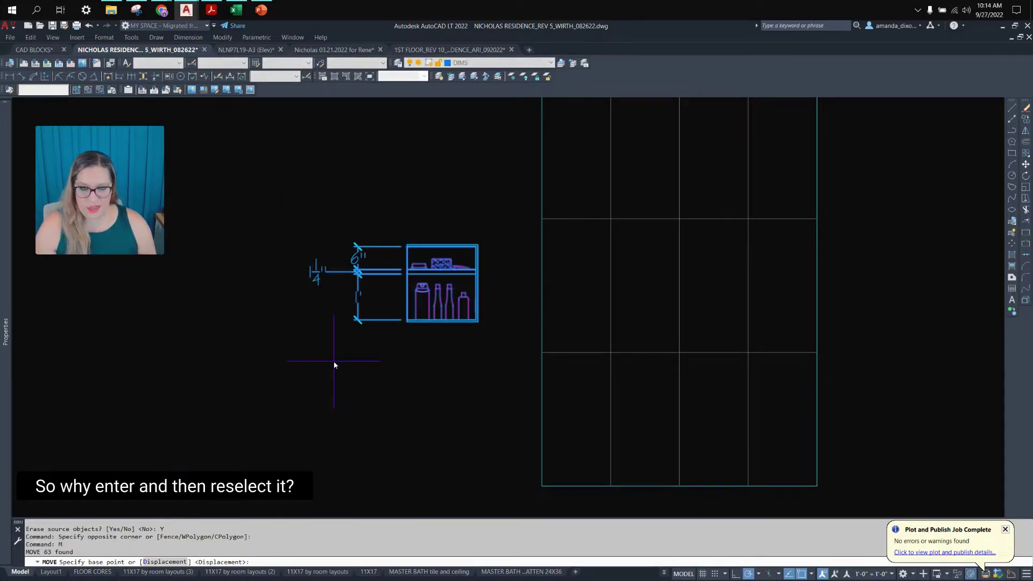
scroll(393, 247, "up", 2)
left_click(419, 246)
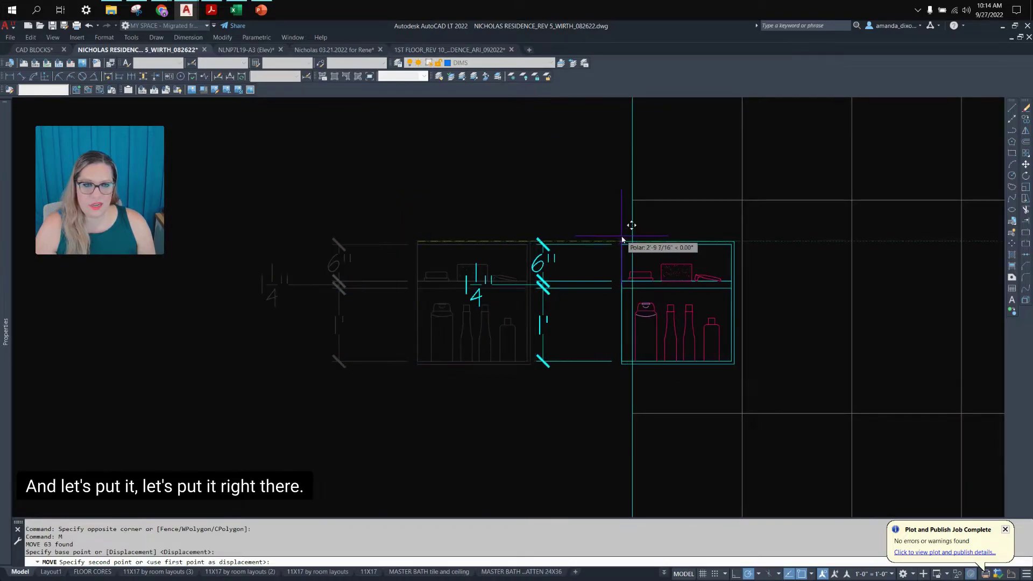
key("Escape")
Move the mirrored niche and its dimensions so the niche's open-side inner upper corner meets the wall edge at the grout line.
type("M")
key("Return")
type("P")
key("Return")
key("Return")
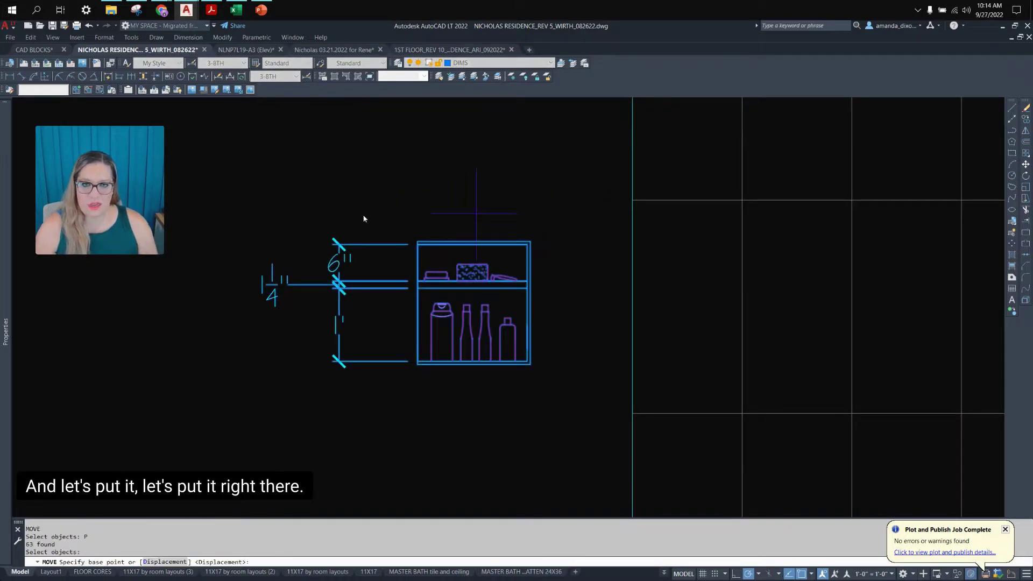
left_click(417, 245)
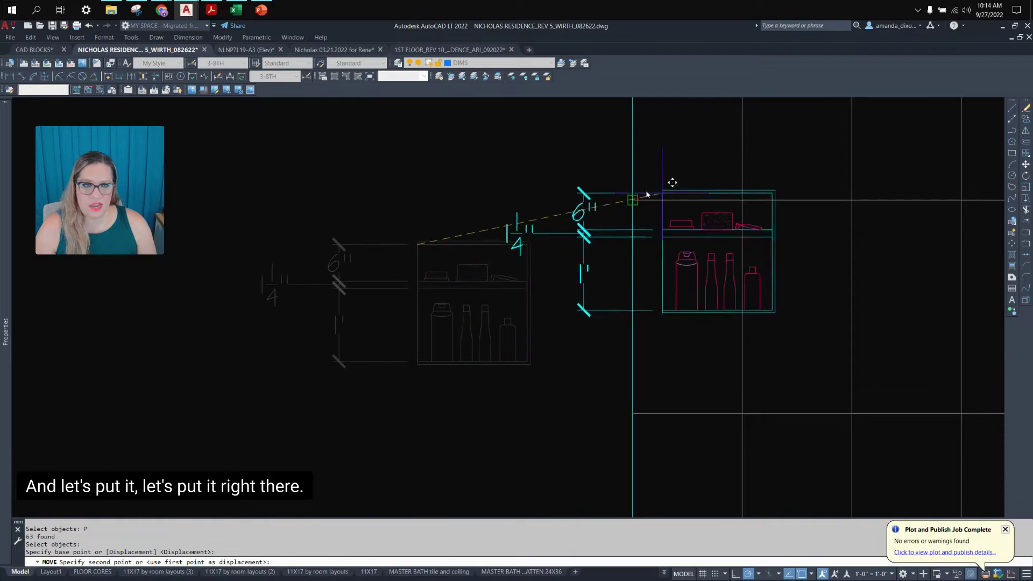
left_click(634, 199)
Add a vertical linear dimension from the base of the tiled wall to the inner top of the niche.
scroll(775, 316, "down", 6)
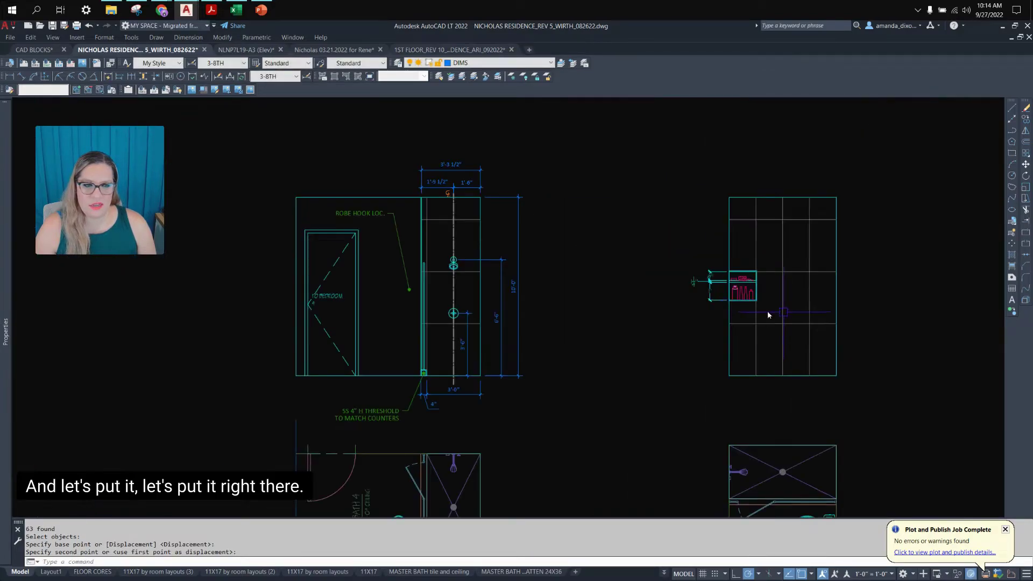
middle_click_drag(767, 311, 739, 307)
scroll(777, 311, "up", 2)
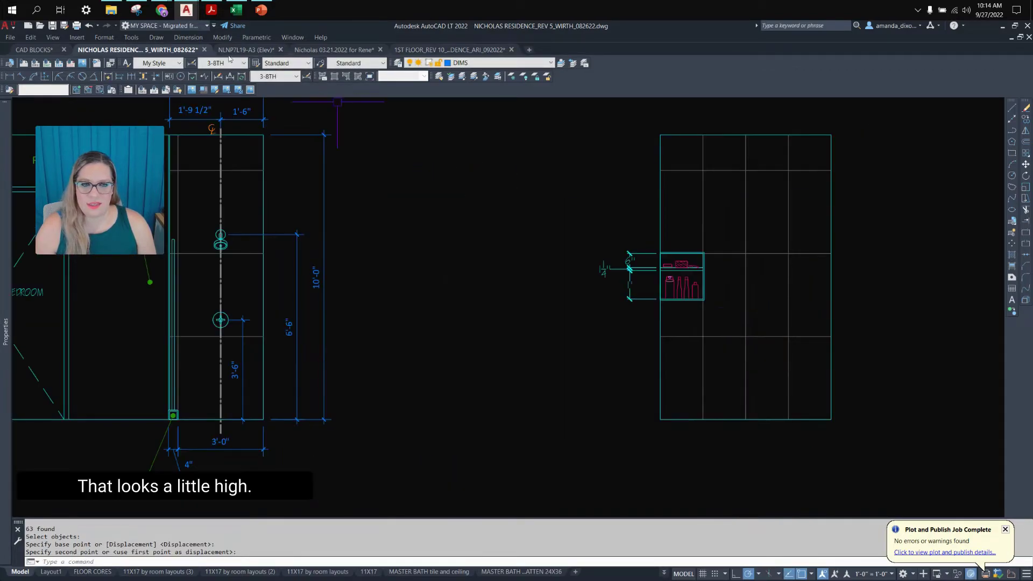
left_click(10, 77)
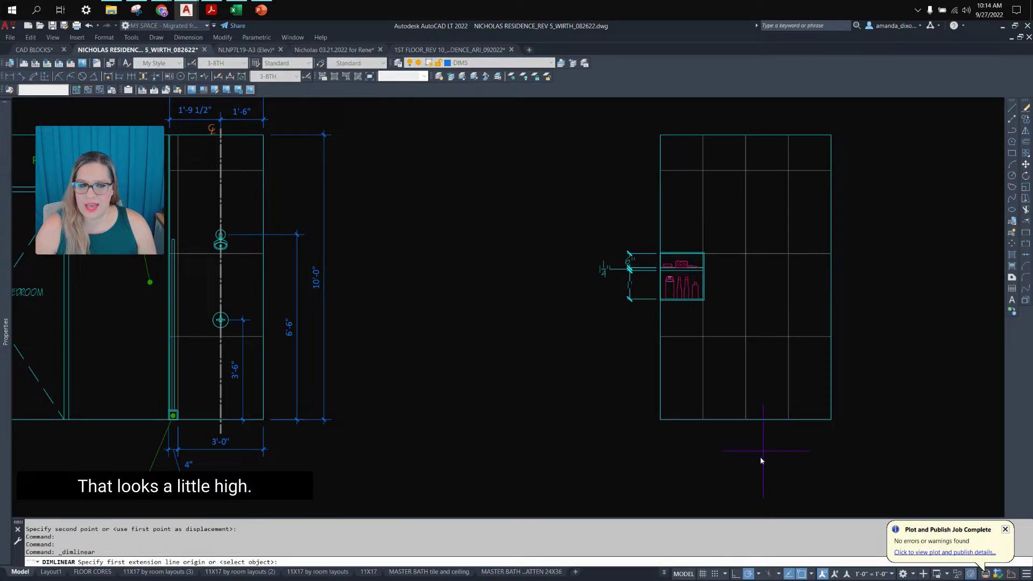
left_click(660, 419)
scroll(661, 254, "up", 5)
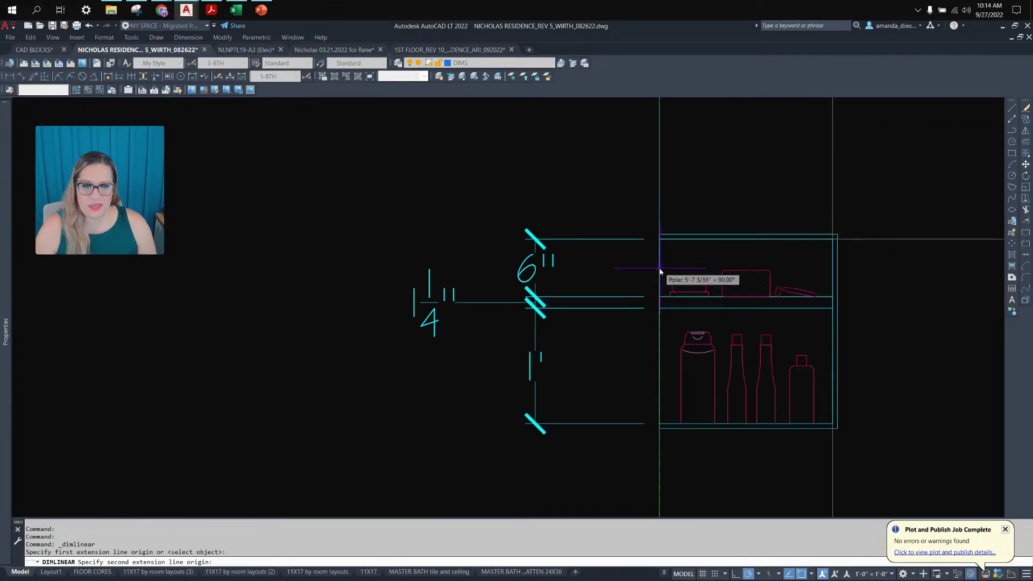
left_click(659, 239)
scroll(660, 239, "down", 4)
left_click(480, 266)
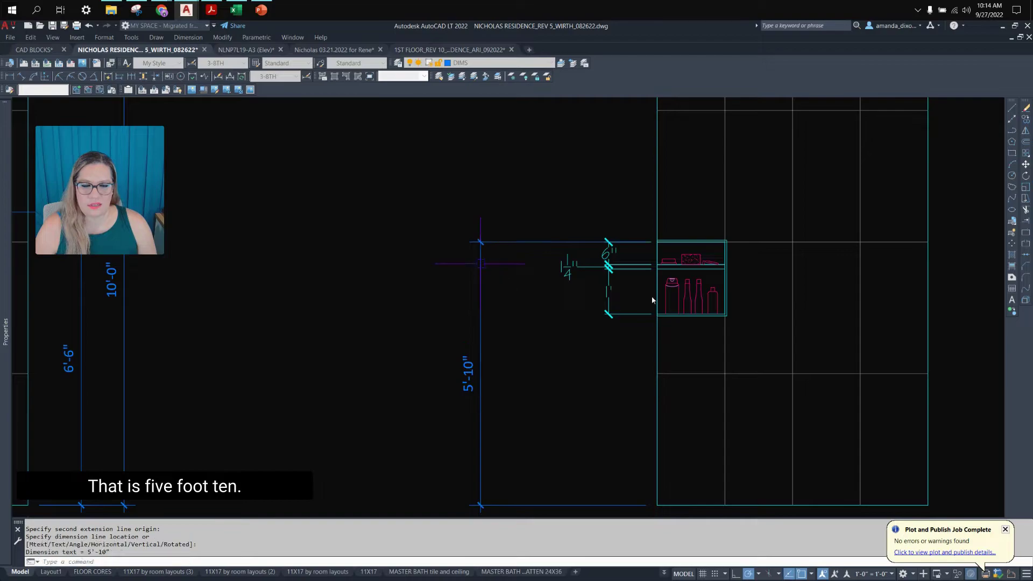
Move the niche and its dimensions straight down along the wall edge, toward the middle of the tile row.
scroll(715, 322, "down", 3)
middle_click_drag(715, 323, 546, 284)
scroll(419, 269, "up", 2)
scroll(480, 335, "down", 2)
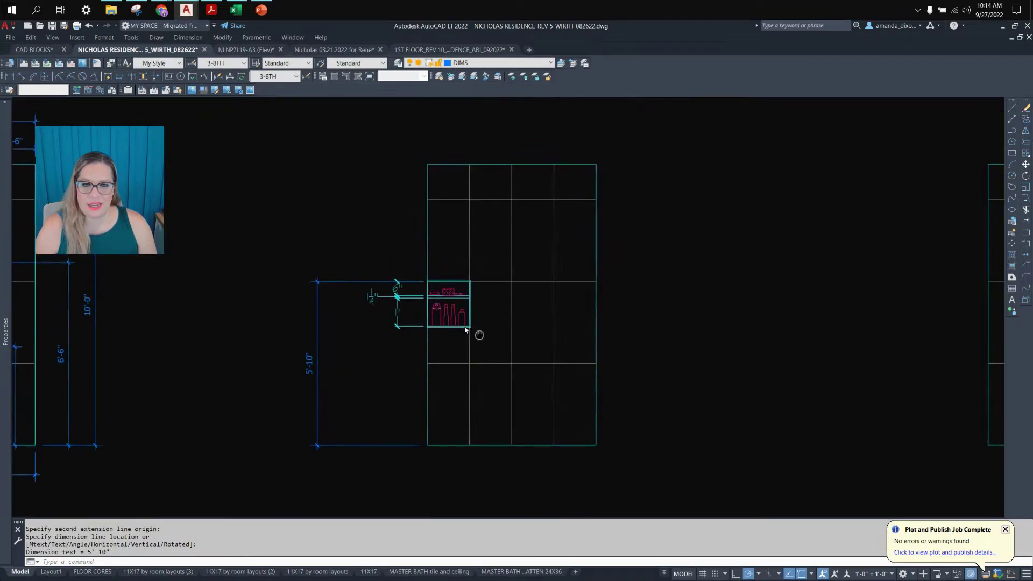
scroll(480, 334, "up", 2)
left_click(309, 245)
left_click(534, 363)
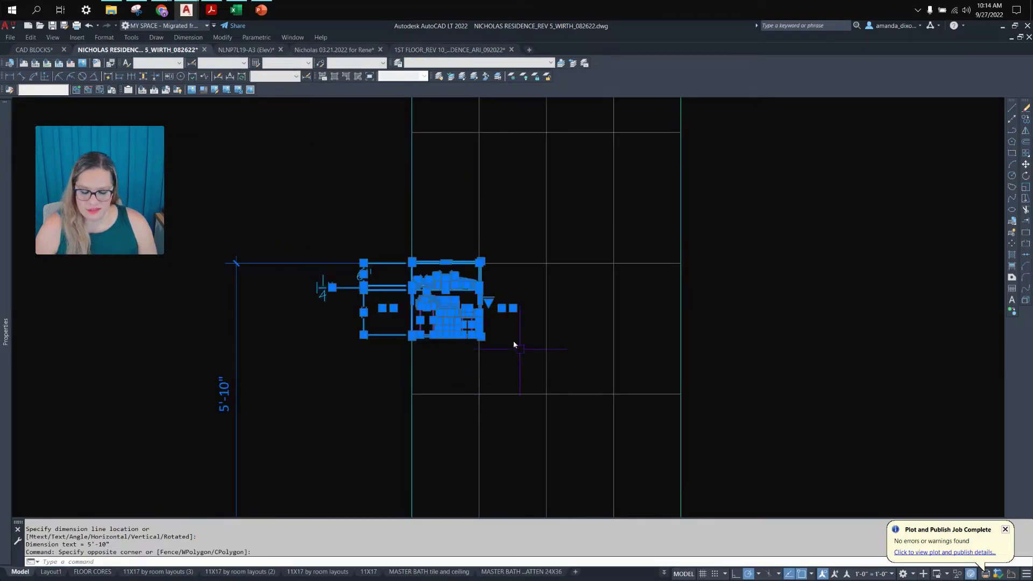
type("m")
key("Return")
scroll(484, 318, "up", 2)
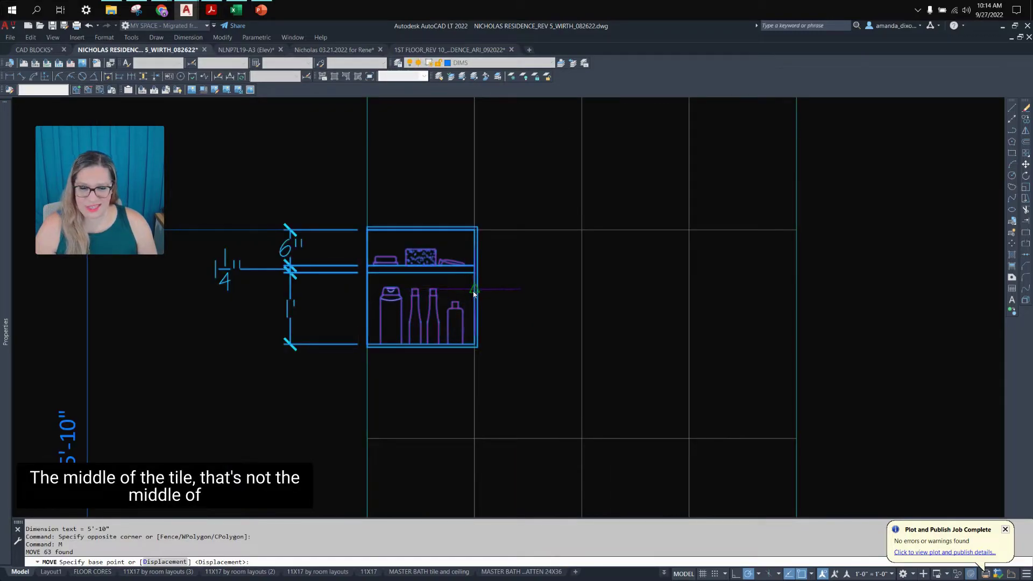
left_click(473, 292)
scroll(559, 304, "down", 2)
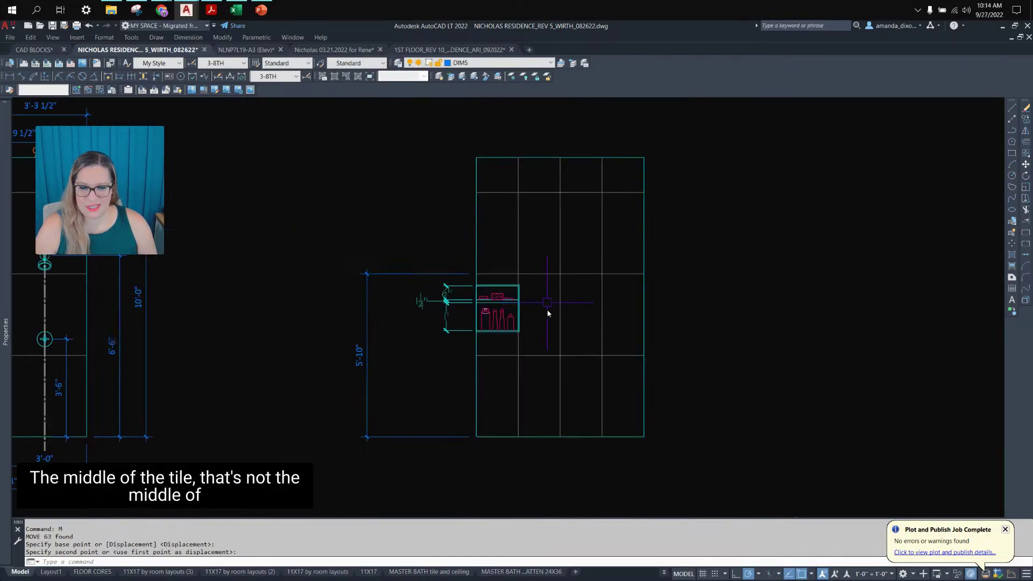
Begin a helper line at the grout line above the niche to locate the middle of the tile row.
scroll(502, 350, "up", 2)
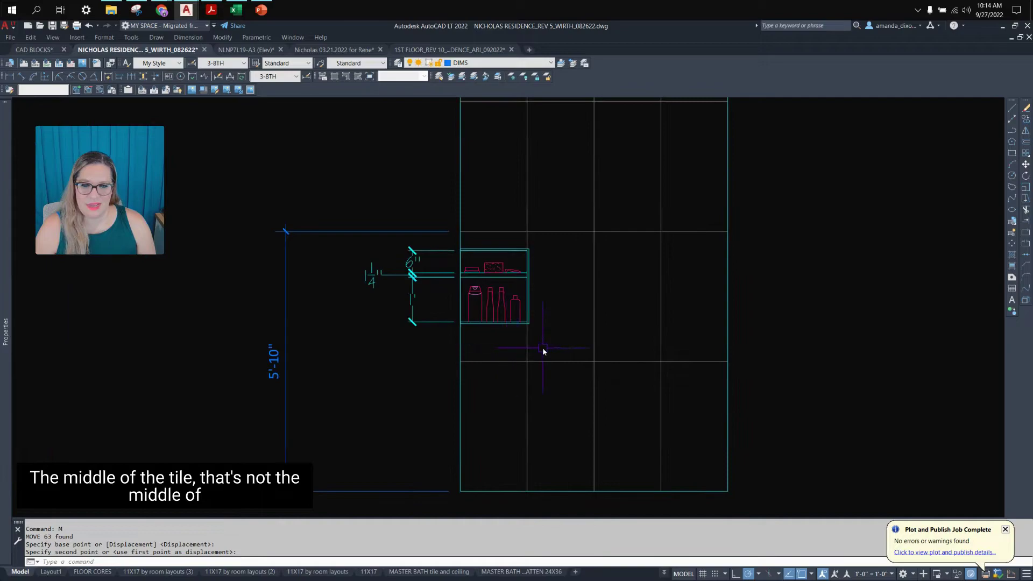
left_click(553, 341)
type("l")
key("Return")
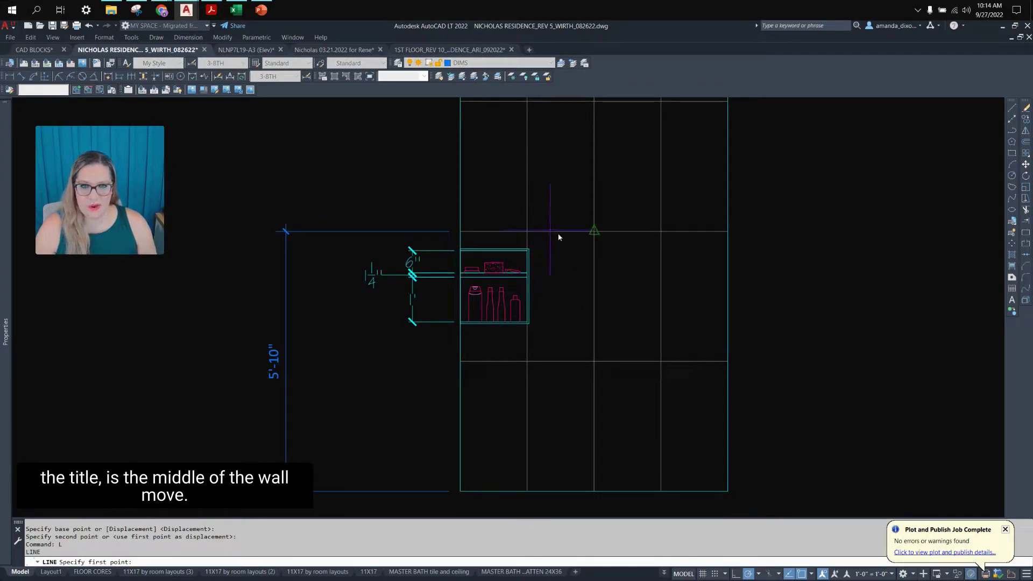
Draw a vertical helper line beside the niche, spanning the tile course between the two horizontal grout lines.
left_click(550, 233)
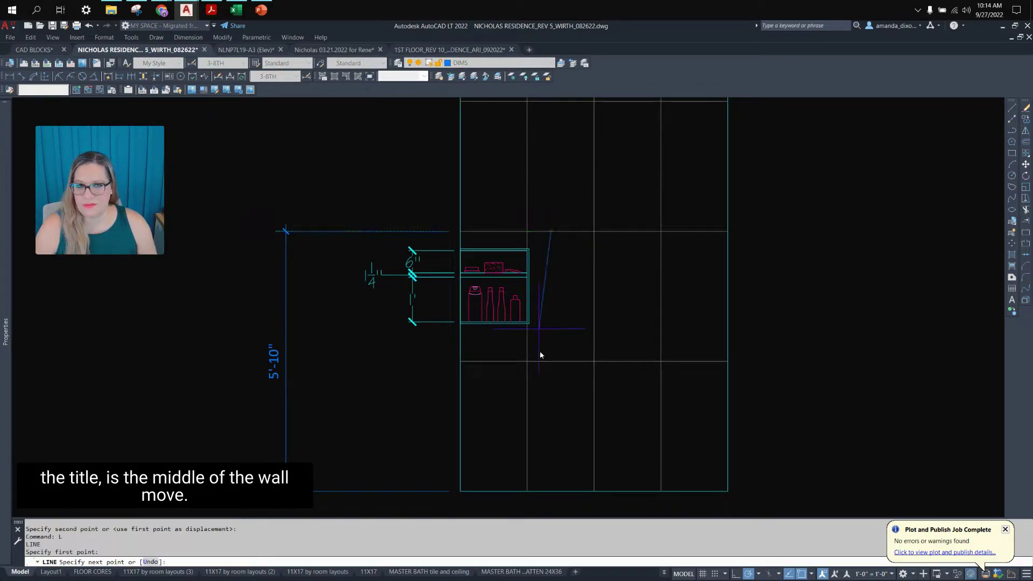
left_click(548, 364)
key("Return")
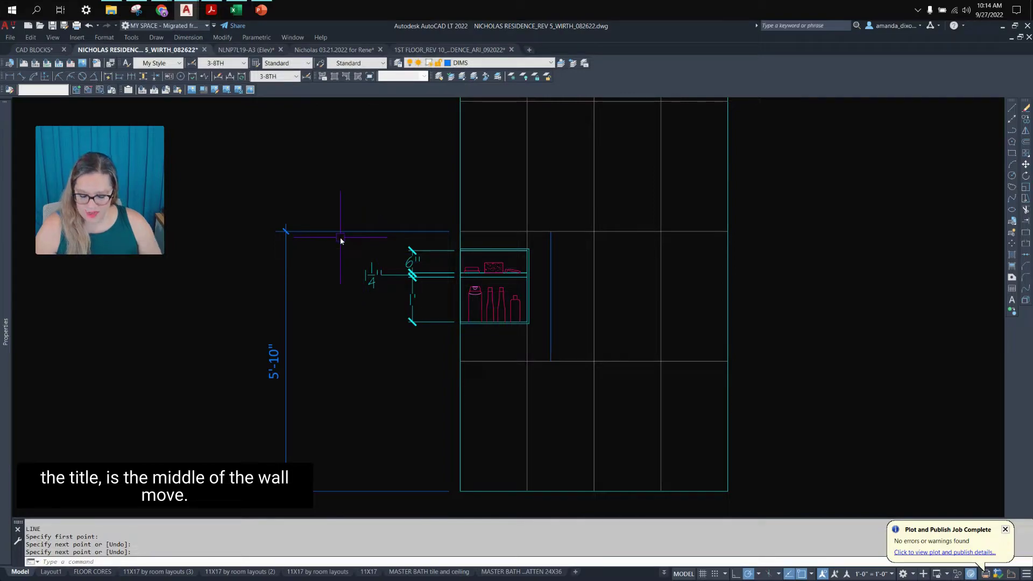
Move the previously selected niche and its dimensions vertically so the niche is centred on the helper line's midpoint.
type("m")
key("Return")
type("p")
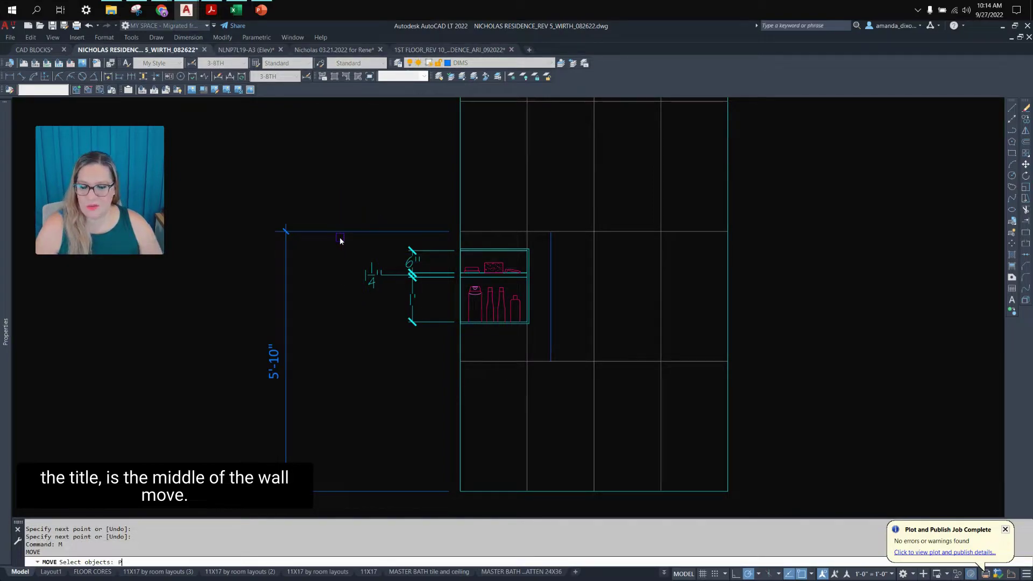
key("Return")
key("Return")
scroll(543, 298, "up", 4)
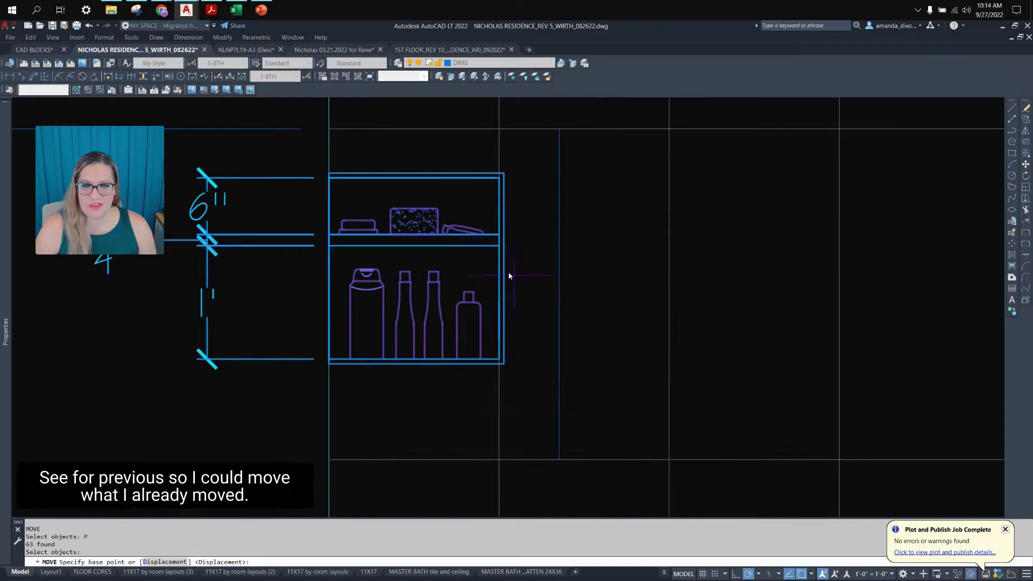
left_click(556, 267)
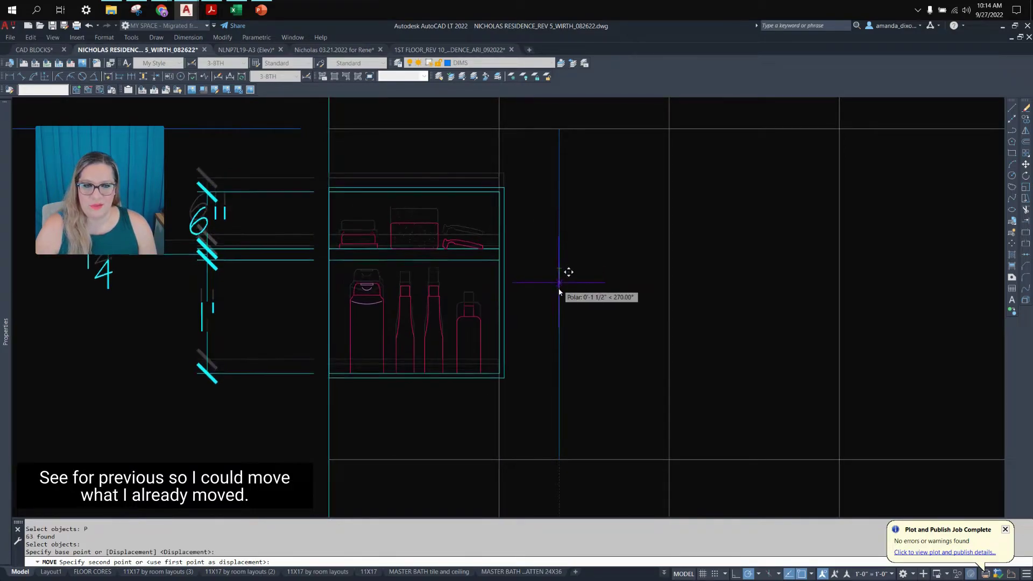
left_click(560, 296)
Erase the vertical helper line beside the niche.
scroll(555, 291, "down", 6)
left_click(551, 301)
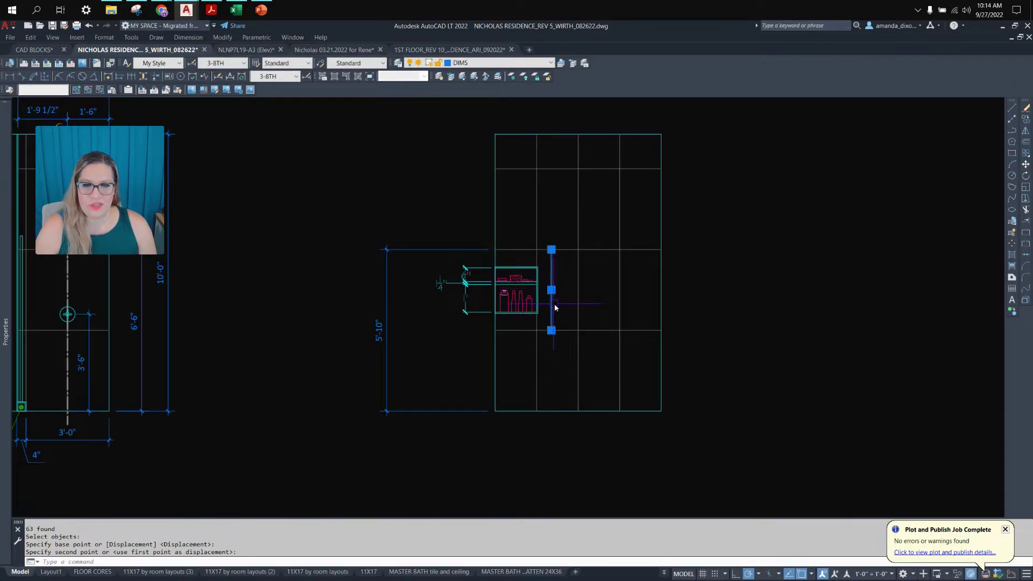
key("Delete")
Dimension the height from the floor line to the bottom of the niche, in line with the niche's existing vertical dimensions.
middle_click_drag(641, 296, 706, 296)
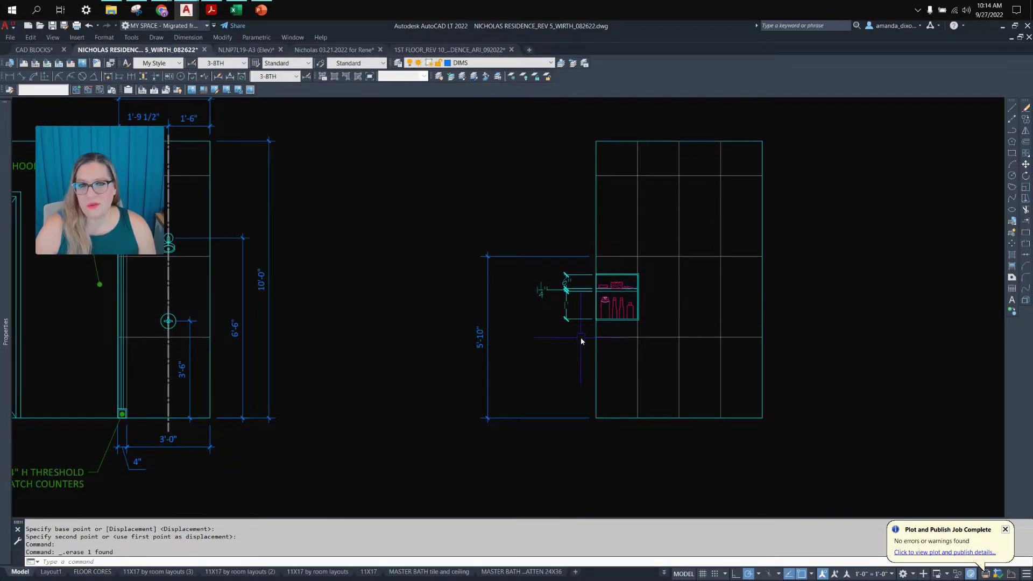
scroll(406, 250, "down", 3)
scroll(522, 283, "up", 2)
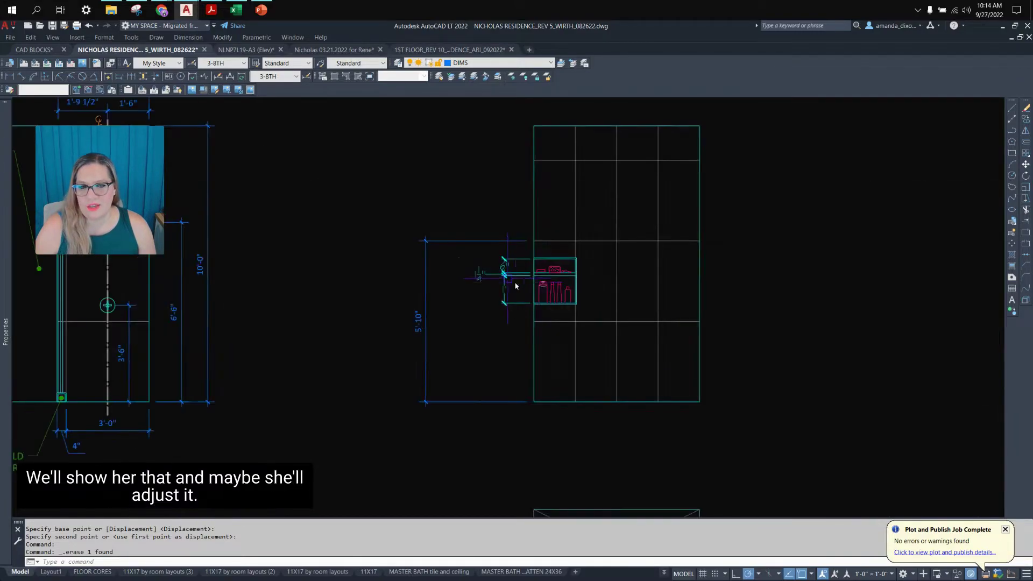
scroll(522, 283, "down", 1)
middle_click_drag(590, 332, 462, 334)
scroll(469, 337, "up", 2)
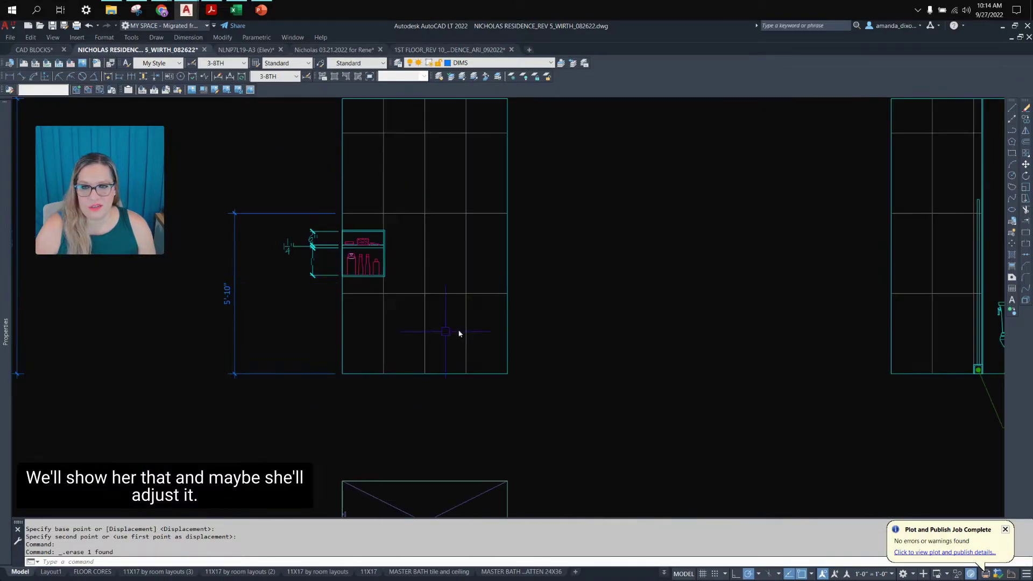
left_click(10, 76)
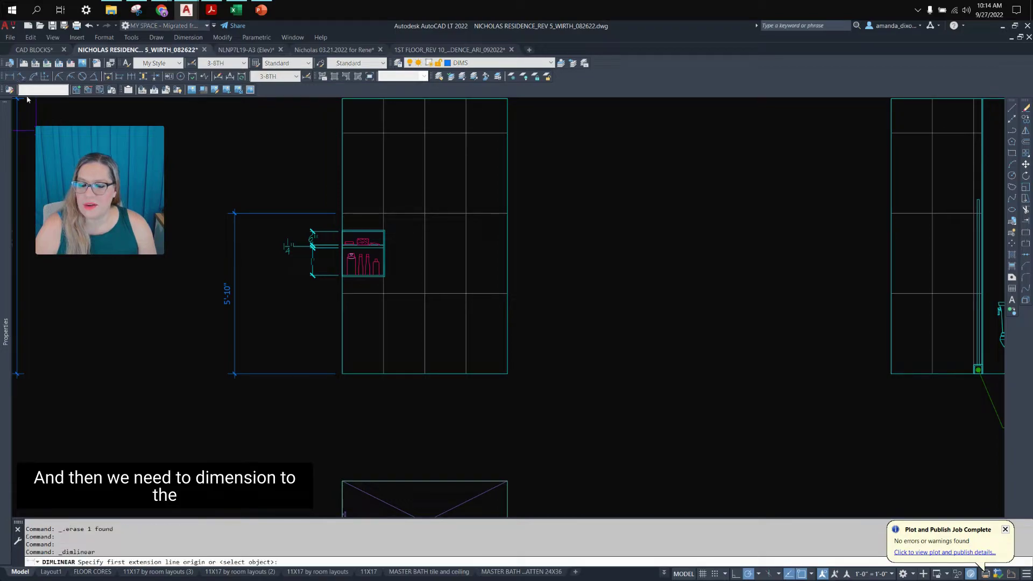
scroll(327, 358, "up", 2)
left_click(356, 397)
scroll(359, 336, "up", 3)
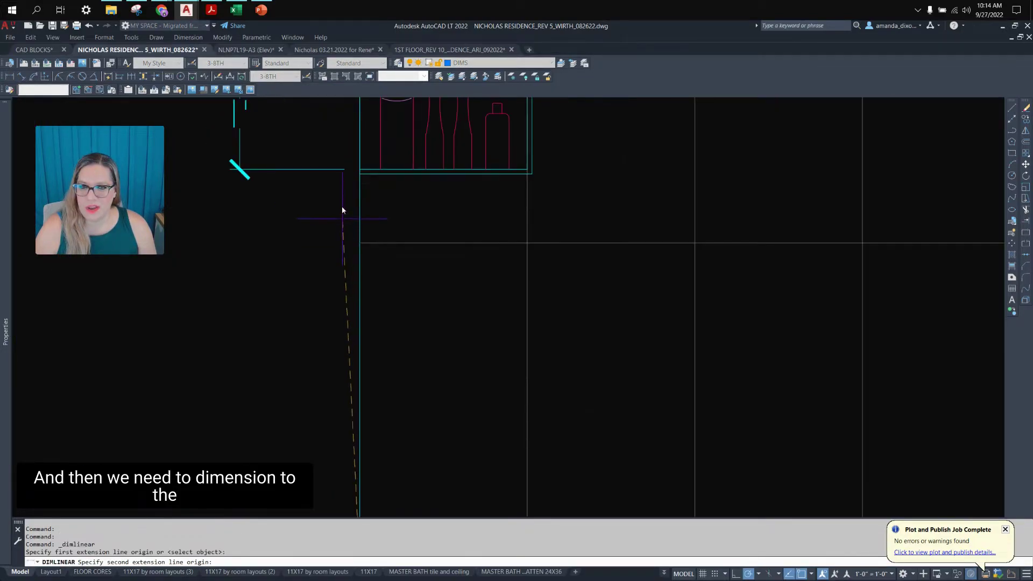
left_click(362, 164)
scroll(361, 172, "down", 1)
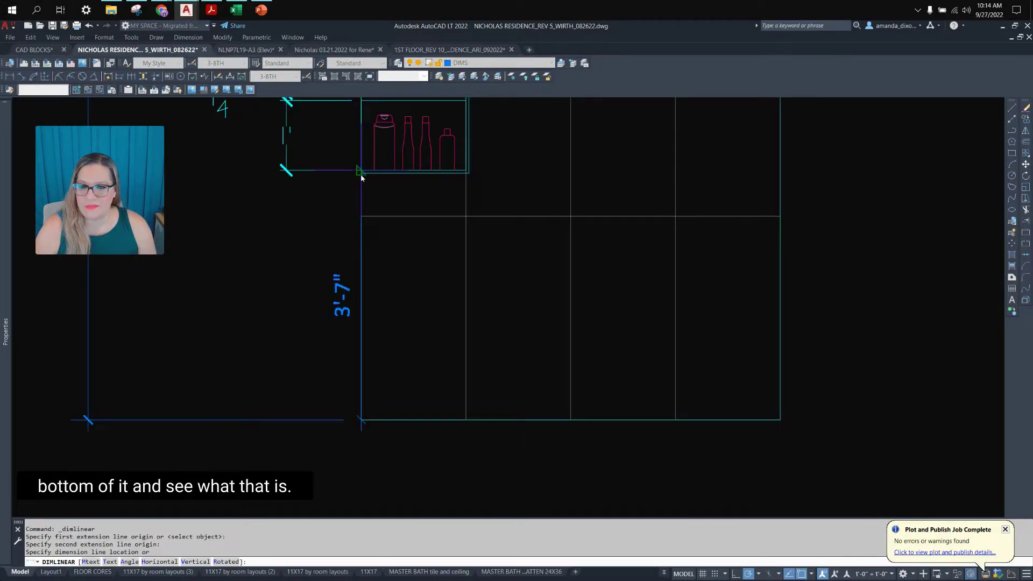
left_click(286, 171)
key("Return")
scroll(285, 261, "down", 4)
middle_click_drag(283, 233, 472, 333)
scroll(471, 333, "up", 2)
key("Escape")
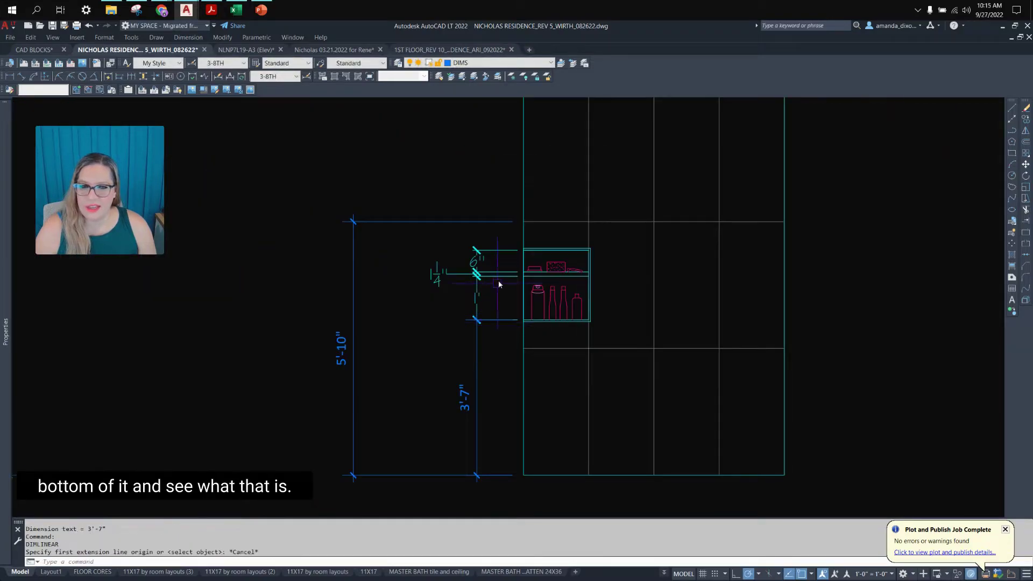
Match the properties of the floor-to-niche dimension onto the three vertical dimensions of the niche compartments and shelf.
scroll(457, 273, "up", 2)
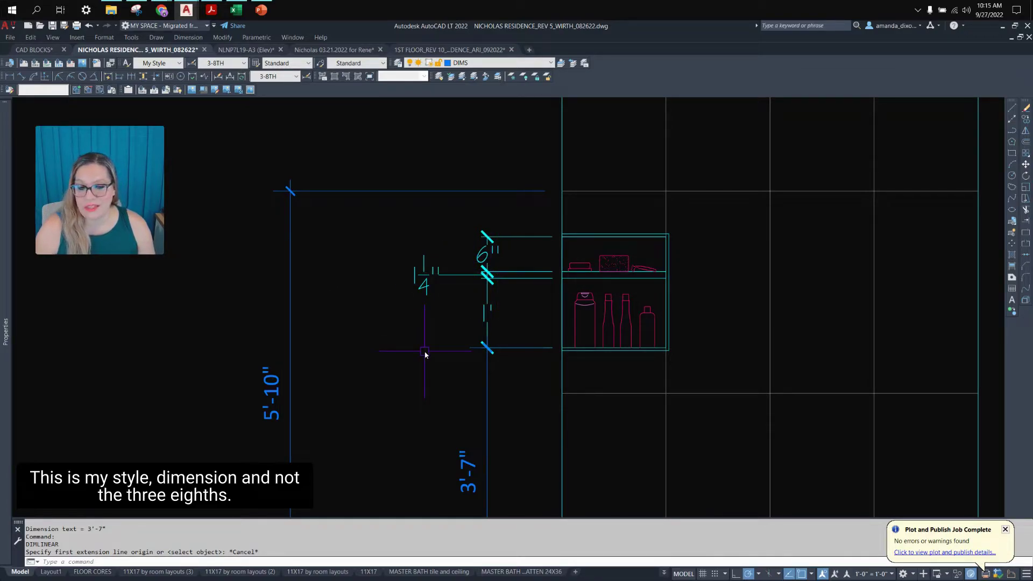
middle_click_drag(518, 415, 416, 366)
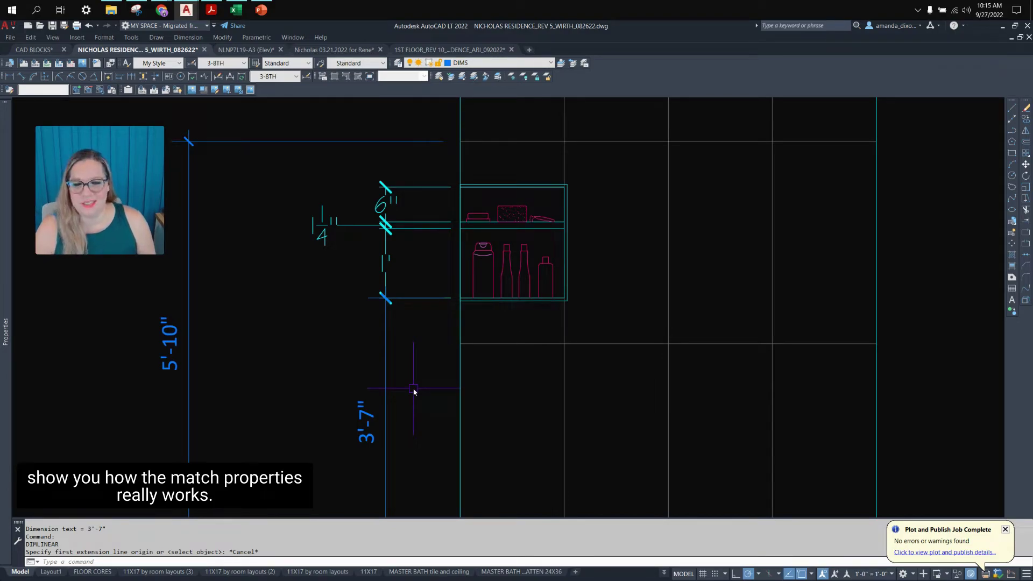
left_click(407, 377)
left_click(337, 477)
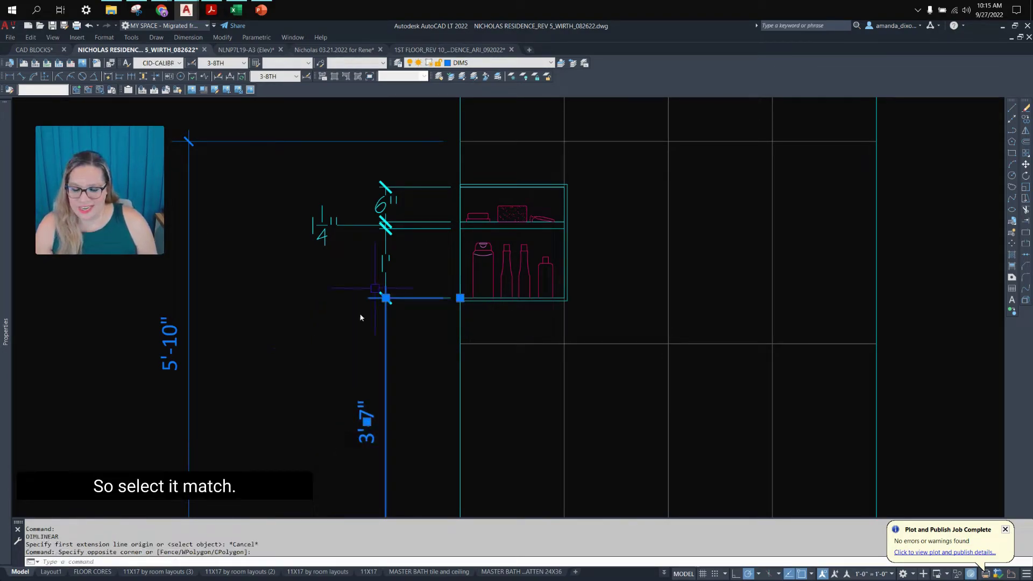
key("Return")
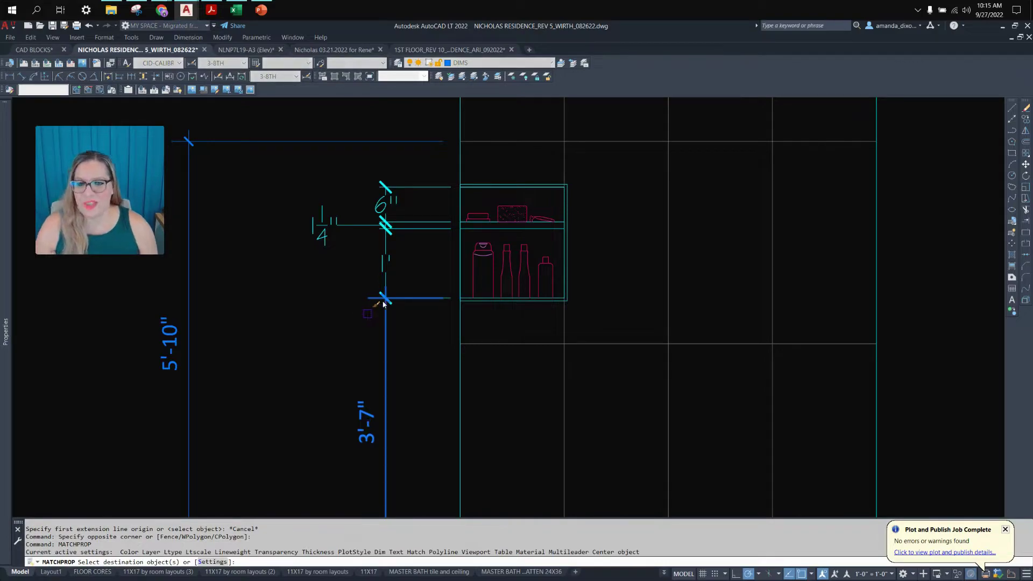
left_click(385, 262)
left_click(379, 214)
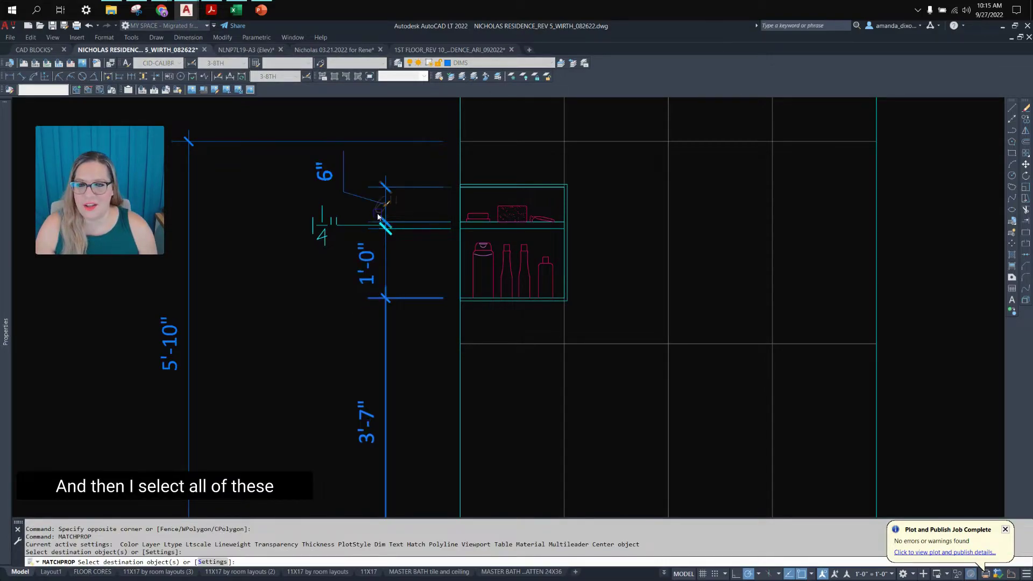
left_click(424, 255)
left_click(288, 157)
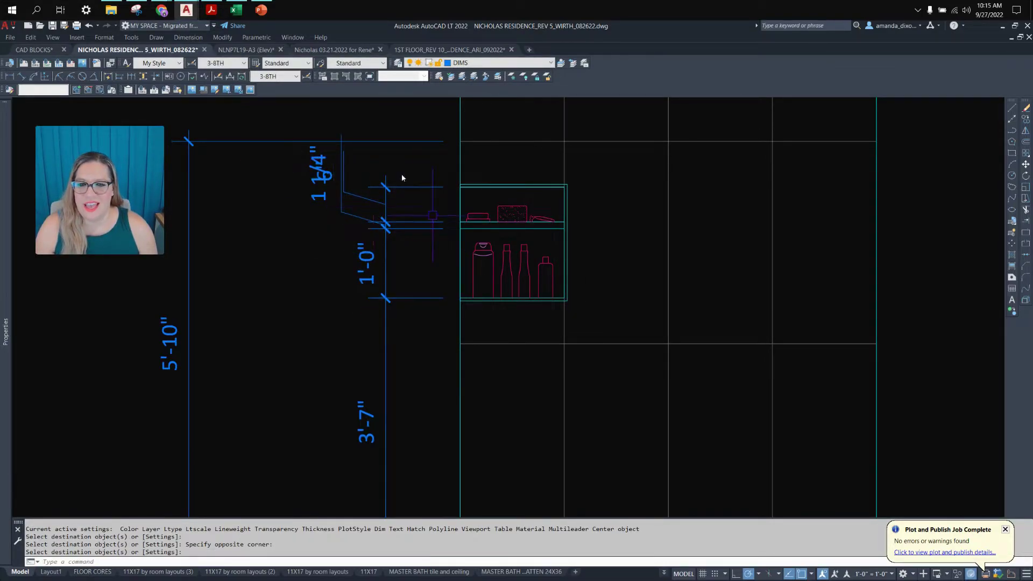
scroll(400, 231, "up", 2)
left_click(357, 320)
left_click(336, 344)
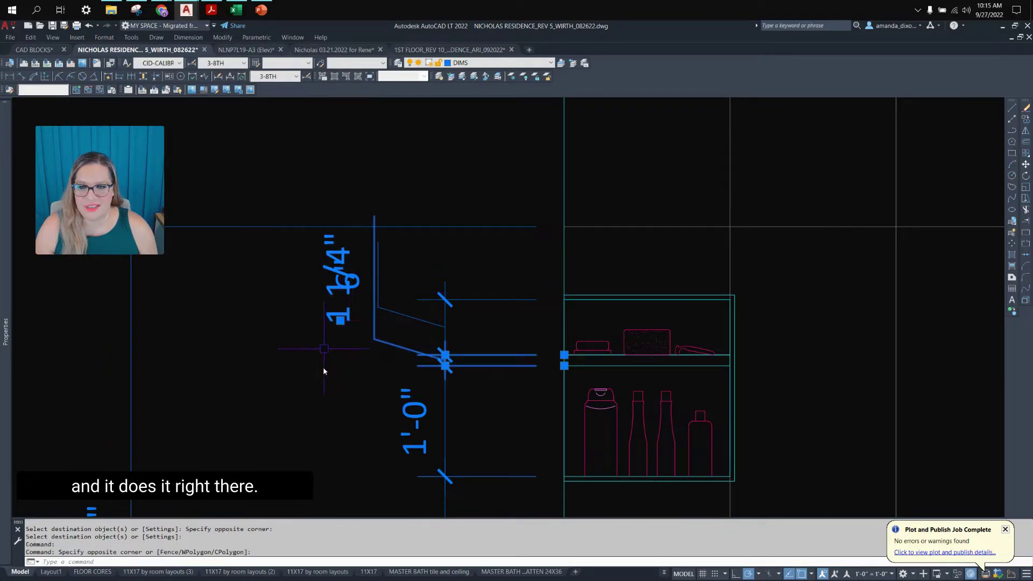
left_click(340, 321)
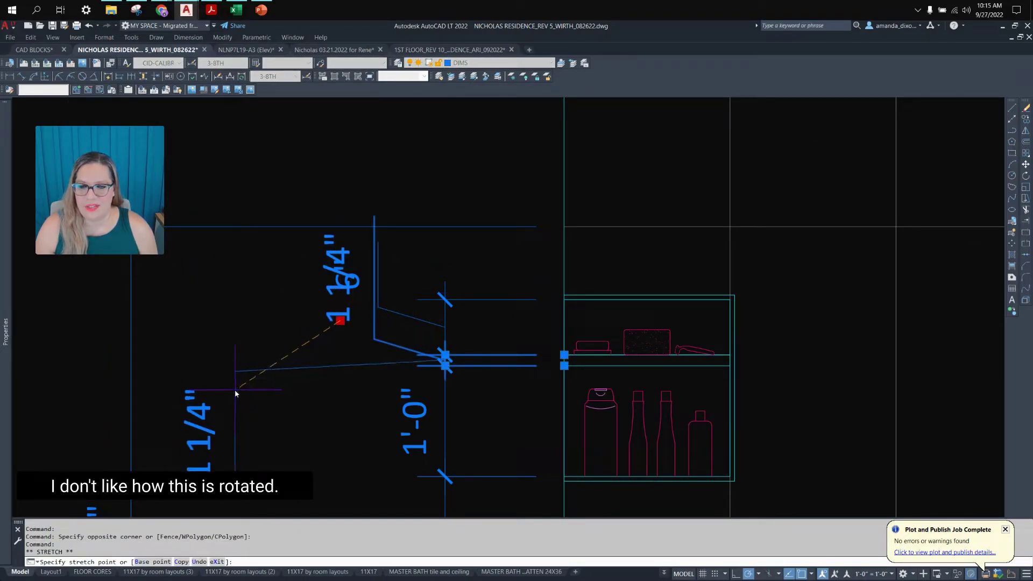
key("Escape")
scroll(273, 345, "down", 4)
key("Escape")
Change the dimension style of the whole chain of vertical dimensions beside the niche.
middle_click_drag(380, 451, 452, 290)
left_click(436, 324)
left_click(366, 168)
left_click(368, 175)
left_click(296, 76)
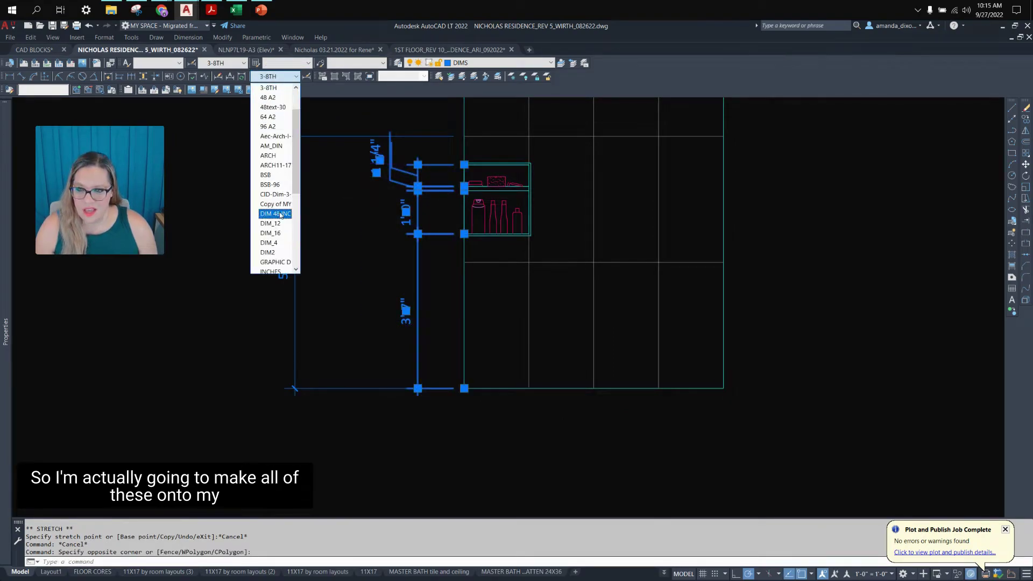
scroll(279, 215, "down", 2)
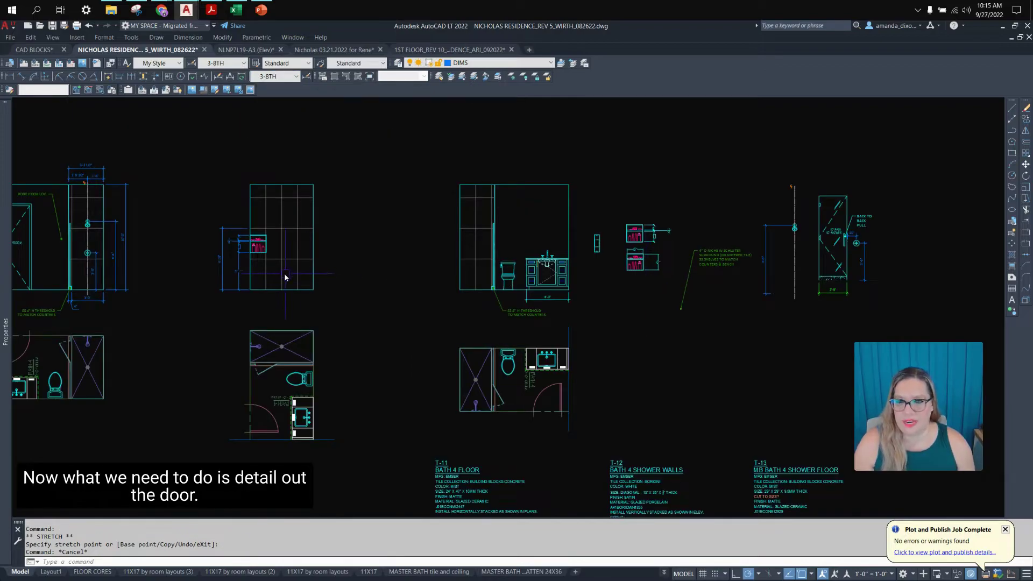
Copy the tiled niche wall elevation with its dimensions straight up, between the original and the BATH 4 title.
middle_click_drag(285, 276, 547, 357)
left_click(556, 366)
left_click(393, 210)
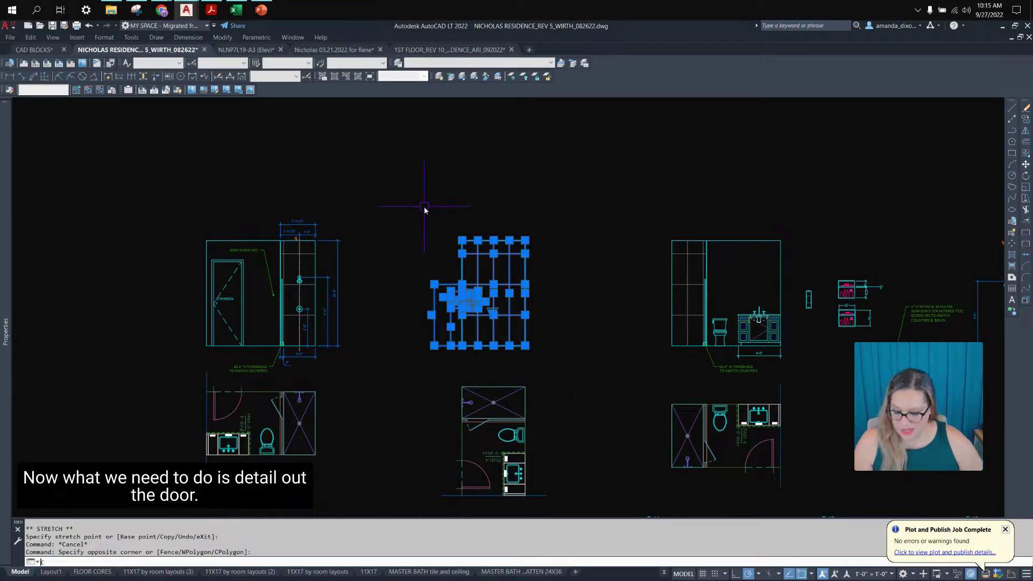
type("c")
key("Return")
left_click(538, 295)
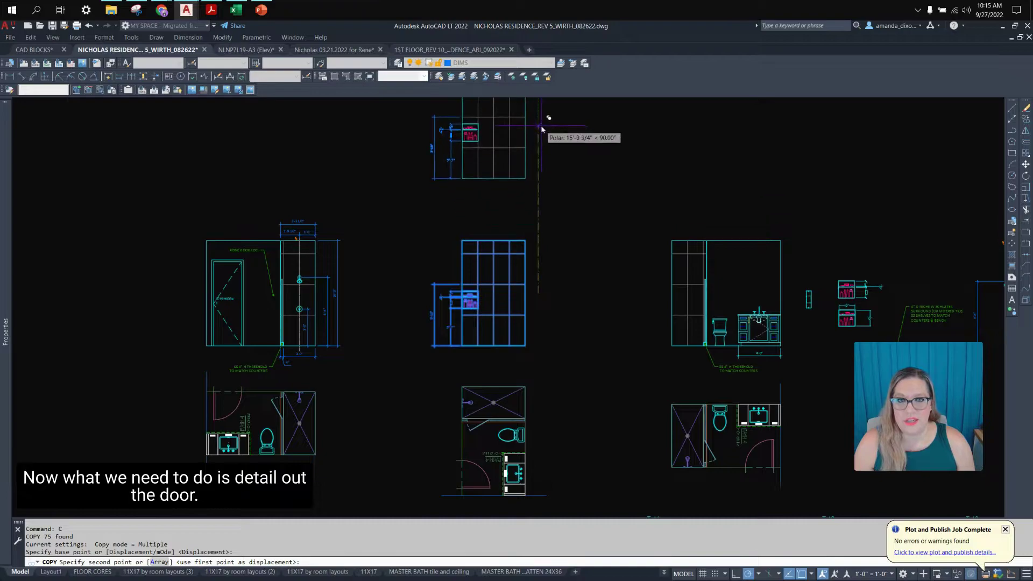
middle_click_drag(547, 128, 532, 296)
scroll(532, 296, "down", 4)
scroll(530, 253, "up", 4)
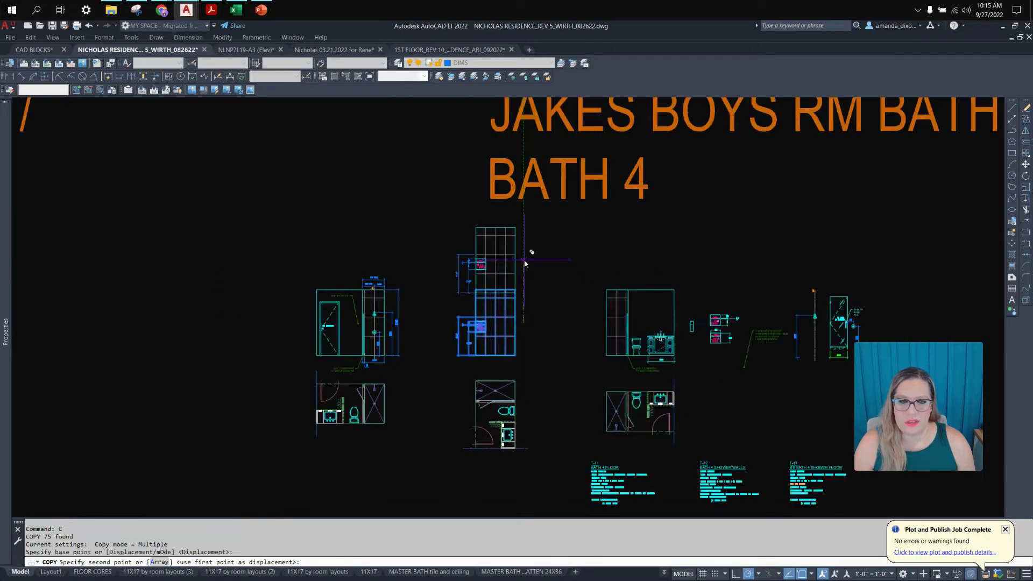
left_click(523, 223)
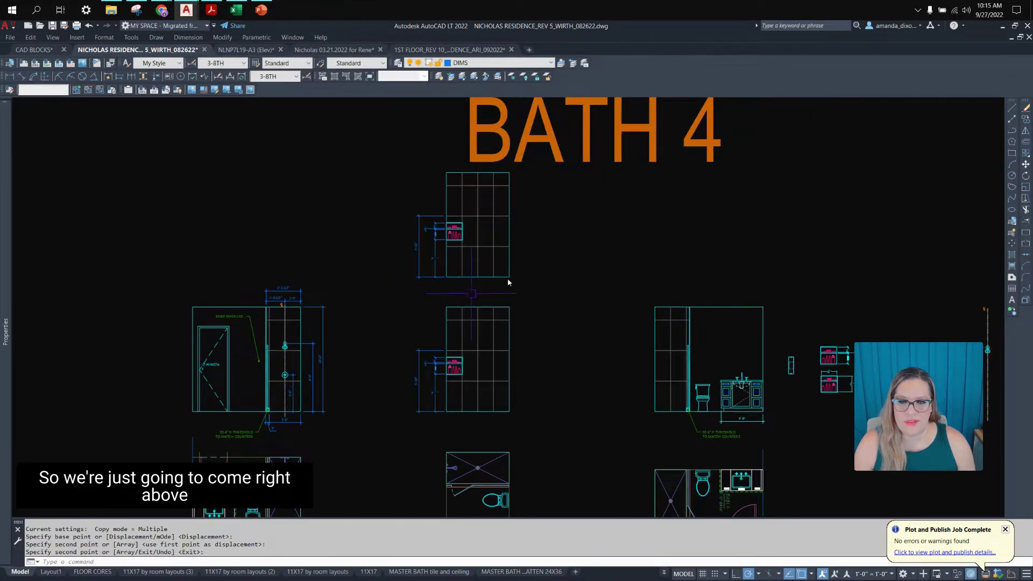
scroll(503, 278, "up", 4)
key("Return")
Copy the floor line of the upper elevation 4" upward as the top of the threshold.
left_click(505, 305)
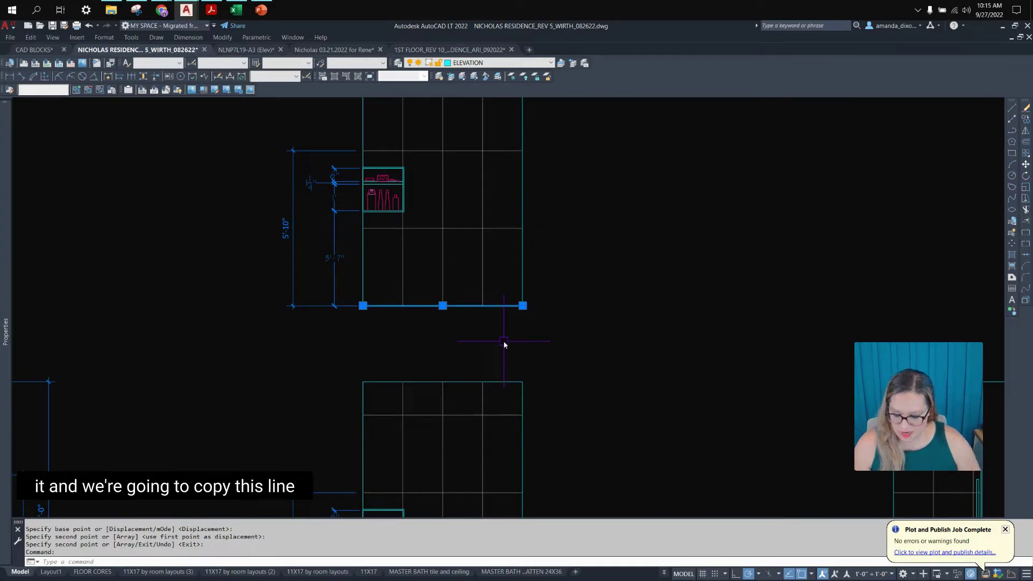
type("c")
key("Return")
scroll(505, 340, "up", 3)
left_click(583, 309)
type("4")
key("Return")
key("Escape")
type("tr")
key("Return")
key("Escape")
Erase the vertical dimensions and the niche with its contents from the upper copied elevation.
scroll(436, 317, "down", 4)
scroll(437, 327, "down", 2)
scroll(312, 372, "up", 5)
left_click(362, 405)
left_click(156, 214)
key("Delete")
left_click(323, 270)
left_click(463, 370)
key("Delete")
Copy the shower glass profile from the vanity elevation onto the threshold line at the left edge of the upper elevation.
scroll(457, 335, "down", 3)
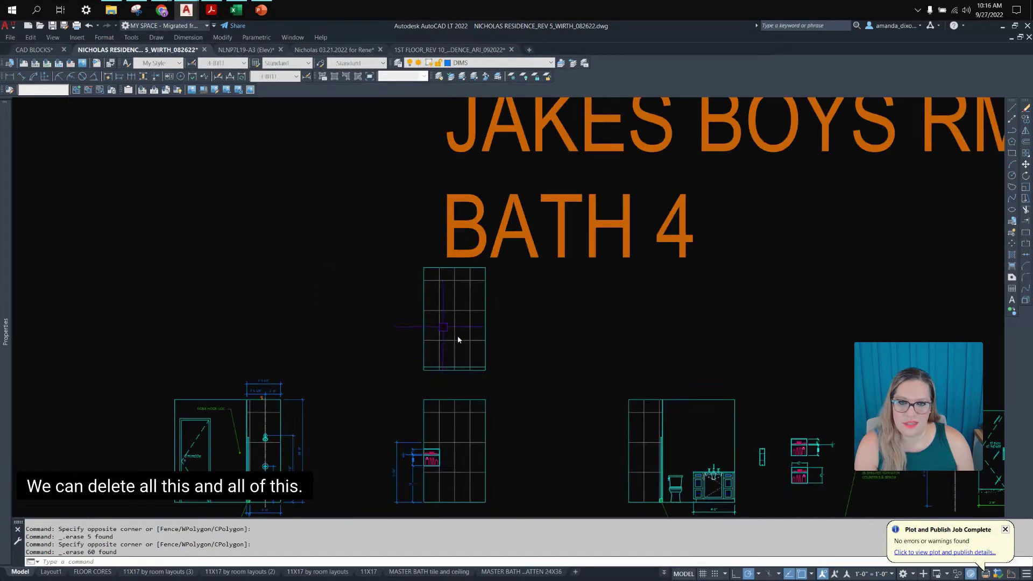
middle_click_drag(607, 467, 559, 361)
scroll(622, 351, "up", 5)
left_click(565, 293)
type("c")
key("Return")
middle_click_drag(633, 426, 633, 151)
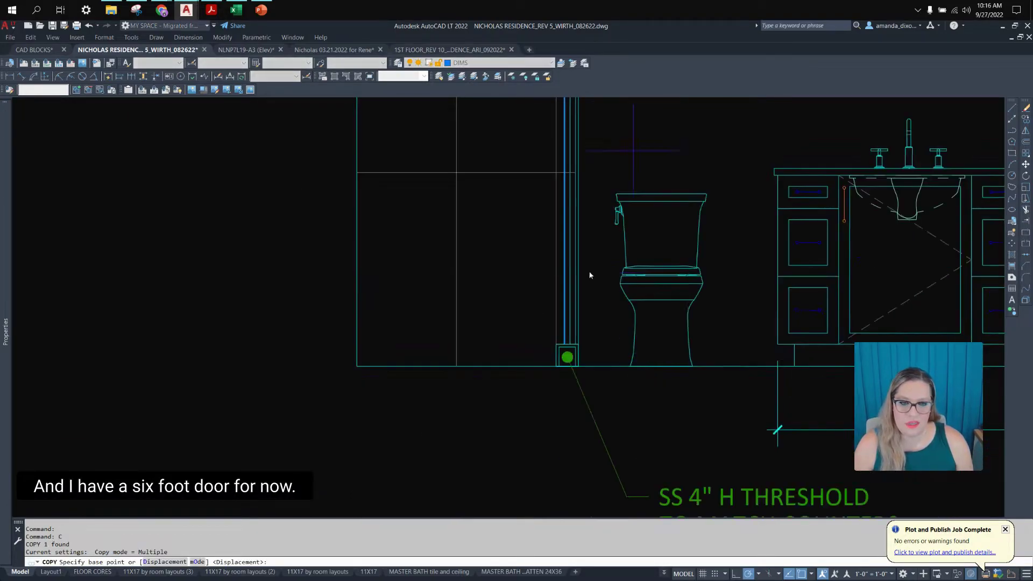
scroll(571, 369, "up", 2)
left_click(572, 367)
scroll(573, 364, "down", 6)
scroll(544, 427, "up", 8)
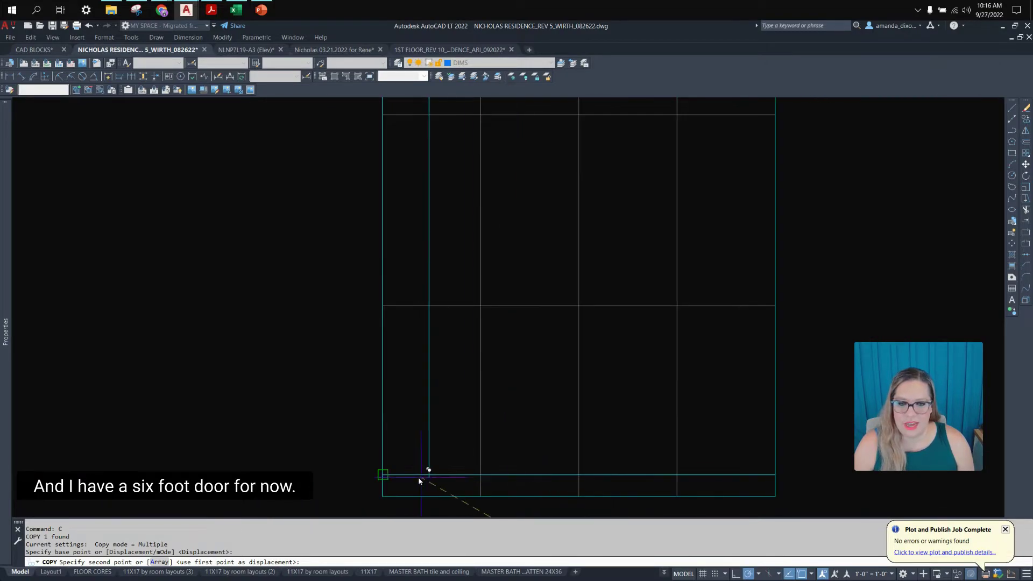
left_click(387, 472)
scroll(399, 443, "down", 4)
key("Return")
Draw a horizontal line from the top of the copied glass profile across to the right edge of the elevation.
type("L")
key("Return")
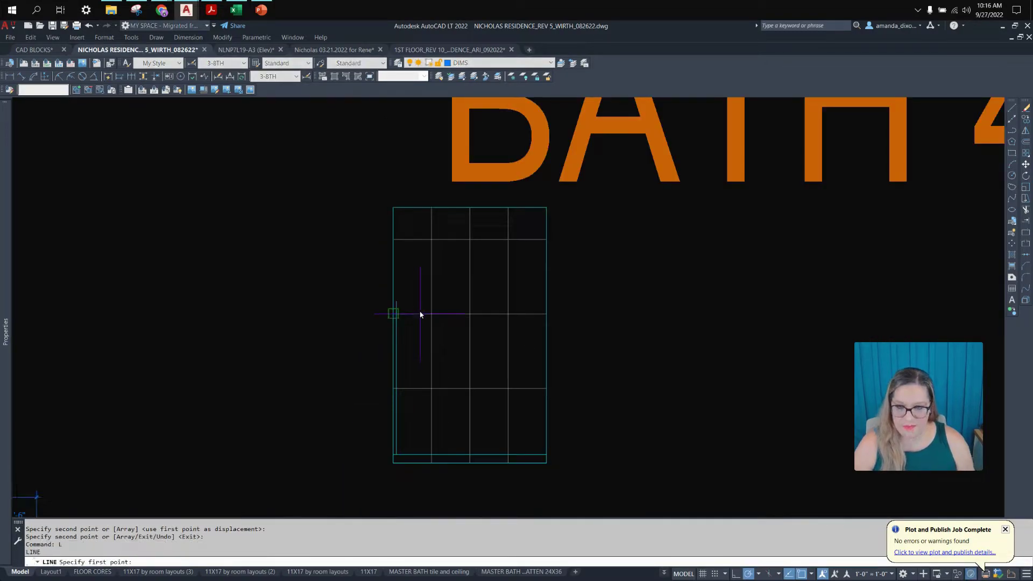
scroll(419, 310, "up", 4)
left_click(352, 294)
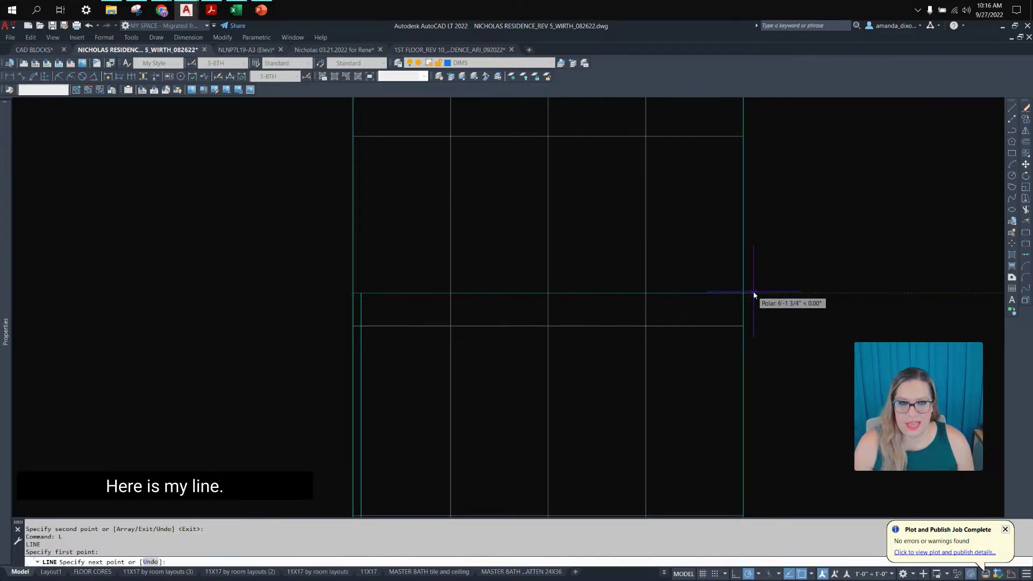
left_click(743, 293)
key("Return")
Match the new horizontal glass-top line to the ELEVATION layer and make ELEVATION the current layer.
left_click(506, 294)
left_click(495, 273)
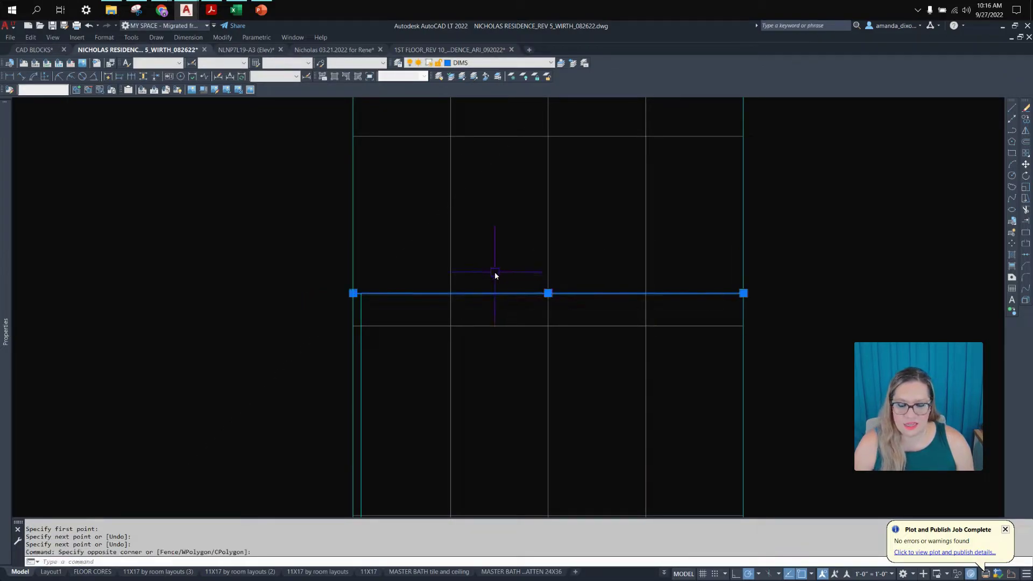
type("LAYMCH")
key("Return")
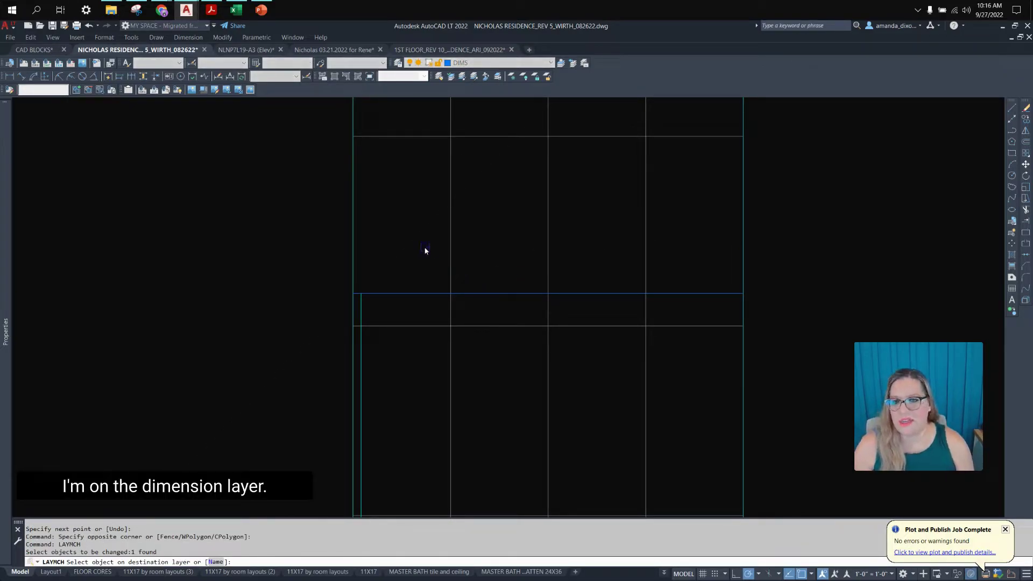
left_click(358, 241)
left_click(350, 239)
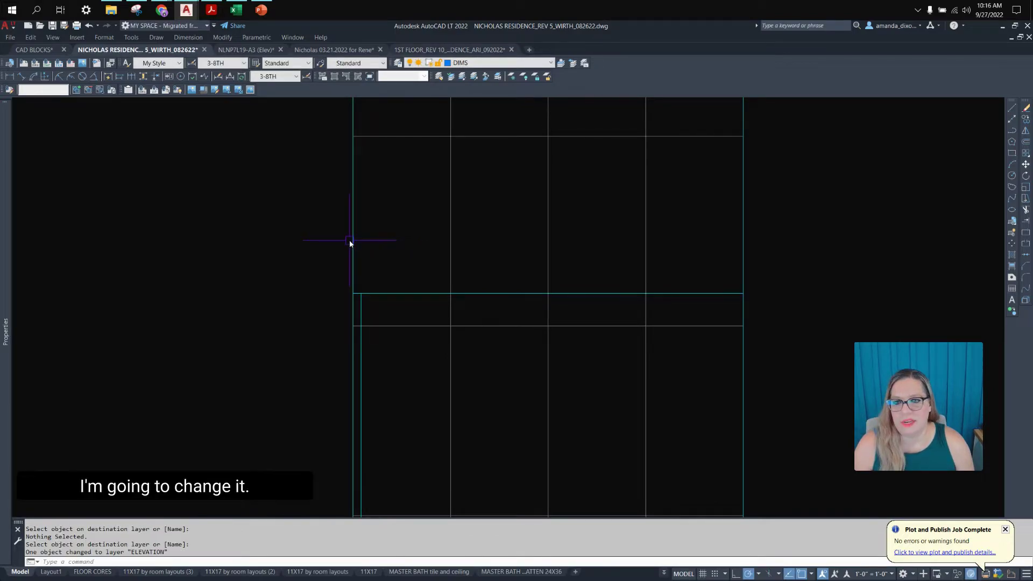
left_click(538, 63)
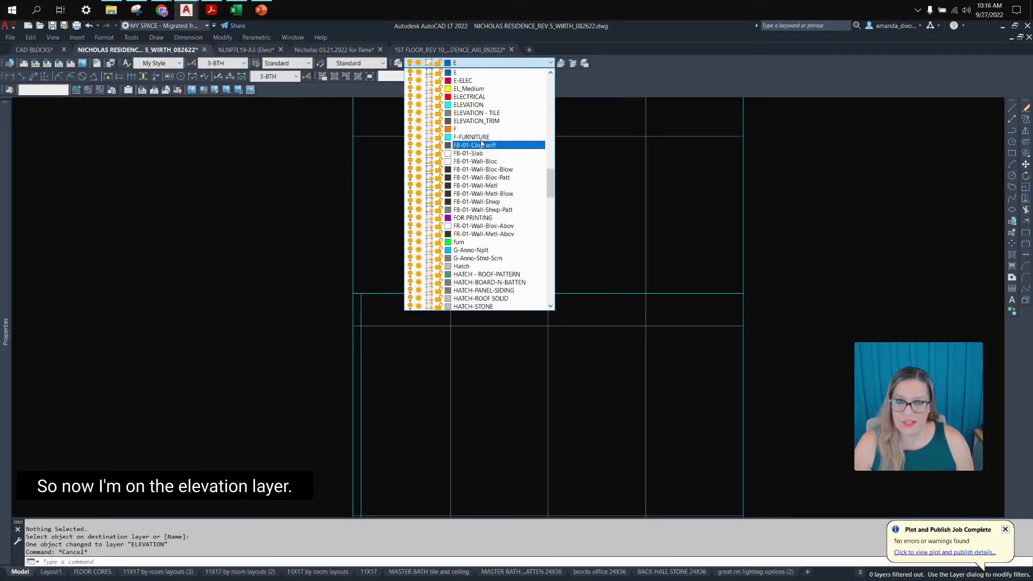
left_click(468, 110)
Measure the width of the short fixed glass panel beside the shower door in the middle floor plan.
scroll(411, 318, "down", 4)
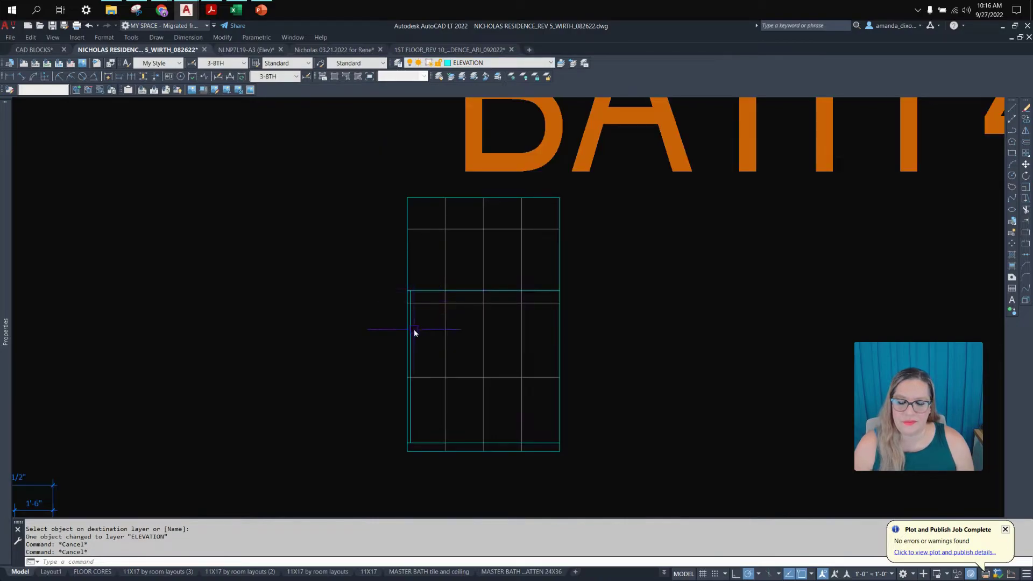
scroll(415, 332, "down", 4)
scroll(592, 398, "up", 5)
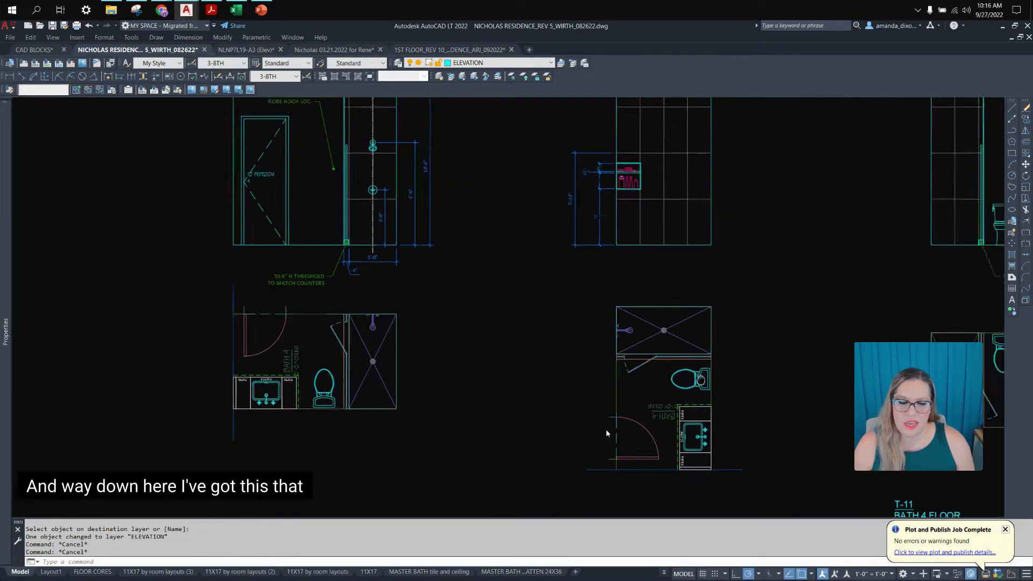
middle_click_drag(700, 380, 530, 474)
scroll(484, 474, "up", 4)
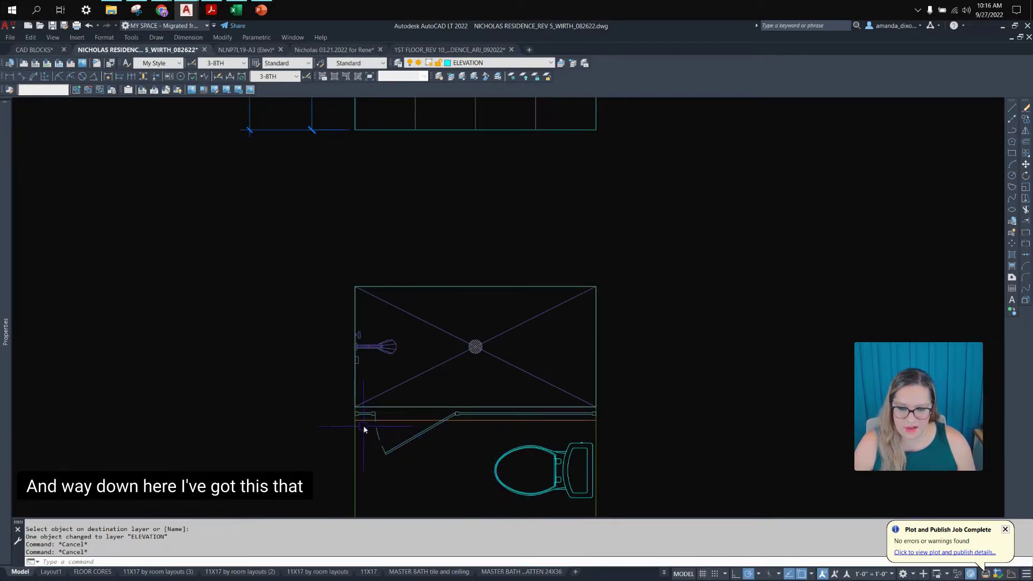
scroll(398, 430, "up", 2)
left_click(402, 444)
key("Escape")
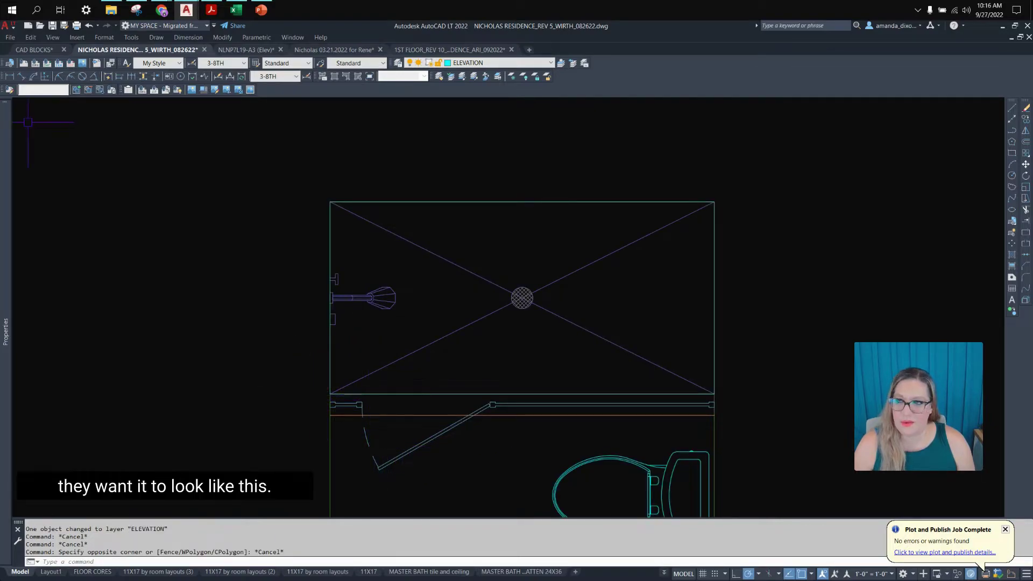
left_click(11, 76)
scroll(323, 377, "up", 4)
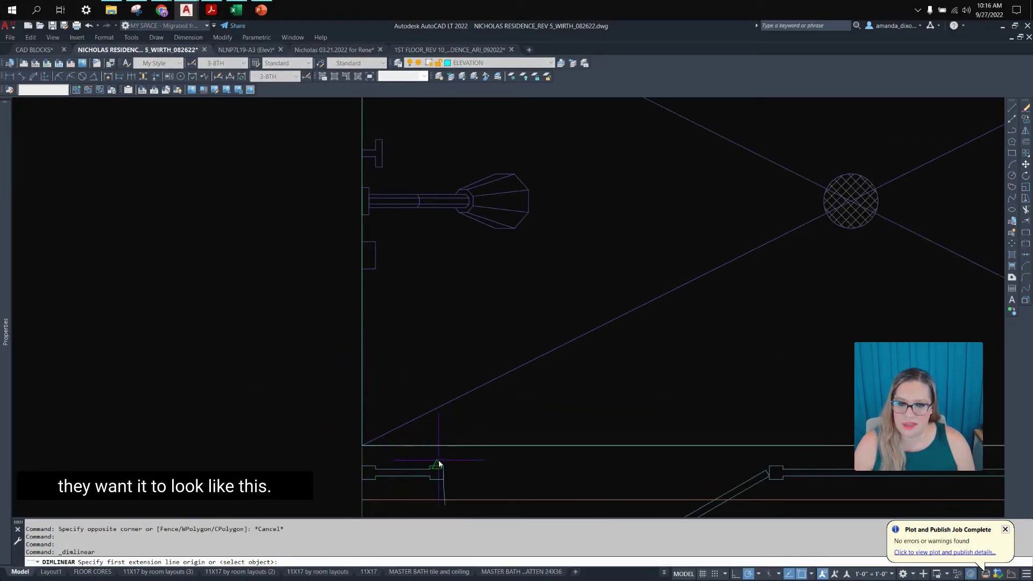
left_click(444, 466)
left_click(363, 466)
key("Escape")
key("Return")
left_click(445, 466)
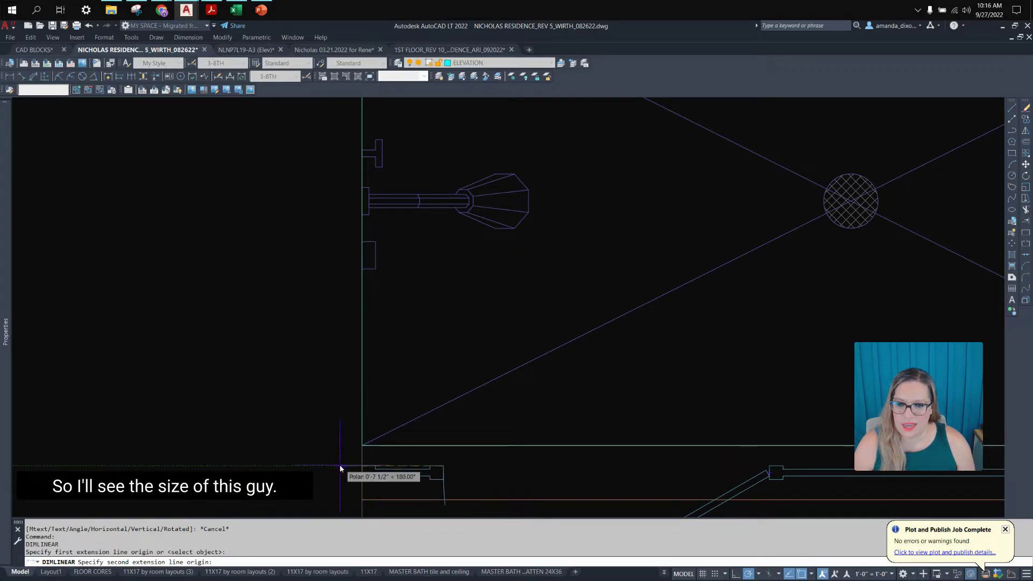
left_click(364, 467)
key("Escape")
scroll(418, 285, "down", 8)
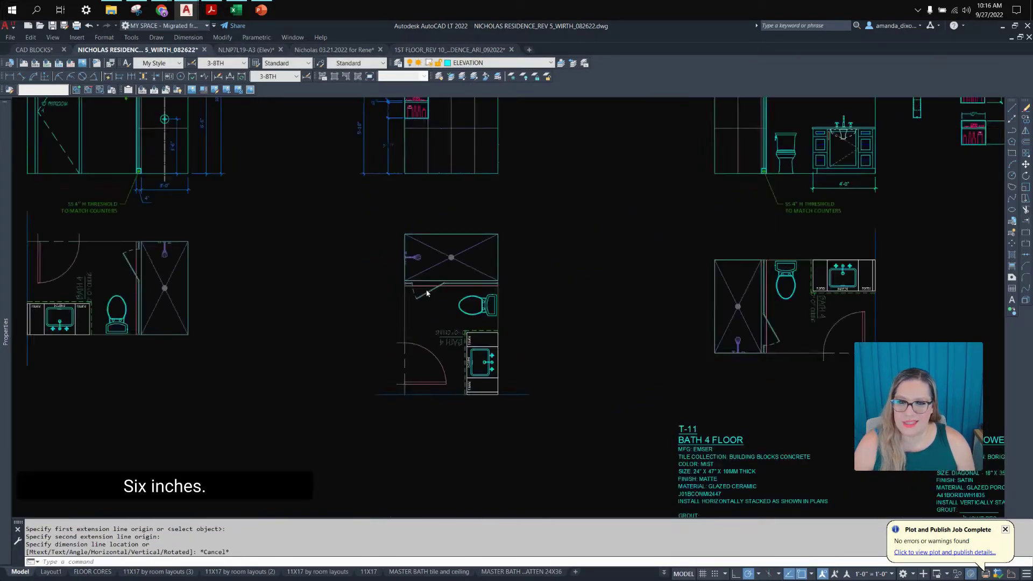
scroll(385, 329, "down", 1)
scroll(385, 330, "up", 8)
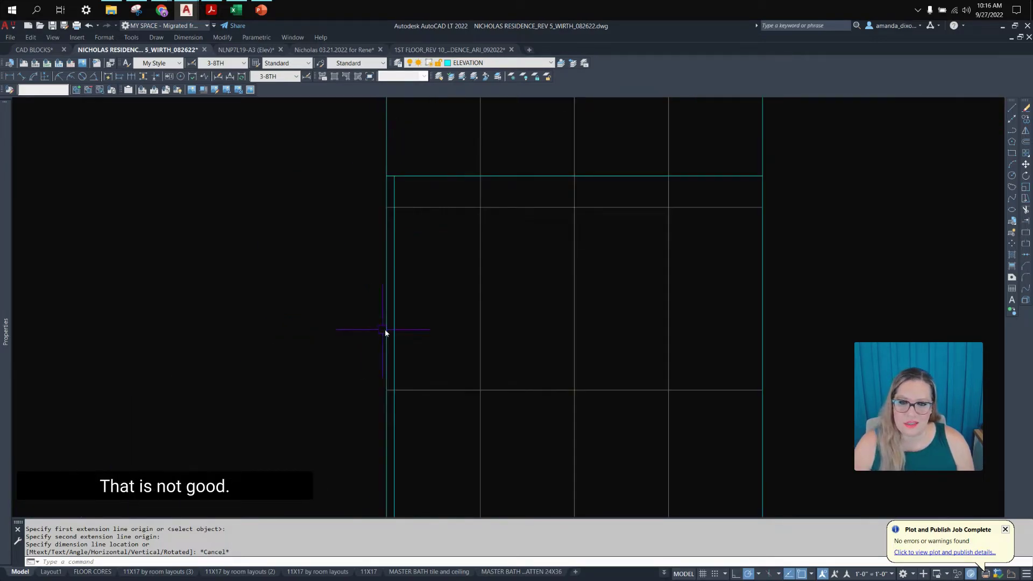
left_click(393, 333)
key("Escape")
scroll(393, 190, "down", 2)
scroll(395, 190, "up", 4)
left_click(392, 184)
type("m")
key("Return")
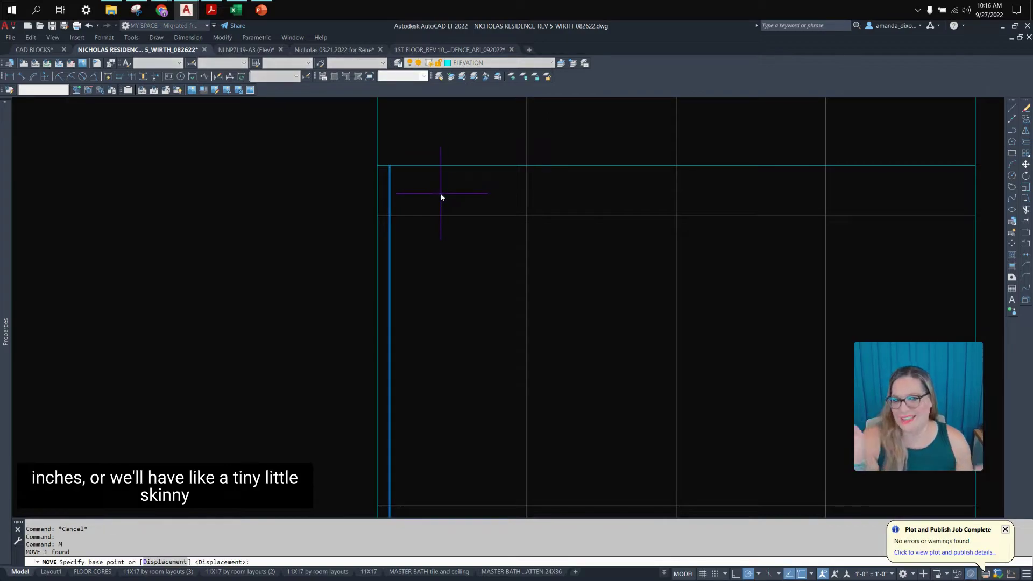
scroll(413, 168, "up", 3)
middle_click_drag(385, 192, 491, 320)
scroll(475, 306, "up", 1)
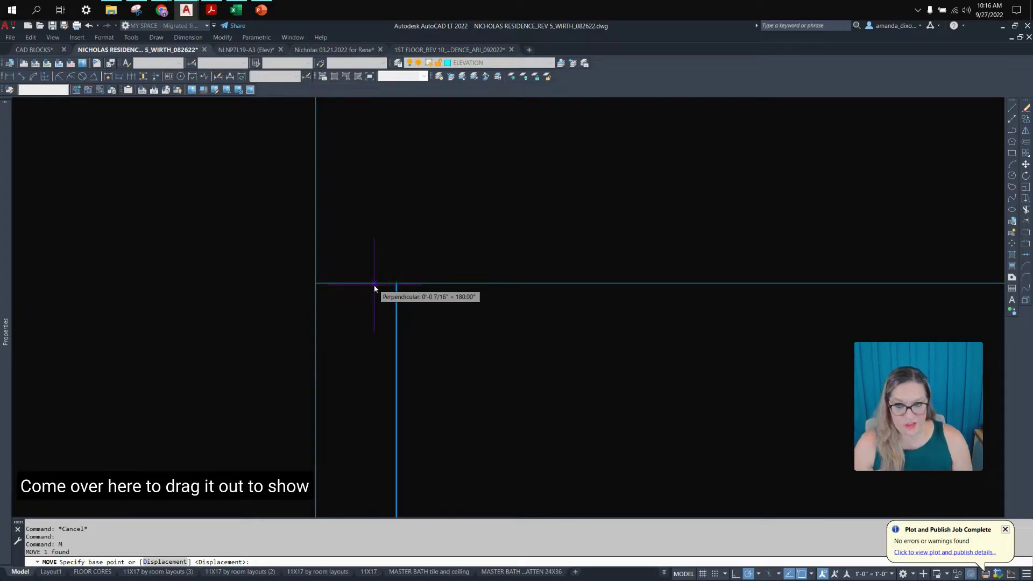
type("12")
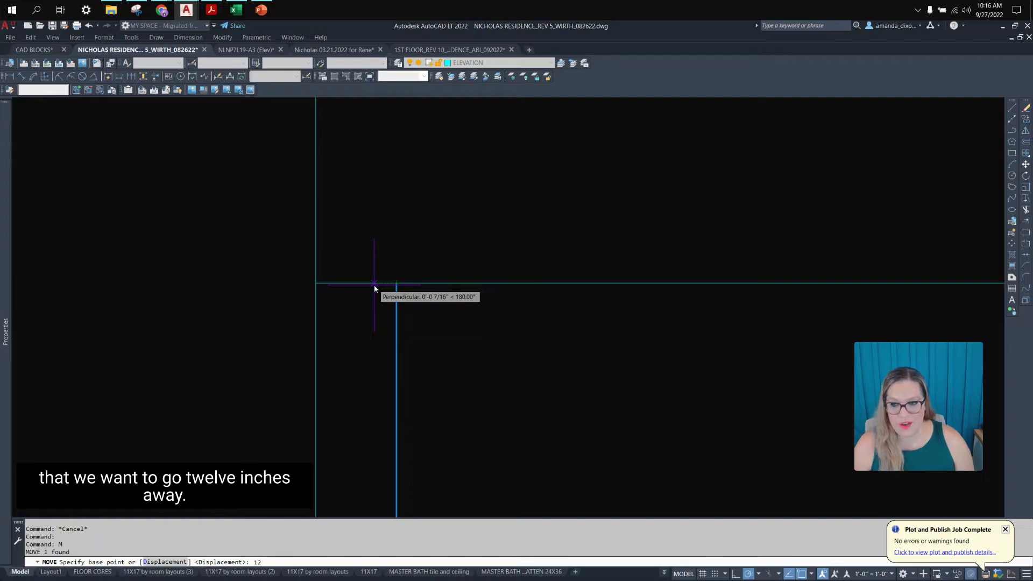
key("Return")
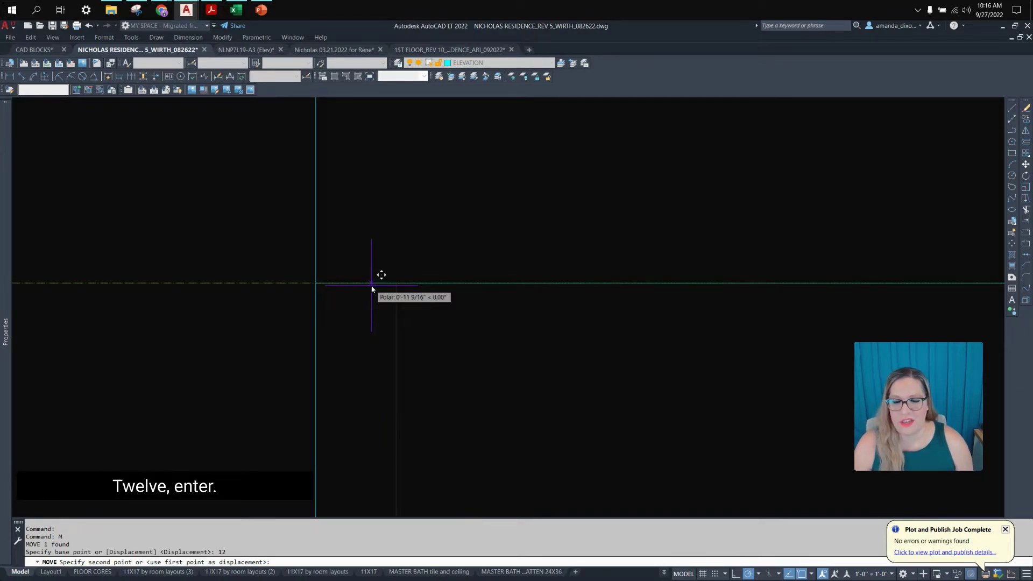
scroll(373, 287, "down", 2)
key("Escape")
Move the glass profile's inner vertical line so it sits 12" in from the left edge of the upper elevation.
left_click(420, 344)
left_click(369, 311)
type("m")
key("Return")
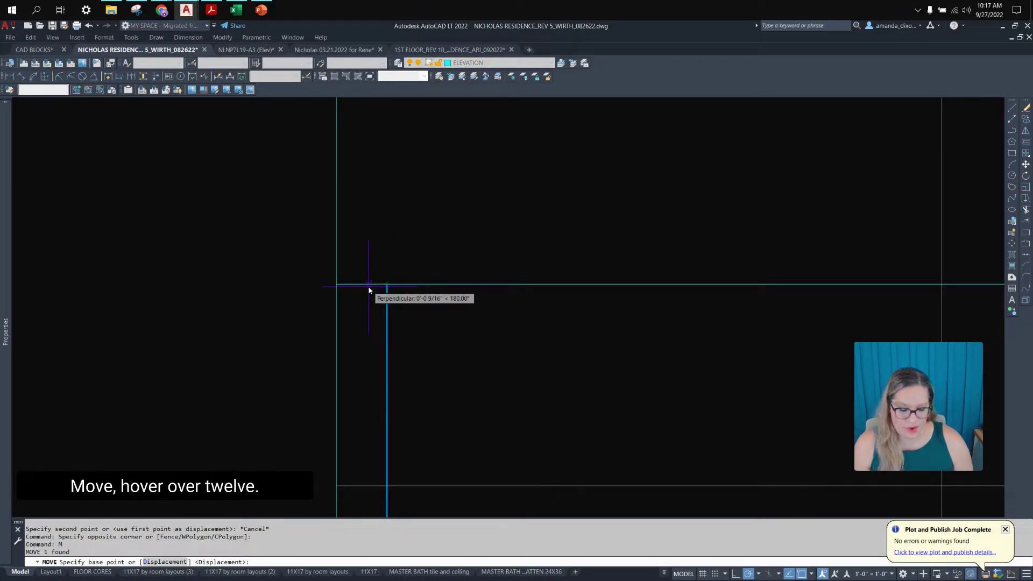
type("12")
key("Return")
left_click(336, 284)
scroll(390, 306, "down", 5)
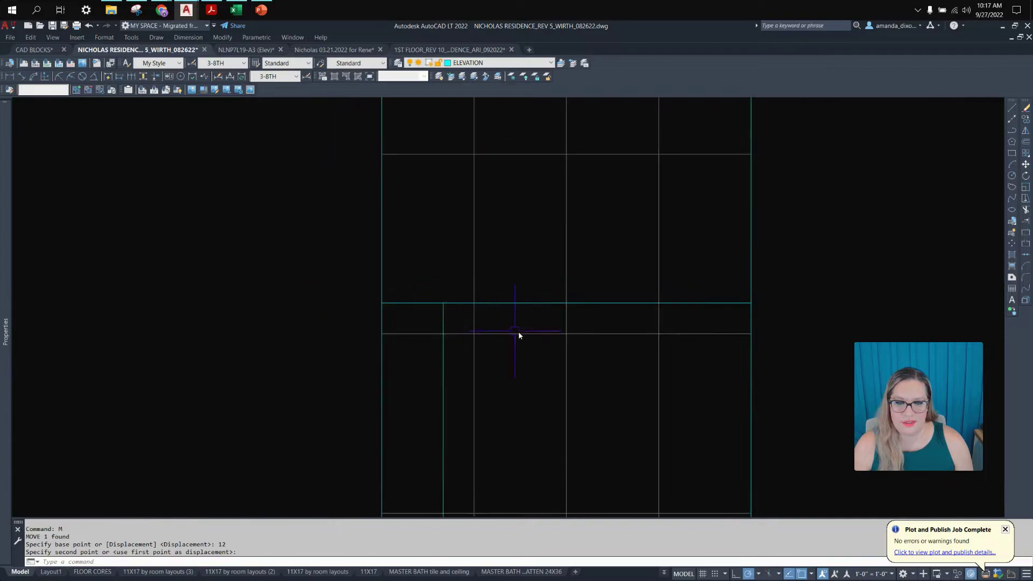
Copy the moved vertical glass line 2'8" horizontally toward the right edge as the other side of the door.
scroll(509, 339, "down", 4)
scroll(325, 357, "up", 2)
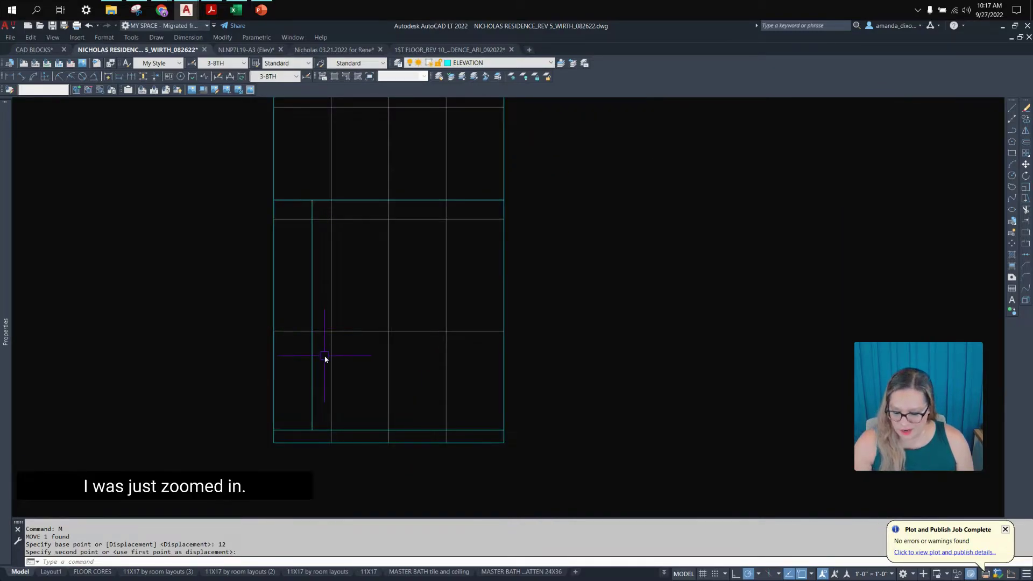
left_click(316, 355)
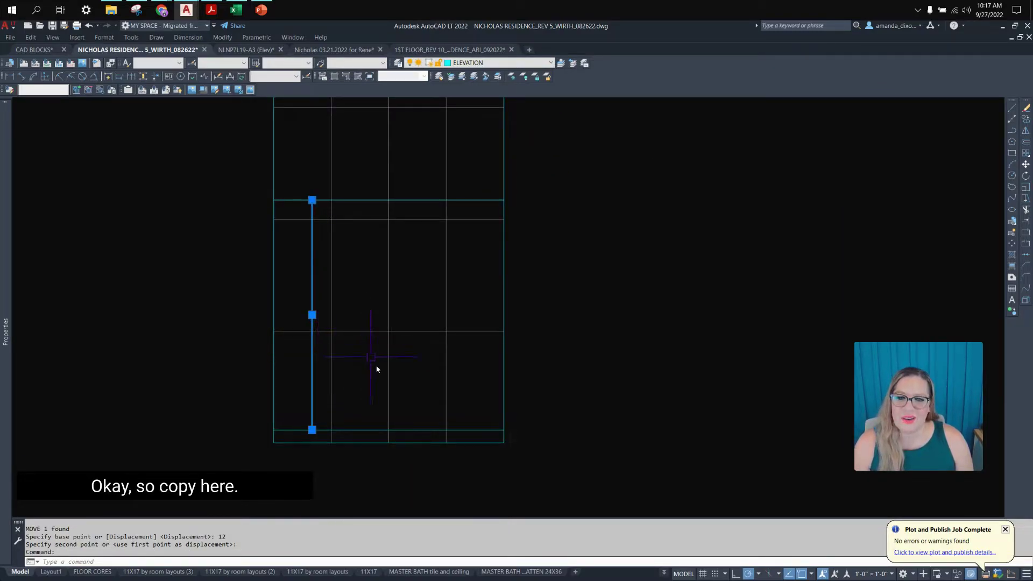
scroll(388, 380, "down", 4)
scroll(384, 387, "up", 4)
type("c")
key("Return")
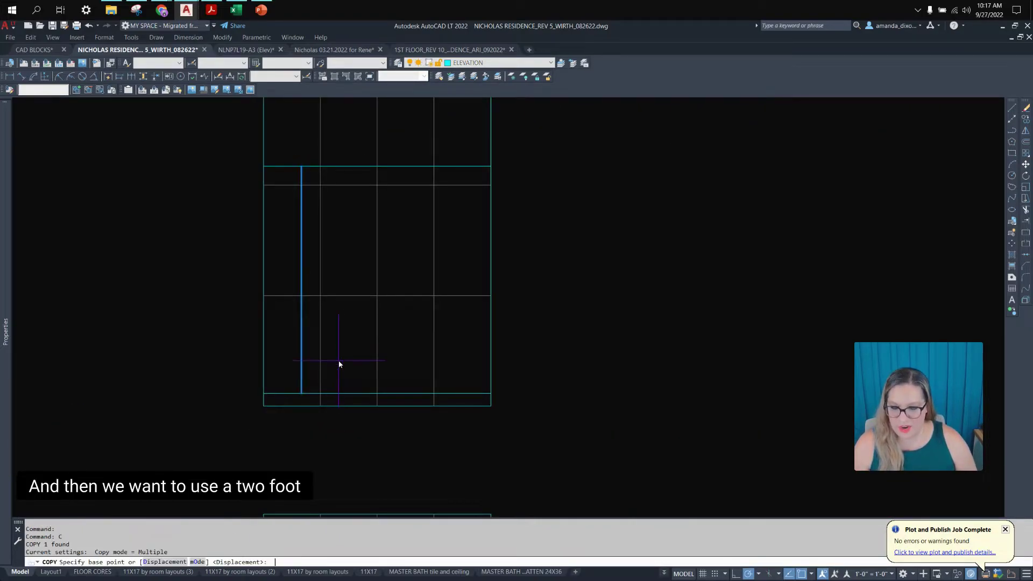
left_click(308, 442)
type("2'")
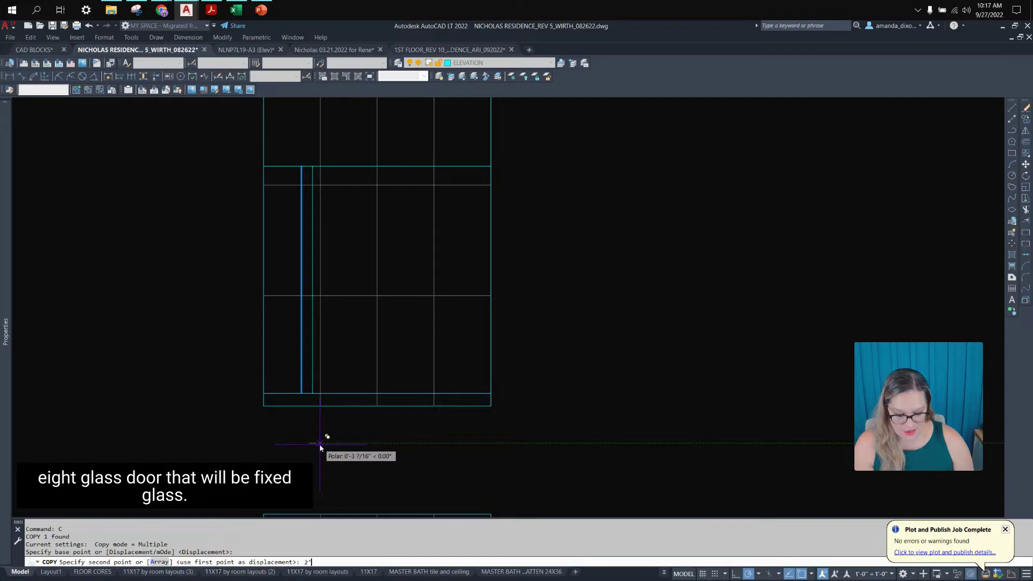
type("8")
key("Return")
key("Escape")
scroll(371, 272, "down", 6)
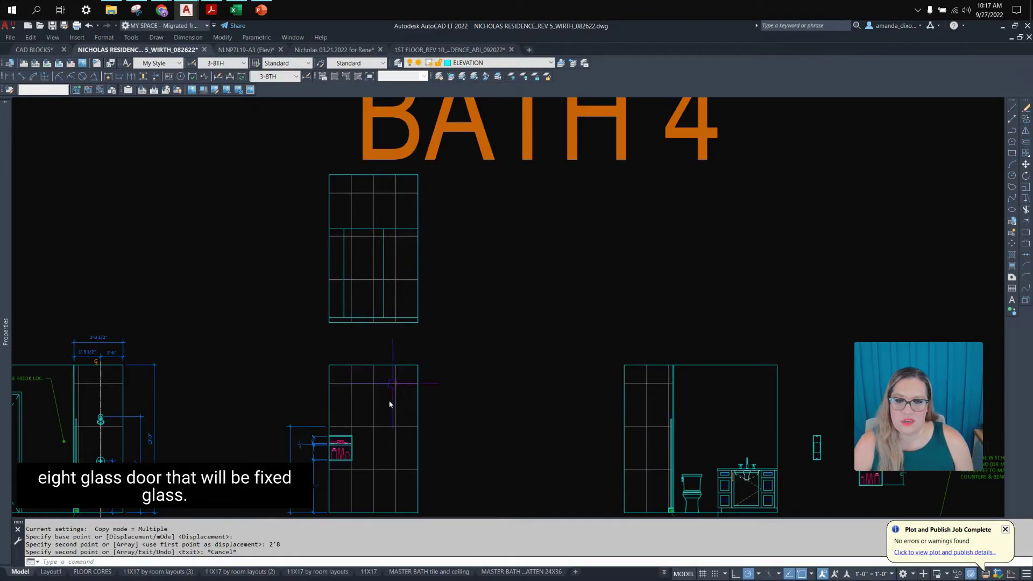
Copy the 2'-8" glass door with its threshold and width dimension onto the upper elevation, its lower left corner below the 12" glass line.
scroll(431, 392, "up", 5)
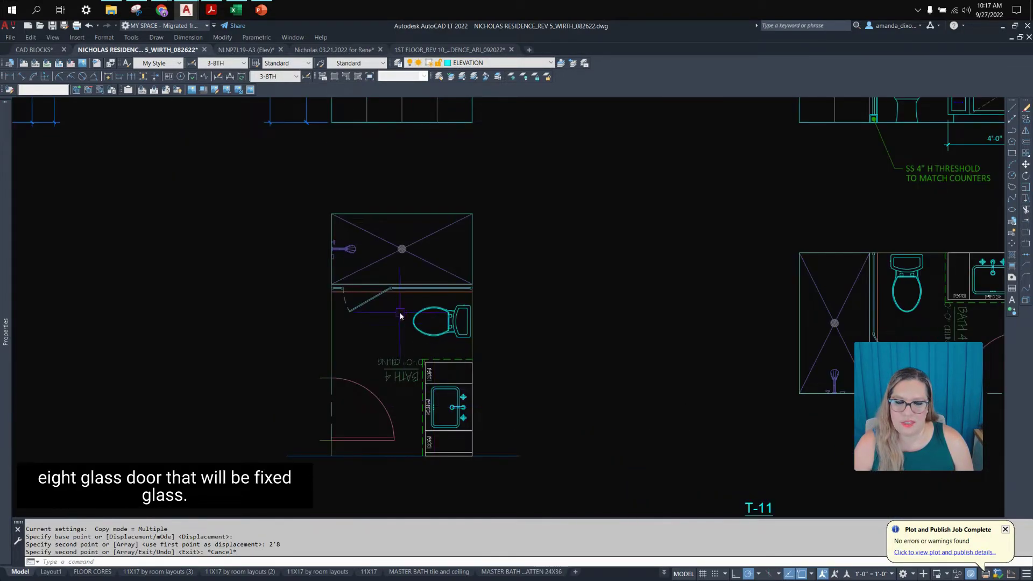
scroll(449, 267, "down", 4)
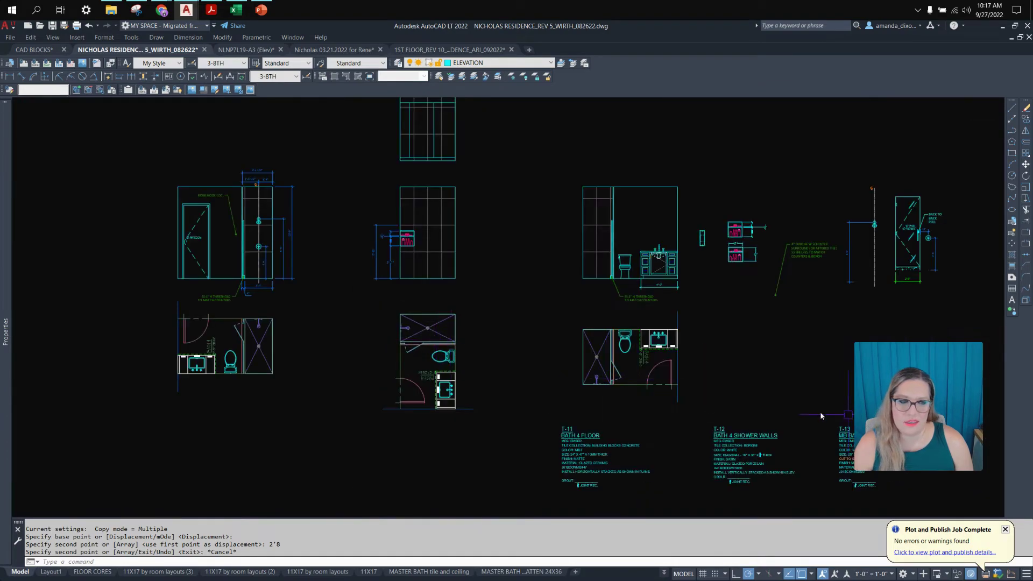
middle_click_drag(846, 416, 434, 428)
scroll(511, 227, "up", 5)
scroll(500, 265, "down", 2)
left_click(417, 161)
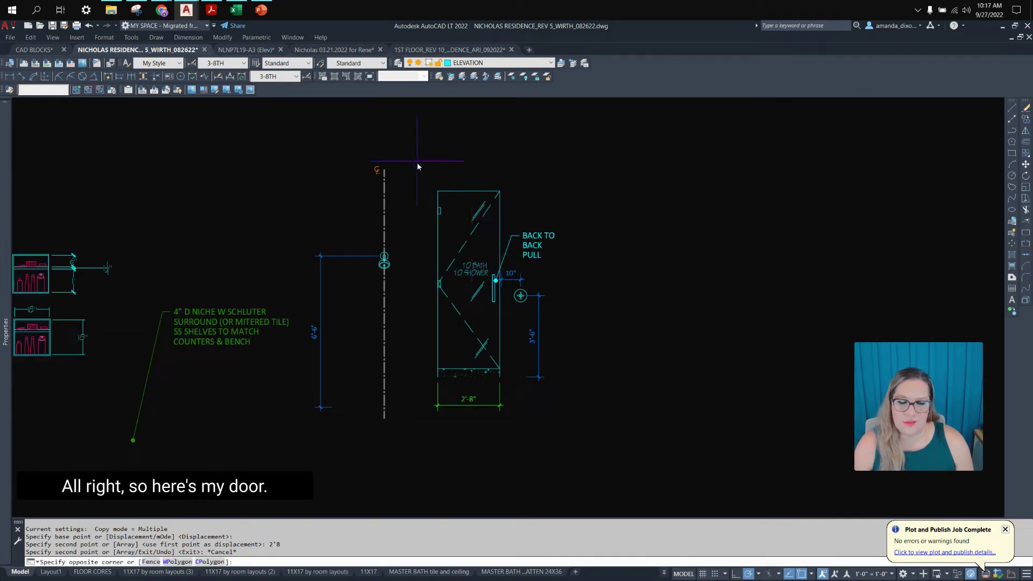
left_click(508, 420)
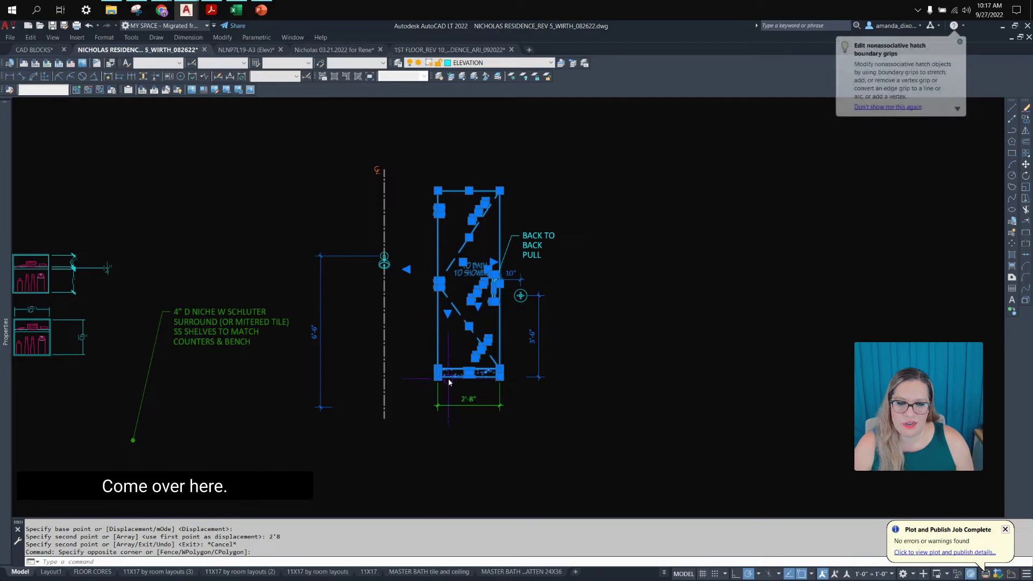
left_click(436, 417)
left_click(436, 417)
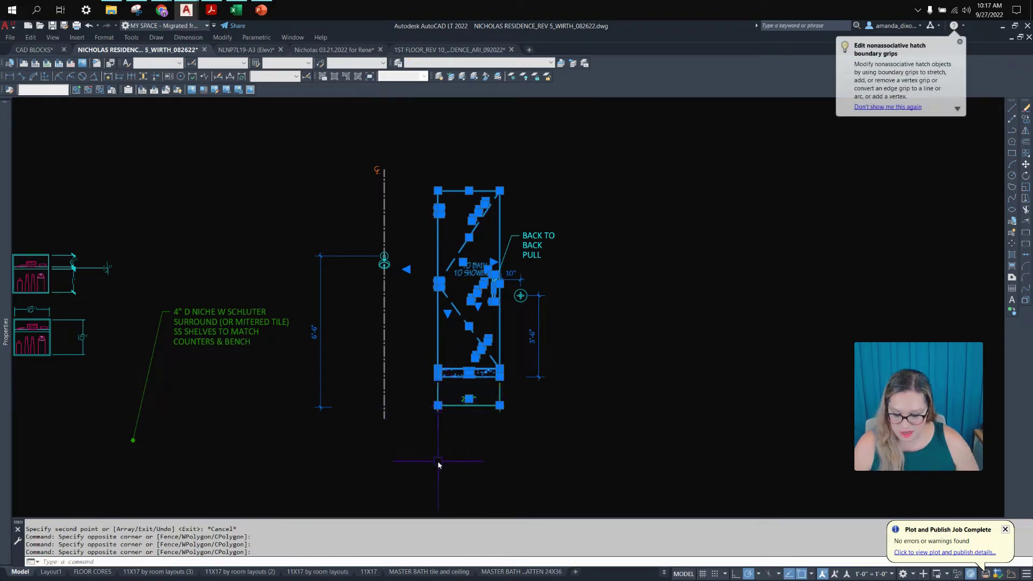
type("c")
key("Return")
scroll(447, 425, "up", 4)
left_click(419, 312)
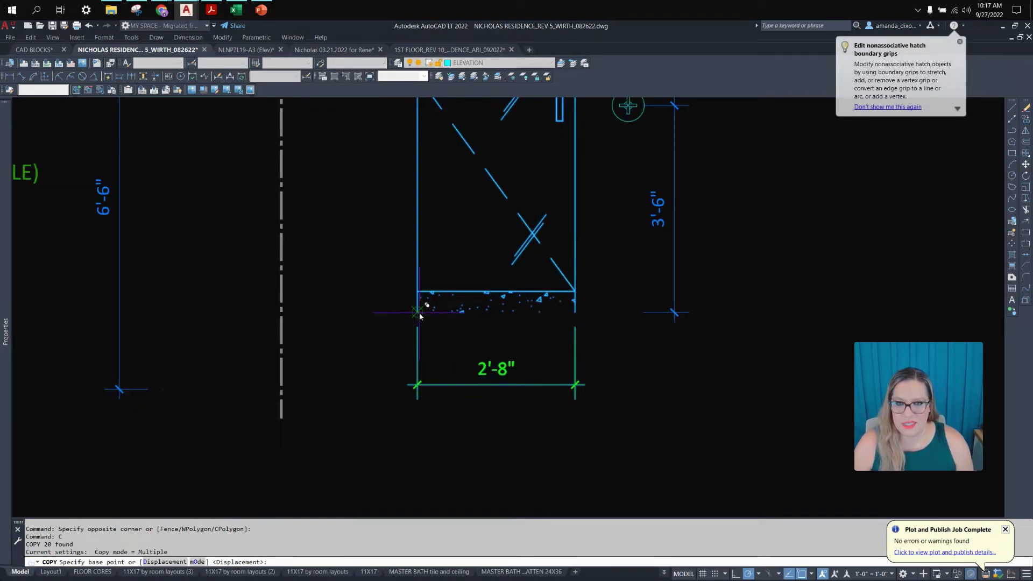
scroll(419, 312, "down", 10)
middle_click_drag(153, 205, 505, 362)
scroll(627, 483, "up", 5)
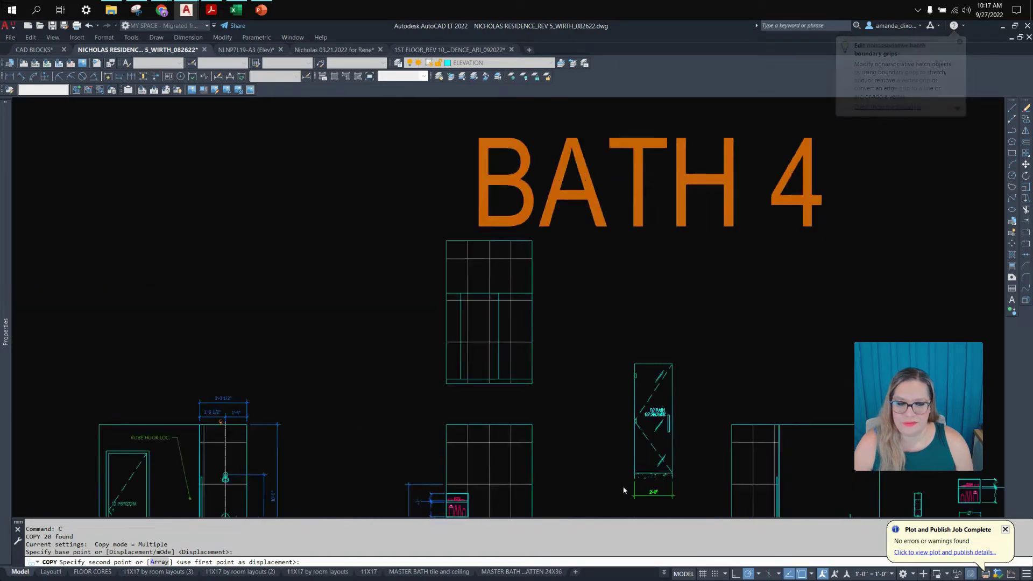
scroll(373, 376, "up", 4)
middle_click_drag(366, 438, 367, 449)
left_click(367, 448)
key("Return")
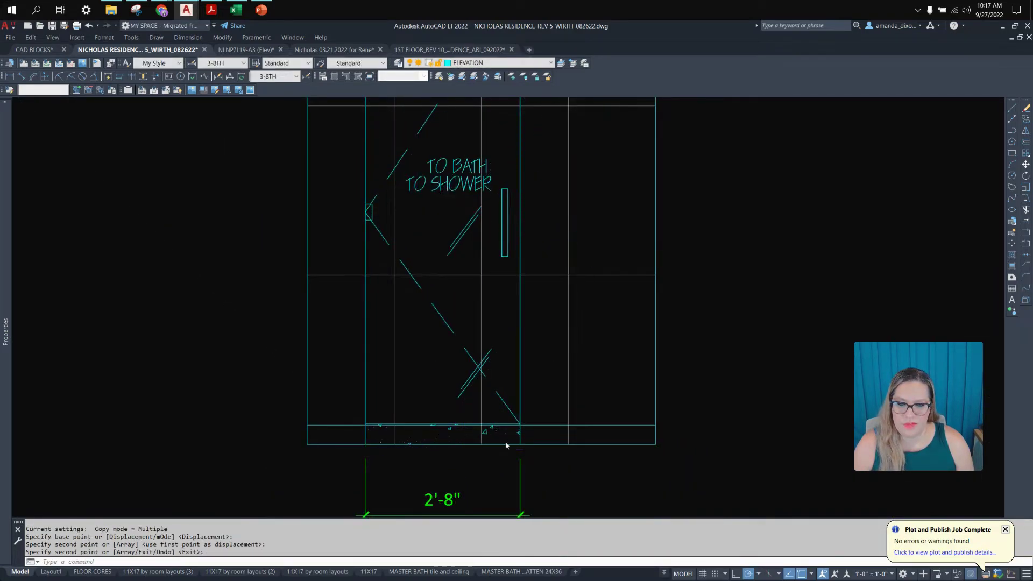
Measure the height of the glass shower door with a linear dimension and erase that dimension.
scroll(484, 438, "up", 4)
scroll(481, 360, "down", 4)
scroll(484, 310, "up", 2)
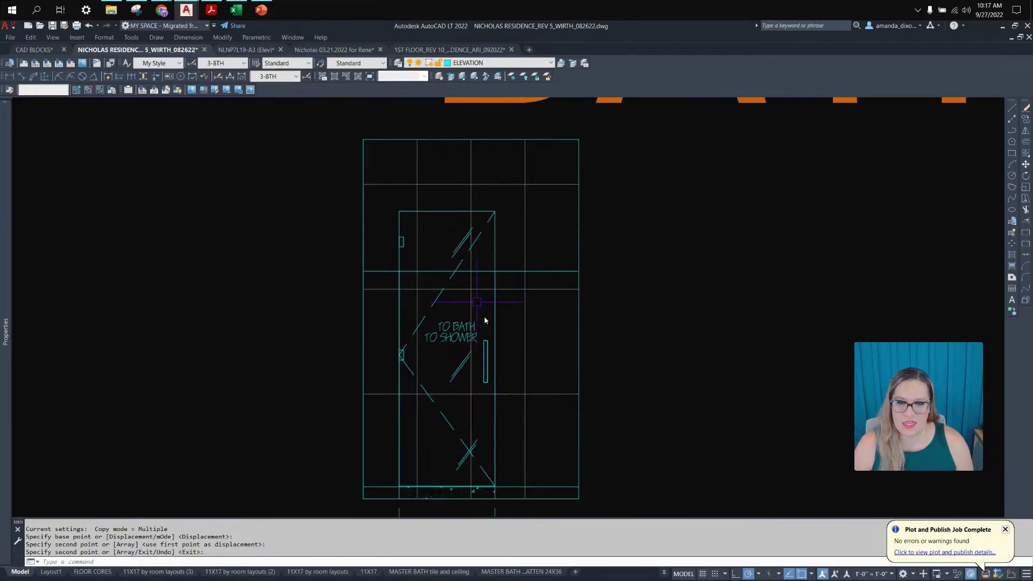
scroll(482, 272, "down", 2)
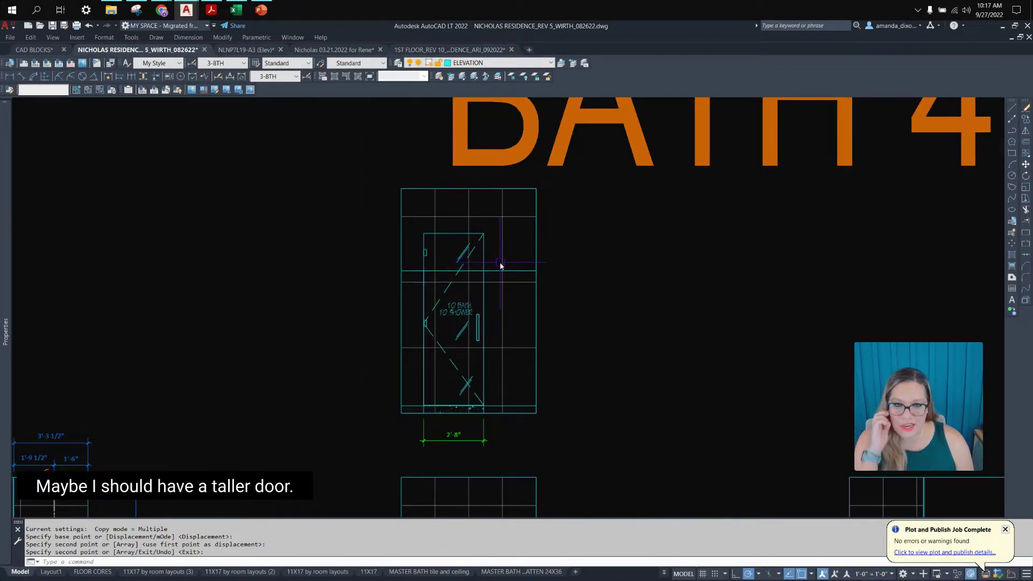
scroll(501, 265, "up", 2)
left_click(492, 273)
left_click(339, 201)
key("Escape")
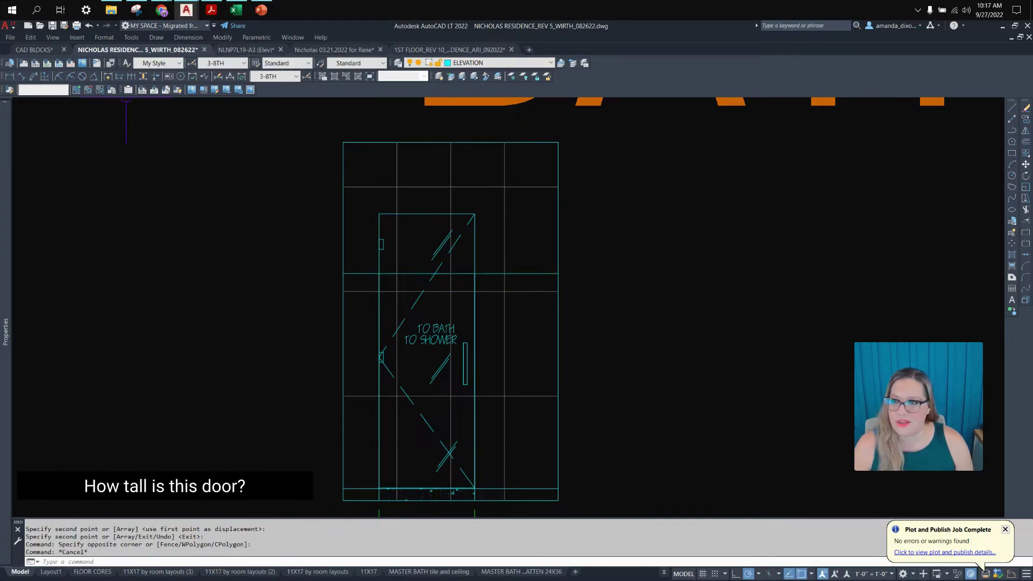
left_click(17, 77)
left_click(380, 215)
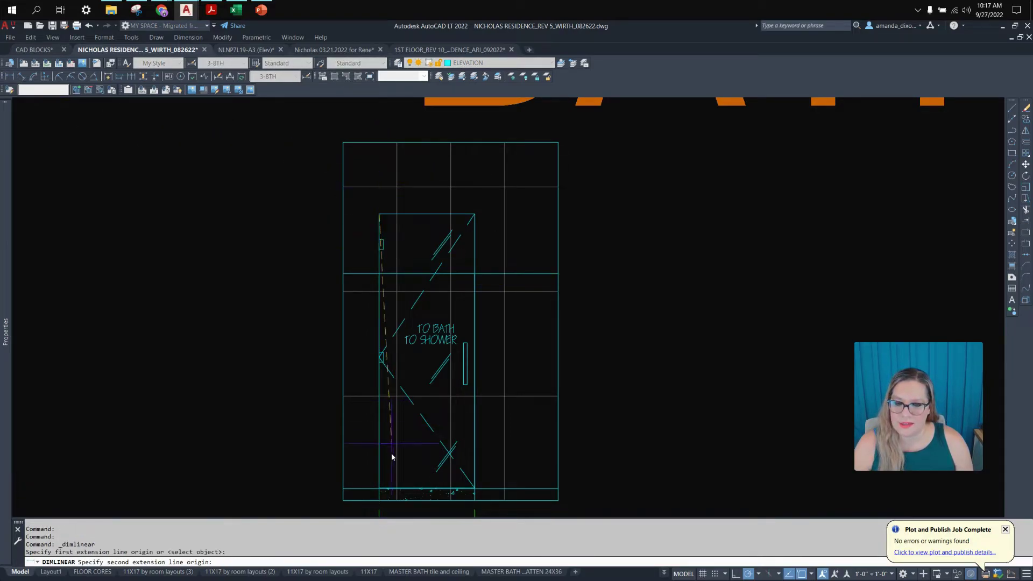
left_click(379, 492)
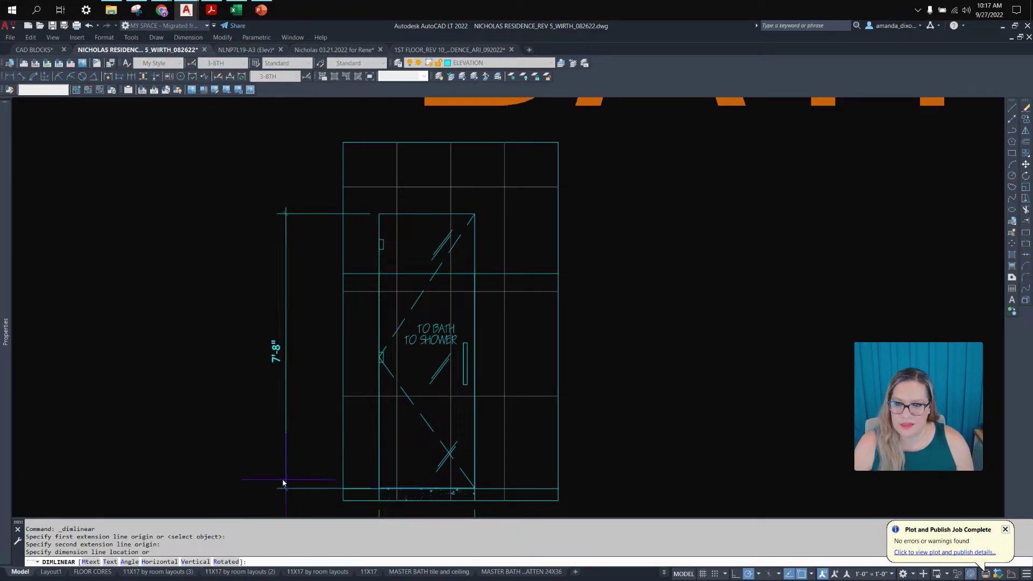
left_click(273, 458)
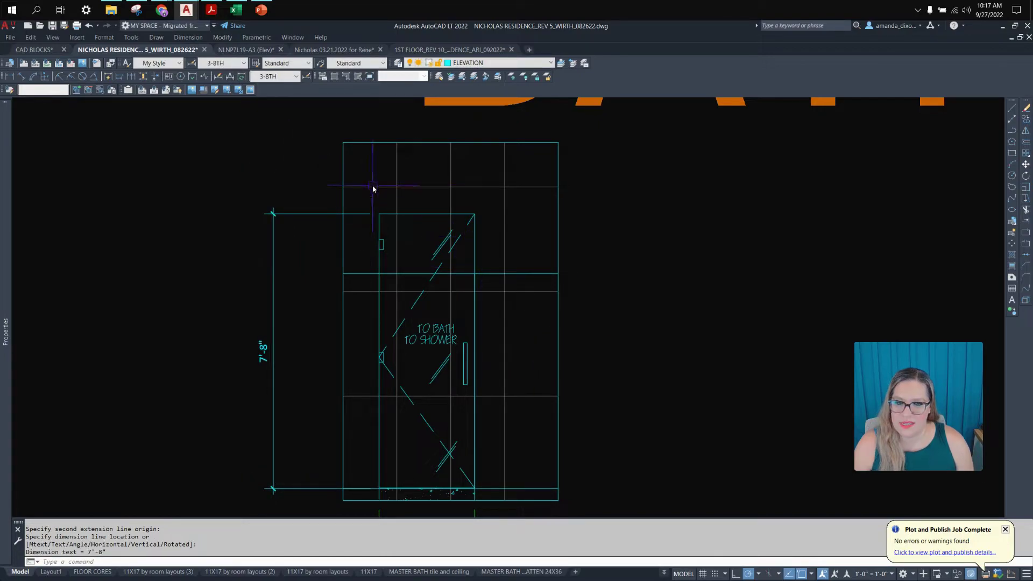
scroll(308, 272, "down", 2)
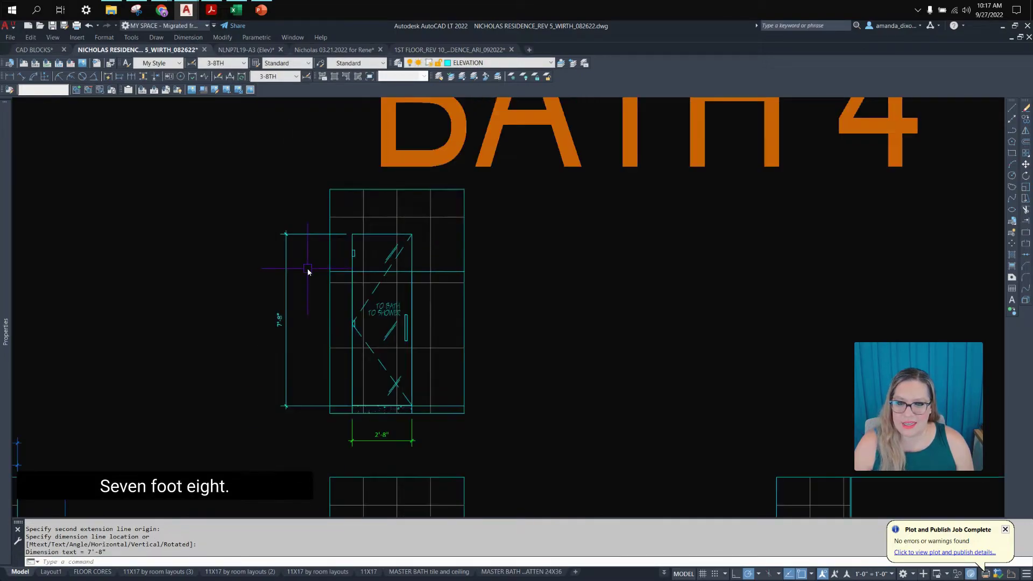
left_click(307, 258)
left_click(252, 189)
key("Delete")
Move the horizontal glass line that crosses the shower door up 1'.
left_click(452, 271)
type("M")
key("Return")
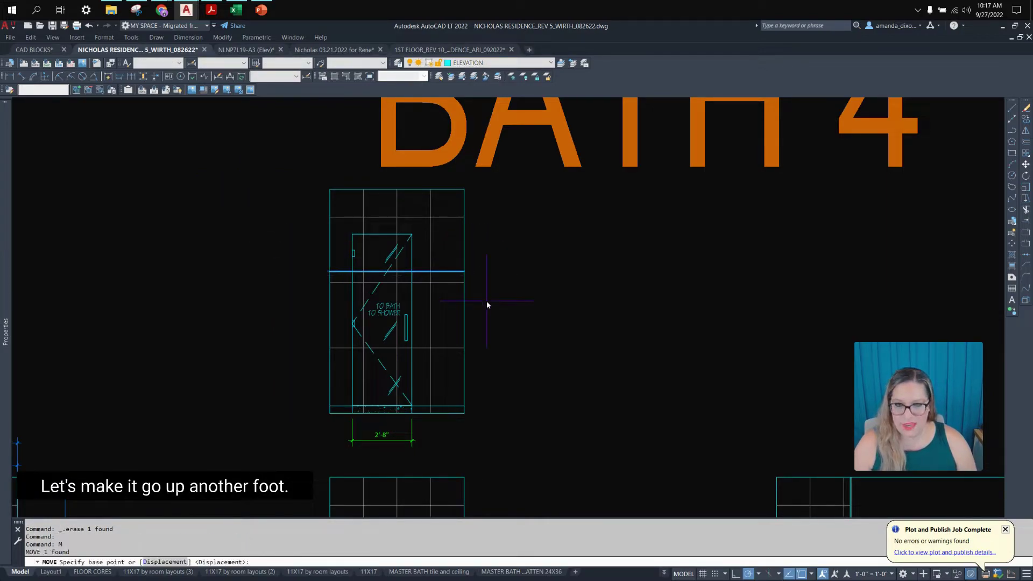
left_click(487, 301)
type("1'")
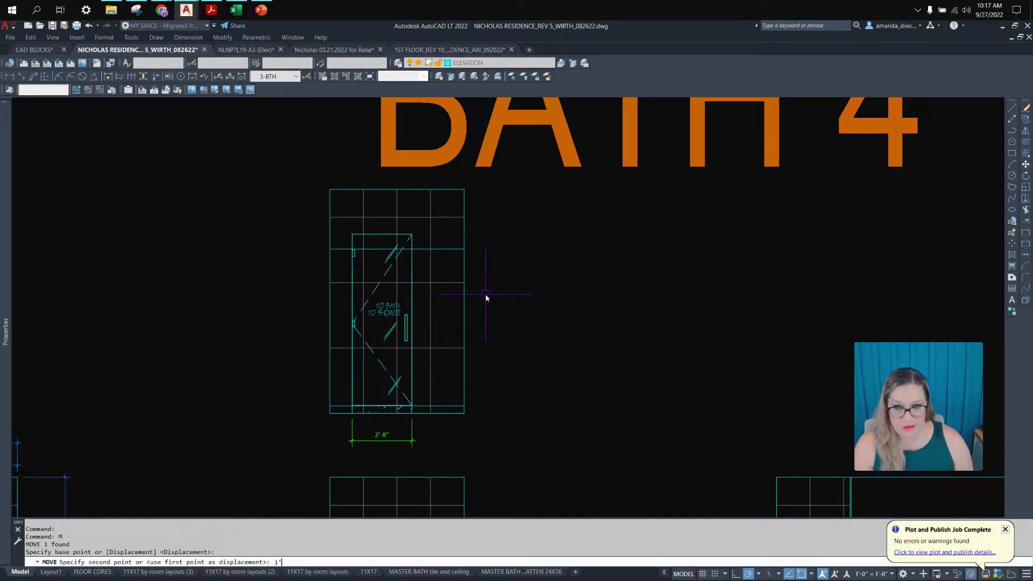
key("Return")
Trim the vertical tile lines below the raised horizontal glass line, using that line as the cutting edge.
scroll(382, 294, "up", 2)
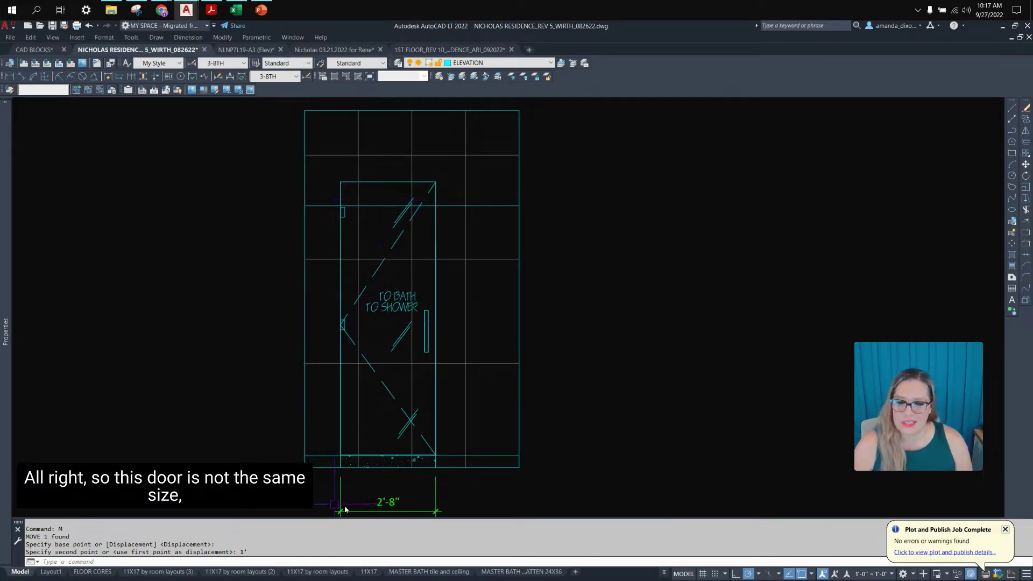
scroll(397, 438, "up", 1)
scroll(538, 369, "down", 3)
scroll(526, 286, "up", 2)
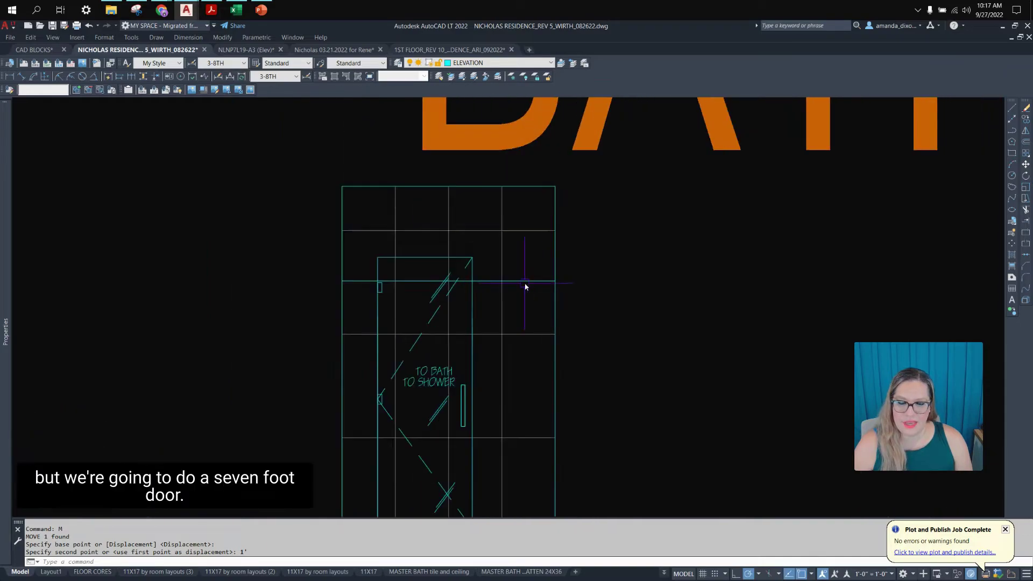
left_click(526, 280)
key("Escape")
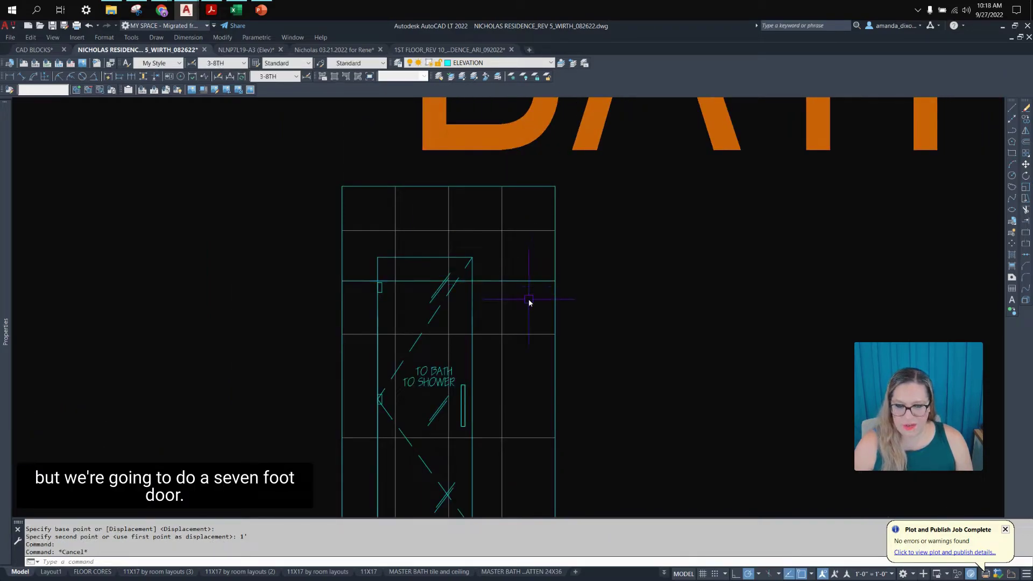
left_click(530, 293)
left_click(512, 244)
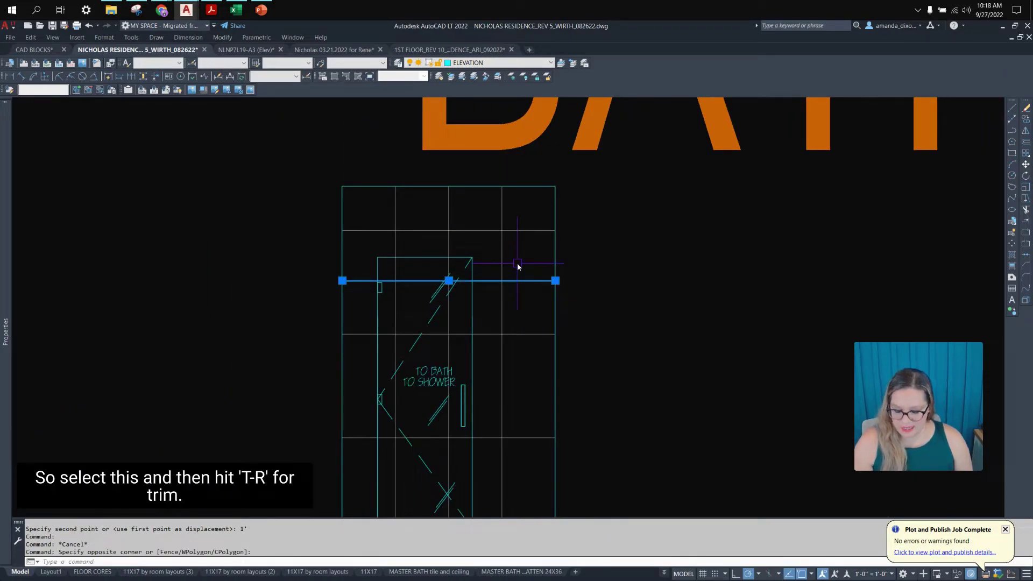
key("Return")
left_click(521, 305)
left_click(510, 305)
left_click(495, 319)
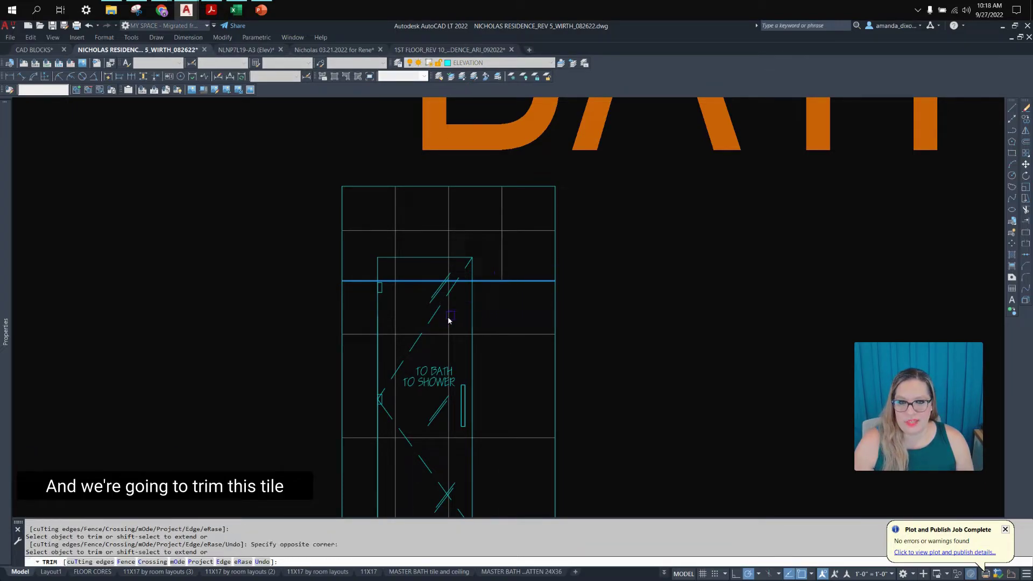
left_click(384, 308)
left_click(397, 323)
key("Return")
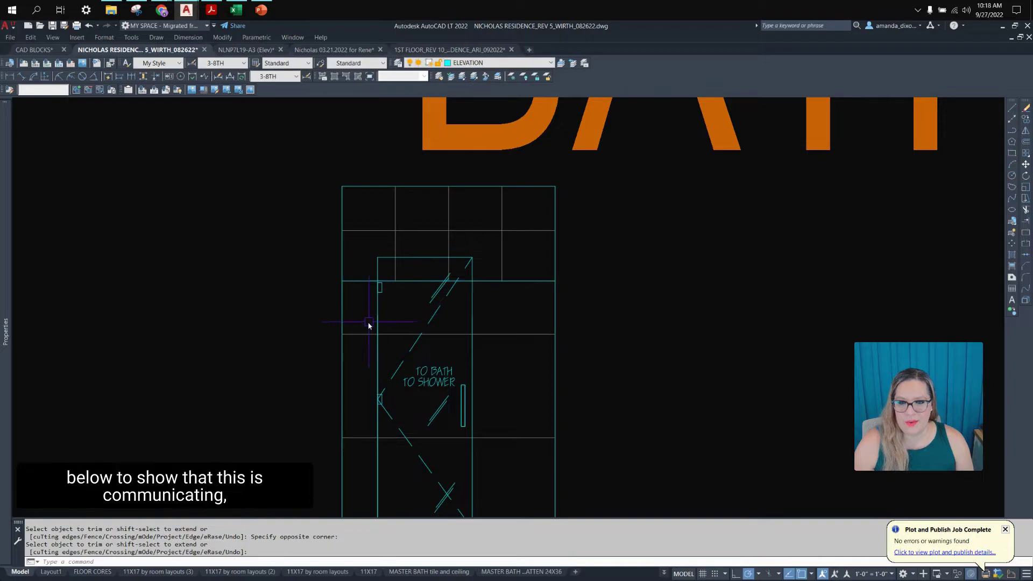
Erase the two horizontal tile lines below the raised glass line.
left_click(363, 324)
scroll(359, 377, "down", 2)
left_click(353, 456)
key("Delete")
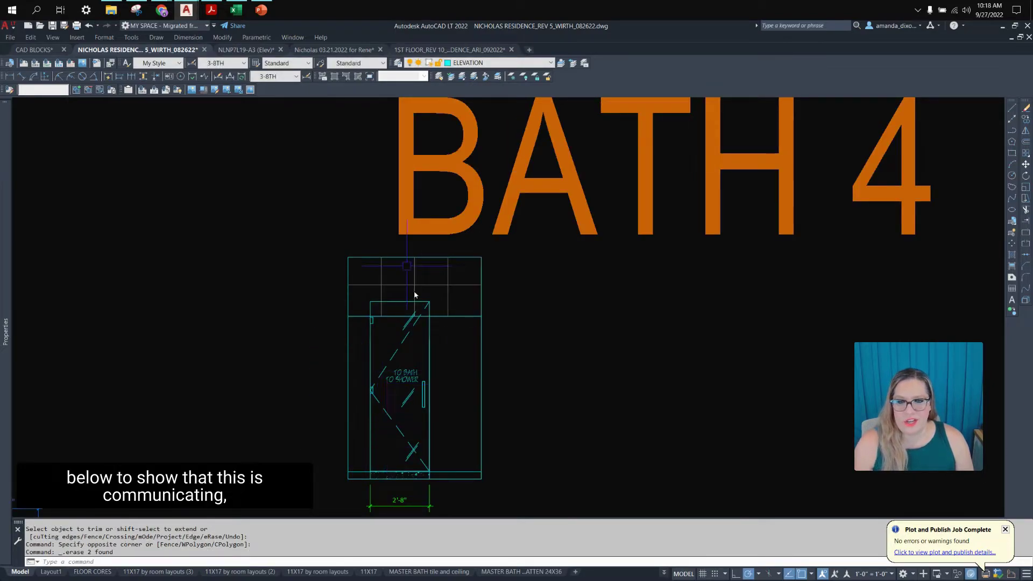
Copy the door's "TO BATH" label into the tiled area above the shower door.
scroll(414, 293, "up", 2)
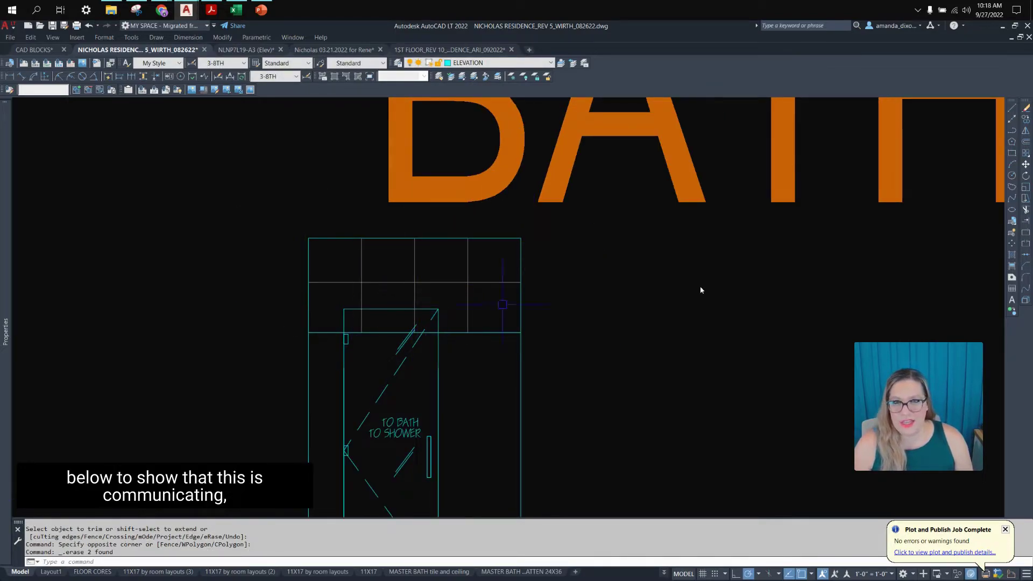
type("c")
key("Return")
left_click(381, 418)
scroll(406, 312, "up", 4)
left_click(243, 221)
key("Return")
Change the copied label to "OPEN TO BEYOND" and widen its text box so it fits on one line.
double_click(264, 204)
key("ctrl+a")
type("O")
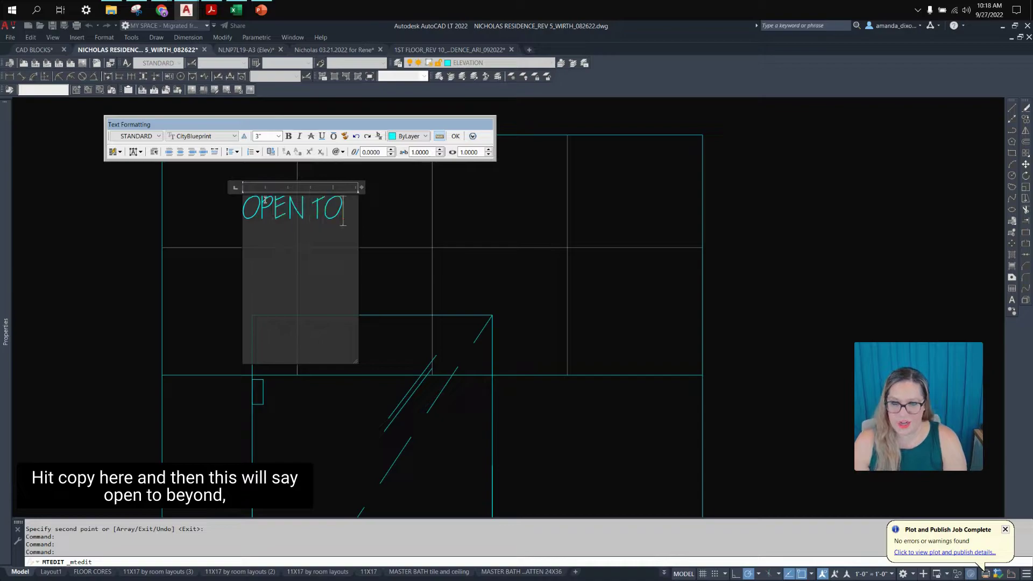
type("PEN TO BEYOND")
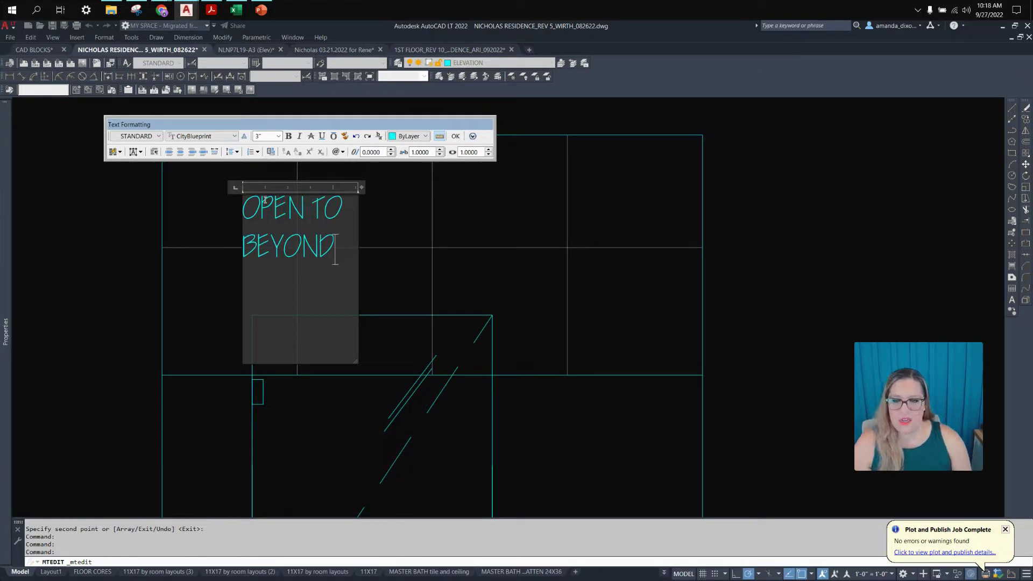
left_click_drag(370, 224, 600, 228)
left_click(622, 231)
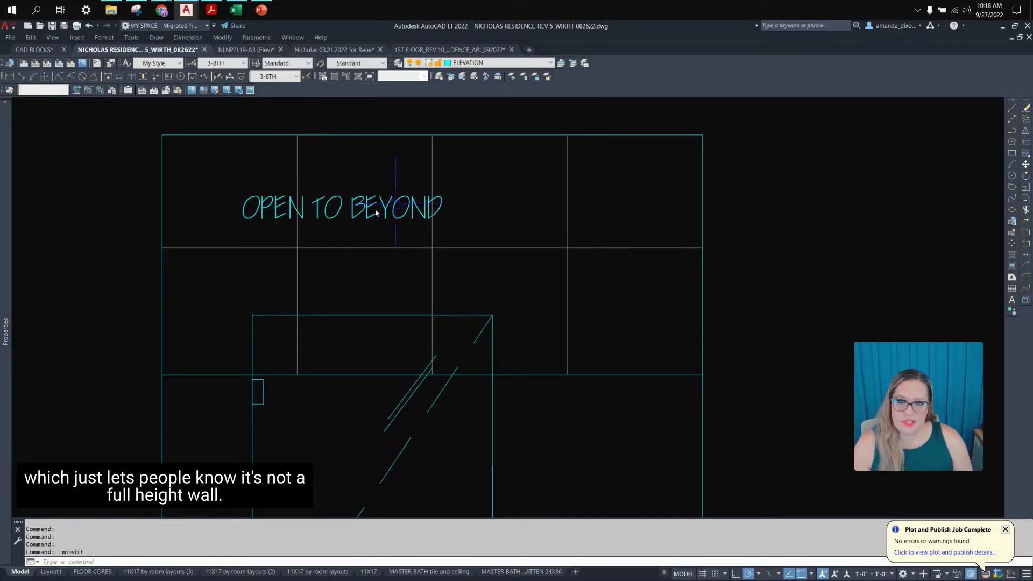
Move the "OPEN TO BEYOND" label down and to the right, centred in the tiled area above the glass.
left_click(372, 213)
key("space")
left_click(372, 215)
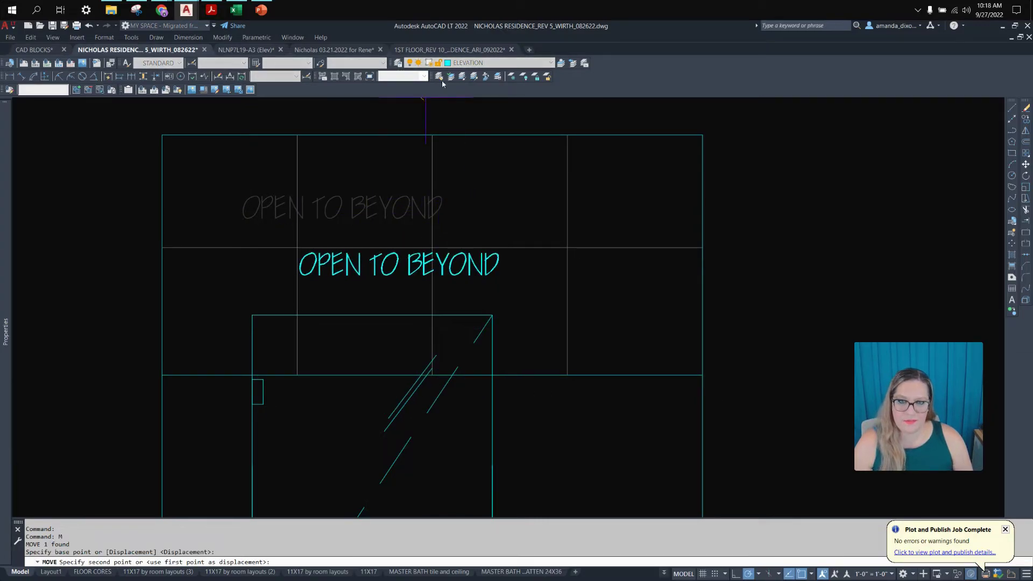
middle_click_drag(494, 126, 439, 182)
left_click(416, 158)
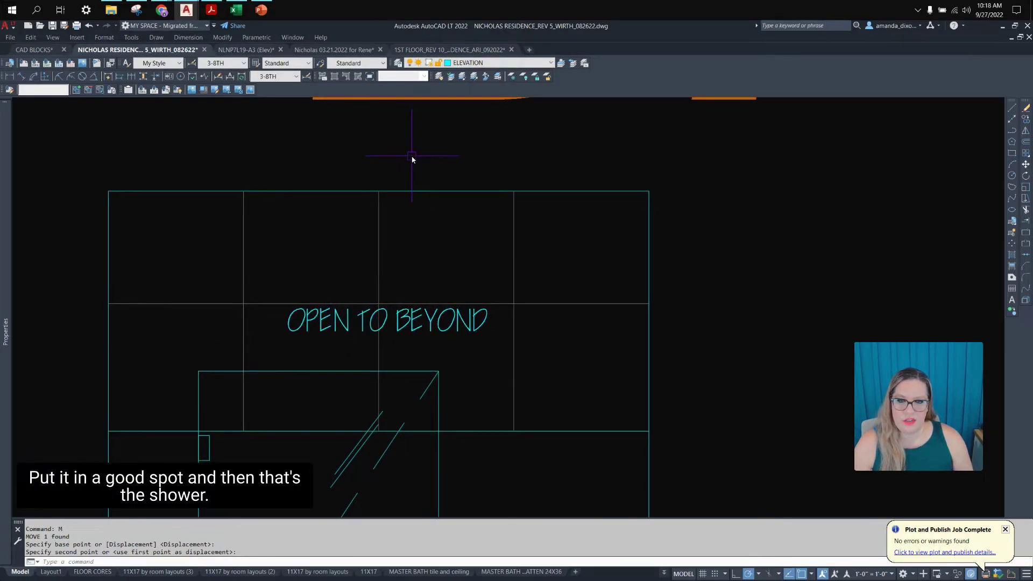
Stretch the upper end of the dashed door swing line down to where the glass top line meets the door's right side.
scroll(415, 162, "down", 4)
scroll(387, 224, "up", 4)
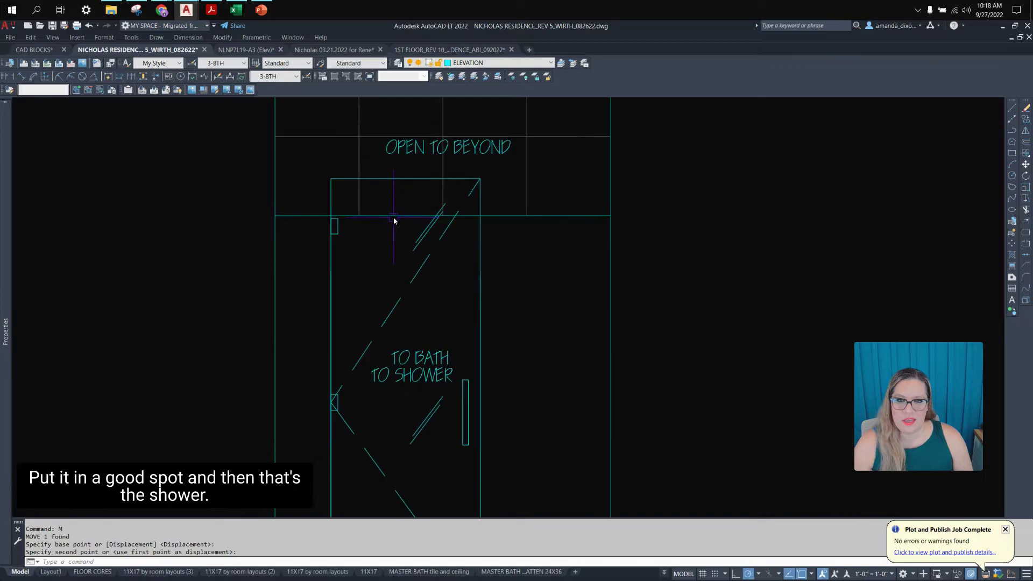
left_click(393, 216)
key("Escape")
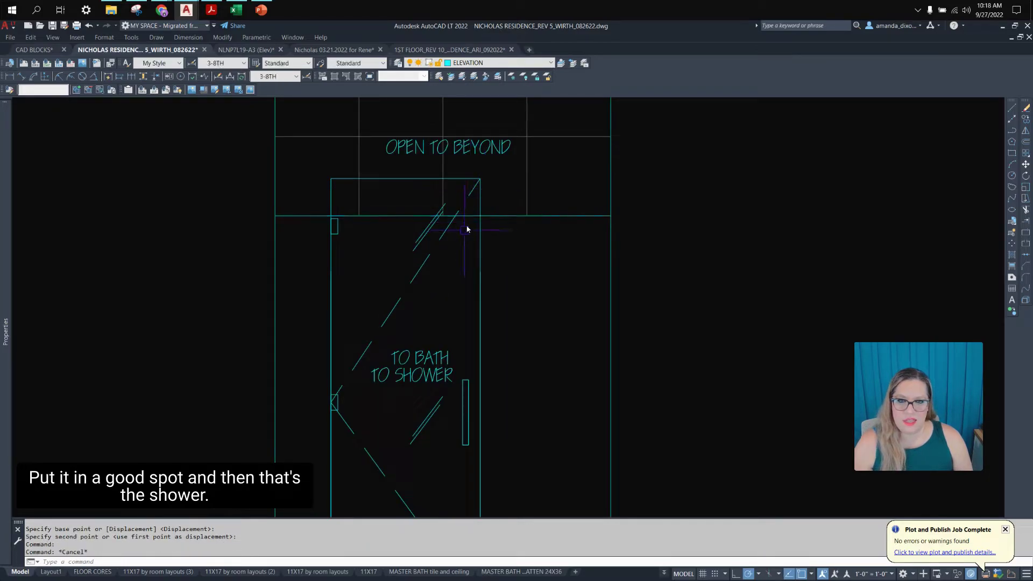
left_click(477, 191)
left_click(479, 179)
left_click(480, 216)
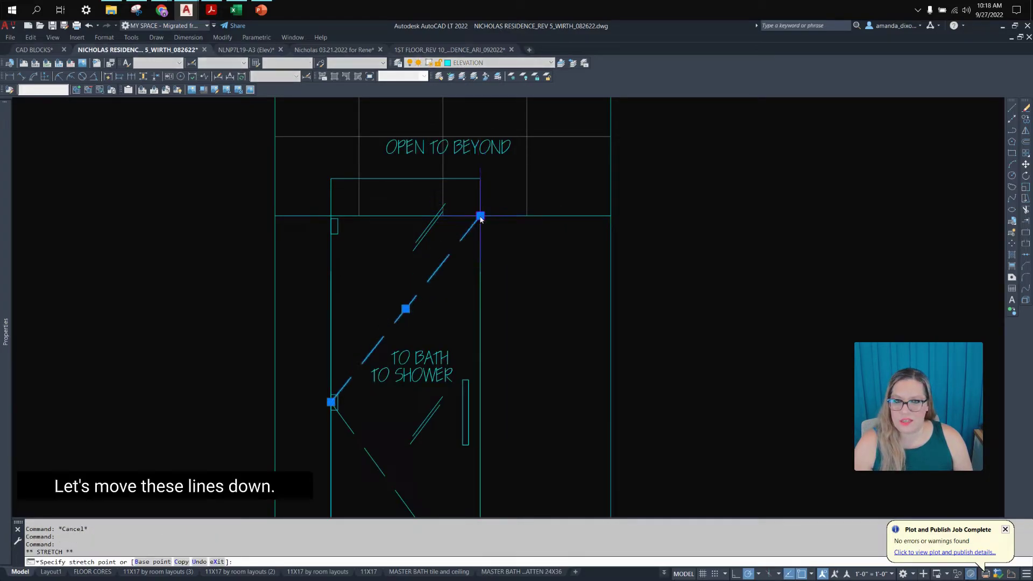
scroll(461, 249, "down", 4)
scroll(468, 377, "up", 3)
key("Escape")
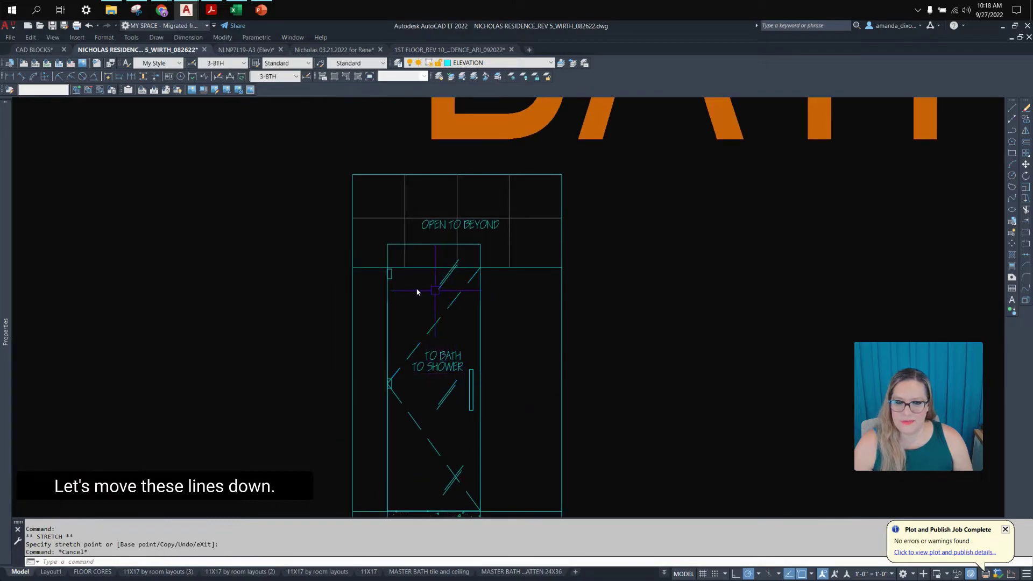
Trim the door's side lines above the horizontal glass line and erase the leftover door top line.
type("TR")
key("Return")
left_click(429, 266)
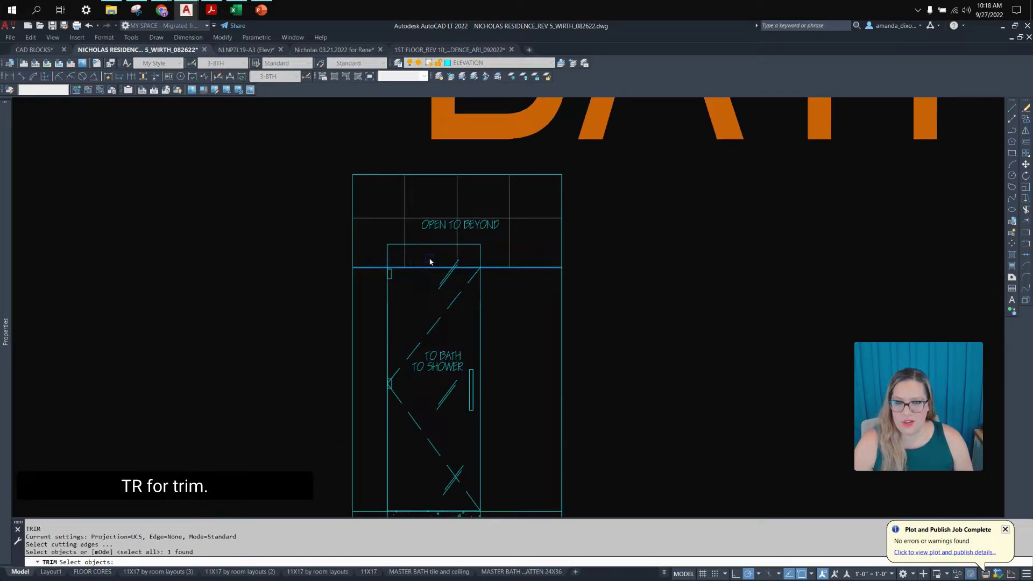
key("Return")
left_click(388, 259)
key("Return")
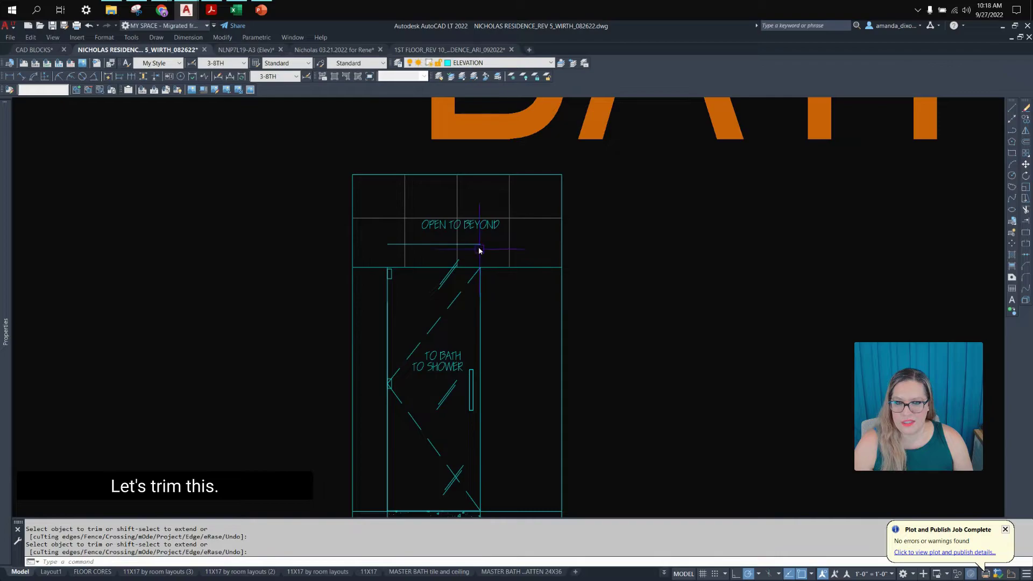
left_click(488, 238)
left_click(470, 258)
key("Delete")
Move the upper pair of diagonal glass lines down and to the left, inside the shortened door.
scroll(446, 243, "up", 4)
left_click(420, 329)
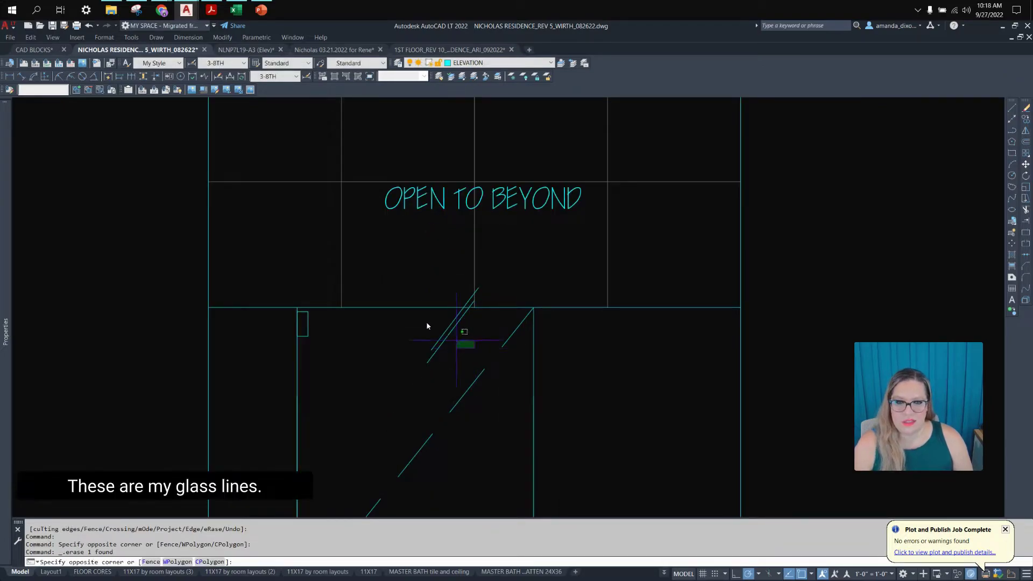
left_click(436, 357)
type("M")
key("Return")
scroll(428, 325, "down", 4)
left_click(440, 326)
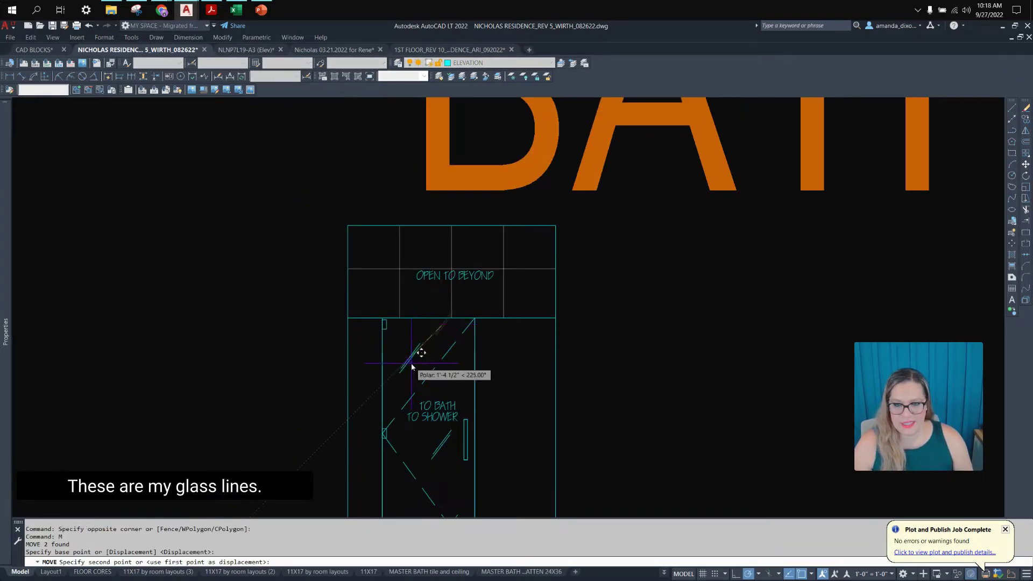
left_click(417, 367)
Erase all three pairs of diagonal glass lines from the shower door.
scroll(418, 367, "up", 6)
left_click(419, 366)
left_click(392, 322)
scroll(398, 322, "down", 6)
middle_click_drag(428, 444, 430, 334)
scroll(429, 332, "up", 2)
left_click(438, 328)
left_click(417, 291)
left_click(454, 471)
left_click(417, 431)
key("Delete")
scroll(466, 411, "down", 4)
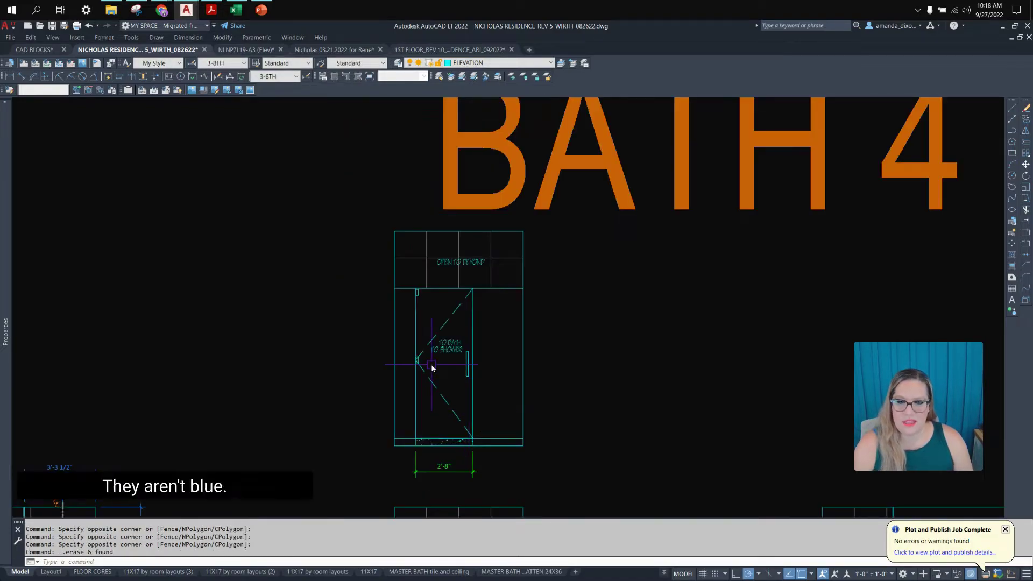
Copy the three diagonal glass lines from the window into the master bathroom to the upper and middle parts of the Bath 4 shower door.
scroll(431, 365, "down", 5)
scroll(477, 324, "up", 5)
scroll(693, 282, "up", 2)
middle_click_drag(691, 282, 507, 362)
scroll(519, 398, "down", 10)
middle_click_drag(445, 466, 818, 438)
mouse_move(650, 442)
middle_mouse_down()
mouse_move(577, 268)
mouse_move(662, 230)
middle_mouse_up()
scroll(415, 323, "up", 5)
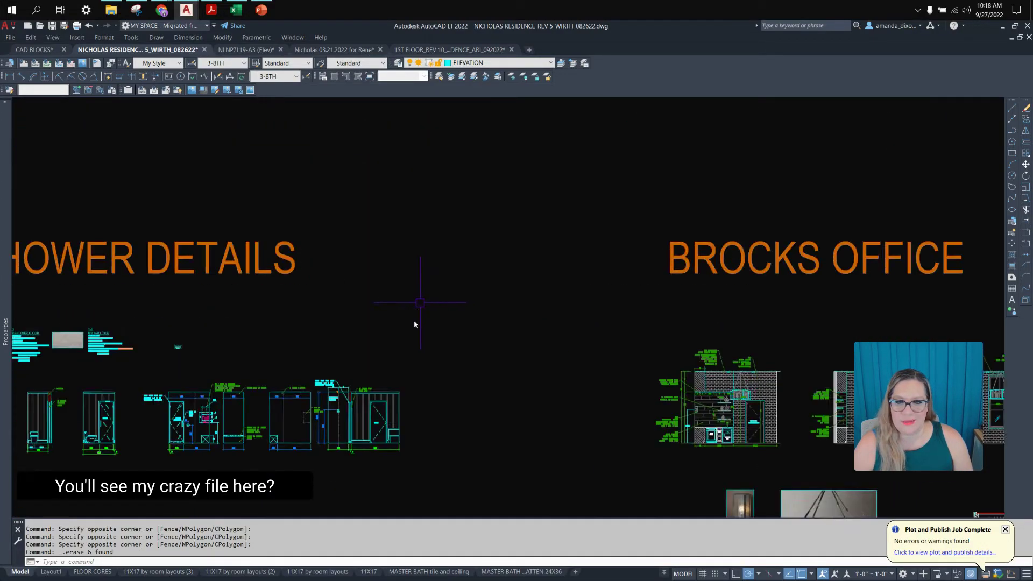
scroll(171, 420, "up", 6)
scroll(245, 342, "down", 4)
mouse_move(262, 429)
middle_mouse_down()
mouse_move(485, 389)
mouse_move(697, 333)
middle_mouse_up()
scroll(109, 238, "up", 10)
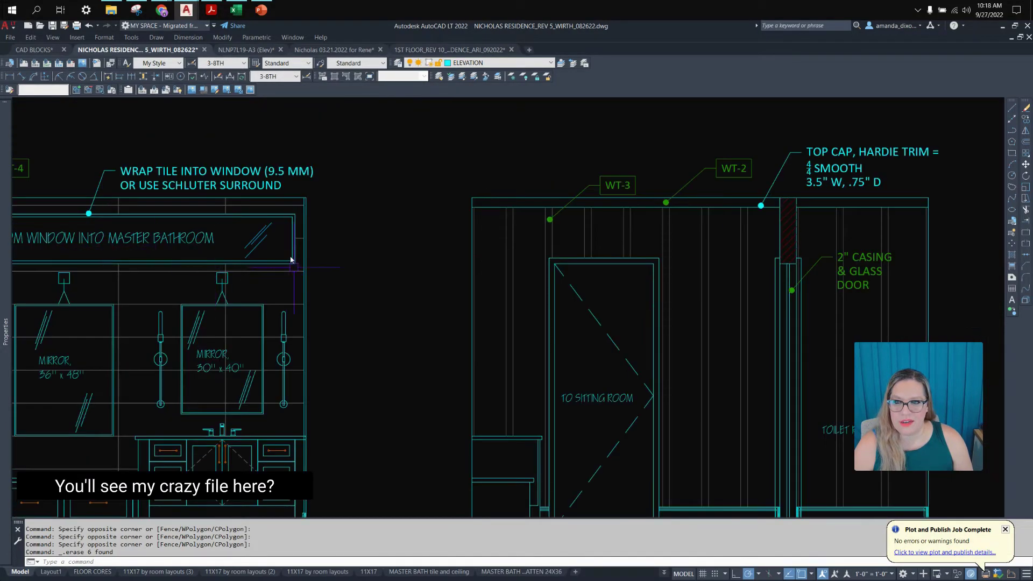
left_click_drag(247, 266, 166, 177)
key("Return")
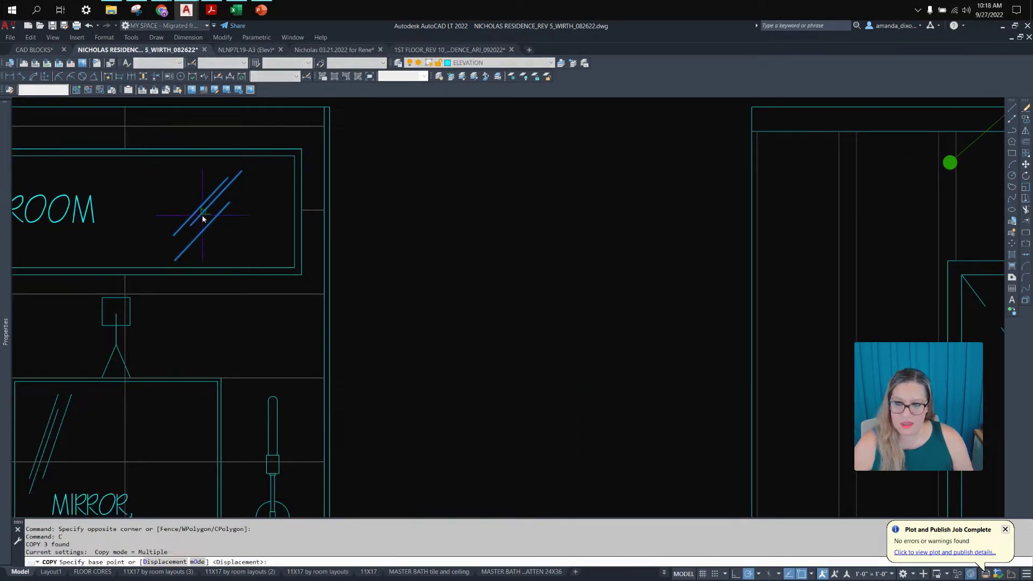
left_click(202, 214)
scroll(202, 215, "down", 10)
scroll(617, 242, "up", 6)
scroll(474, 263, "down", 6)
middle_click_drag(597, 195, 542, 397)
scroll(554, 371, "up", 8)
middle_click_drag(644, 426, 517, 263)
scroll(277, 163, "up", 8)
middle_click_drag(356, 164, 406, 280)
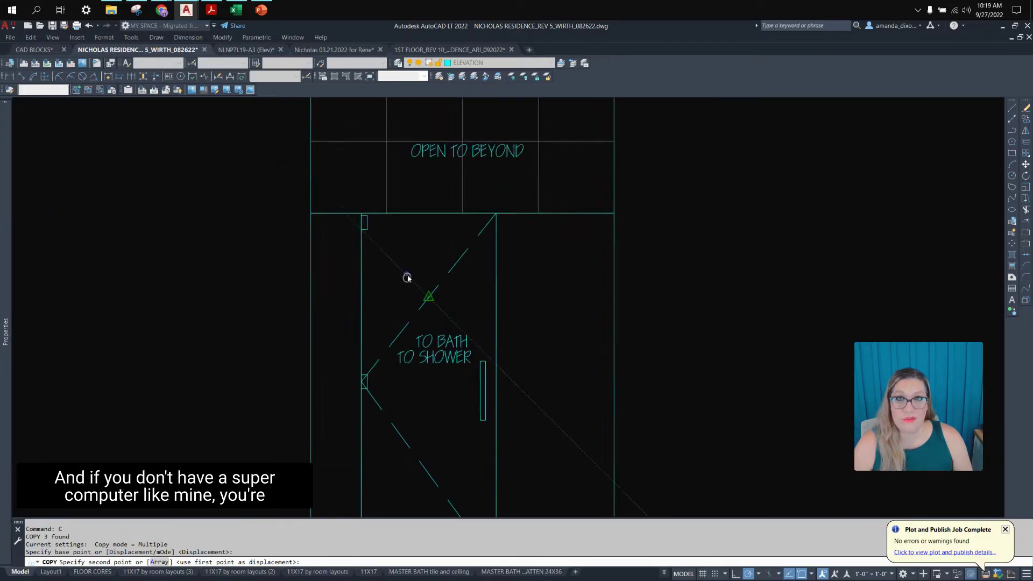
left_click(409, 278)
scroll(435, 391, "up", 1)
left_click(432, 381)
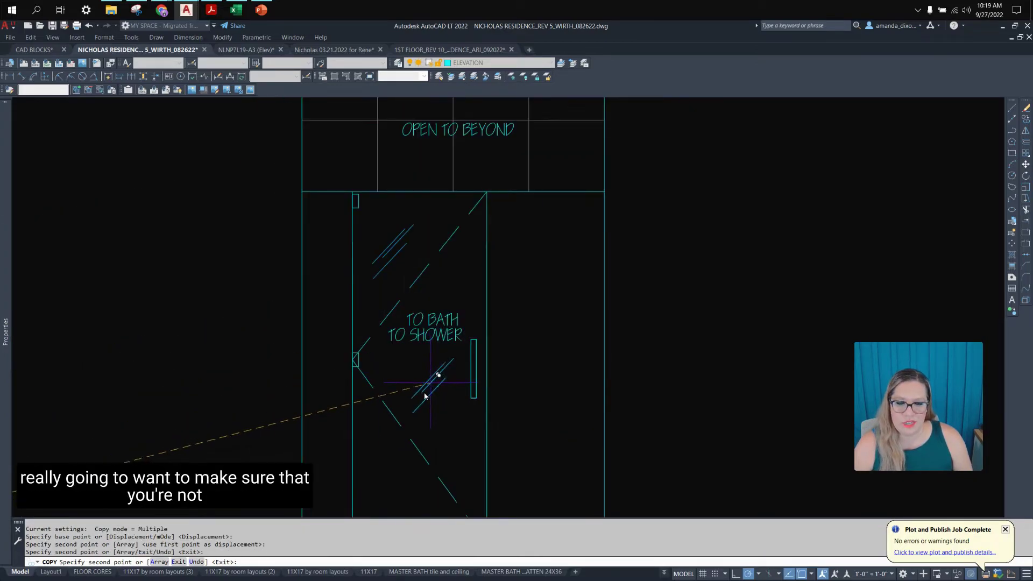
Place further copies of the glass lines near the door's lower hinge side and at the lower and upper areas of the right panel.
scroll(428, 386, "down", 1)
scroll(394, 464, "up", 1)
left_click(415, 459)
left_click(588, 461)
left_click(548, 189)
scroll(367, 243, "up", 2)
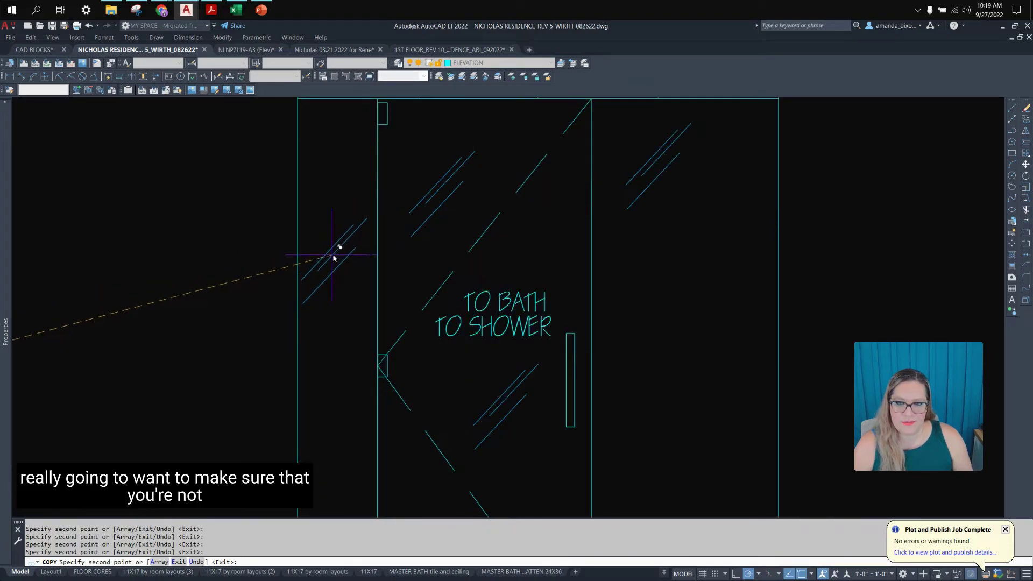
Place two more copies of the glass lines in the narrow left panel, one high and one low.
left_click(337, 260)
scroll(339, 259, "down", 2)
left_click(343, 423)
key("Return")
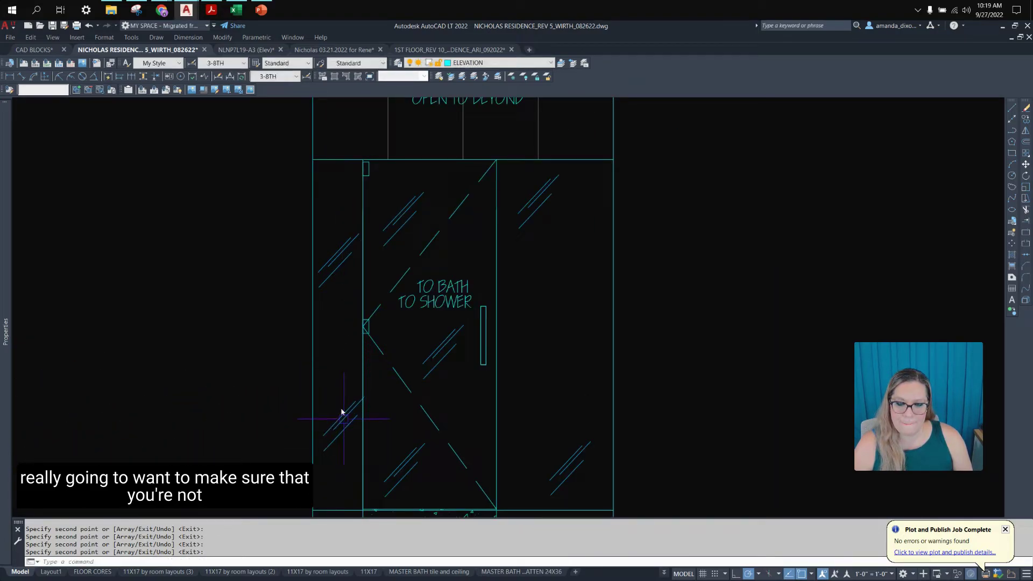
scroll(347, 409, "down", 4)
scroll(379, 366, "up", 2)
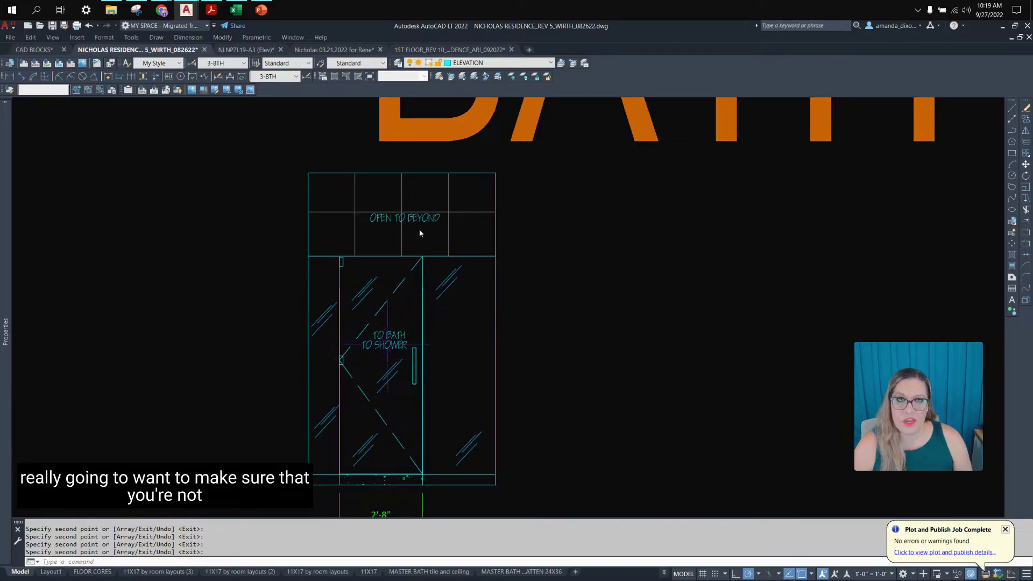
scroll(694, 348, "down", 6)
scroll(409, 371, "up", 4)
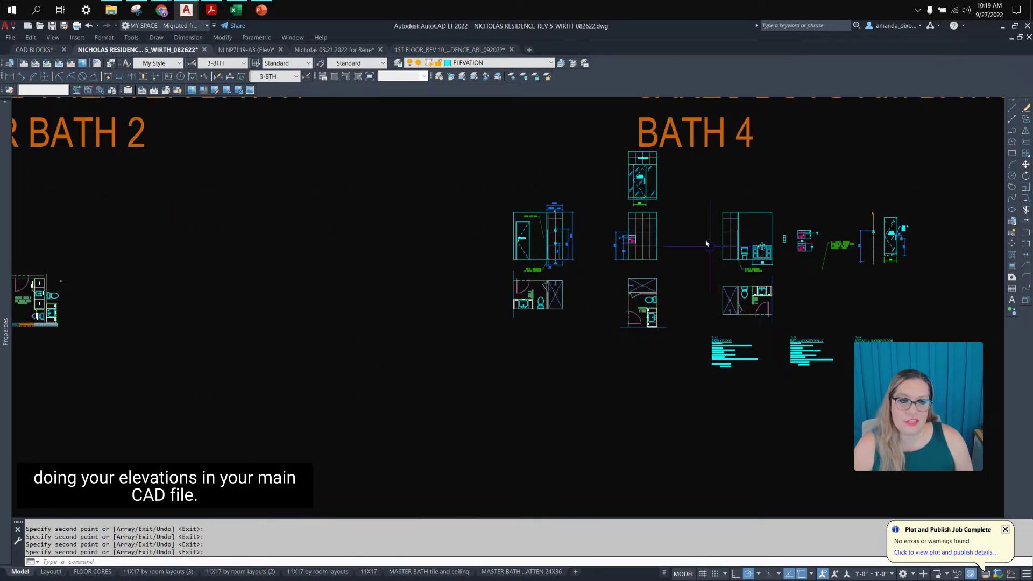
middle_click_drag(706, 243, 426, 389)
scroll(396, 339, "up", 2)
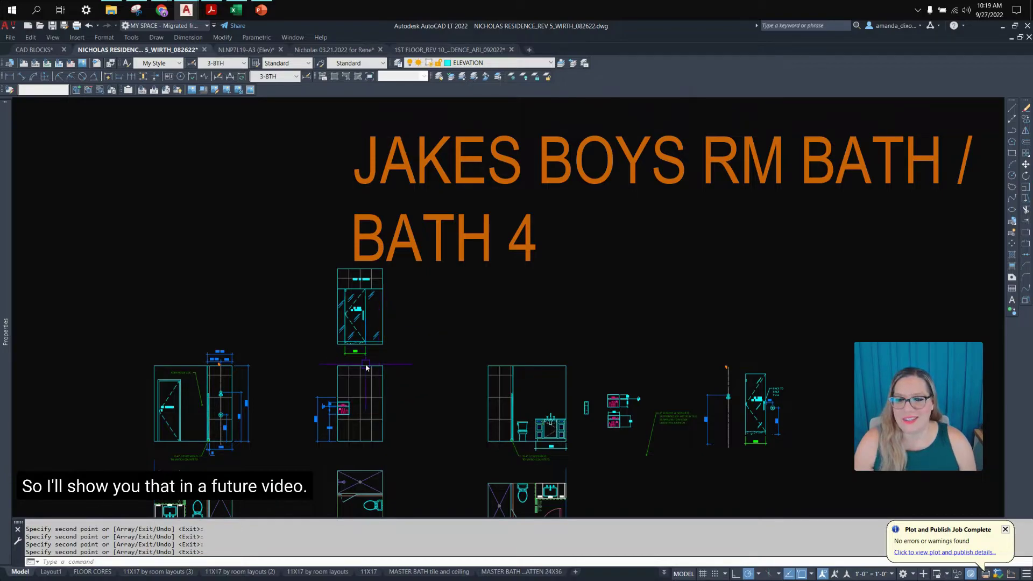
Copy the TO SHOWER label onto the right glass panel and erase the TO BATH label from the door.
scroll(388, 350, "up", 6)
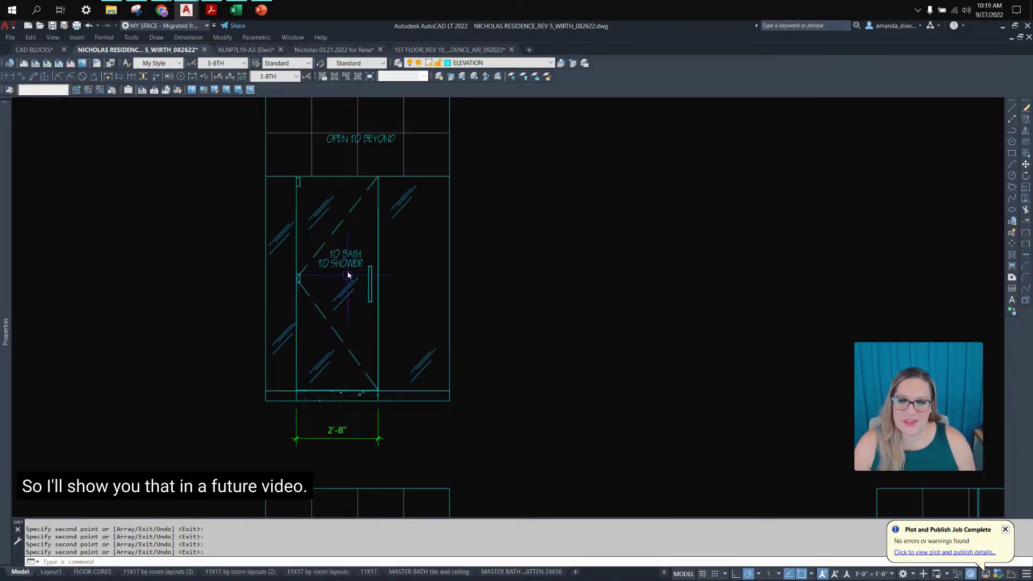
left_click(347, 277)
type("c")
key("space")
left_click(332, 261)
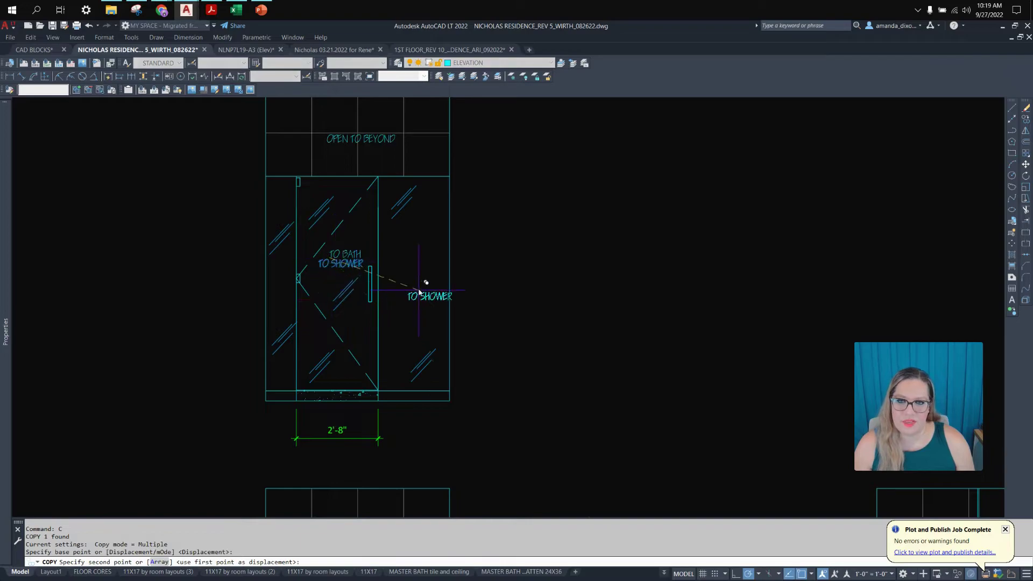
scroll(421, 290, "up", 2)
left_click(399, 252)
key("space")
left_click(301, 235)
key("Delete")
Change the copied label in the right panel to FIXED GLASS.
left_click(429, 266)
double_click(429, 266)
left_click_drag(429, 266, 344, 265)
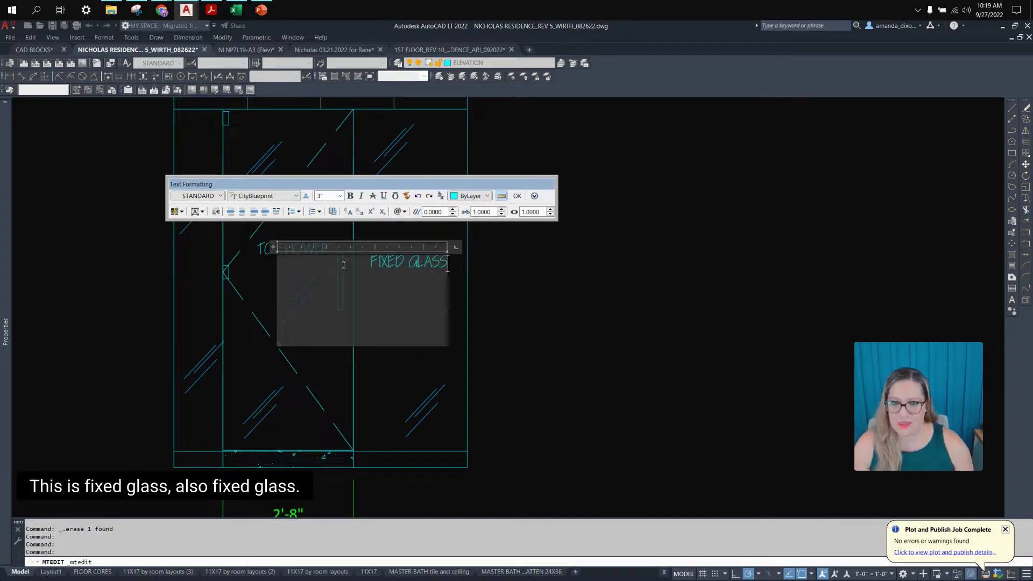
left_click(636, 328)
Copy the FIXED GLASS label from the right panel to the narrow left panel.
left_click(437, 262)
type("c")
key("space")
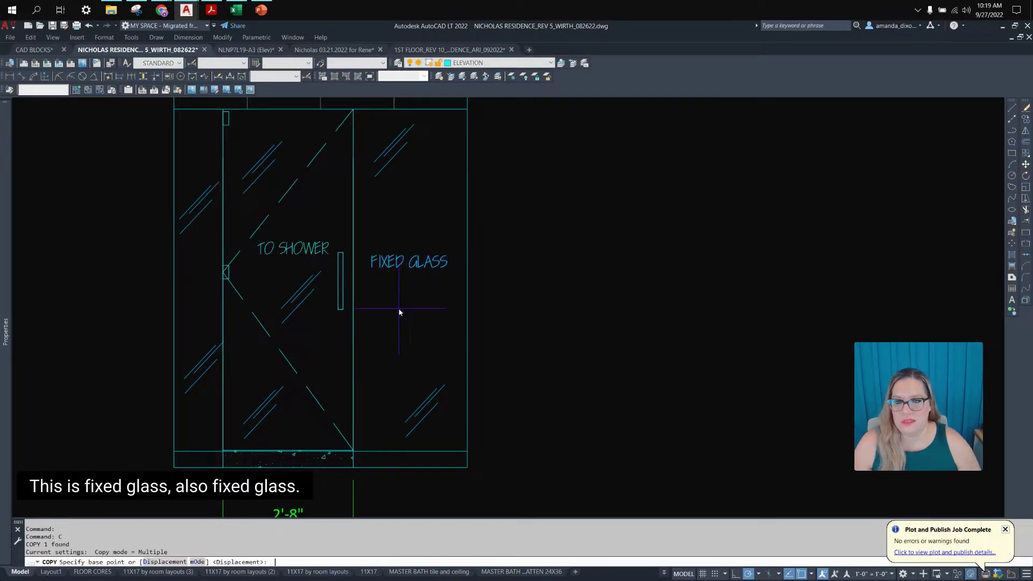
left_click(412, 289)
scroll(135, 319, "up", 2)
left_click(238, 305)
key("space")
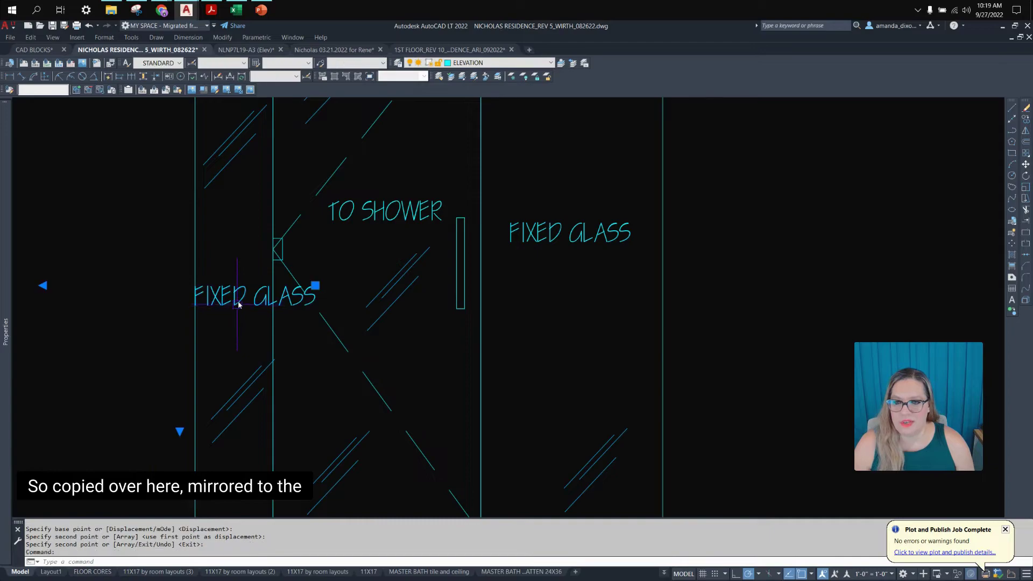
Narrow the text box of the copied FIXED GLASS label so the words wrap onto two lines.
scroll(215, 344, "down", 3)
scroll(275, 351, "up", 2)
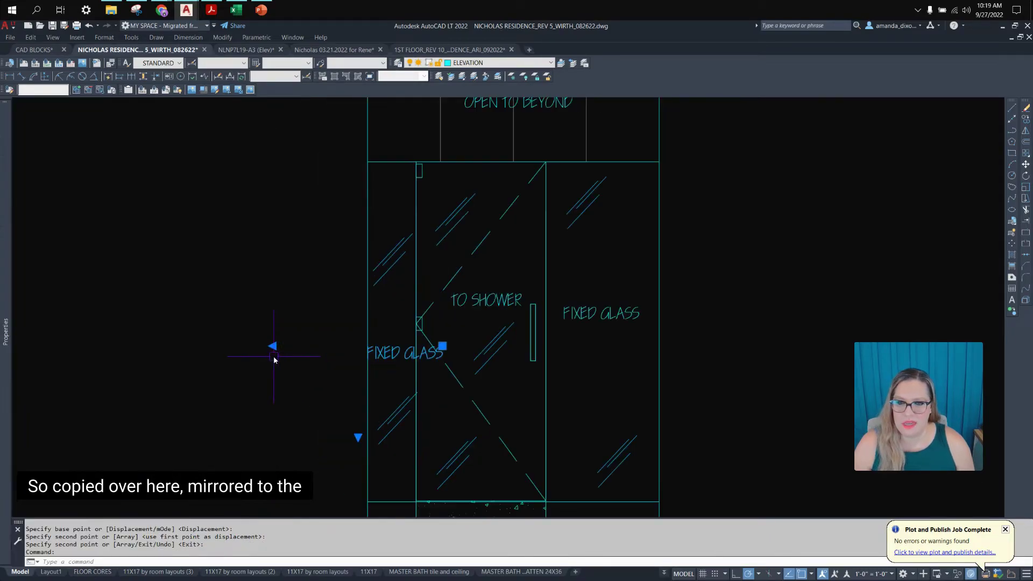
left_click(273, 346)
scroll(422, 397, "up", 3)
left_click(426, 392)
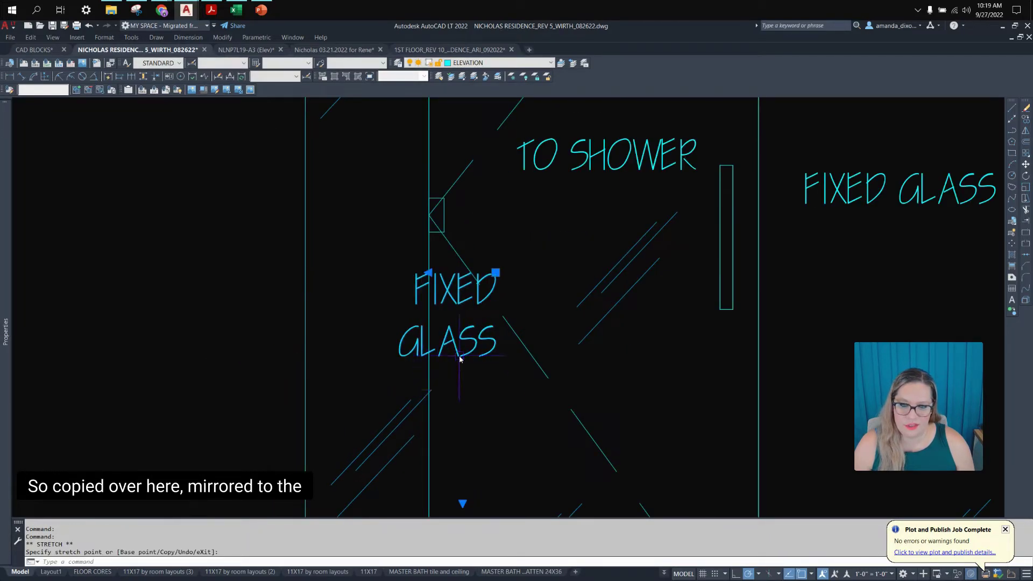
Move the two-line FIXED GLASS label horizontally so it fits inside the narrow left panel.
type("m")
key("space")
scroll(550, 387, "down", 2)
left_click(929, 379)
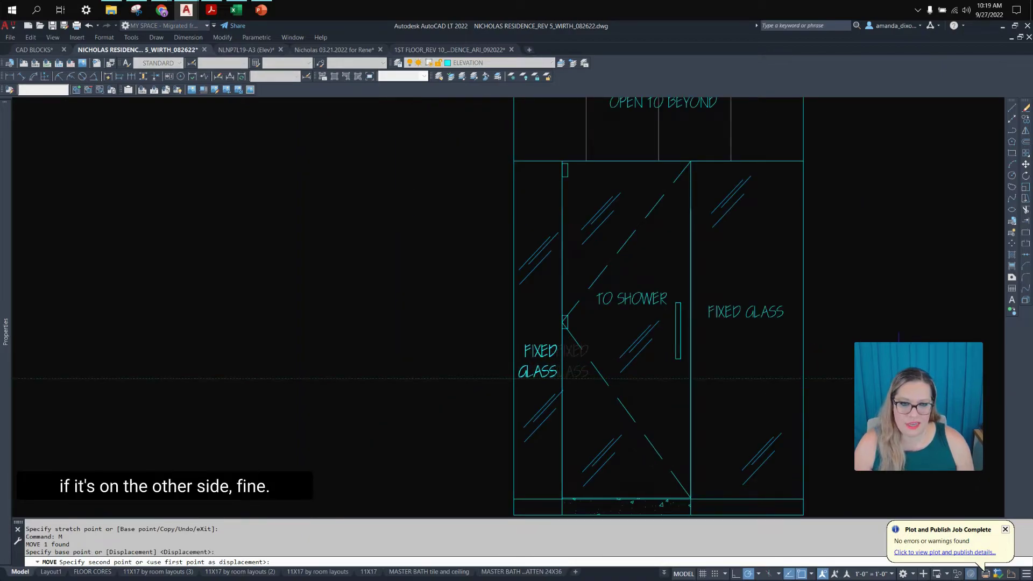
left_click(898, 378)
scroll(741, 331, "down", 2)
middle_click_drag(734, 331, 411, 314)
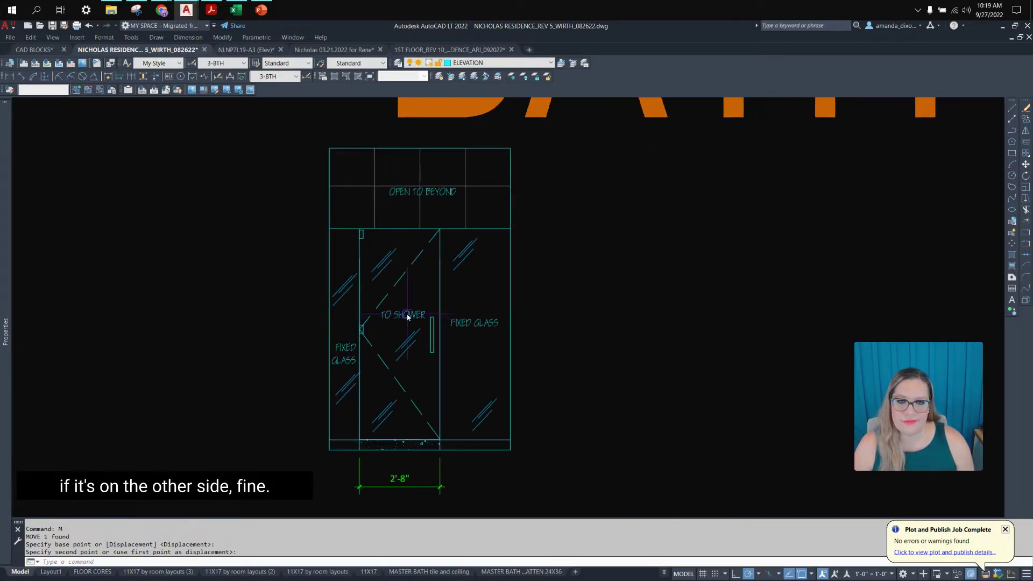
Move the middle hinge down along the door's hinge side to the center of the door height.
scroll(447, 380, "up", 2)
left_click(331, 369)
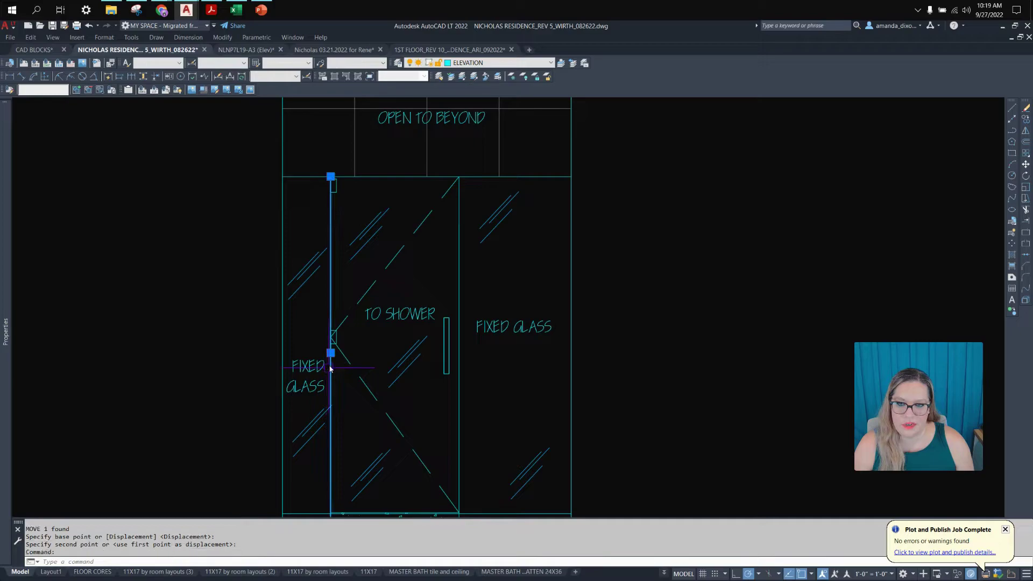
key("Escape")
scroll(323, 326, "up", 2)
left_click_drag(319, 319, 359, 358)
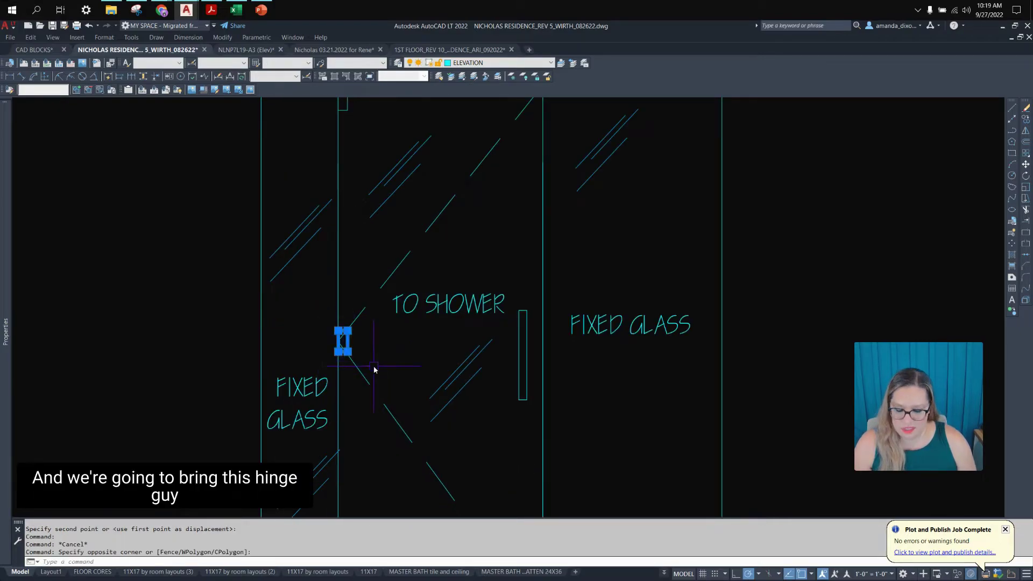
type("M")
key("Return")
scroll(300, 350, "up", 4)
left_click(403, 330)
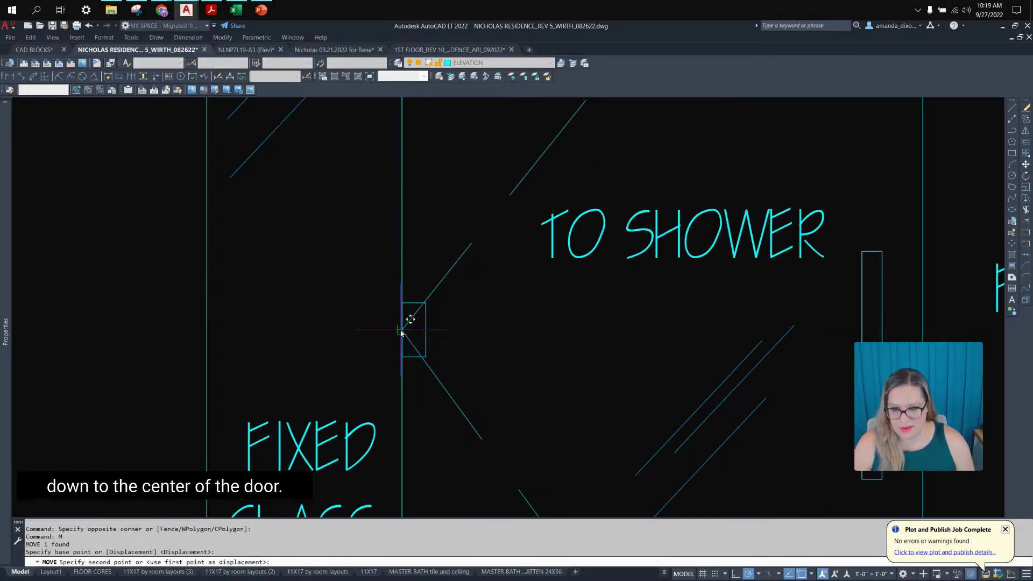
left_click(402, 356)
Stretch the meeting point of both dashed door swing lines down to the midpoint of the door's hinge side.
scroll(402, 347, "down", 4)
left_click(435, 386)
left_click(420, 318)
left_click(401, 340)
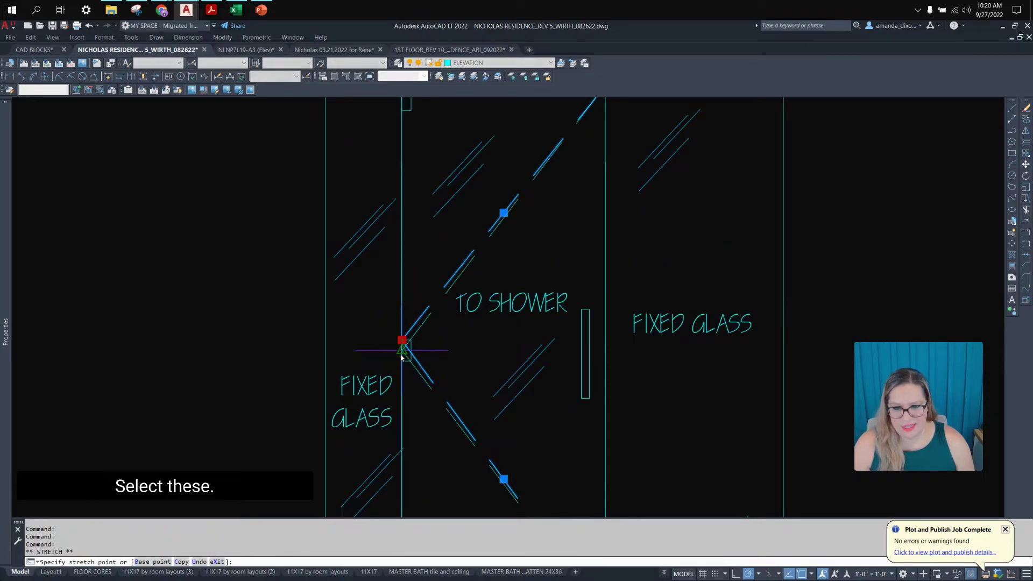
key("Escape")
Copy the BACK TO BACK PULL leader note from the separate shower door detail to beside the Bath 4 shower door elevation.
scroll(523, 386, "down", 4)
scroll(523, 386, "down", 3)
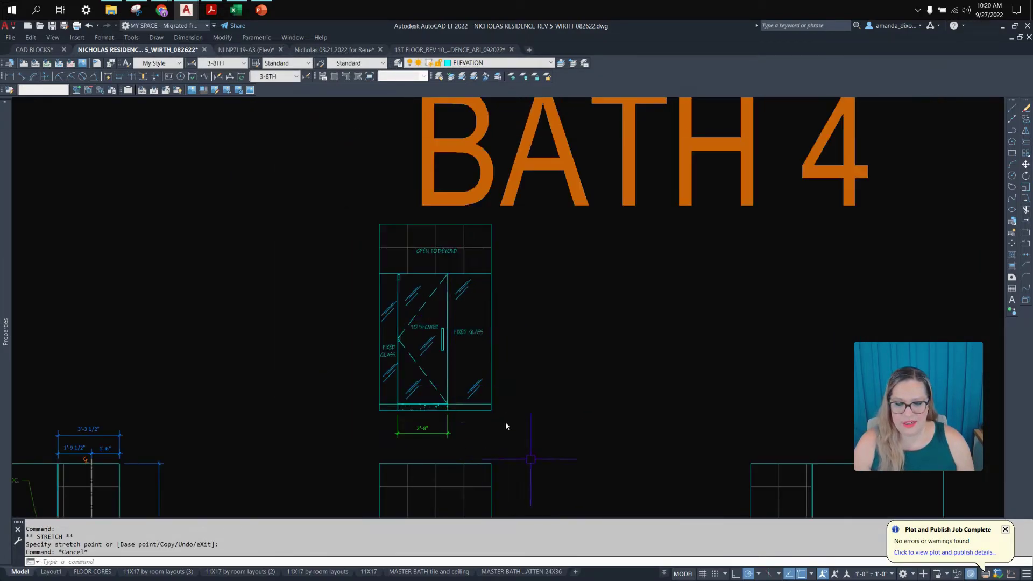
middle_click_drag(290, 438, 508, 287)
left_click(244, 330)
scroll(502, 347, "down", 4)
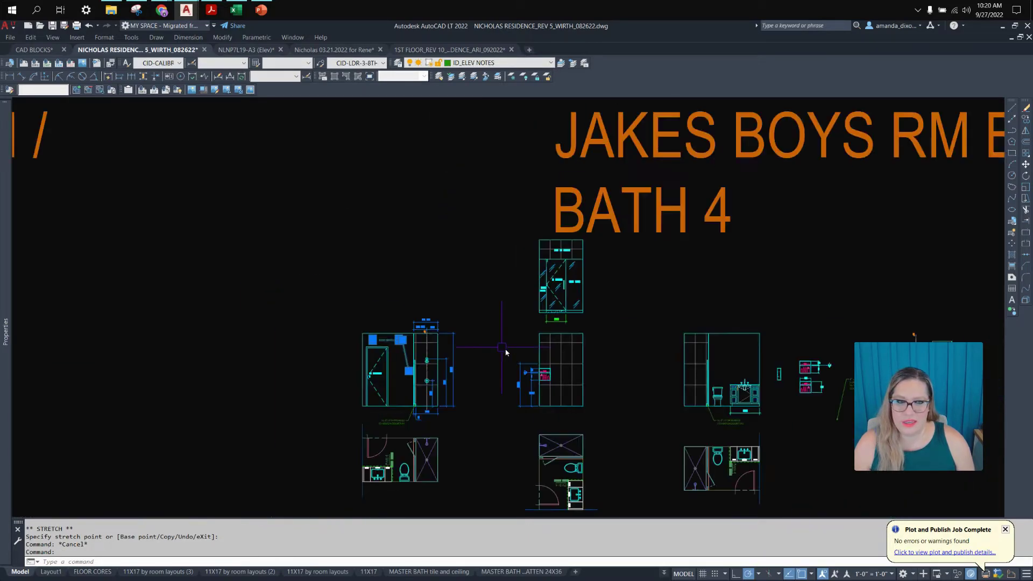
middle_click_drag(933, 391, 569, 391)
scroll(569, 391, "up", 2)
scroll(636, 330, "up", 4)
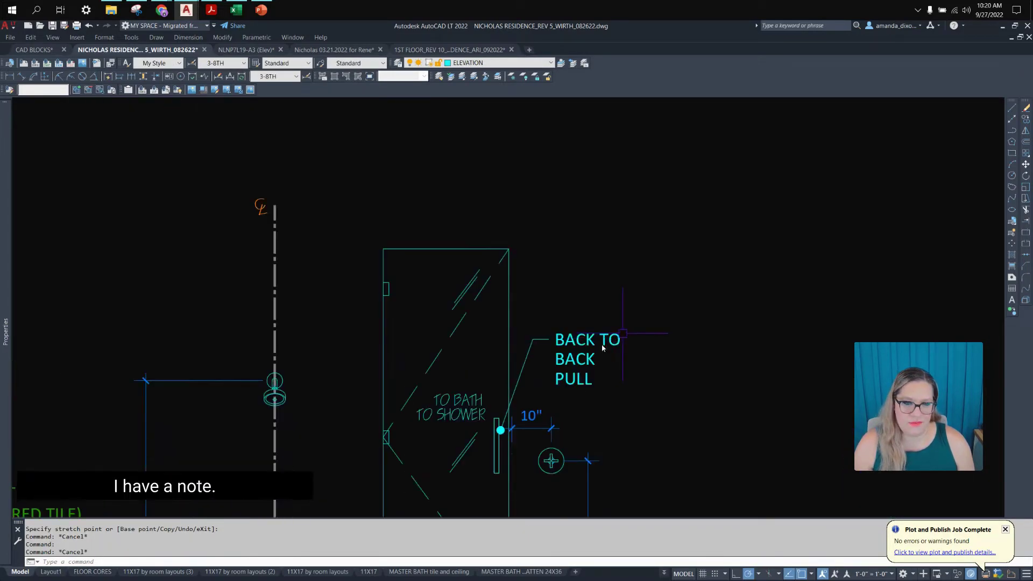
left_click(574, 347)
key("Return")
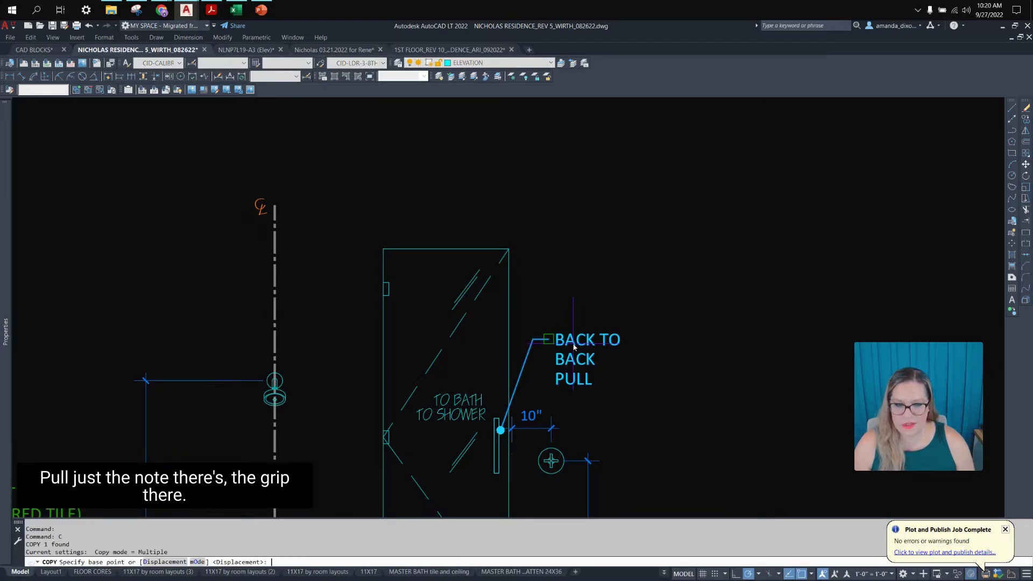
left_click(573, 345)
scroll(592, 350, "down", 5)
scroll(327, 346, "up", 6)
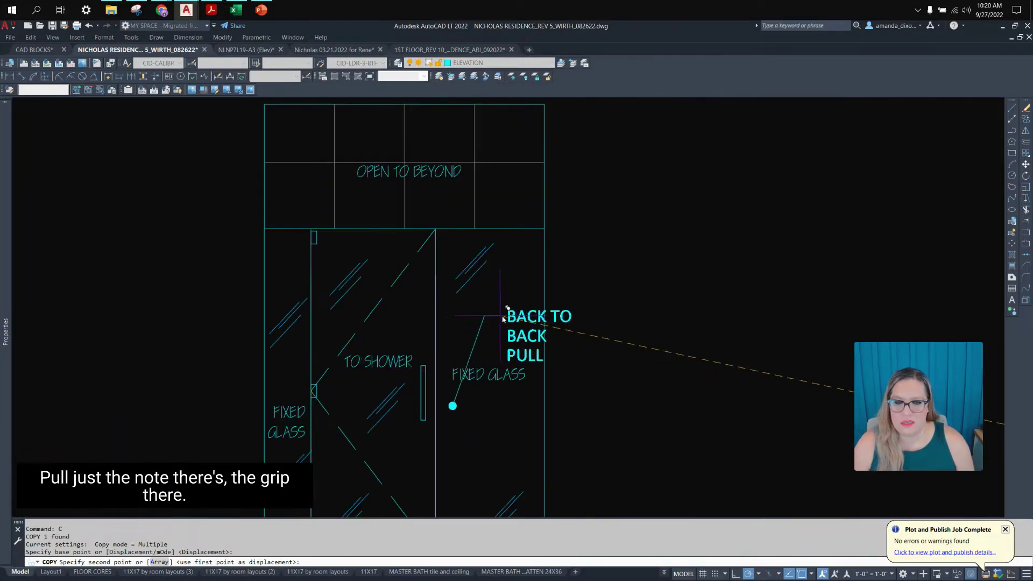
left_click(569, 284)
key("Return")
Shift the copied note's leader bend toward the door and attach the leader's dot to the door pull.
left_click(551, 291)
left_click(551, 291)
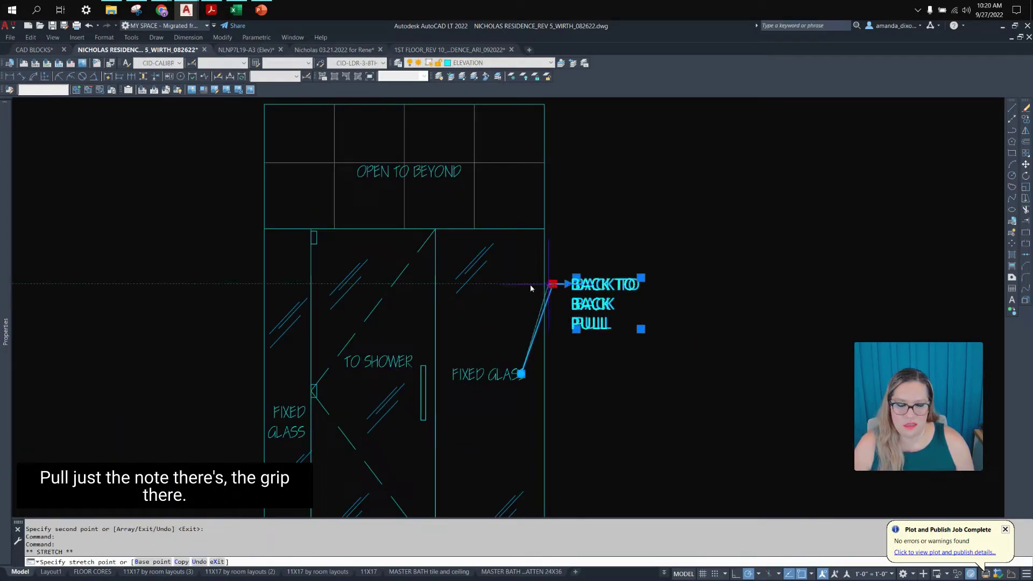
left_click(495, 283)
left_click(521, 374)
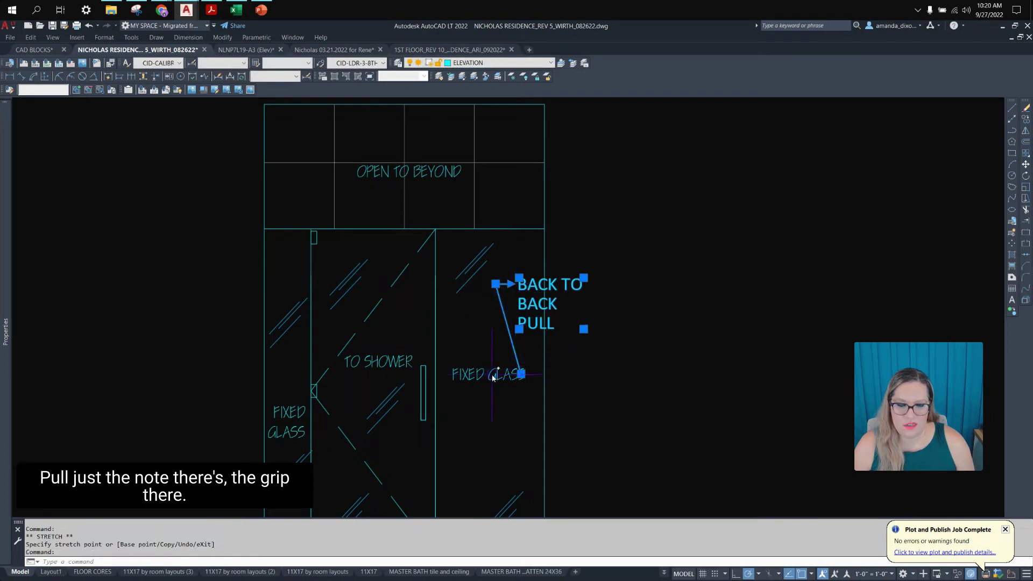
left_click(521, 374)
scroll(491, 366, "up", 4)
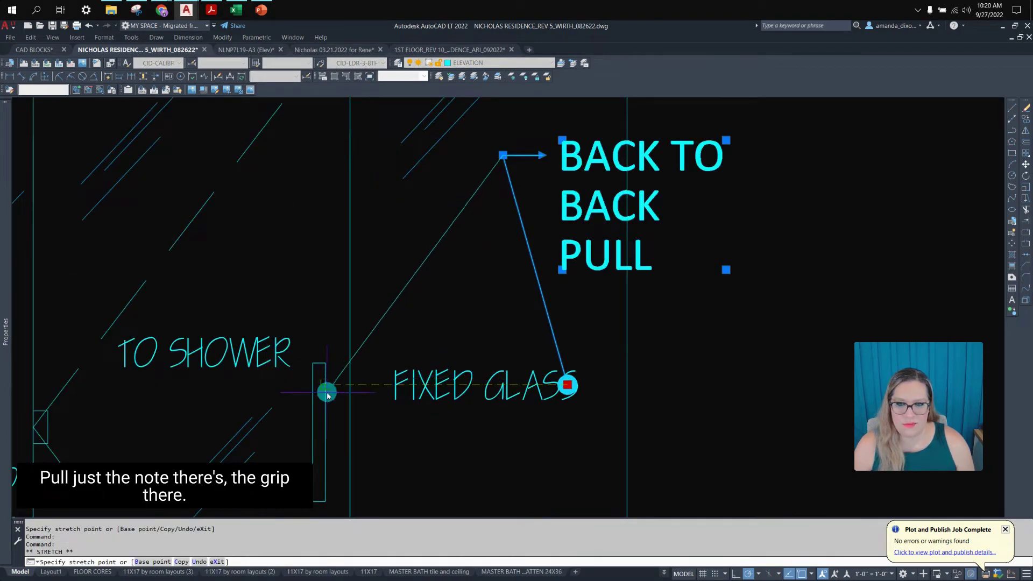
scroll(426, 312, "down", 4)
key("Escape")
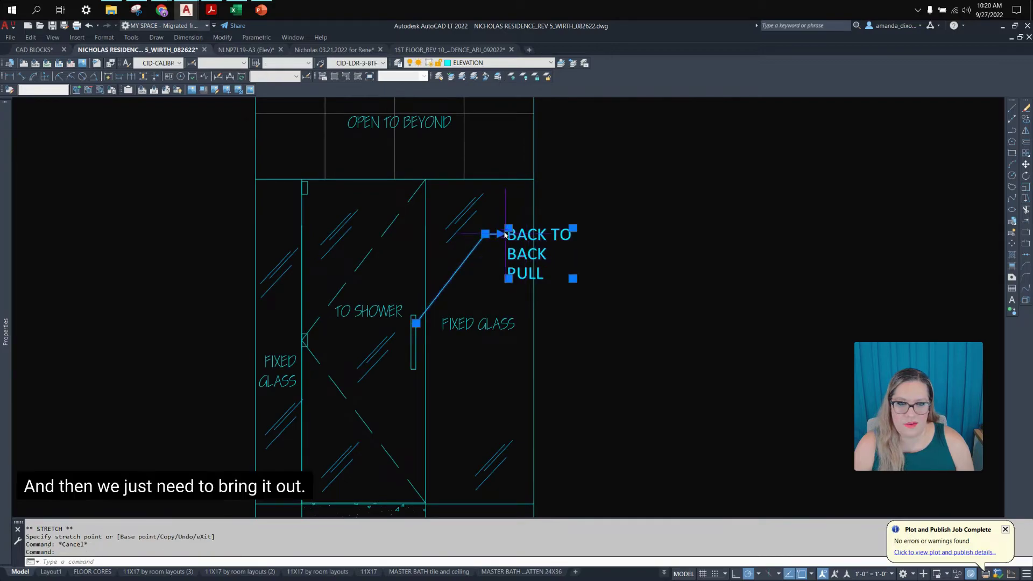
Lengthen the note's horizontal landing line so the BACK TO BACK PULL text sits outside the right panel.
left_click(485, 234)
left_click(626, 240)
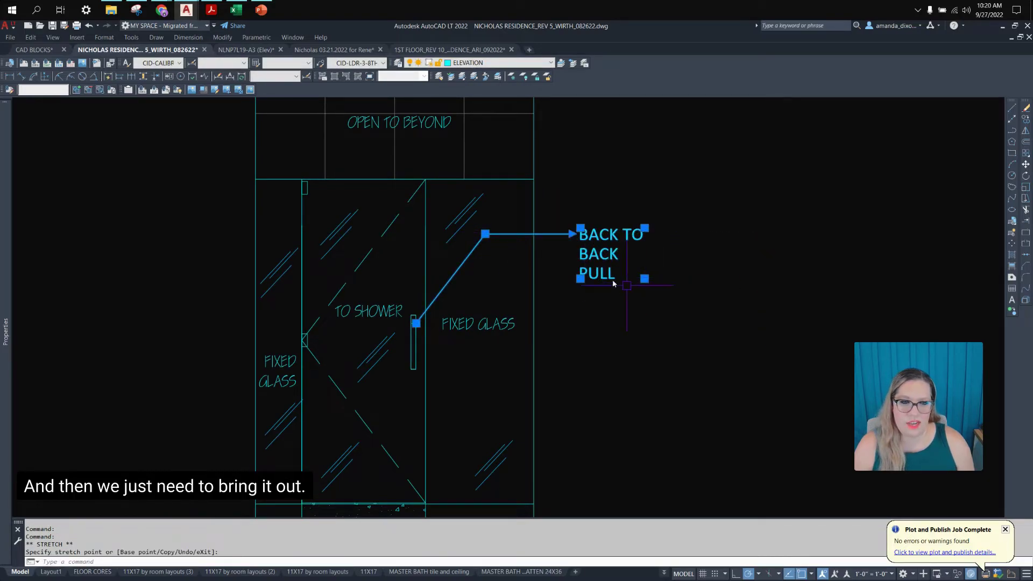
key("Escape")
scroll(634, 284, "down", 2)
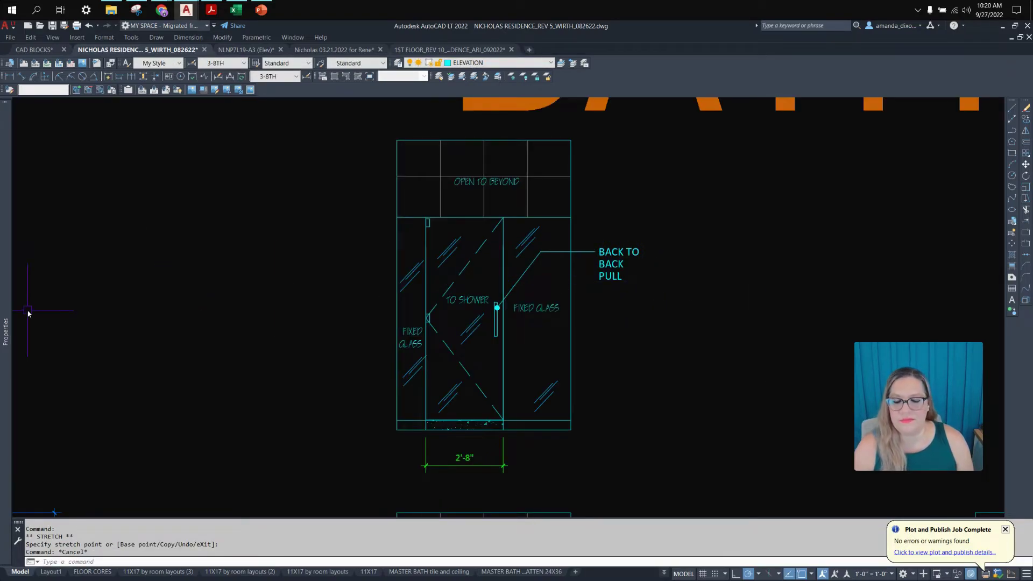
Delete the old door width dimension and place a linear dimension for the left fixed glass panel's width below the elevation.
left_click(470, 461)
key("Delete")
left_click(10, 76)
scroll(425, 398, "up", 2)
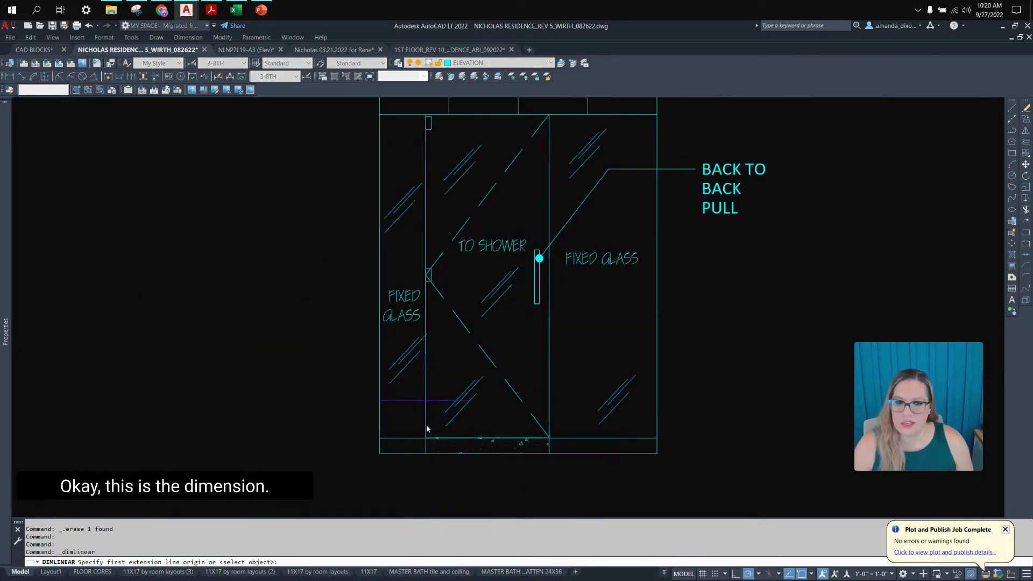
left_click(379, 453)
left_click(425, 453)
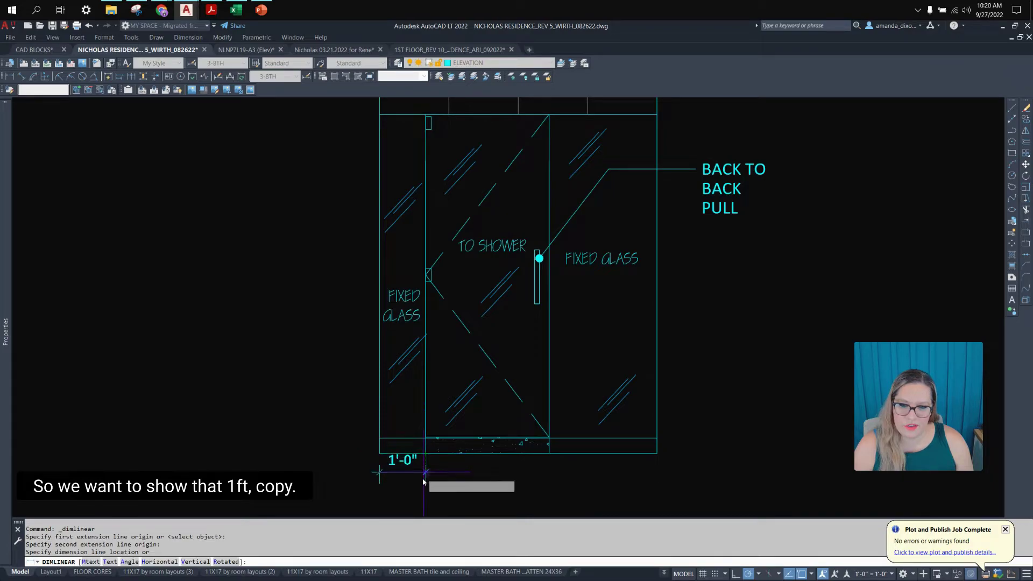
left_click(426, 496)
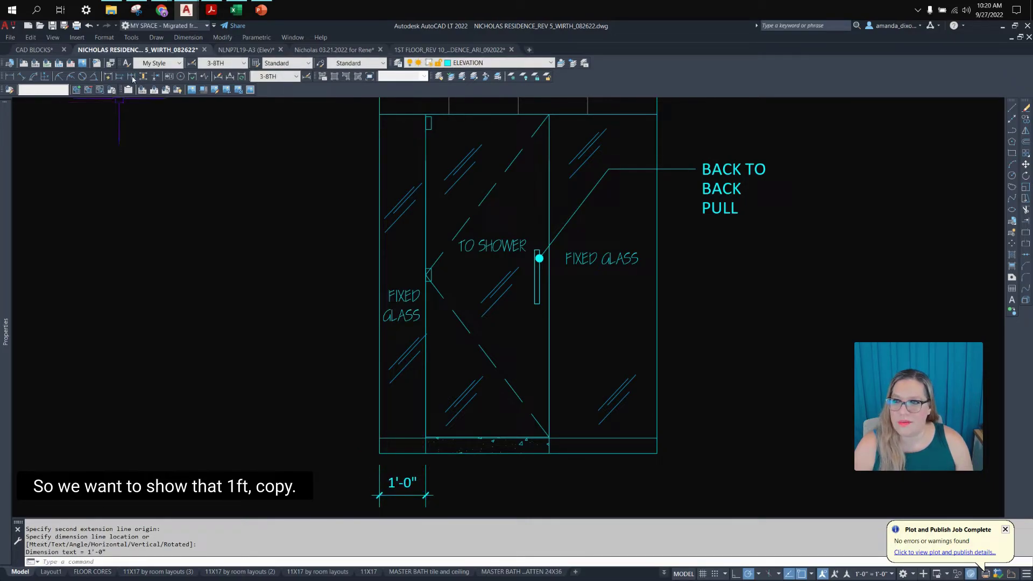
Continue the dimension string from the left panel across the door and the right fixed glass panel.
scroll(486, 511, "down", 4)
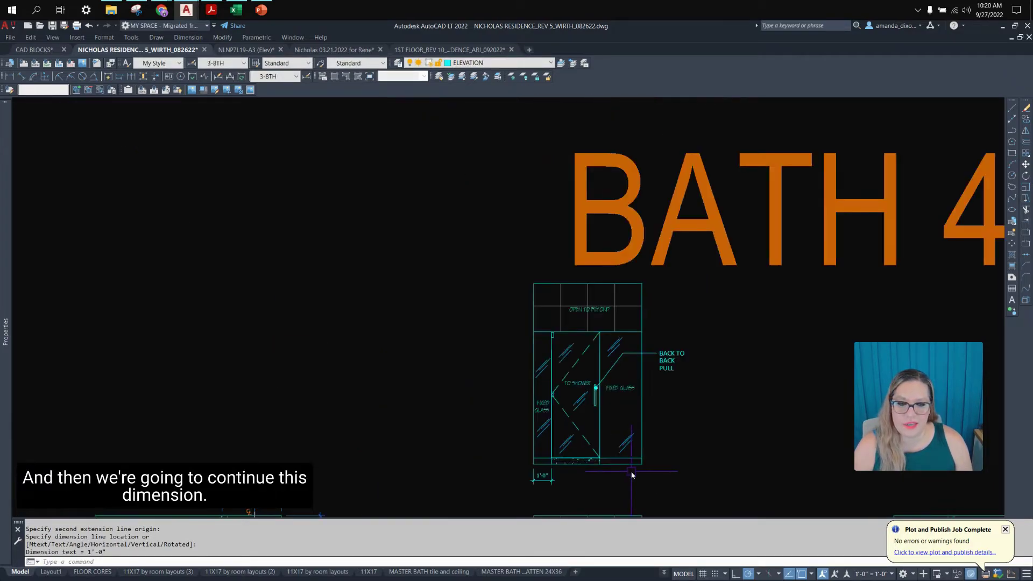
scroll(460, 407, "up", 2)
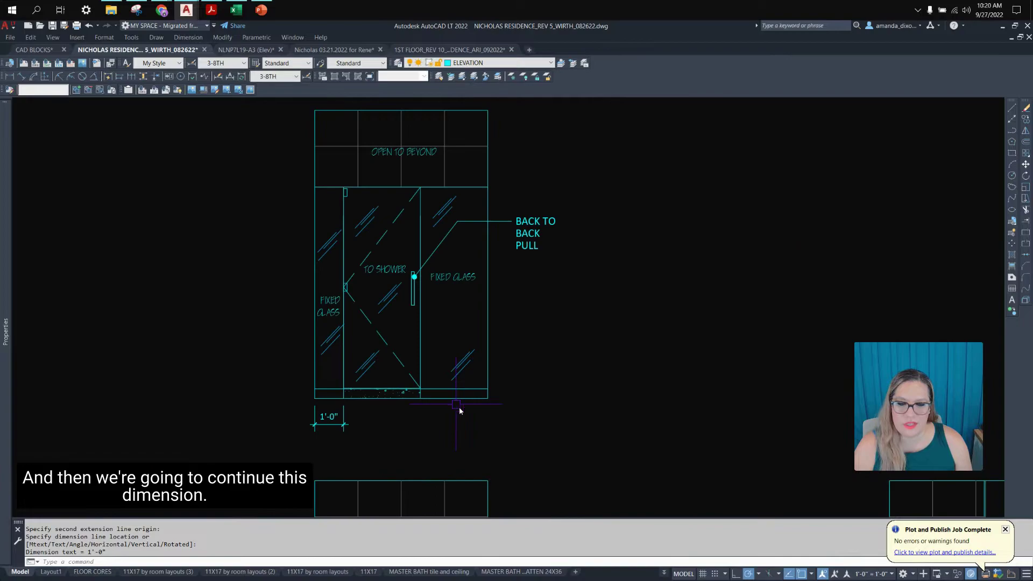
left_click(131, 77)
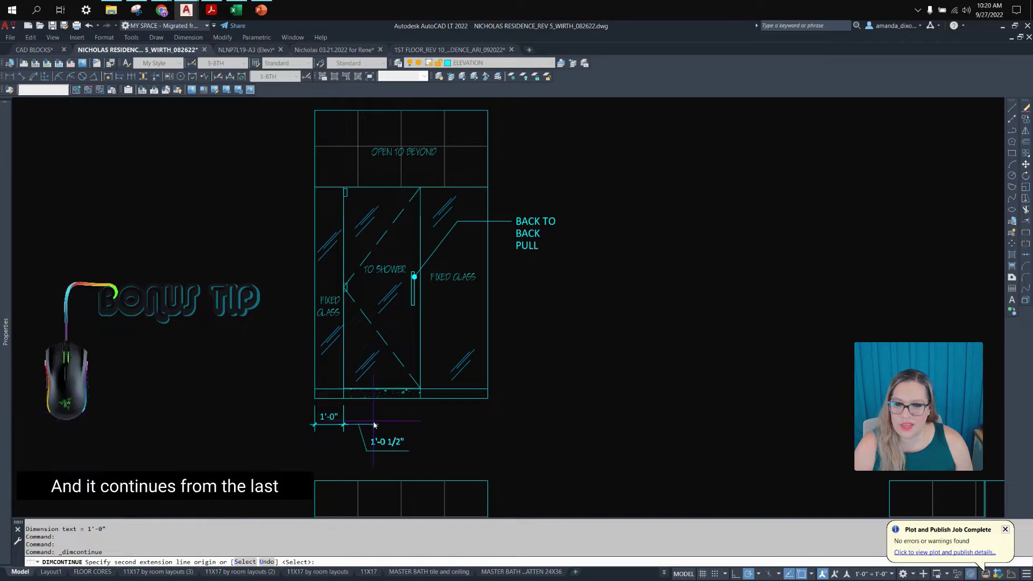
scroll(368, 424, "up", 6)
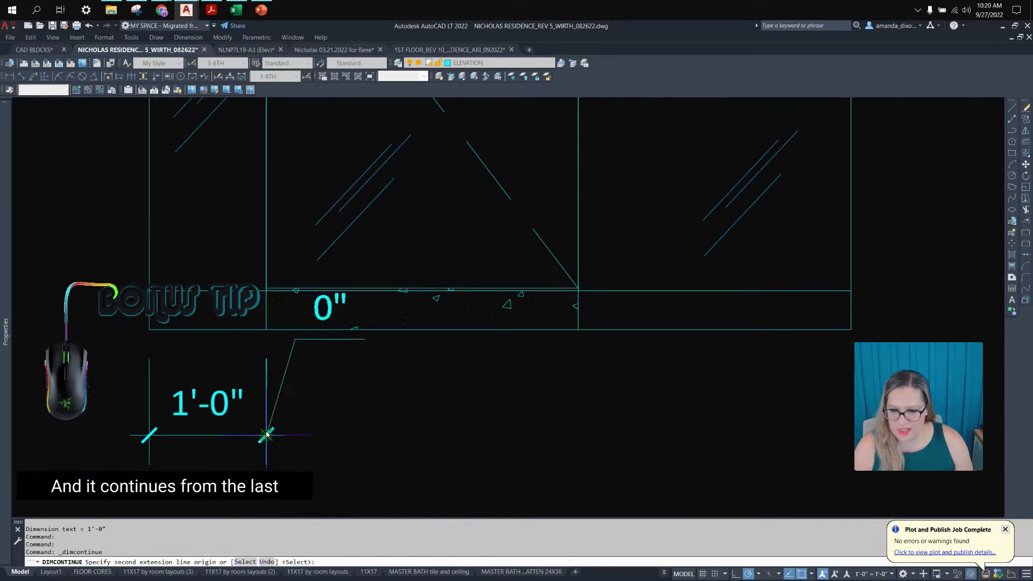
scroll(267, 432, "down", 4)
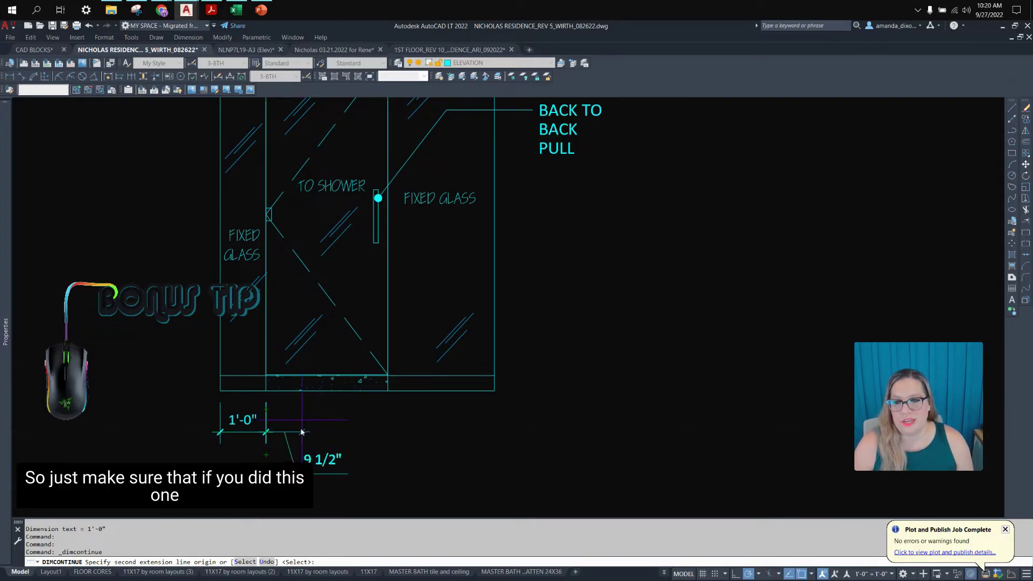
scroll(305, 444, "up", 2)
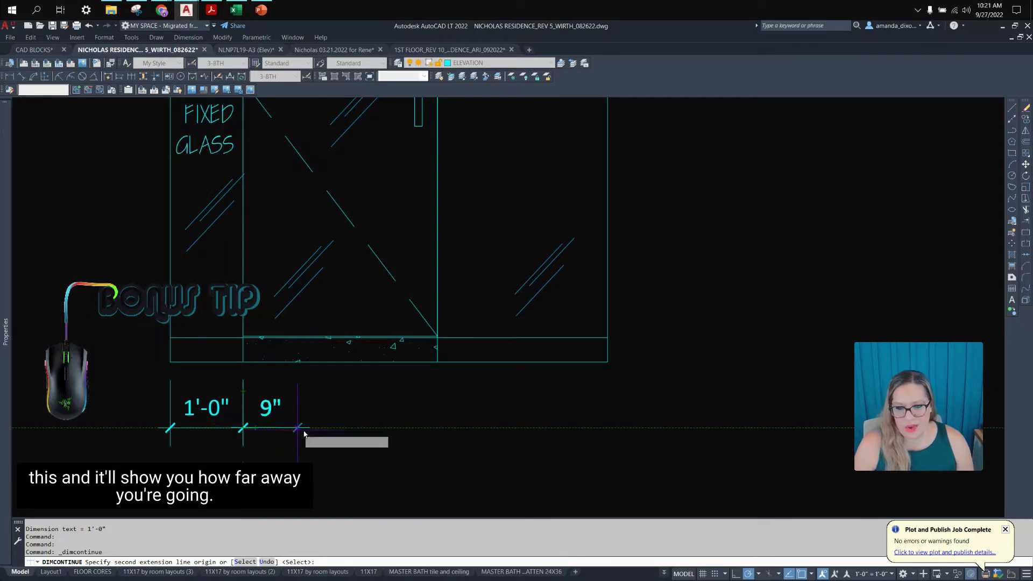
left_click(438, 362)
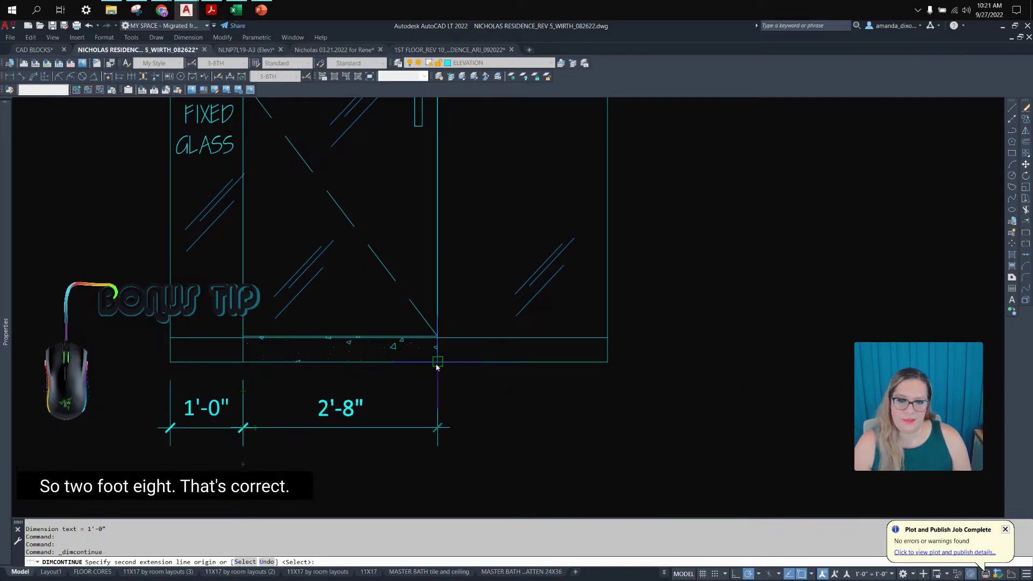
left_click(607, 362)
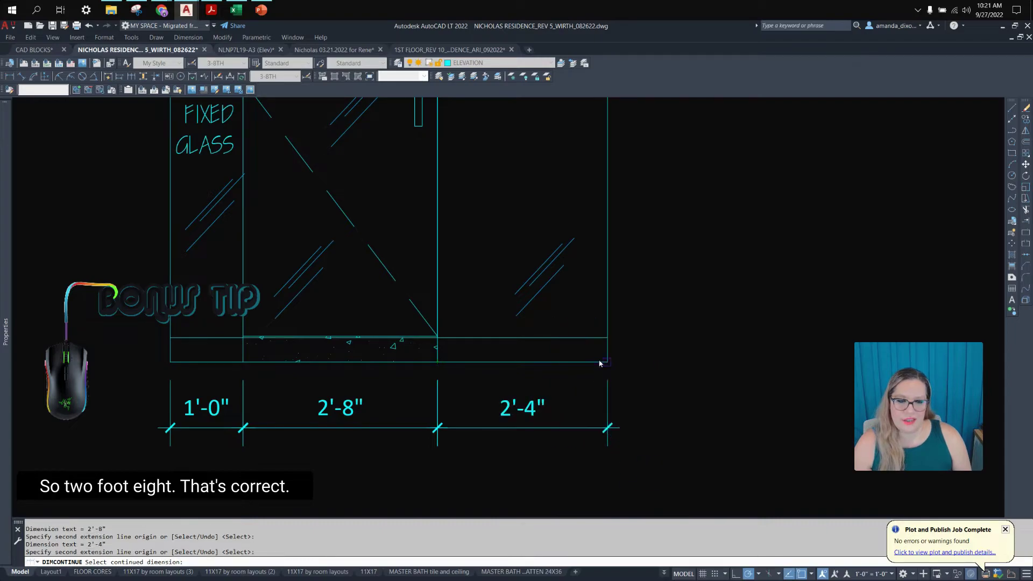
scroll(607, 365, "down", 4)
key("Return")
key("Escape")
Copy the BACK TO BACK PULL leader note to the Bath 4 toilet and vanity elevation, with its dot at the shower glass edge.
scroll(575, 422, "down", 2)
middle_click_drag(576, 421, 496, 286)
scroll(495, 286, "down", 2)
scroll(499, 365, "up", 2)
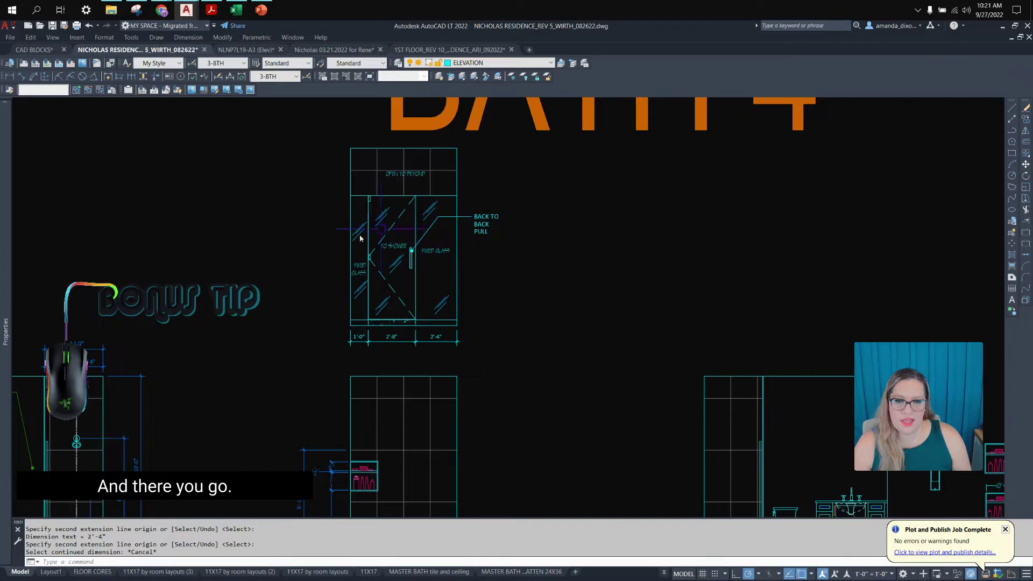
left_click(489, 223)
scroll(487, 223, "down", 2)
type("c")
key("Return")
left_click(484, 226)
scroll(486, 379, "down", 2)
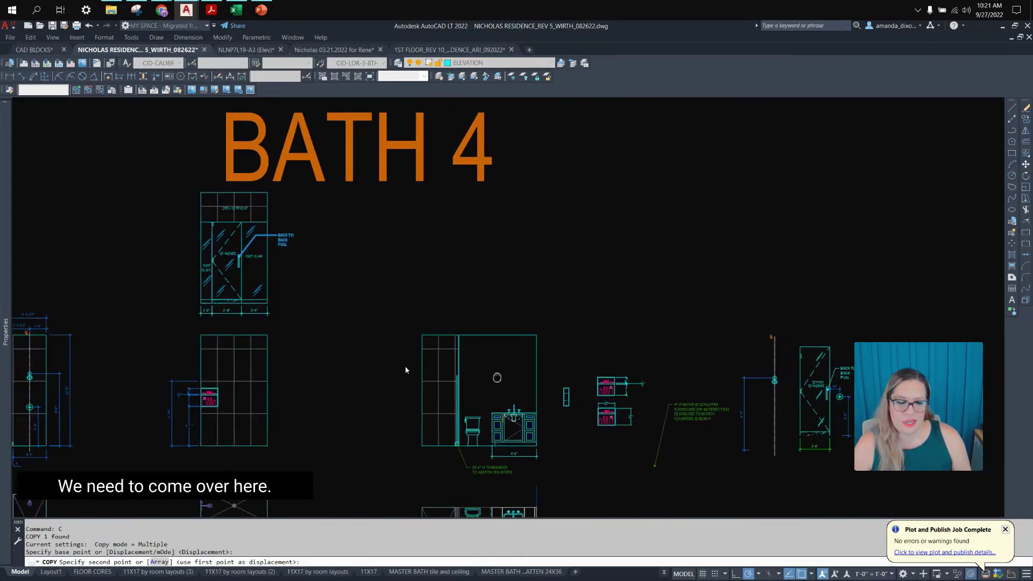
scroll(486, 379, "up", 4)
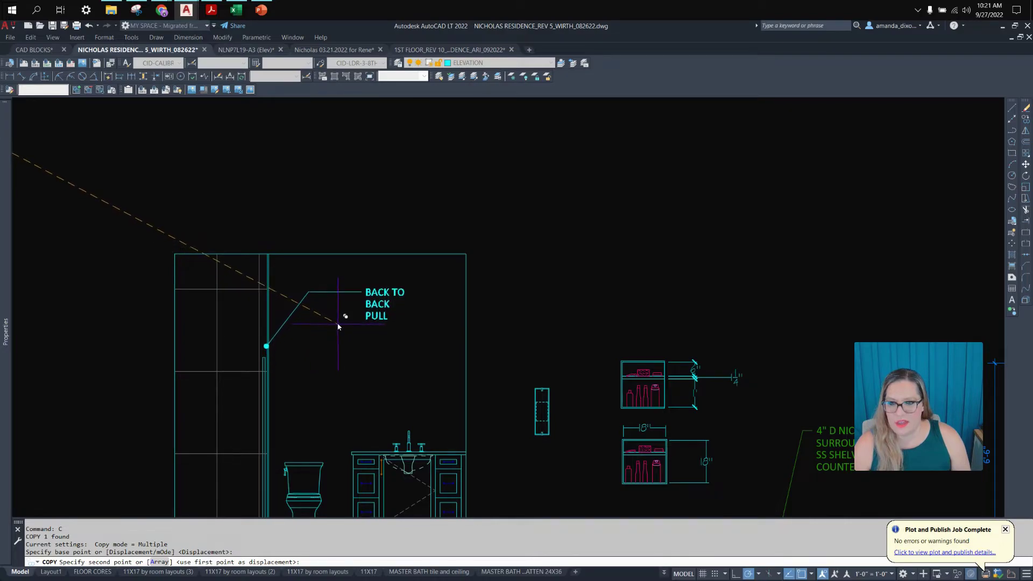
left_click(339, 295)
Move the top line of the side-view door pull up 1'.
scroll(215, 345, "up", 4)
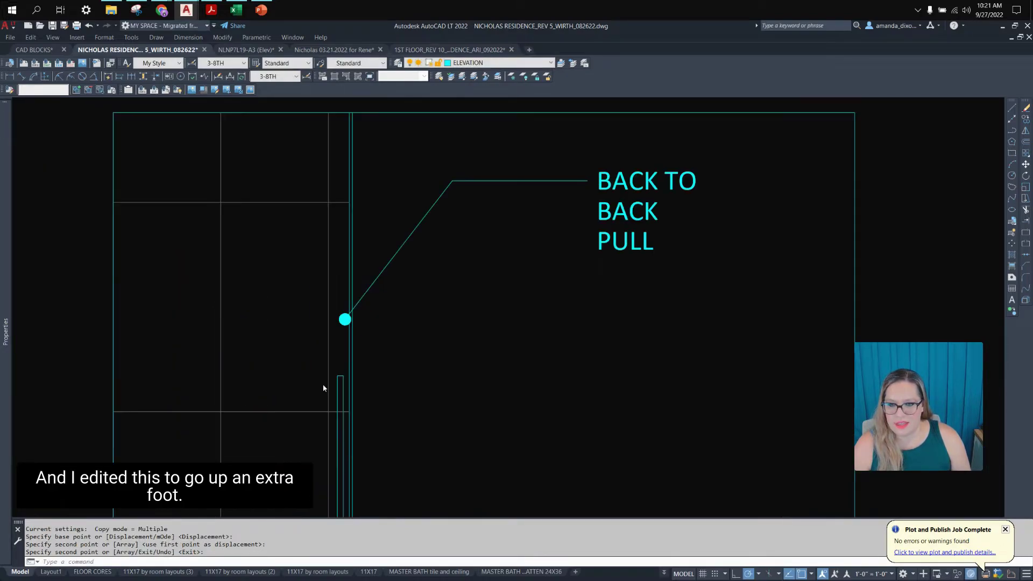
scroll(317, 382, "up", 4)
left_click(326, 342)
left_click(530, 414)
type("m")
key("Return")
left_click(528, 416)
type("1'")
key("Return")
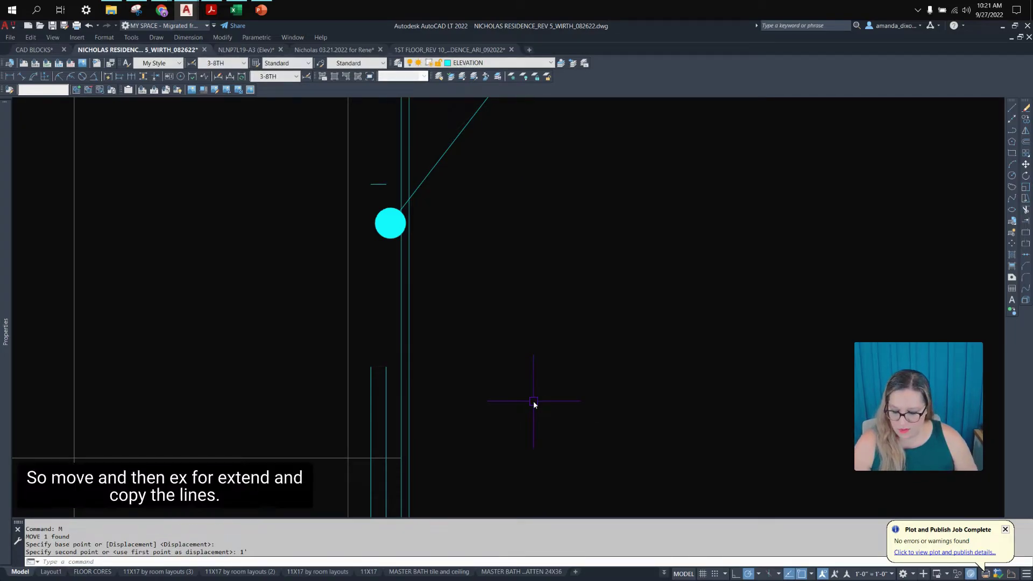
Extend both vertical lines of the door pull to its raised top line.
type("EX")
key("Return")
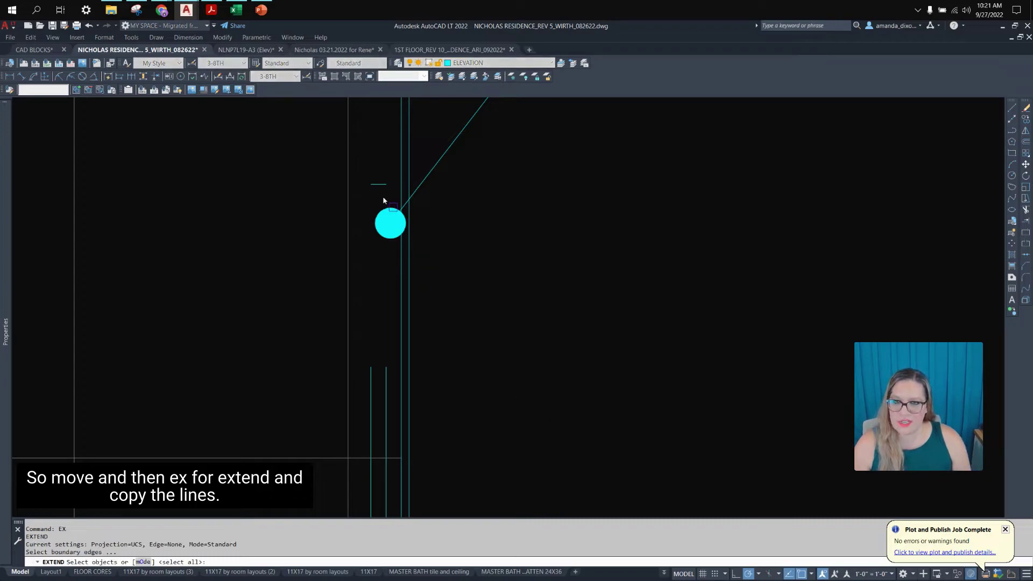
left_click(379, 184)
key("Return")
left_click(390, 423)
left_click(363, 396)
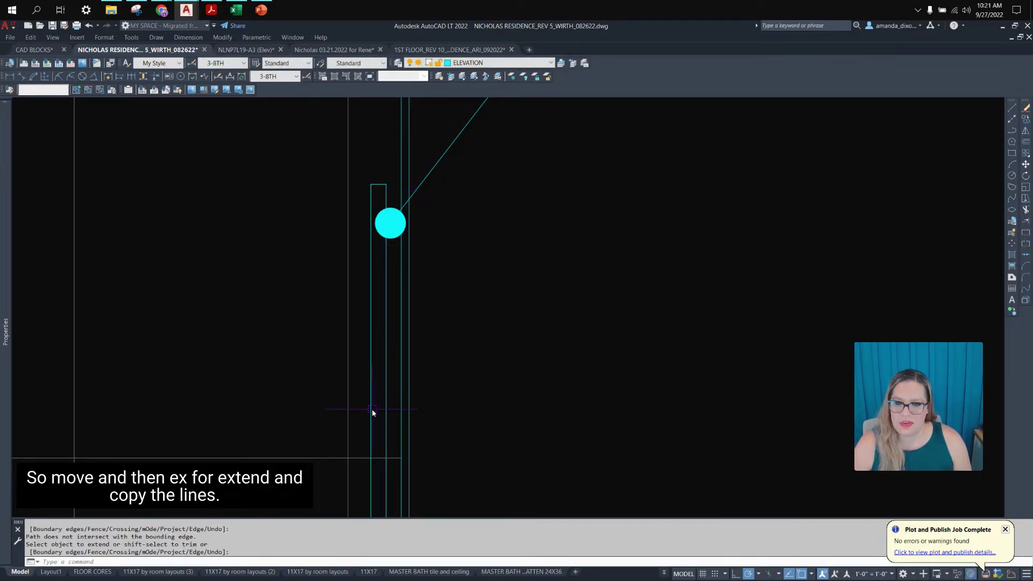
Replace the copied leader note's text with "7' H FRAMELESS GLASS ENCL.".
scroll(377, 377, "down", 4)
scroll(507, 368, "down", 1)
scroll(553, 307, "up", 1)
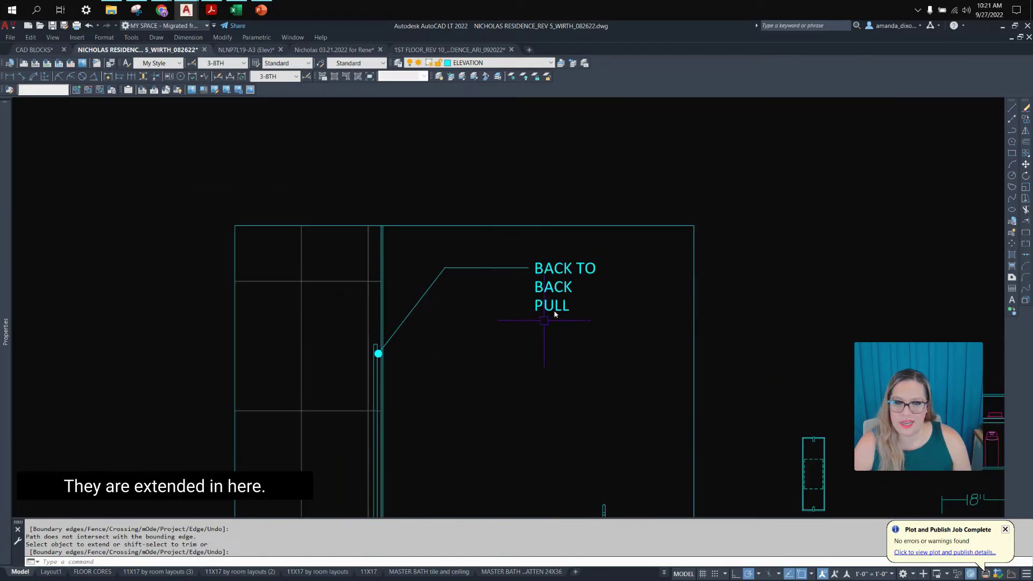
key("Return")
left_click(560, 308)
double_click(558, 308)
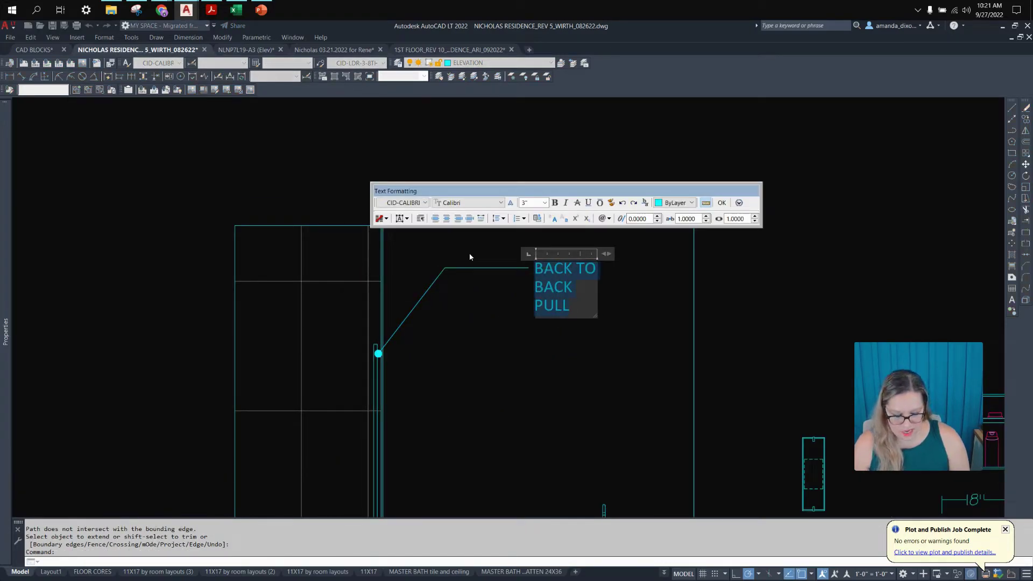
type("7' H")
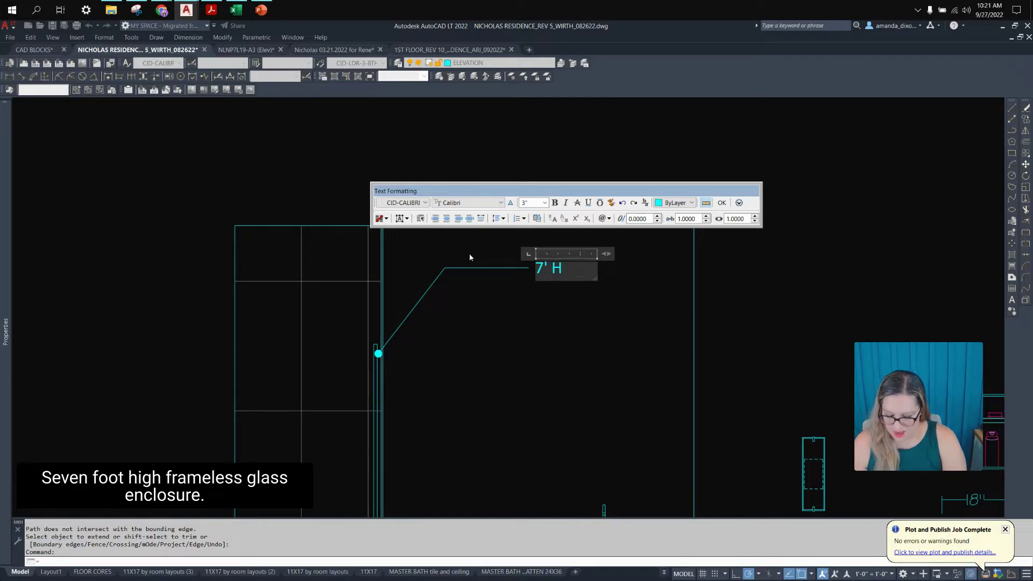
type(" FRAMEL")
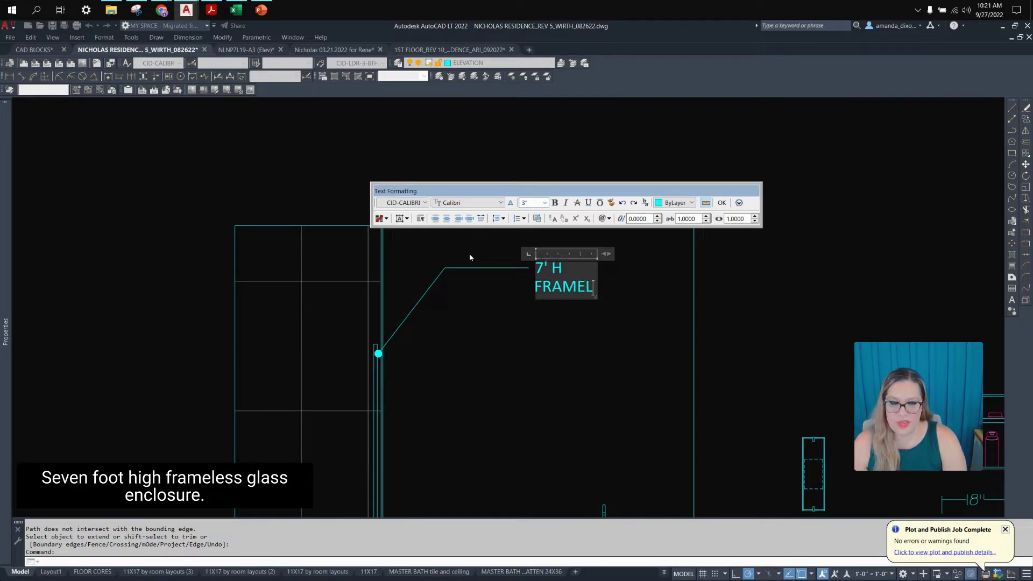
type("ESS F")
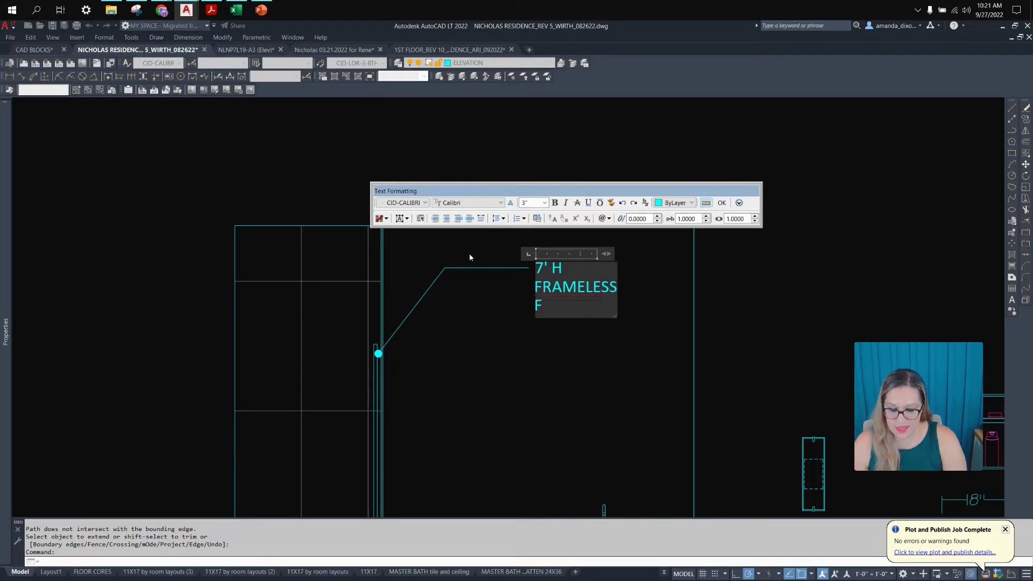
key("BackSpace")
type("GLASS ")
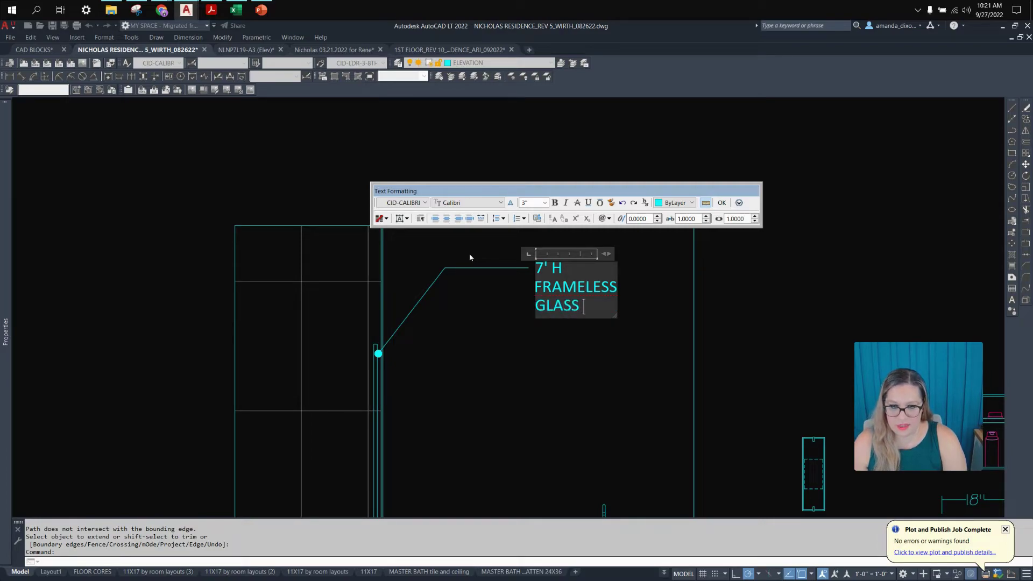
type("ENCL.")
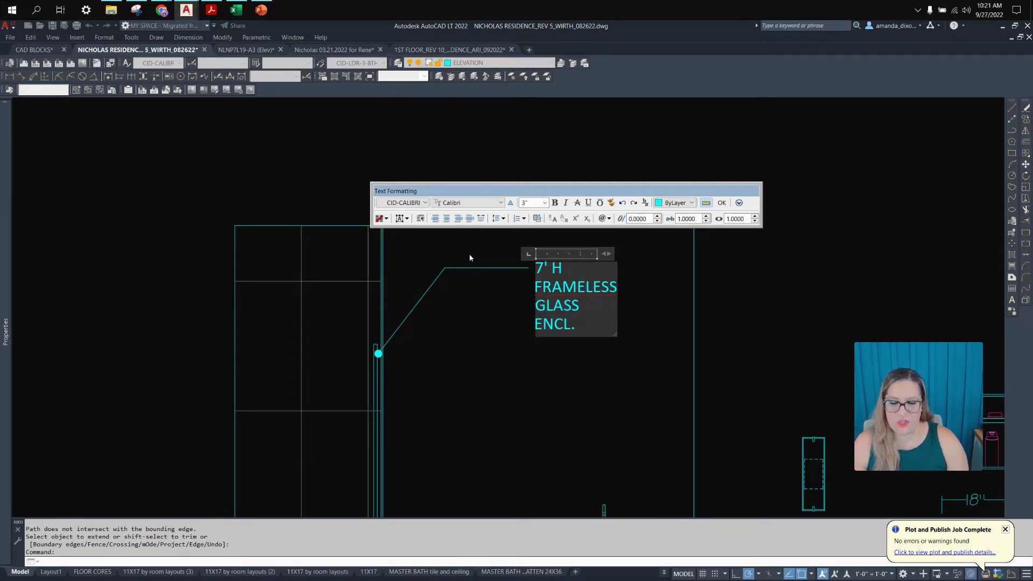
left_click(519, 320)
Review the Bath 4 elevations and the T-11, T-12 and T-13 tile specifications below the plans.
scroll(466, 344, "down", 5)
middle_click_drag(465, 345, 646, 333)
scroll(641, 326, "down", 2)
middle_click_drag(655, 271, 637, 324)
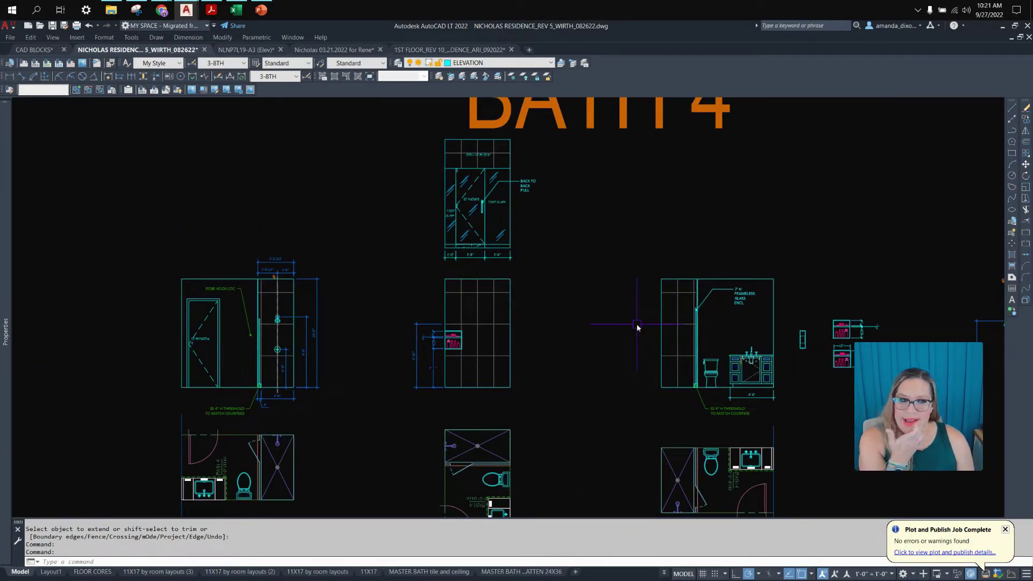
middle_click_drag(671, 383, 432, 328)
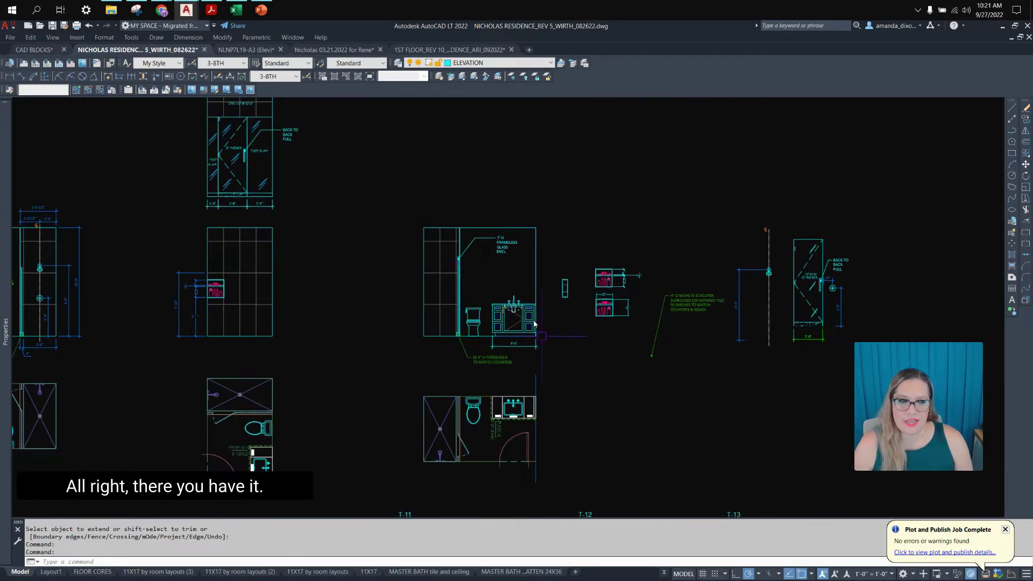
scroll(535, 323, "down", 5)
scroll(536, 391, "up", 4)
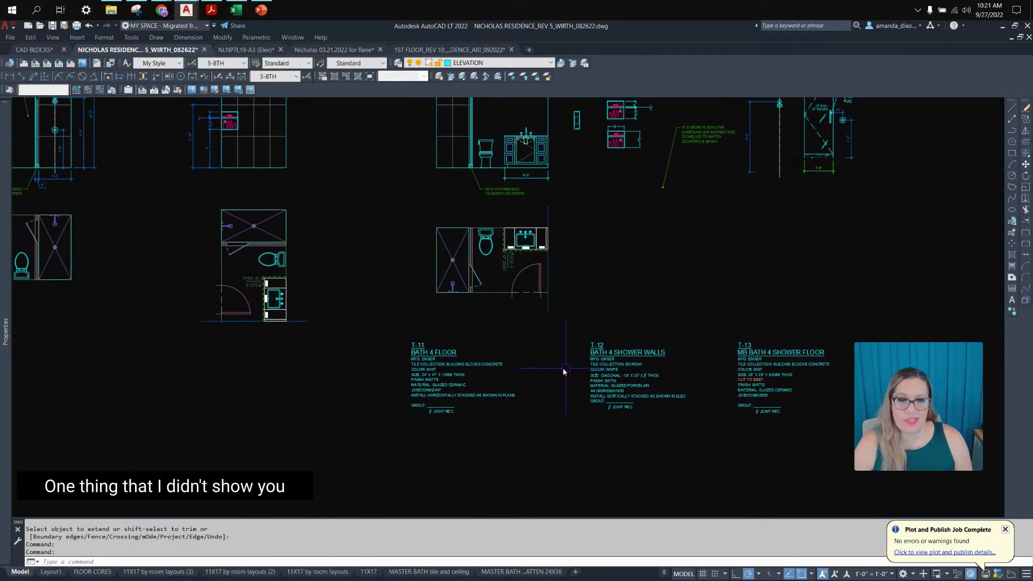
scroll(430, 376, "up", 2)
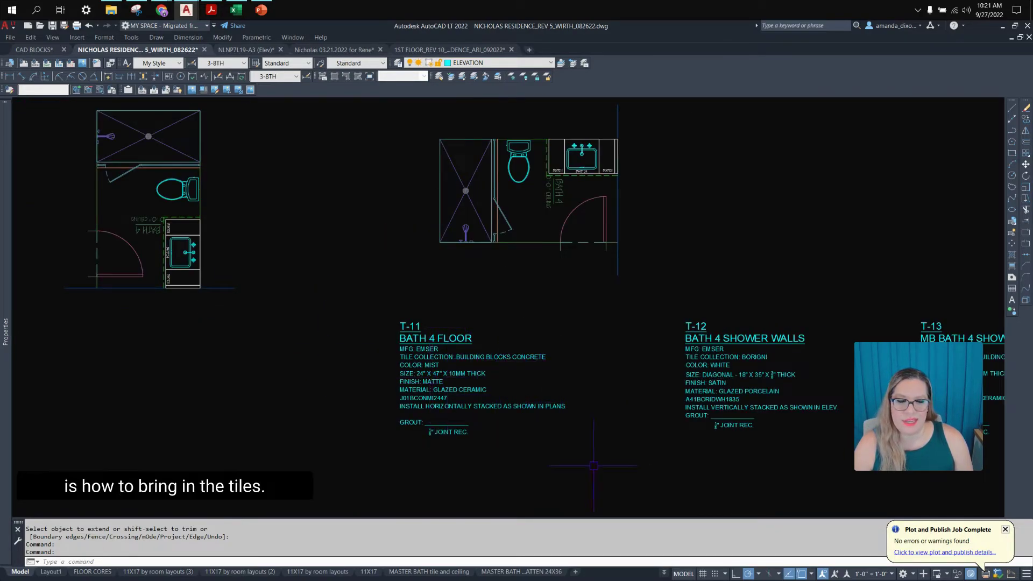
middle_click_drag(814, 385, 536, 354)
middle_click_drag(332, 324, 383, 336)
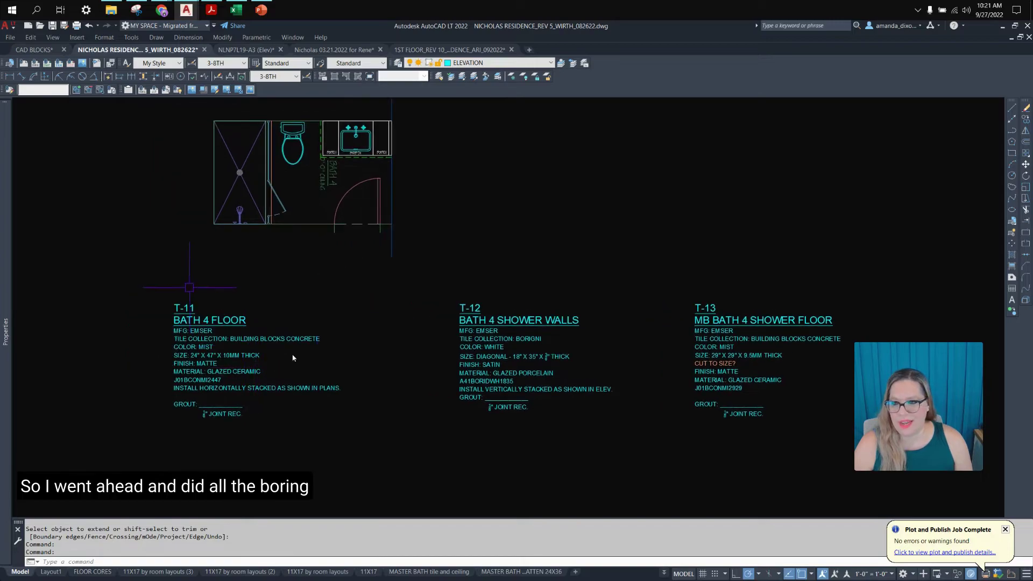
scroll(149, 371, "up", 2)
key("Escape")
scroll(315, 325, "down", 2)
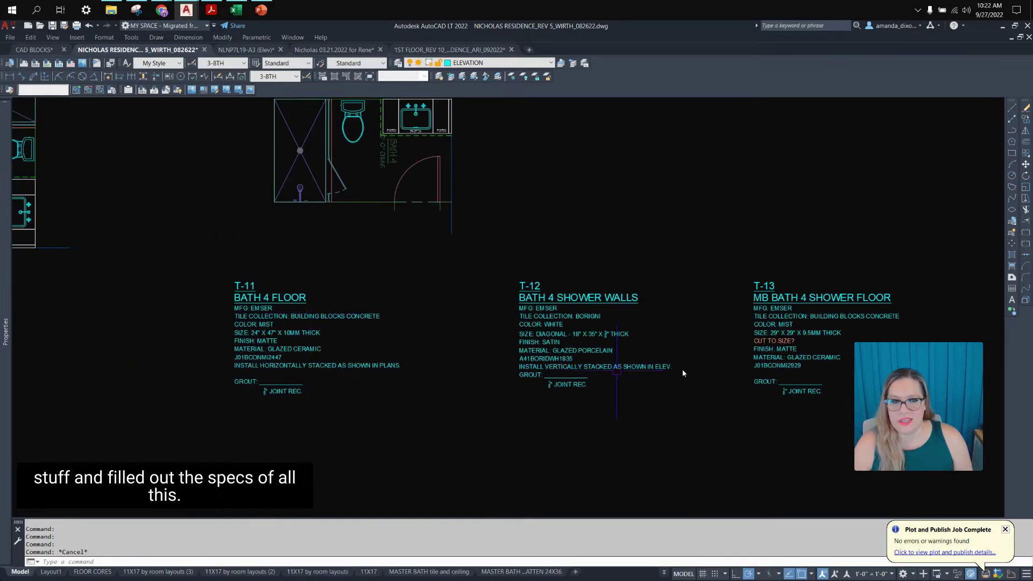
middle_click_drag(401, 305, 469, 397)
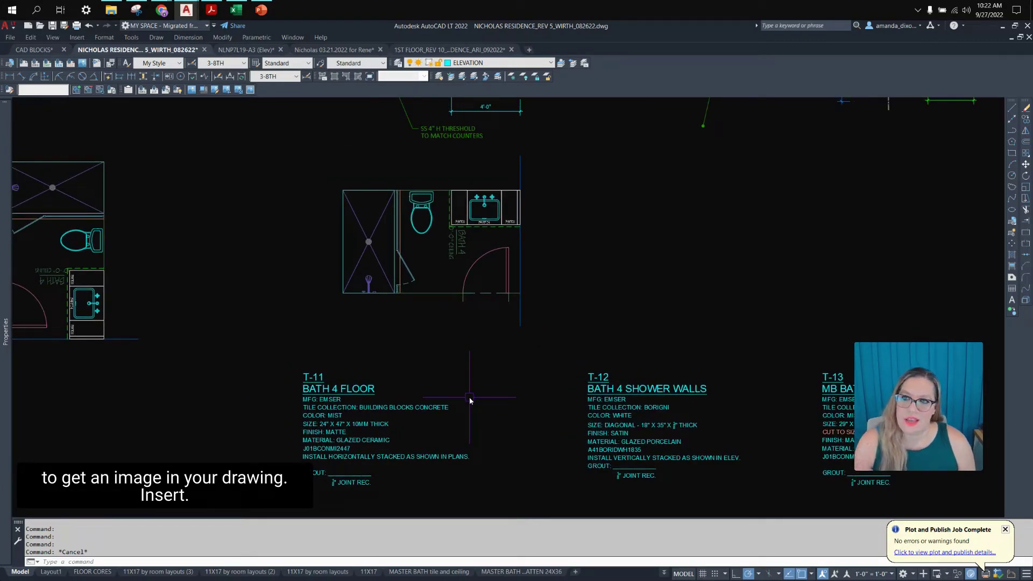
Start attaching a reference image and browse to the IMAGES folder inside the project's CAD folder.
left_click(83, 64)
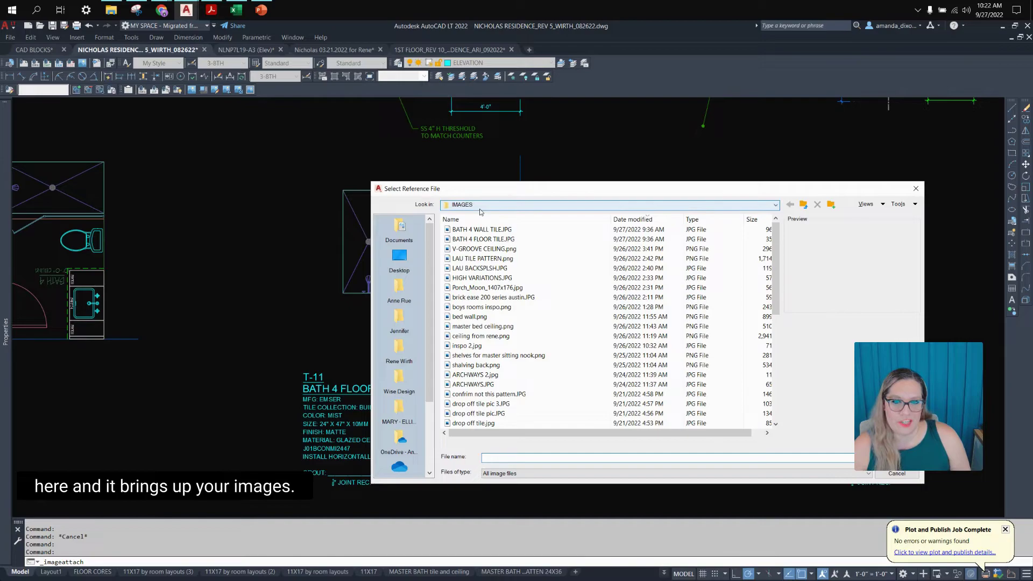
left_click(775, 205)
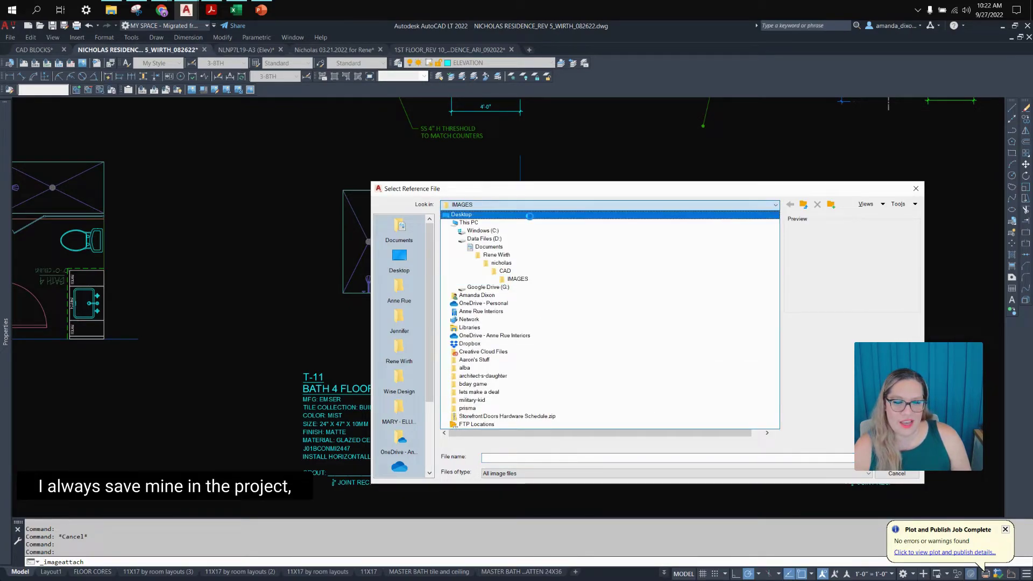
left_click(506, 271)
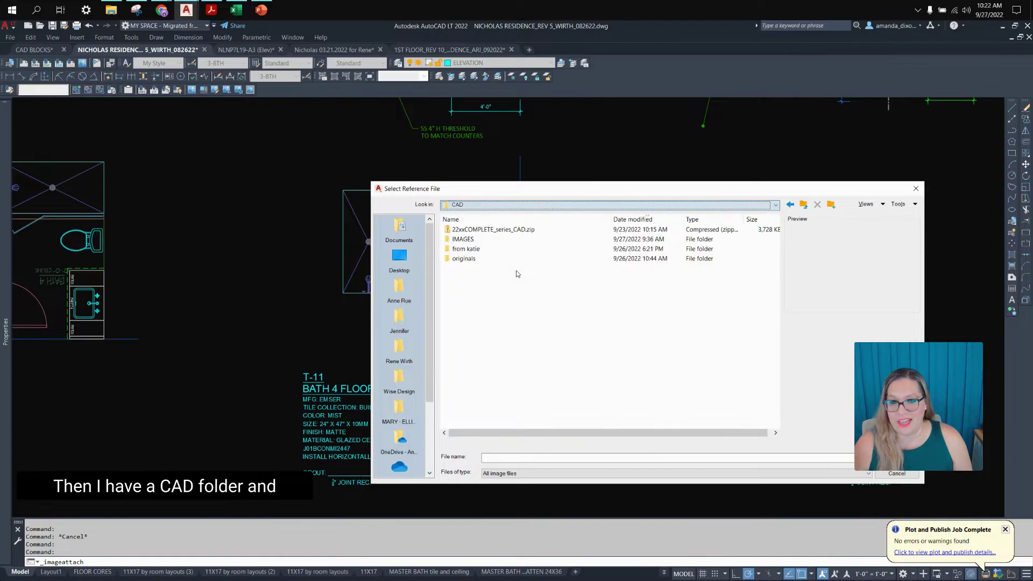
left_click(463, 239)
double_click(463, 240)
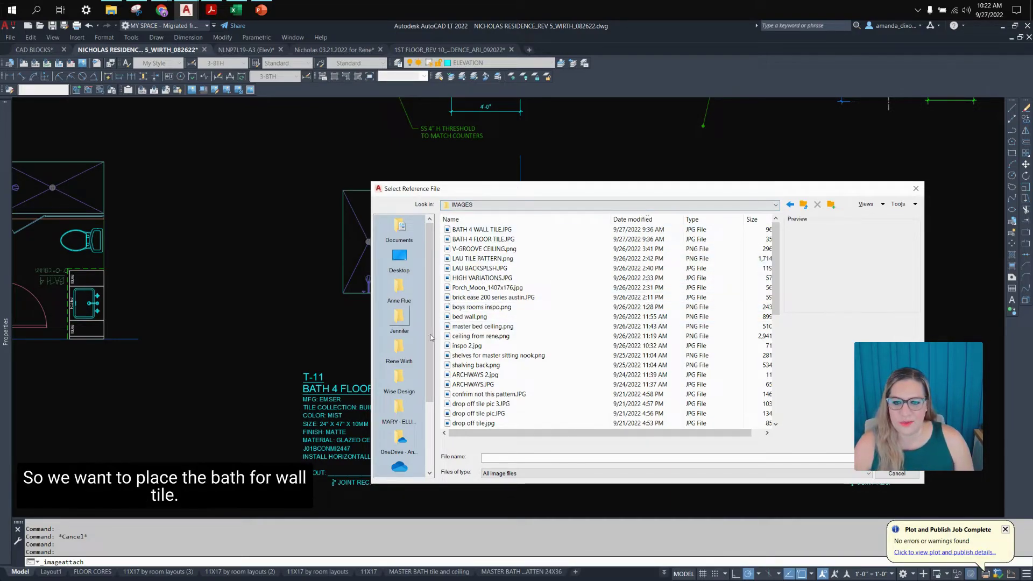
Attach BATH 4 FLOOR TILE.JPG and place it, scaled on screen, beside the T-11 Bath 4 Floor specification.
left_click(482, 231)
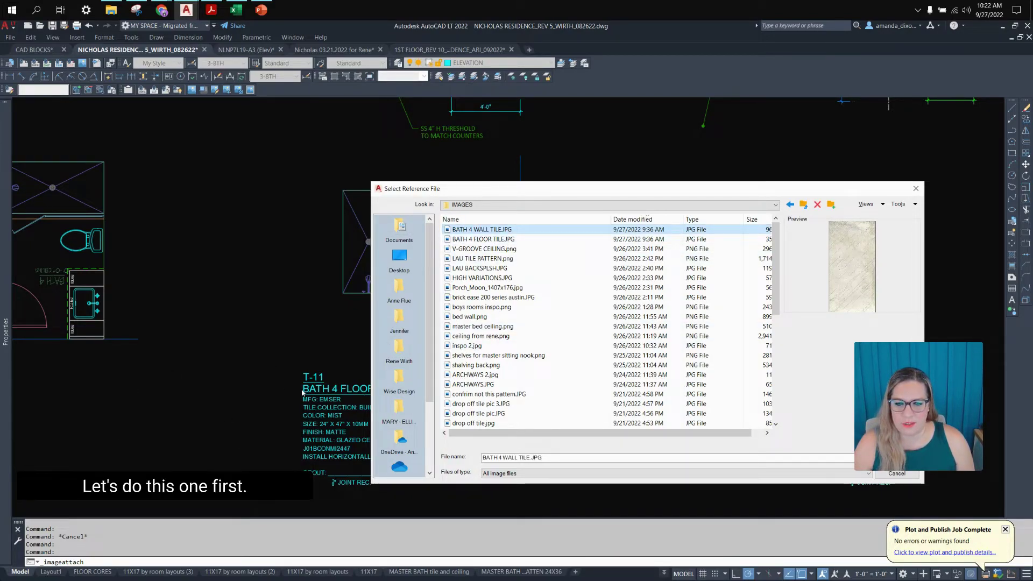
left_click(487, 240)
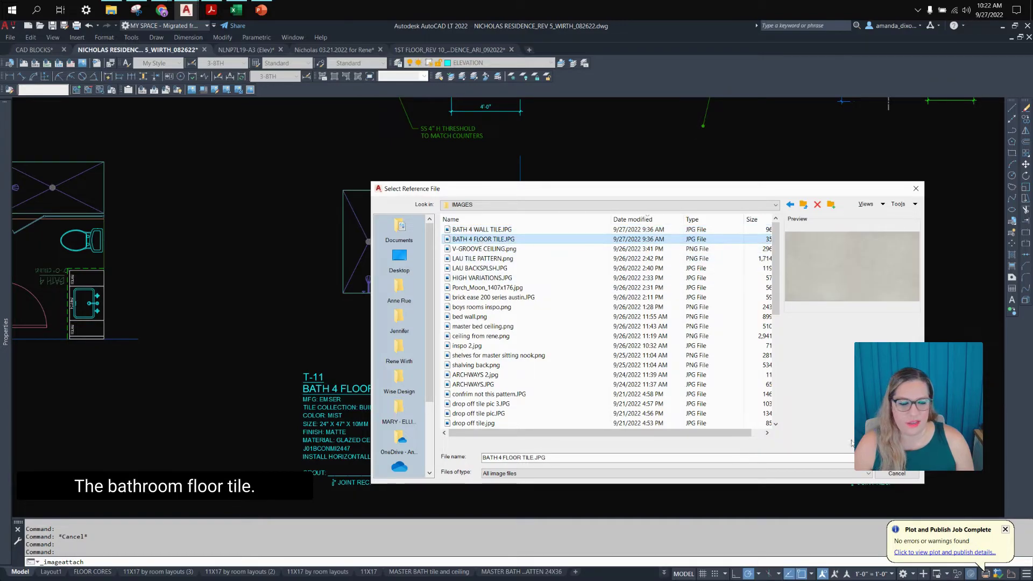
left_click(896, 457)
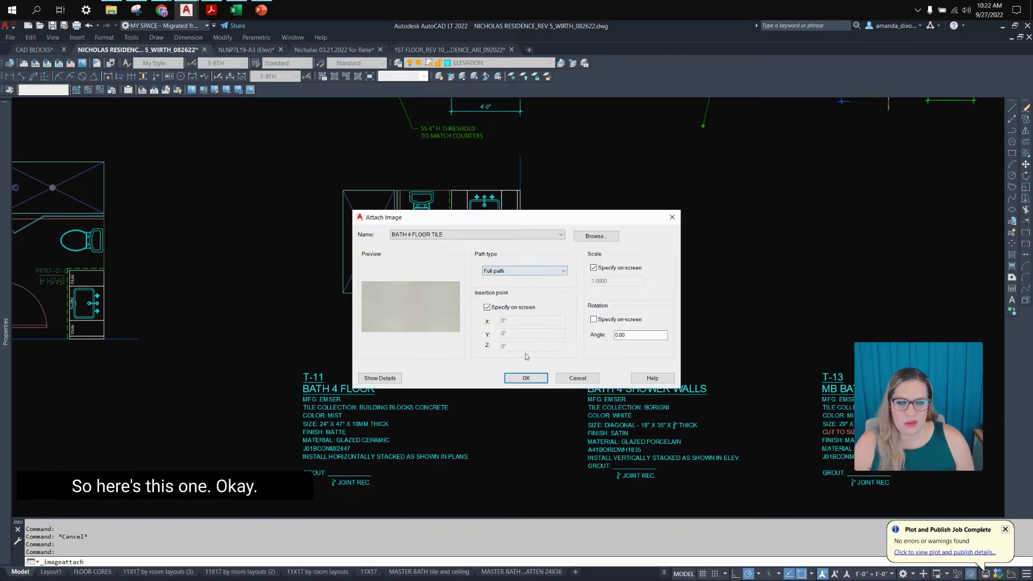
left_click(526, 377)
left_click(189, 437)
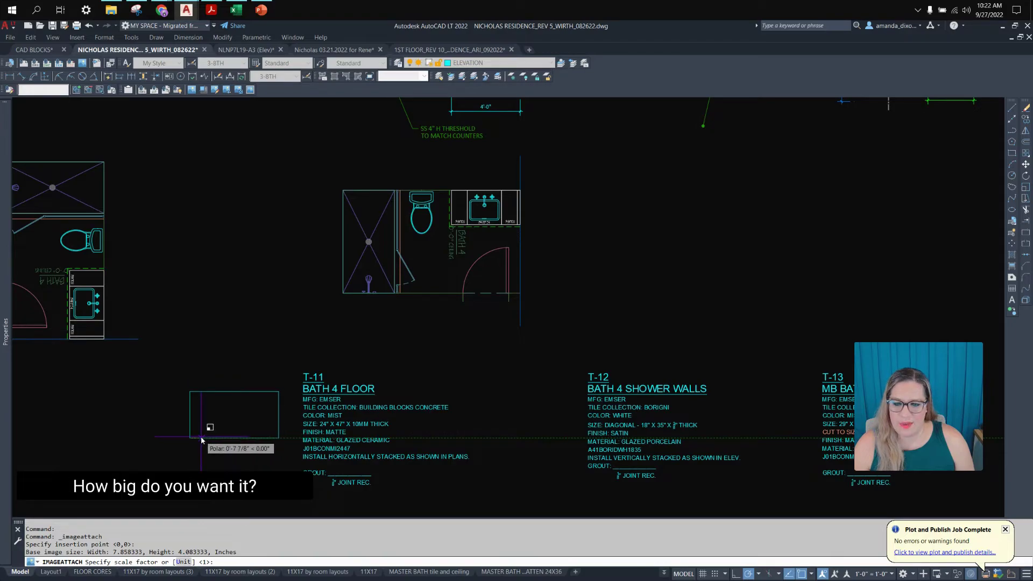
left_click(202, 440)
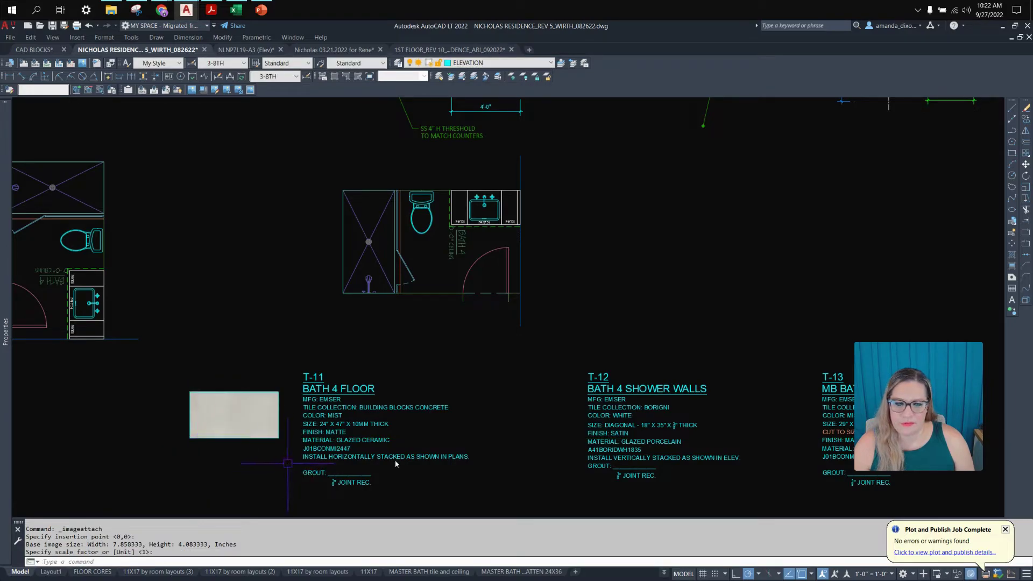
Attach BATH 4 WALL TILE.JPG and place it, scaled on screen, beside the T-12 Bath 4 Shower Walls specification.
middle_click_drag(546, 411, 389, 361)
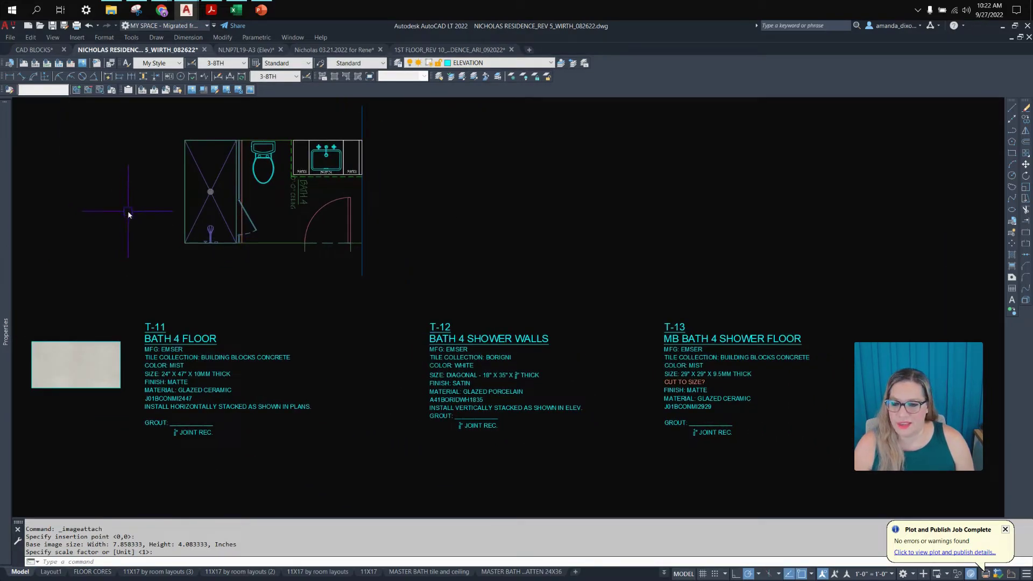
right_click(352, 318)
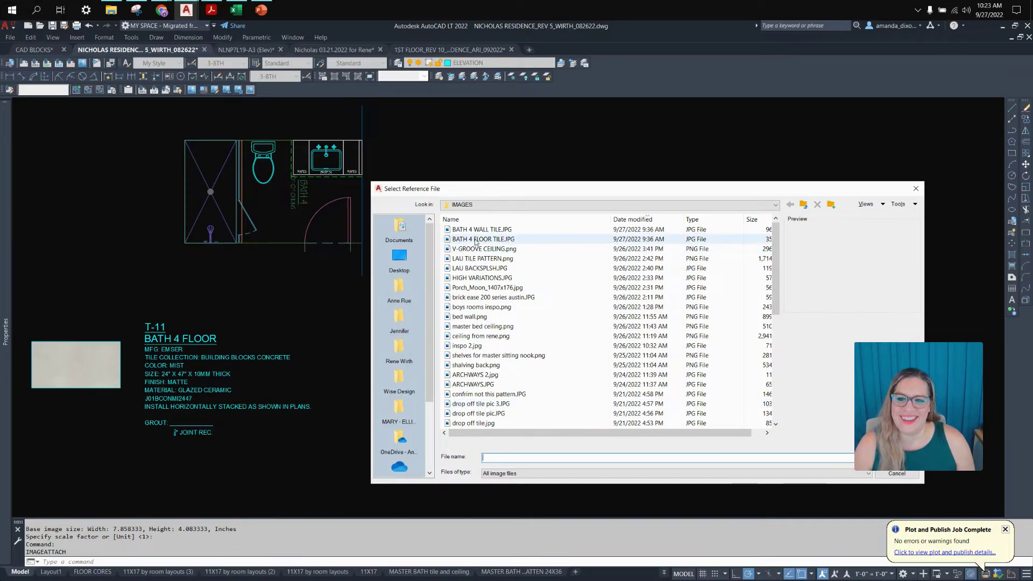
left_click_drag(487, 193, 421, 159)
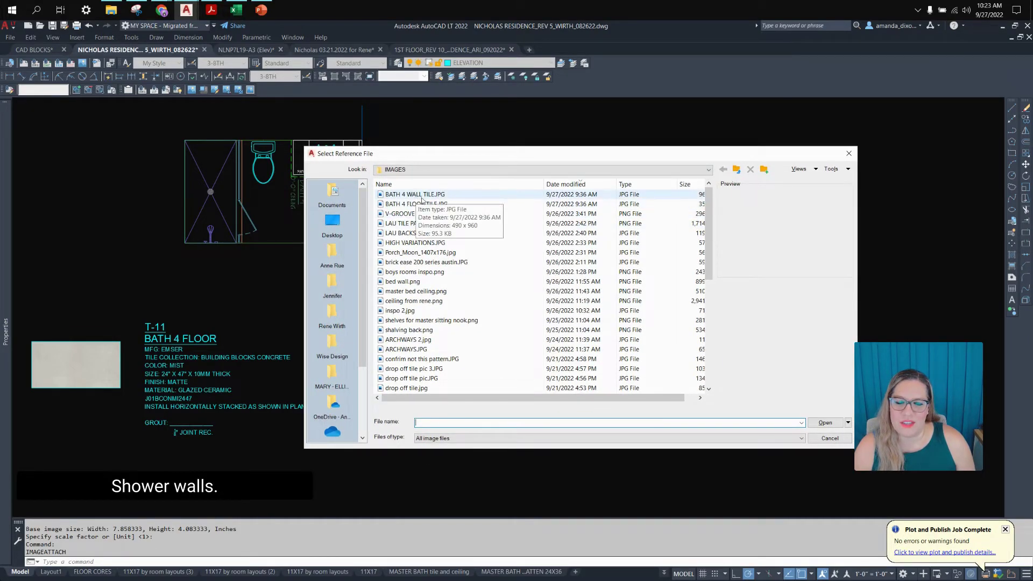
left_click(417, 196)
left_click(825, 422)
left_click(526, 379)
scroll(355, 394, "up", 3)
left_click(328, 401)
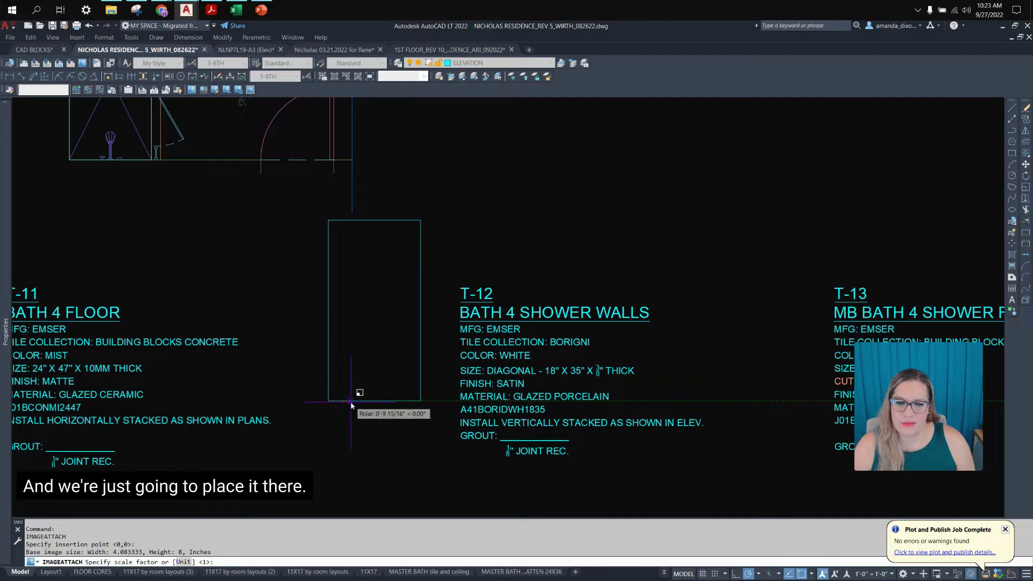
left_click(350, 402)
Move the wall tile image closer to the T-12 text and slightly lower to line up with it.
left_click(377, 358)
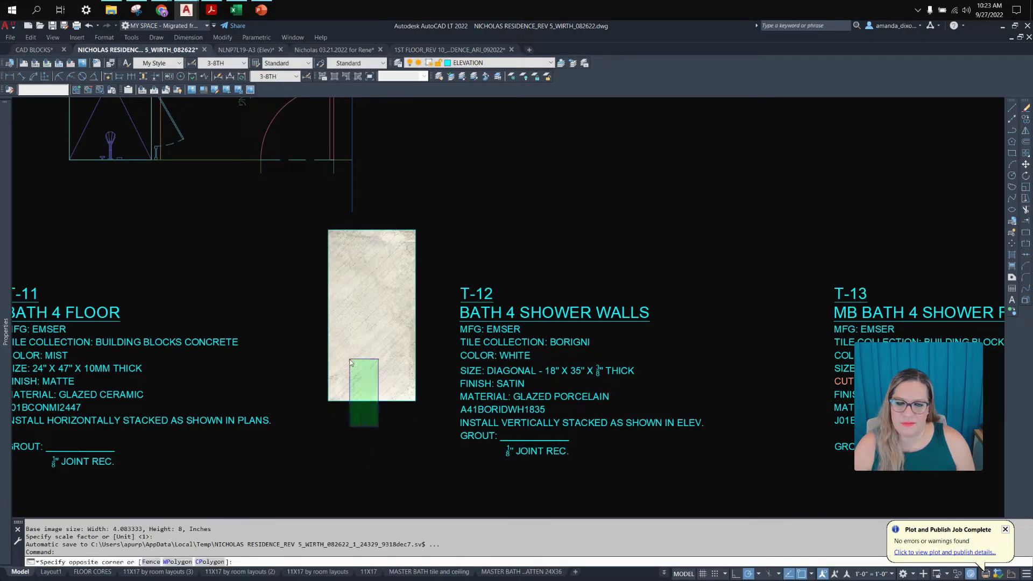
left_click(346, 427)
type("m")
key("Return")
left_click(379, 359)
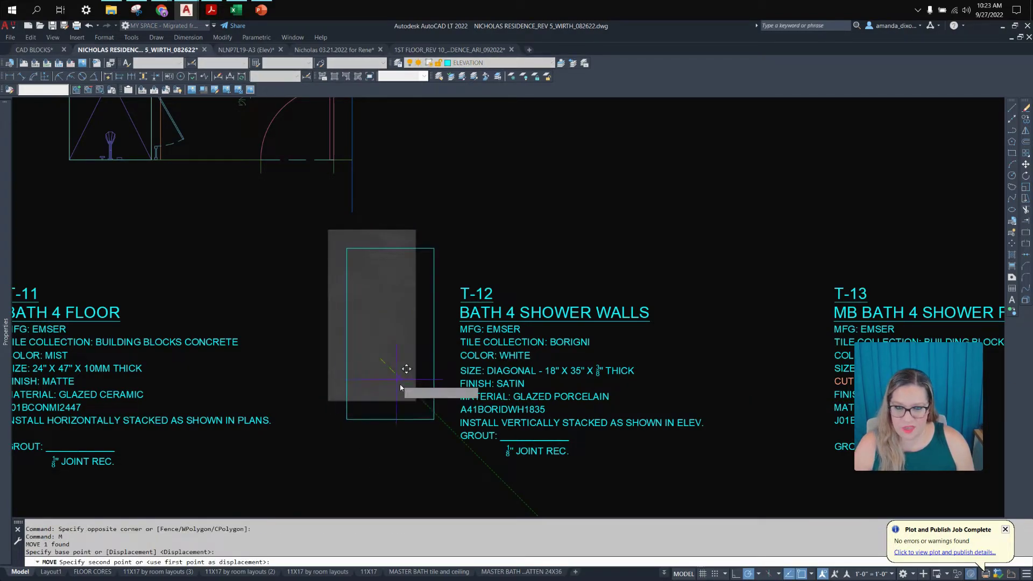
left_click(402, 415)
Copy the T-11 floor tile image horizontally to the space beside the T-13 shower floor specification.
scroll(355, 318, "down", 2)
middle_click_drag(333, 347, 478, 346)
left_click(262, 399)
left_click(189, 324)
type("c")
key("Return")
left_click(252, 330)
middle_click_drag(688, 331, 353, 326)
scroll(356, 326, "up", 2)
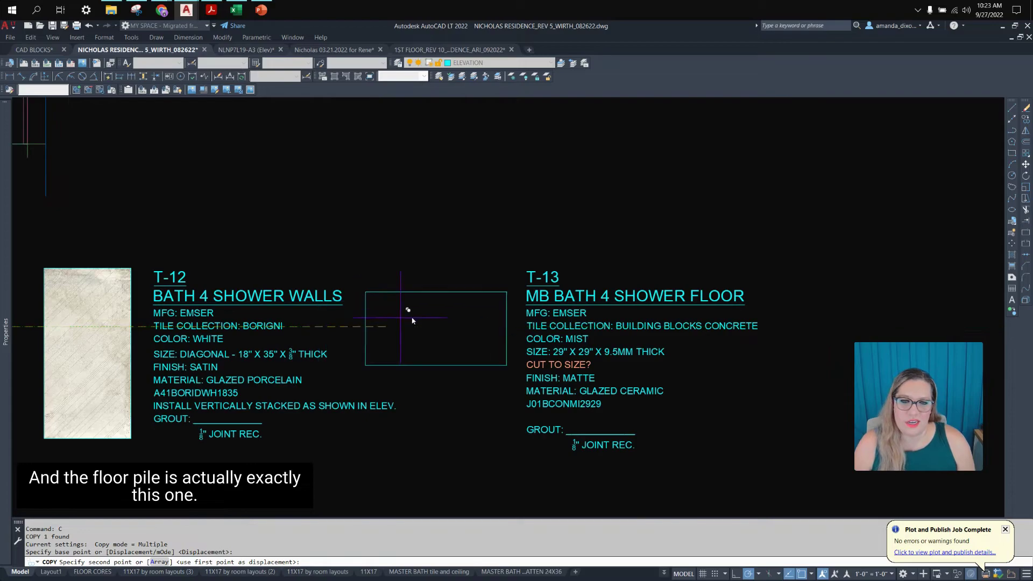
left_click(405, 324)
key("Return")
left_click(468, 406)
left_click(447, 360)
right_click(447, 359)
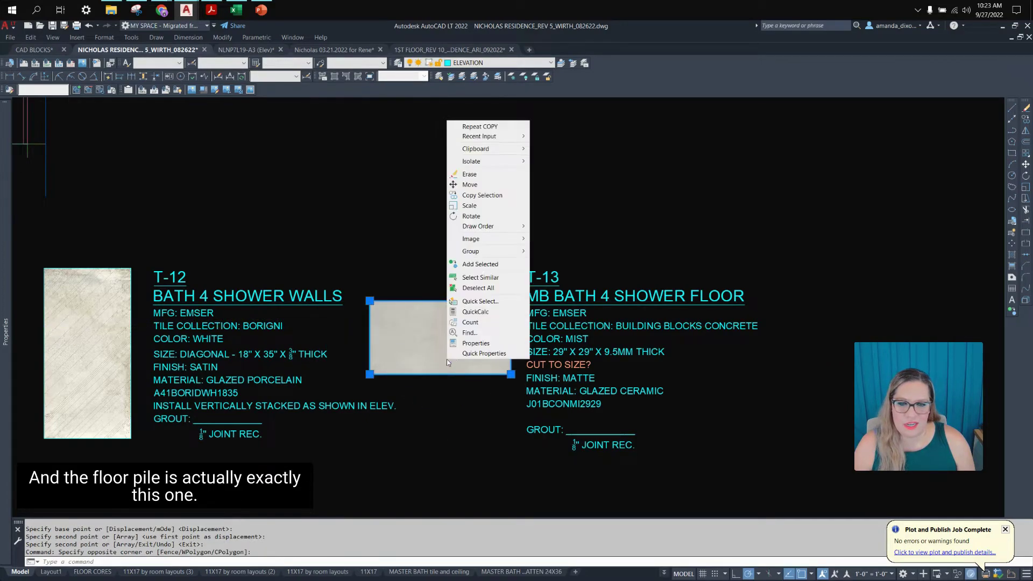
mouse_move(483, 241)
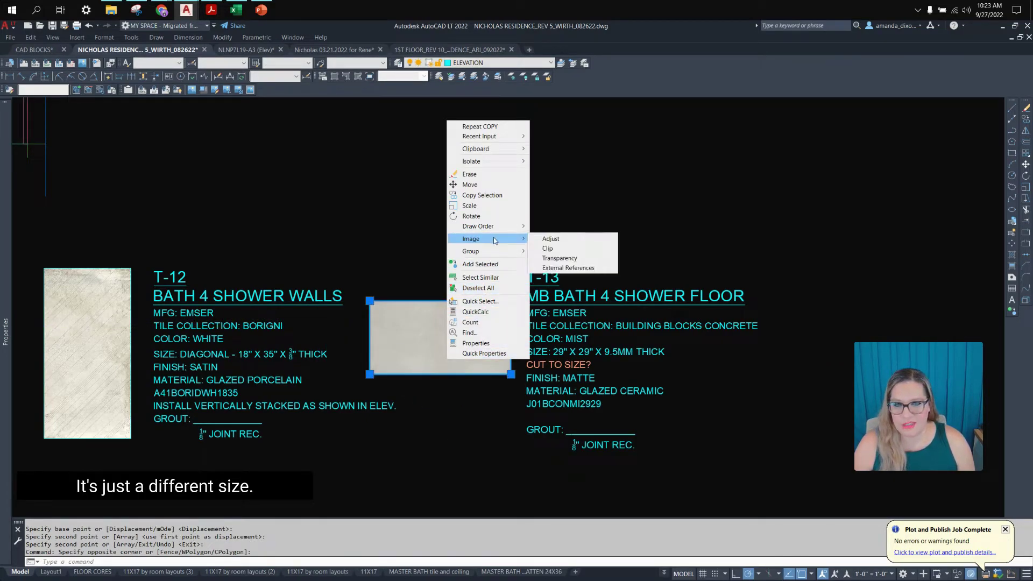
left_click(479, 379)
key("Escape")
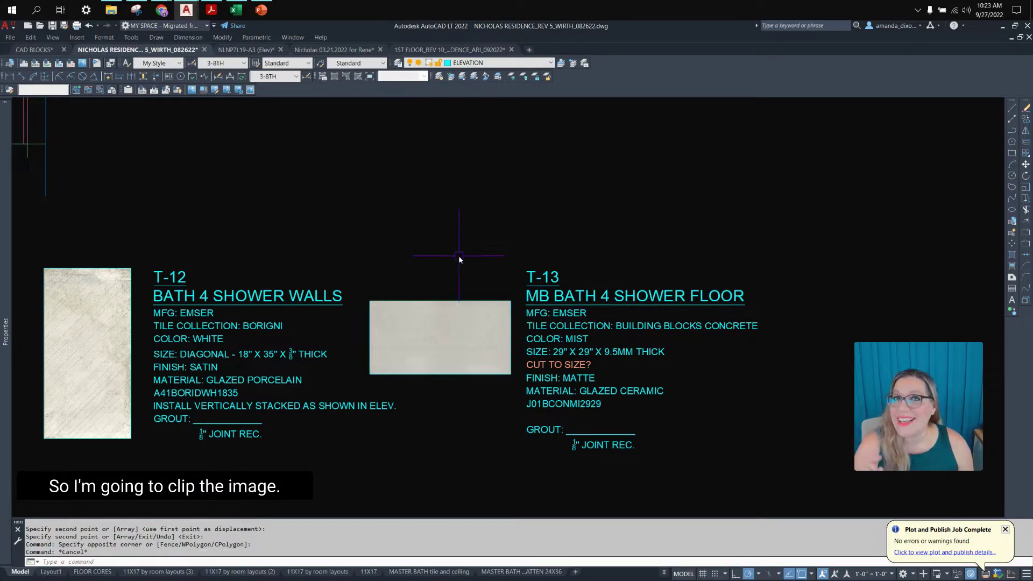
Clip the copied floor tile image beside T-13 to a square with a new rectangular boundary, keeping the half nearest the text.
left_click(490, 391)
left_click(474, 363)
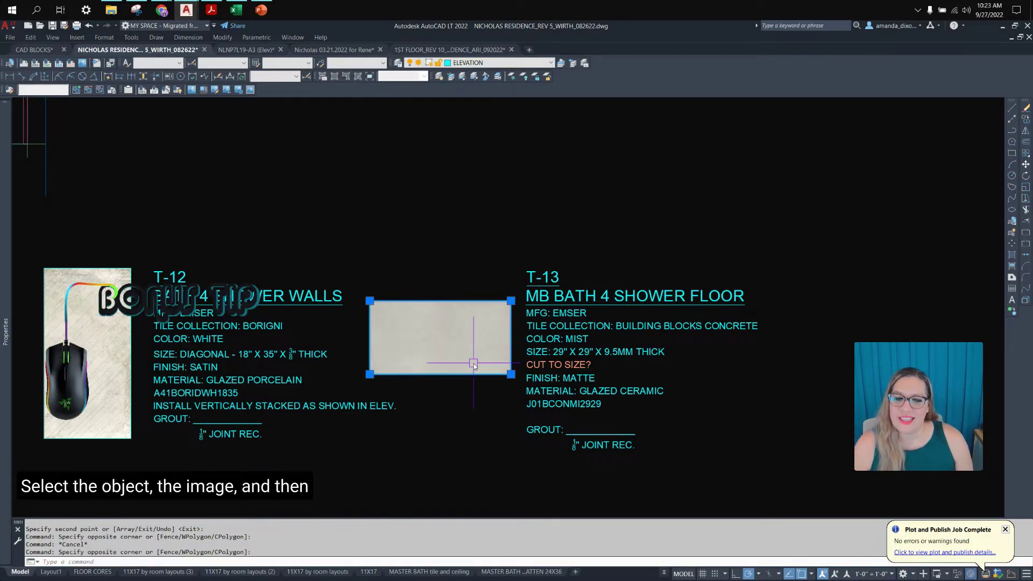
right_click(459, 335)
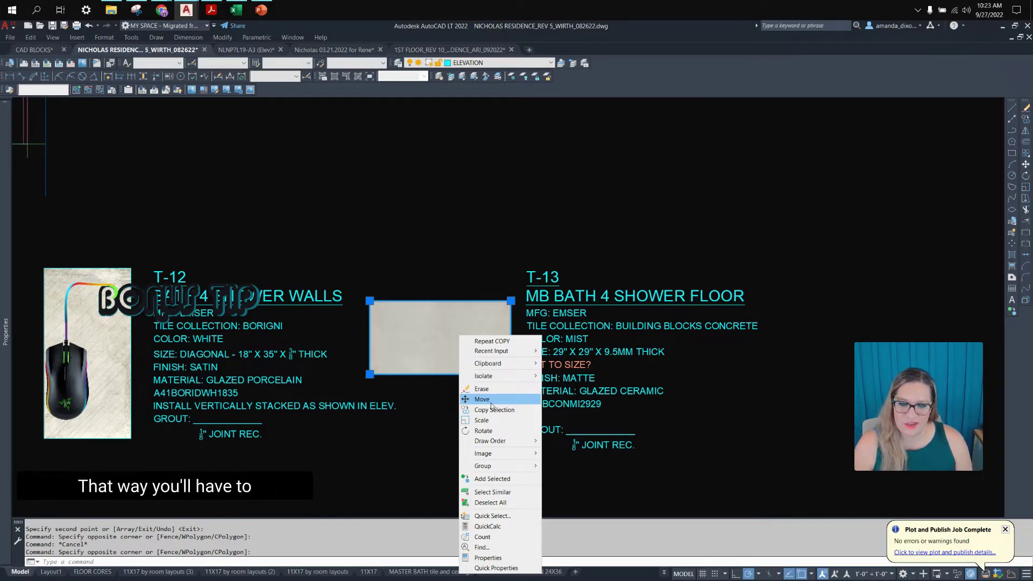
mouse_move(504, 447)
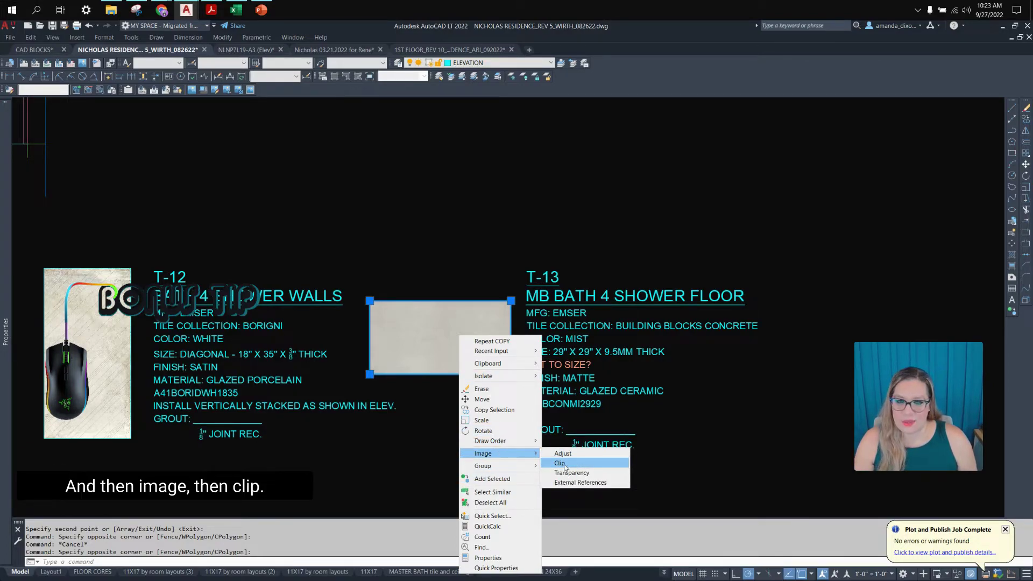
left_click(565, 467)
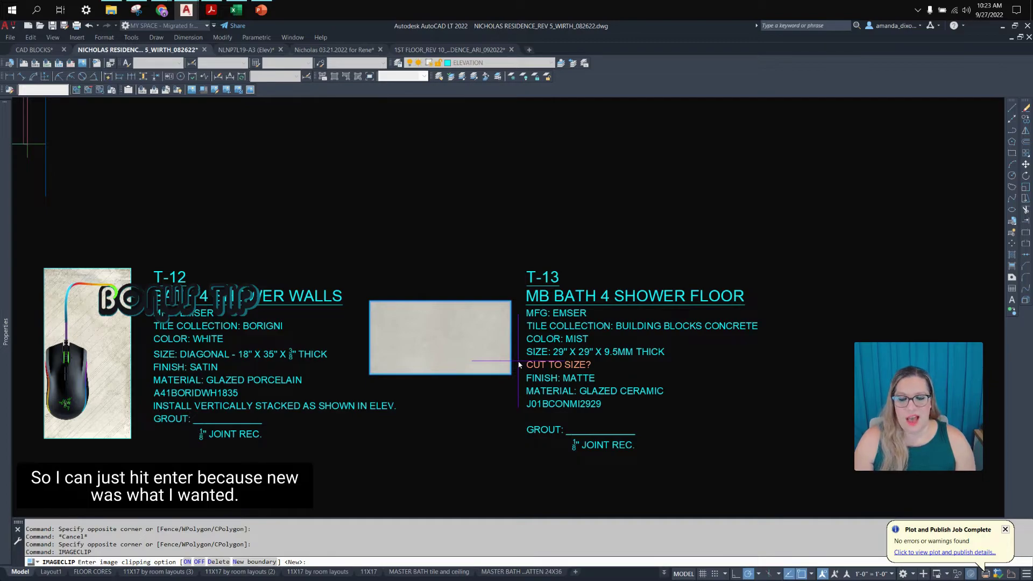
key("Return")
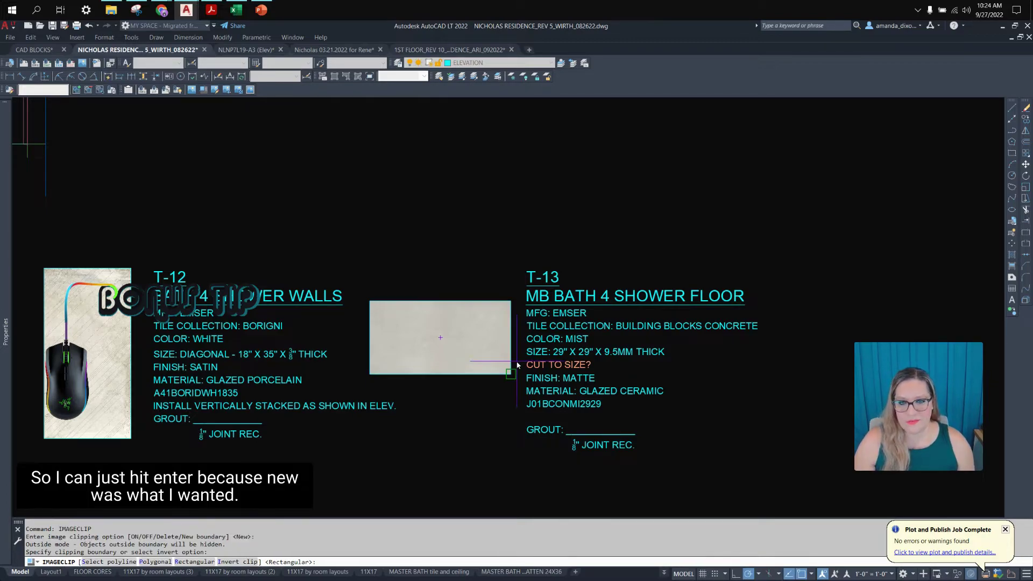
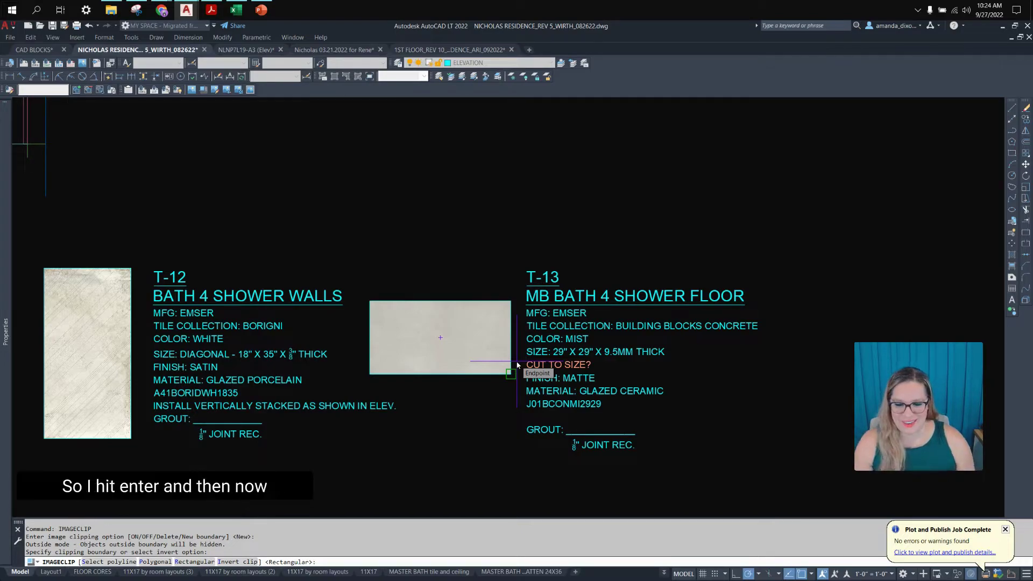
key("Return")
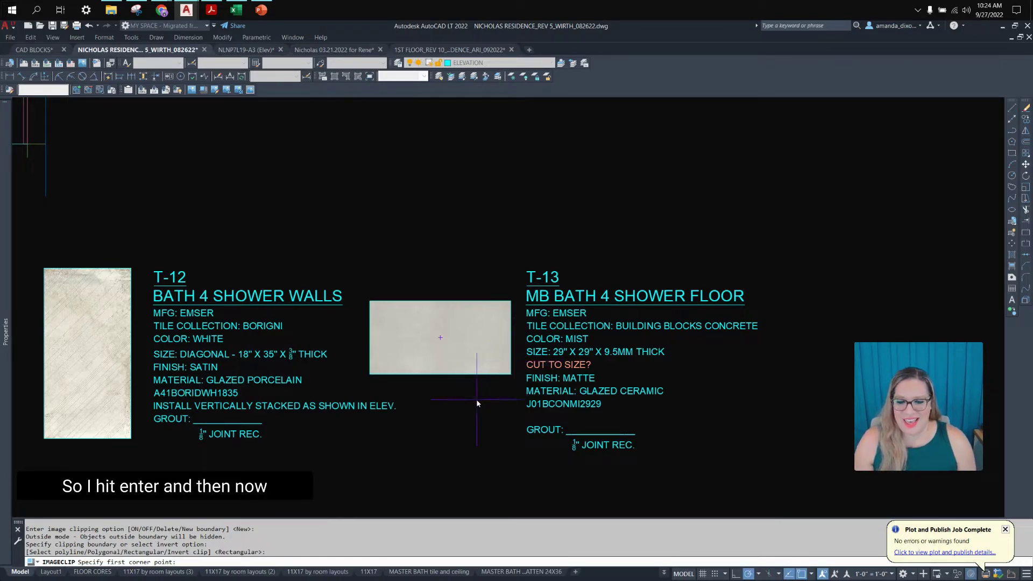
left_click(510, 375)
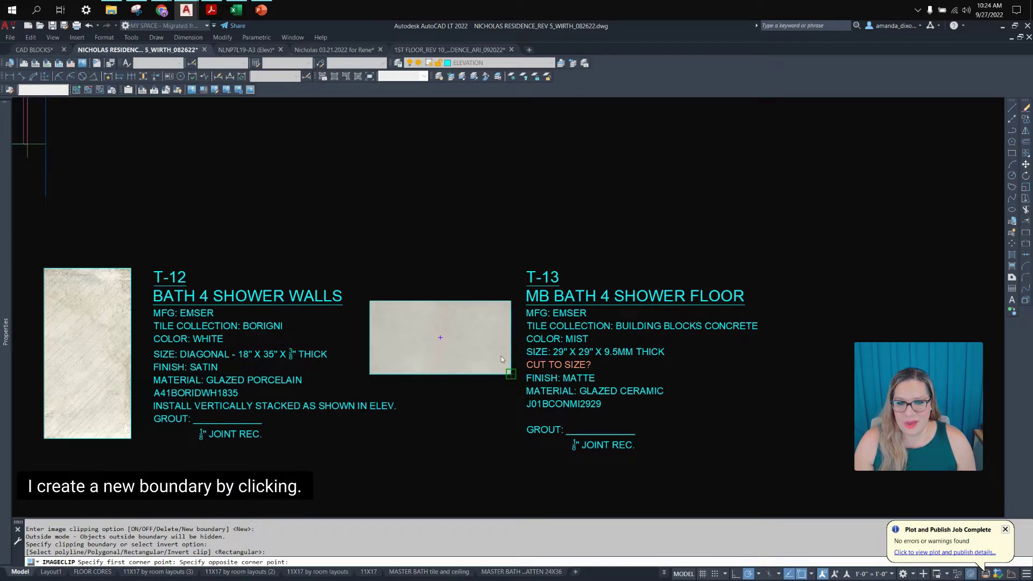
left_click(436, 302)
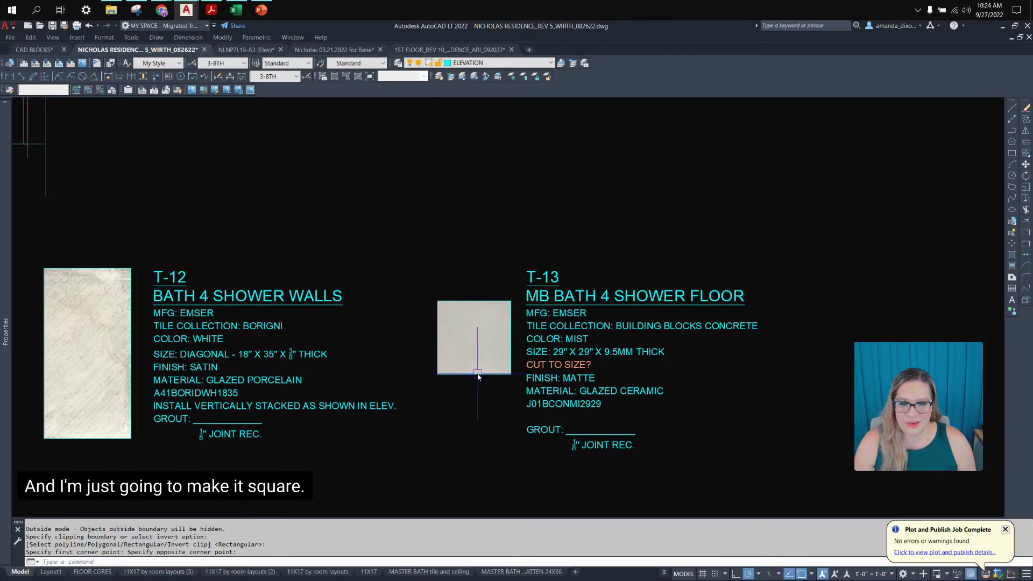
key("Escape")
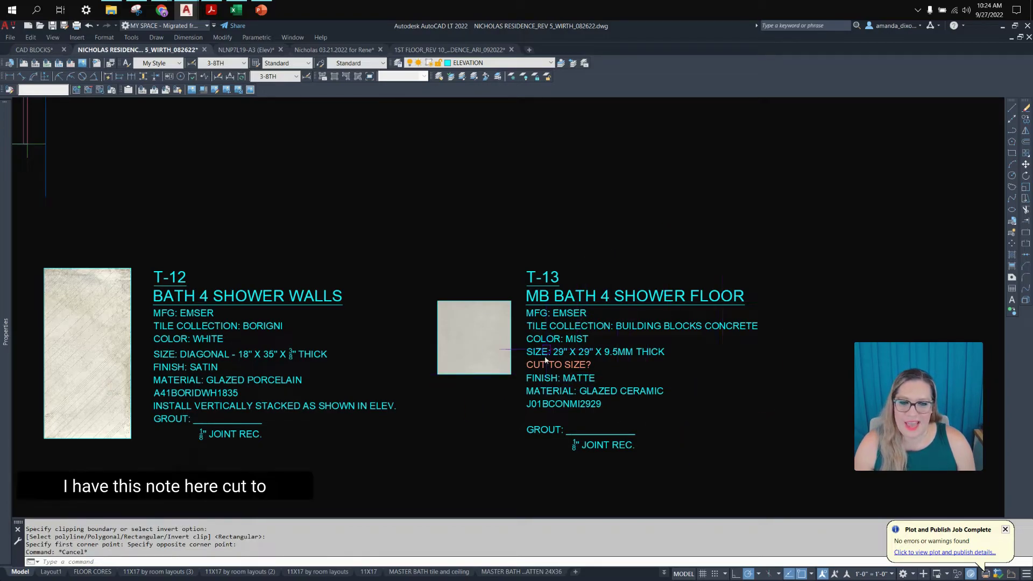
Review the tile specifications with their images and check the text color of the "CUT TO SIZE?" note in T-13.
scroll(569, 372, "up", 2)
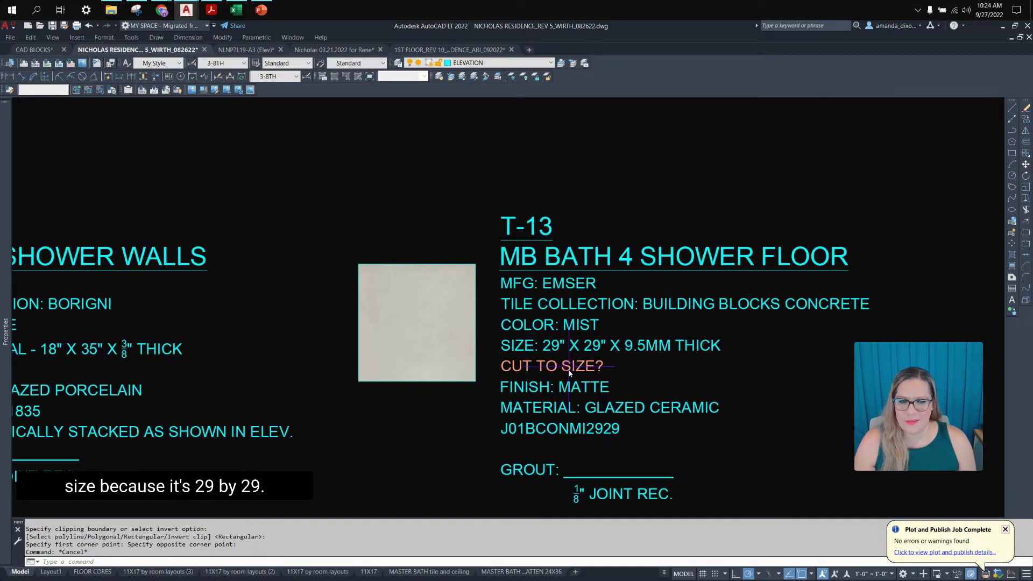
scroll(705, 301, "down", 2)
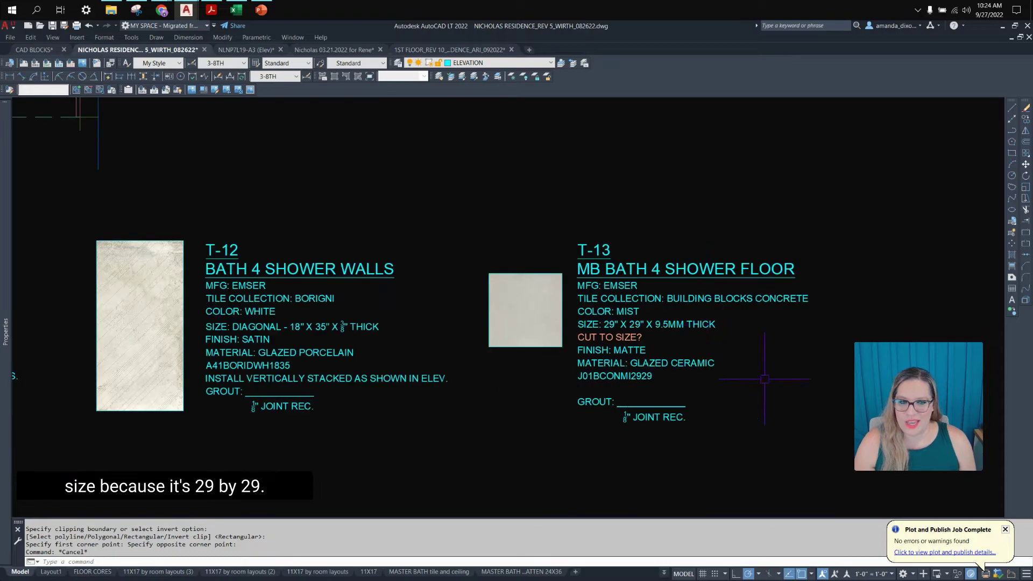
scroll(703, 331, "down", 2)
middle_click_drag(415, 241, 497, 349)
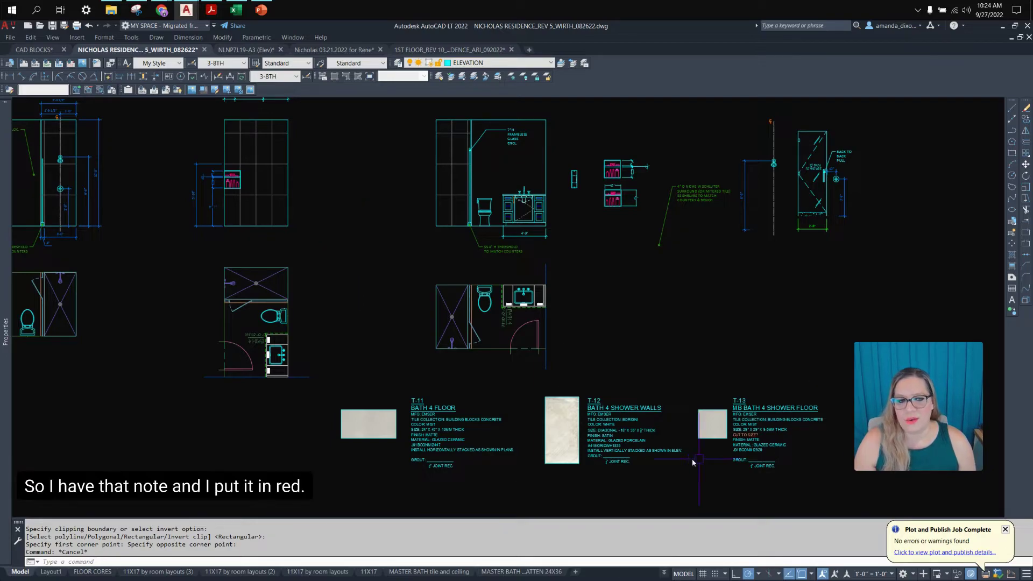
scroll(730, 443, "up", 2)
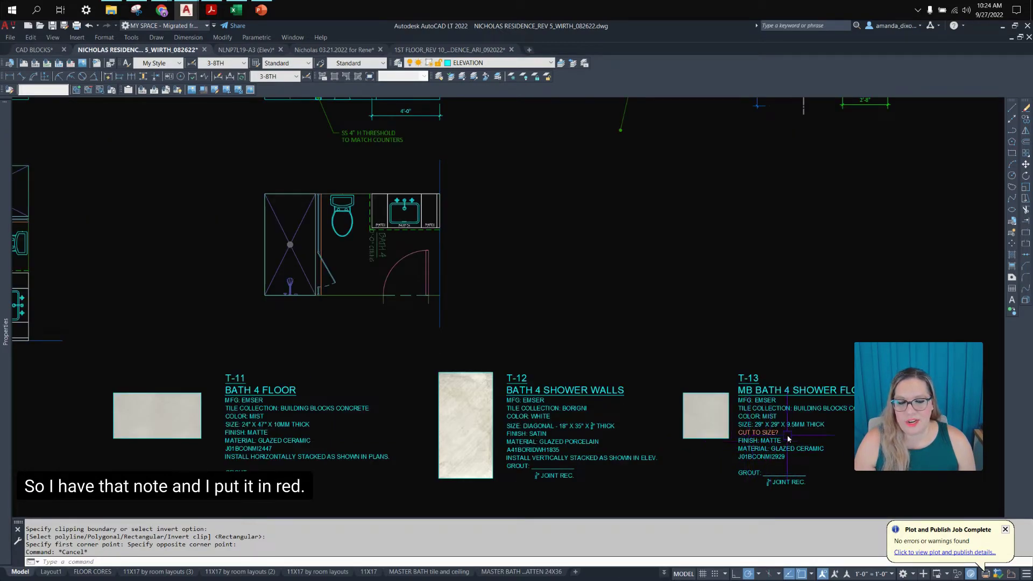
scroll(767, 439, "up", 3)
double_click(771, 440)
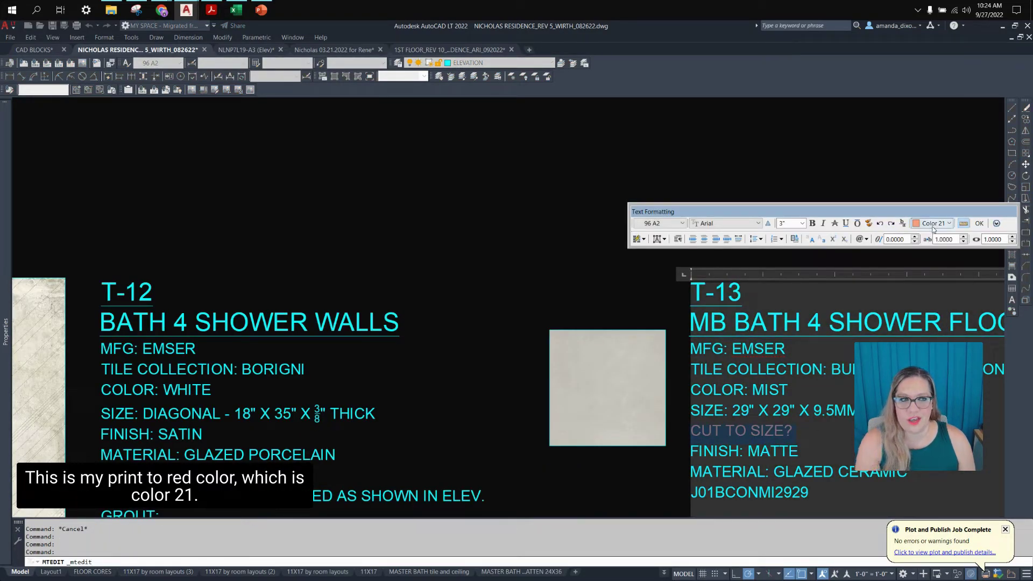
left_click(489, 268)
scroll(721, 272, "down", 3)
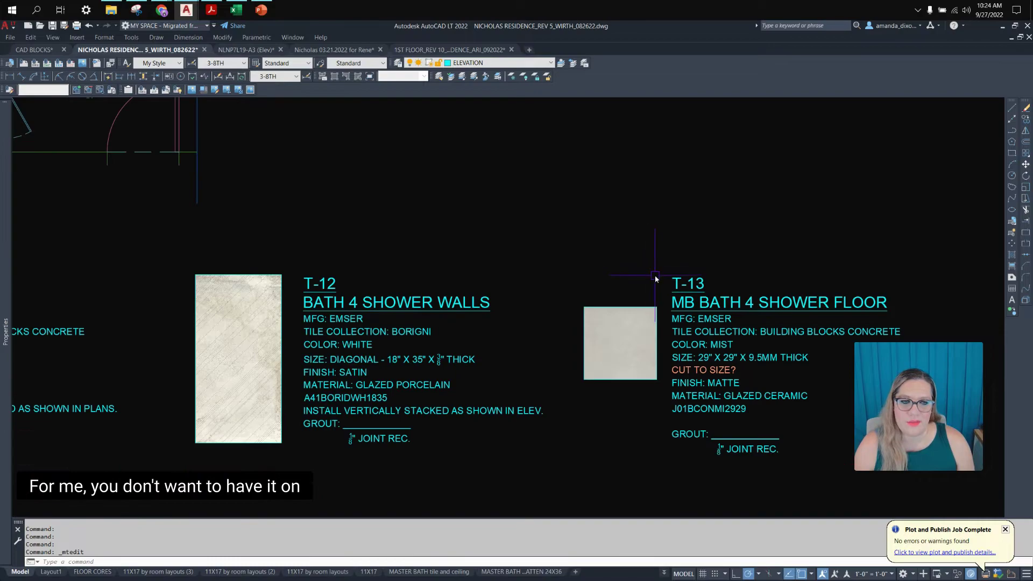
Open the "CUT TO SIZE?" note in T-13 for editing and examine its text color options without changing Color 21.
scroll(564, 330, "up", 1)
scroll(623, 426, "up", 2)
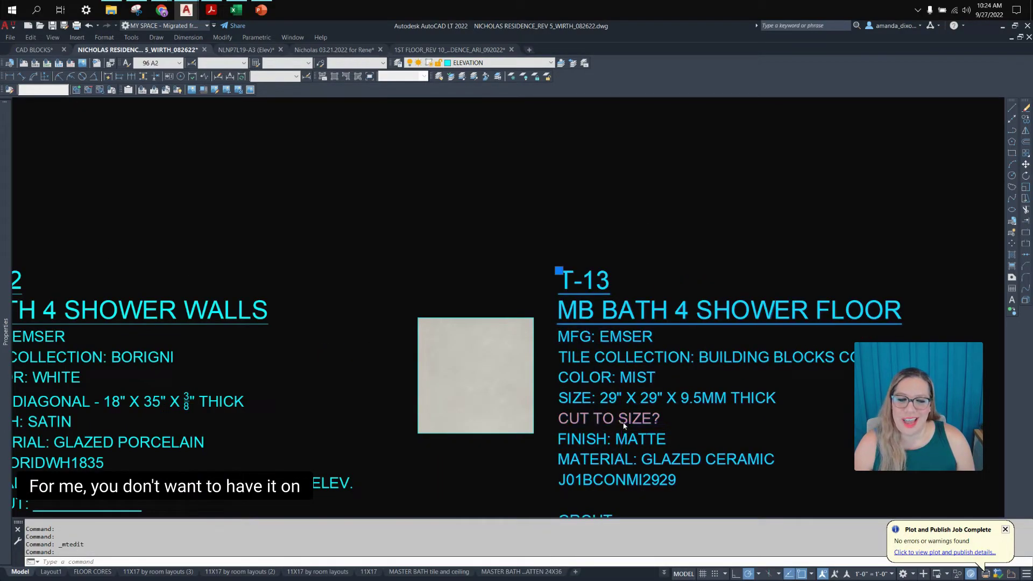
double_click(624, 426)
triple_click(624, 426)
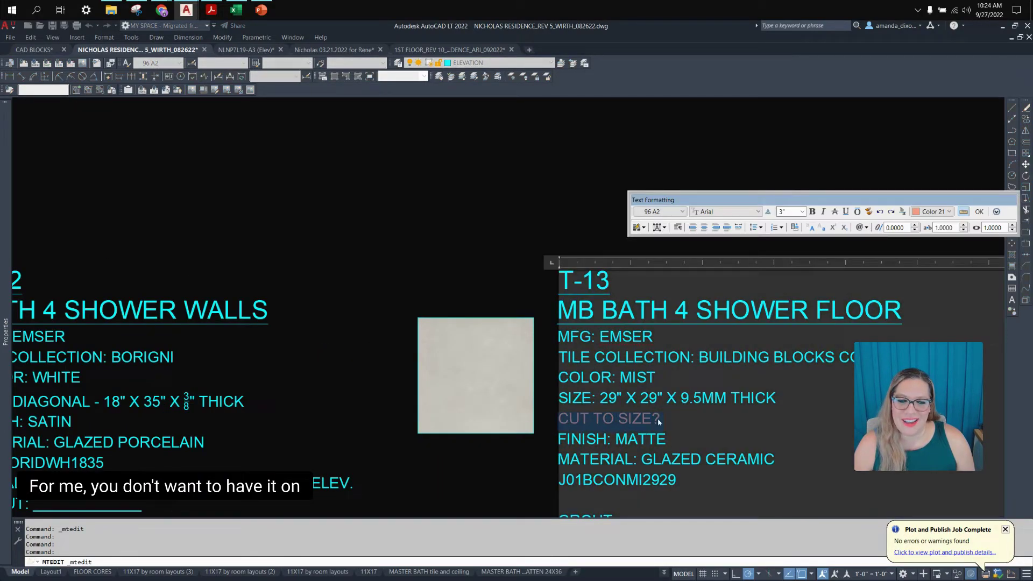
left_click(927, 213)
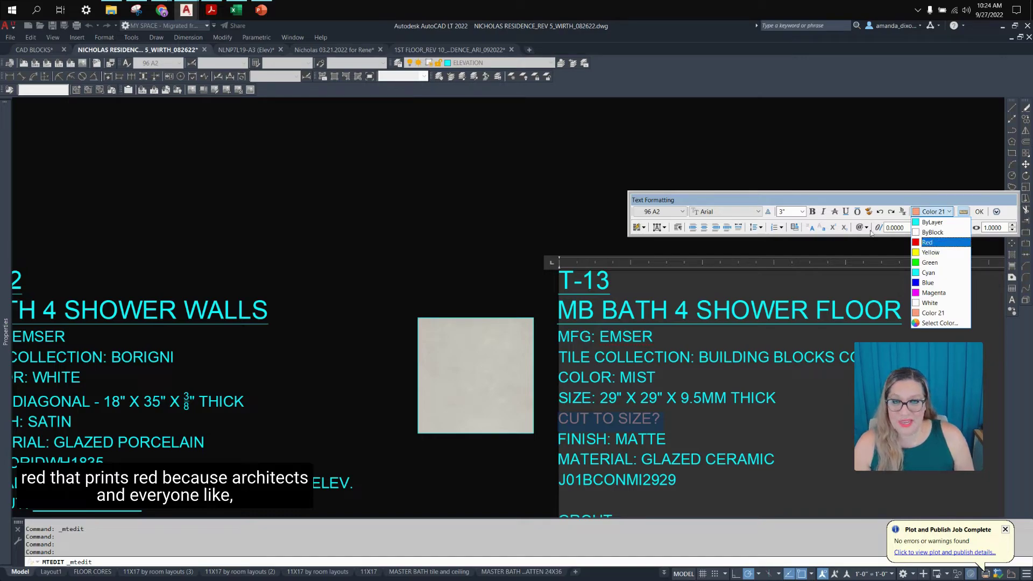
left_click(480, 230)
left_click(480, 231)
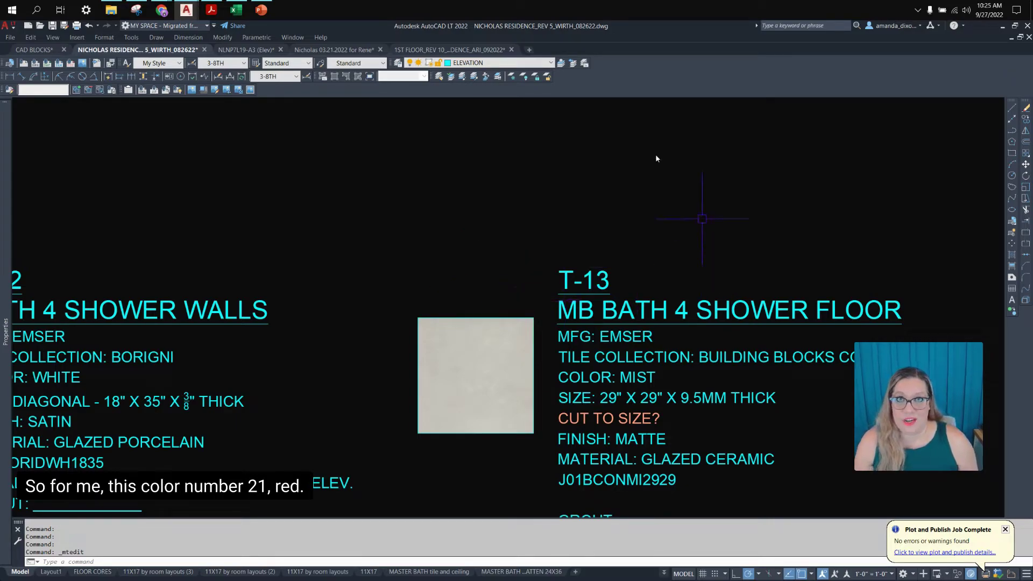
Erase the loose niche elevations and their dimensions beside the Bath 4 vanity elevation.
scroll(653, 186, "down", 2)
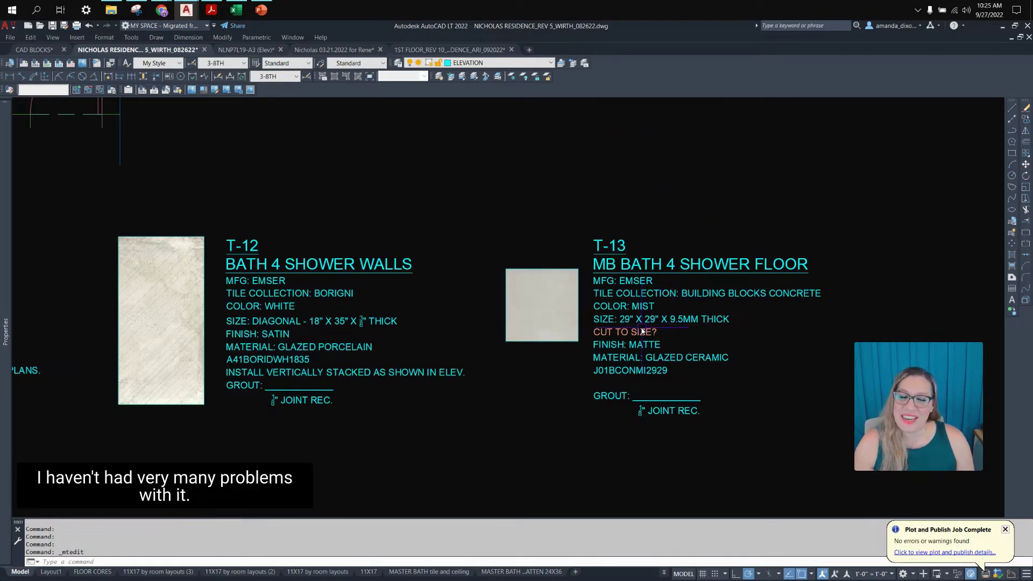
scroll(718, 351, "down", 2)
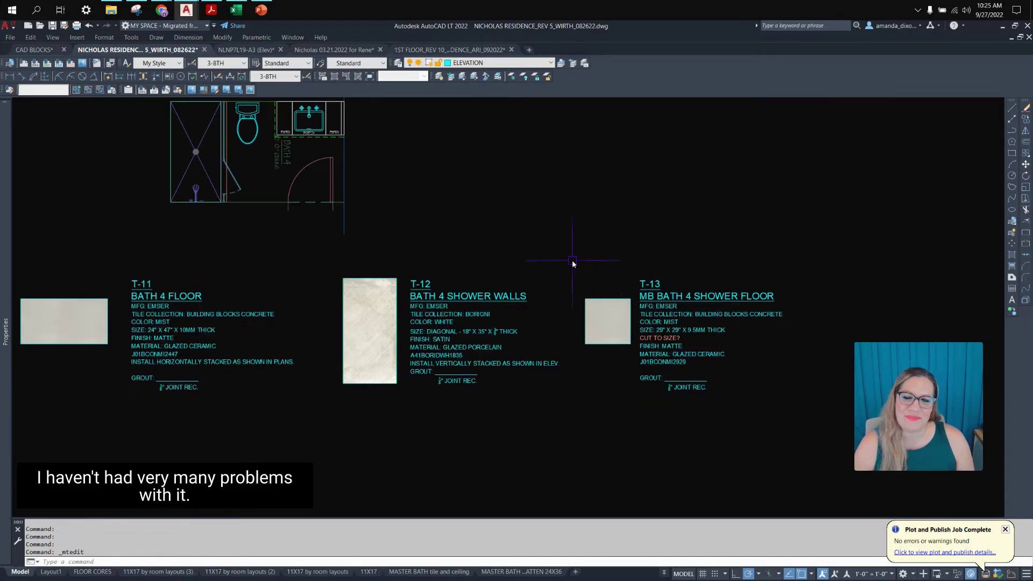
scroll(572, 260, "down", 3)
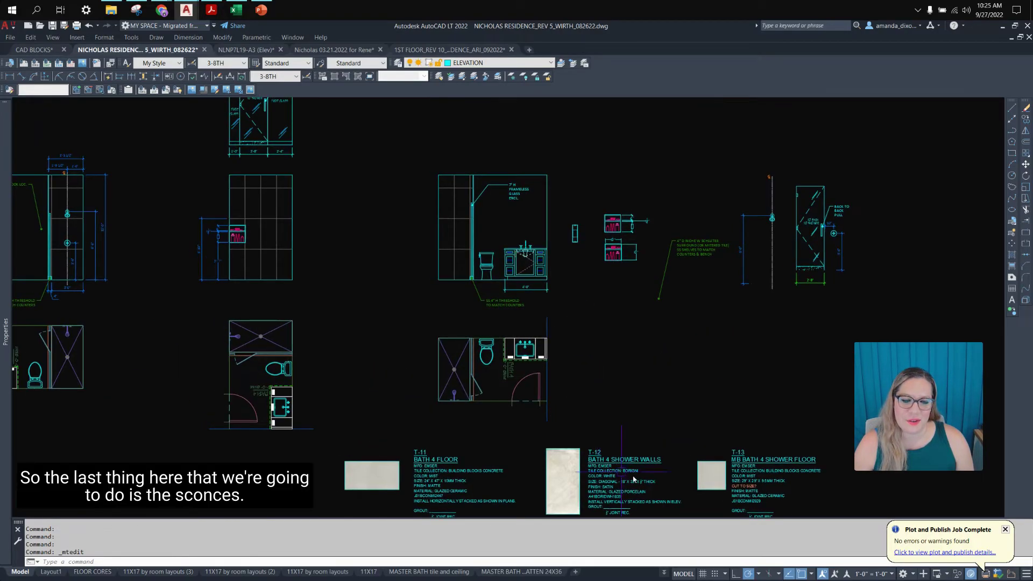
middle_click_drag(632, 480, 586, 417)
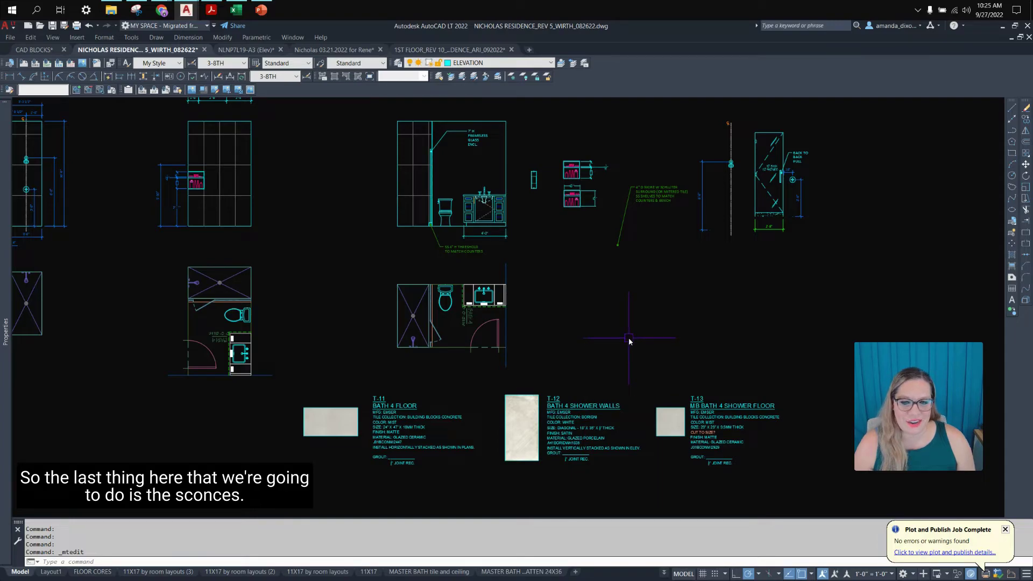
middle_click_drag(398, 326, 410, 389)
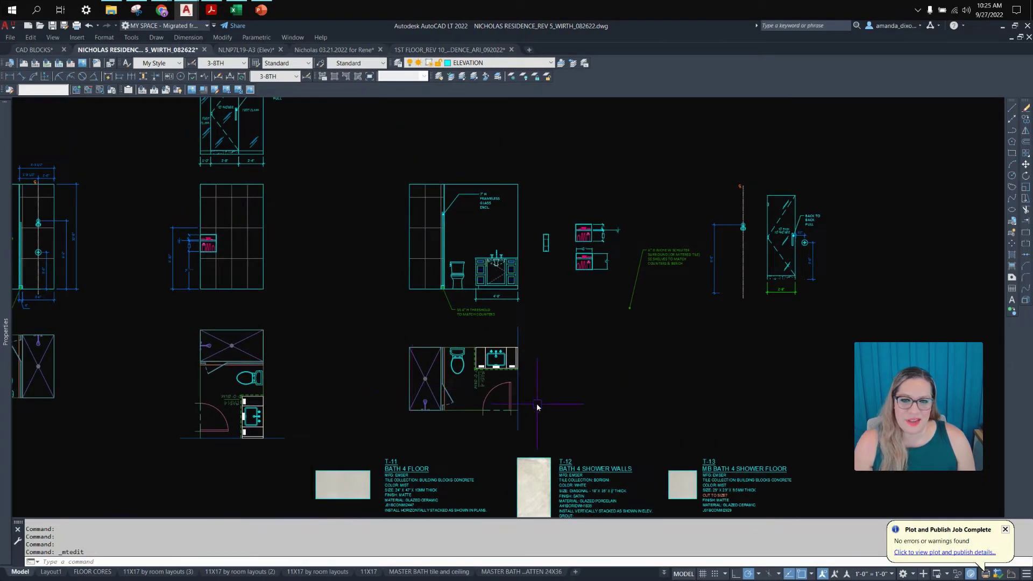
scroll(581, 220, "up", 4)
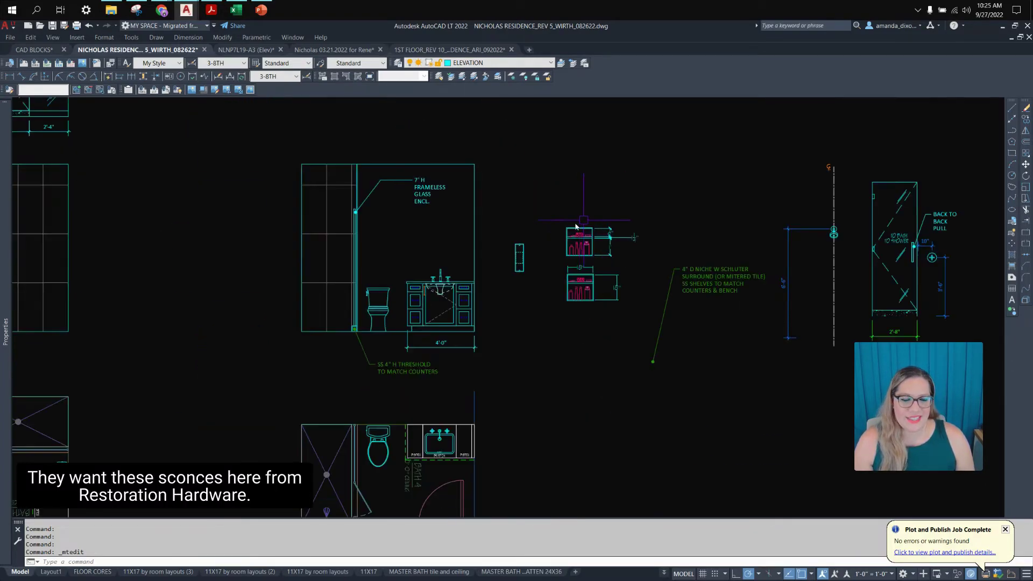
left_click(456, 221)
key("Escape")
left_click(674, 385)
left_click(552, 182)
key("Delete")
scroll(493, 277, "up", 2)
middle_click_drag(493, 280, 639, 321)
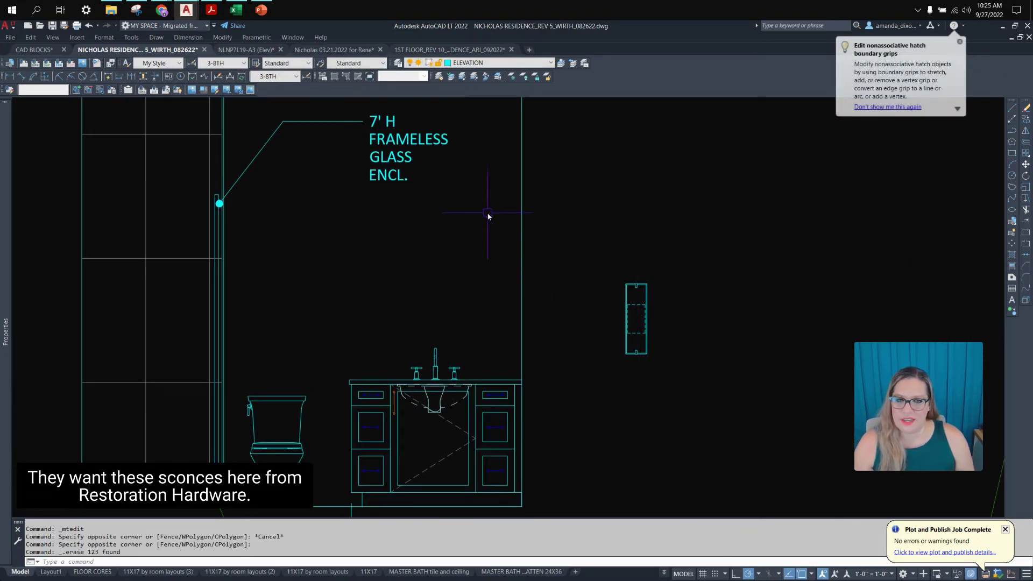
left_click(615, 223)
left_click(739, 428)
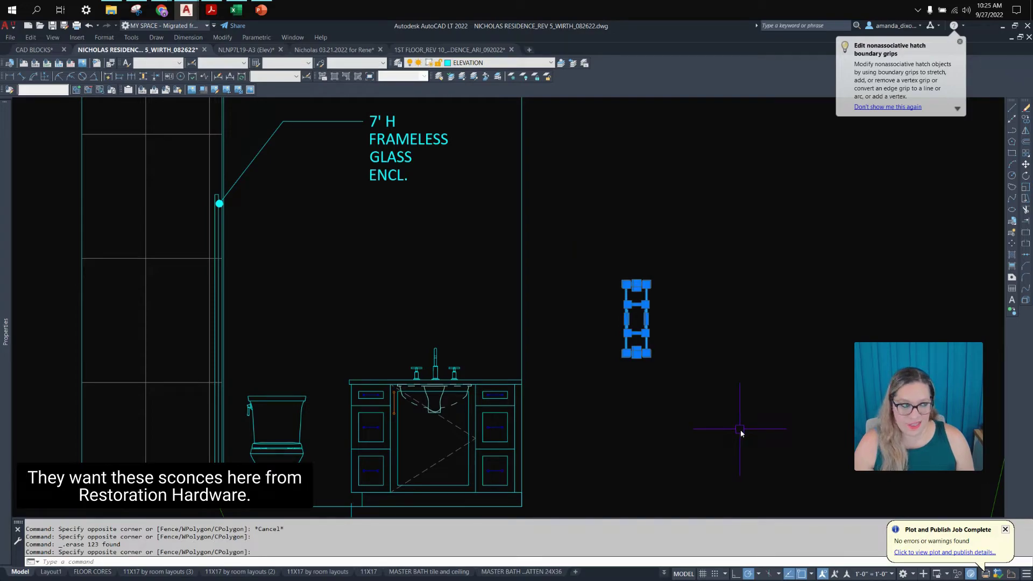
type("m")
key("Return")
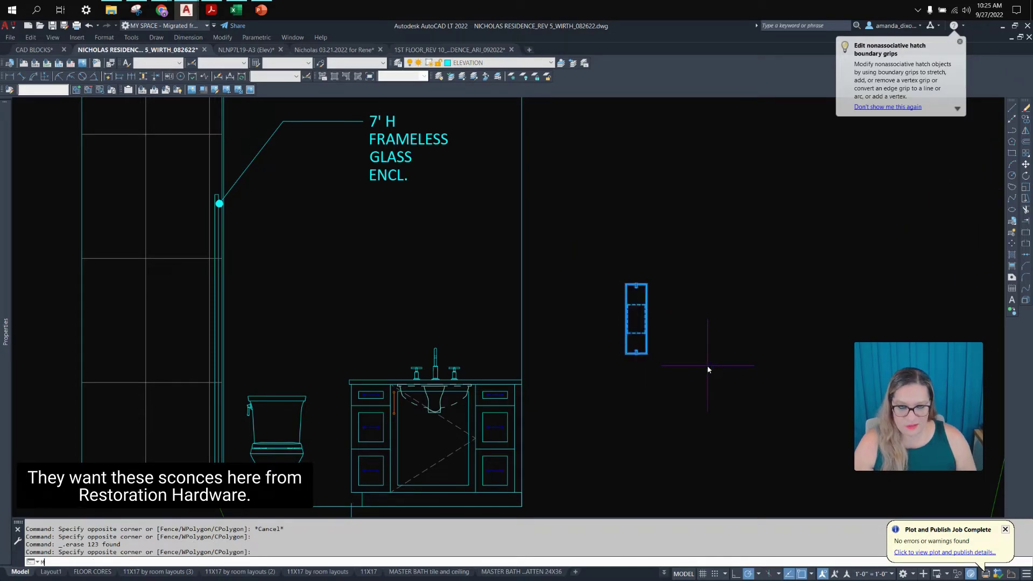
scroll(639, 362, "up", 3)
scroll(577, 389, "down", 5)
scroll(546, 373, "up", 2)
key("Escape")
Copy the vanity countertop's top line 4" straight up as the top edge of the backsplash.
left_click(550, 373)
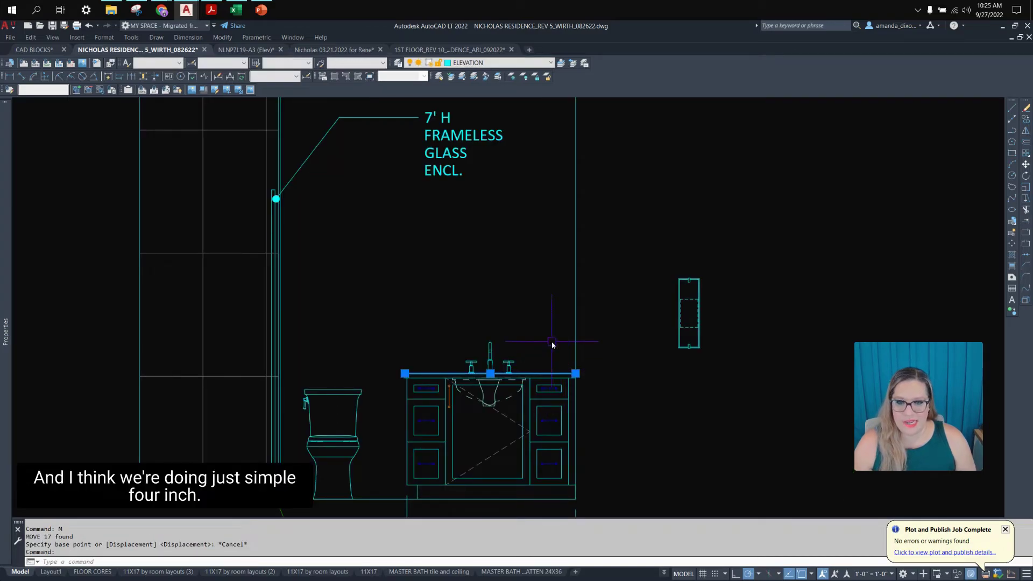
type("c")
key("Return")
left_click(552, 344)
type("4")
key("Return")
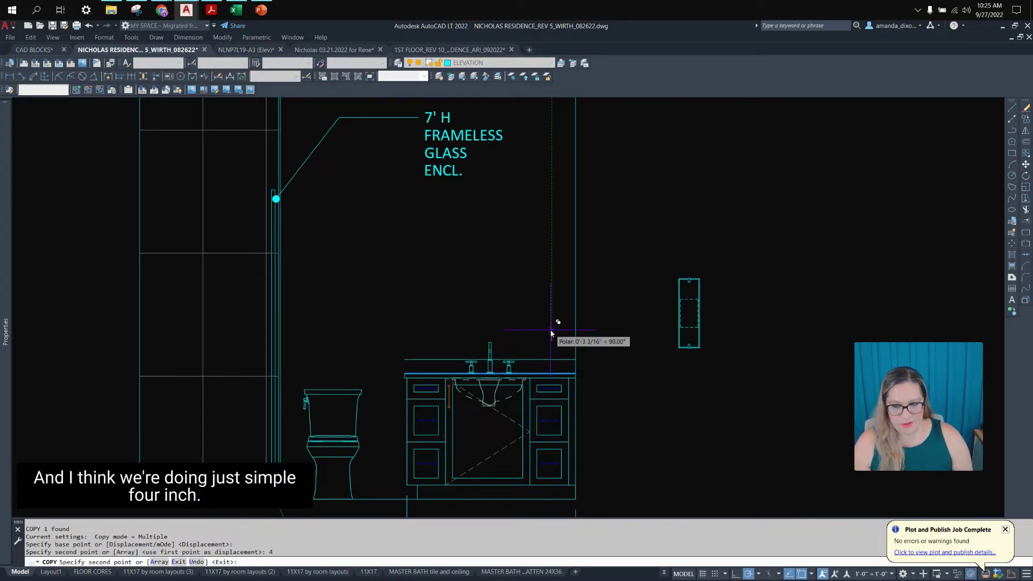
key("Escape")
Draw a vertical line closing the backsplash end on the toilet side, from the countertop to the copied line.
type("l")
key("Return")
scroll(334, 350, "up", 4)
left_click(518, 409)
left_click(518, 373)
key("Return")
scroll(538, 386, "down", 2)
middle_click_drag(787, 391, 489, 400)
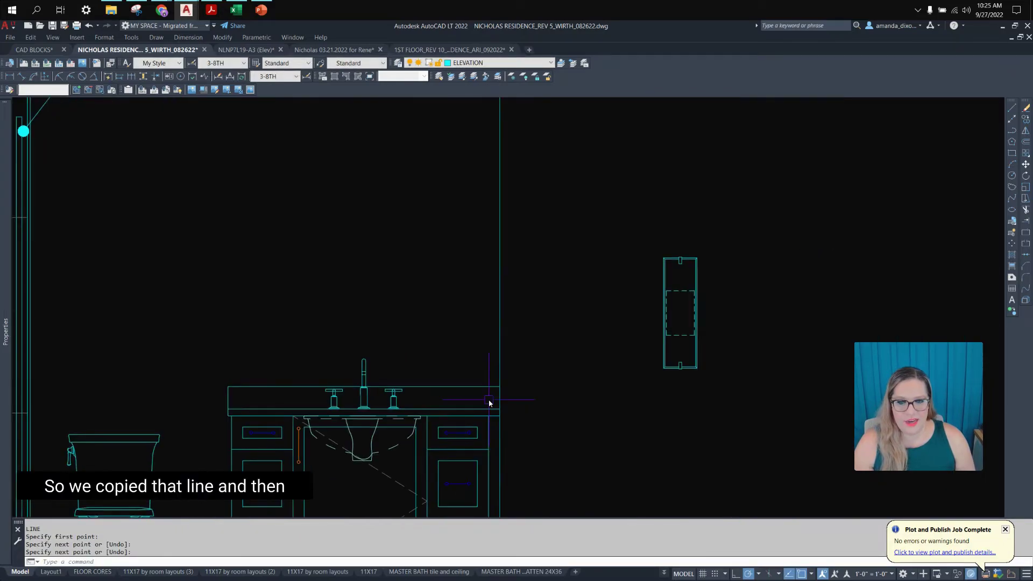
Move the sconce by its bottom midpoint to above the backsplash, centered over the drawer stack nearest the wall.
scroll(489, 401, "down", 2)
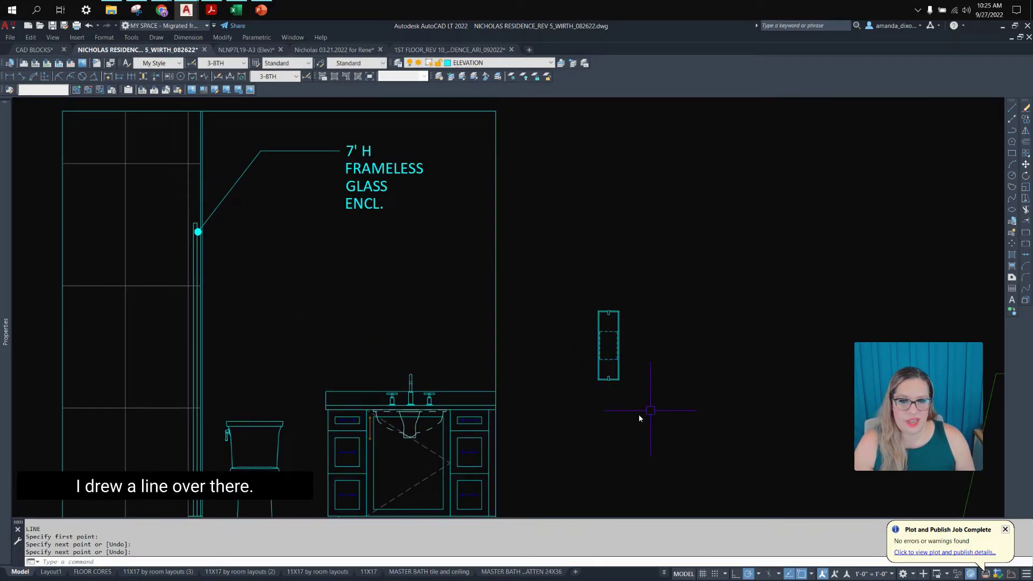
left_click(576, 255)
left_click(705, 436)
type("M")
key("Return")
scroll(468, 422, "up", 3)
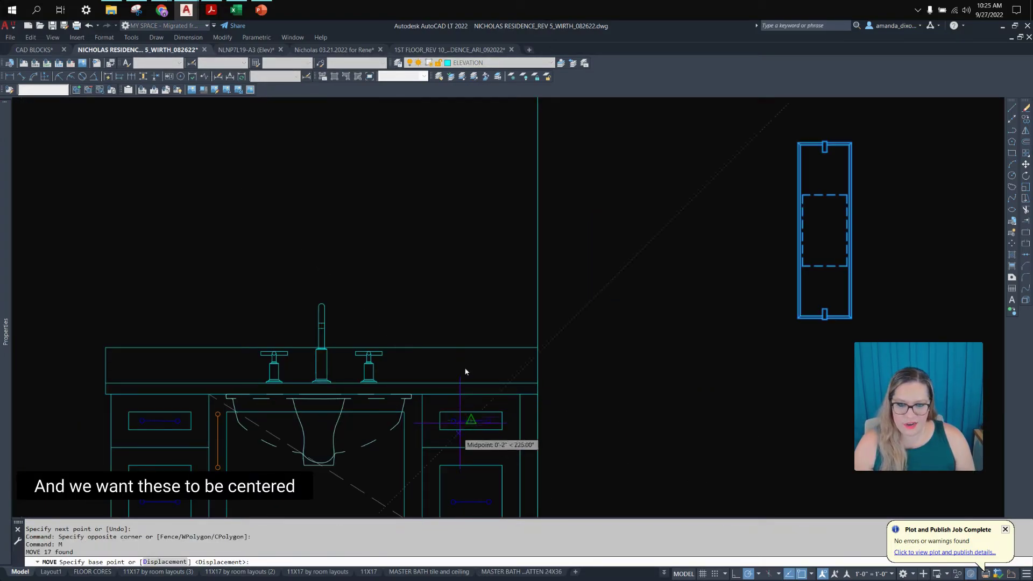
scroll(473, 499, "down", 2)
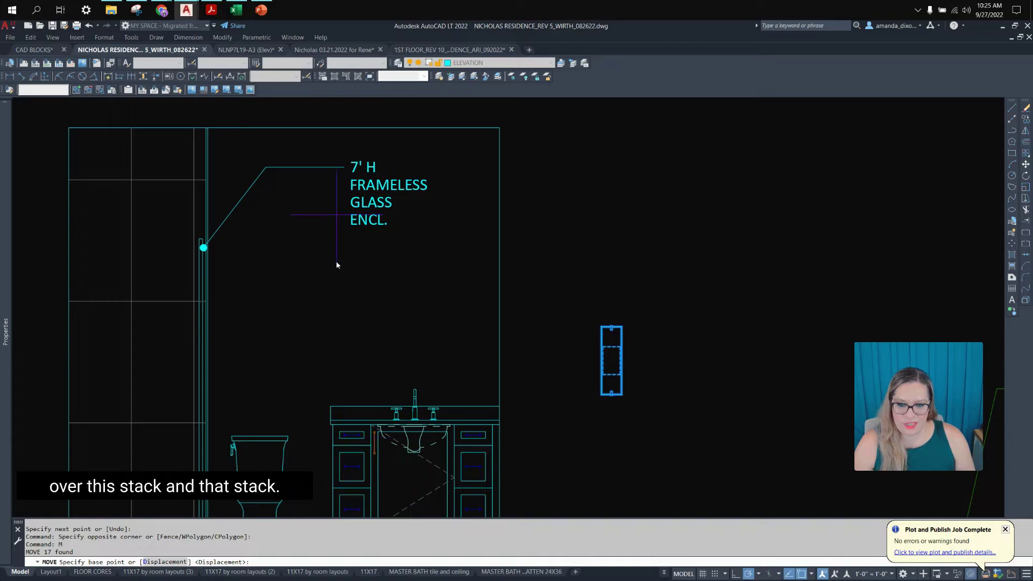
scroll(621, 404, "up", 5)
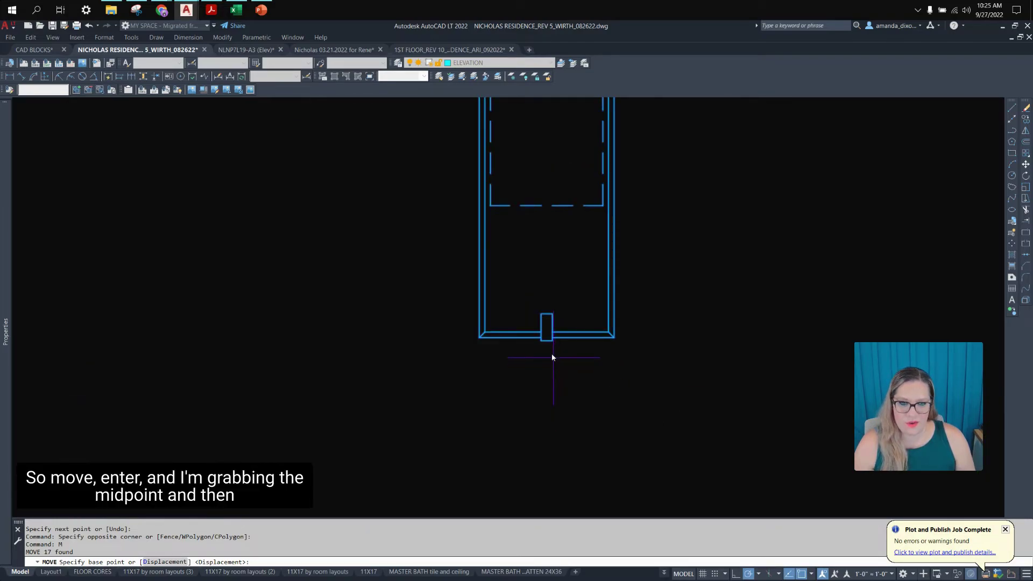
left_click(546, 340)
scroll(545, 344, "down", 5)
scroll(508, 344, "up", 2)
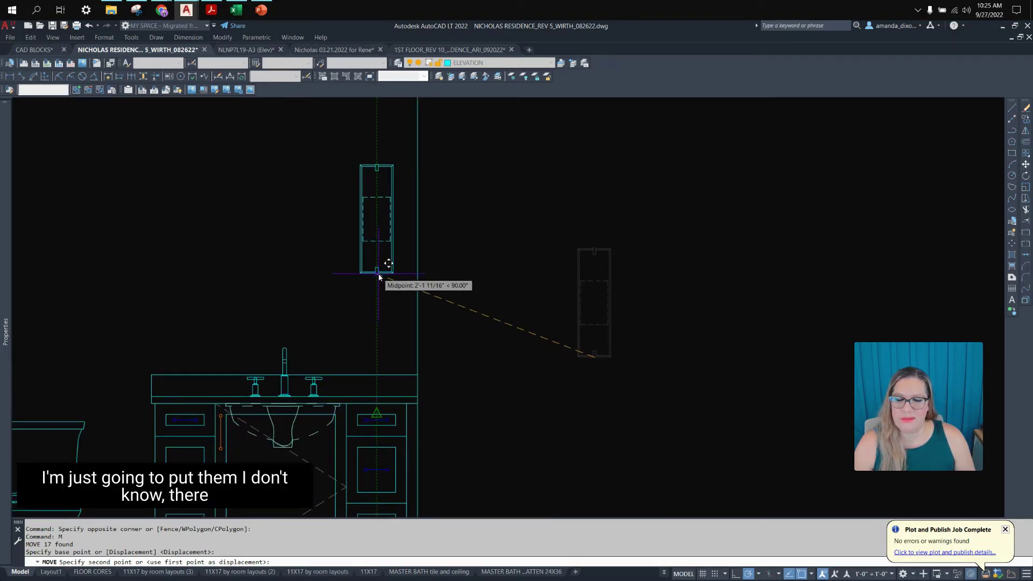
left_click(377, 307)
Mirror the sconce about the faucet's vertical centerline to the other drawer stack, keeping the original.
scroll(377, 306, "down", 3)
scroll(347, 300, "up", 2)
left_click(513, 236)
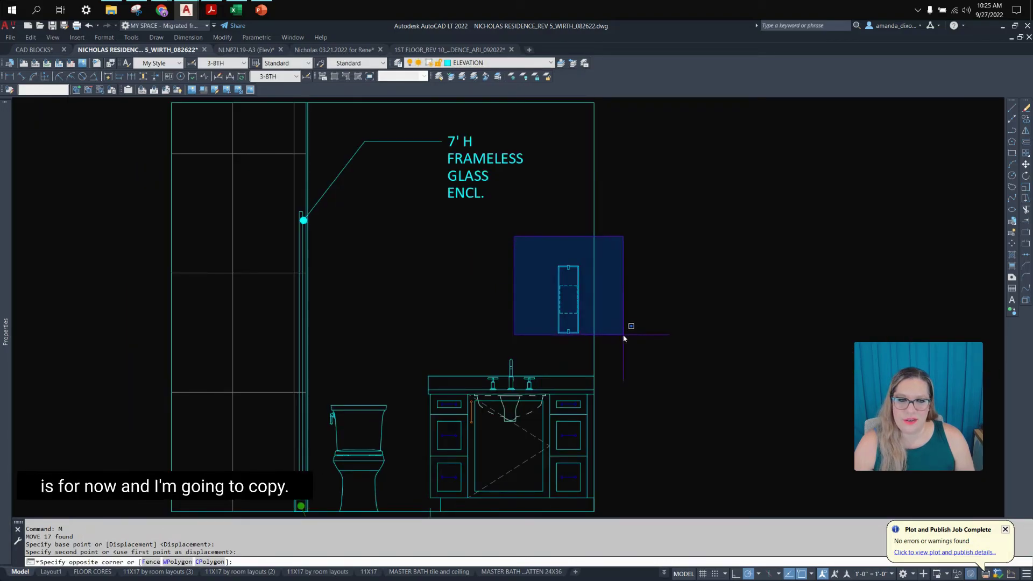
left_click(624, 337)
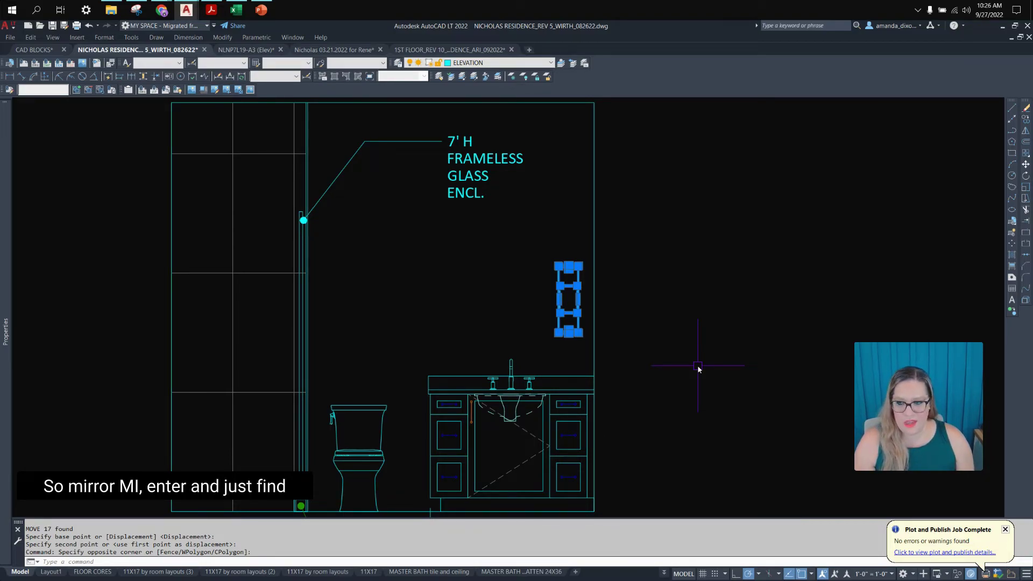
key("Return")
scroll(516, 398, "up", 5)
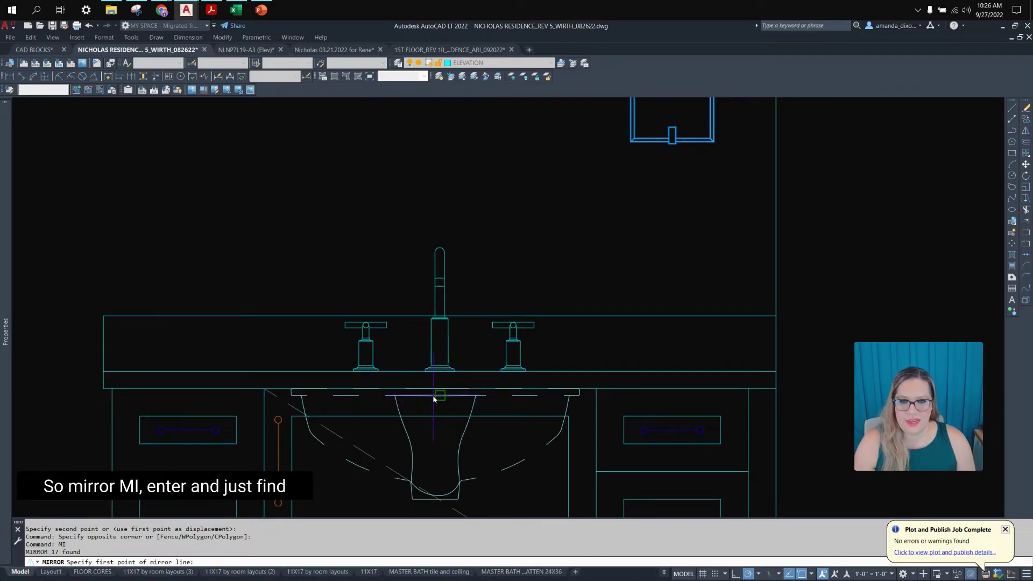
scroll(433, 425, "up", 2)
scroll(430, 230, "up", 2)
left_click(431, 218)
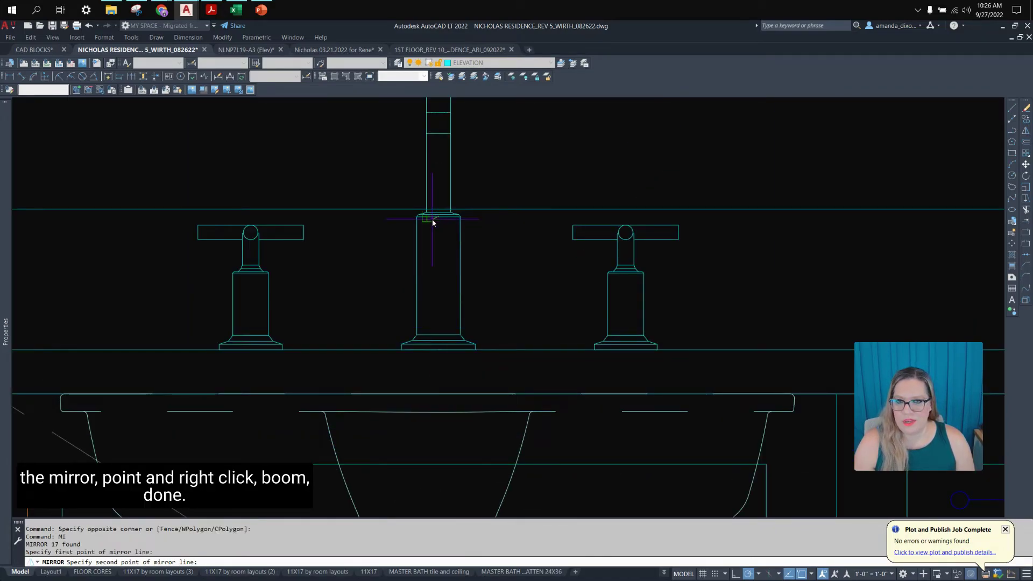
scroll(440, 253, "down", 4)
left_click(442, 253)
right_click(442, 253)
scroll(443, 253, "down", 7)
middle_click_drag(444, 228, 448, 316)
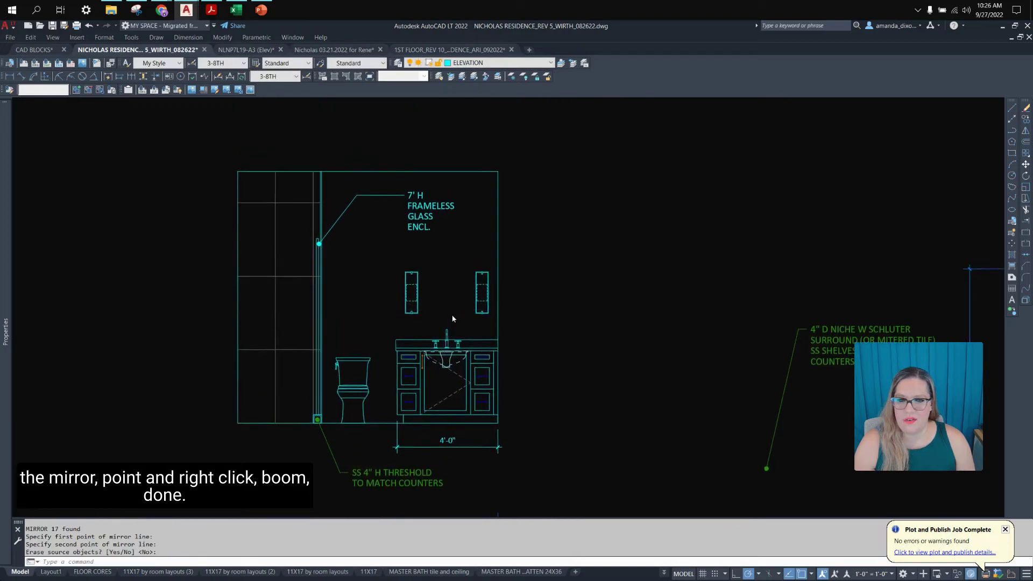
Switch to the CAD BLOCKS drawing and look over the block library's categories for a vanity mirror.
scroll(447, 316, "up", 2)
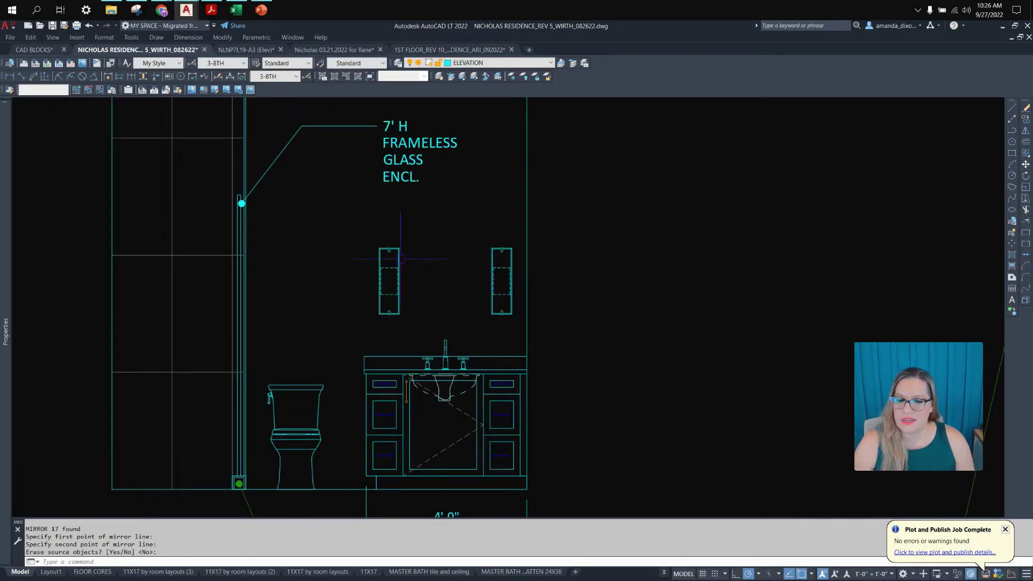
scroll(720, 337, "down", 2)
left_click(34, 50)
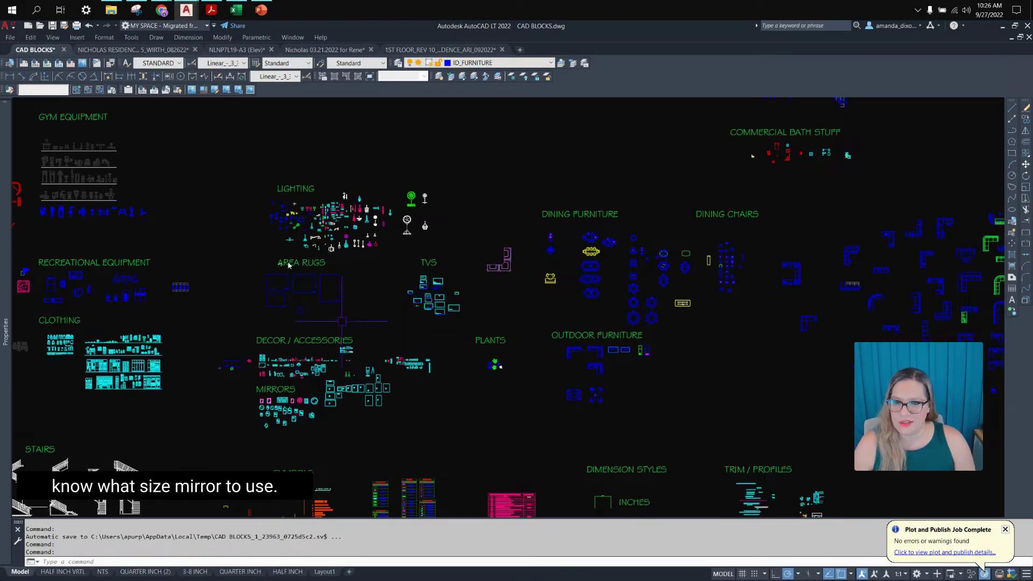
scroll(521, 326, "down", 7)
scroll(718, 350, "up", 5)
middle_click_drag(318, 306, 749, 288)
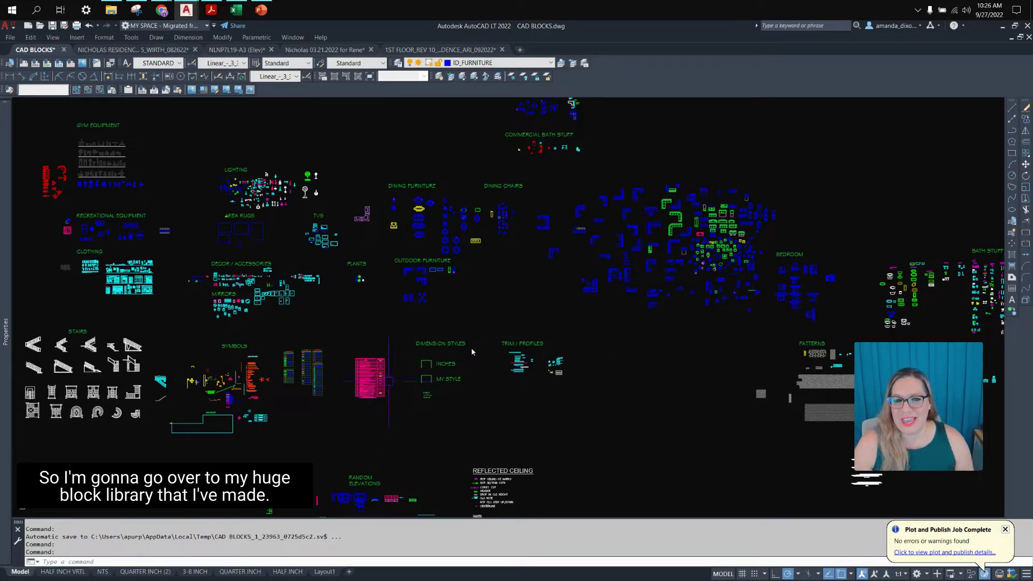
middle_click_drag(399, 331, 536, 374)
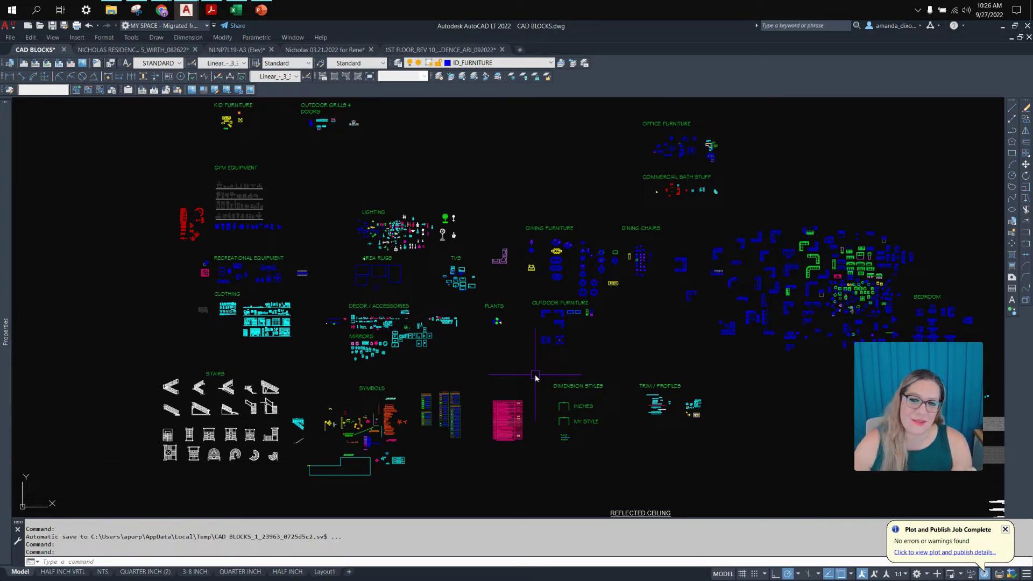
Examine the lighting, area rug and common furniture arrangement blocks in the library.
scroll(433, 229, "up", 6)
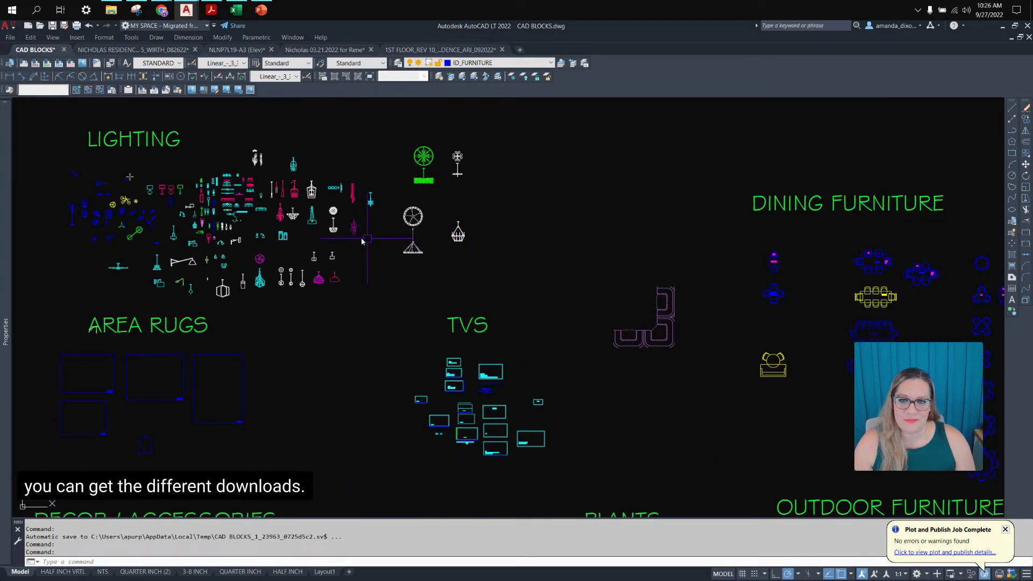
scroll(669, 351, "down", 2)
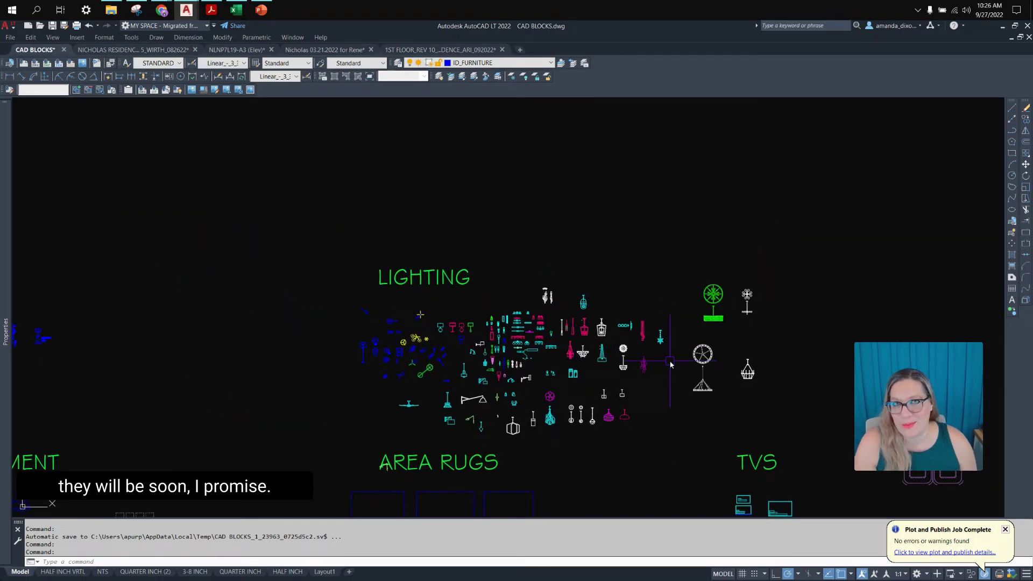
scroll(605, 376, "up", 4)
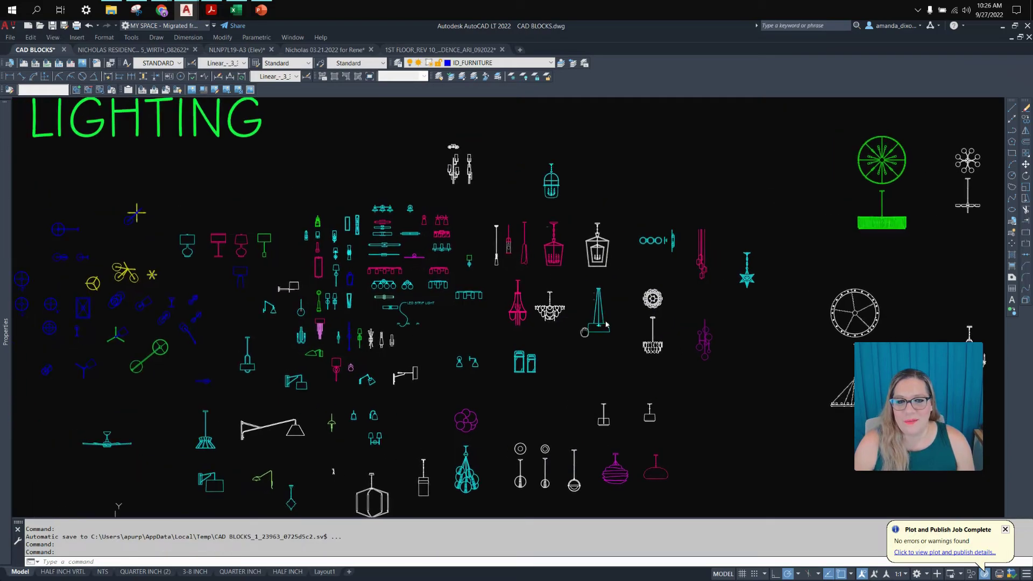
scroll(614, 339, "down", 4)
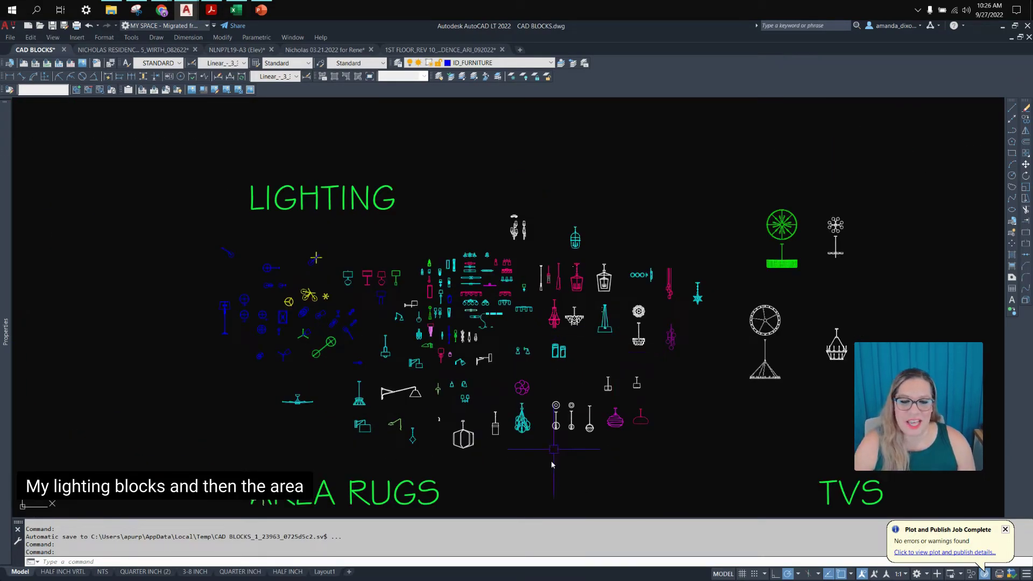
middle_click_drag(554, 482, 640, 210)
scroll(535, 363, "down", 6)
middle_click_drag(624, 319, 624, 204)
scroll(681, 287, "up", 4)
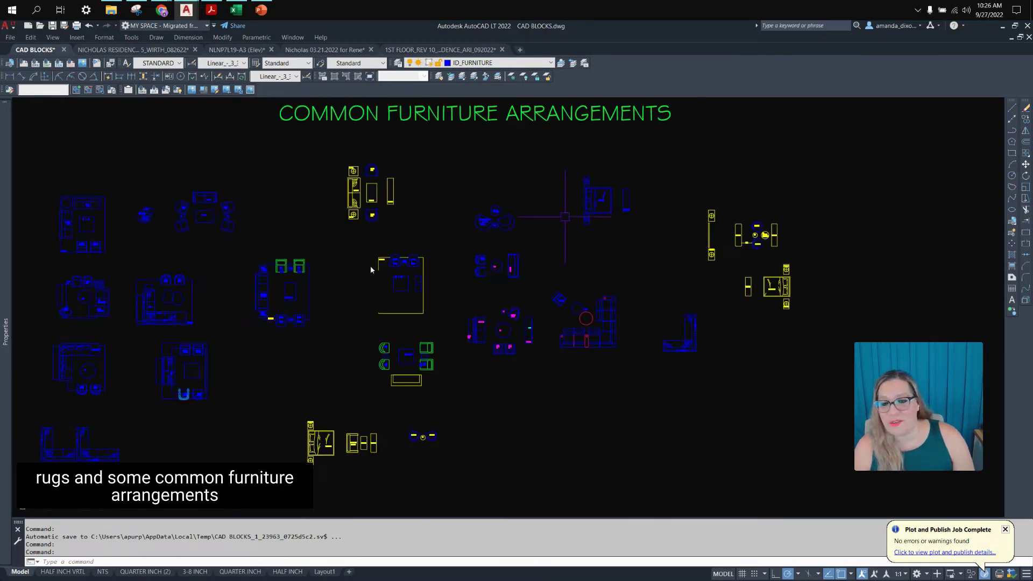
Look past the furniture arrangements and bedroom layouts to the library's mirror blocks and compare their sizes.
scroll(573, 210, "down", 6)
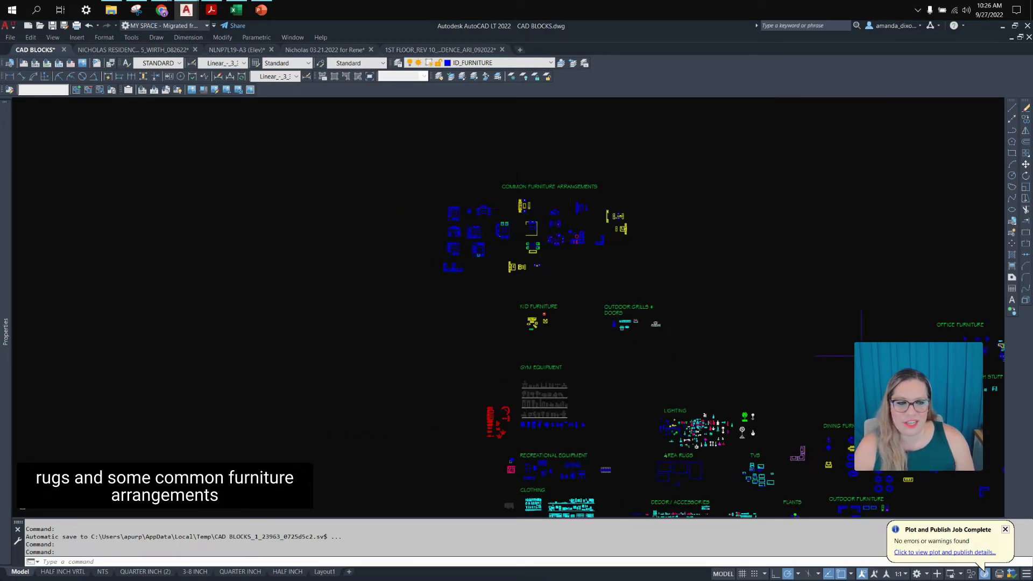
scroll(579, 324, "up", 6)
scroll(710, 501, "up", 2)
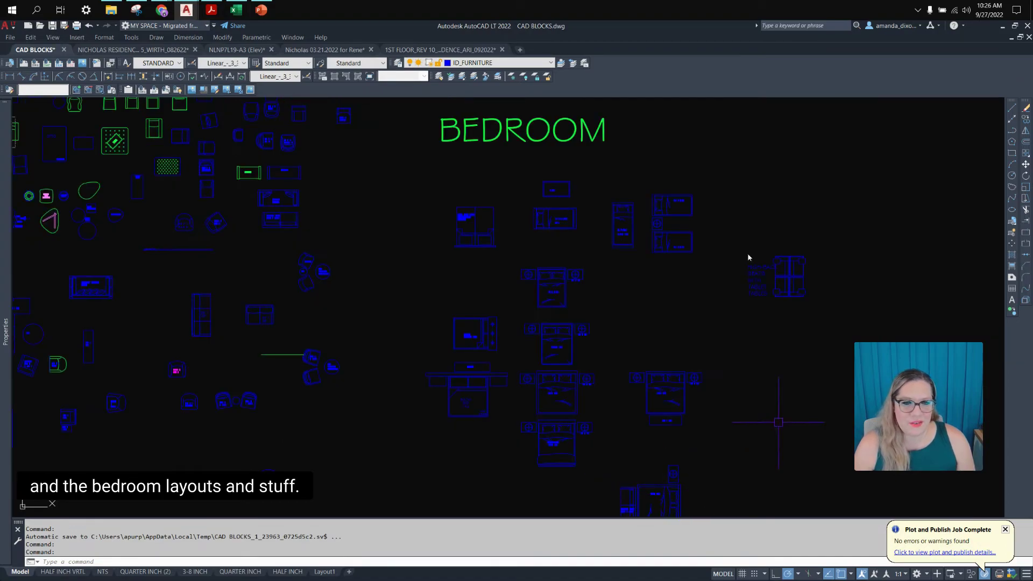
scroll(619, 290, "down", 6)
mouse_move(96, 362)
middle_mouse_down()
mouse_move(177, 418)
mouse_move(328, 421)
middle_mouse_up()
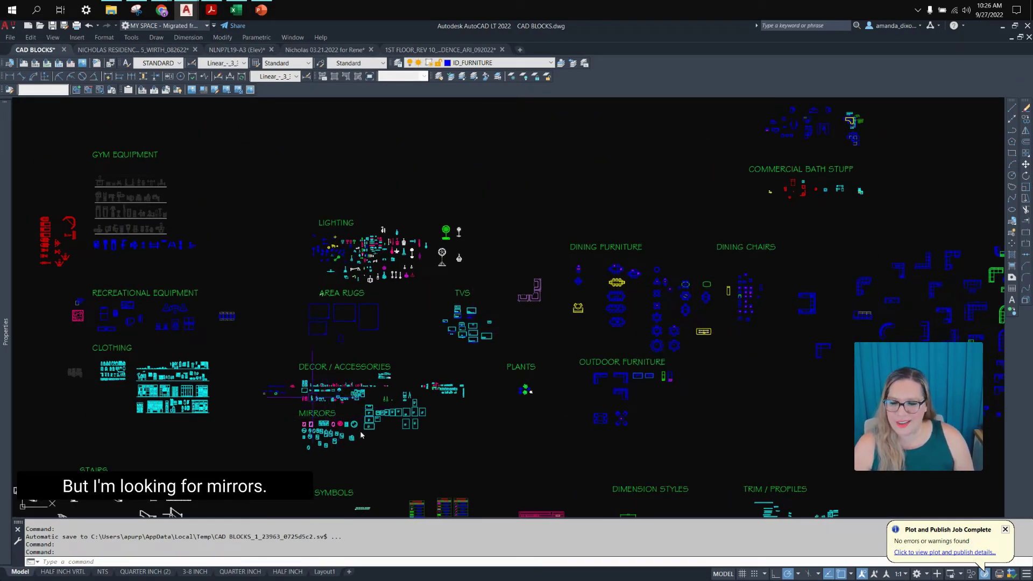
scroll(380, 446, "up", 5)
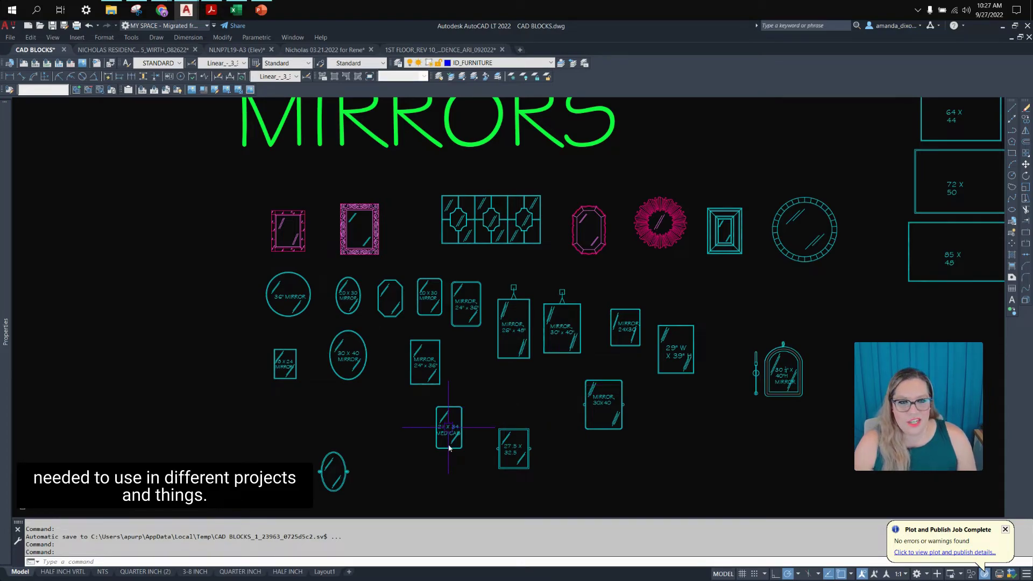
scroll(612, 326, "up", 3)
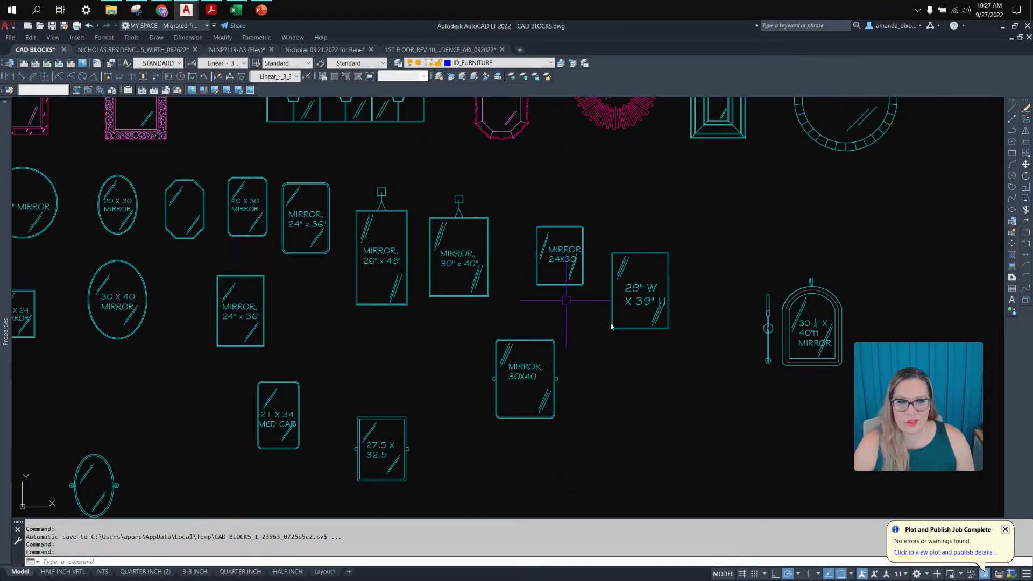
Copy the 26" x 48" and 24" x 36" mirrors and the 21 x 34 medicine cabinet into the residence drawing beside the Bath 4 vanity elevation.
left_click(682, 351)
left_click(677, 404)
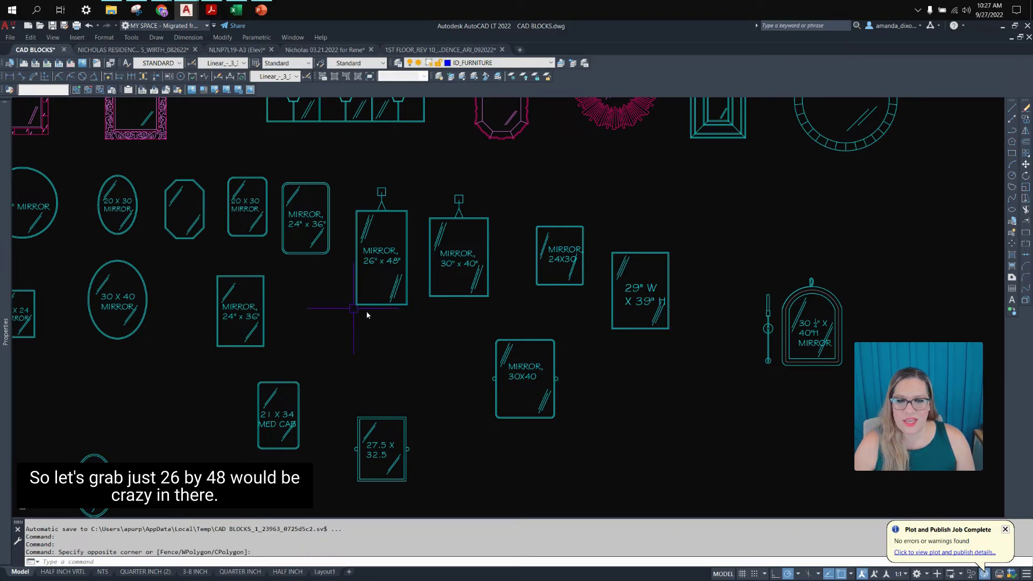
middle_click_drag(353, 312, 386, 320)
left_click(446, 323)
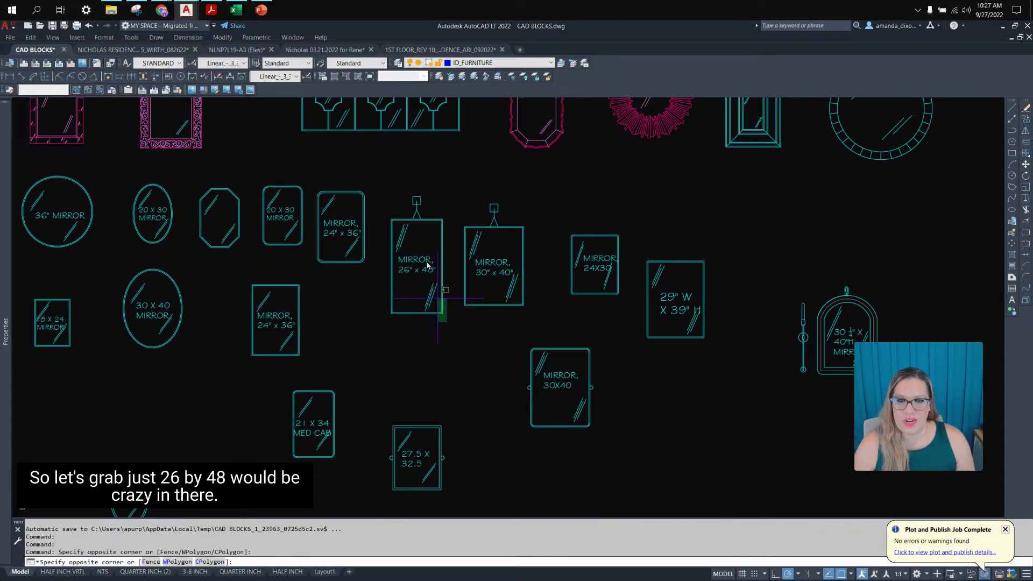
left_click(386, 241)
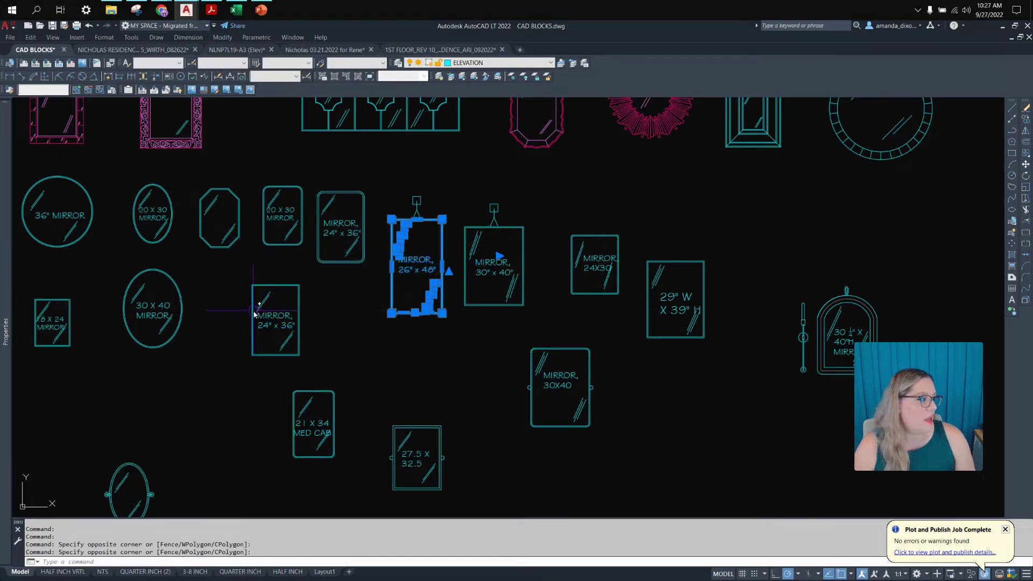
left_click(331, 370)
left_click(226, 283)
middle_click_drag(388, 385, 481, 423)
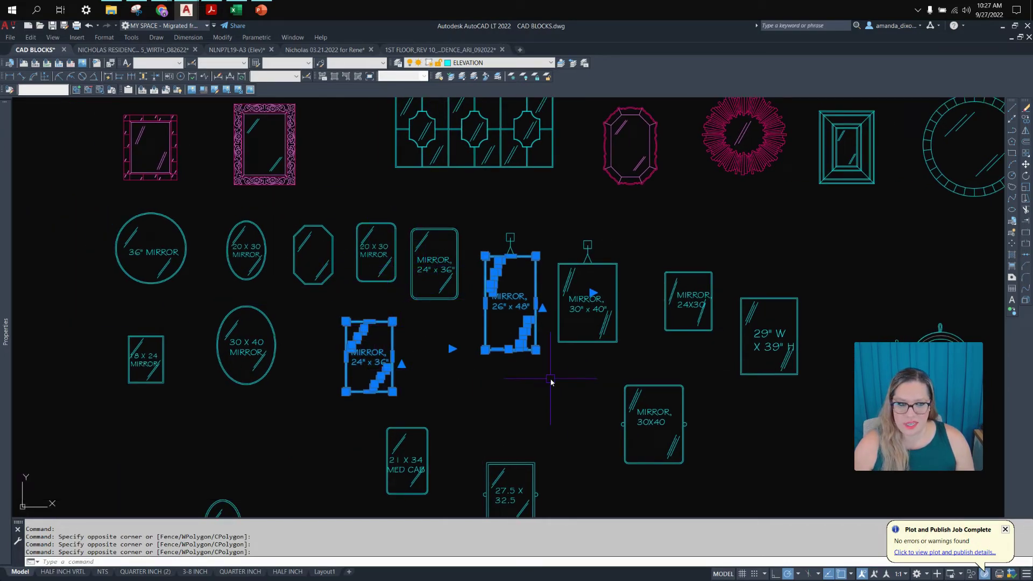
middle_click_drag(743, 430, 751, 299)
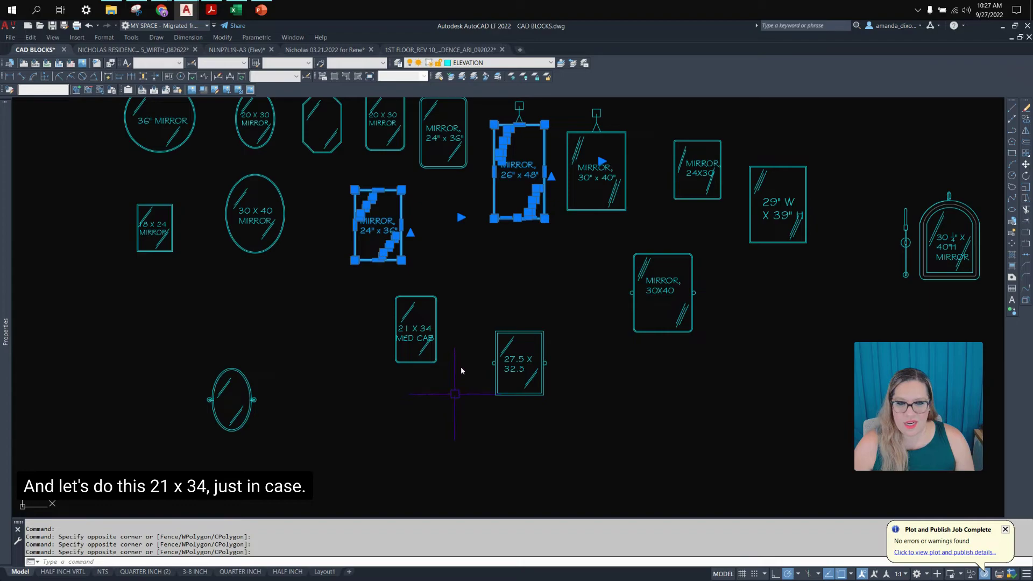
middle_click_drag(459, 385, 481, 411)
left_click(469, 310)
left_click(368, 429)
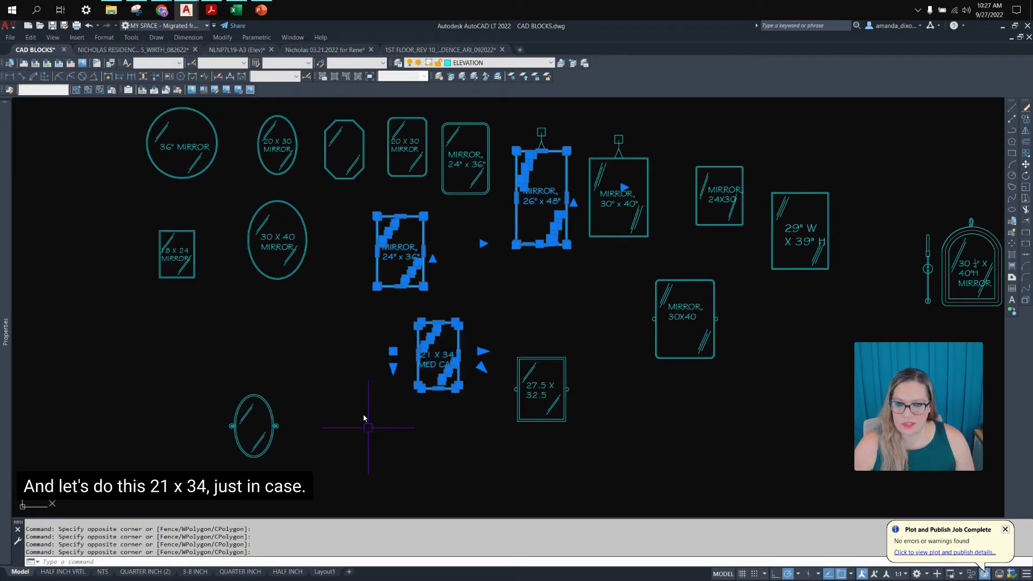
key("Escape")
left_click(133, 50)
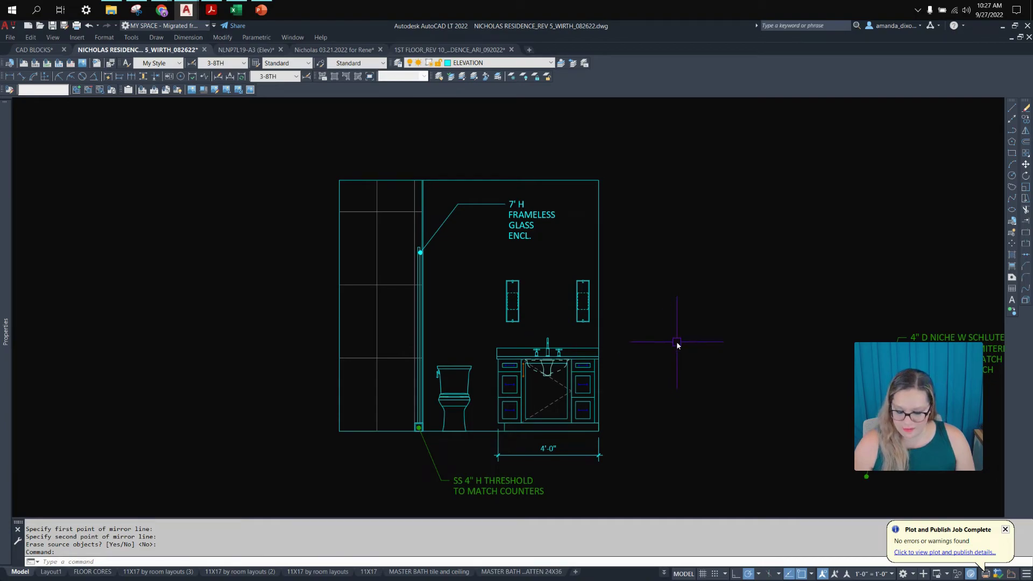
key("ctrl+v")
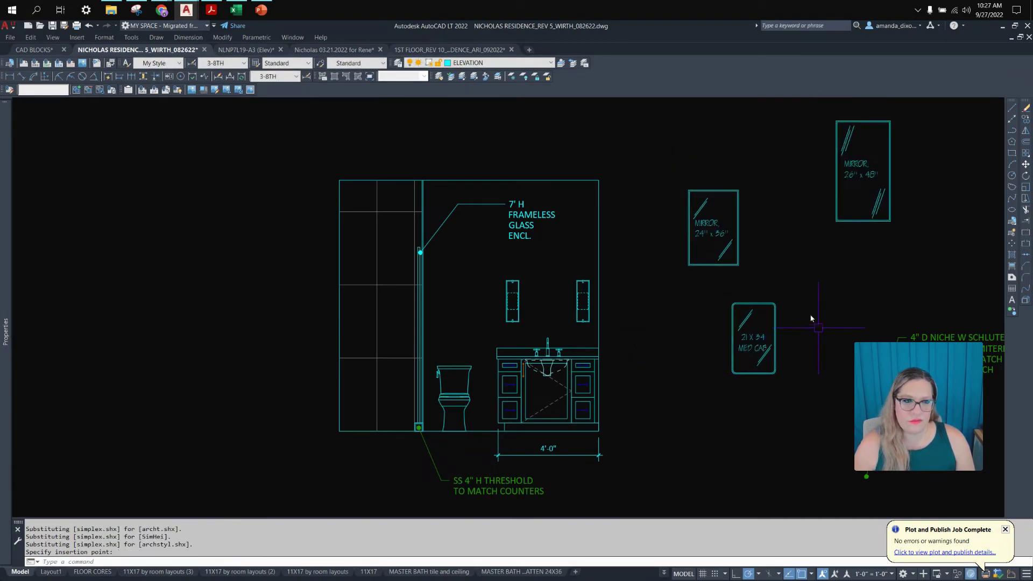
Move the 26" x 48" mirror by its bottom midpoint to above the backsplash, centered on the faucet between the two sconces.
left_click(808, 113)
type("m")
key("Return")
scroll(871, 226, "up", 4)
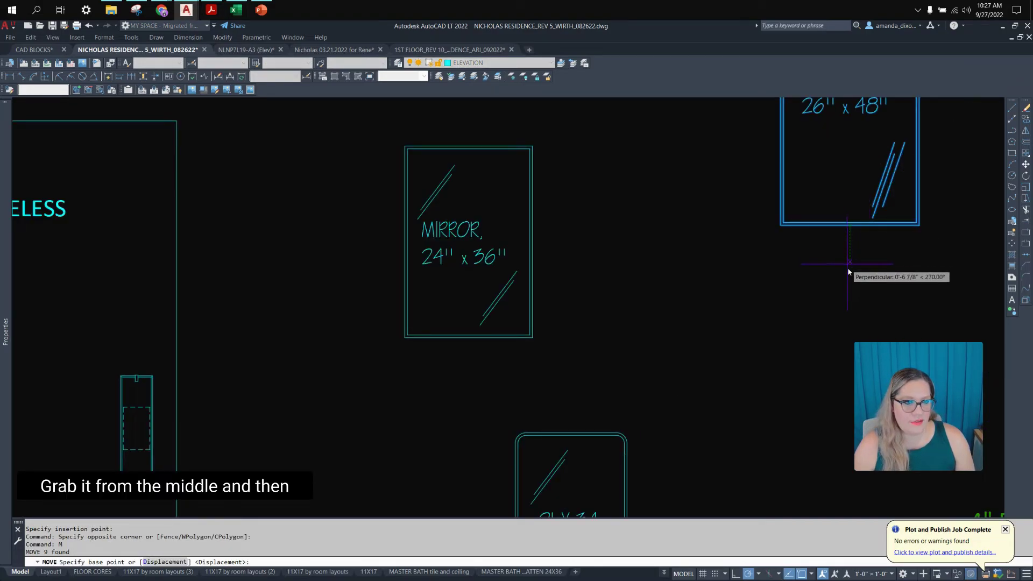
left_click(848, 235)
scroll(828, 307, "down", 3)
scroll(596, 367, "up", 5)
scroll(291, 466, "down", 3)
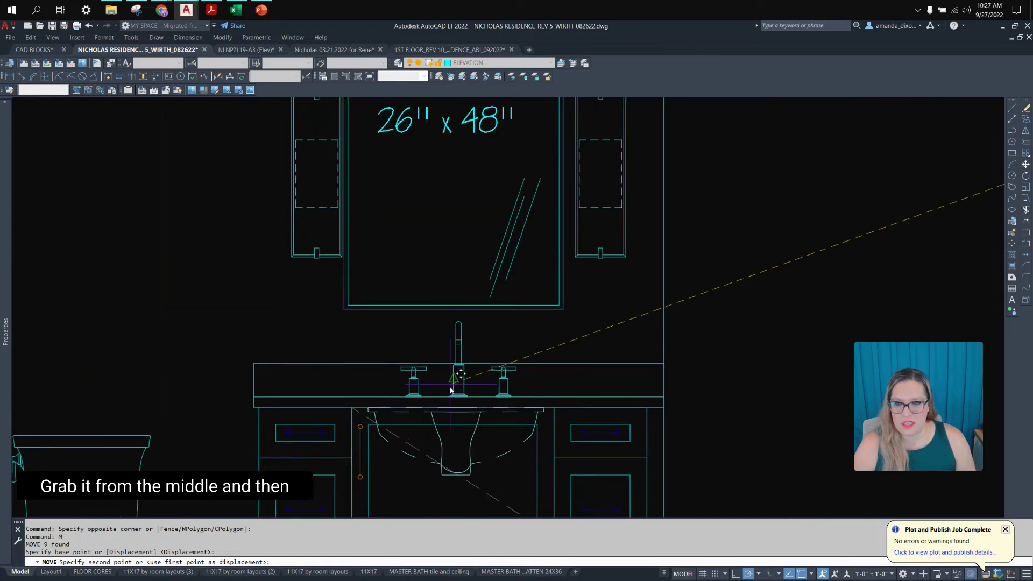
scroll(458, 377, "up", 3)
left_click(461, 406)
scroll(464, 409, "down", 2)
scroll(464, 409, "down", 2)
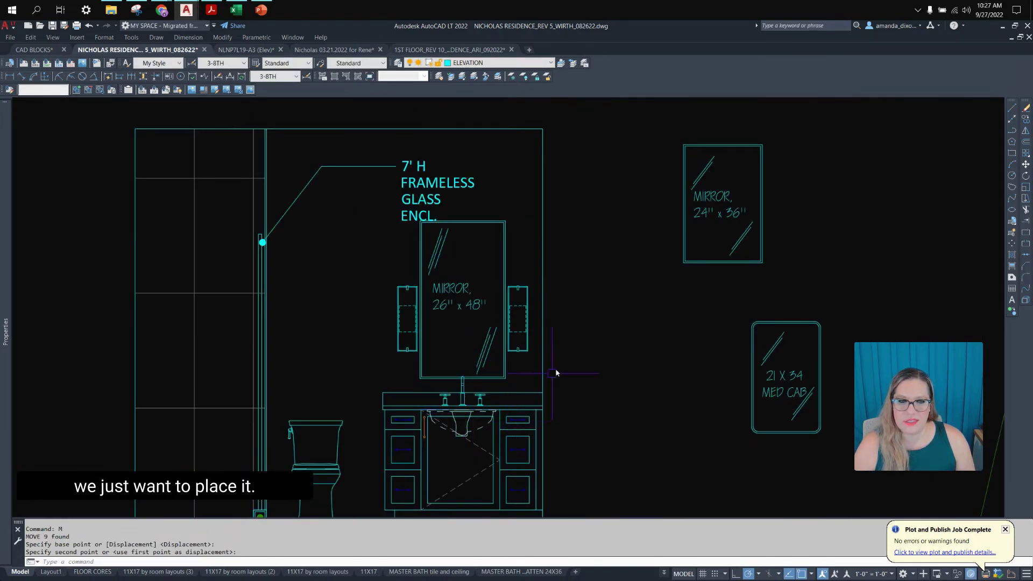
middle_click_drag(556, 371, 606, 392)
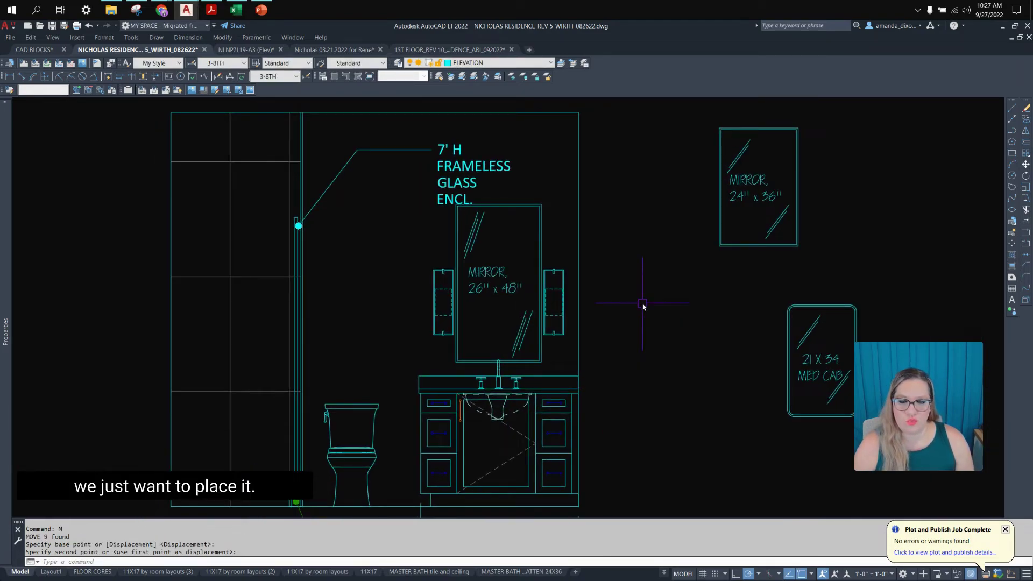
scroll(520, 315, "down", 2)
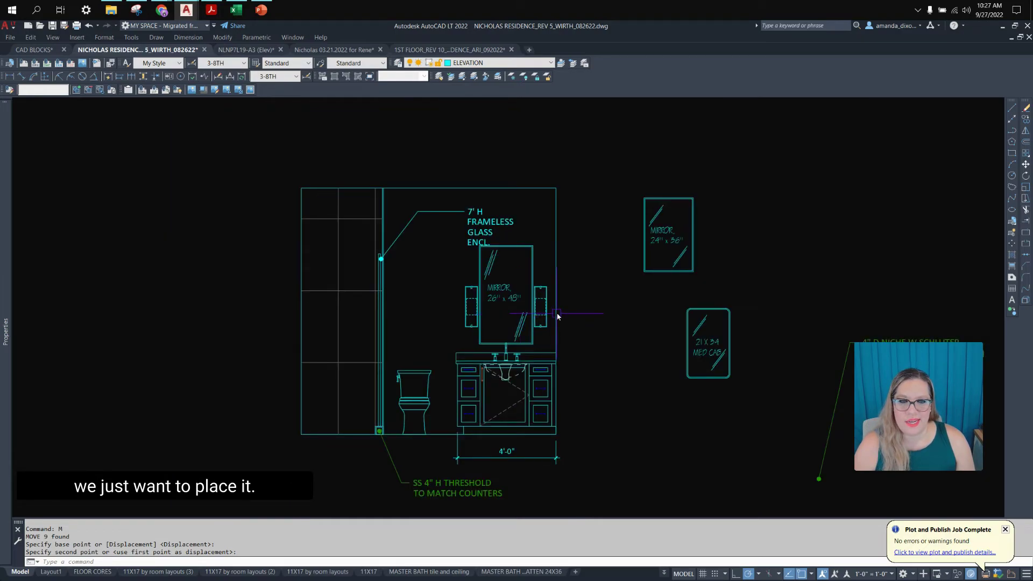
scroll(557, 317, "up", 2)
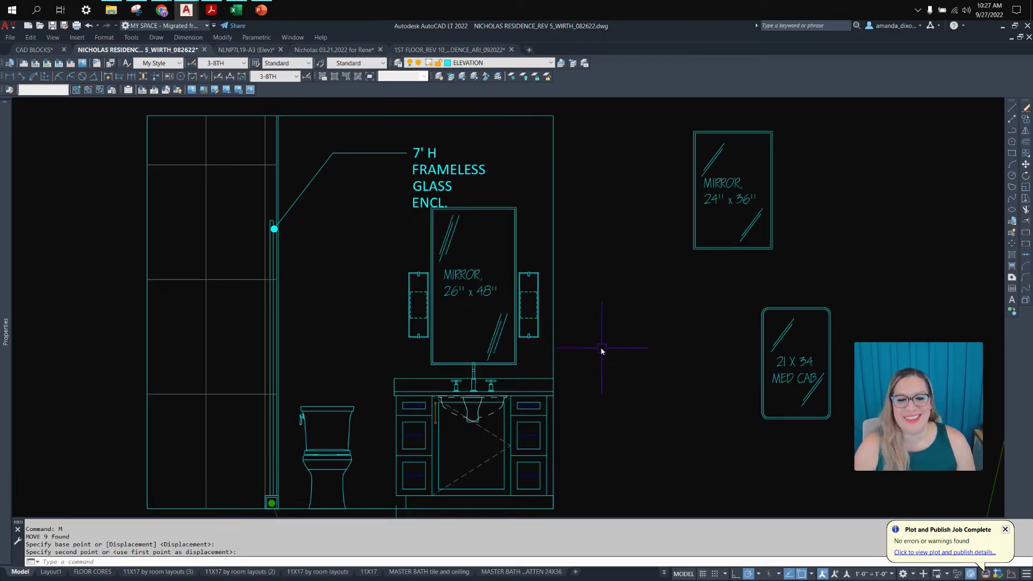
Copy the whole vanity elevation with its notes and dimension straight up above the original as a second mirror option.
scroll(554, 301, "up", 3)
scroll(450, 240, "down", 5)
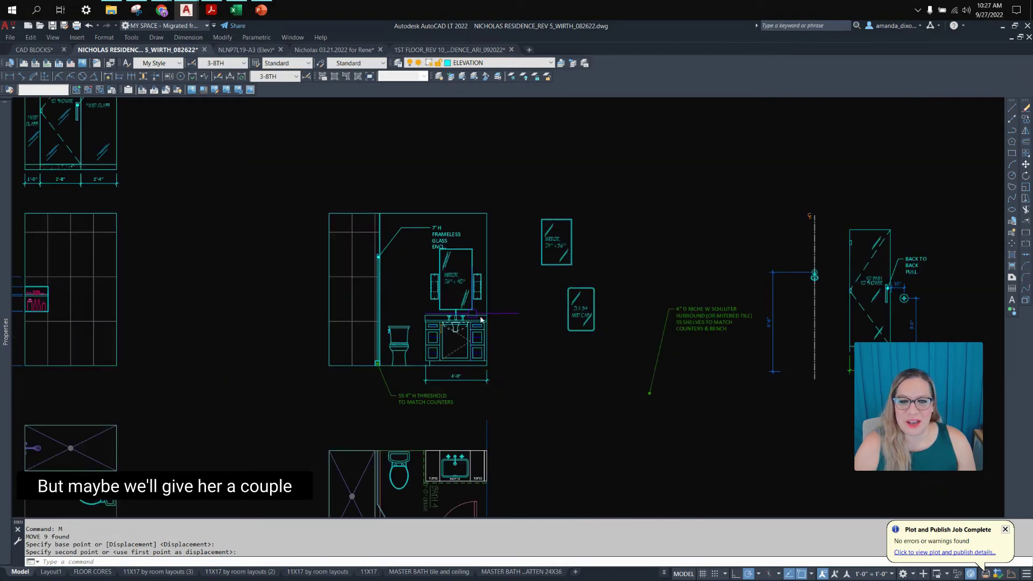
scroll(465, 279, "up", 6)
scroll(492, 262, "down", 5)
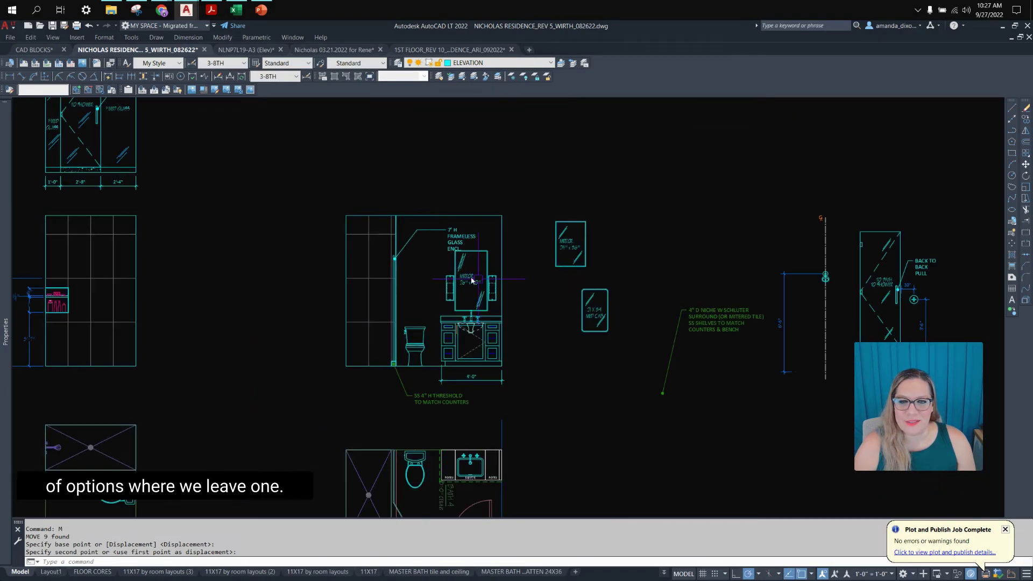
key("Escape")
left_click(312, 179)
left_click(538, 419)
type("c")
key("Return")
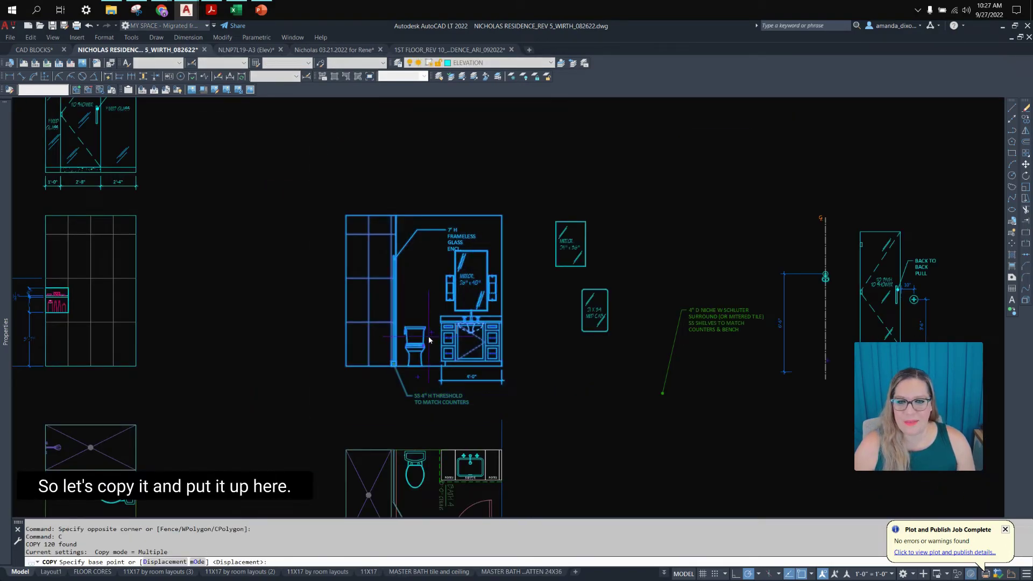
left_click(429, 339)
scroll(429, 339, "down", 4)
left_click(432, 248)
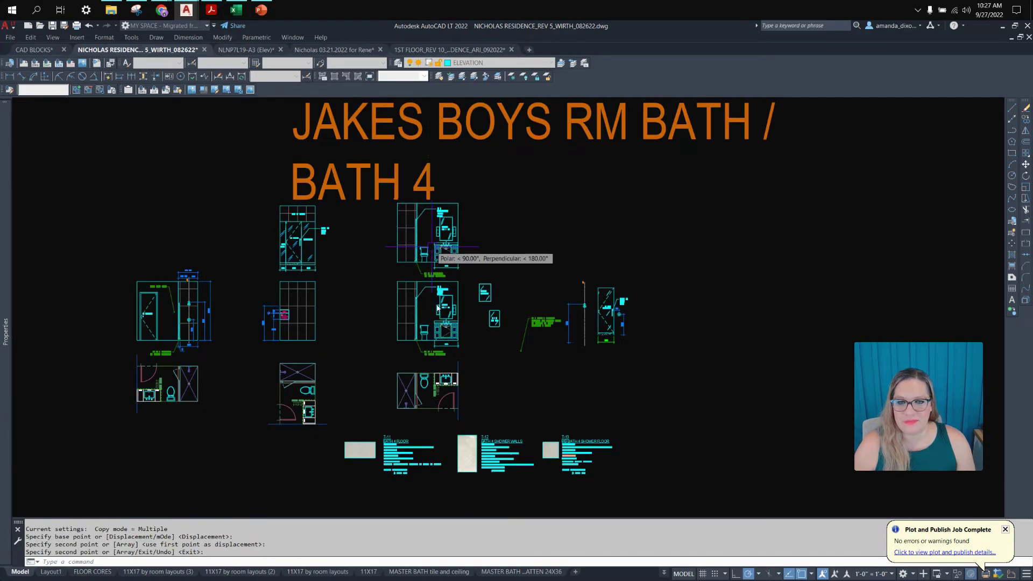
Delete the 26" x 48" mirror with its label and reflection lines from the original lower elevation.
scroll(446, 304, "up", 6)
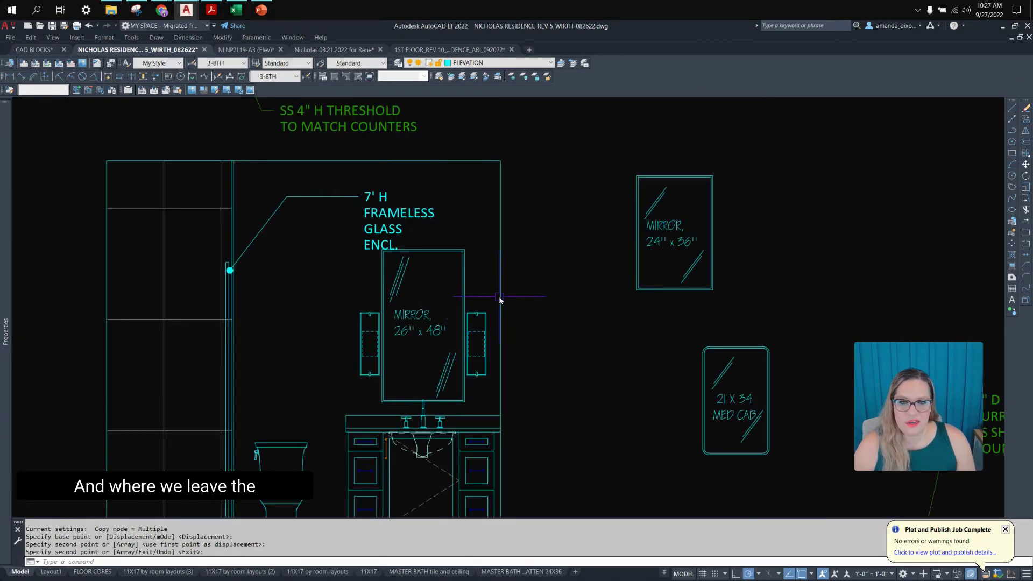
left_click(377, 242)
key("Delete")
scroll(455, 388, "up", 3)
left_click(452, 392)
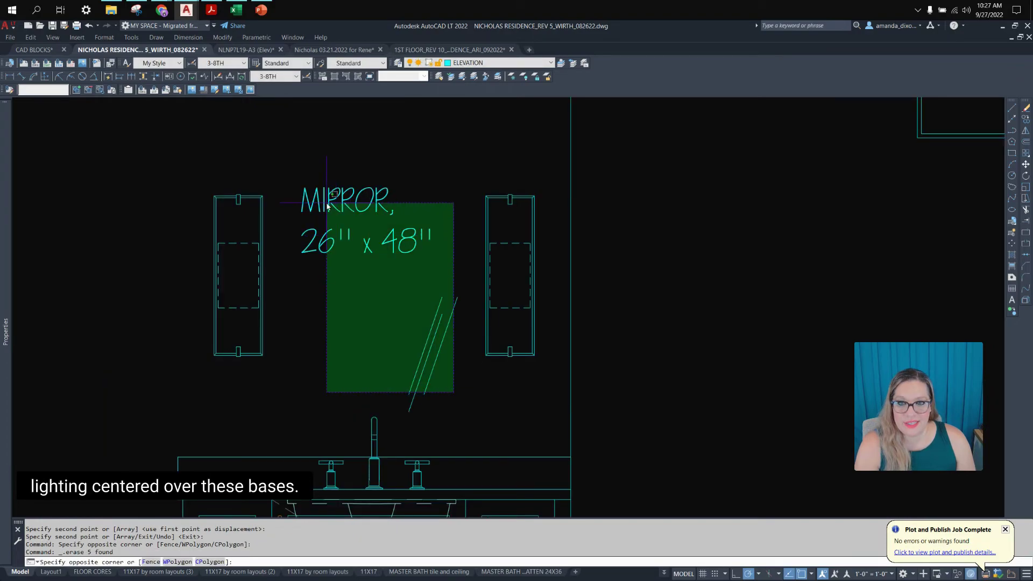
left_click(338, 230)
key("Delete")
scroll(407, 290, "down", 4)
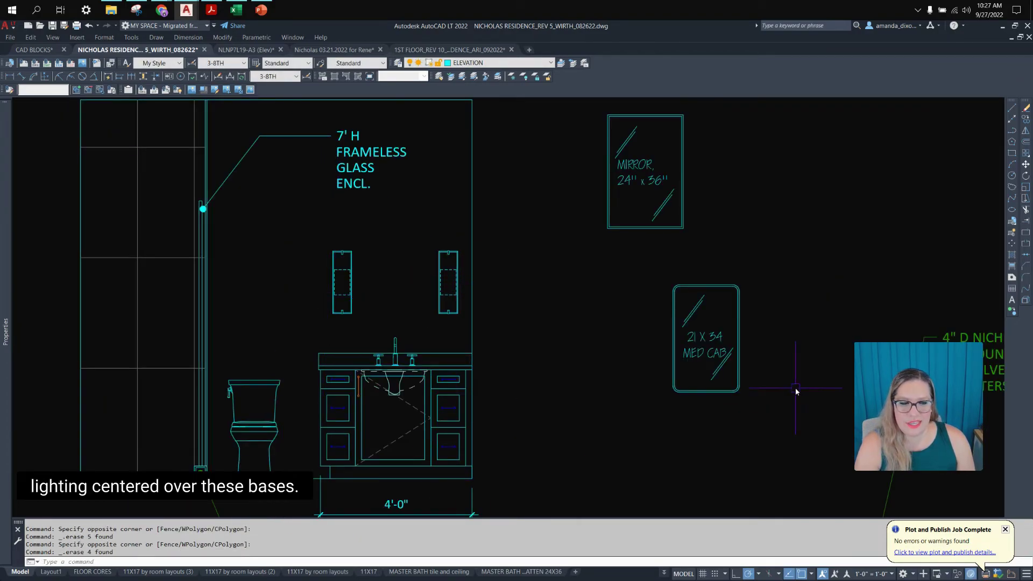
Move the 21 x 34 medicine cabinet by its center to between the sconces, aligned with the faucet's centerline and the sconces' mid-height.
left_click(786, 242)
left_click(585, 465)
type("M")
key("Return")
scroll(731, 399, "up", 2)
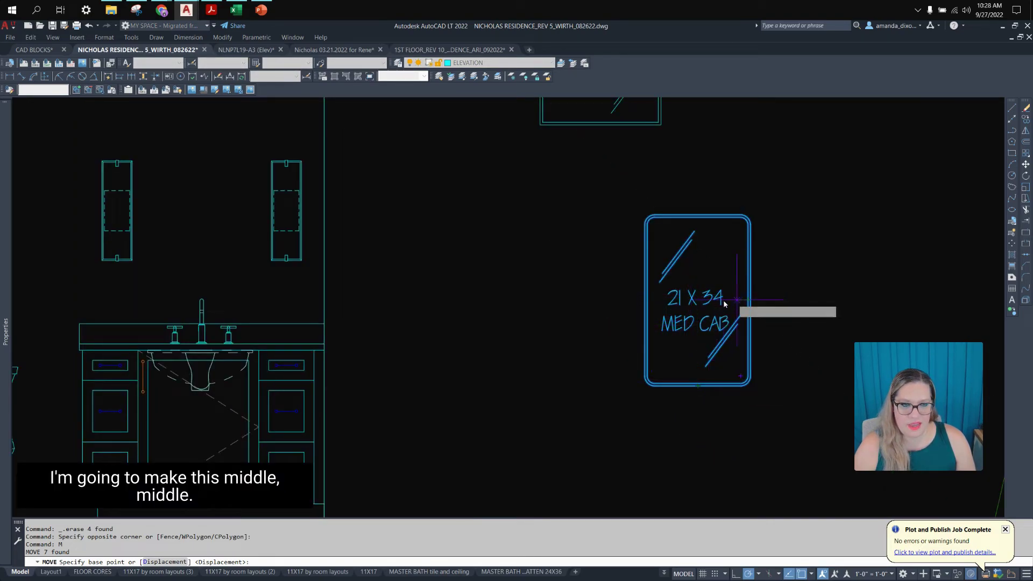
left_click(697, 299)
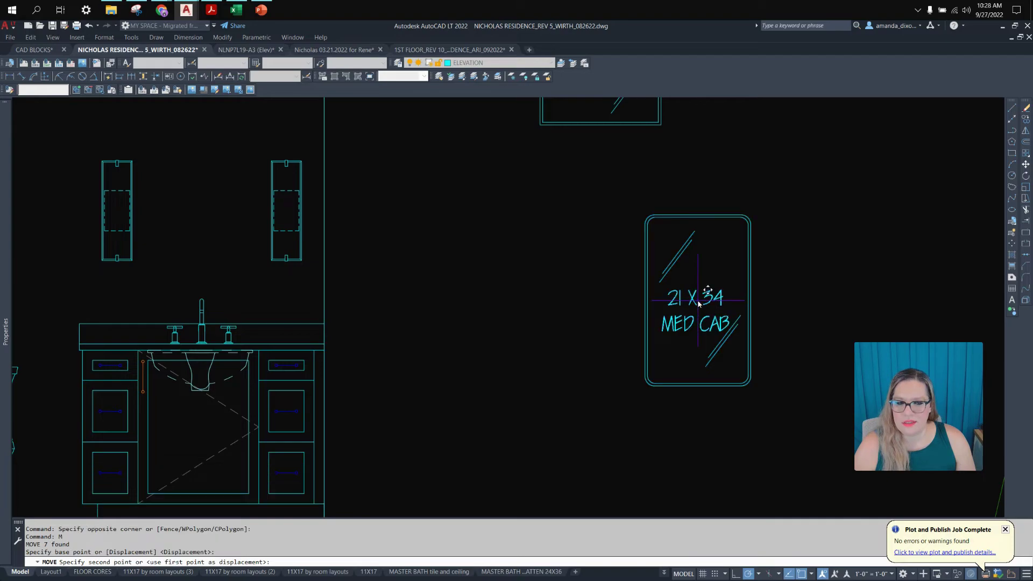
scroll(697, 301, "down", 2)
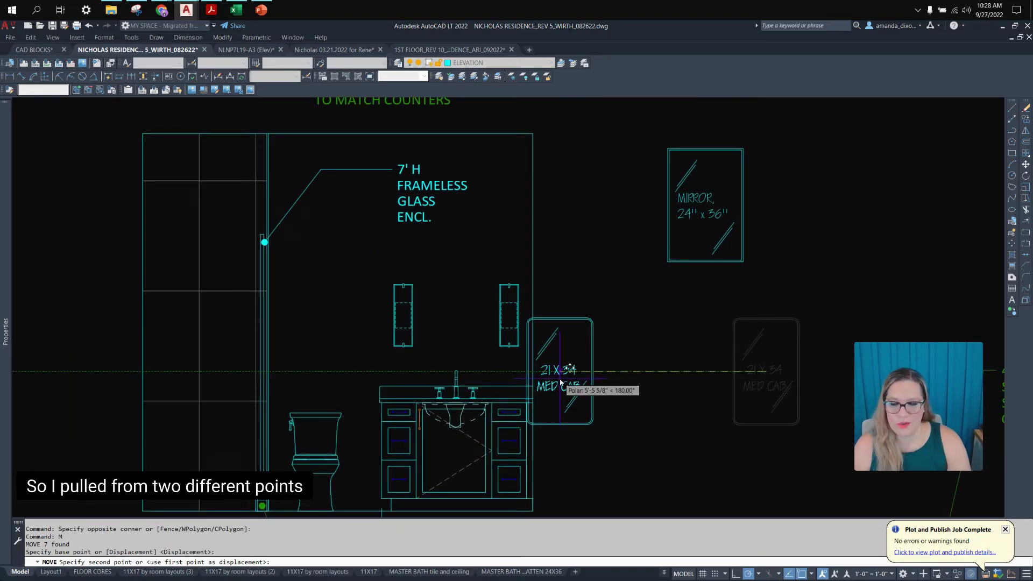
scroll(452, 333, "up", 4)
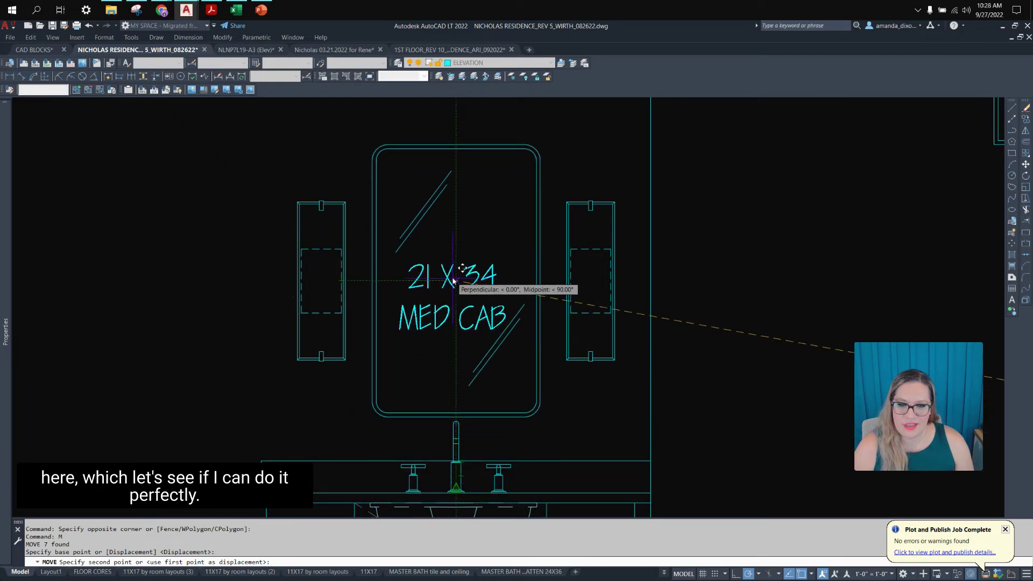
left_click(453, 280)
scroll(535, 328, "down", 3)
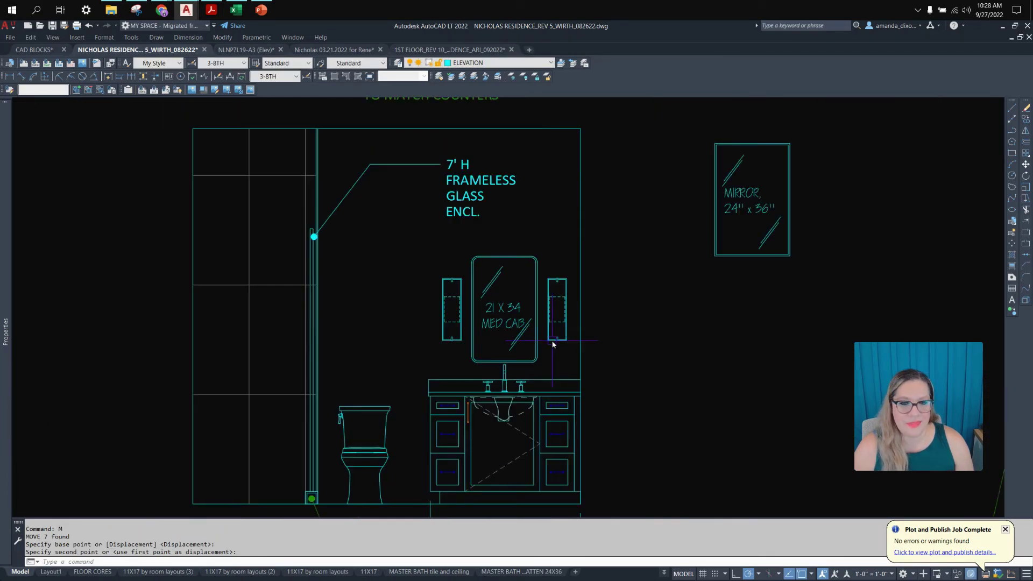
mouse_move(602, 379)
middle_mouse_down()
mouse_move(587, 393)
mouse_move(614, 349)
middle_mouse_up()
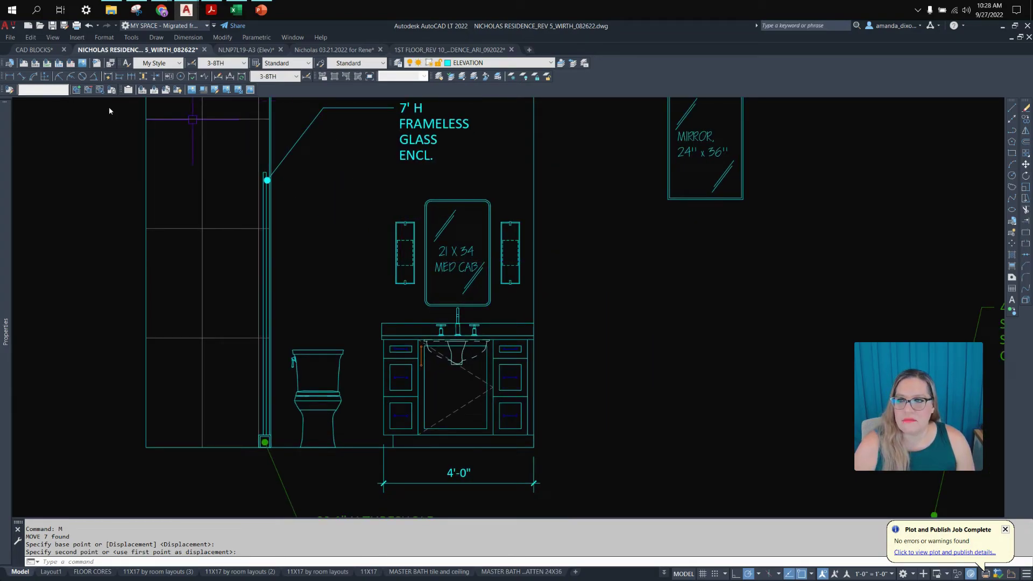
Measure the heights above the floor of the right sconce's center and the medicine cabinet's top.
left_click(9, 76)
left_click(487, 250)
left_click(496, 447)
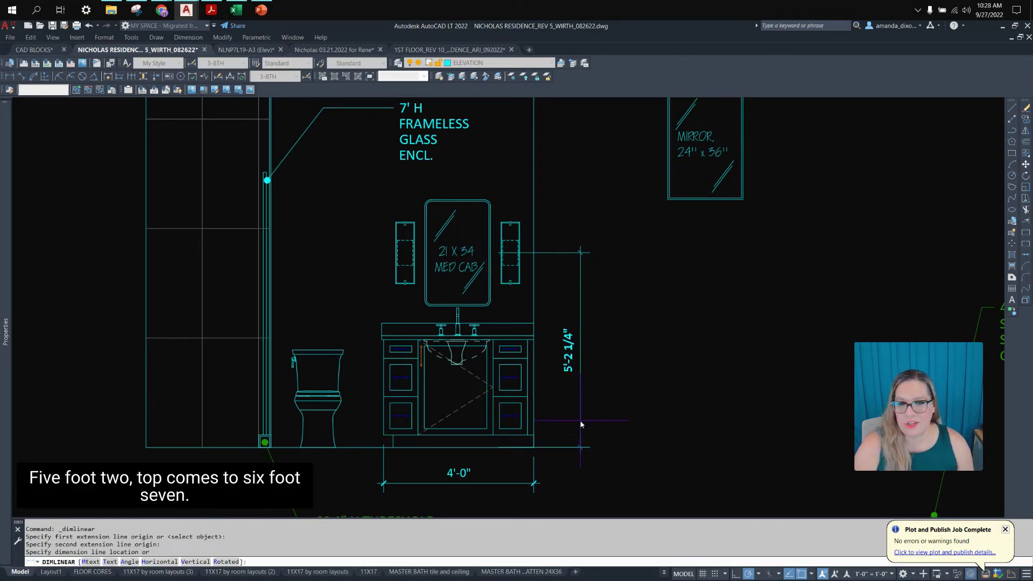
key("Escape")
key("Return")
left_click(456, 201)
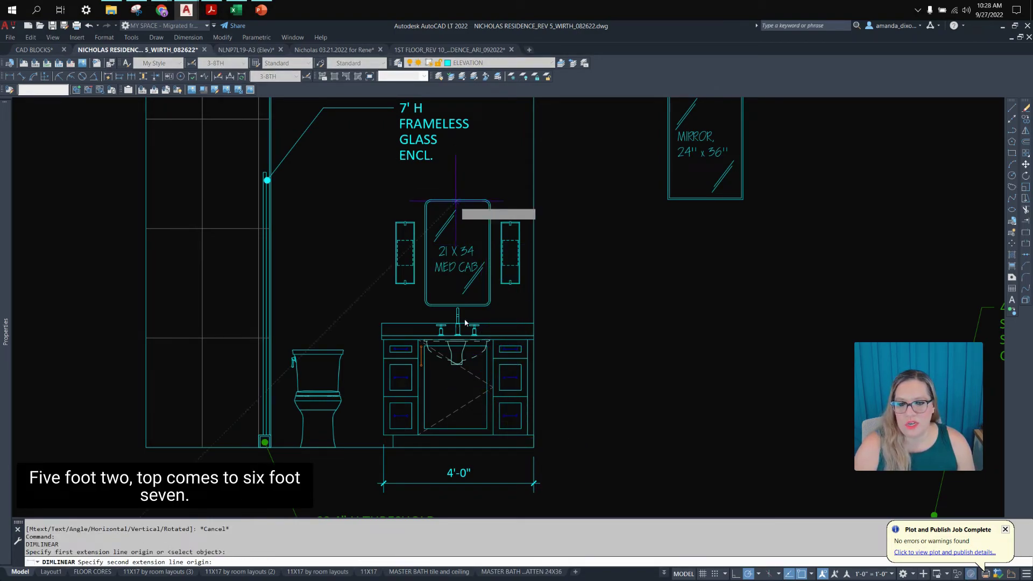
left_click(458, 448)
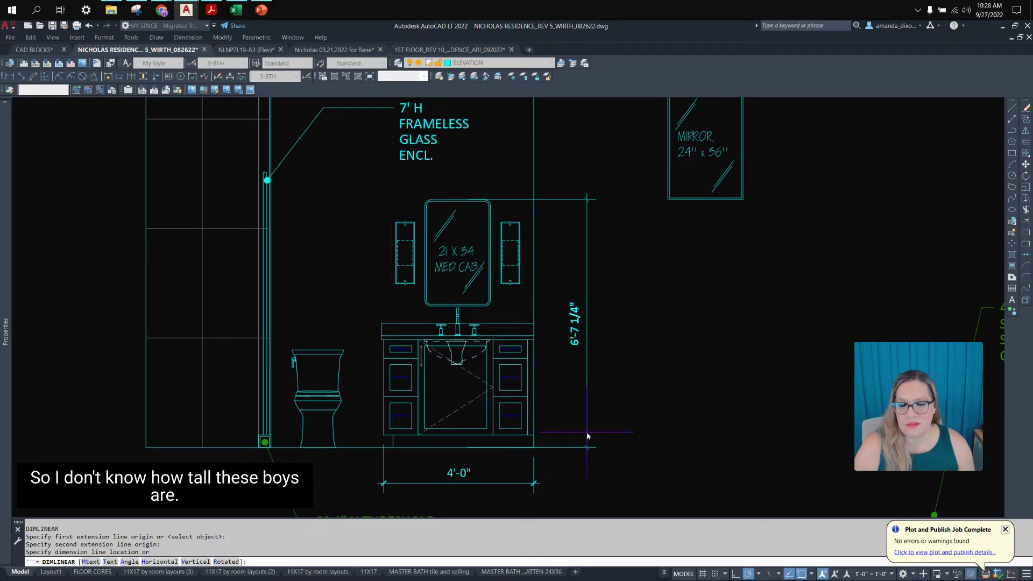
key("Escape")
Move the medicine cabinet and both sconces straight up together by about 1 1/4".
scroll(467, 361, "up", 2)
left_click(278, 203)
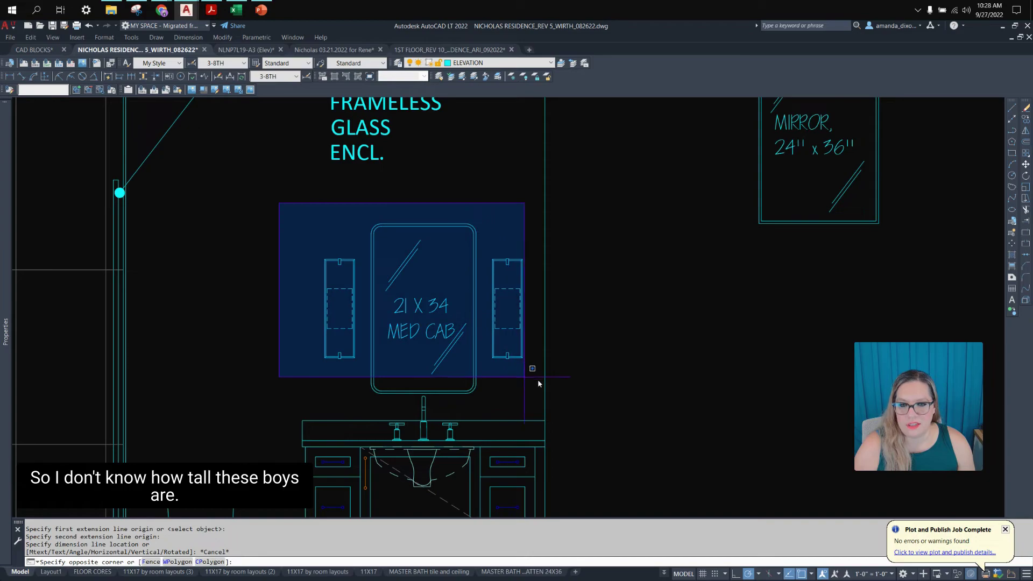
left_click(593, 398)
type("m")
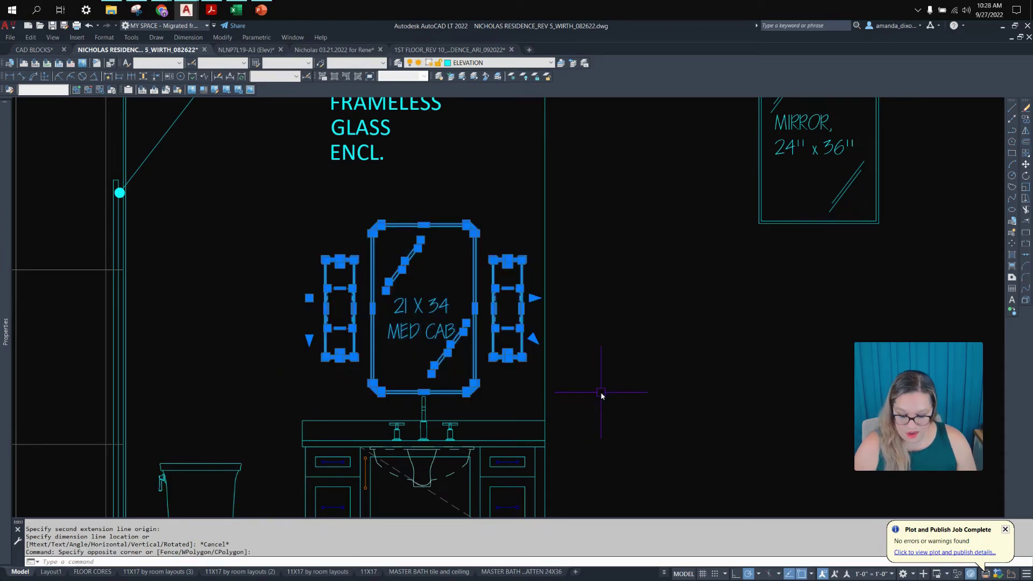
key("Return")
left_click(601, 391)
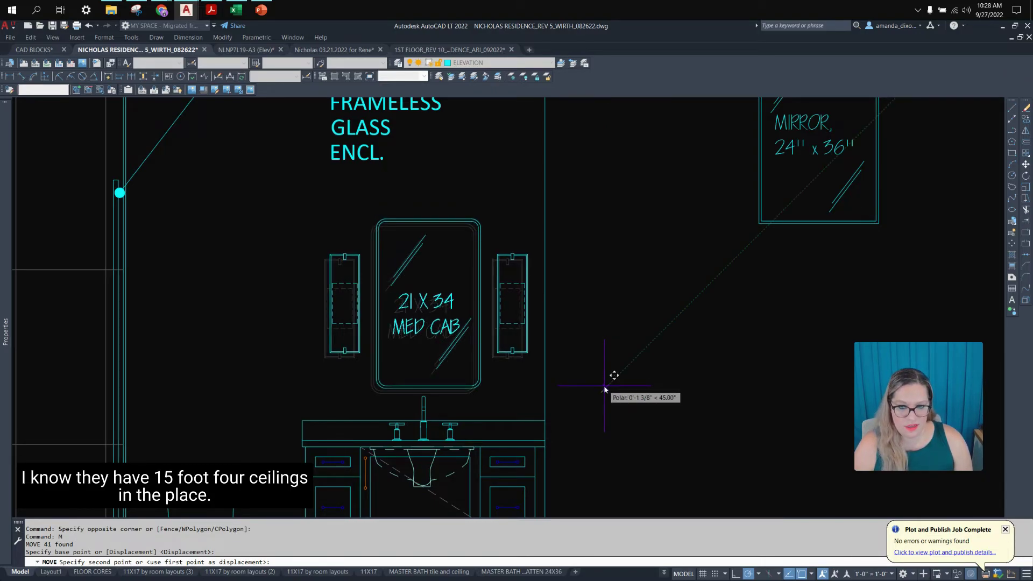
left_click(605, 389)
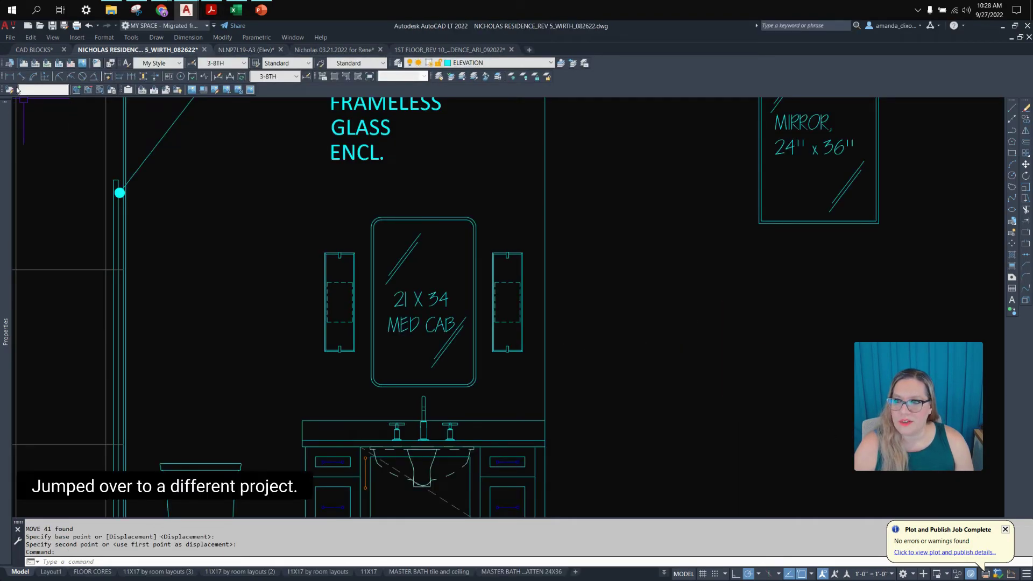
Add a vertical dimension from the floor to the center of the right sconce, placed outside the elevation's right wall.
left_click(11, 78)
scroll(694, 360, "down", 2)
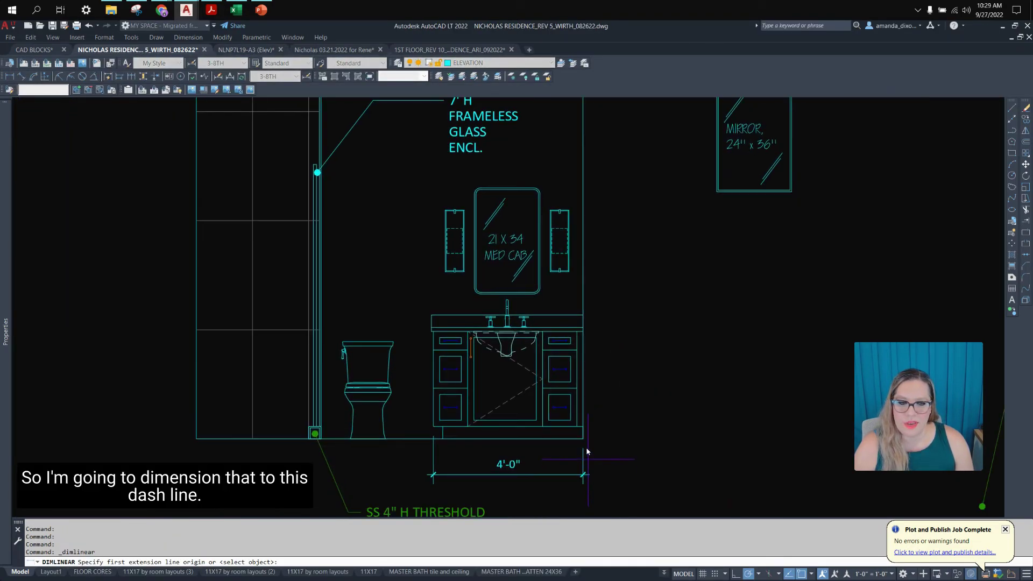
left_click(583, 438)
scroll(602, 207, "up", 4)
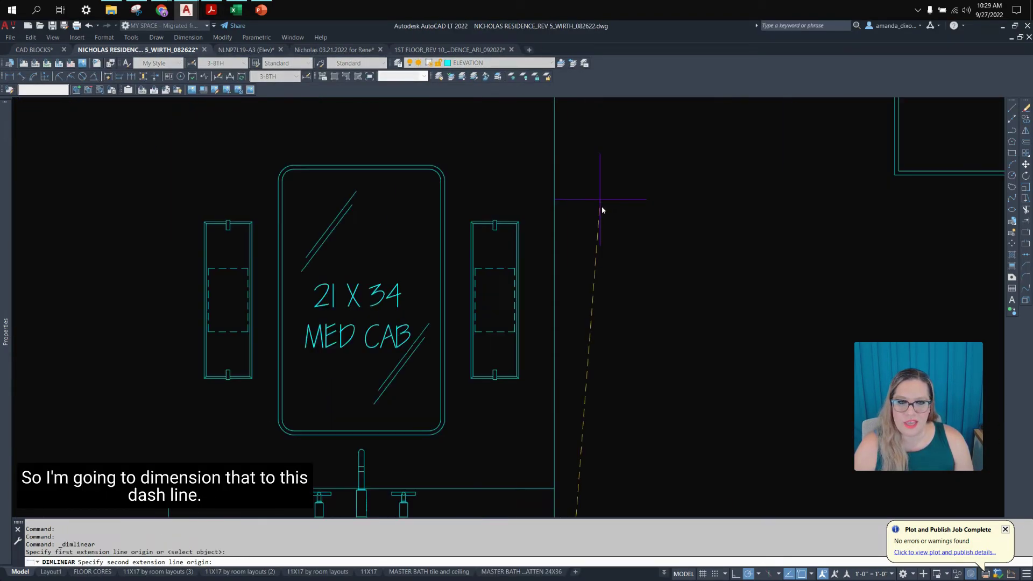
left_click(513, 301)
scroll(608, 297, "down", 4)
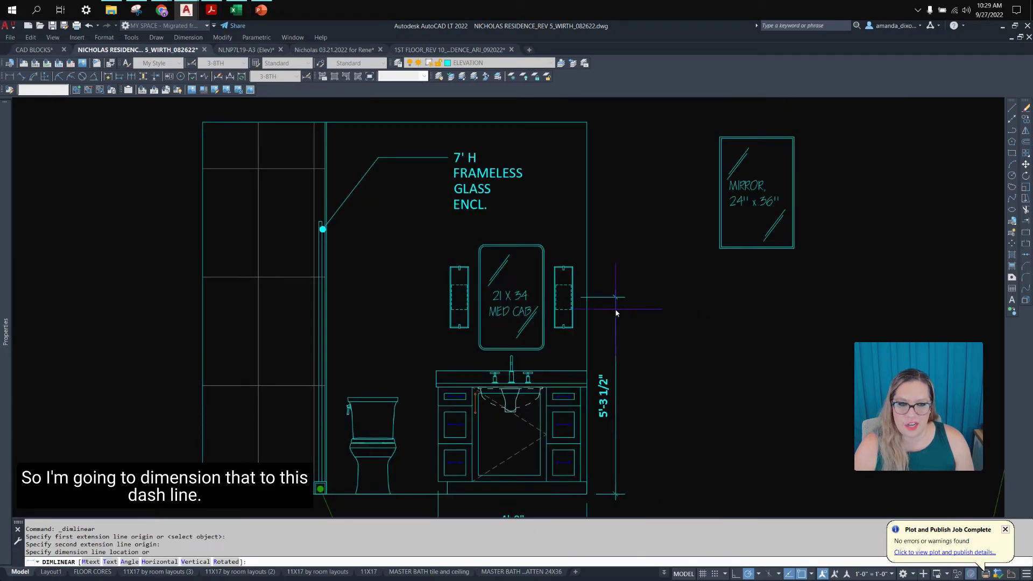
scroll(616, 313, "up", 4)
left_click(634, 279)
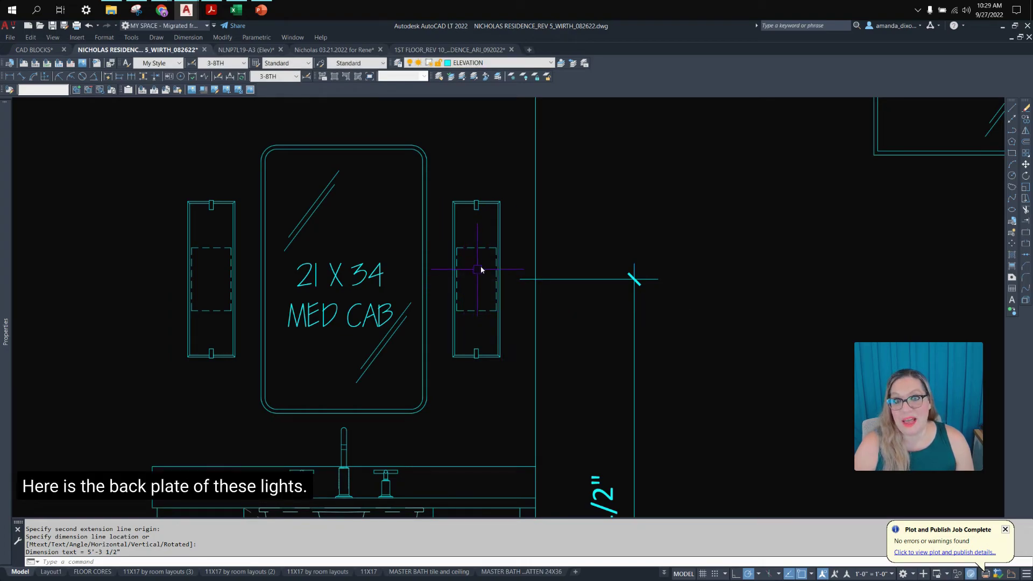
Copy the centerline and its CL symbol from the shower elevation onto the midpoint of the right sconce, starting above the ceiling line.
scroll(494, 253, "down", 2)
mouse_move(543, 341)
middle_mouse_down()
mouse_move(588, 273)
mouse_move(561, 343)
middle_mouse_up()
scroll(589, 273, "down", 2)
scroll(560, 343, "up", 2)
scroll(535, 307, "down", 2)
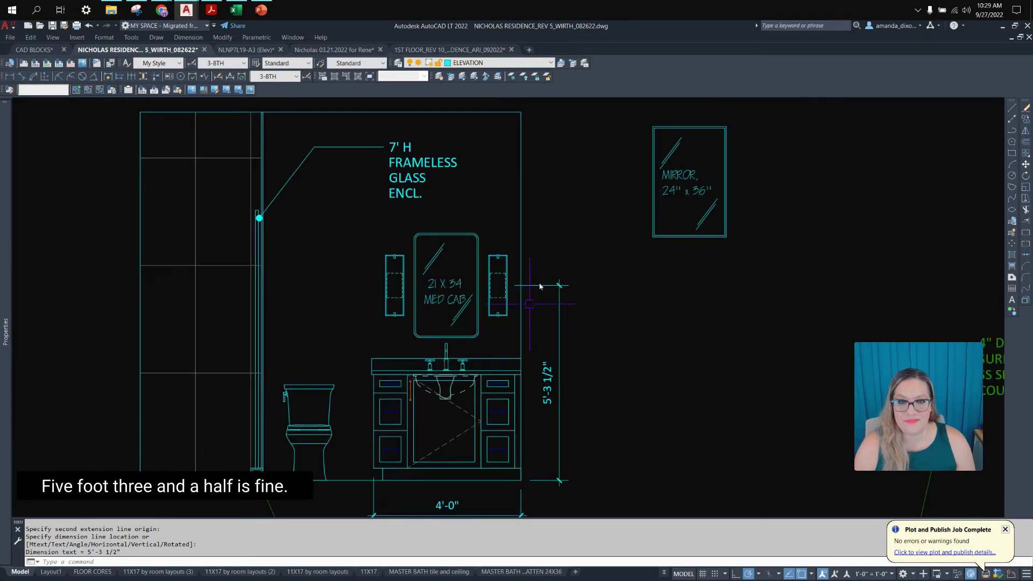
scroll(450, 241, "down", 5)
middle_click_drag(191, 231, 480, 344)
scroll(326, 366, "up", 7)
left_click(495, 194)
left_click(512, 236)
type("c")
key("Return")
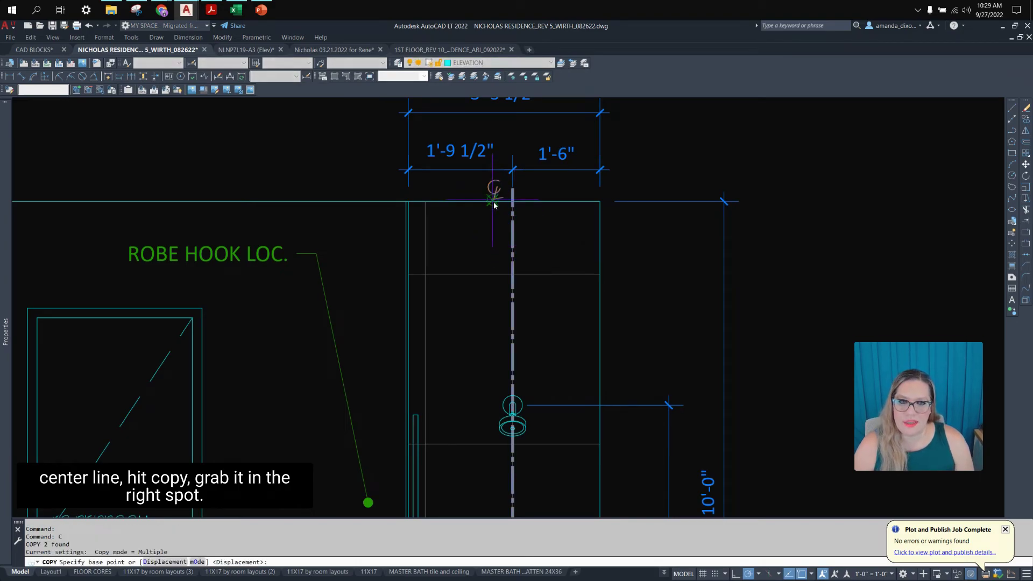
left_click(512, 204)
scroll(607, 334, "down", 6)
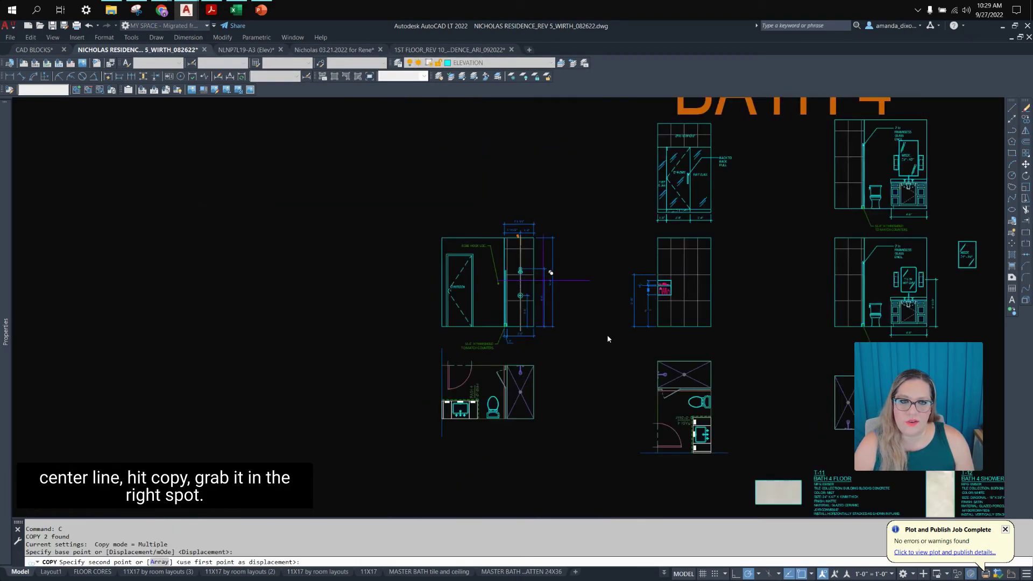
scroll(449, 304, "up", 8)
scroll(475, 381, "up", 4)
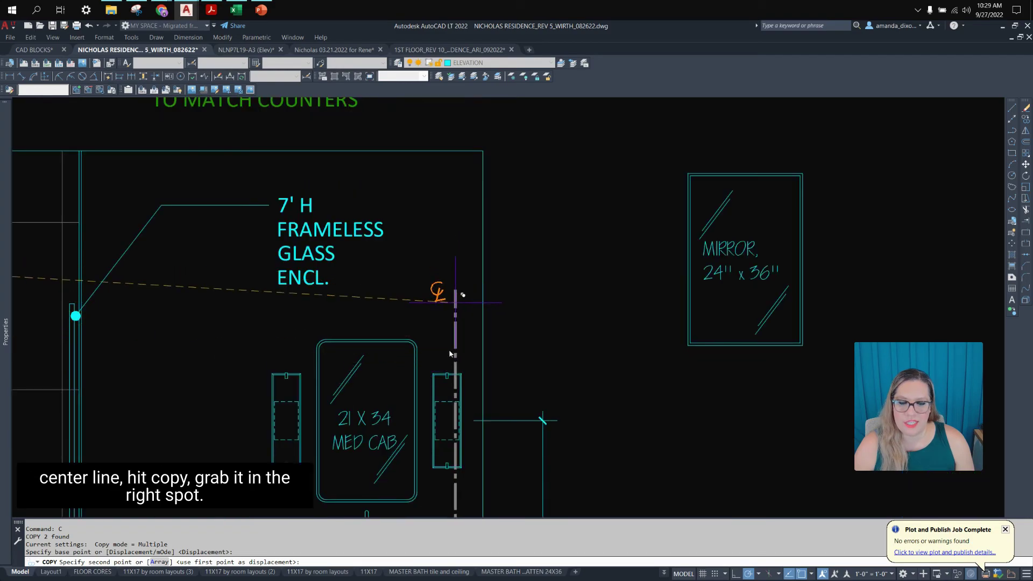
scroll(473, 129, "down", 3)
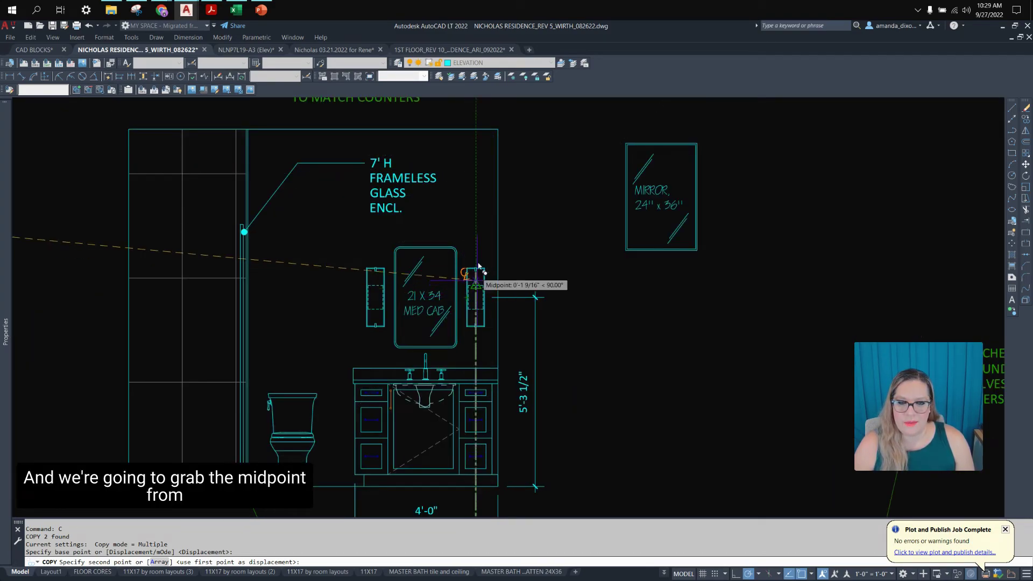
left_click(478, 128)
middle_click_drag(478, 128, 531, 187)
key("Escape")
key("Escape")
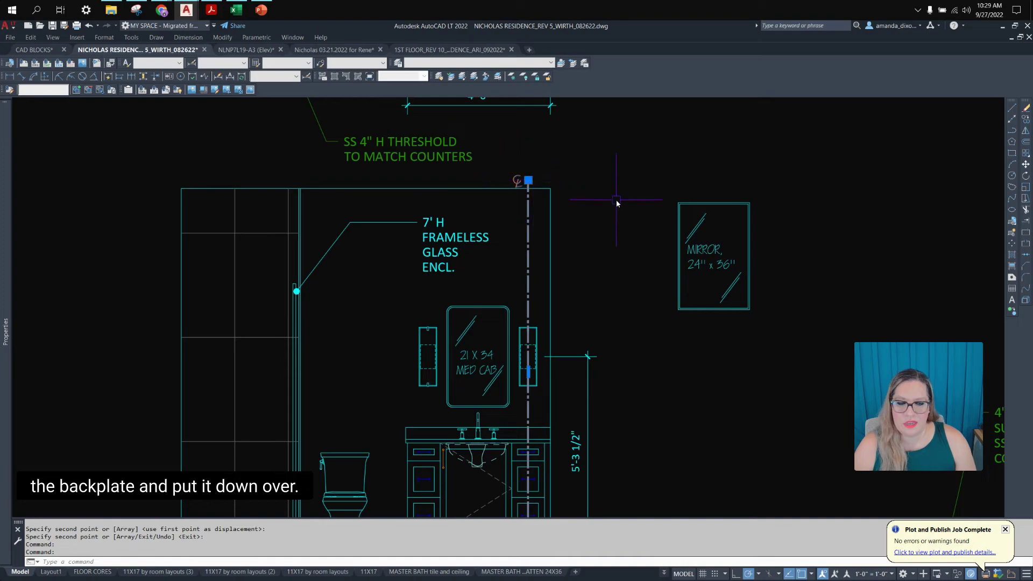
Copy the right sconce's centerline and CL symbol to the left sconce, using the sconces' matching upper-left corners as reference points.
type("c")
key("Return")
scroll(516, 302, "up", 6)
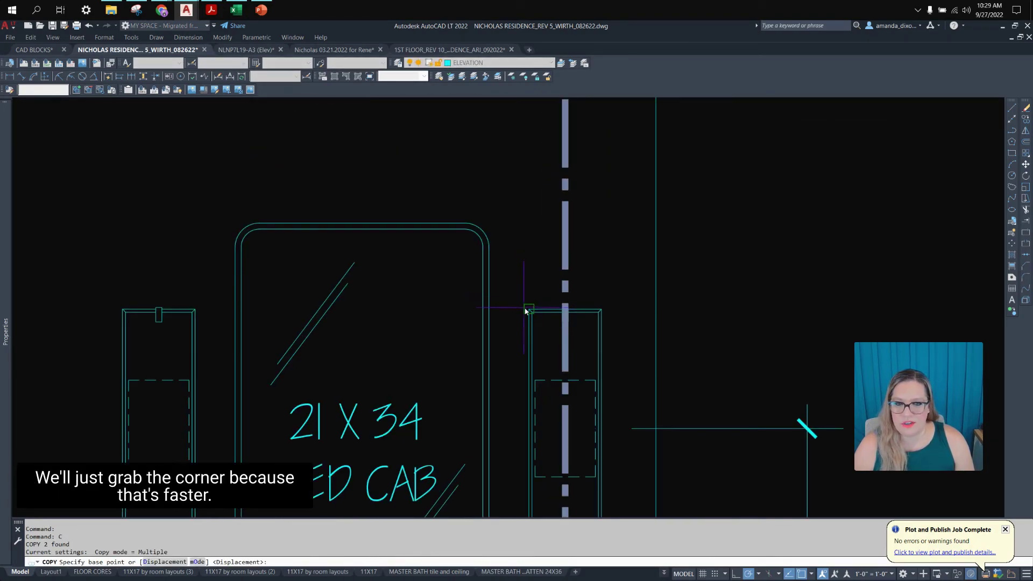
left_click(528, 309)
left_click(123, 308)
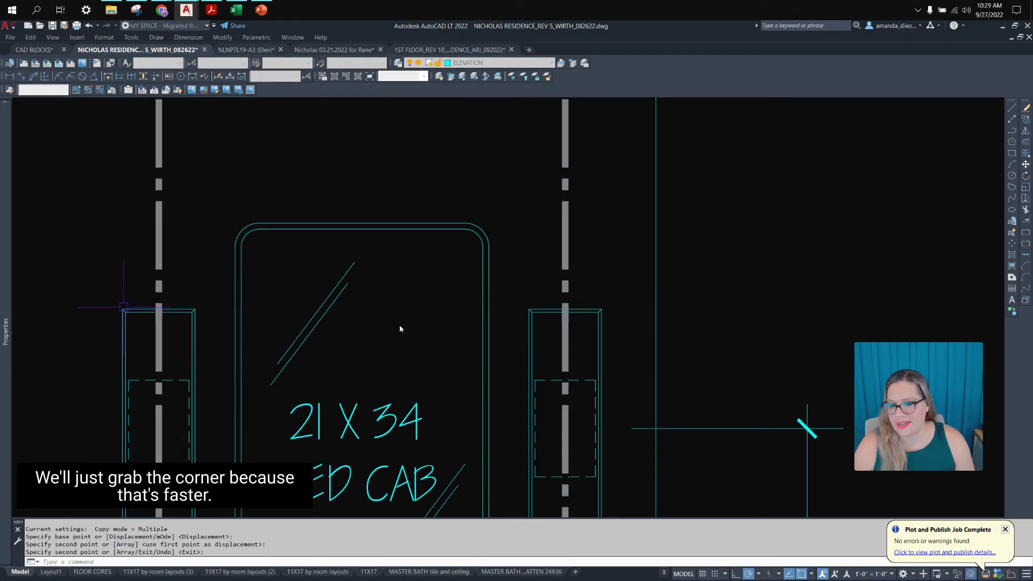
Delete the SS 4" H threshold note and its leader from the upper vanity elevation.
scroll(532, 379, "down", 6)
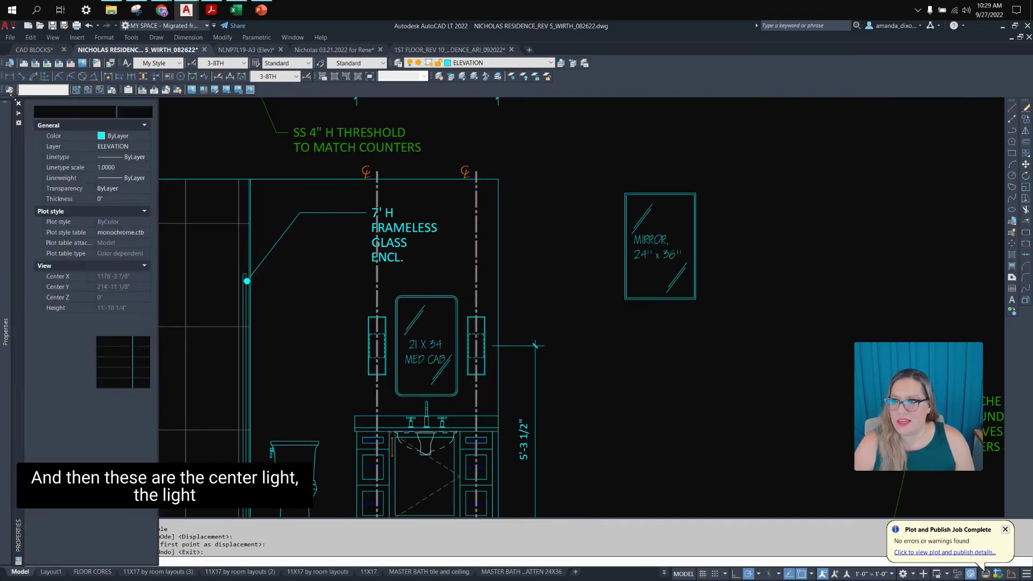
mouse_move(355, 152)
middle_mouse_down()
mouse_move(463, 277)
mouse_move(463, 347)
middle_mouse_up()
left_click(435, 348)
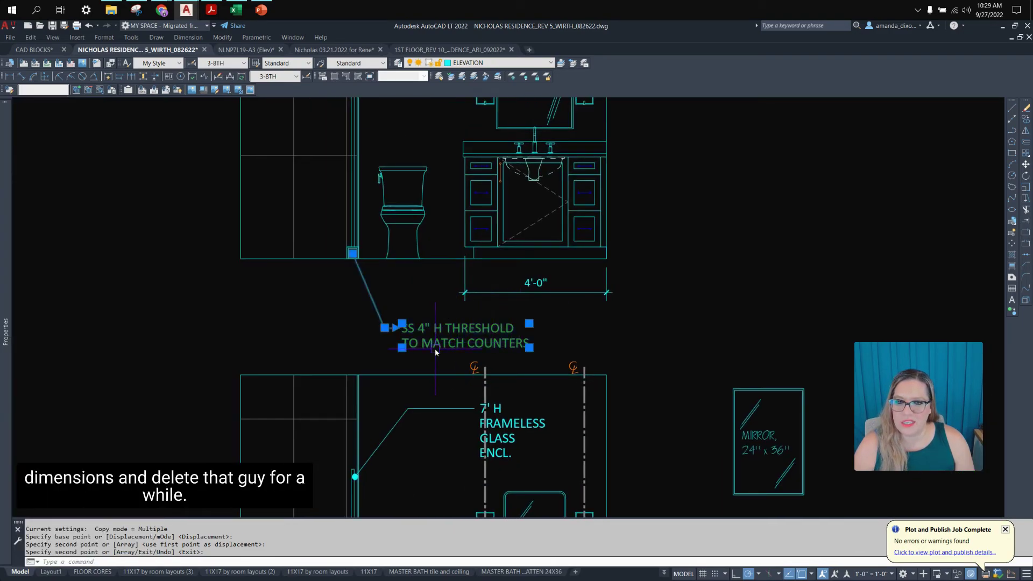
key("Delete")
Dimension horizontally from the right wall to the right sconce's centerline, placed above the lower vanity elevation.
left_click(9, 77)
scroll(622, 336, "up", 2)
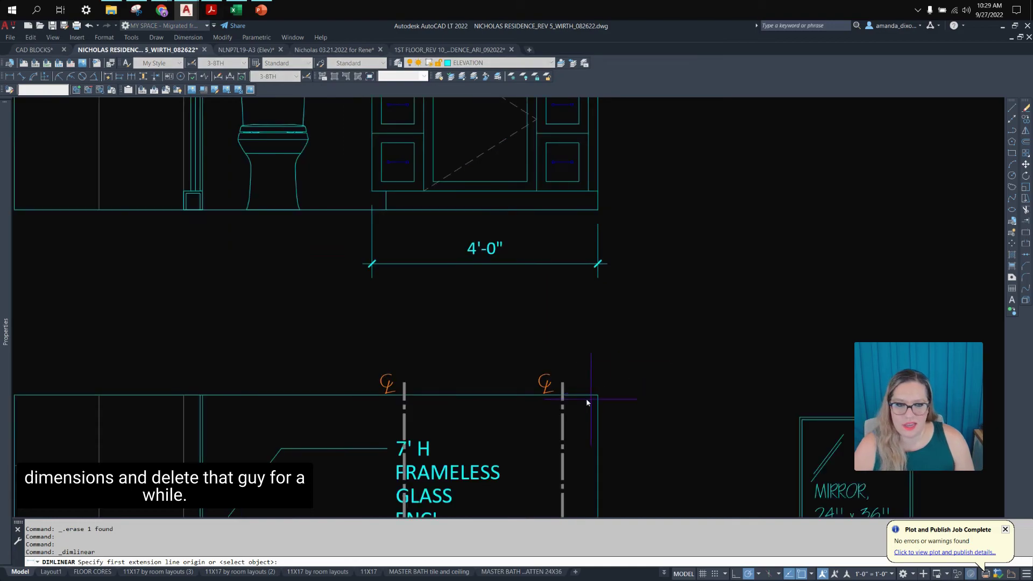
left_click(596, 396)
left_click(564, 383)
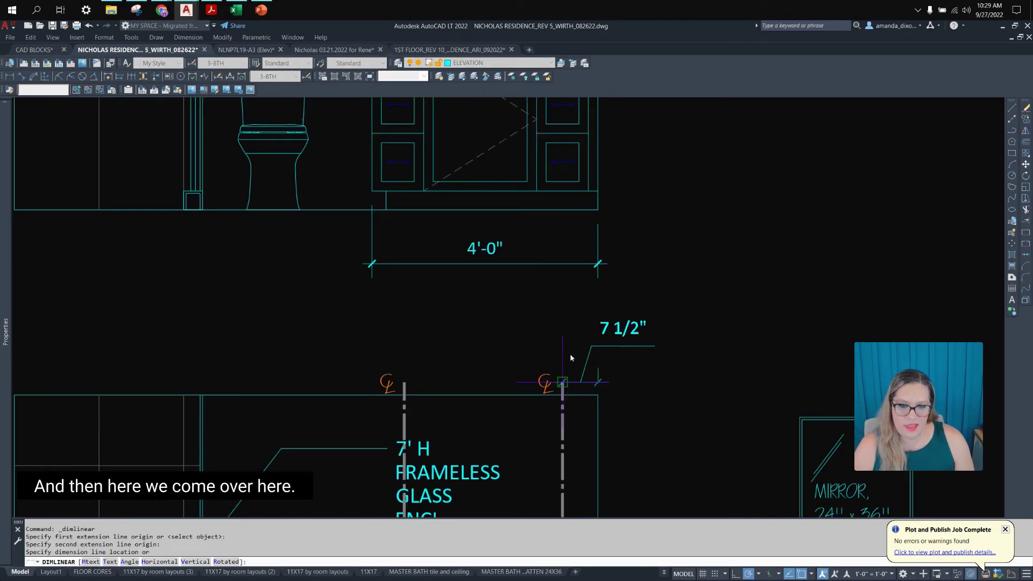
left_click(573, 352)
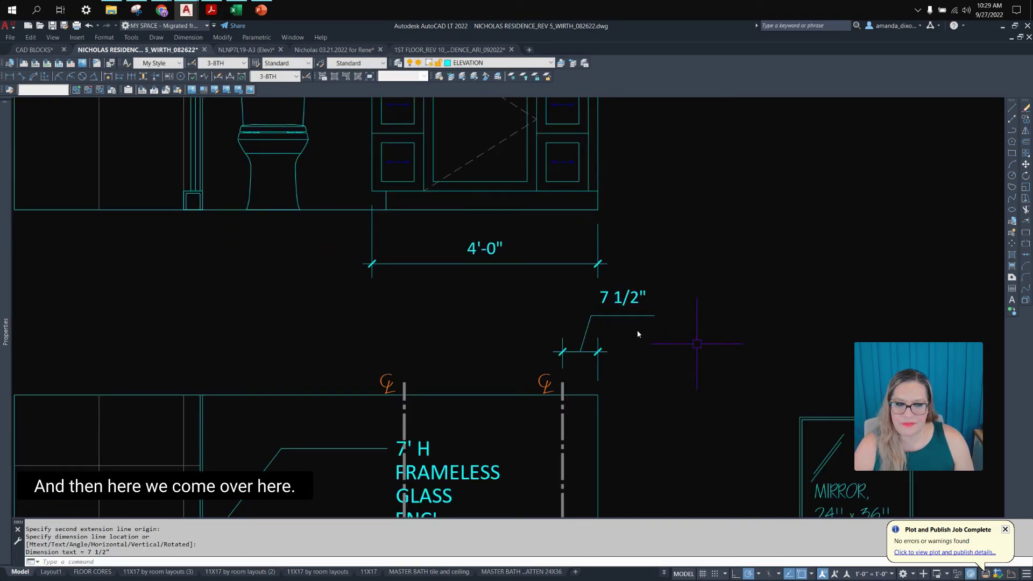
Continue the dimension string from the right sconce's centerline to the left sconce's centerline.
left_click(132, 77)
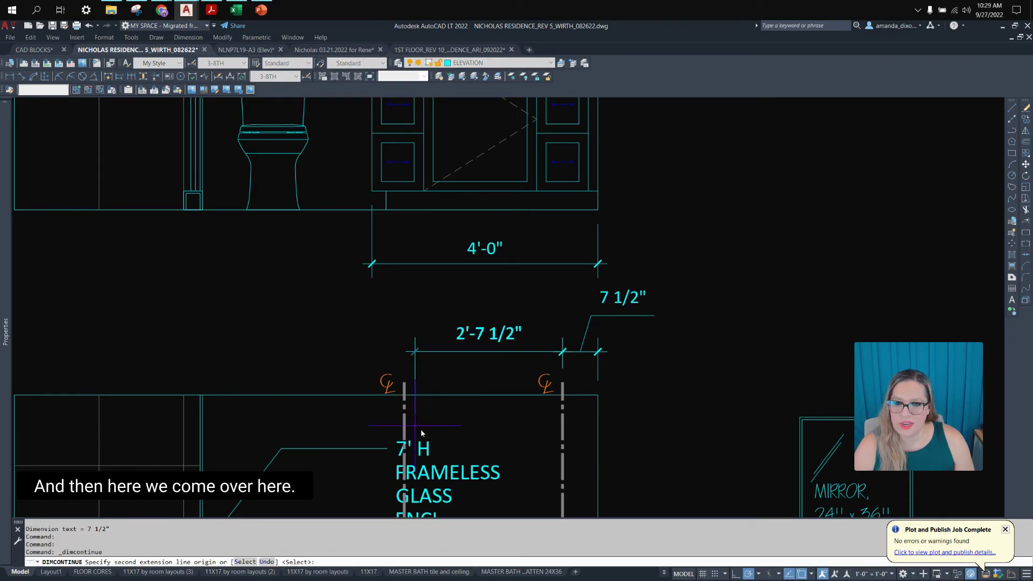
left_click(408, 397)
scroll(384, 389, "down", 4)
scroll(441, 225, "up", 4)
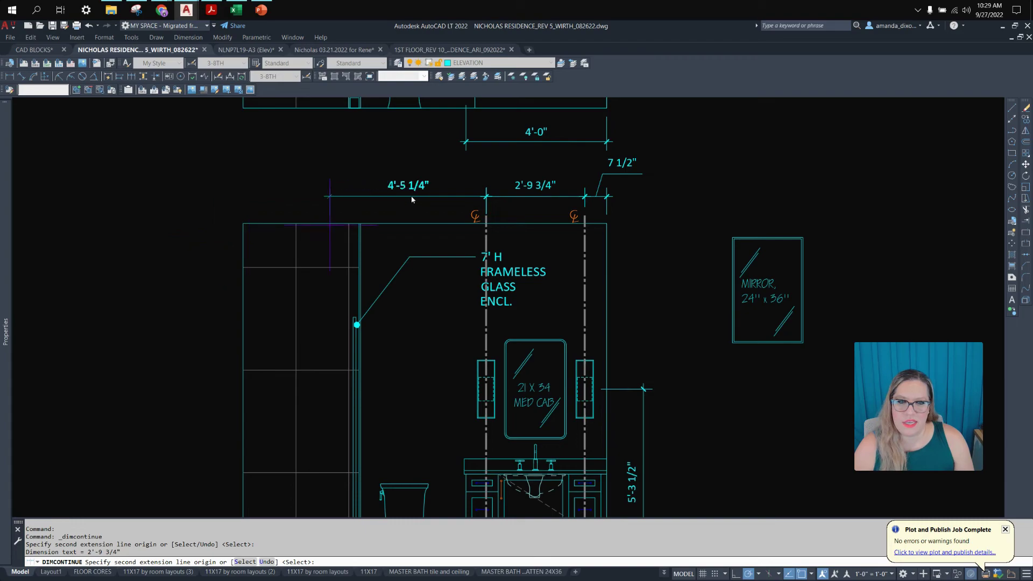
key("Return")
scroll(483, 198, "down", 2)
middle_click_drag(591, 340, 561, 375)
key("Escape")
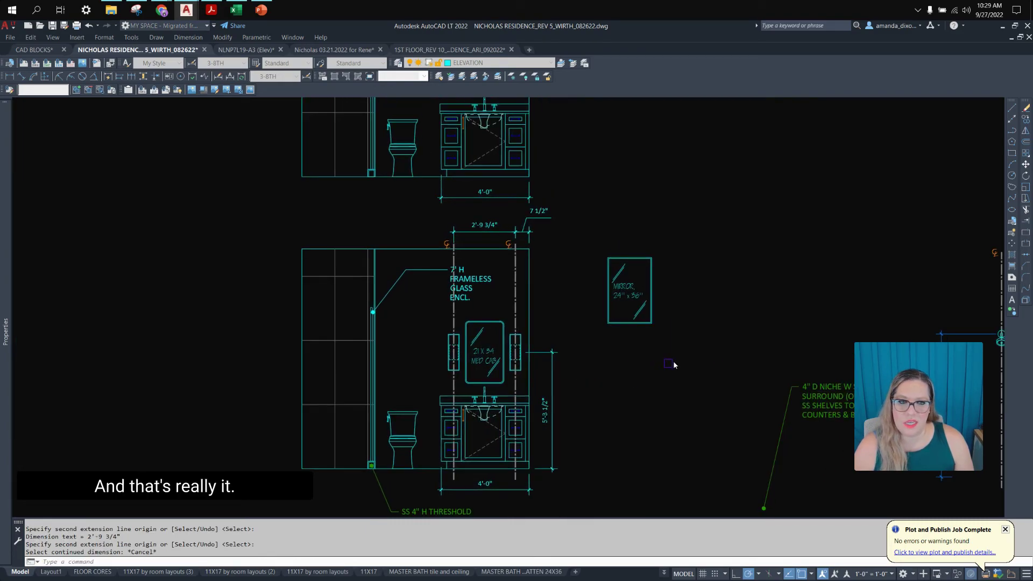
Delete the unused 24" x 36" mirror beside the lower vanity elevation.
left_click(673, 364)
left_click(595, 222)
key("Delete")
Delete the leftover niche note, centerline, shower door and plumbing symbols with their dimensions beside the Bath 4 elevations.
scroll(700, 333, "down", 5)
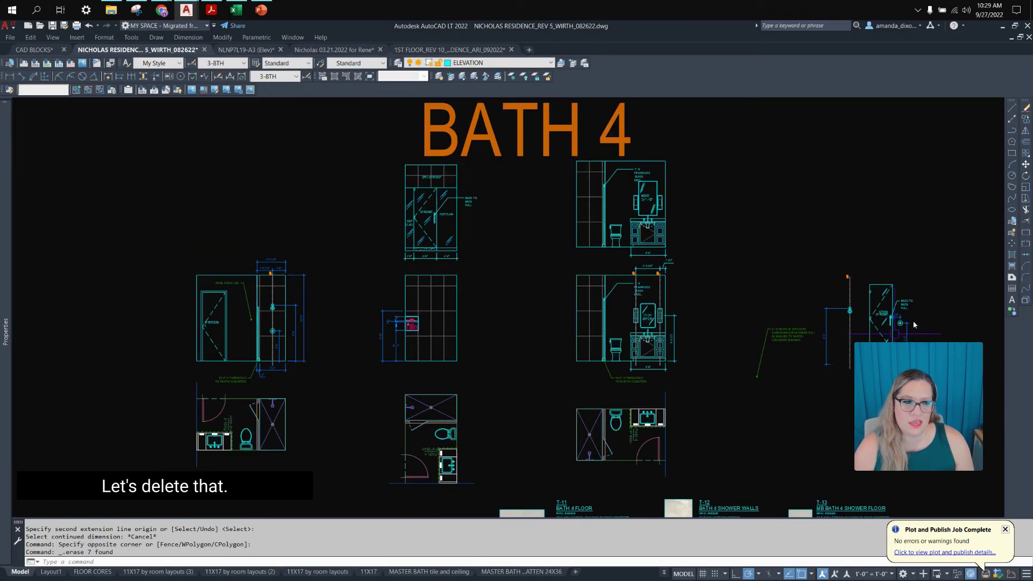
middle_click_drag(919, 321, 749, 348)
scroll(750, 348, "up", 4)
scroll(742, 307, "down", 2)
left_click(801, 229)
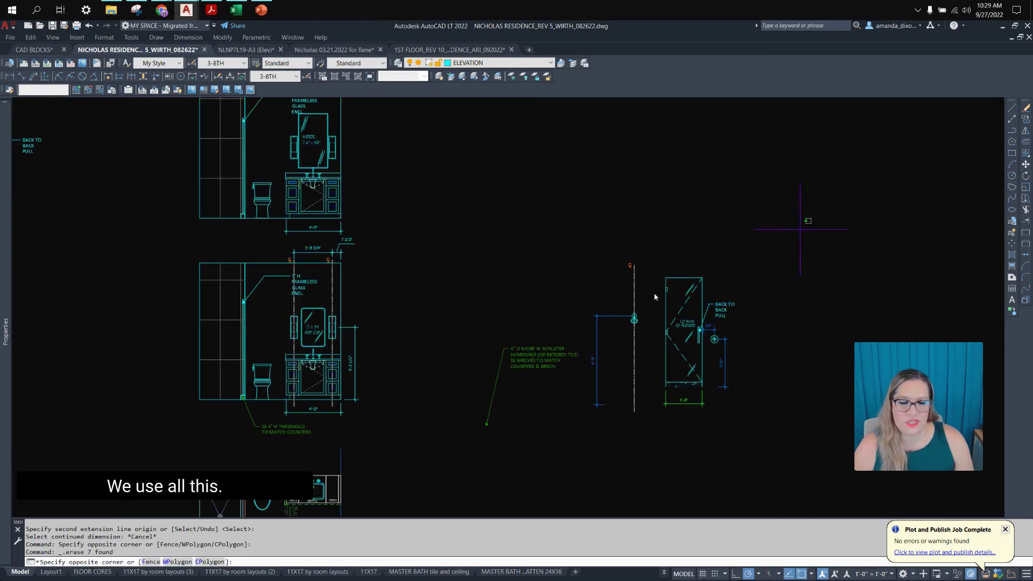
left_click(487, 455)
key("Delete")
Trim the glass door's vertical edge lines below the threshold's top line in the shower enclosure elevation.
middle_click_drag(689, 301, 818, 301)
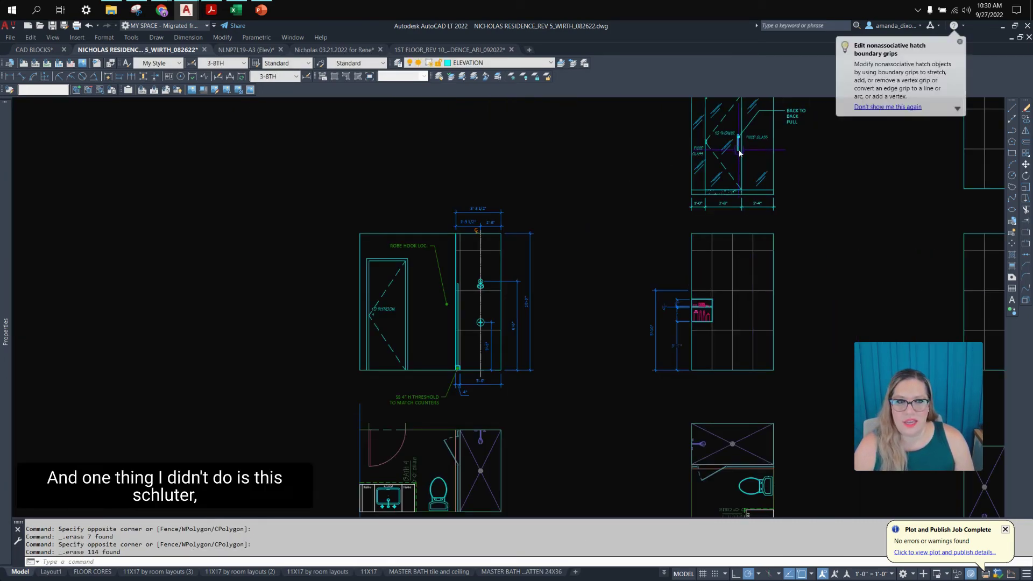
scroll(739, 154, "up", 4)
scroll(742, 362, "down", 5)
scroll(683, 323, "up", 1)
scroll(674, 222, "up", 3)
scroll(675, 221, "up", 1)
middle_click_drag(674, 221, 650, 401)
scroll(651, 401, "up", 2)
type("tr")
key("Return")
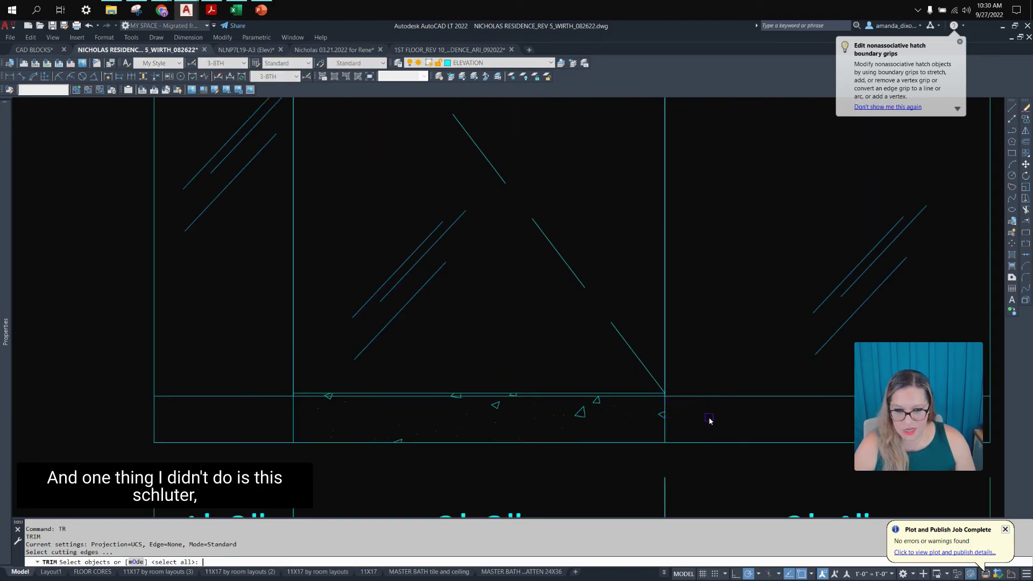
left_click(709, 417)
left_click(693, 377)
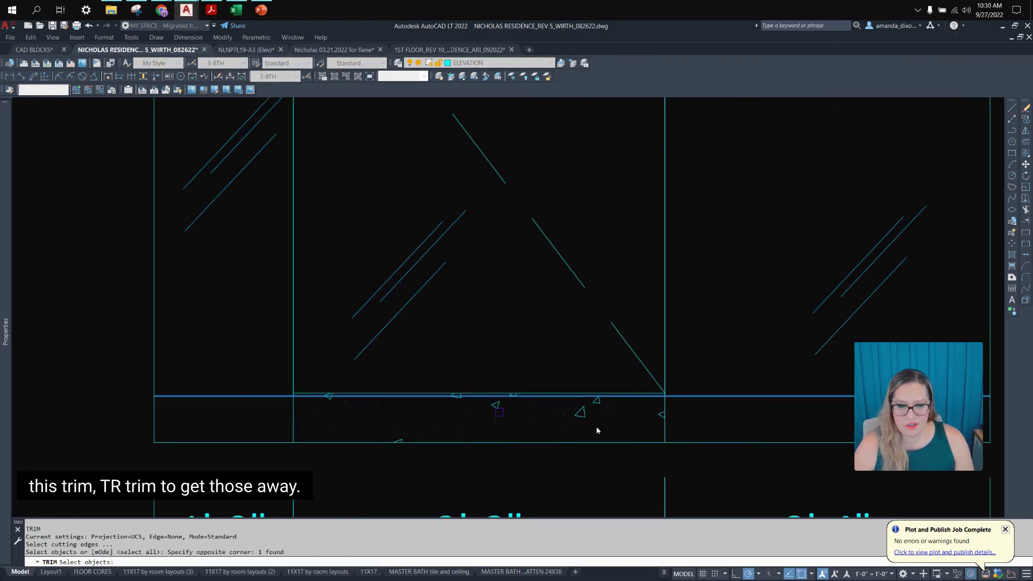
key("Return")
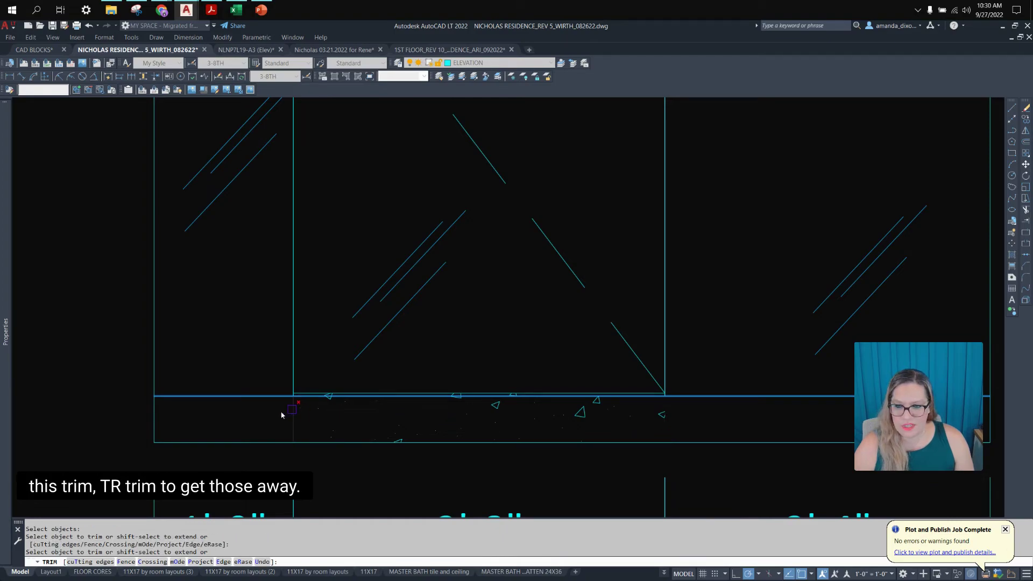
left_click(297, 424)
key("Return")
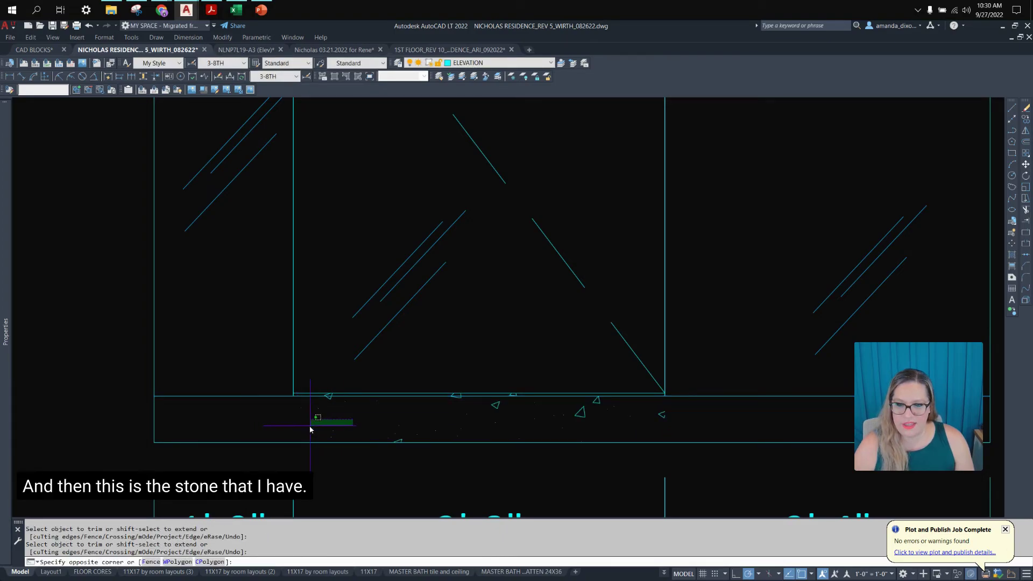
Stretch the existing stone hatch to both ends of the threshold, from the enclosure's left edge to its right edge.
left_click(311, 426)
left_click(719, 416)
left_click(468, 412)
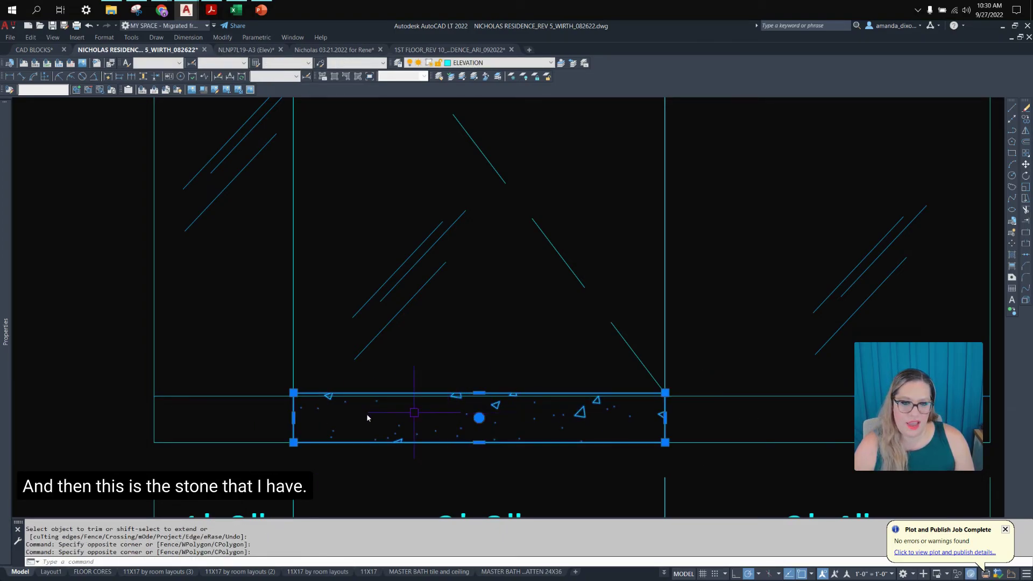
left_click(293, 418)
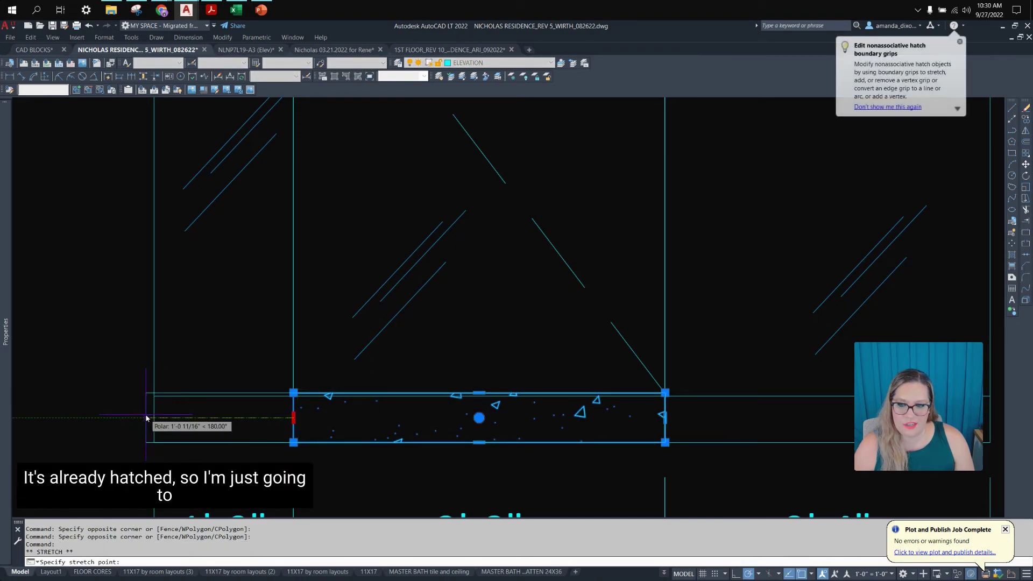
left_click(153, 417)
left_click(665, 418)
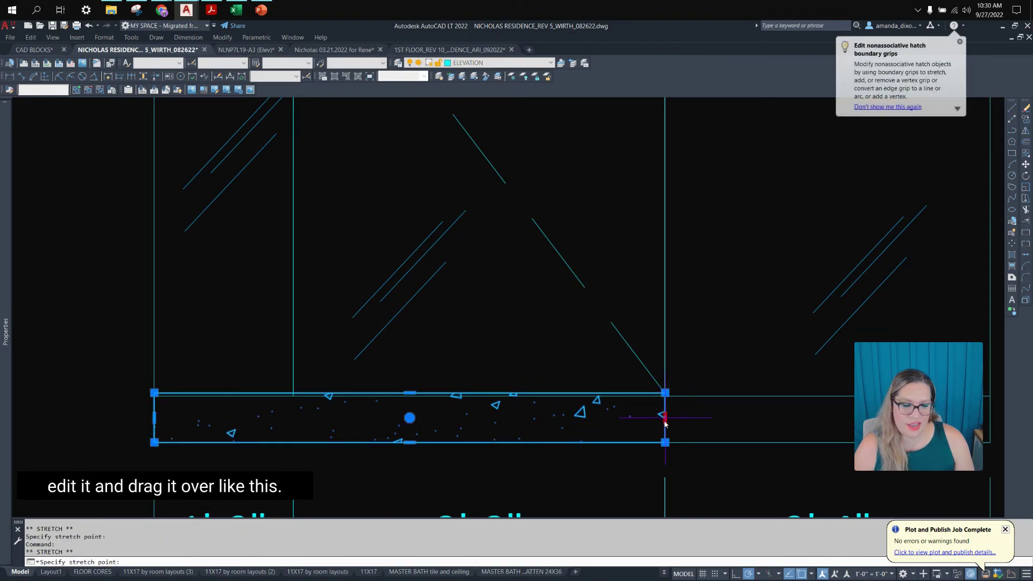
left_click(986, 419)
scroll(592, 392, "up", 4)
left_click(585, 397)
left_click(584, 405)
scroll(585, 404, "down", 4)
key("Escape")
middle_click_drag(598, 374, 617, 458)
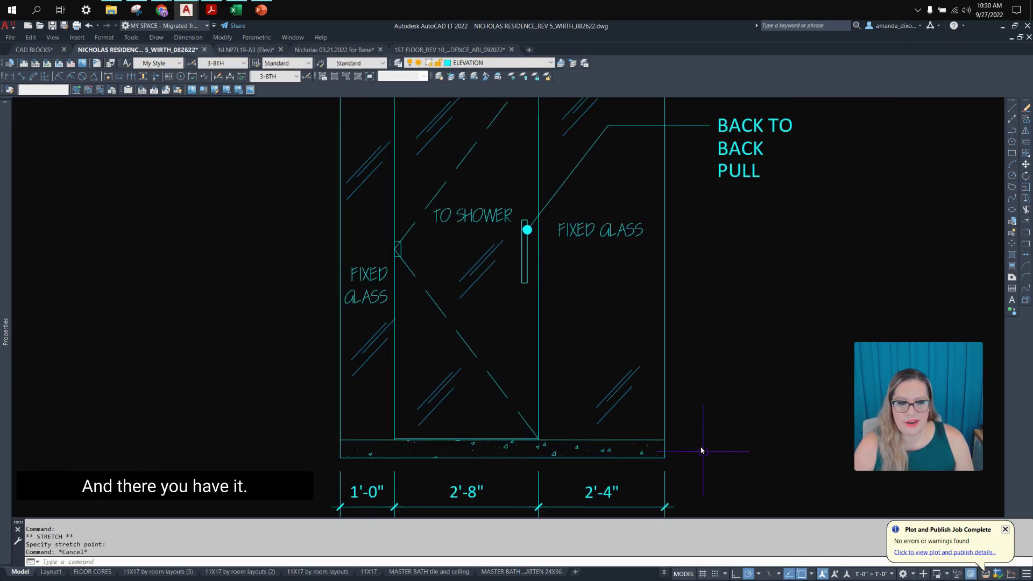
Copy the "SS 4" H THRESHOLD TO MATCH COUNTERS" note from the lower vanity elevation to beside the shower enclosure elevation's fixed glass.
scroll(701, 447, "down", 2)
scroll(654, 460, "up", 1)
middle_click_drag(749, 419, 492, 363)
scroll(491, 363, "down", 1)
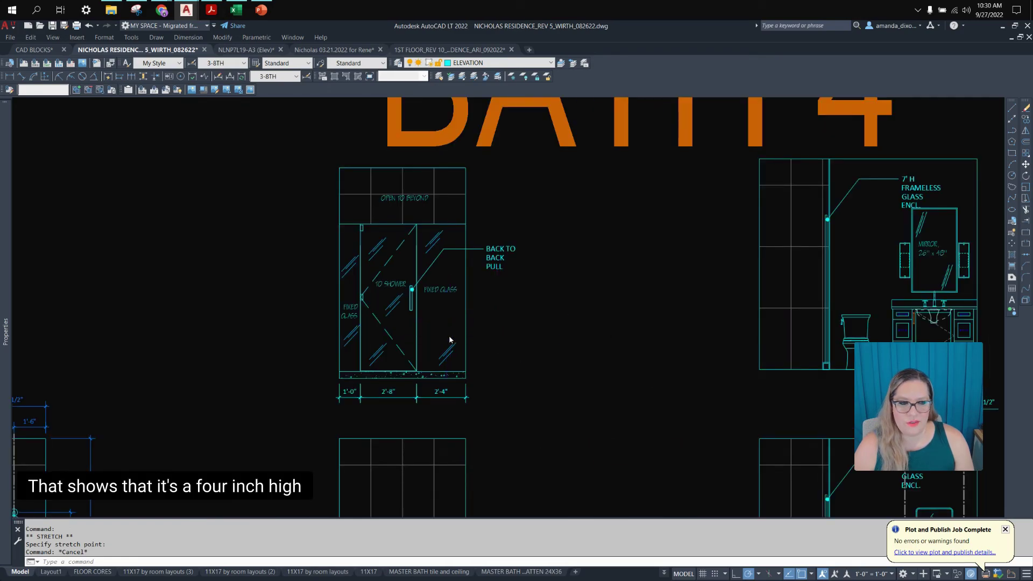
scroll(447, 339, "down", 4)
scroll(634, 467, "up", 4)
left_click(597, 492)
left_click(574, 510)
type("c")
key("Return")
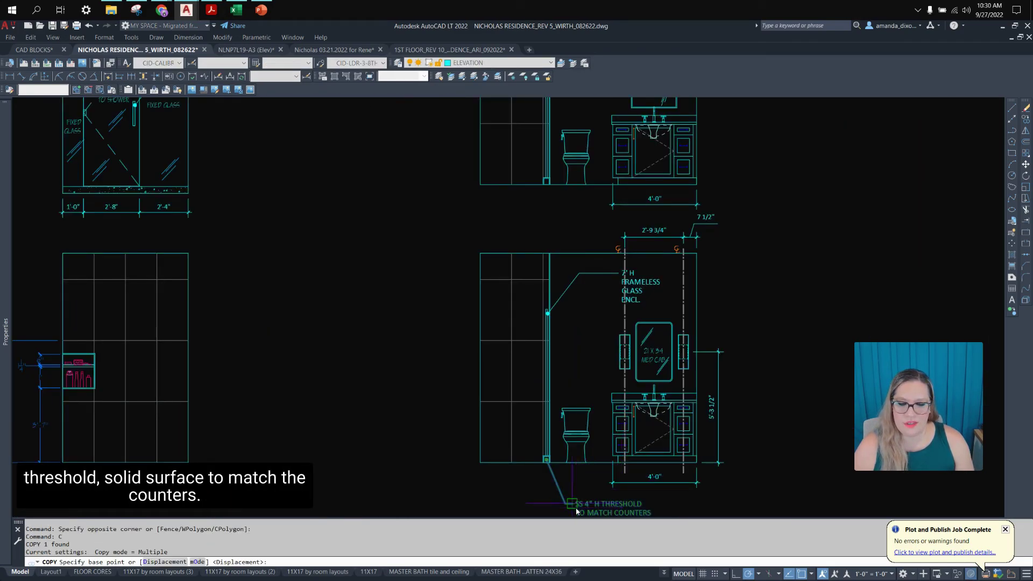
left_click(574, 508)
scroll(464, 414, "up", 5)
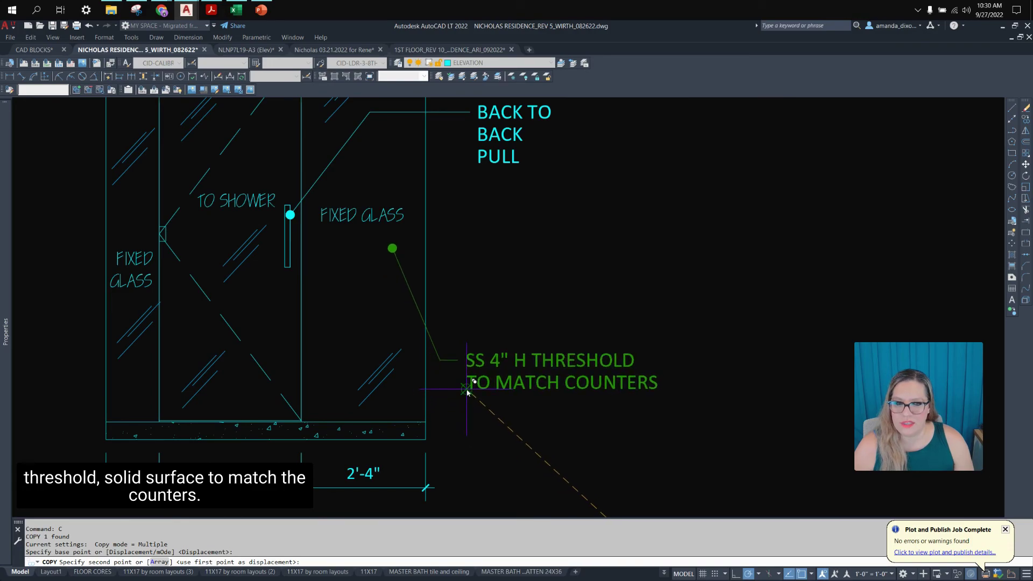
left_click(467, 393)
key("Return")
Move the copied note's leader dot onto the stone threshold below the right fixed glass panel.
left_click(393, 249)
left_click(393, 249)
scroll(408, 425, "up", 4)
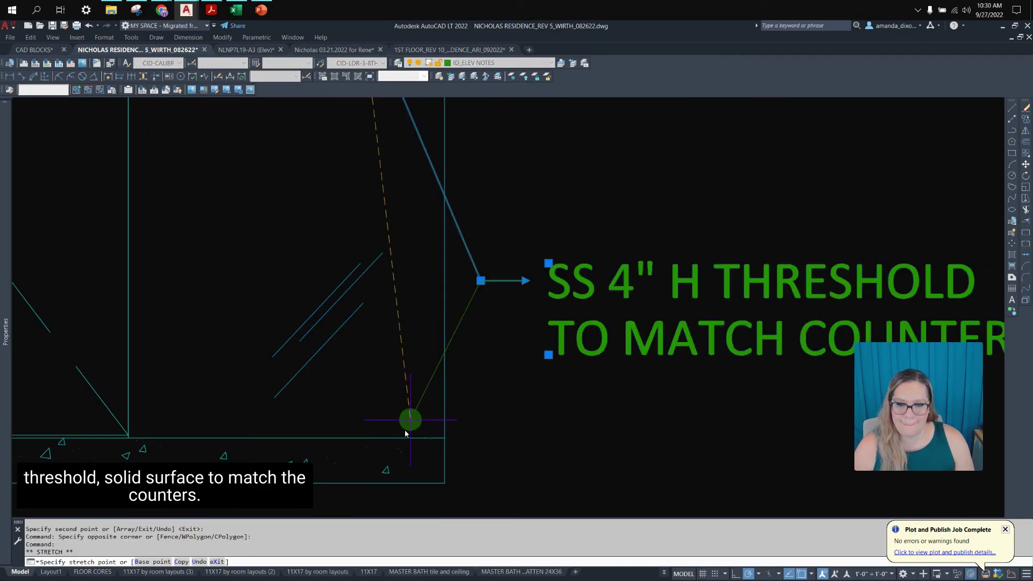
key("Escape")
scroll(641, 477, "down", 10)
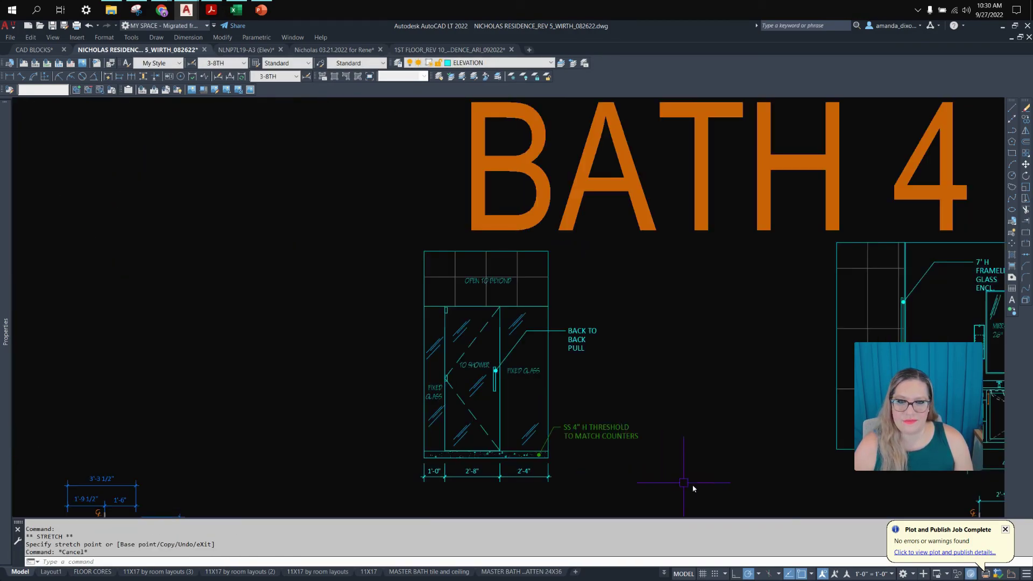
middle_click_drag(699, 504, 671, 369)
mouse_move(523, 270)
middle_mouse_down()
mouse_move(565, 419)
mouse_move(514, 336)
middle_mouse_up()
scroll(564, 418, "down", 2)
Delete the stone hatch from the shower enclosure's threshold.
scroll(511, 332, "up", 10)
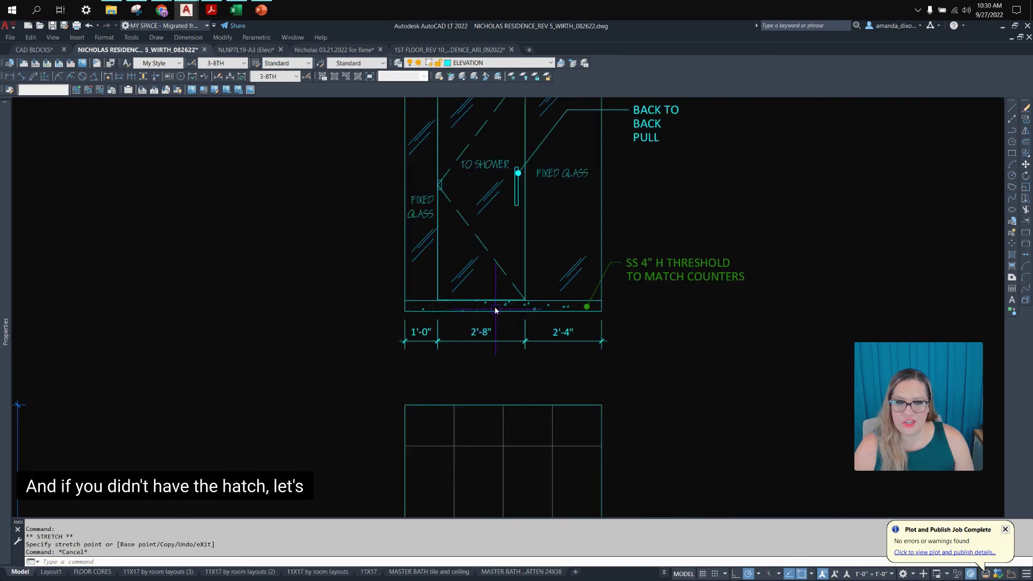
left_click(476, 382)
key("Delete")
scroll(753, 347, "down", 3)
middle_click_drag(819, 373, 590, 407)
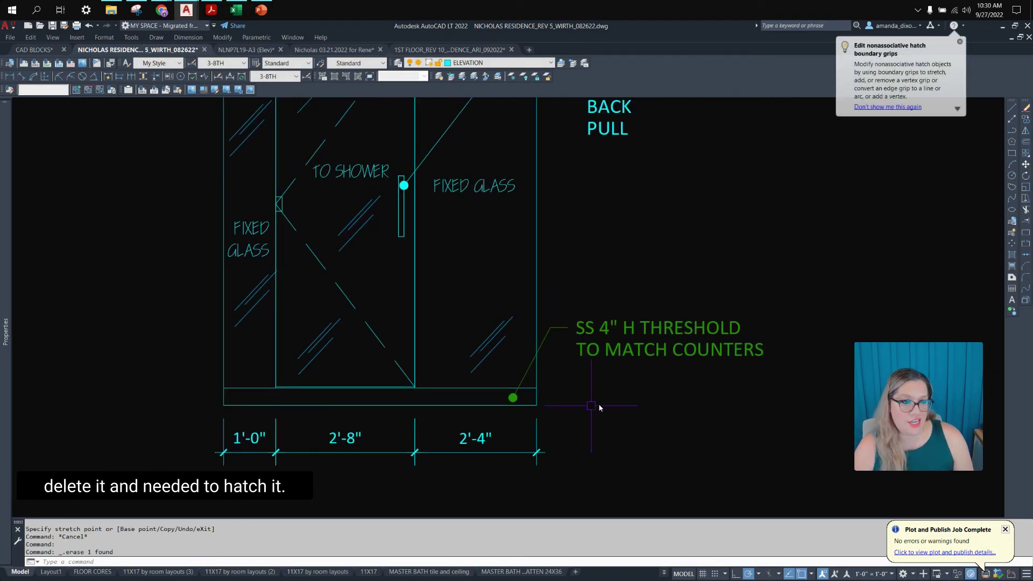
Start a new hatch and choose the predefined AR-CONC concrete pattern for it.
left_click(1013, 258)
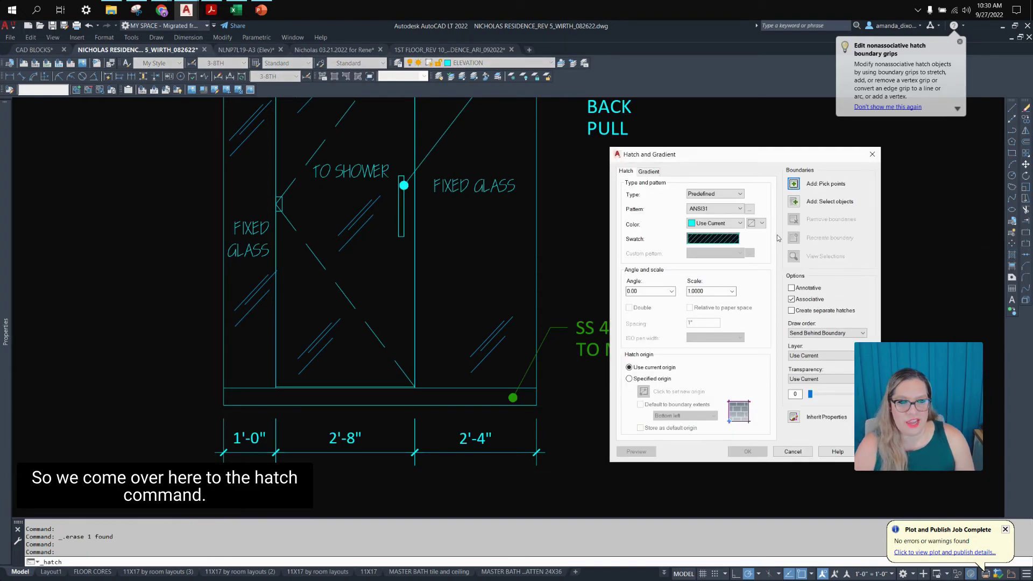
left_click(723, 240)
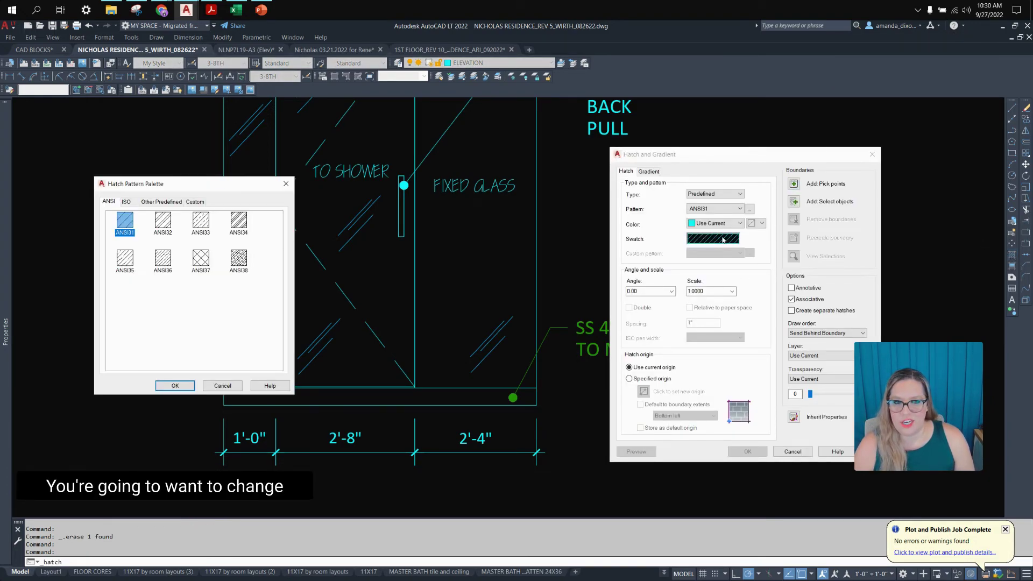
left_click(125, 202)
left_click(161, 201)
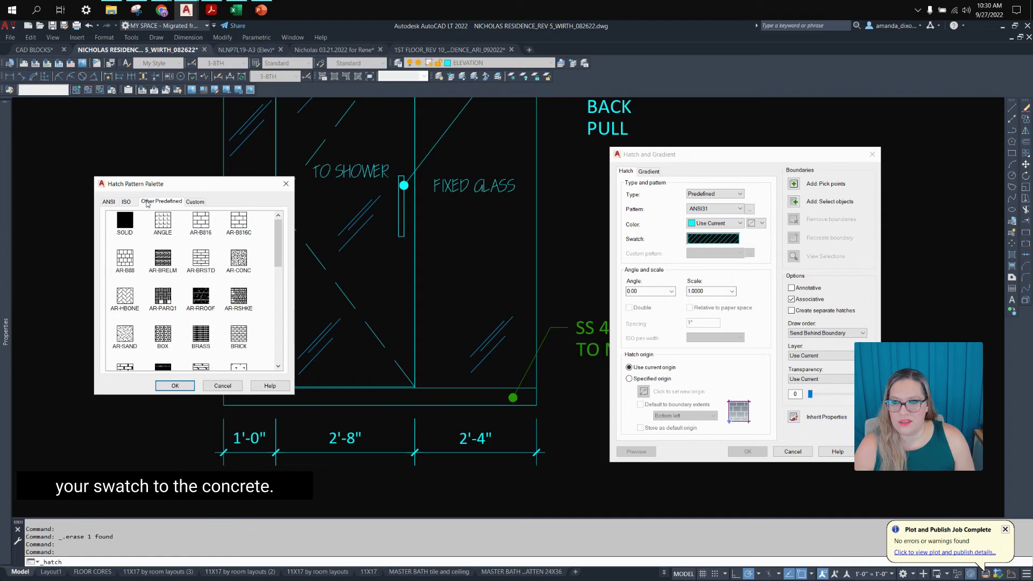
left_click(239, 260)
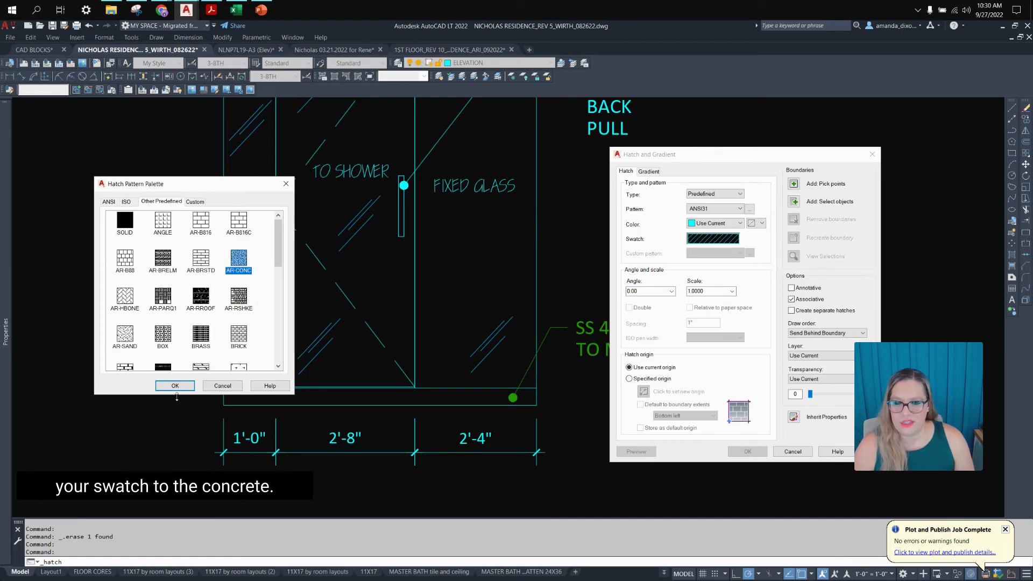
scroll(215, 313, "down", 3)
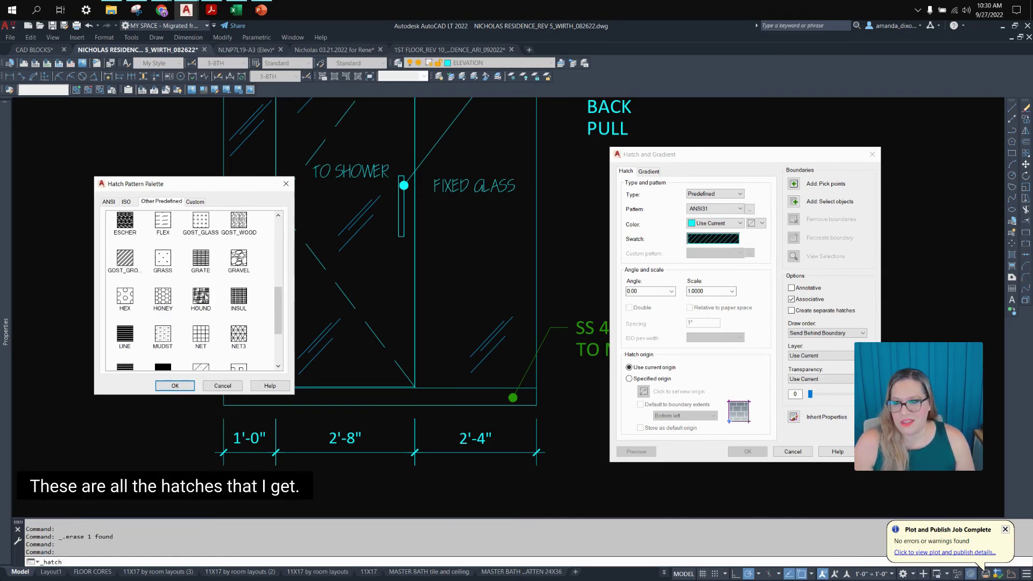
scroll(205, 334, "up", 3)
scroll(203, 339, "down", 3)
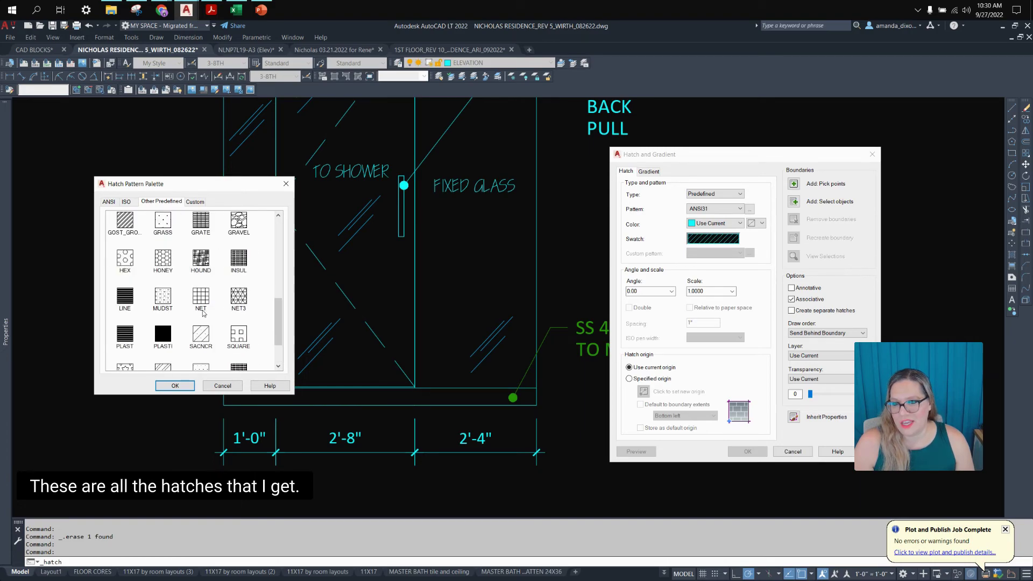
scroll(204, 325, "up", 3)
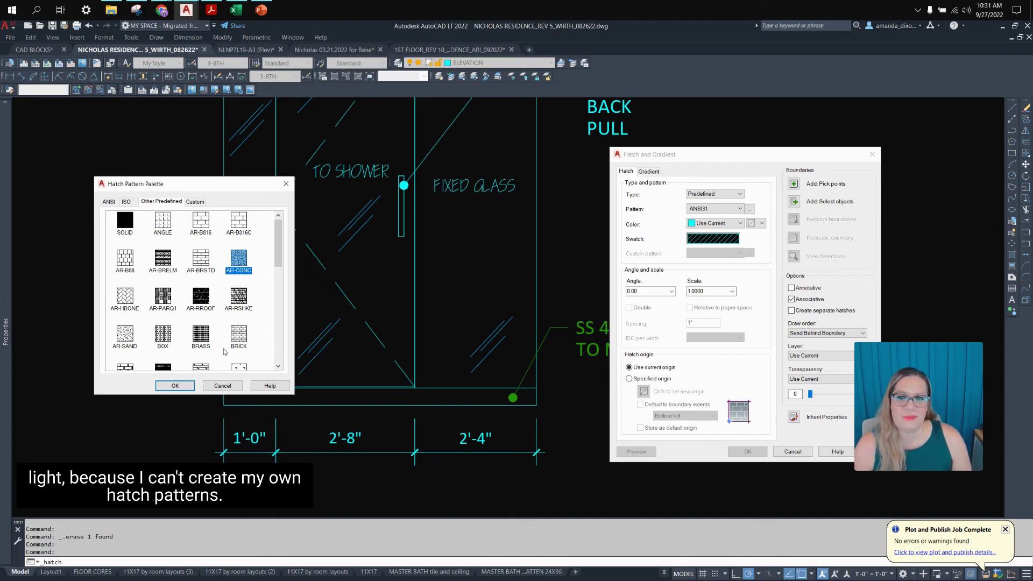
left_click(183, 389)
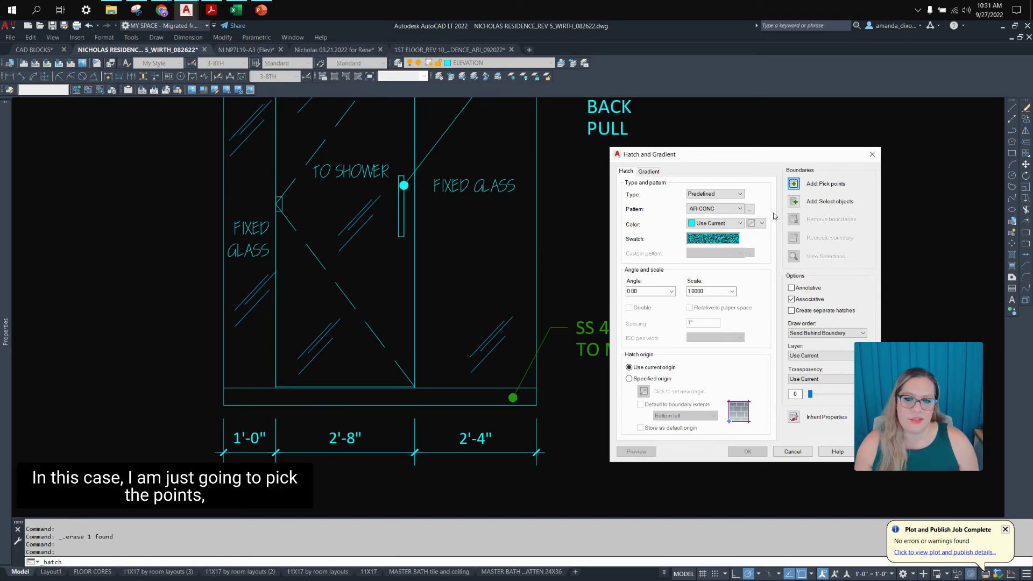
Pick the inside of the threshold as the hatch boundary, preview the concrete hatch and accept it.
left_click(796, 185)
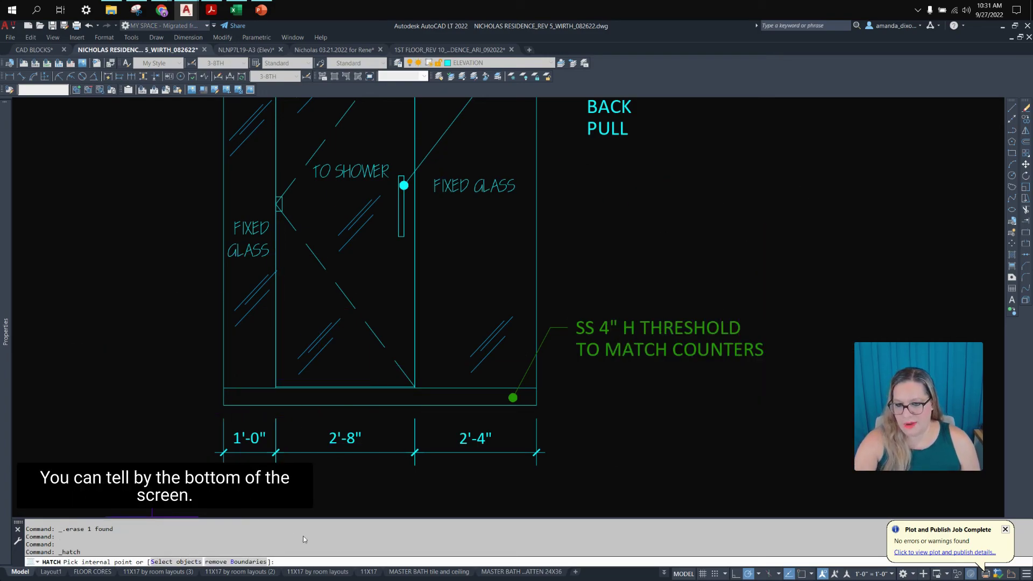
left_click(344, 397)
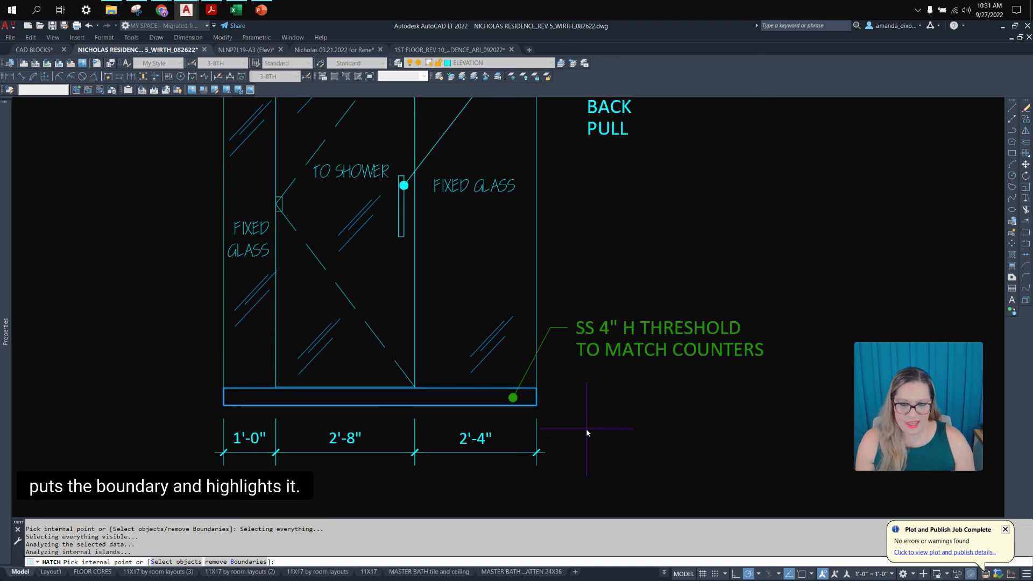
key("Return")
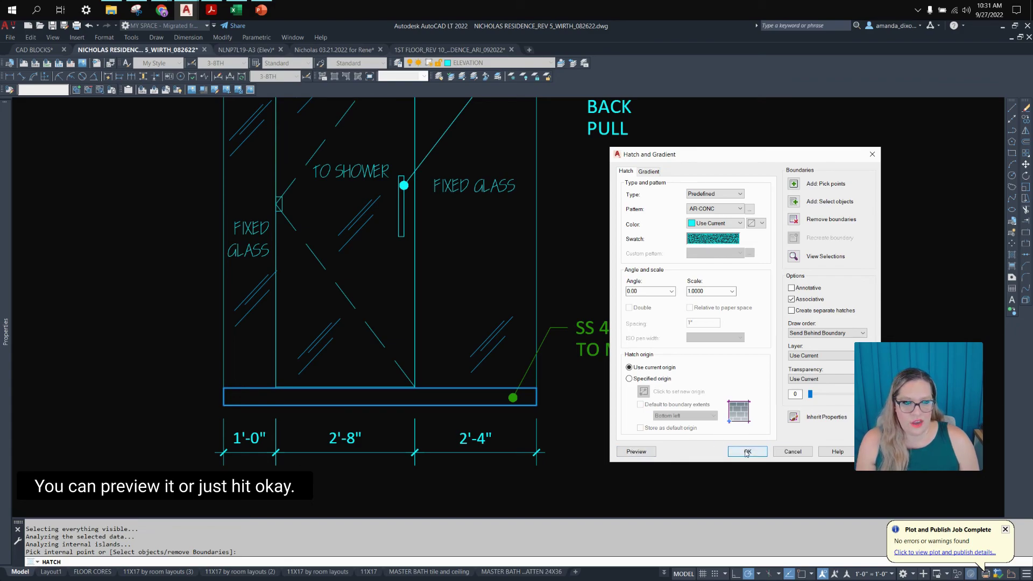
left_click(638, 453)
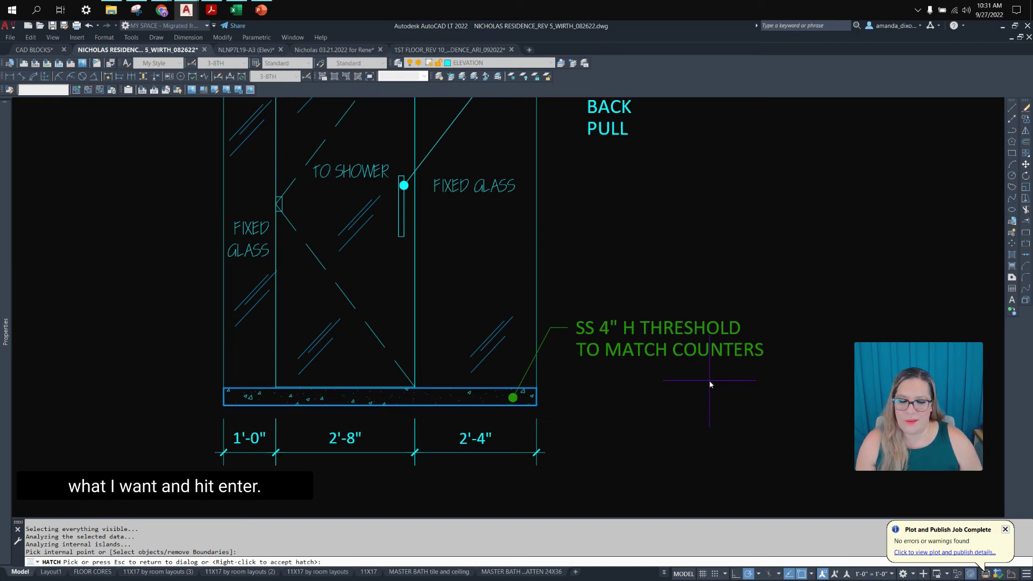
key("Return")
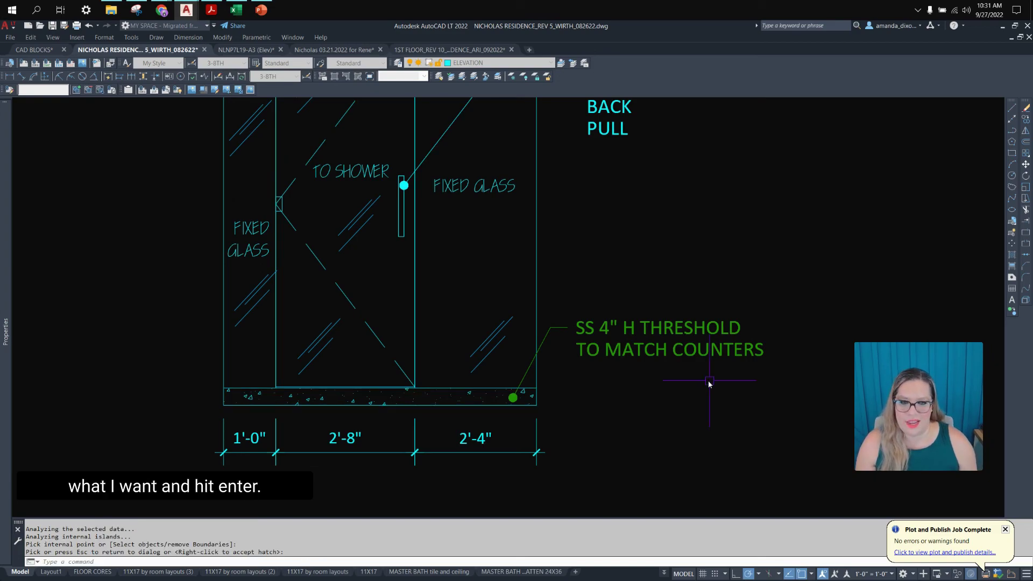
Set the threshold hatch's pattern scale to 2 in its properties.
left_click(320, 398)
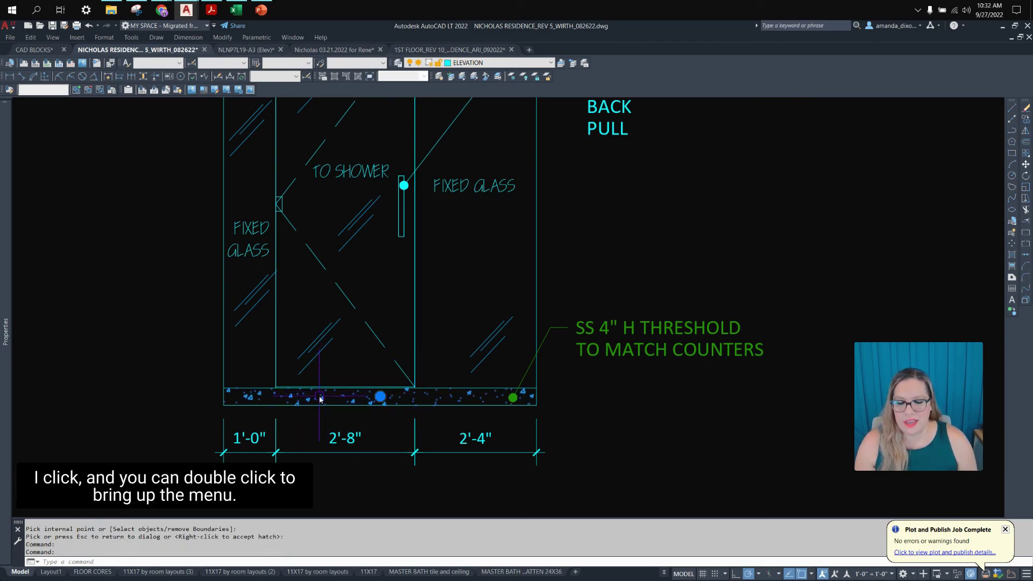
left_click(320, 398)
key("Escape")
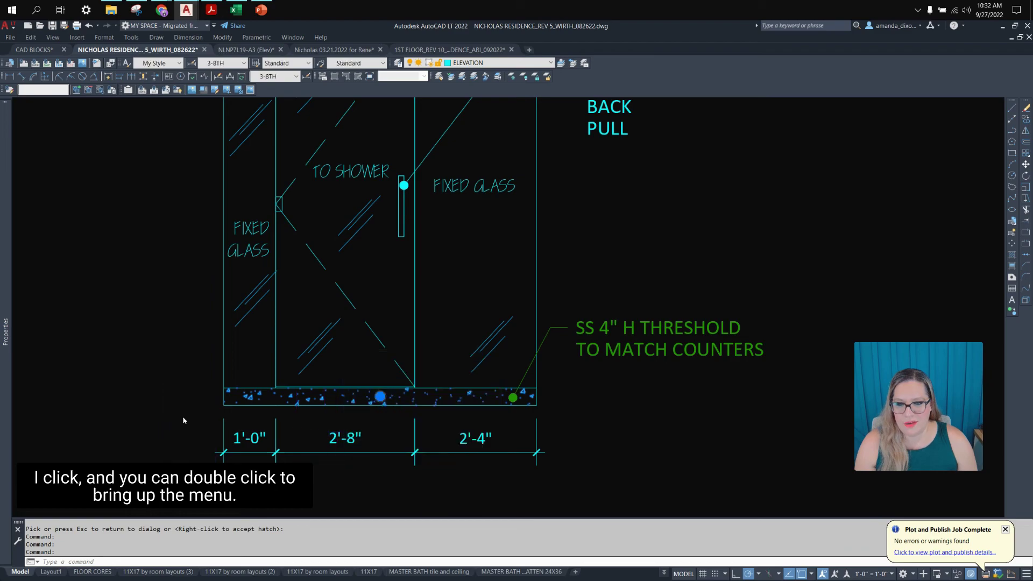
left_click(316, 399)
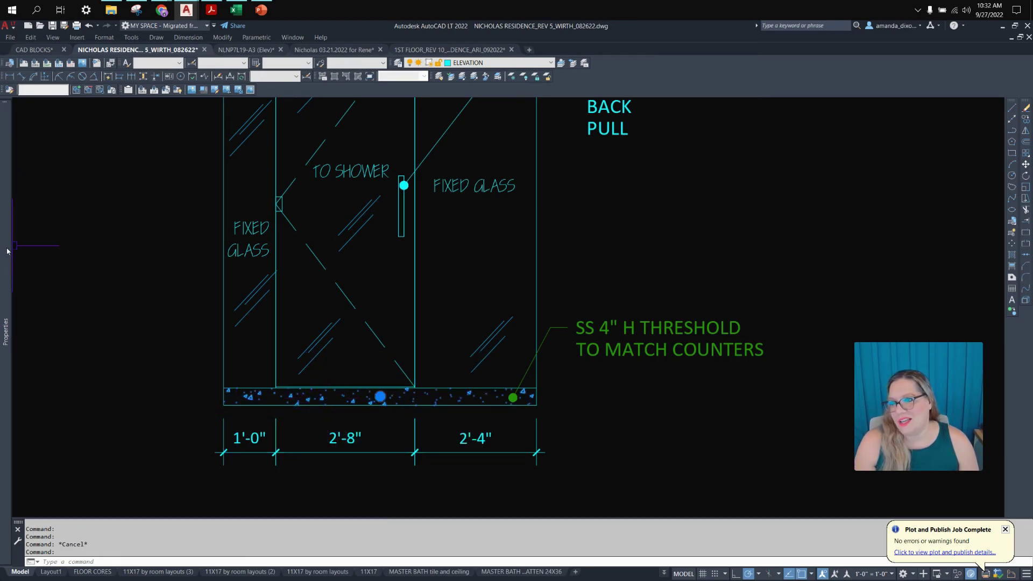
mouse_move(8, 250)
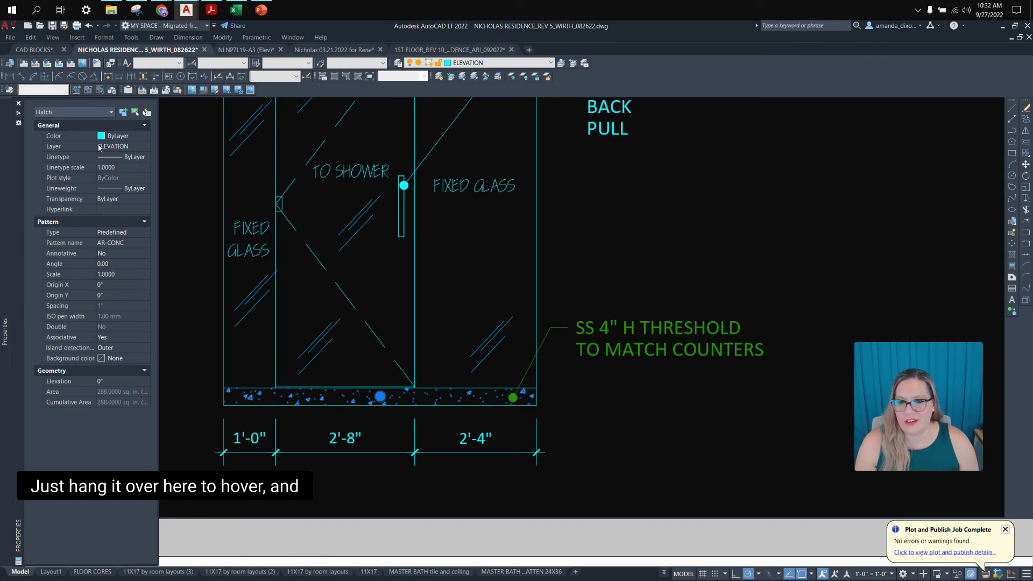
left_click(112, 274)
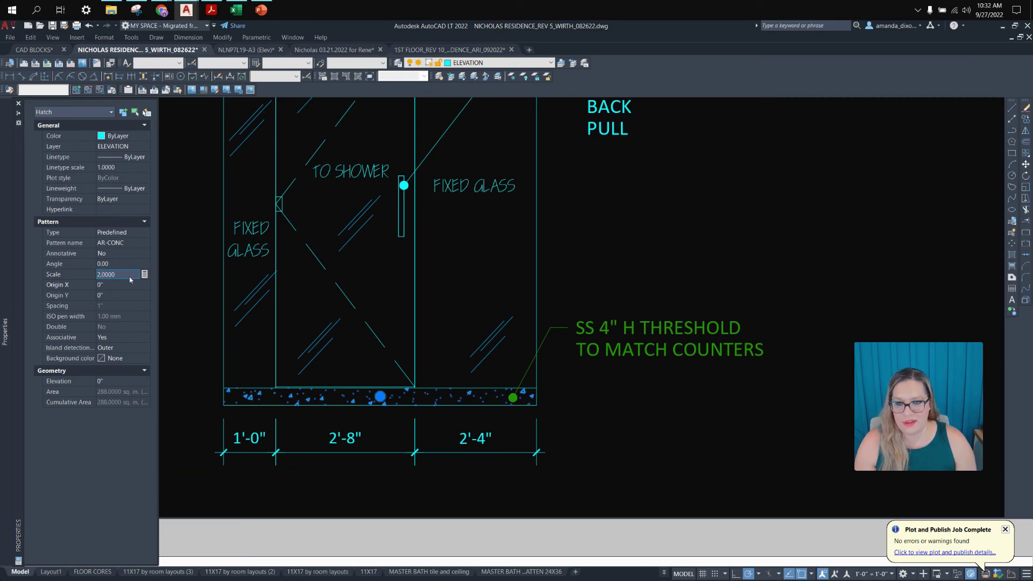
type("2")
key("Tab")
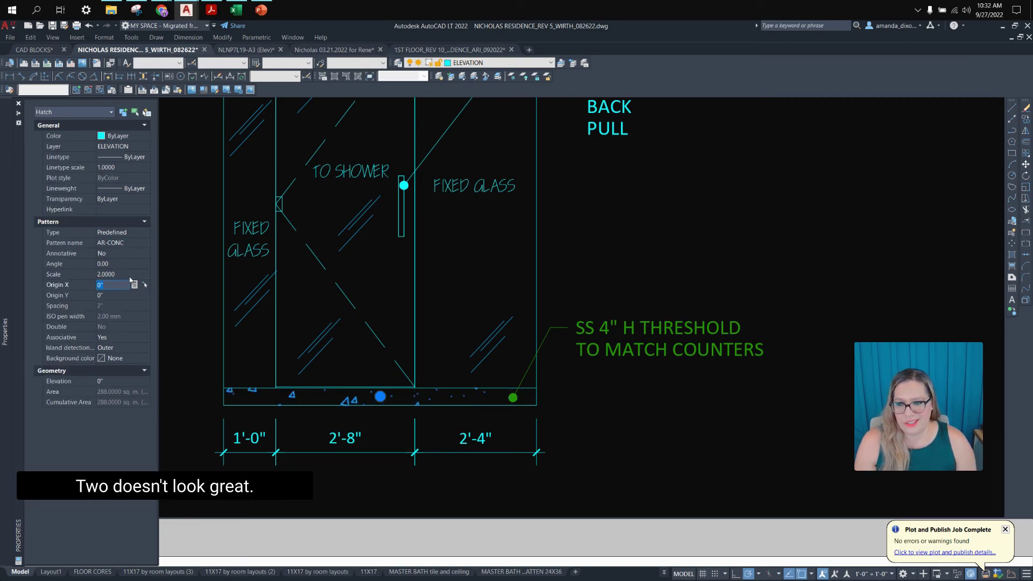
Set the threshold hatch's pattern scale to 1 and deselect the hatch.
type("1")
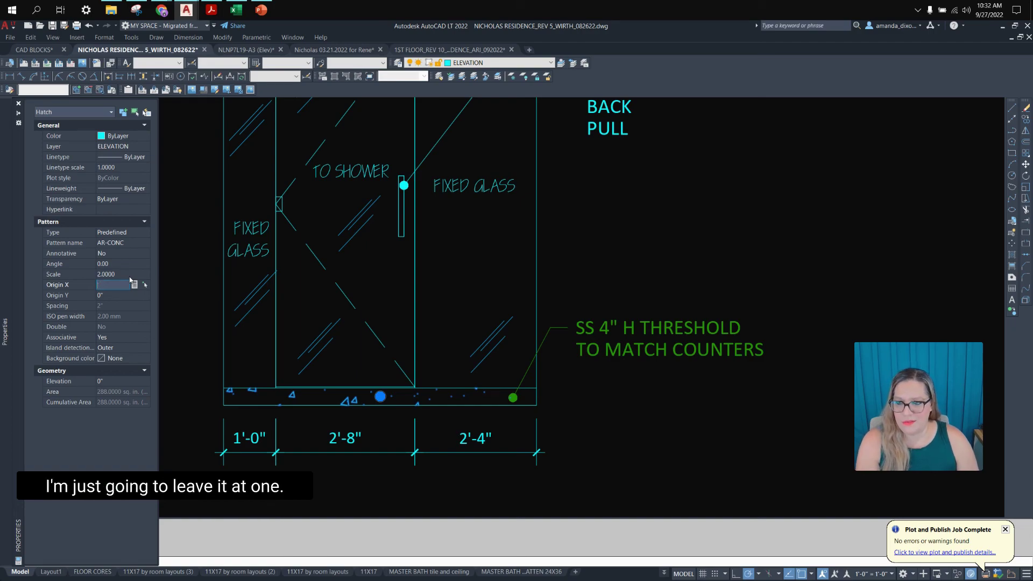
left_click(129, 277)
type("1")
key("Return")
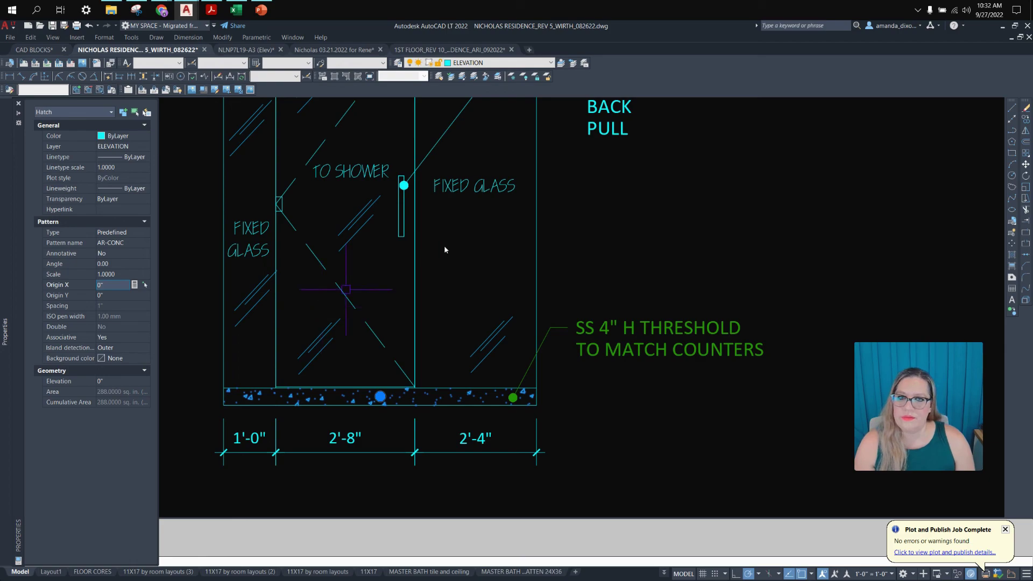
key("Escape")
scroll(605, 264, "down", 6)
key("ctrl+1")
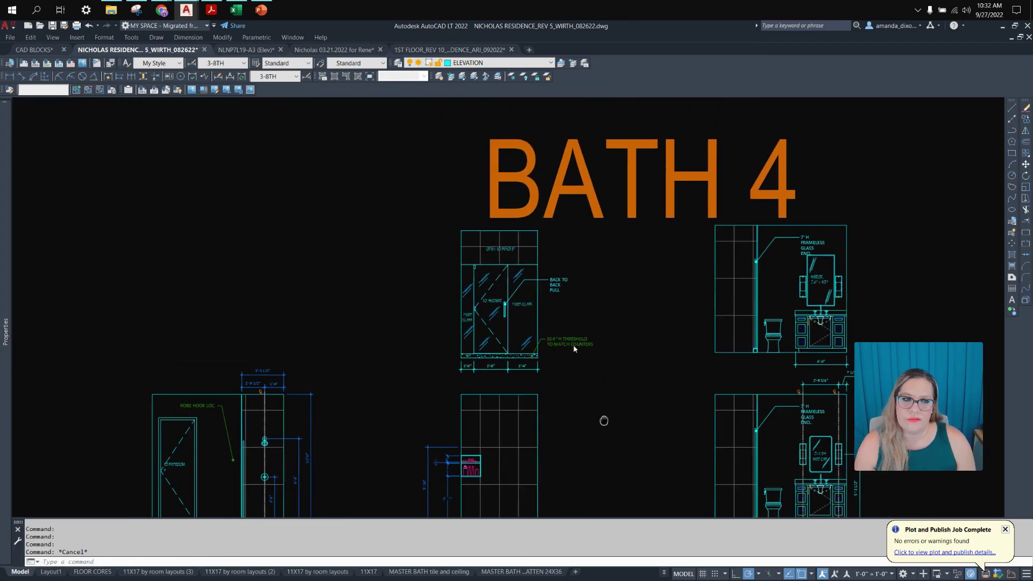
scroll(567, 301, "down", 5)
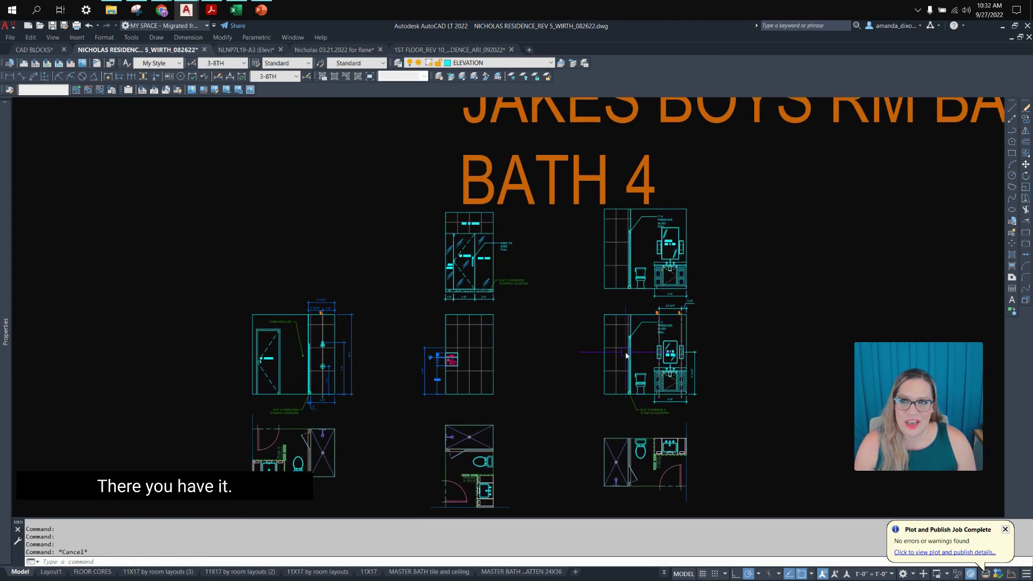